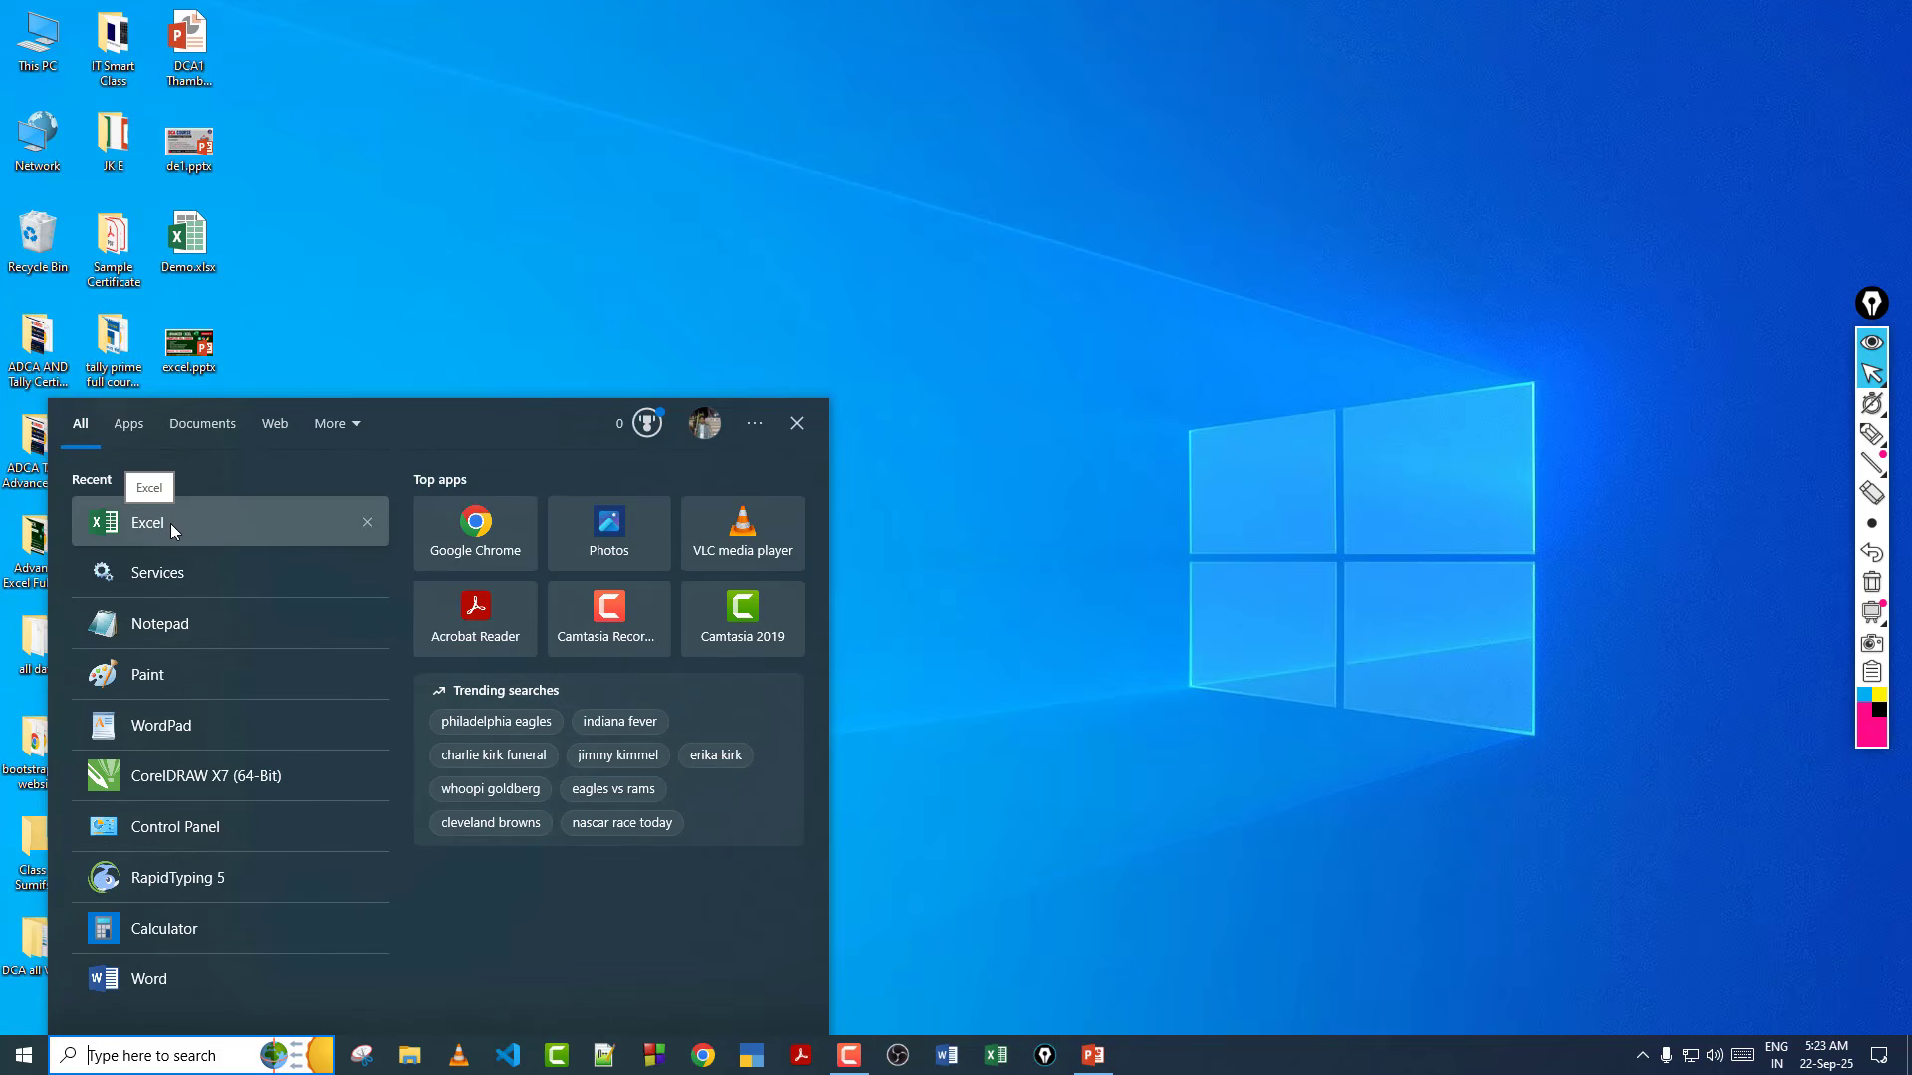
# Open Excel and create a new blank workbook.
pyautogui.click(170, 523)
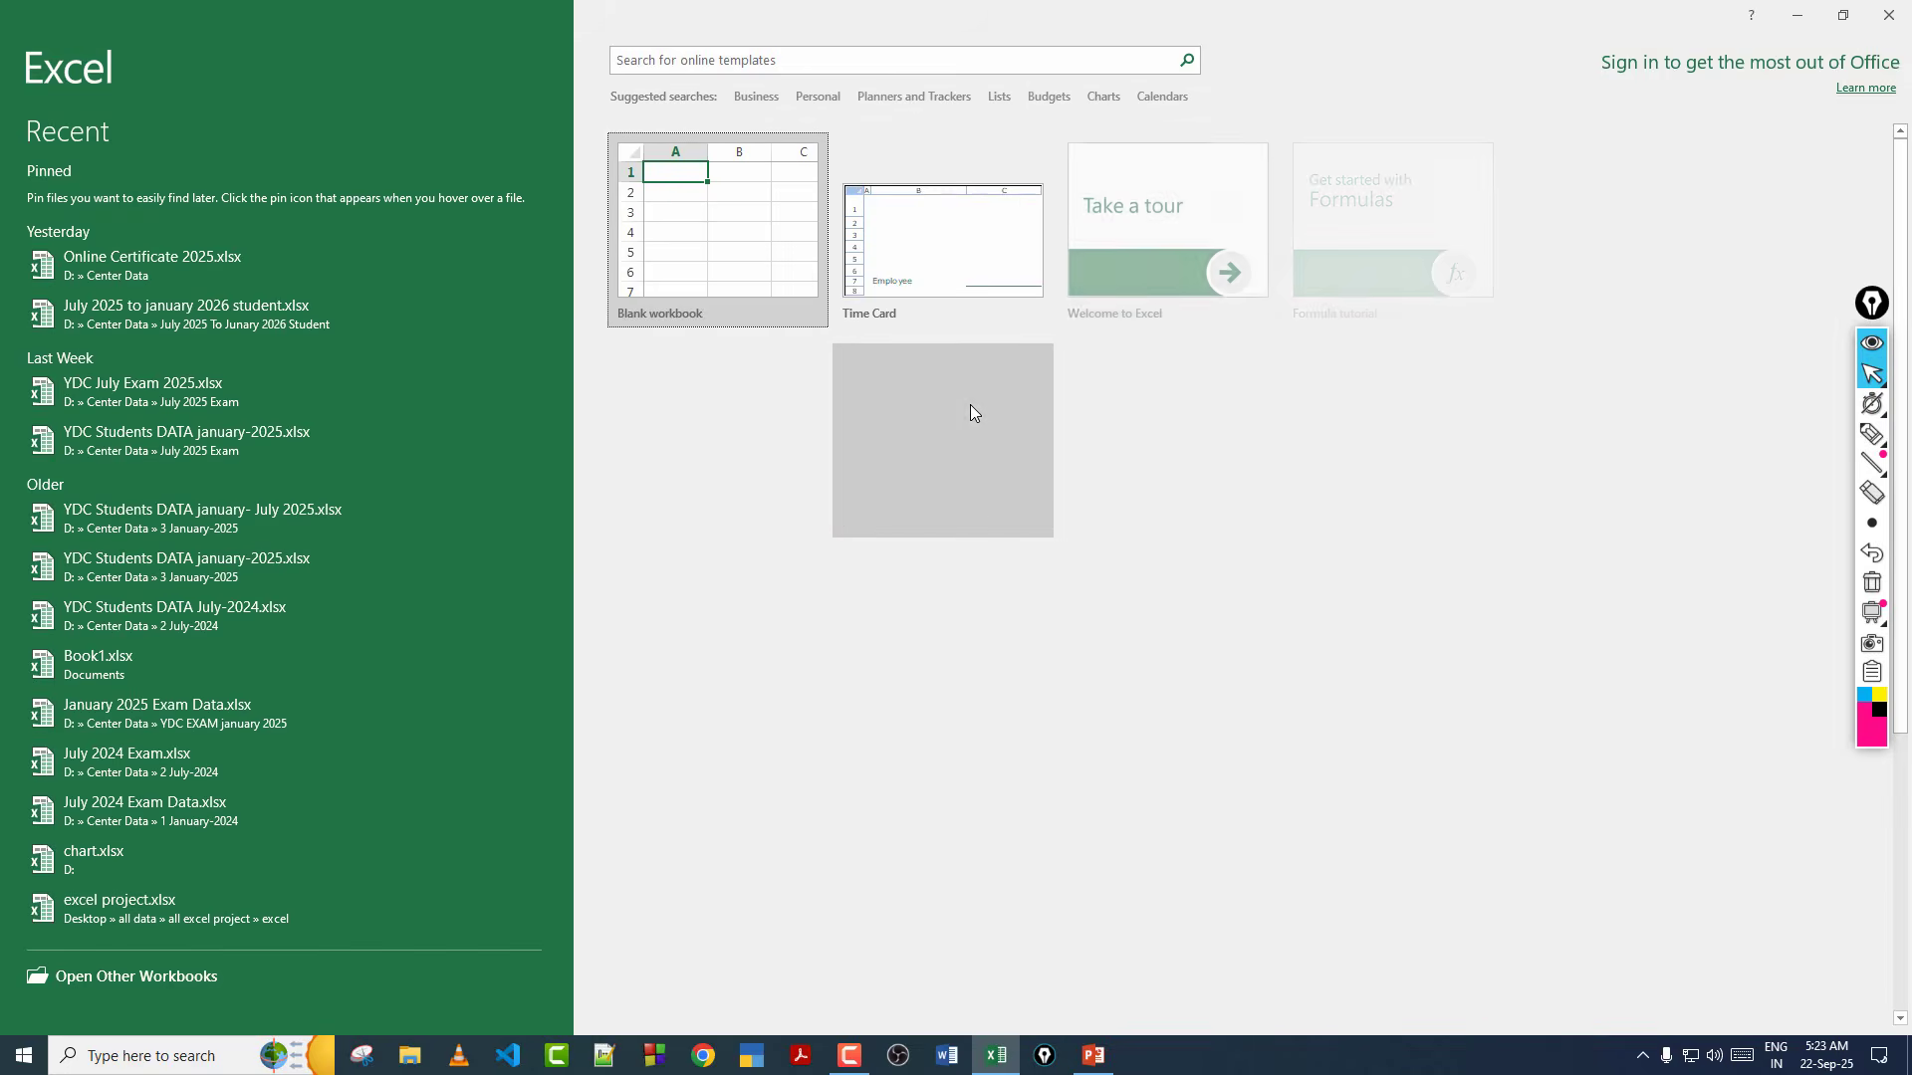
pyautogui.click(780, 204)
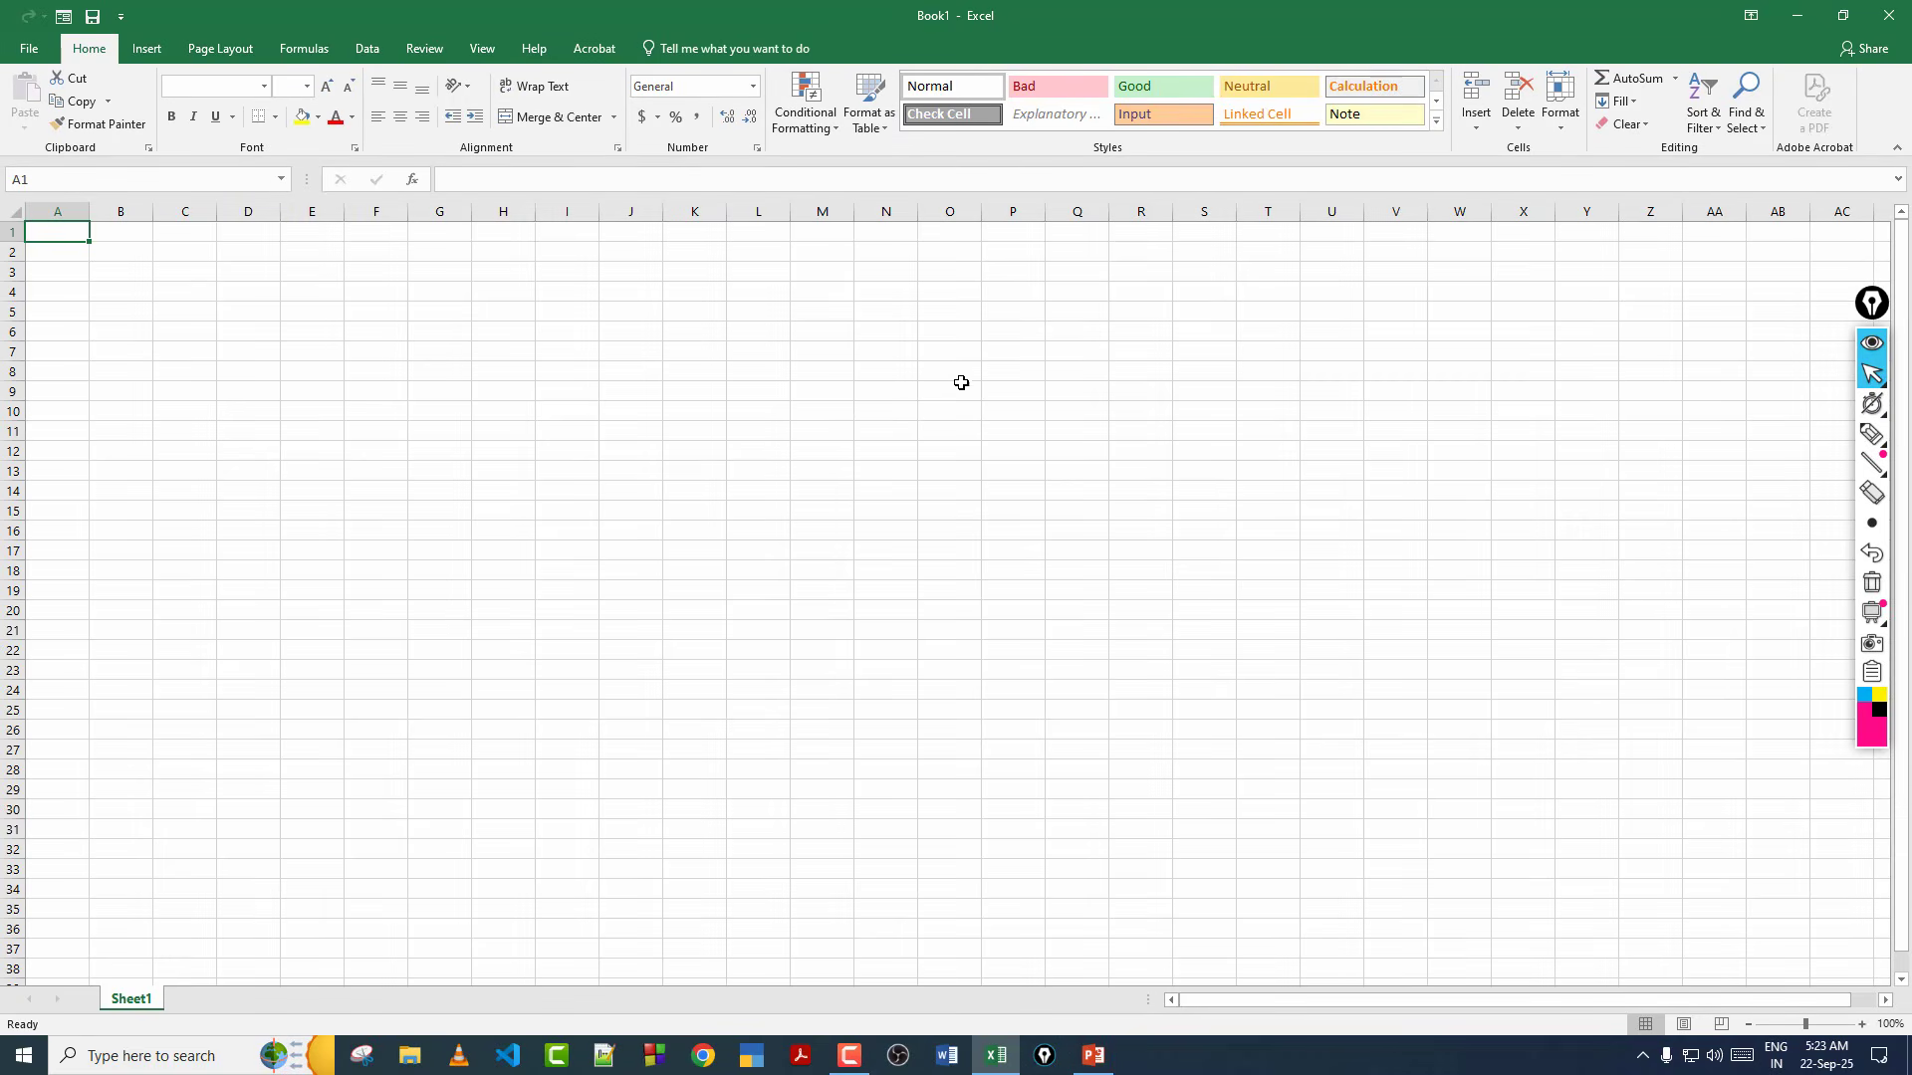
# Circle the Sheet1 tab with the annotation pen, undo the mark and return to the normal pointer.
pyautogui.click(1872, 434)
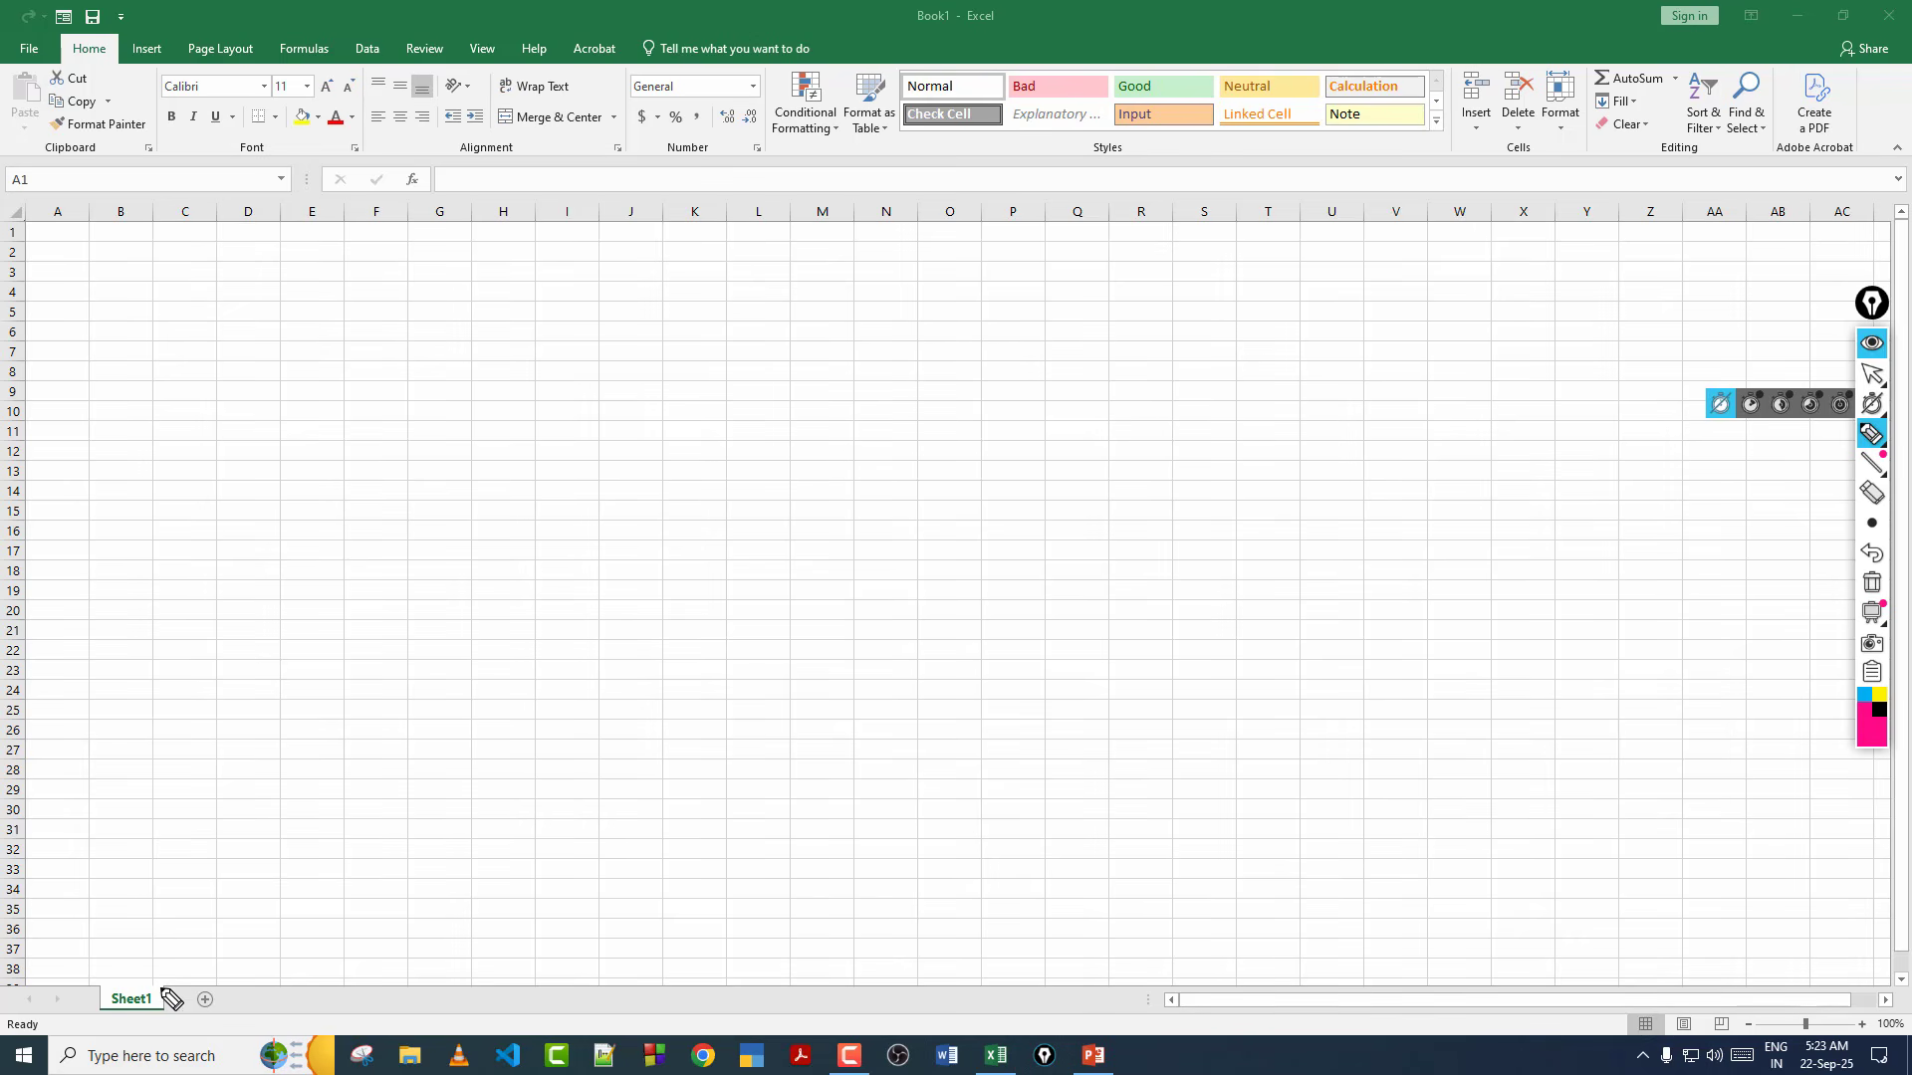
pyautogui.moveTo(177, 969)
pyautogui.mouseDown()
pyautogui.moveTo(112, 974)
pyautogui.moveTo(151, 1041)
pyautogui.moveTo(175, 976)
pyautogui.mouseUp()
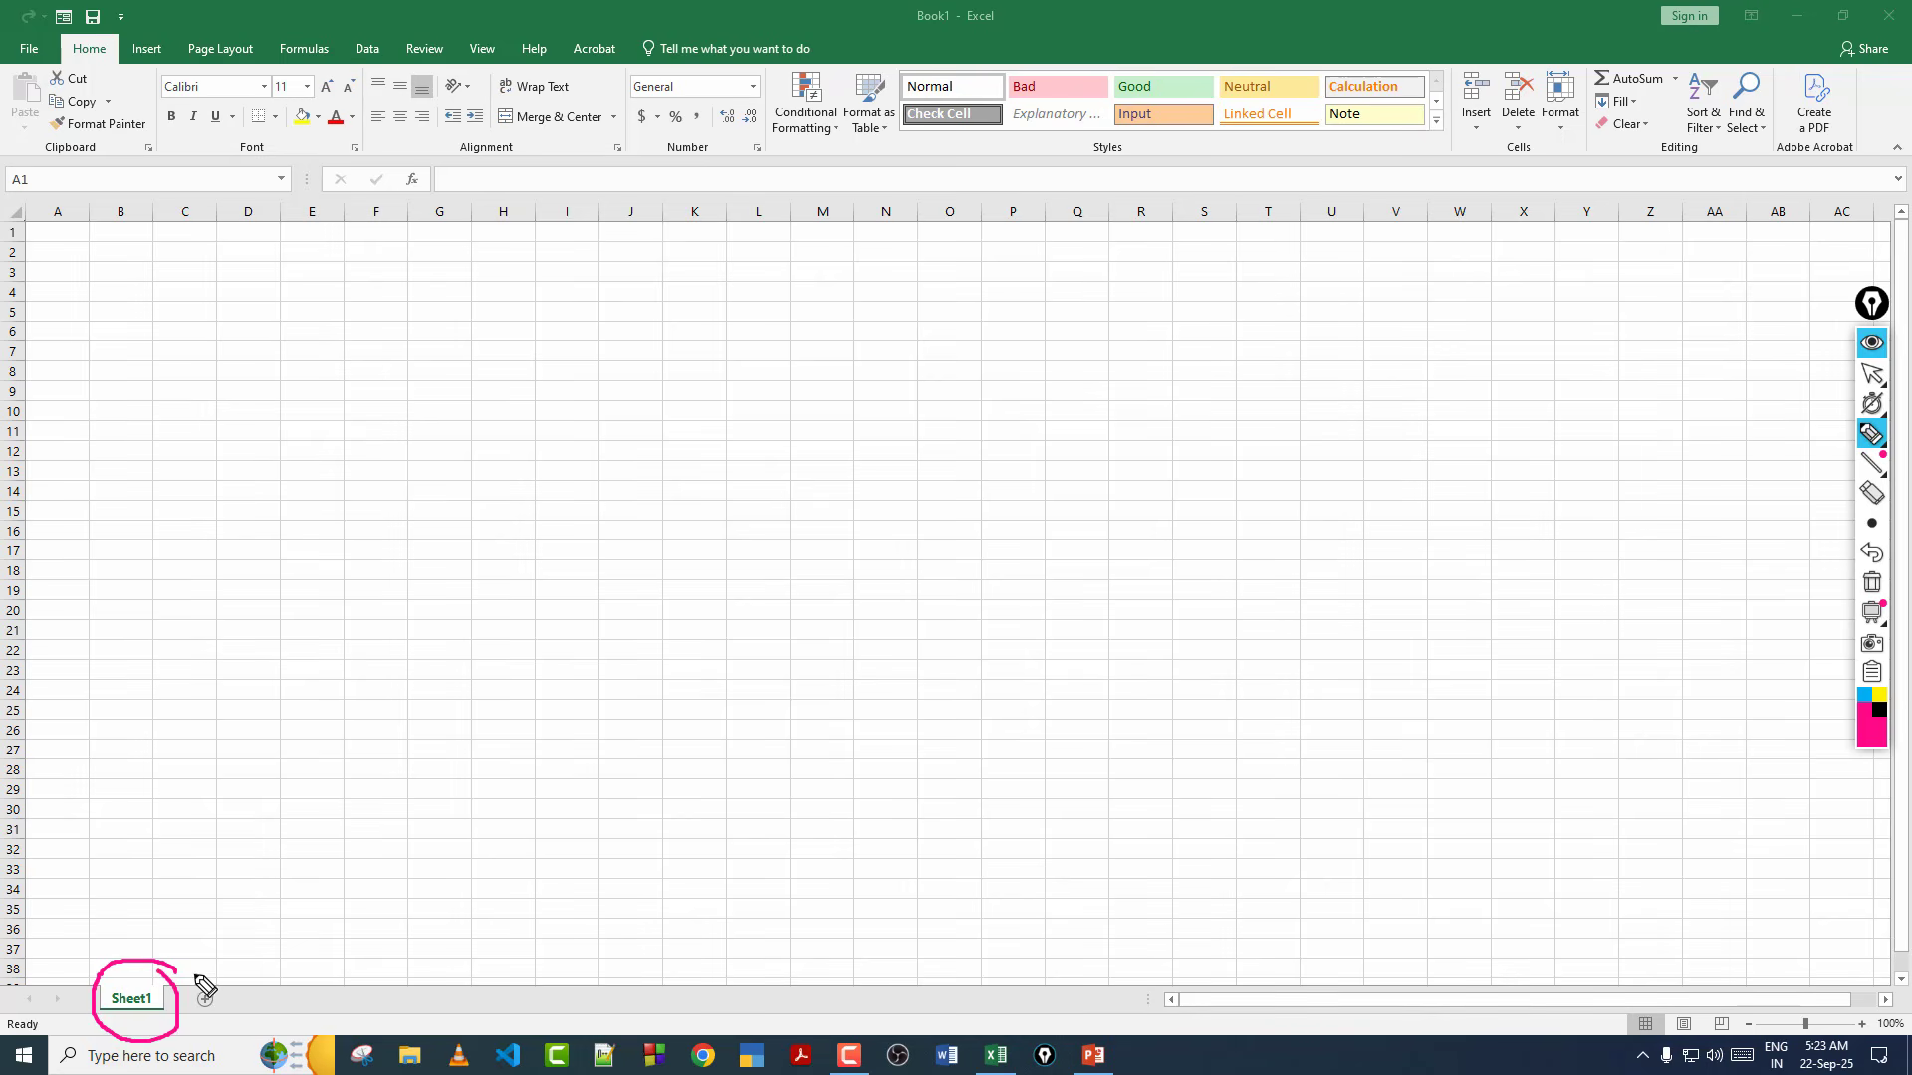
pyautogui.click(1874, 547)
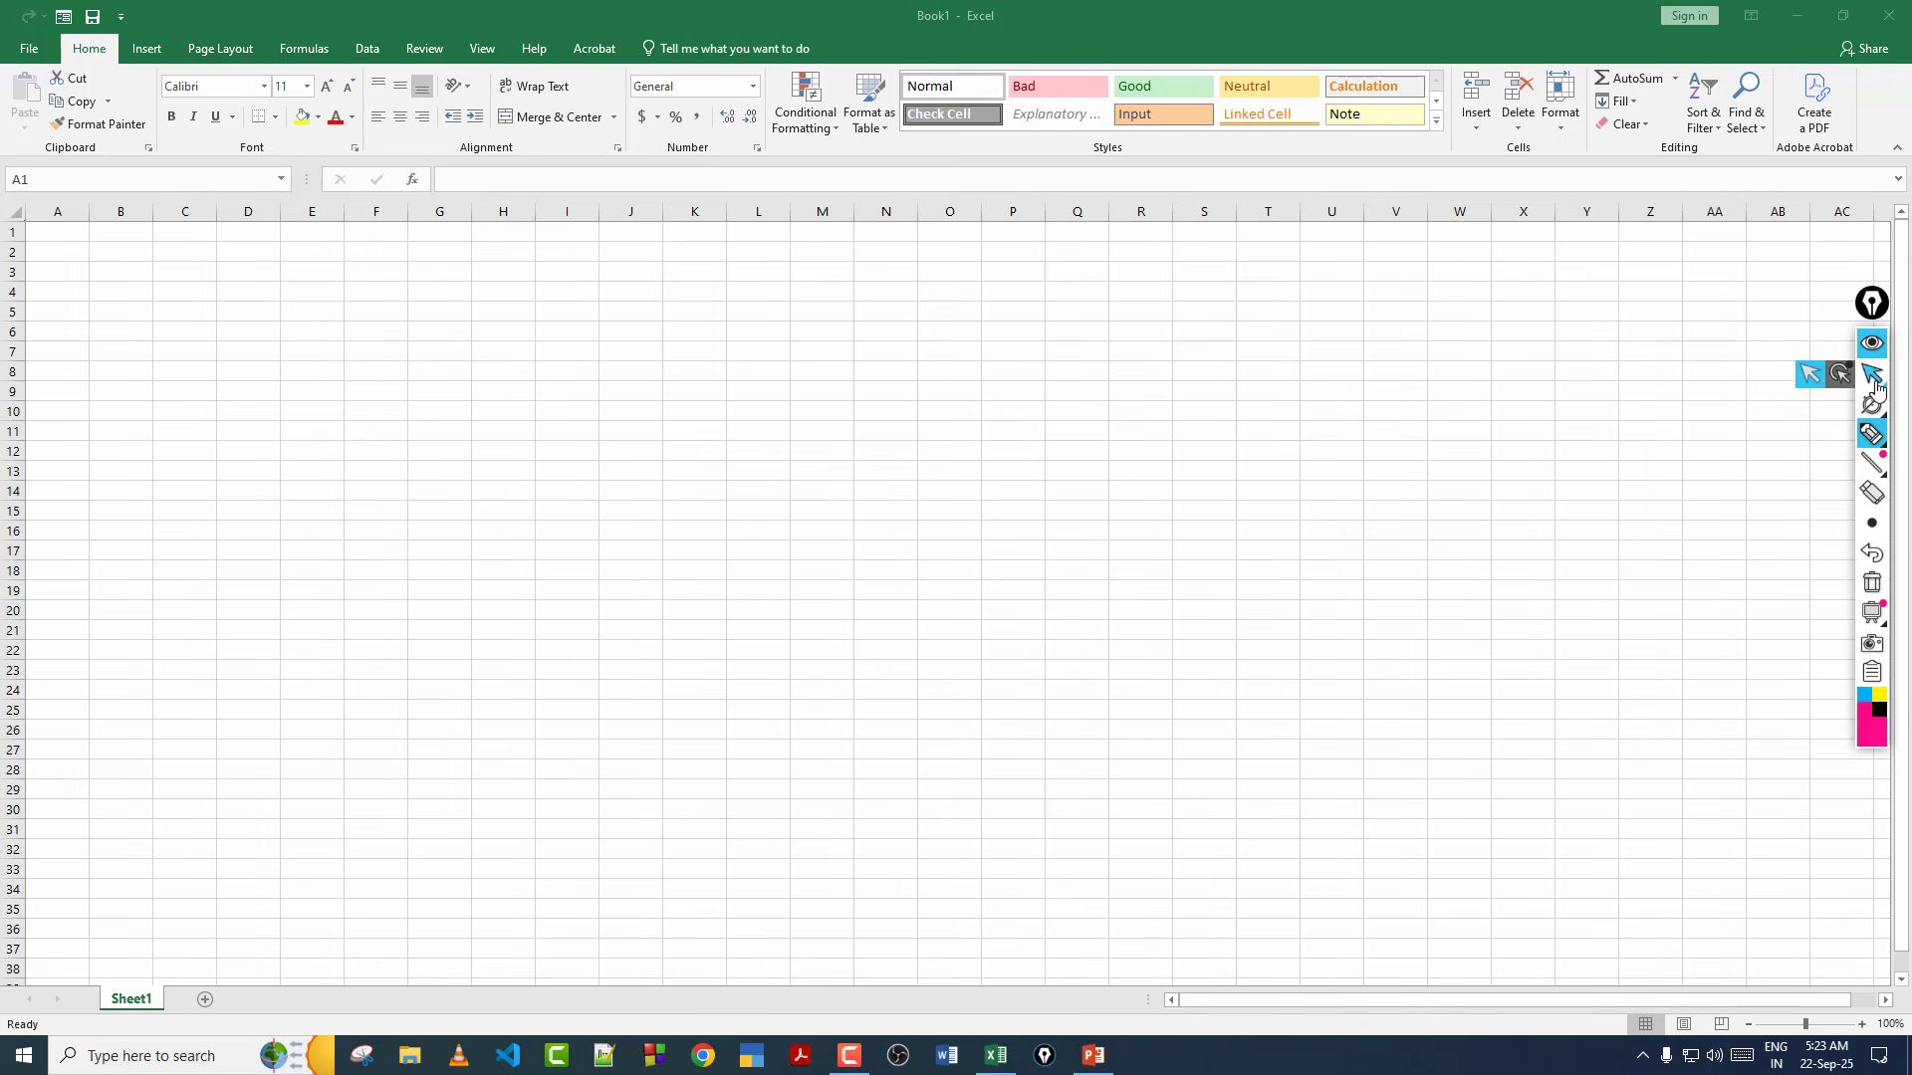
pyautogui.click(1872, 372)
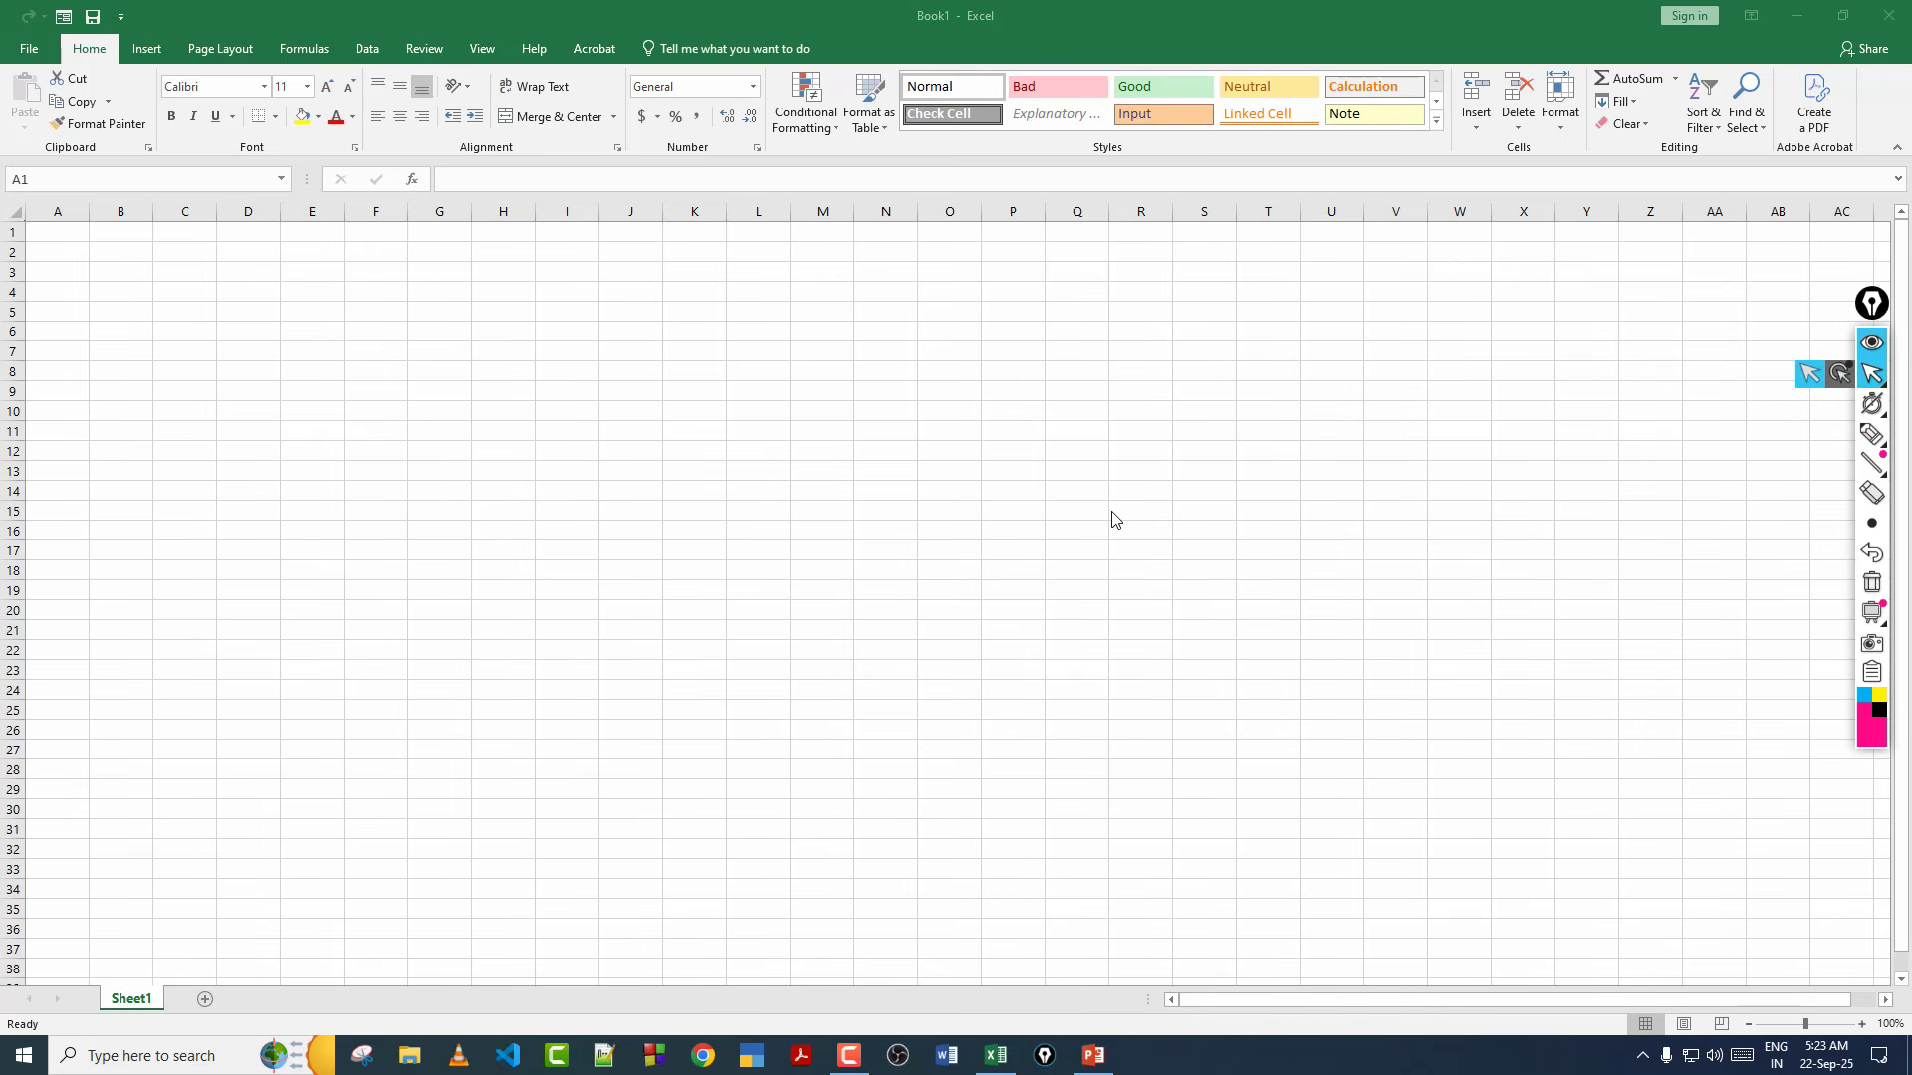
# Add two new worksheets to the workbook and return to Sheet1.
pyautogui.click(204, 1001)
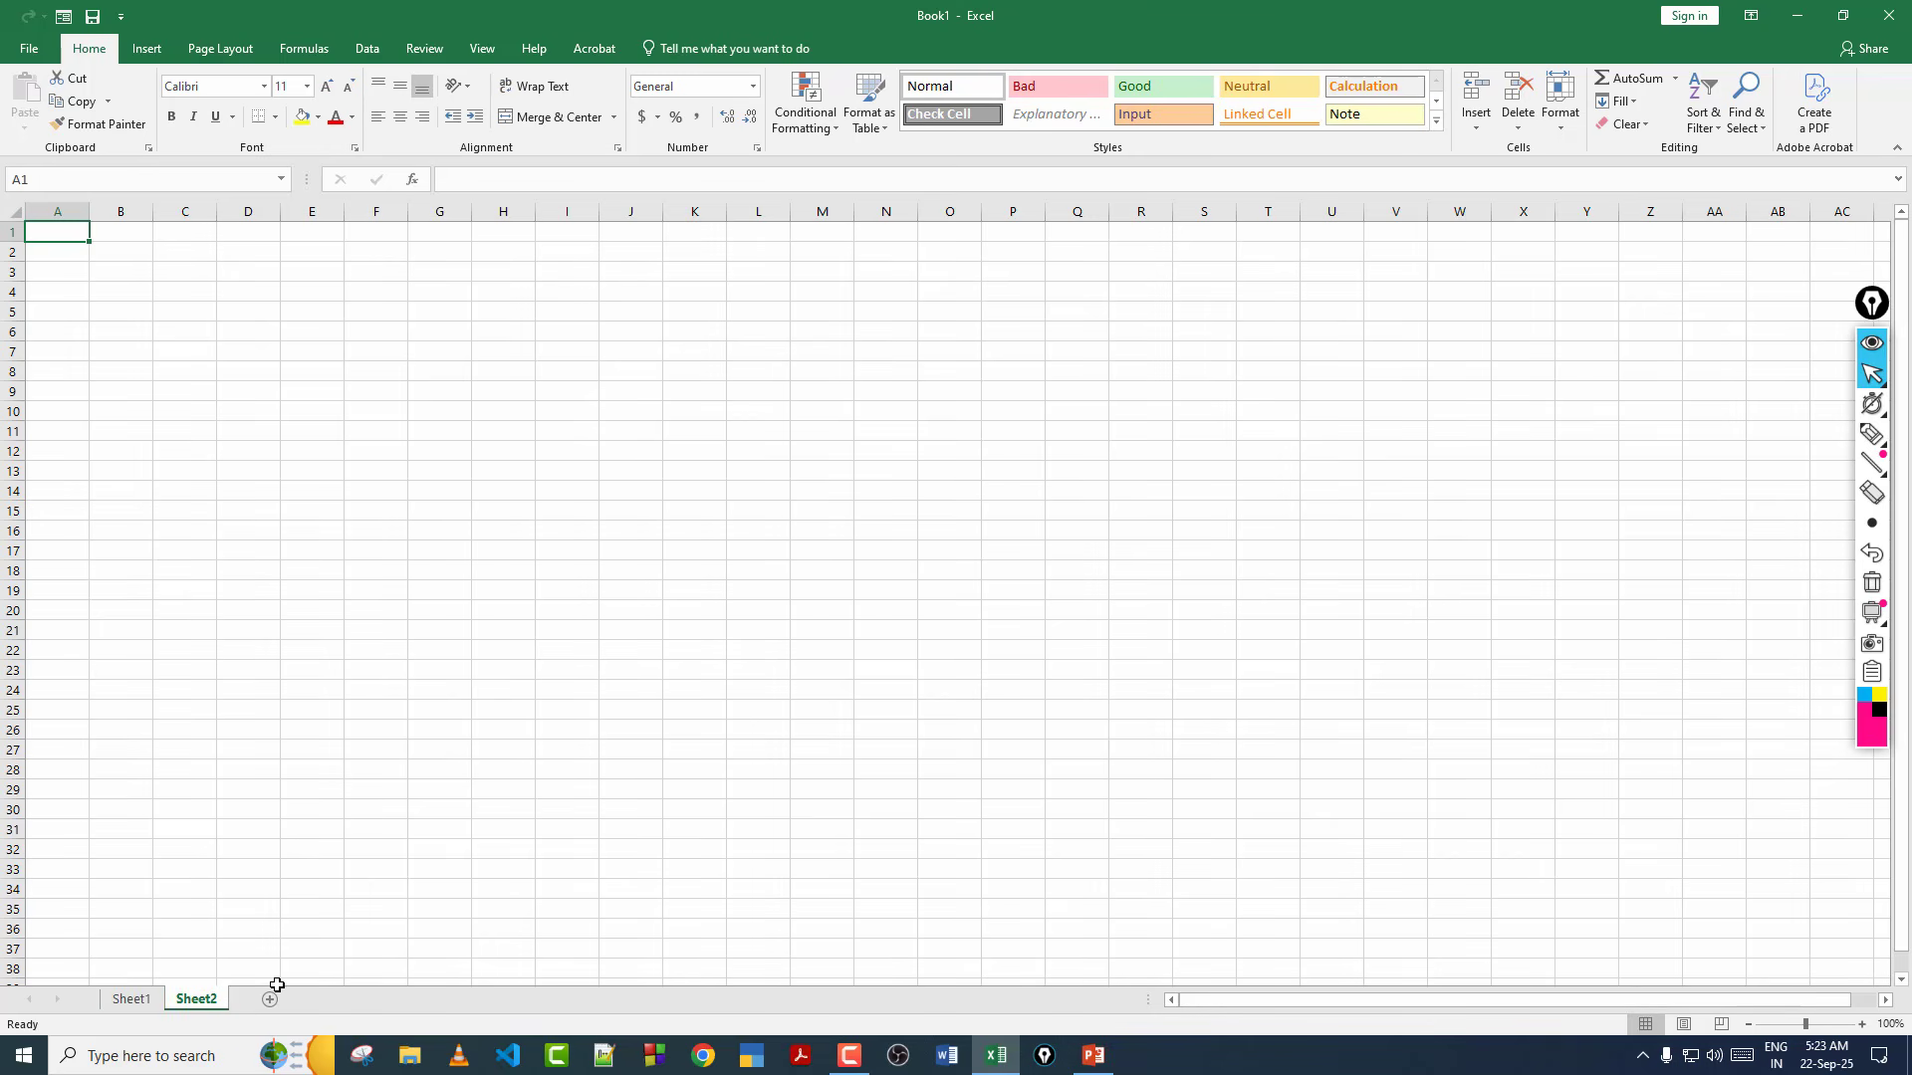
pyautogui.click(270, 1000)
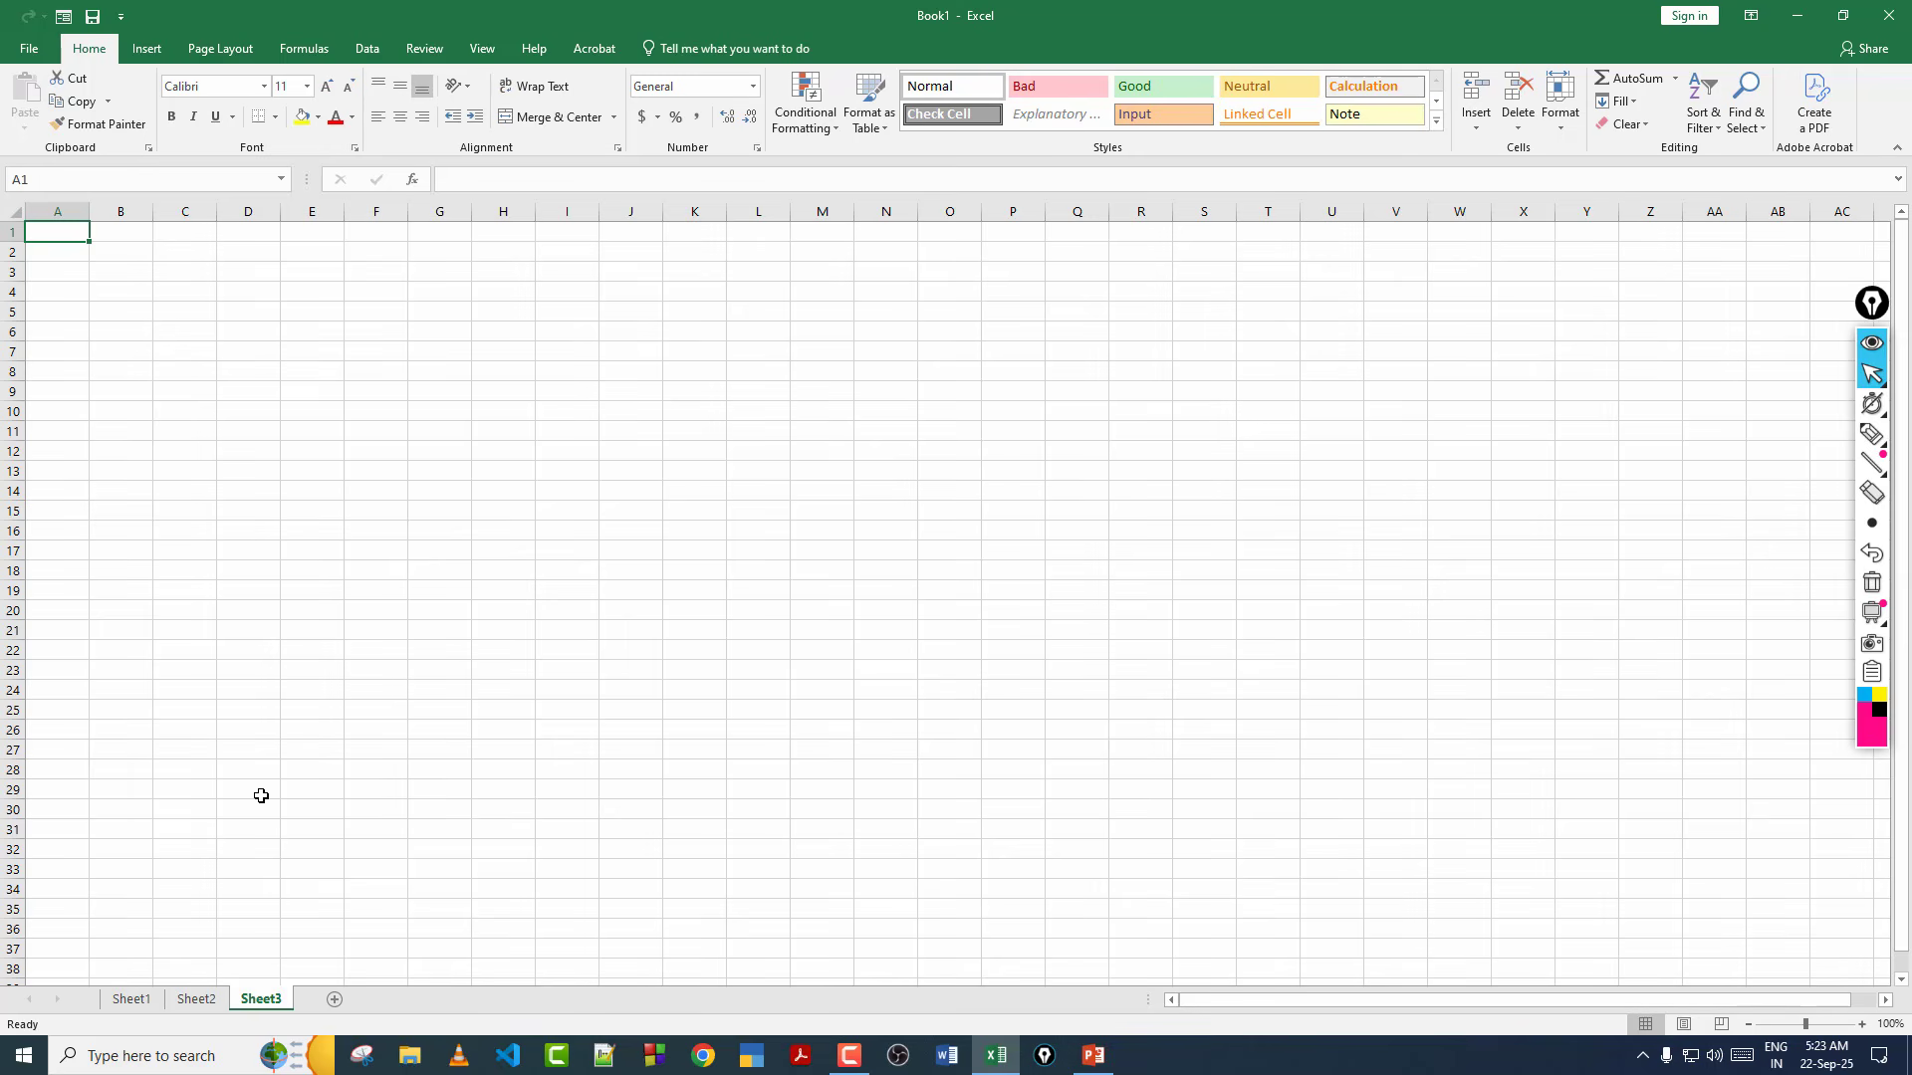
pyautogui.click(132, 998)
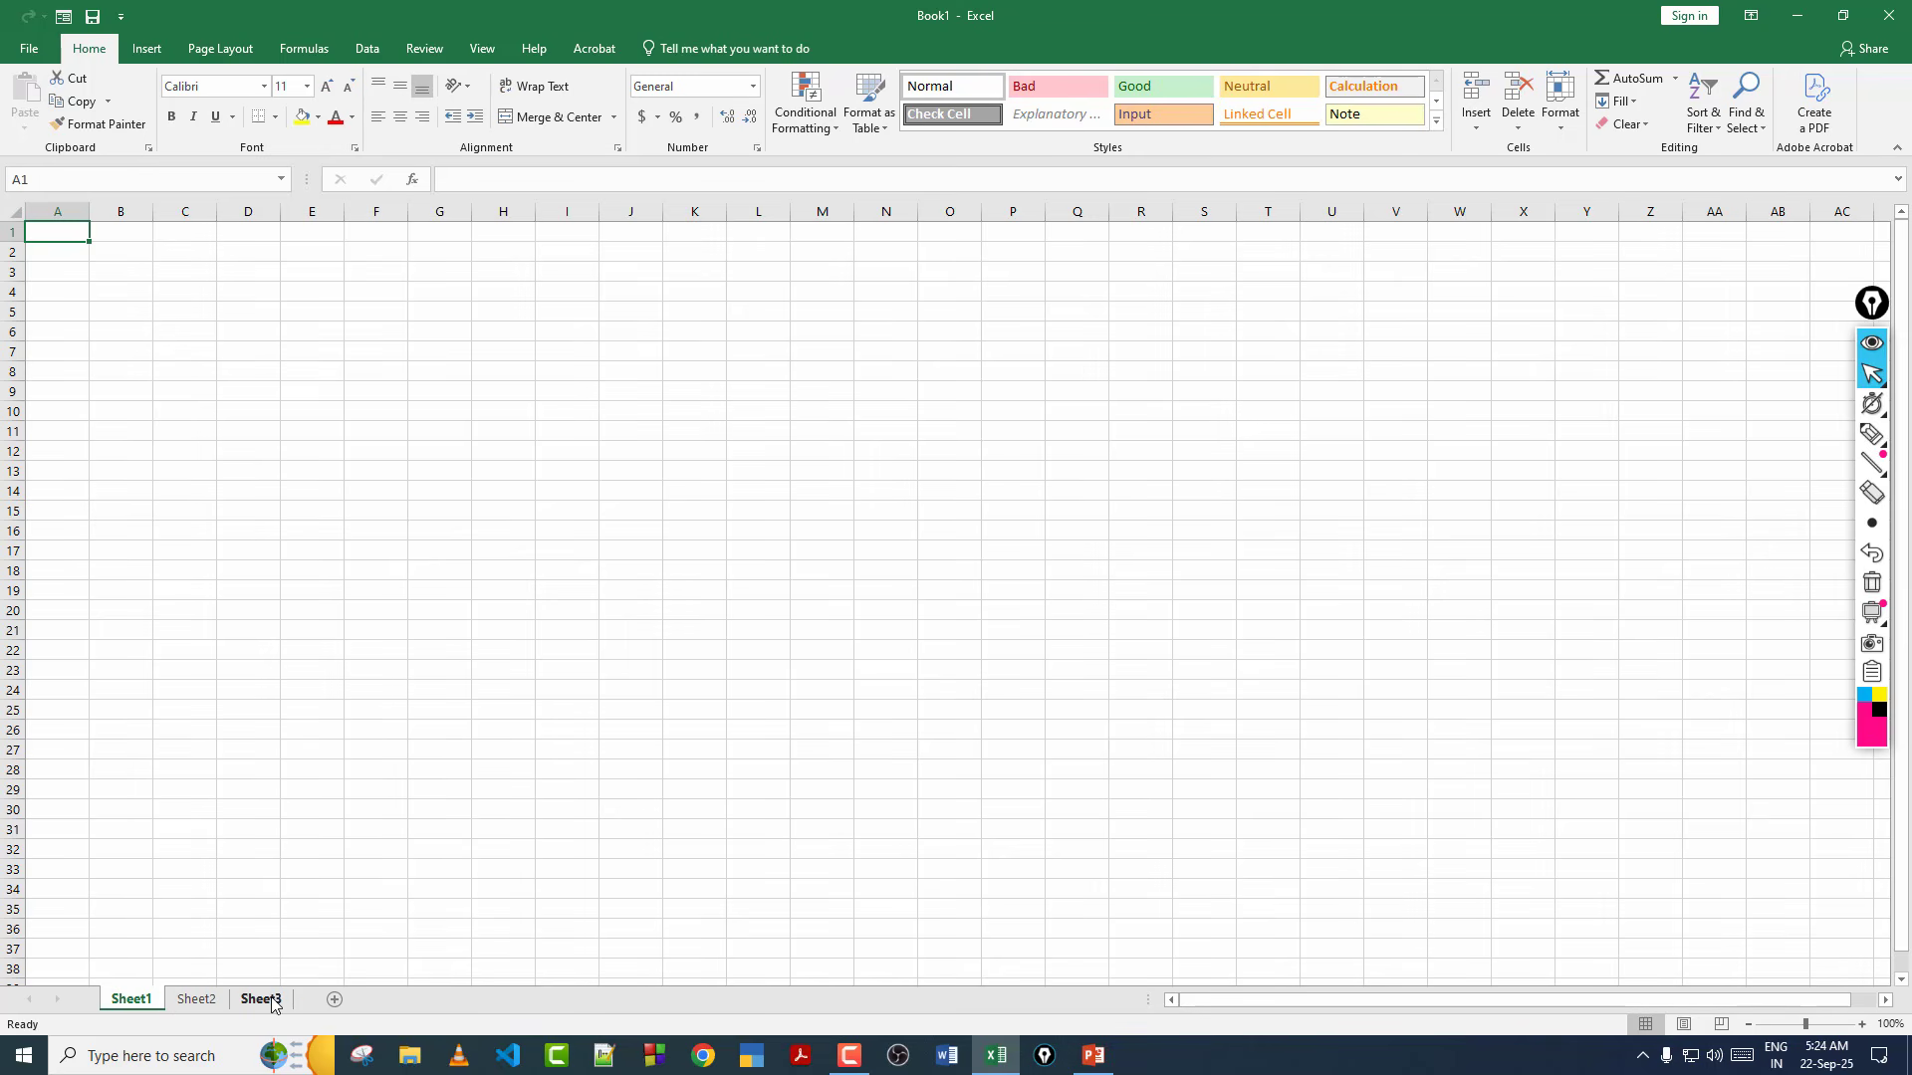
# Draw long vertical pen lines down columns A, B, C and D, and clear the annotations.
pyautogui.click(1872, 434)
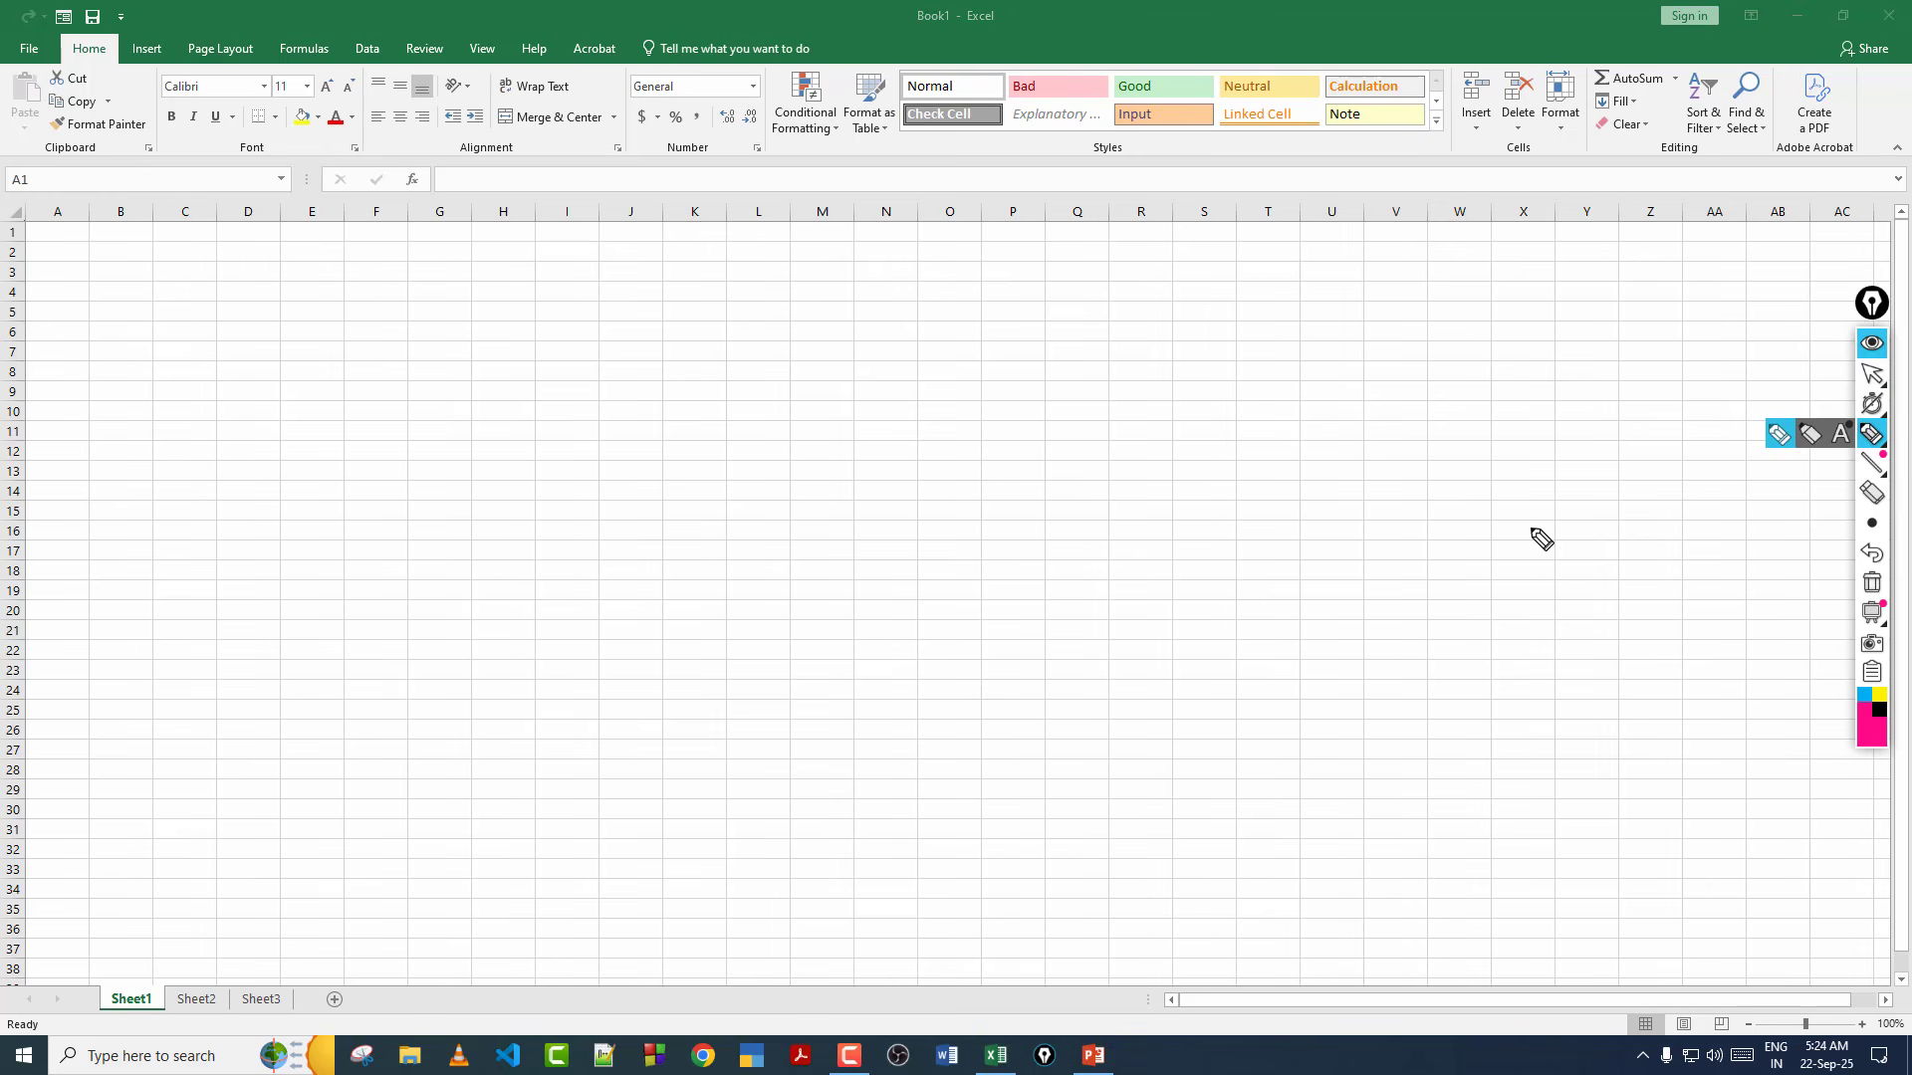
pyautogui.click(1869, 582)
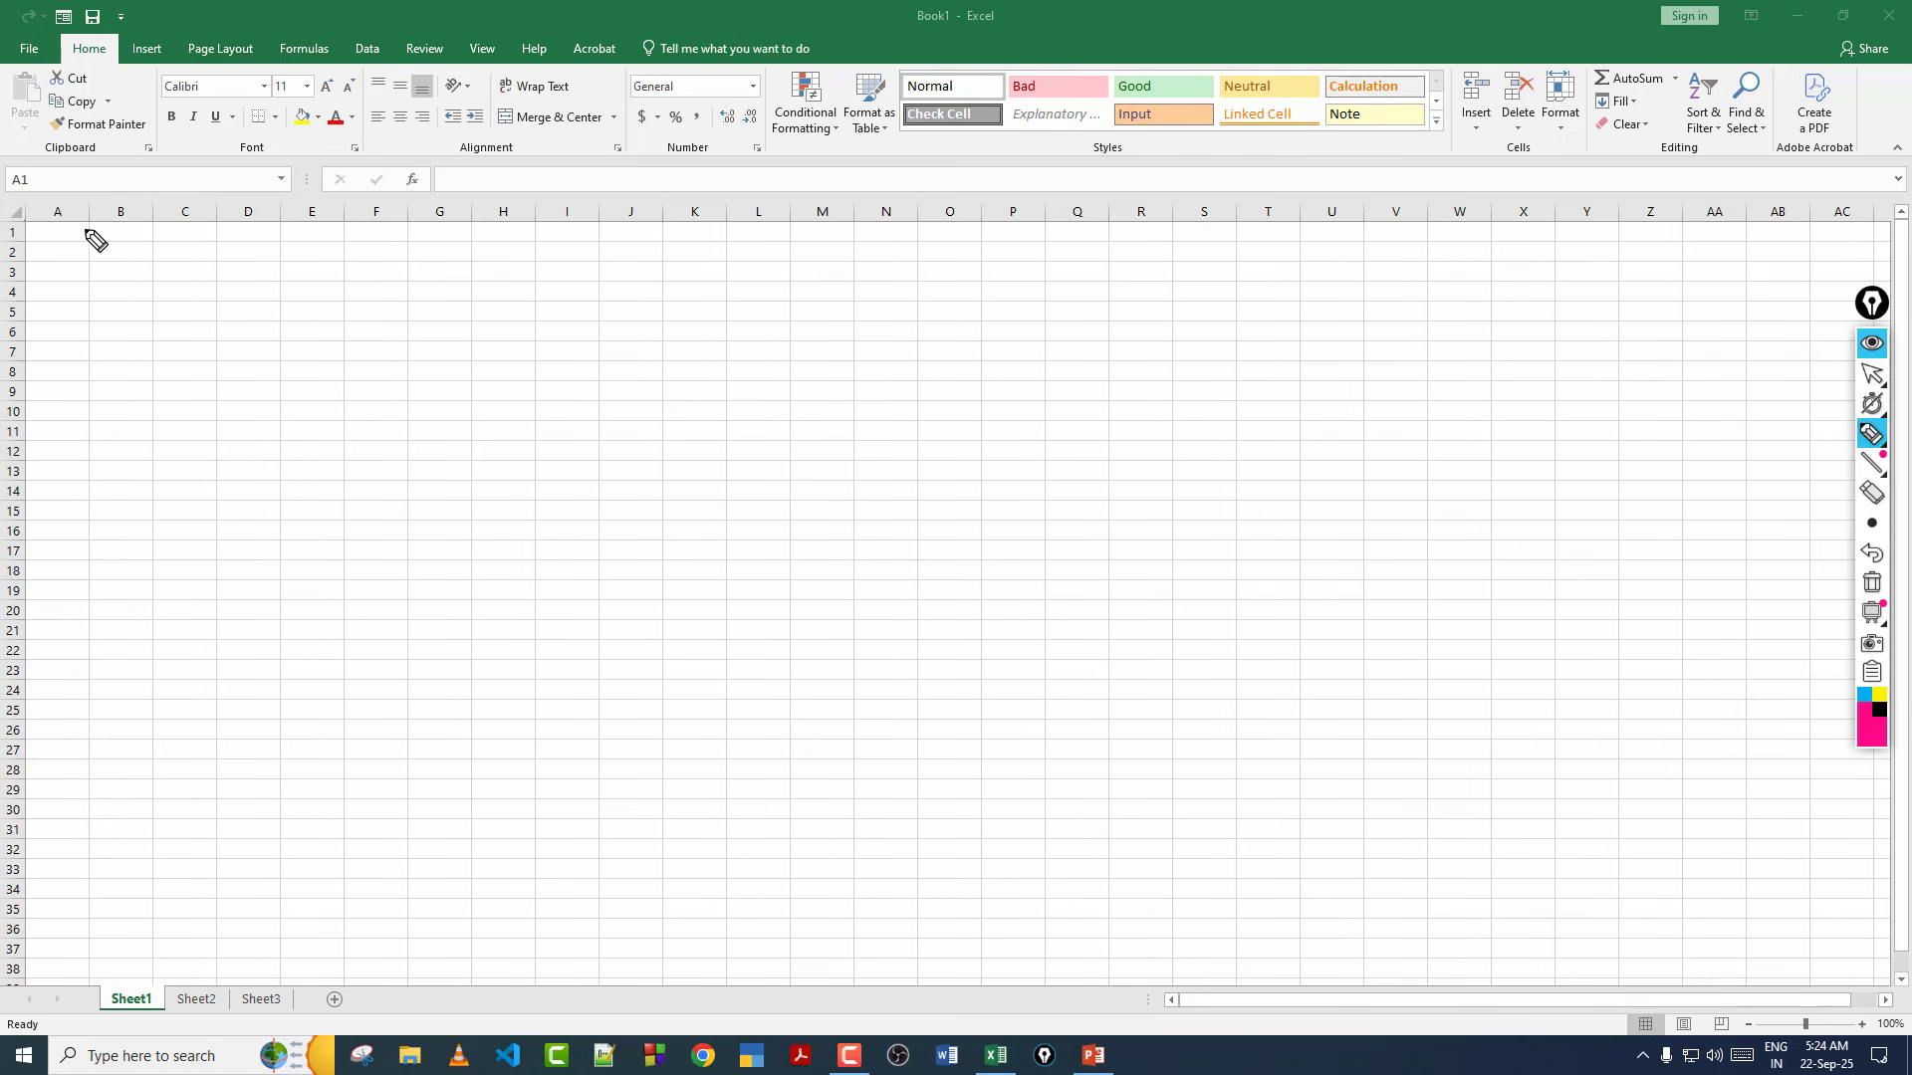
pyautogui.moveTo(58, 213); pyautogui.dragTo(52, 685)
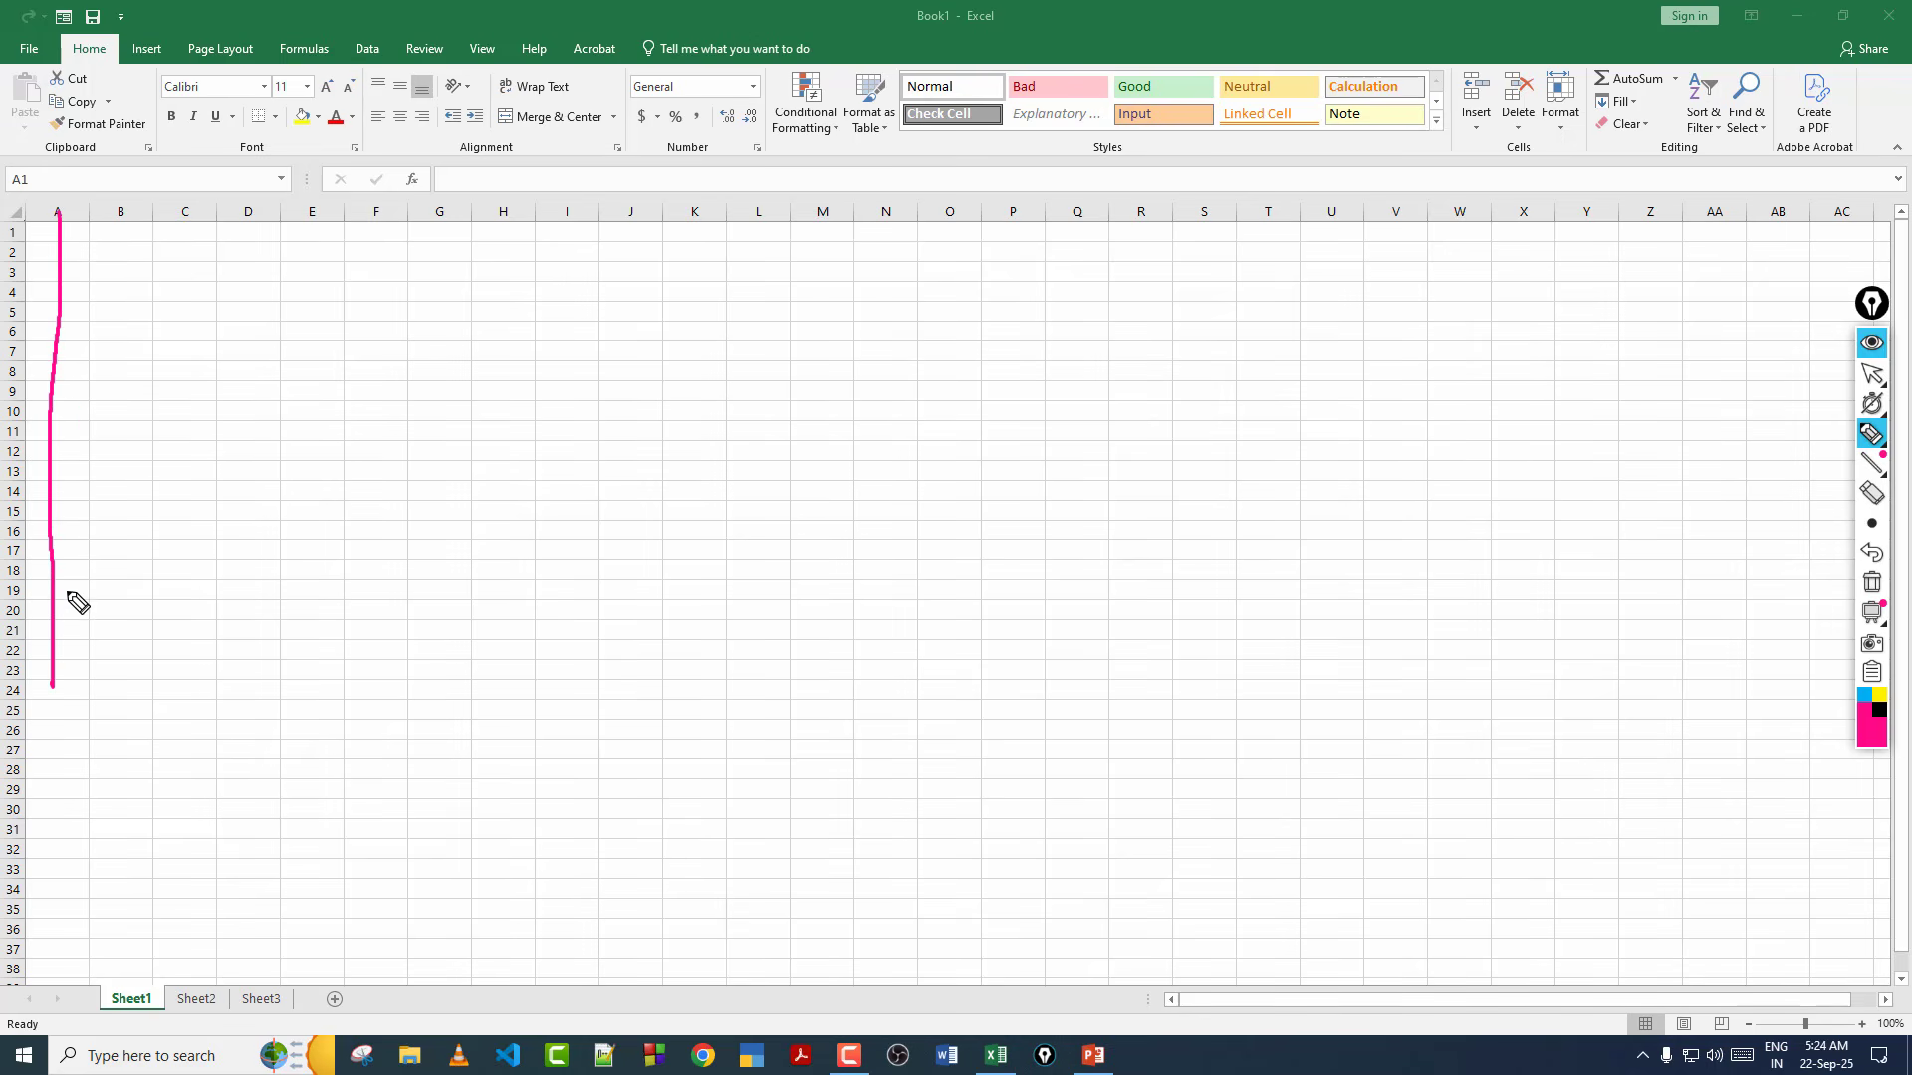
pyautogui.moveTo(134, 217); pyautogui.dragTo(122, 700)
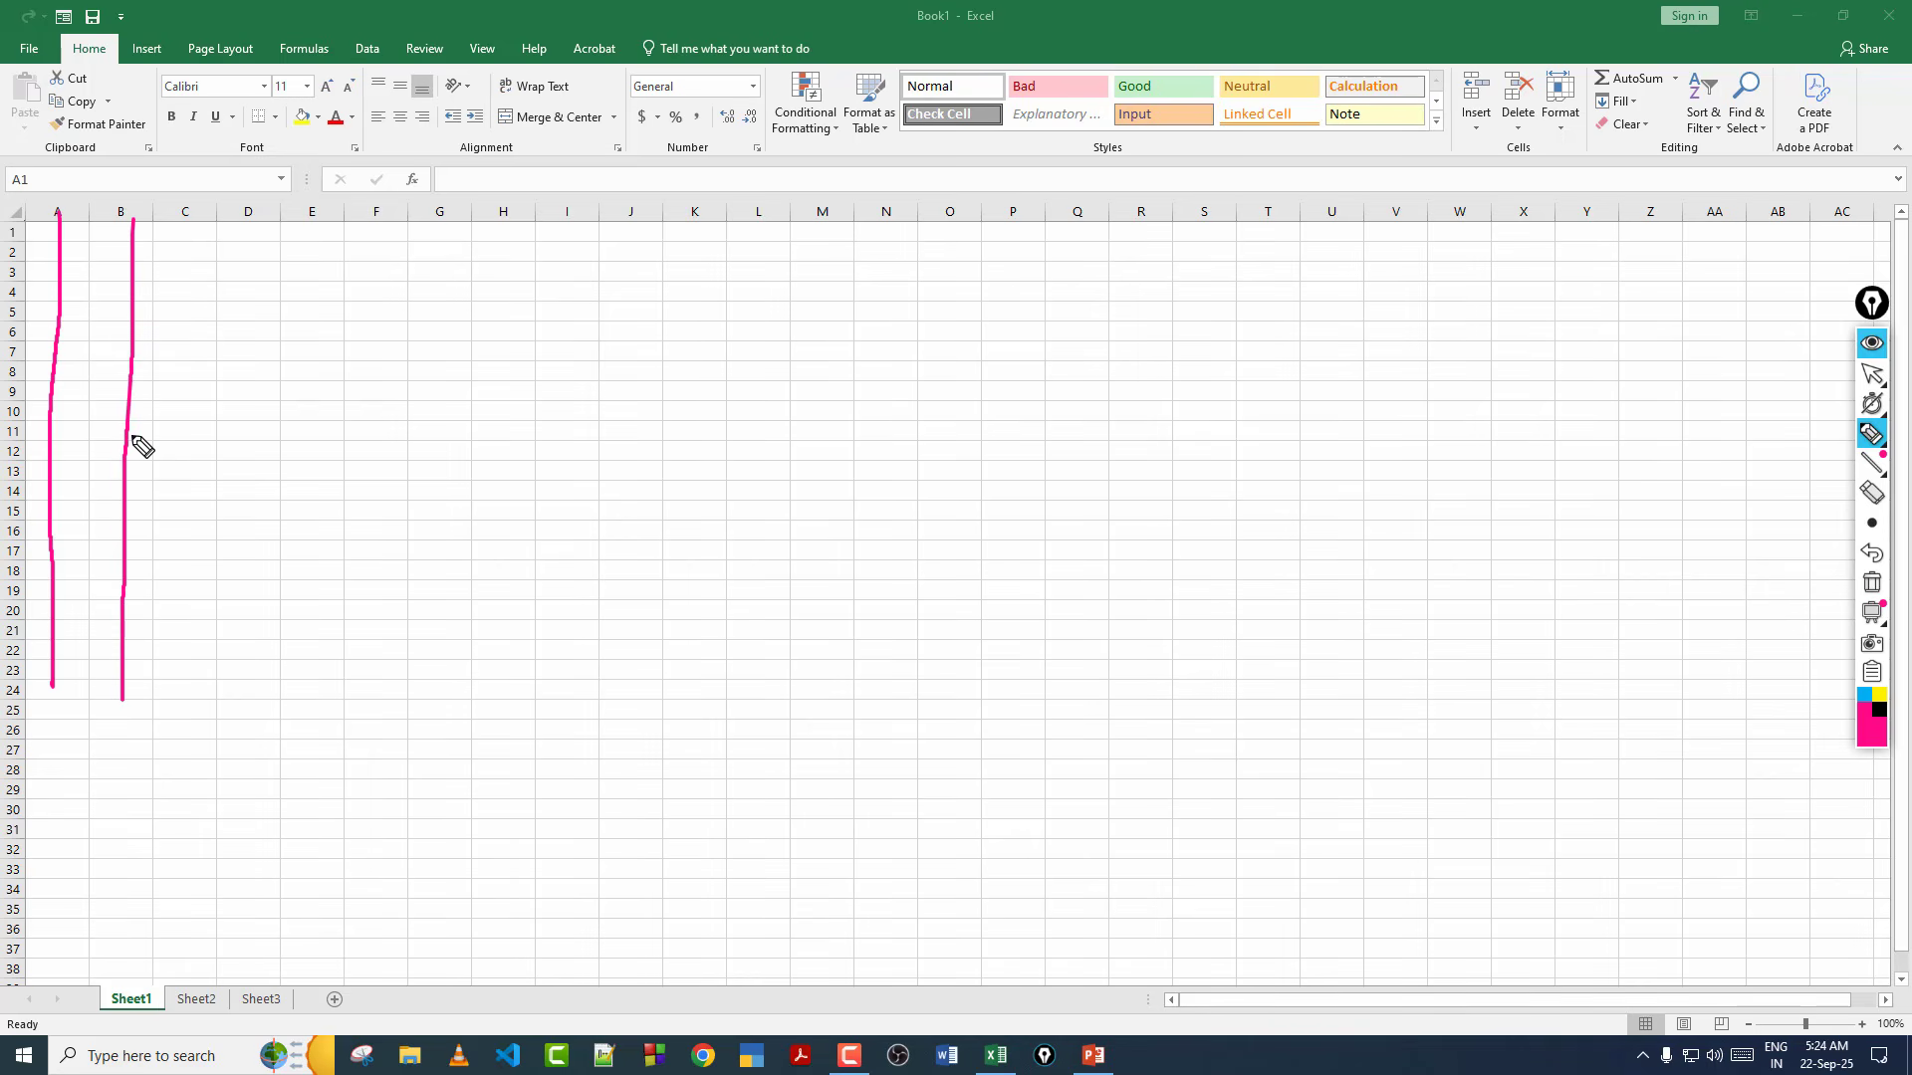
pyautogui.moveTo(204, 214); pyautogui.dragTo(197, 340)
pyautogui.moveTo(189, 540); pyautogui.dragTo(182, 647)
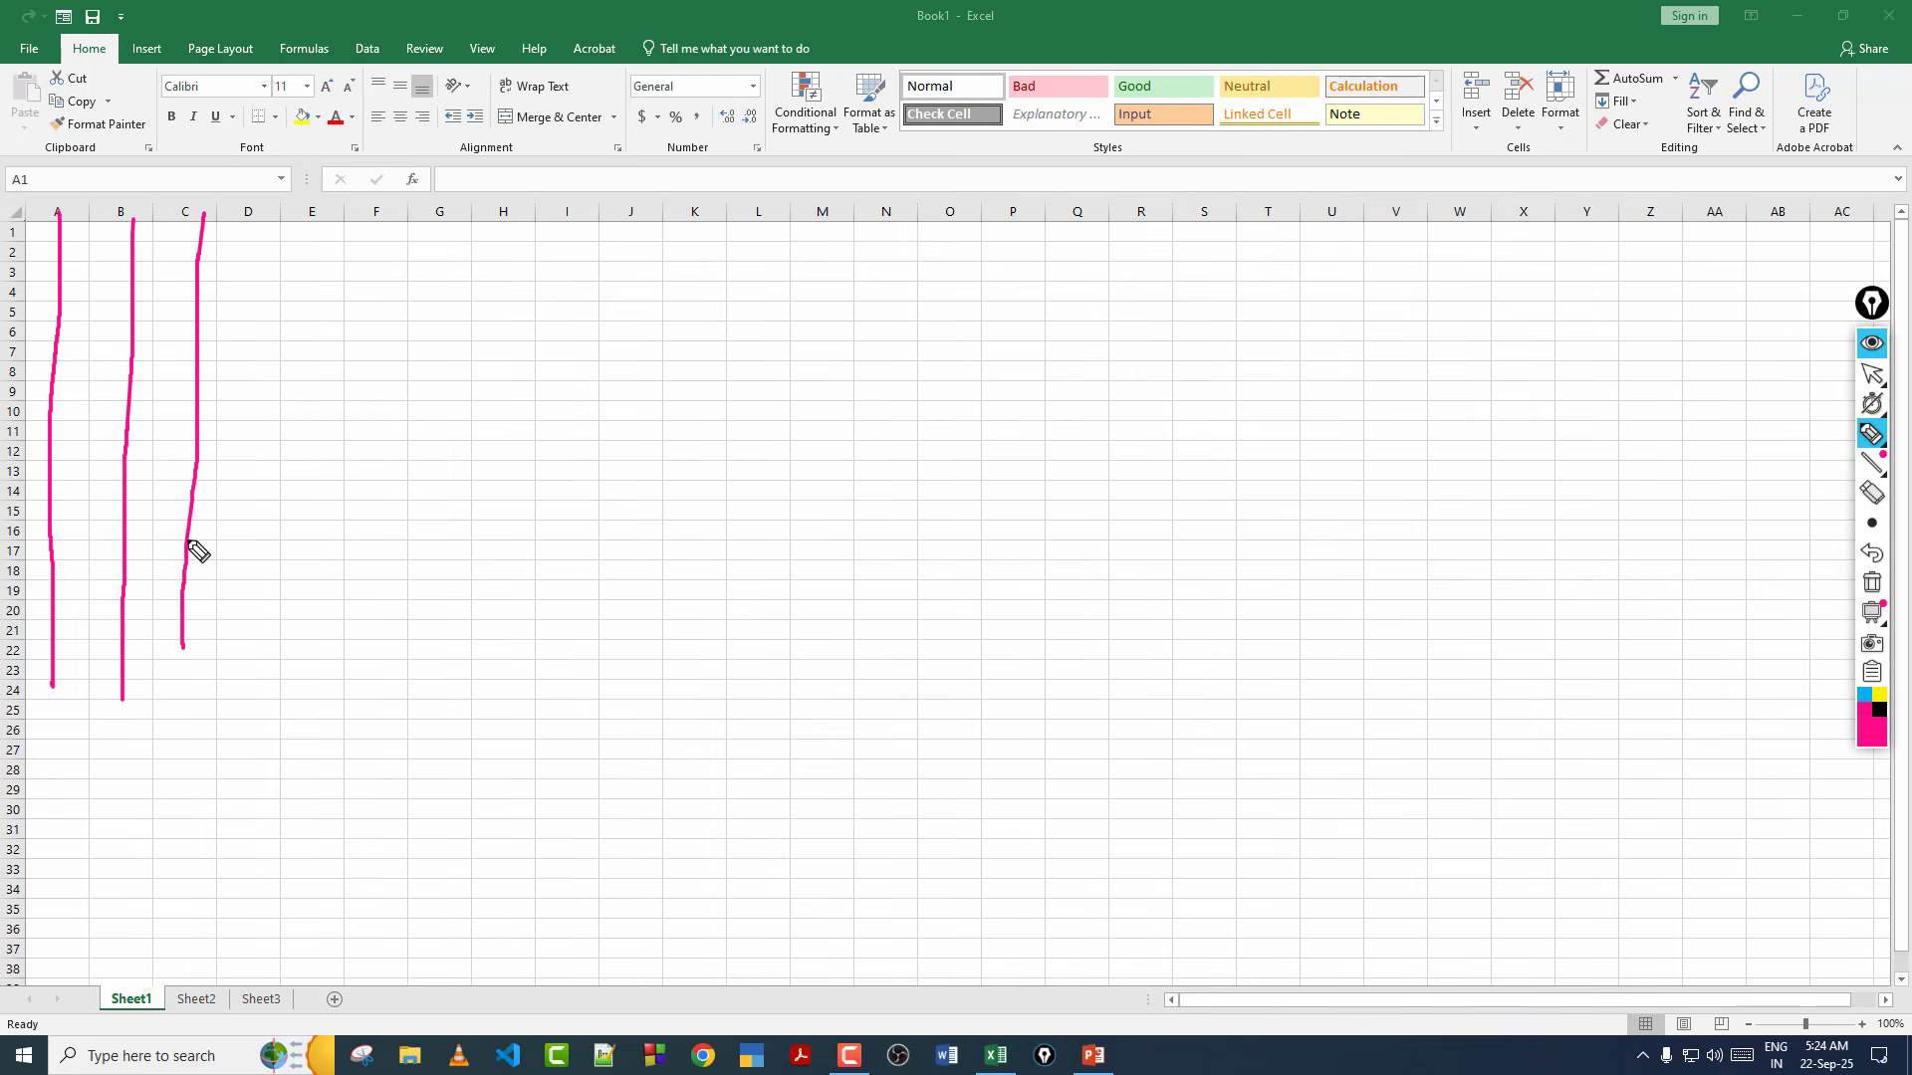
pyautogui.moveTo(256, 209); pyautogui.dragTo(241, 585)
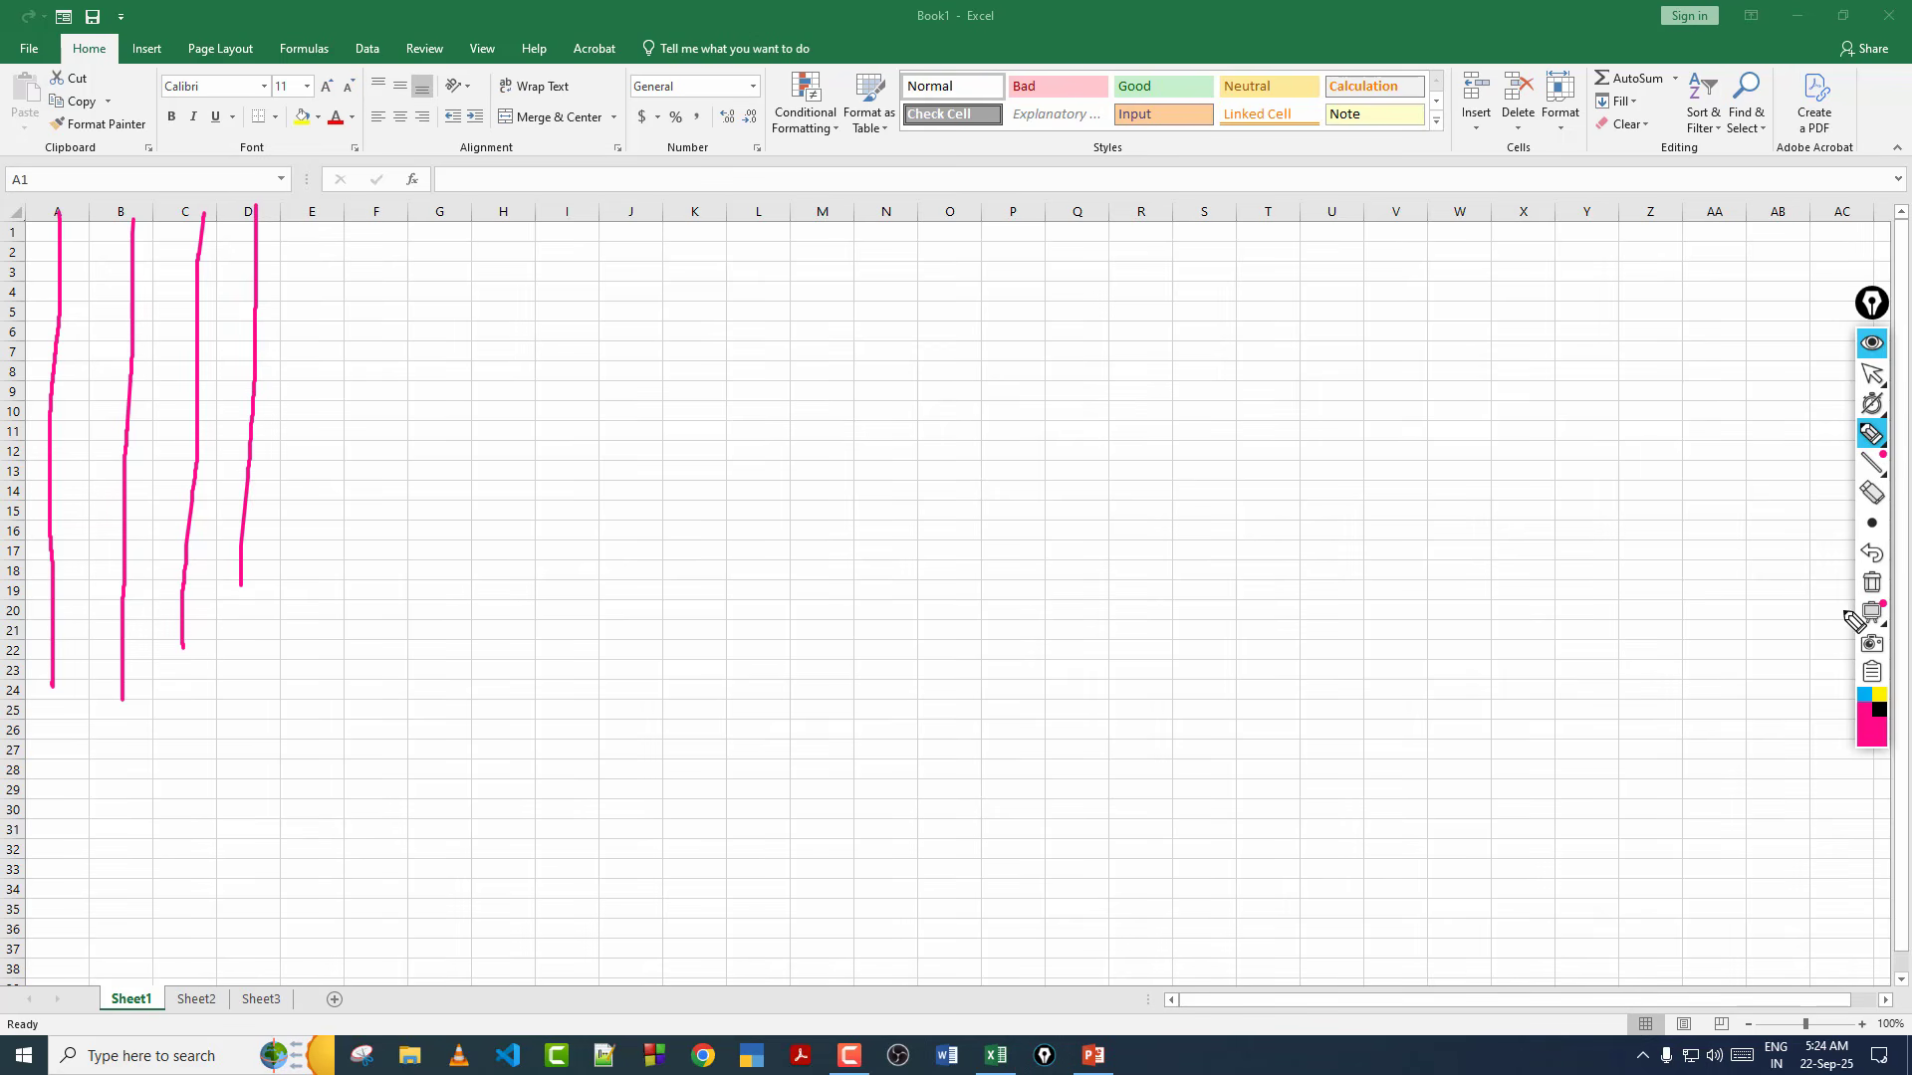
pyautogui.click(1872, 582)
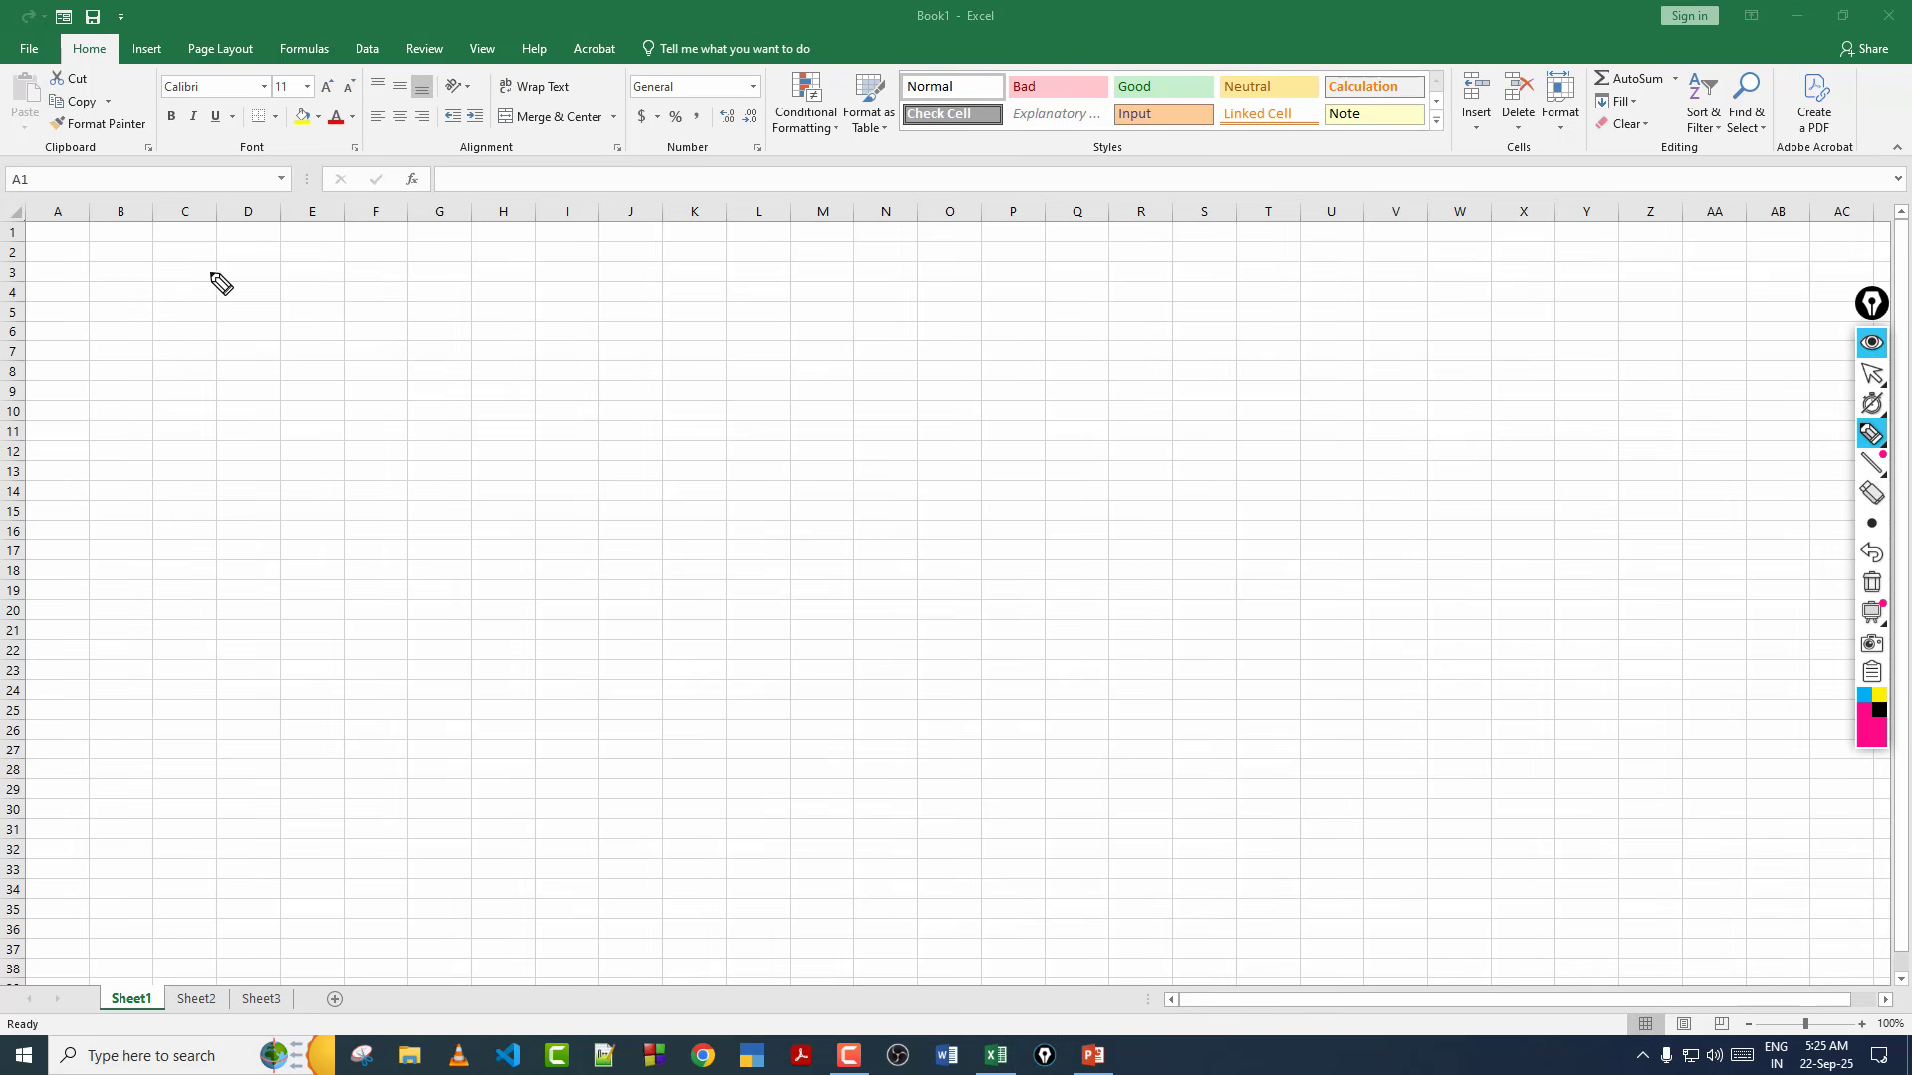
# Mark the headings of columns A to D with short vertical pen strokes, and clear the annotations.
pyautogui.moveTo(61, 205); pyautogui.dragTo(48, 347)
pyautogui.moveTo(134, 194)
pyautogui.mouseDown()
pyautogui.moveTo(137, 338)
pyautogui.moveTo(197, 315)
pyautogui.mouseUp()
pyautogui.moveTo(247, 192); pyautogui.dragTo(271, 317)
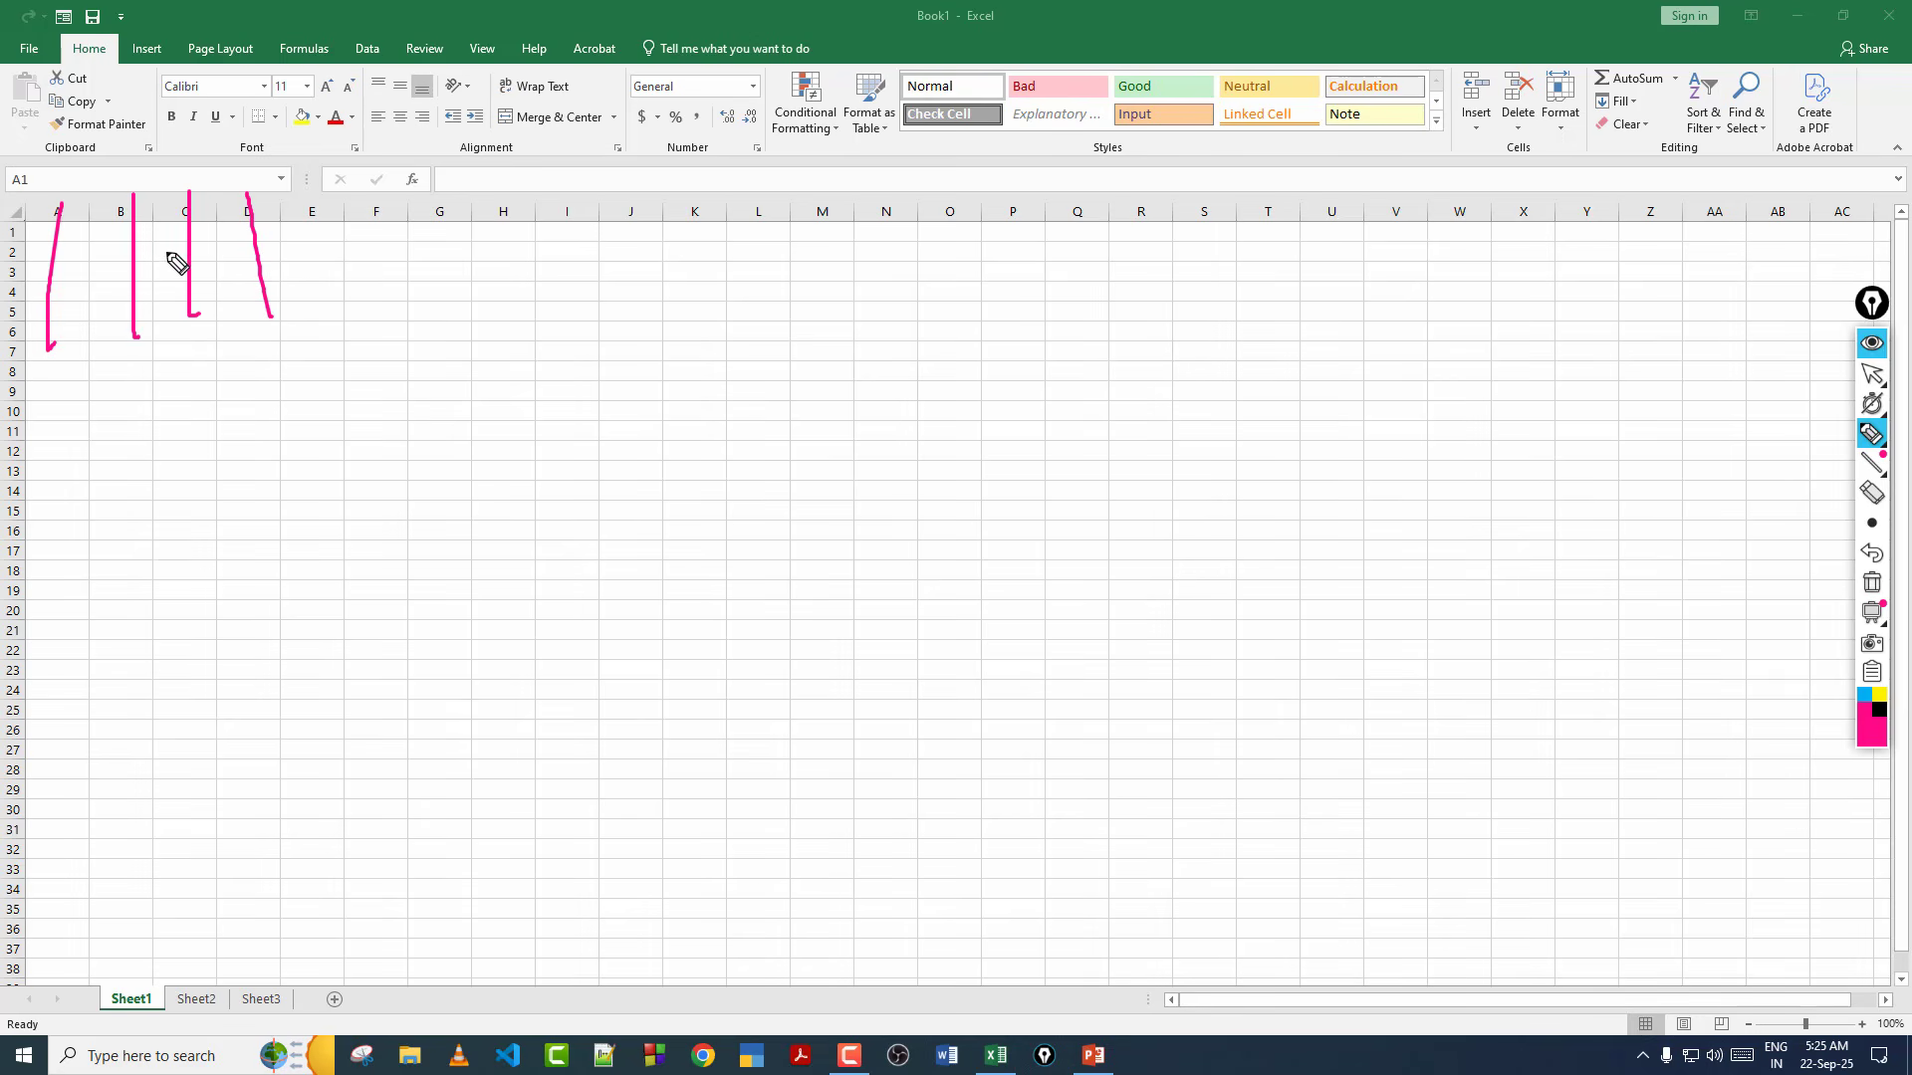
pyautogui.click(1871, 582)
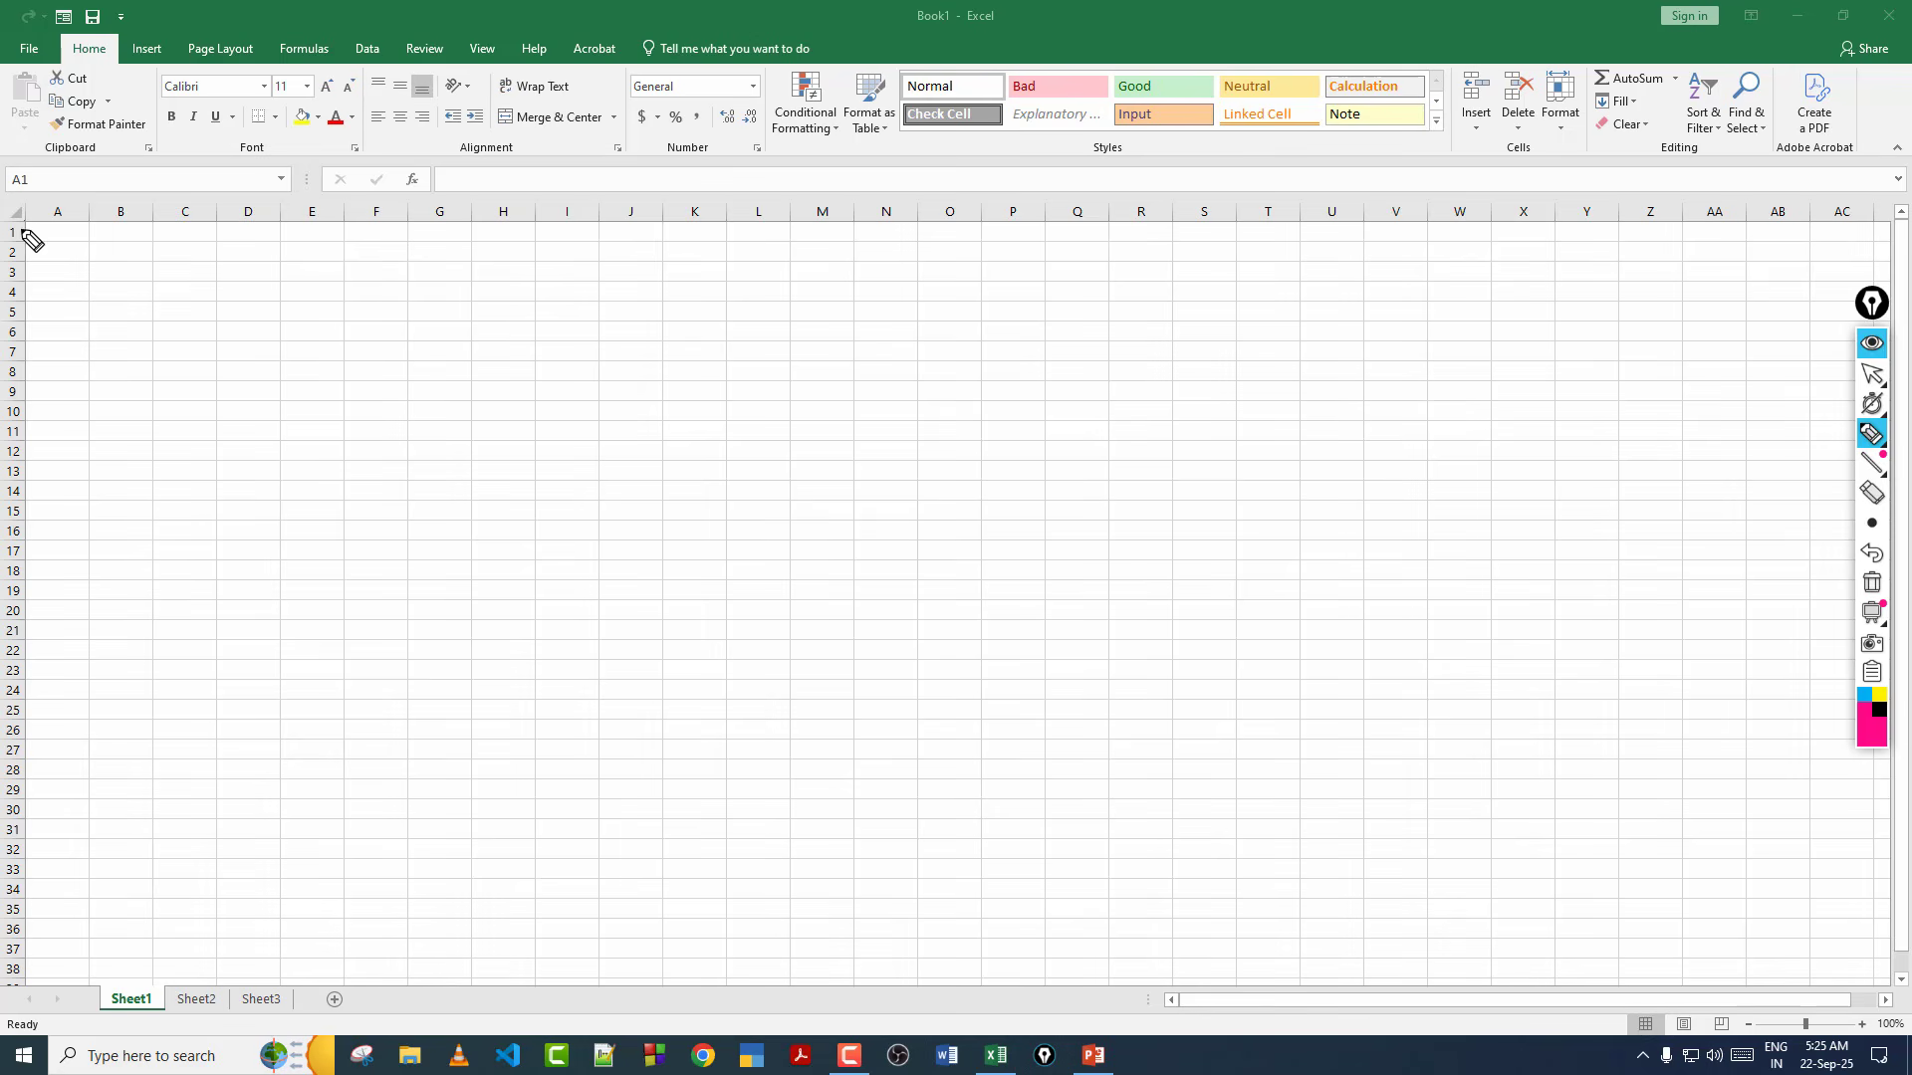
# Draw horizontal pen lines along rows 1, 2 and 3, and clear the annotations.
pyautogui.moveTo(31, 227); pyautogui.dragTo(786, 238)
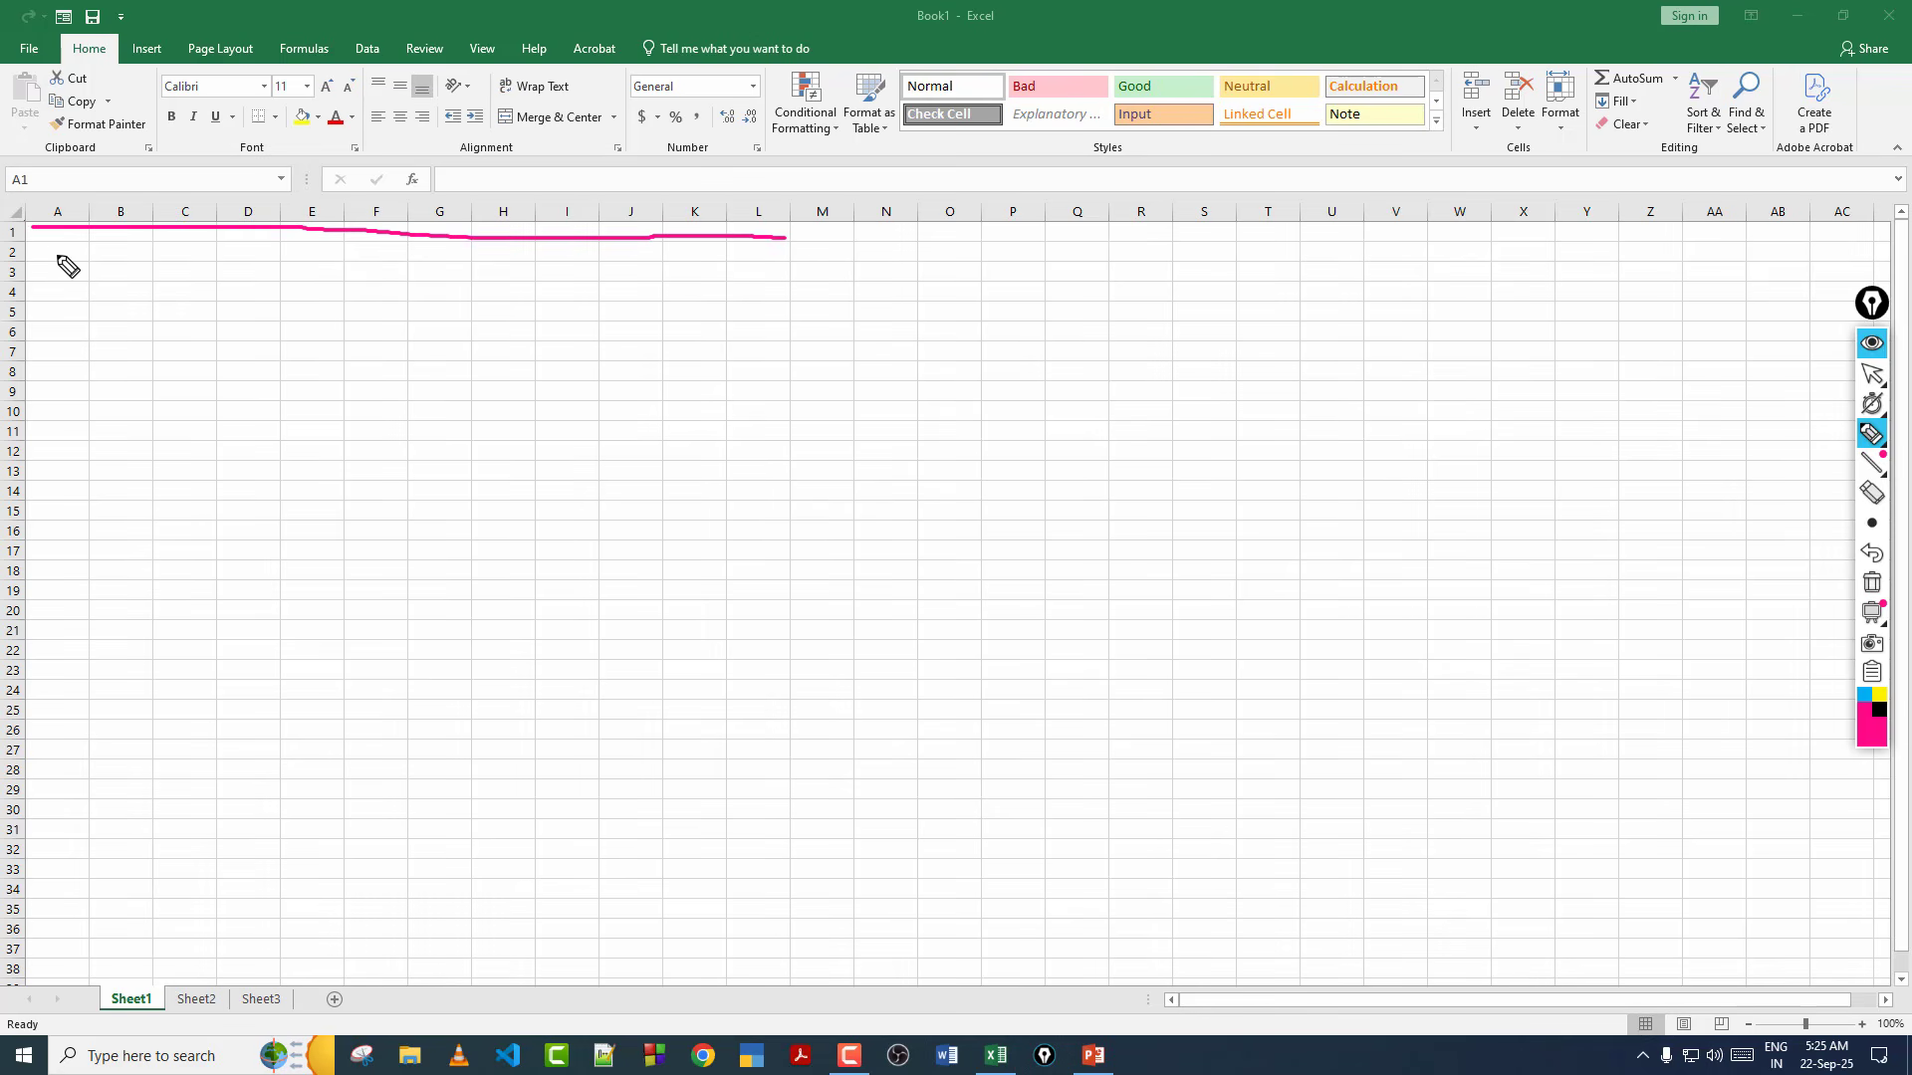
pyautogui.moveTo(37, 255); pyautogui.dragTo(823, 260)
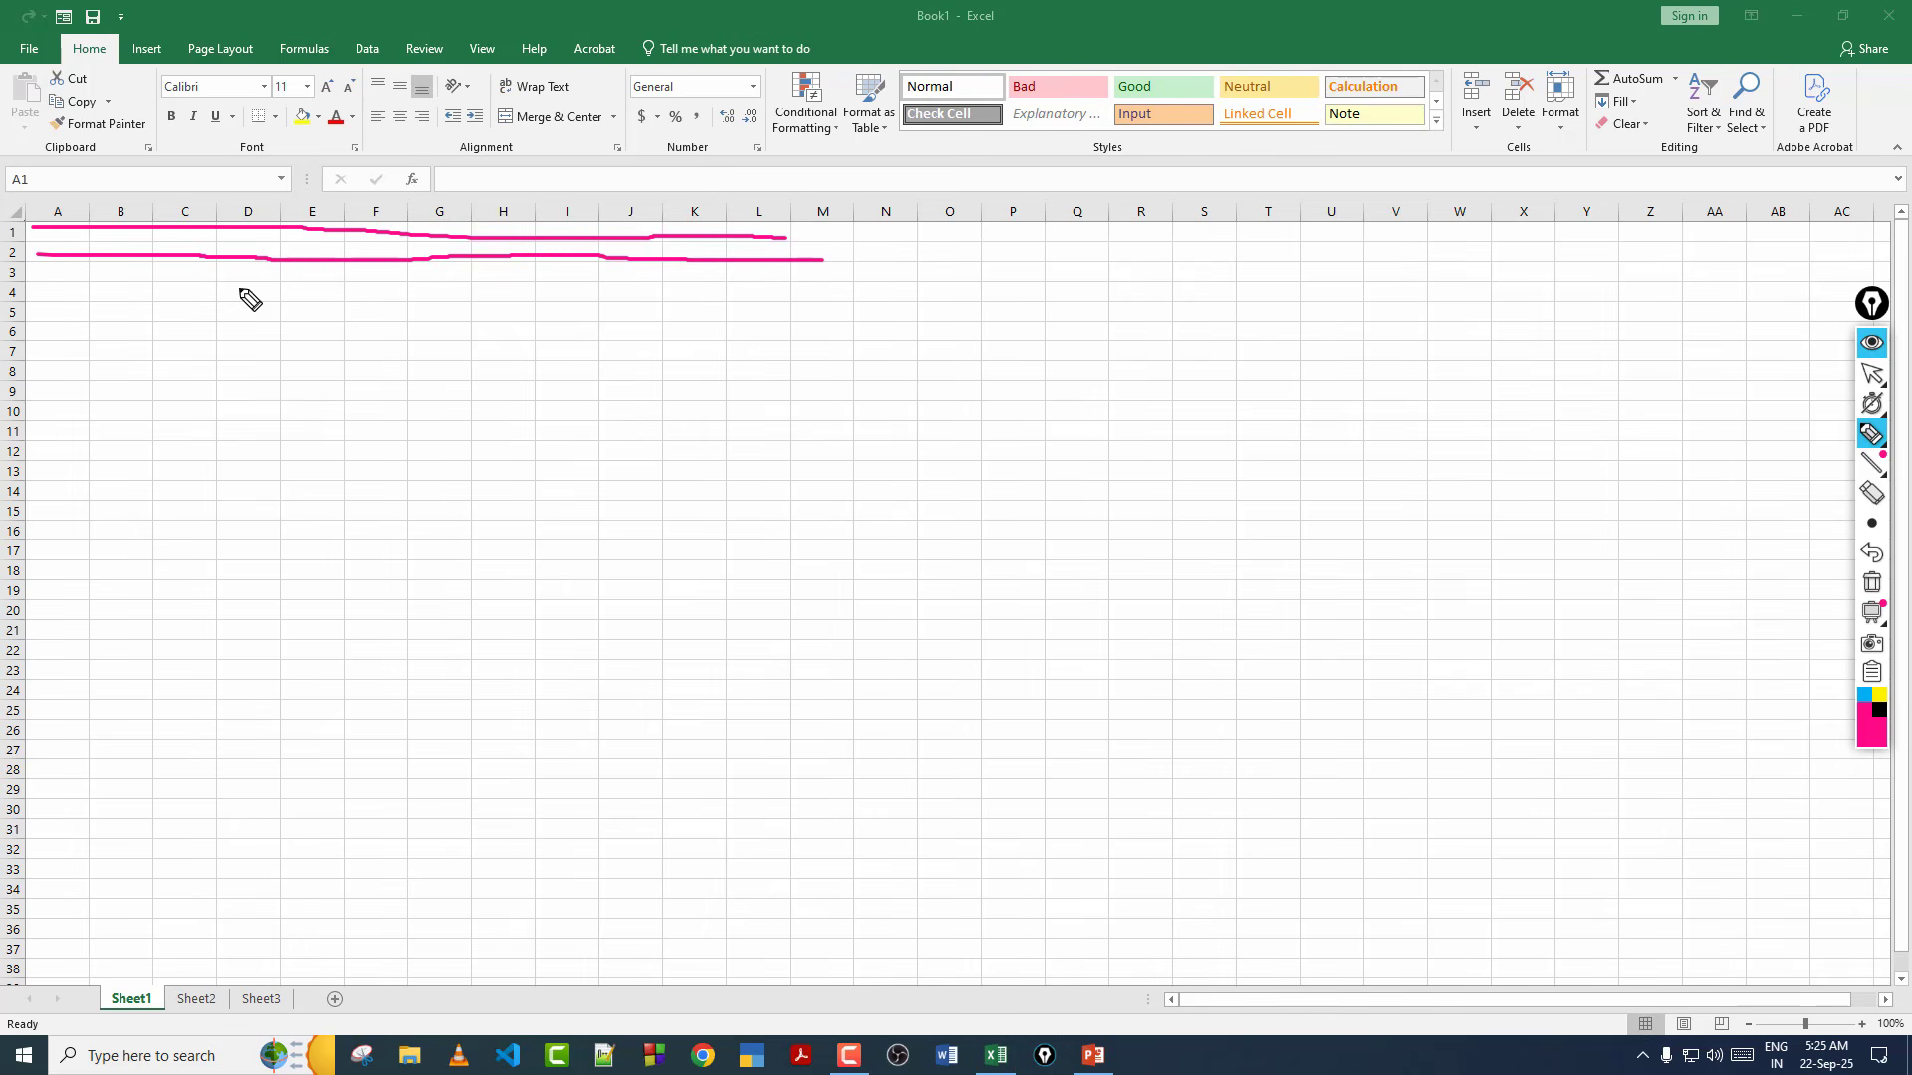
pyautogui.moveTo(42, 271); pyautogui.dragTo(765, 288)
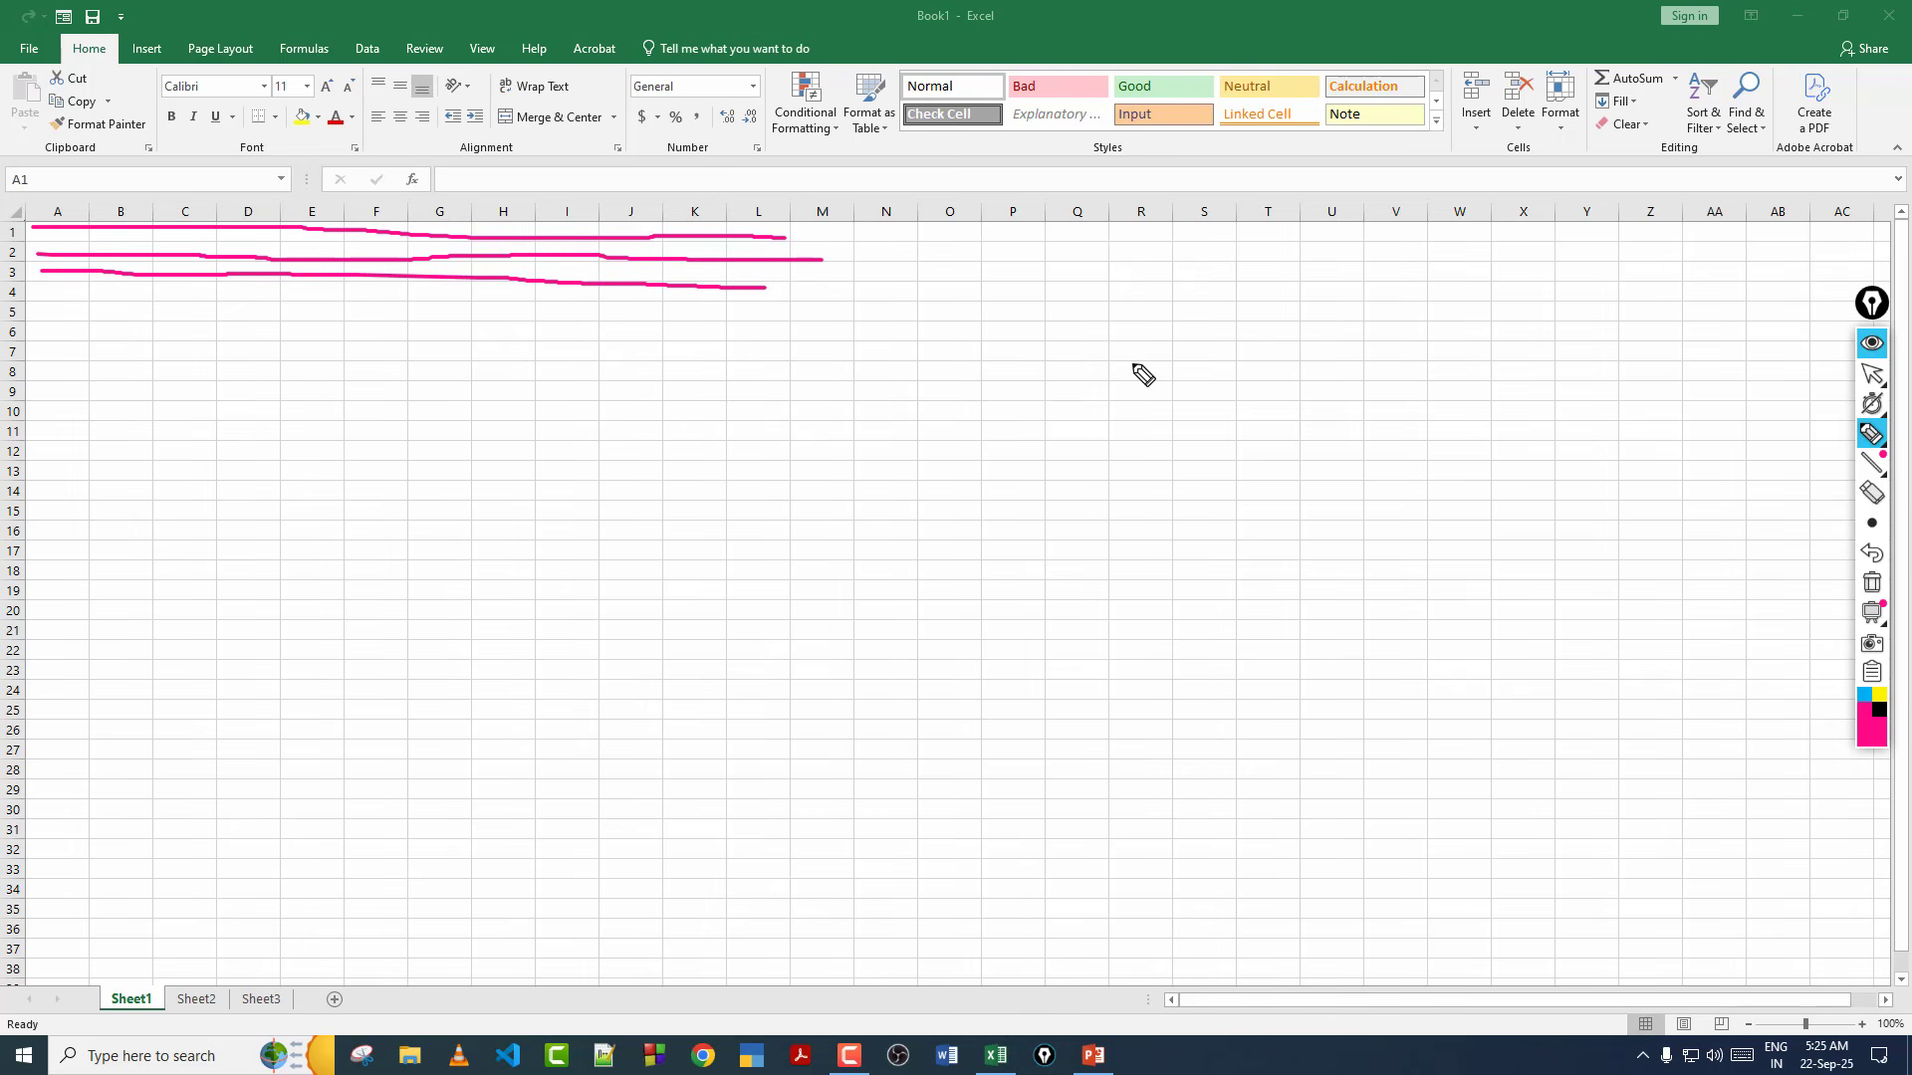
pyautogui.click(1871, 583)
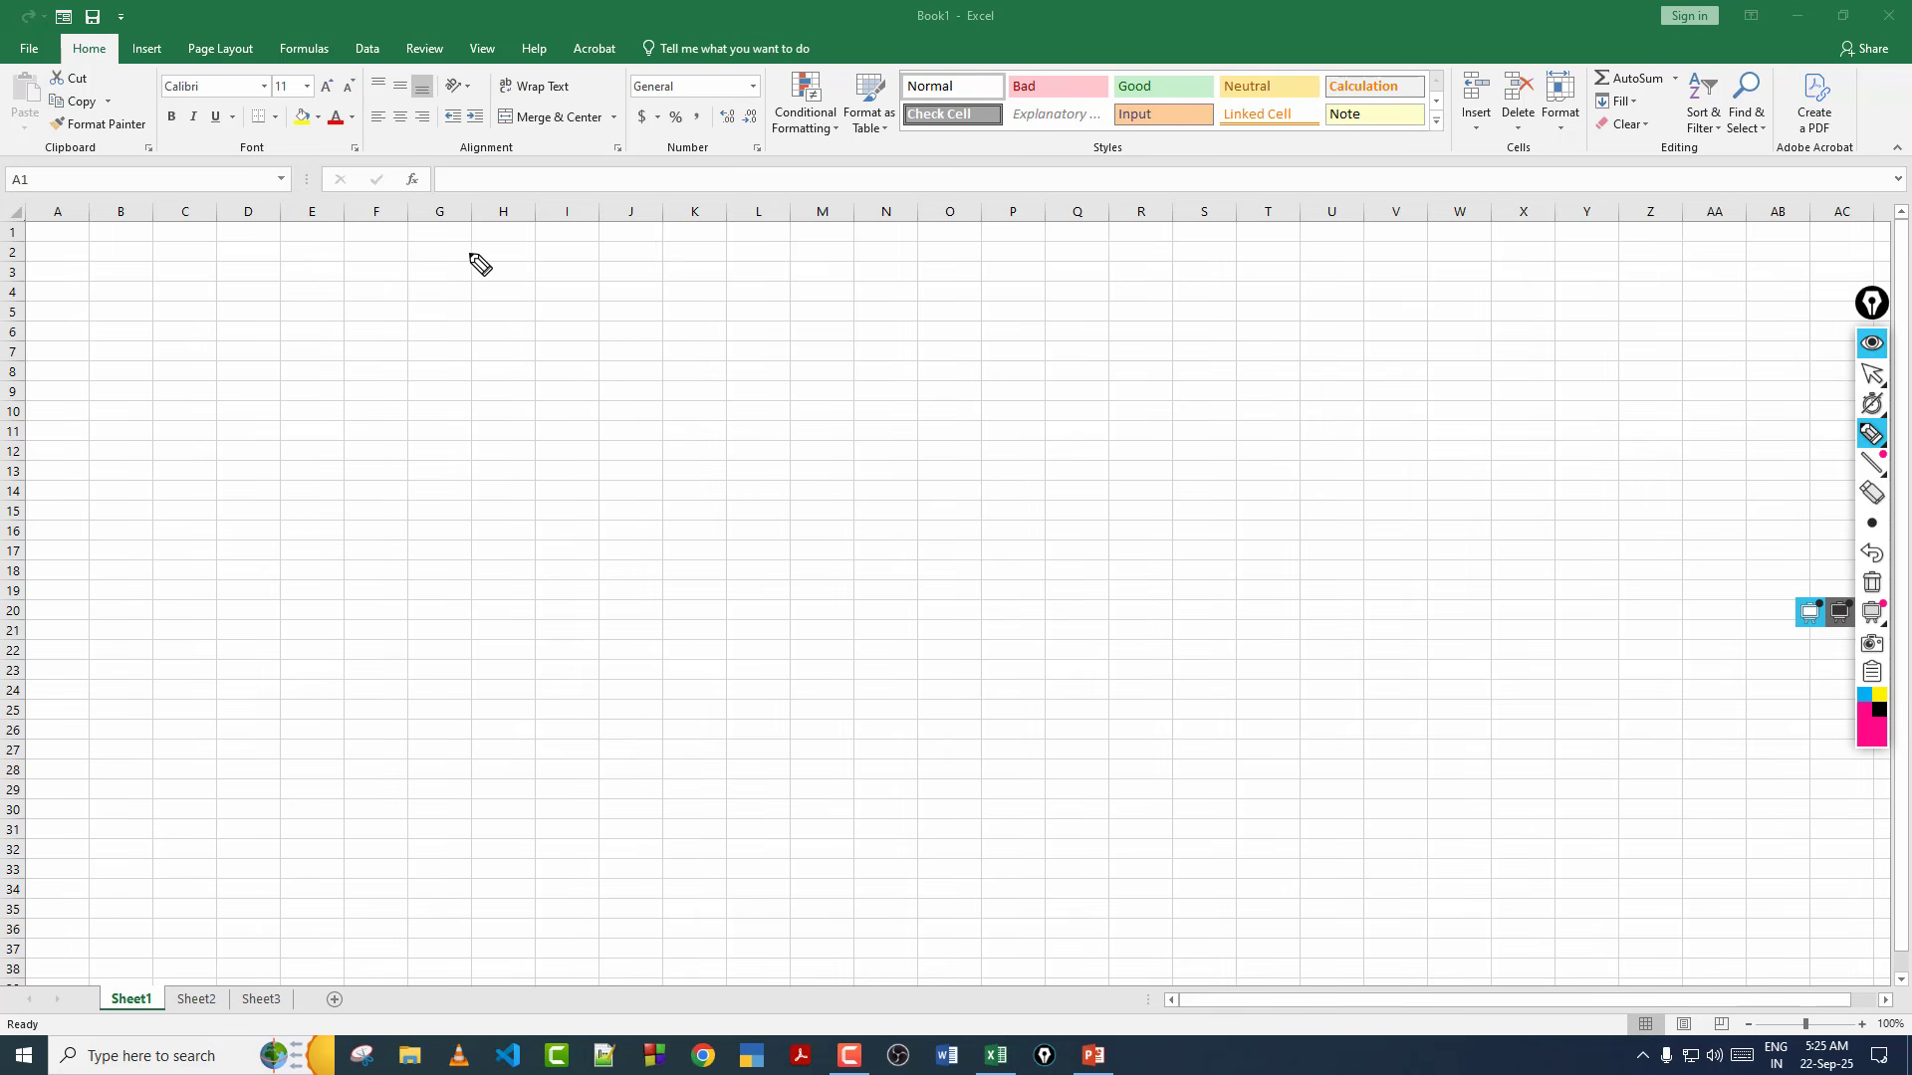
# Outline cell H2 with the annotation pen, clear the mark and return to the normal pointer.
pyautogui.moveTo(473, 244)
pyautogui.mouseDown()
pyautogui.moveTo(533, 259)
pyautogui.moveTo(472, 238)
pyautogui.mouseUp()
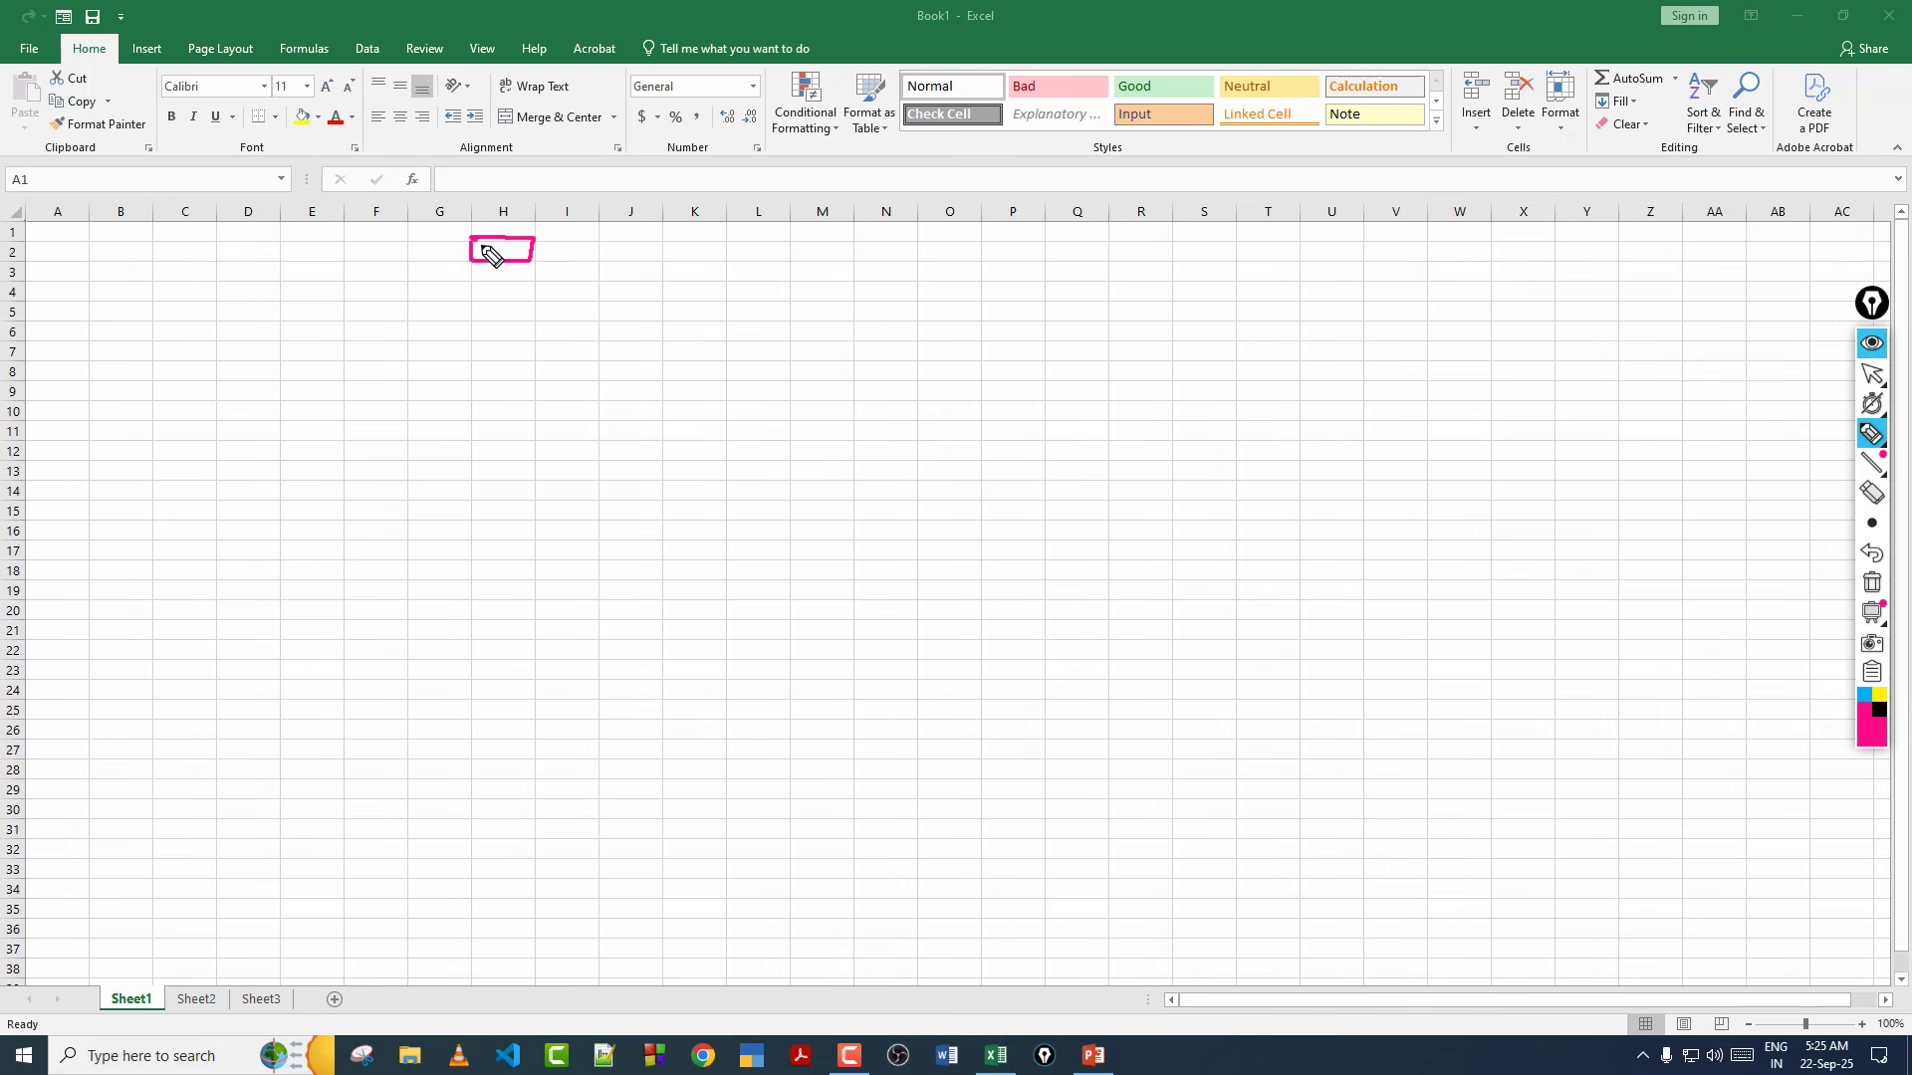
pyautogui.click(1871, 582)
pyautogui.click(1877, 376)
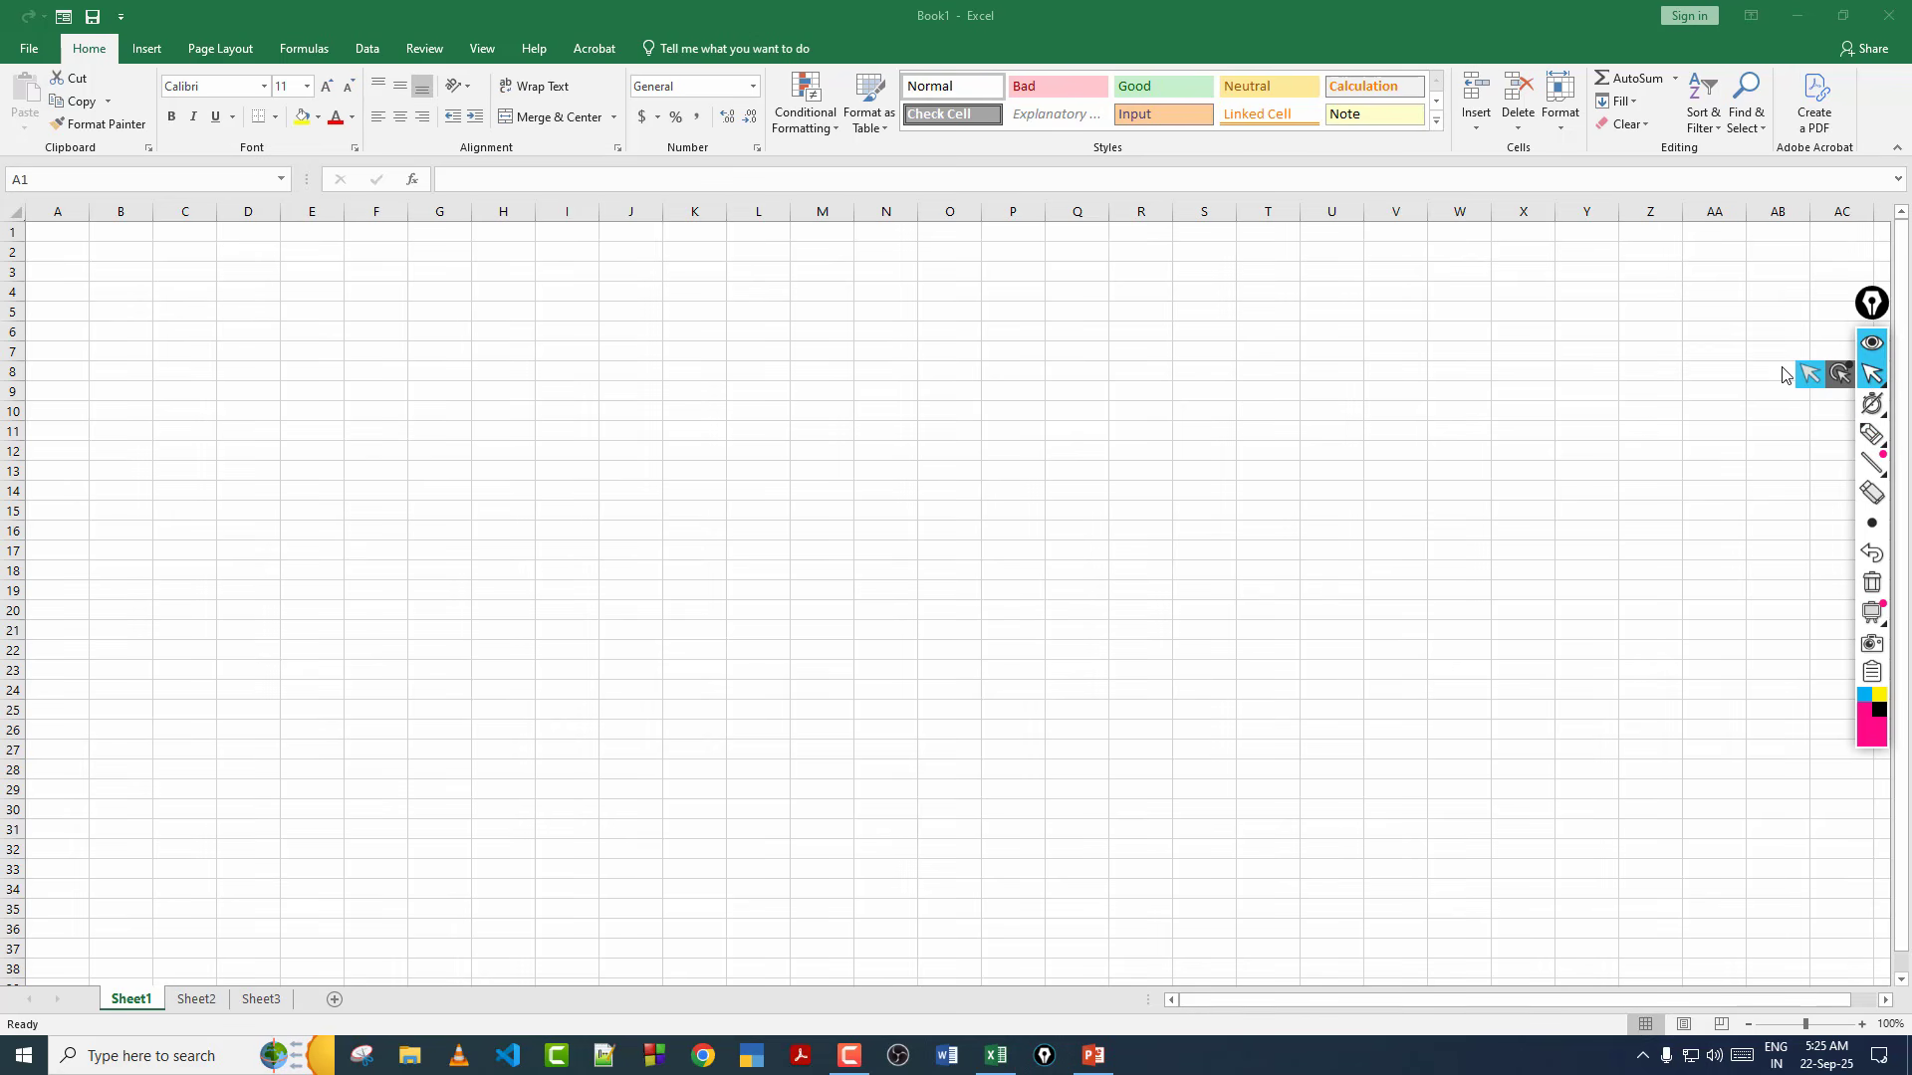
# Select cell F7, outline the Name Box with the annotation pen, and return to the normal pointer.
pyautogui.click(384, 359)
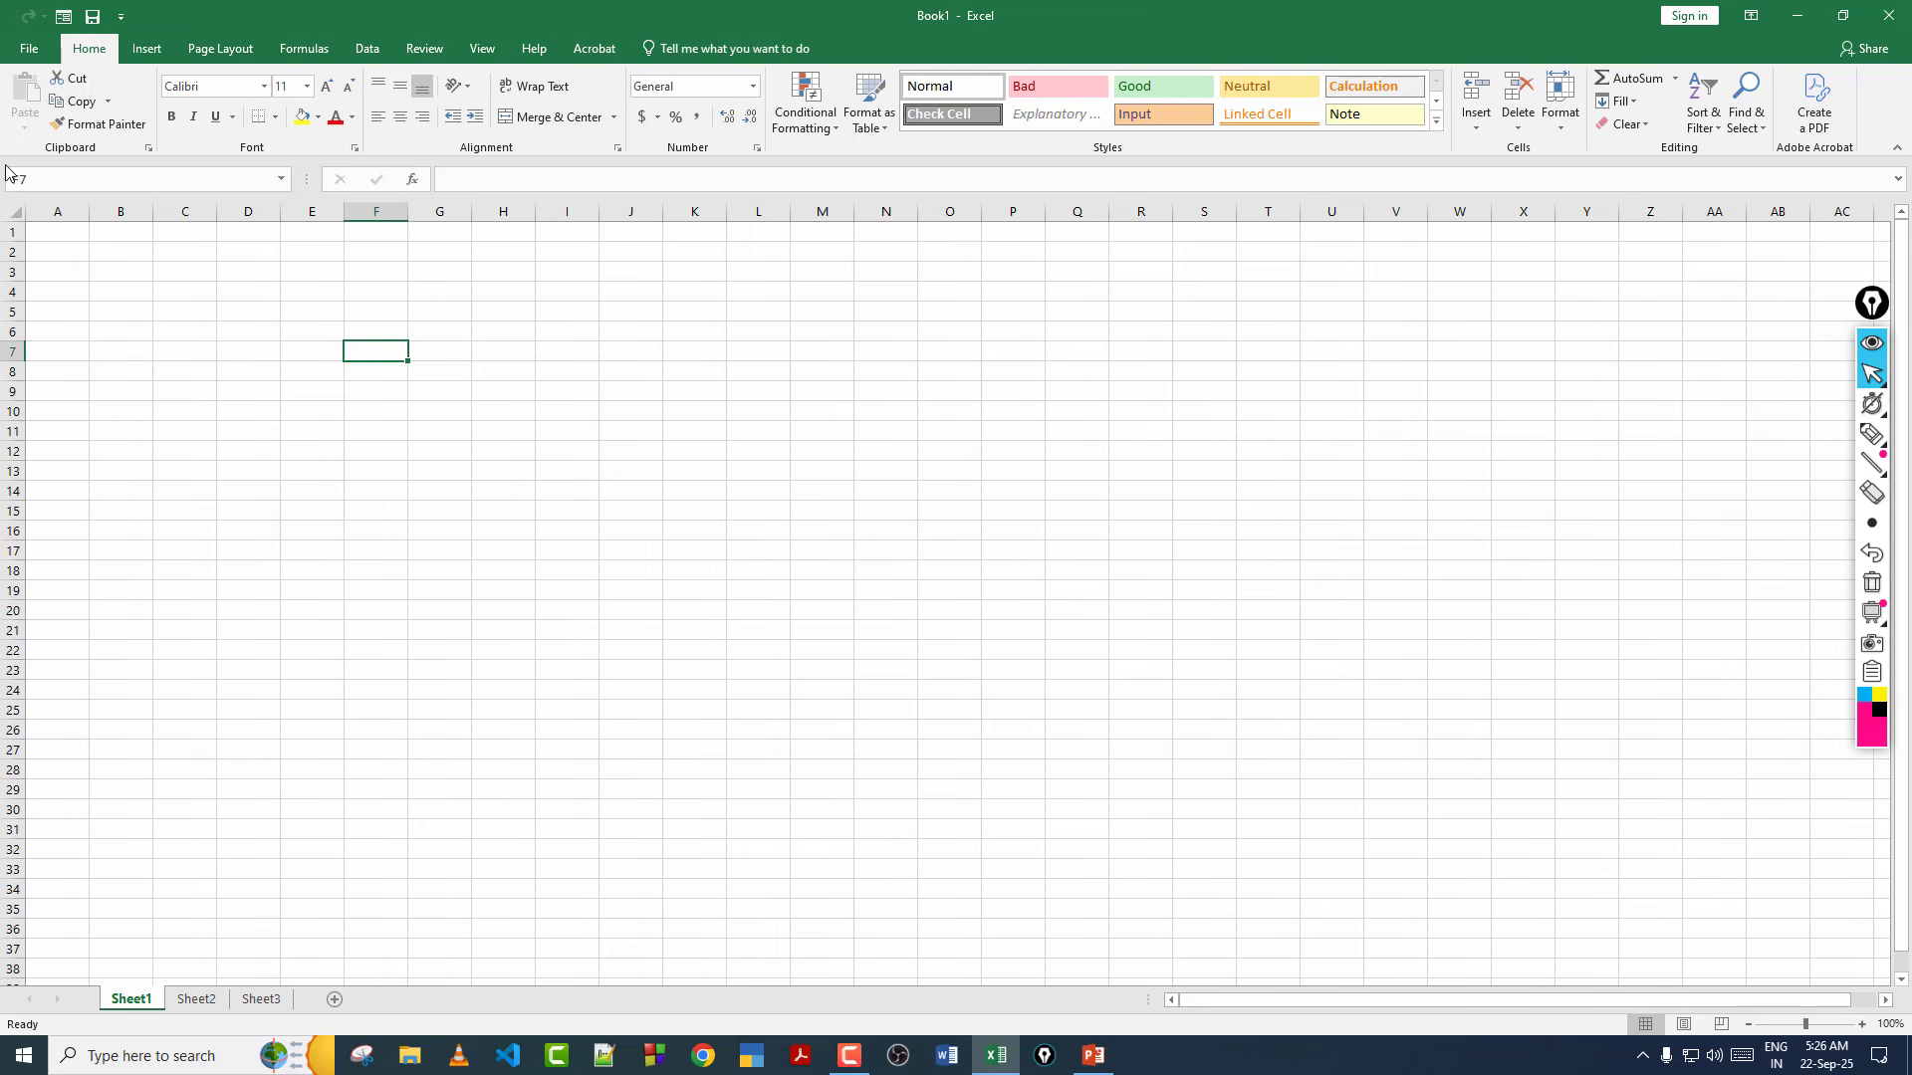
pyautogui.click(1872, 434)
pyautogui.moveTo(10, 165)
pyautogui.mouseDown()
pyautogui.moveTo(289, 167)
pyautogui.moveTo(294, 191)
pyautogui.moveTo(95, 197)
pyautogui.moveTo(4, 165)
pyautogui.mouseUp()
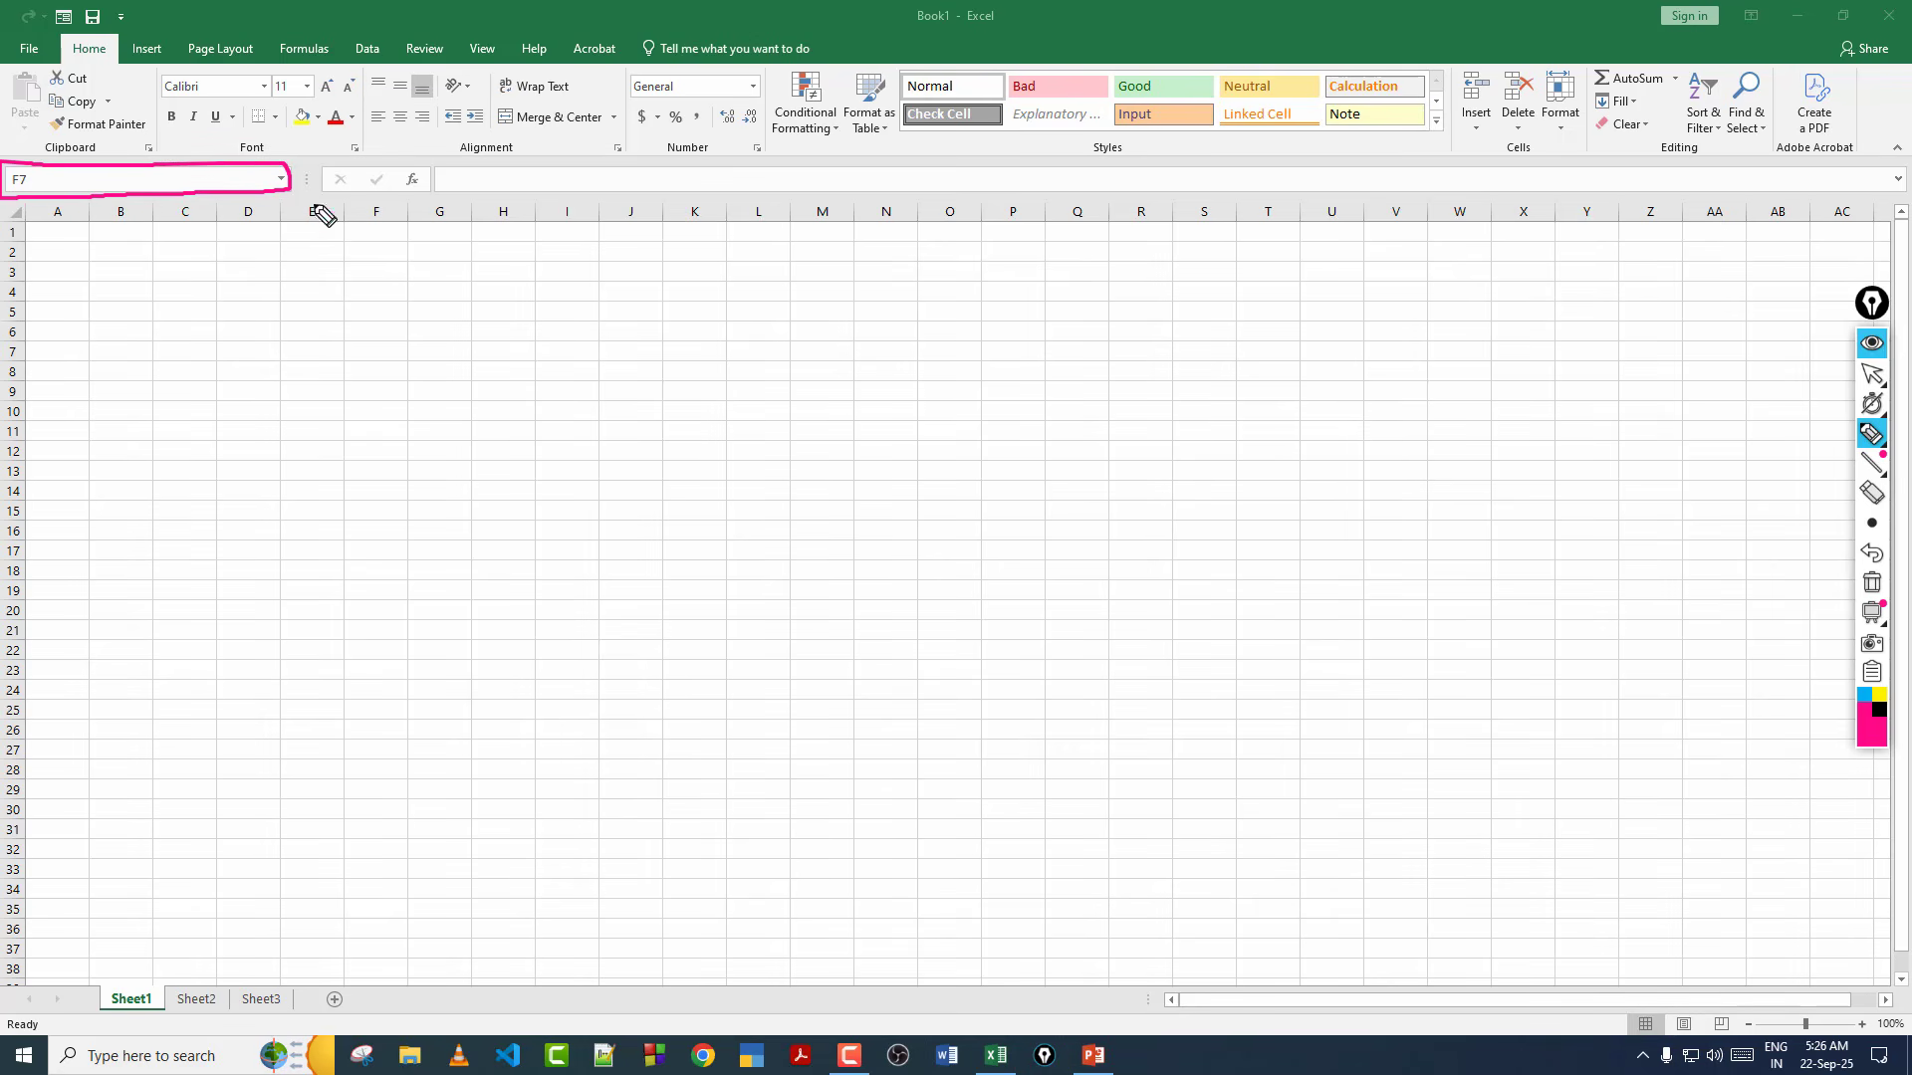
pyautogui.click(1872, 373)
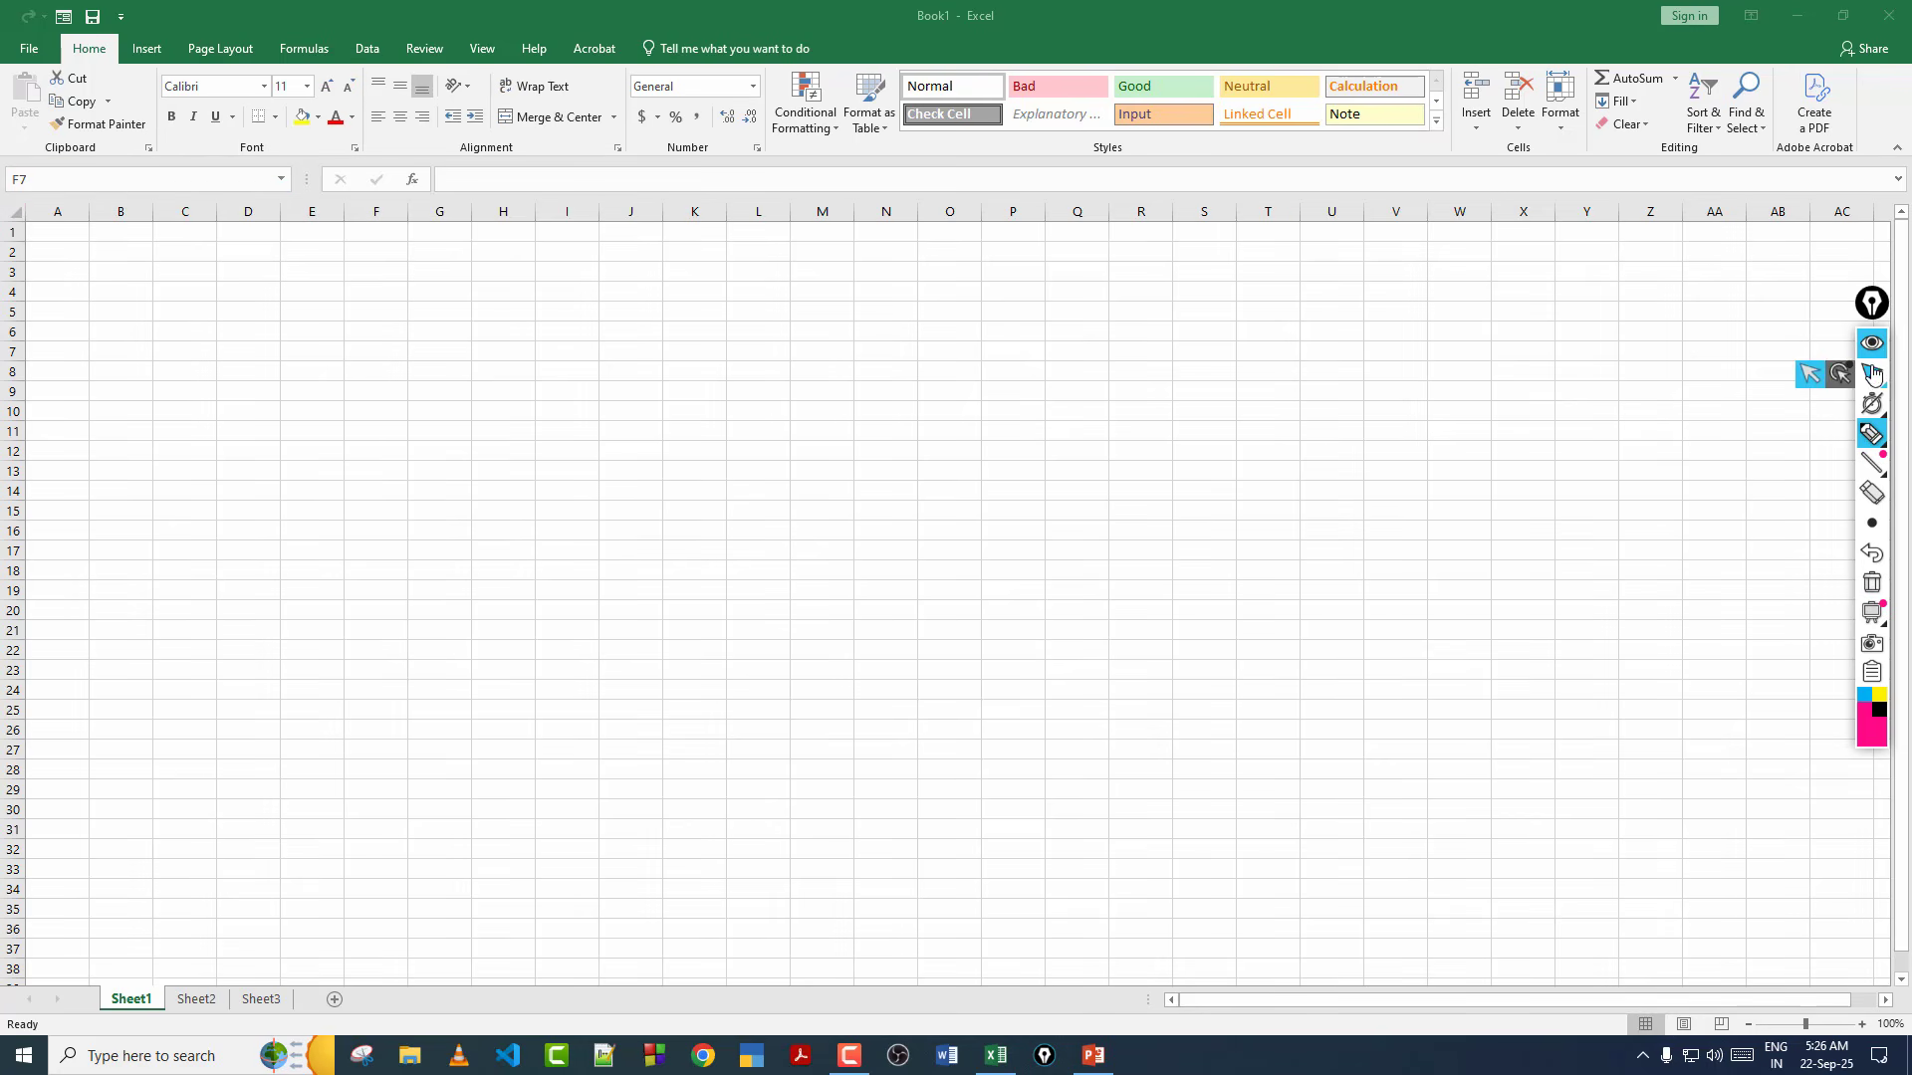
# Select cells F7, A1, B1 and C5 one after another to view their addresses in the Name Box.
pyautogui.click(379, 370)
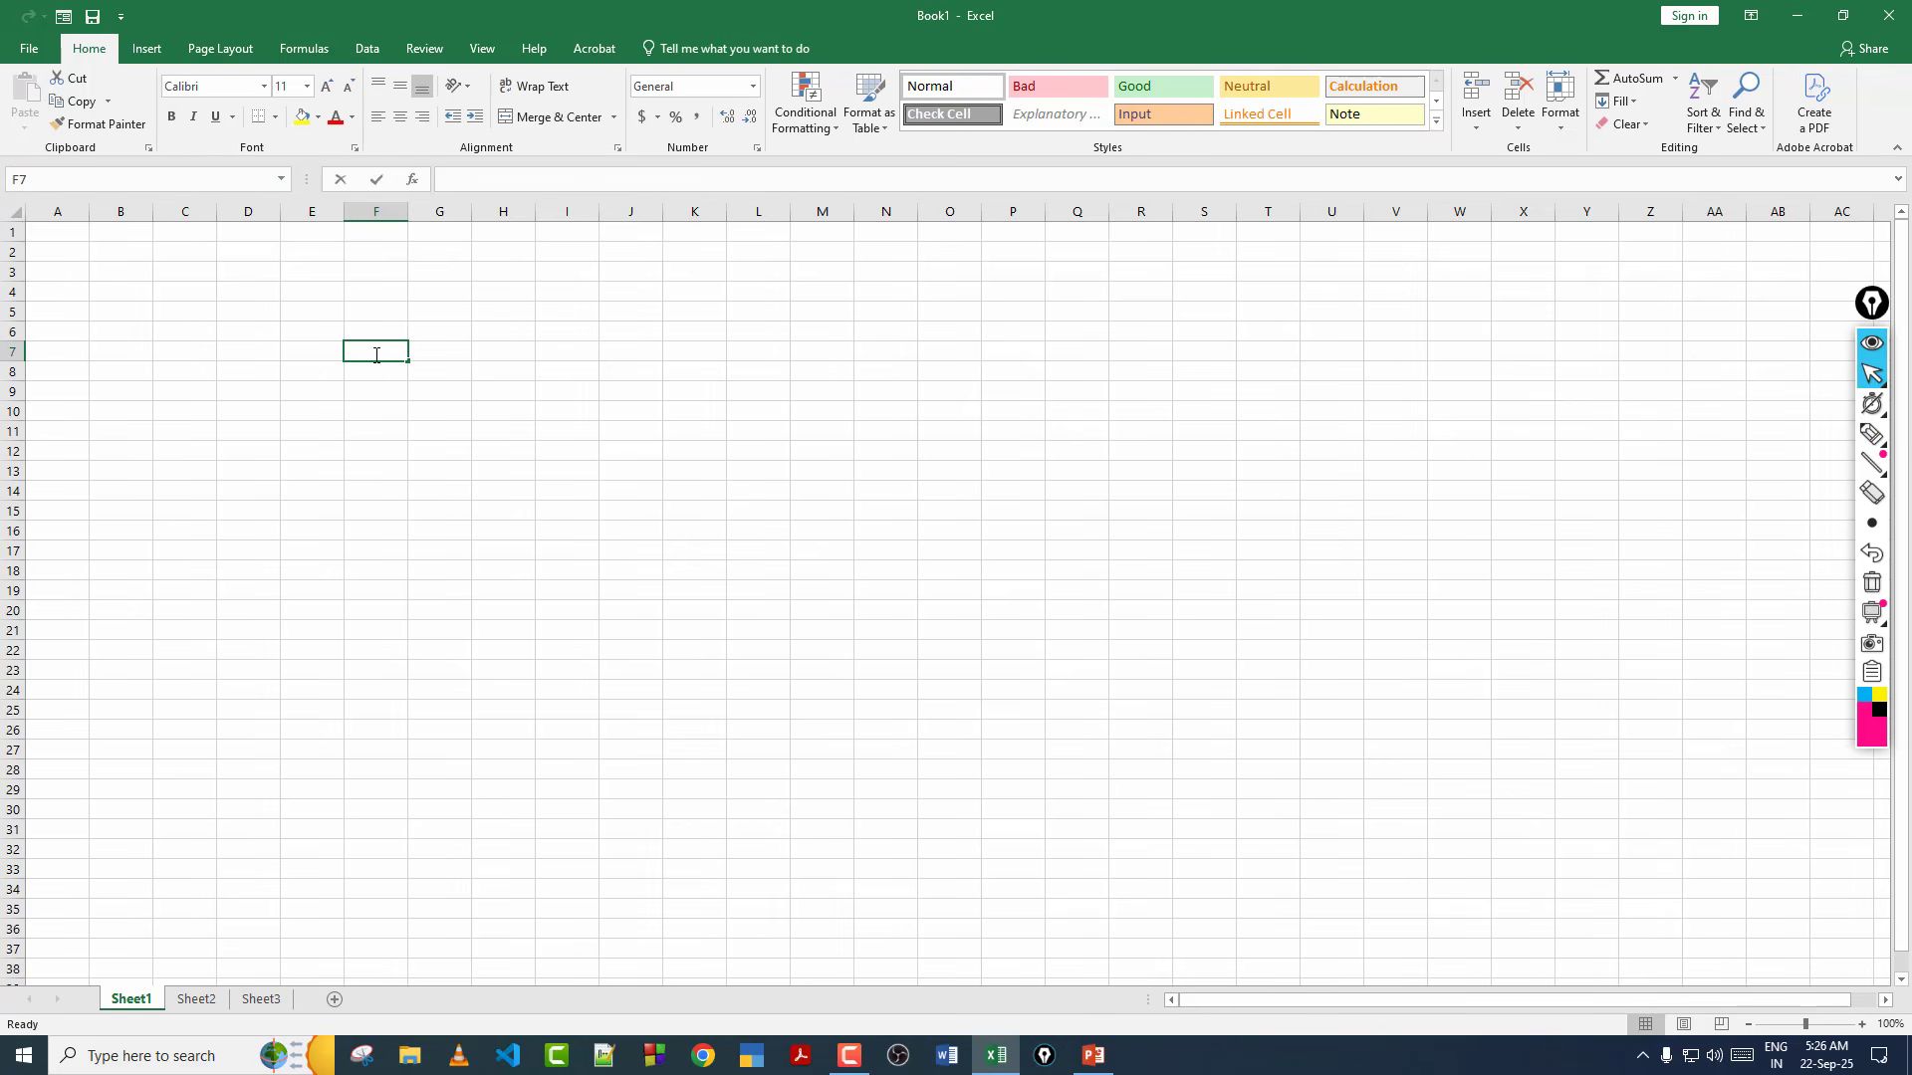
pyautogui.click(377, 355)
pyautogui.click(51, 235)
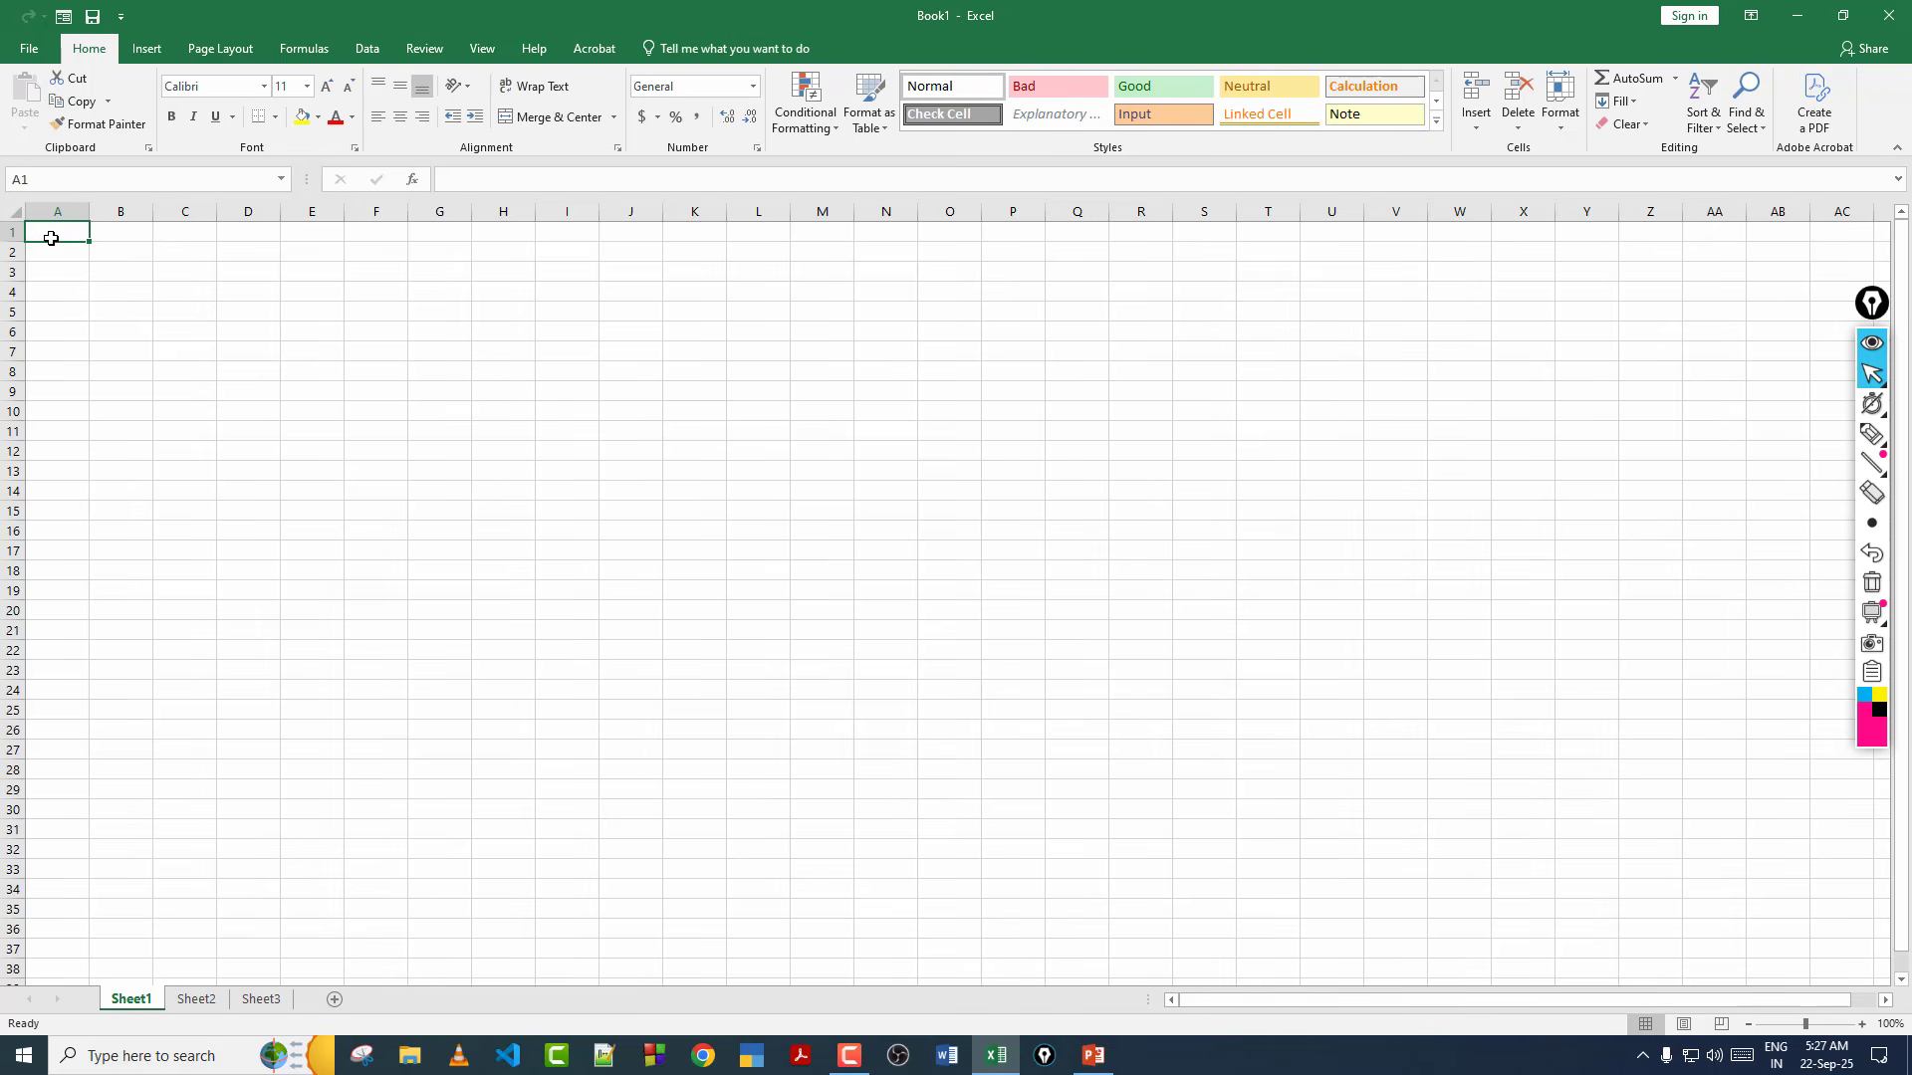
pyautogui.click(116, 229)
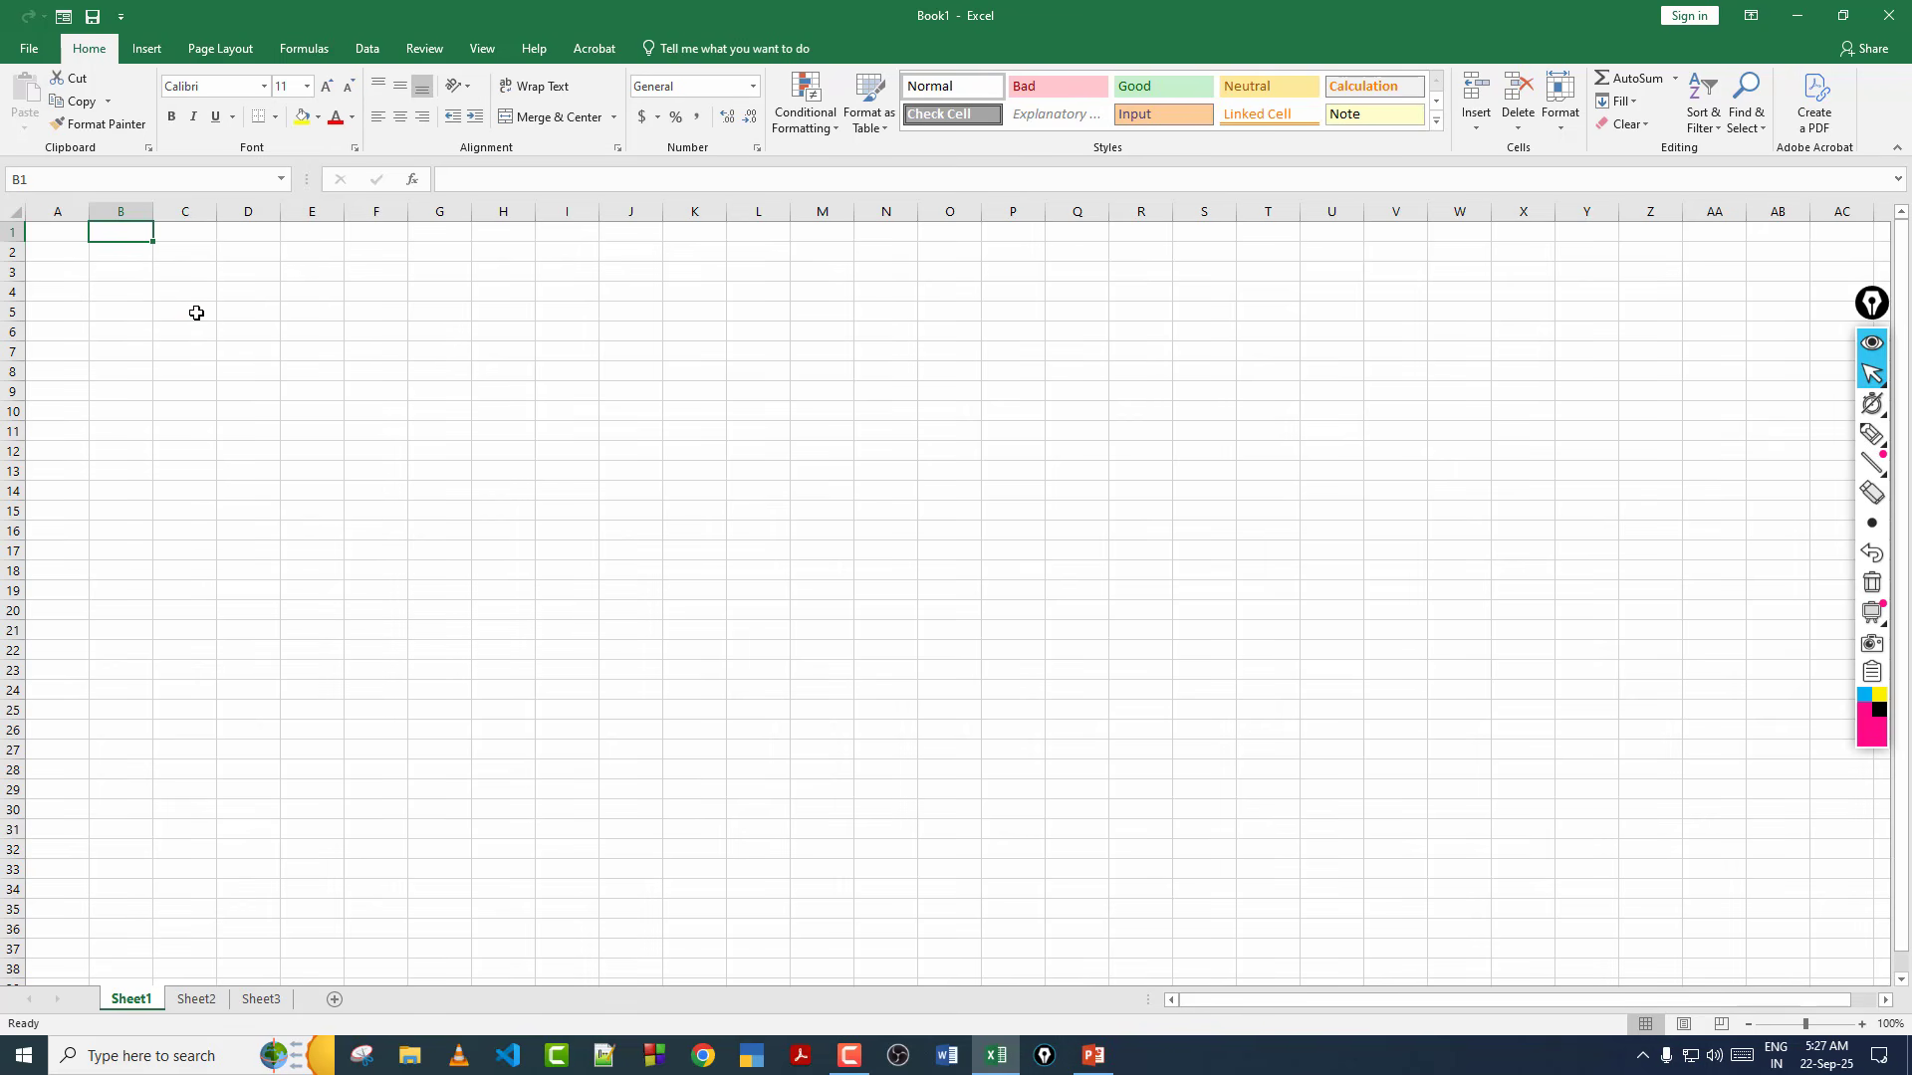
pyautogui.click(191, 309)
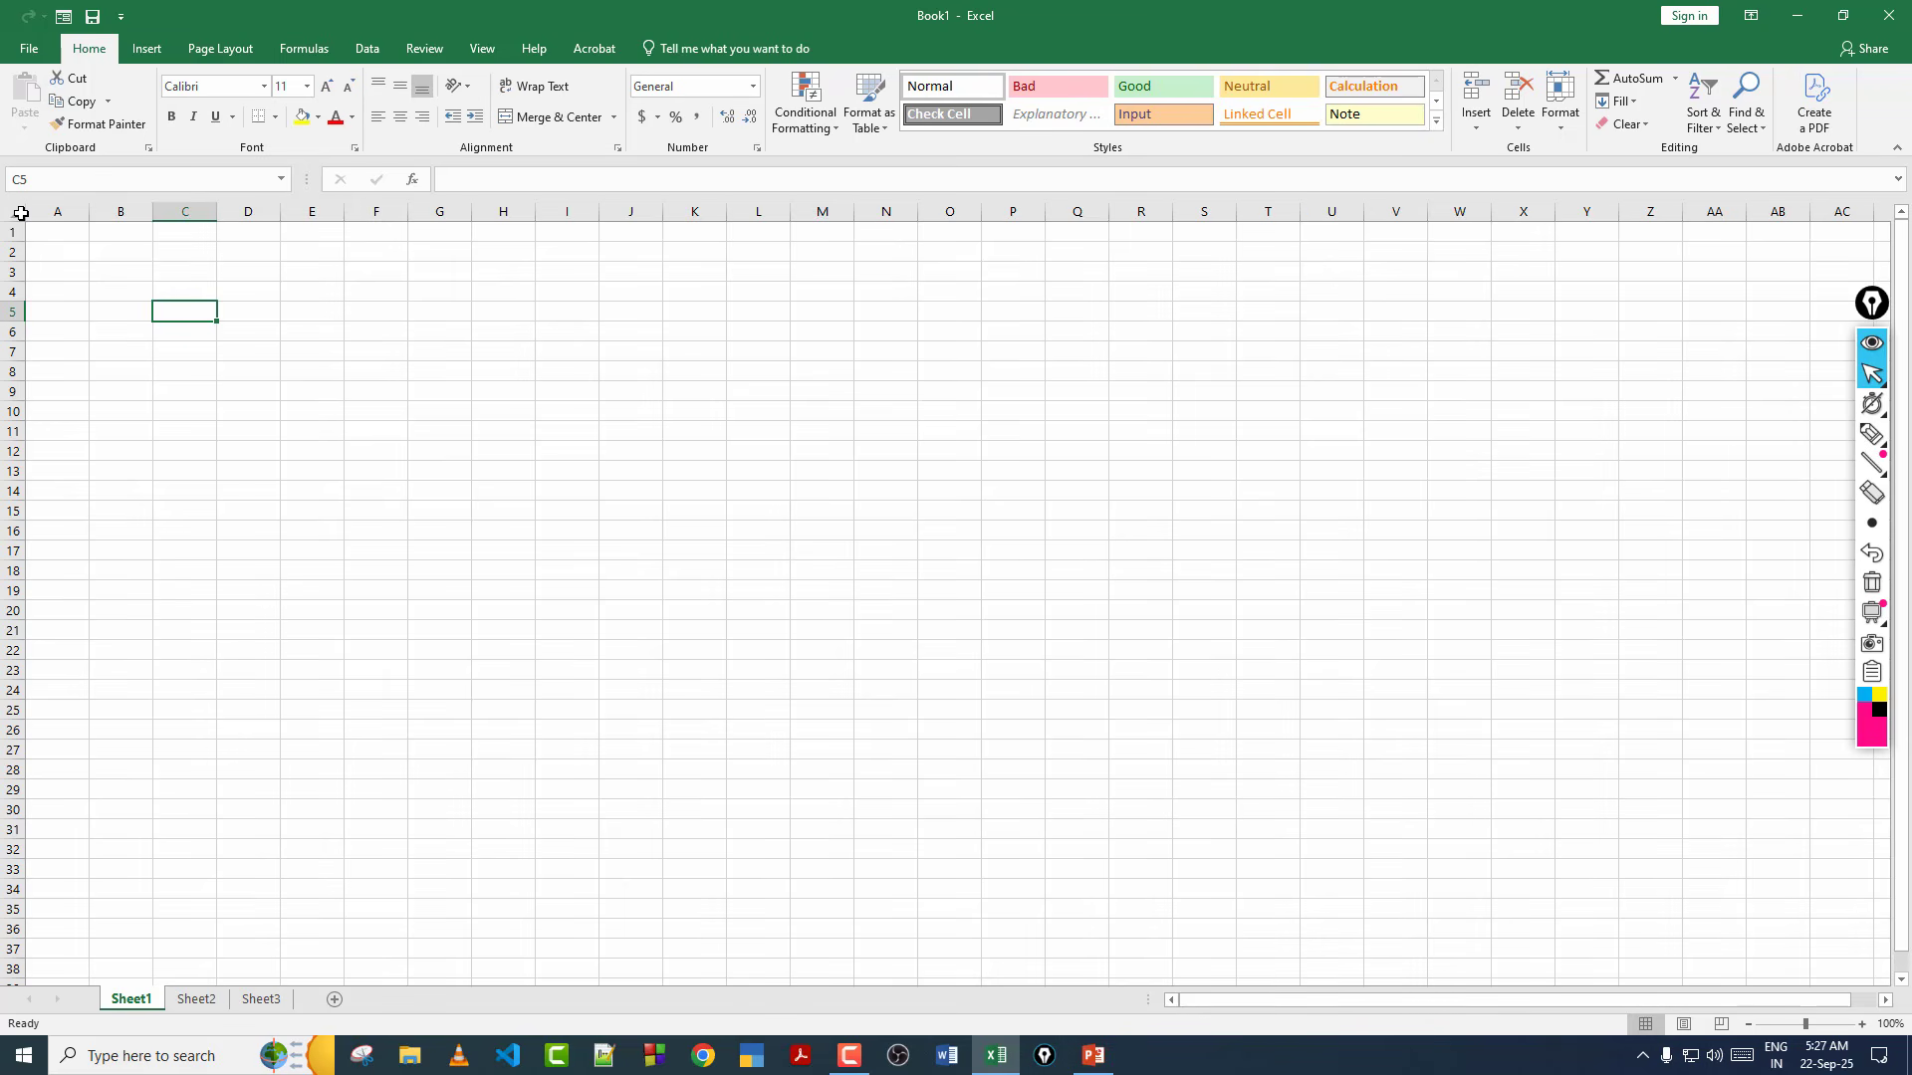
# Select the entire worksheet and return the selection to cell A1.
pyautogui.click(20, 214)
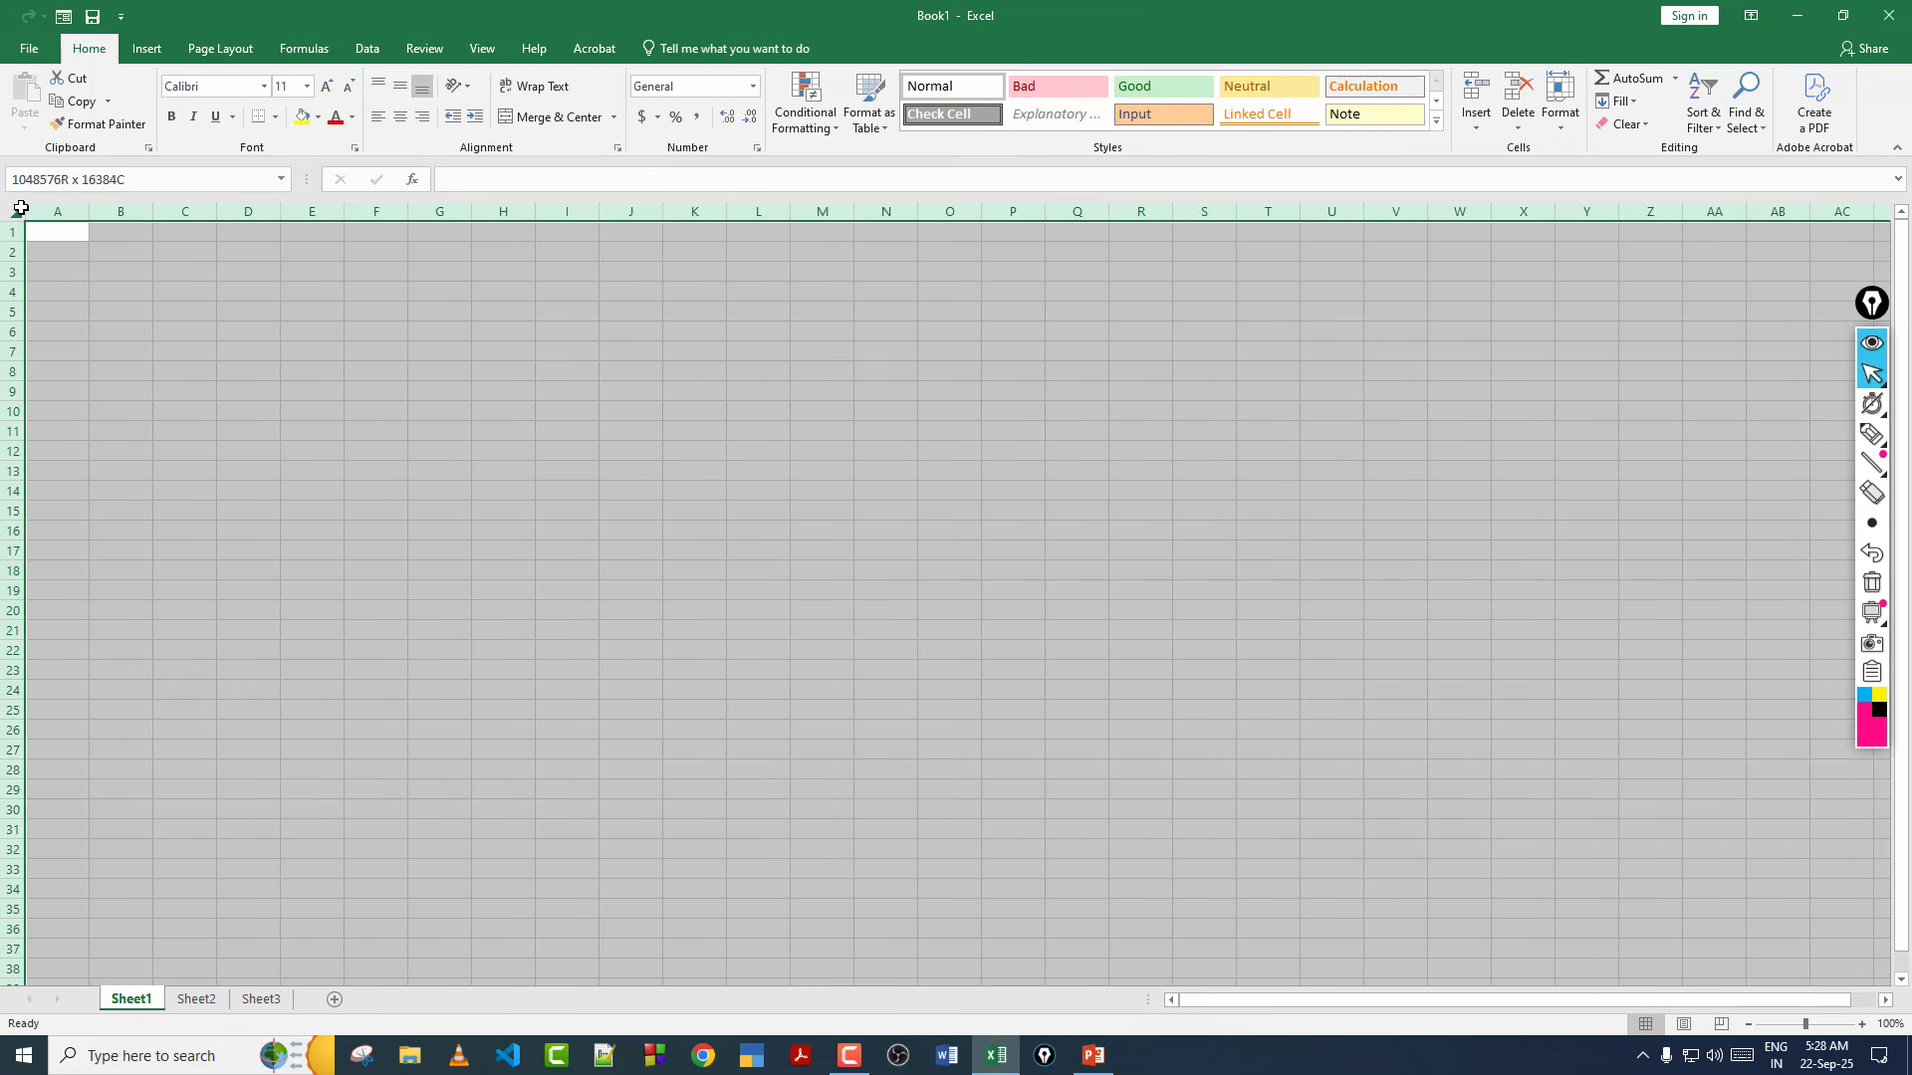
pyautogui.click(65, 233)
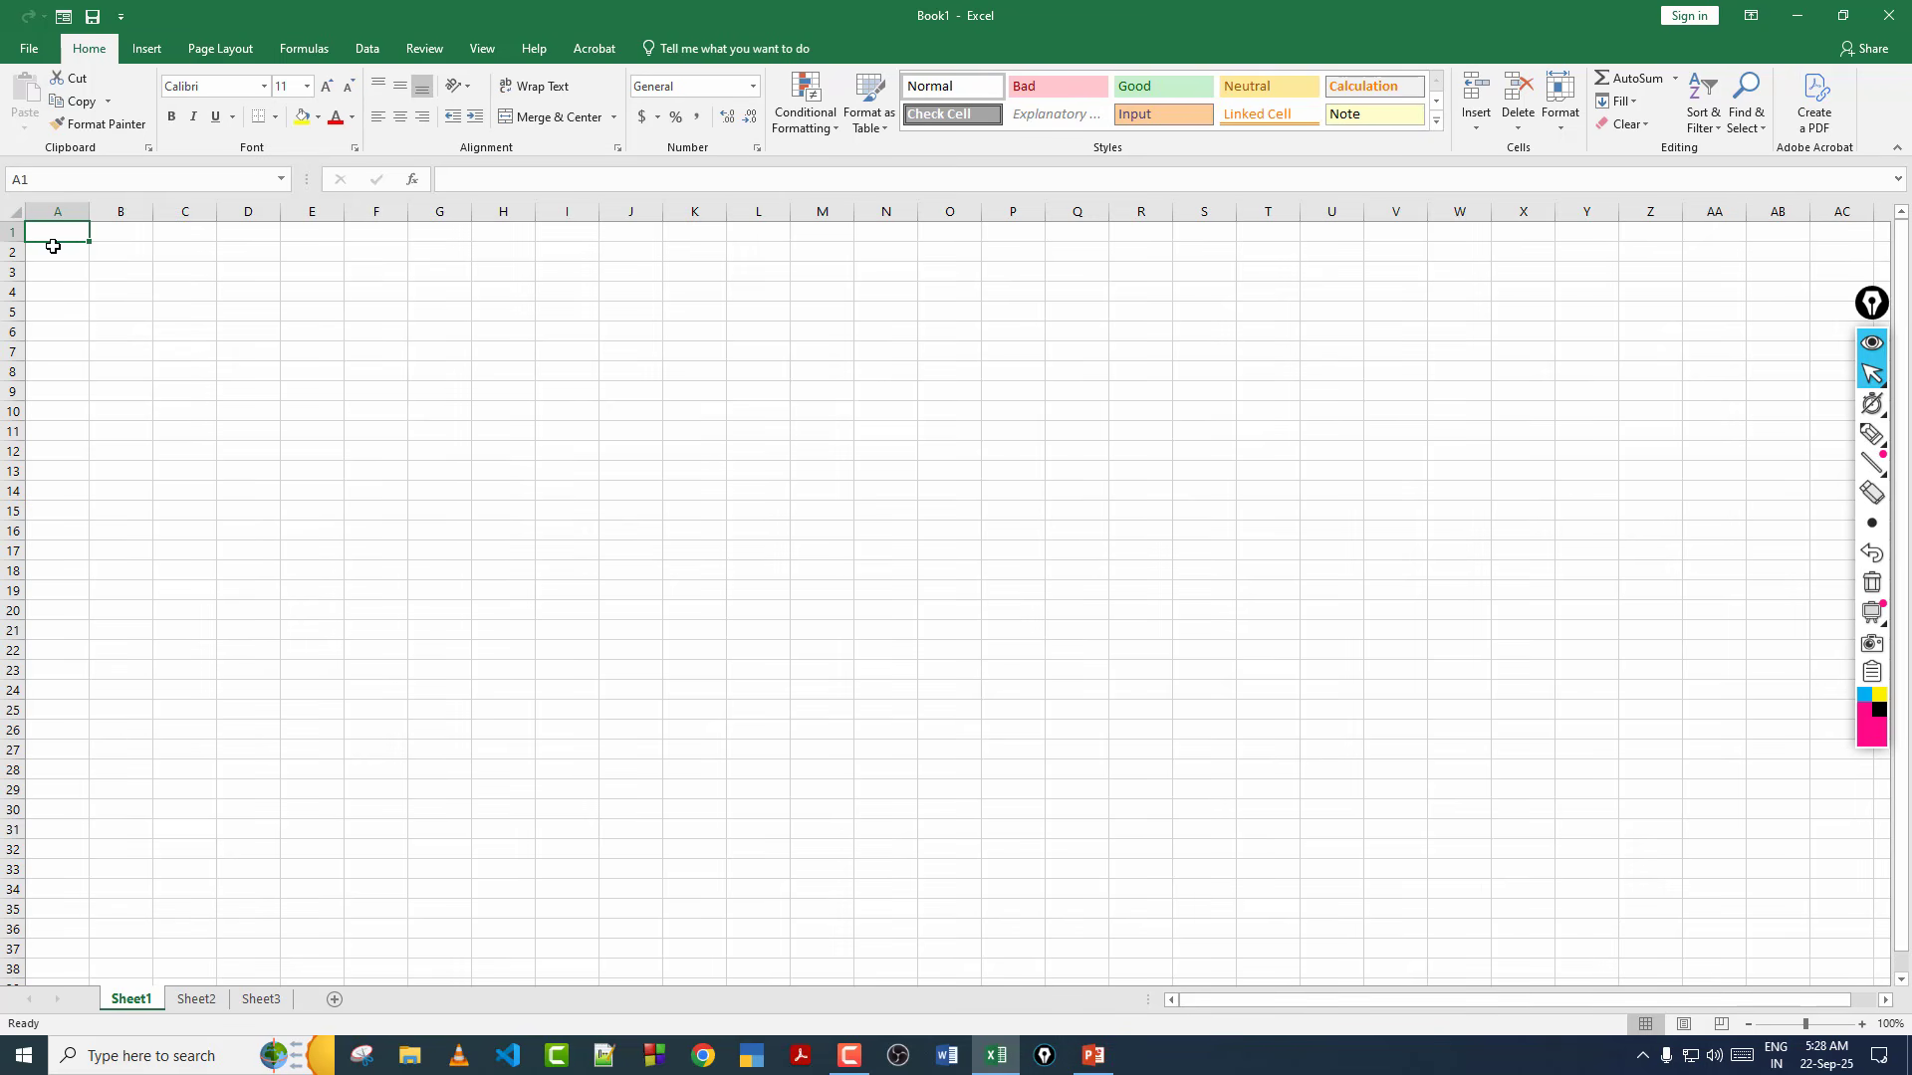
# Move the active cell down column A from A1 to A12, one row at a time.
pyautogui.press('Down')
pyautogui.press('Down')
pyautogui.press('Down')
pyautogui.press('Down')
pyautogui.press('Down')
pyautogui.press('Down')
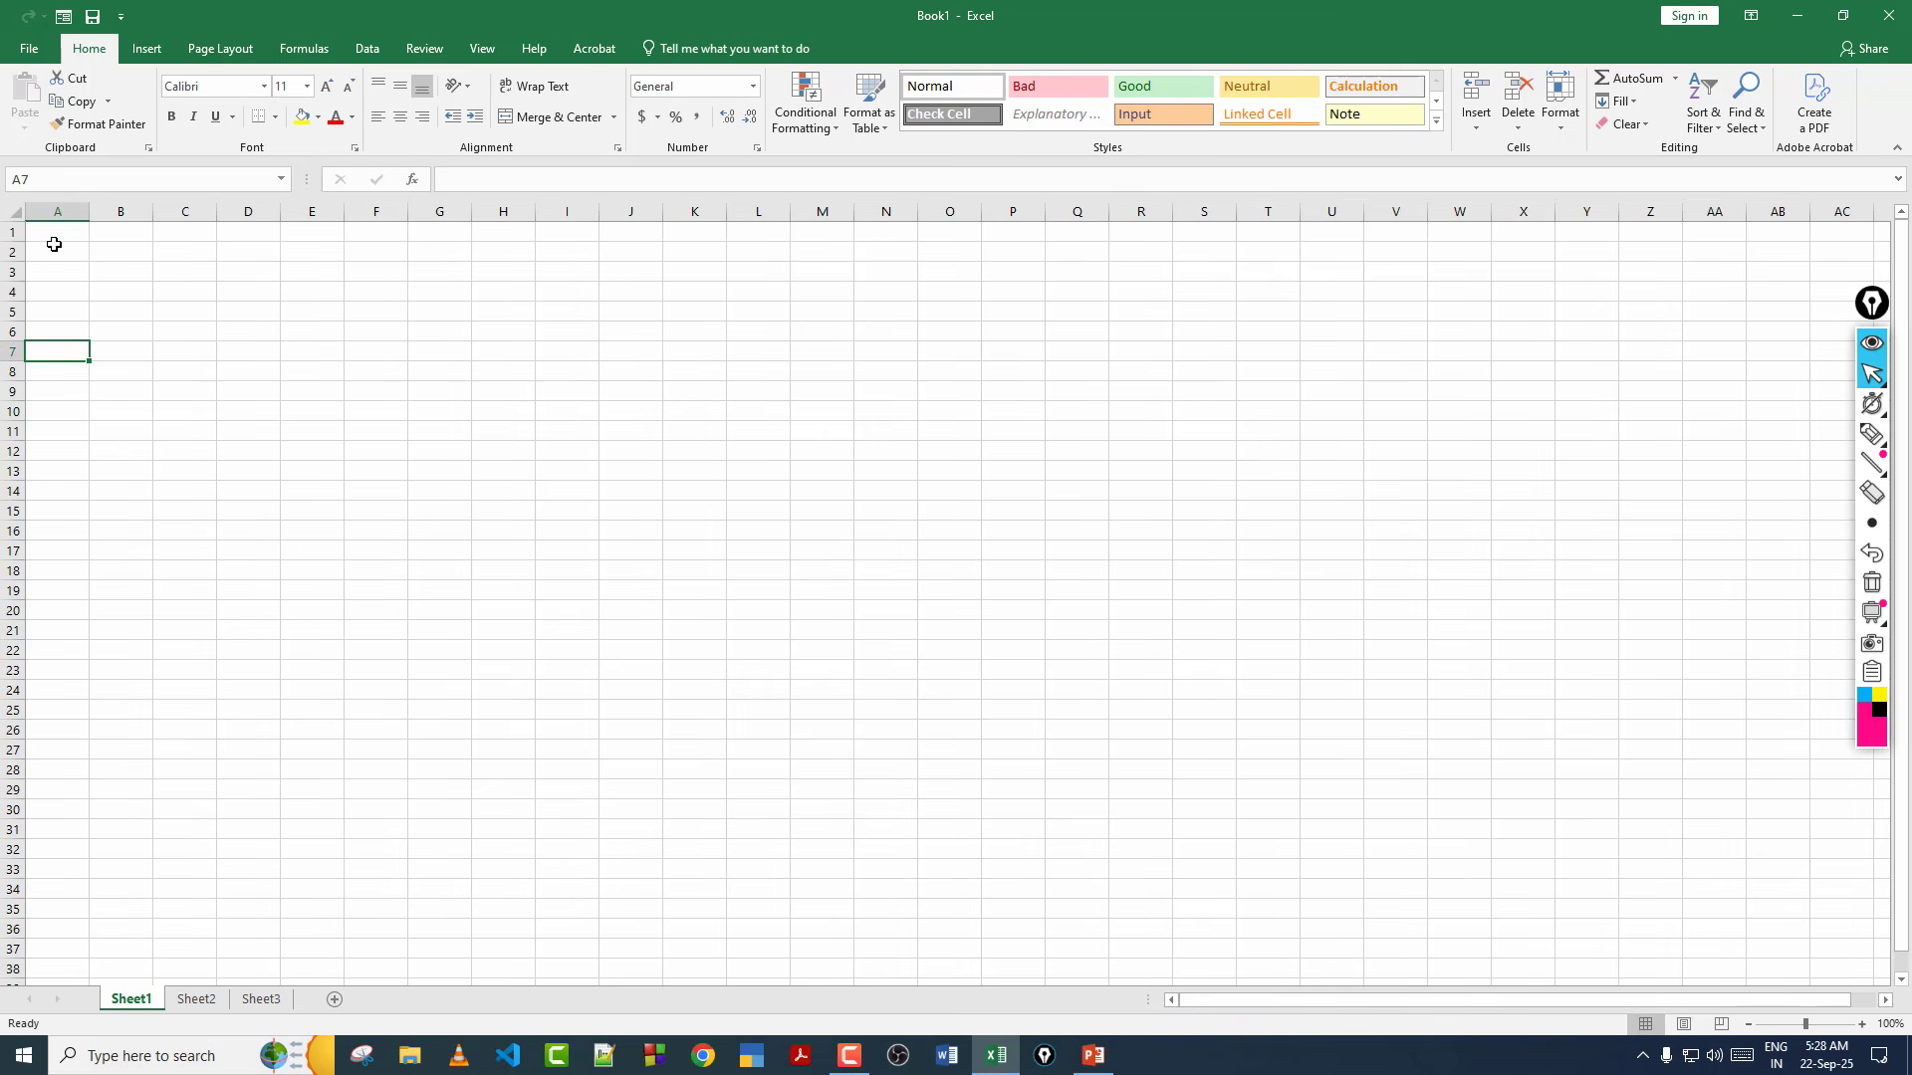
pyautogui.press('Down')
pyautogui.press('Down')
pyautogui.press('Down')
pyautogui.press('Down')
pyautogui.press('Down')
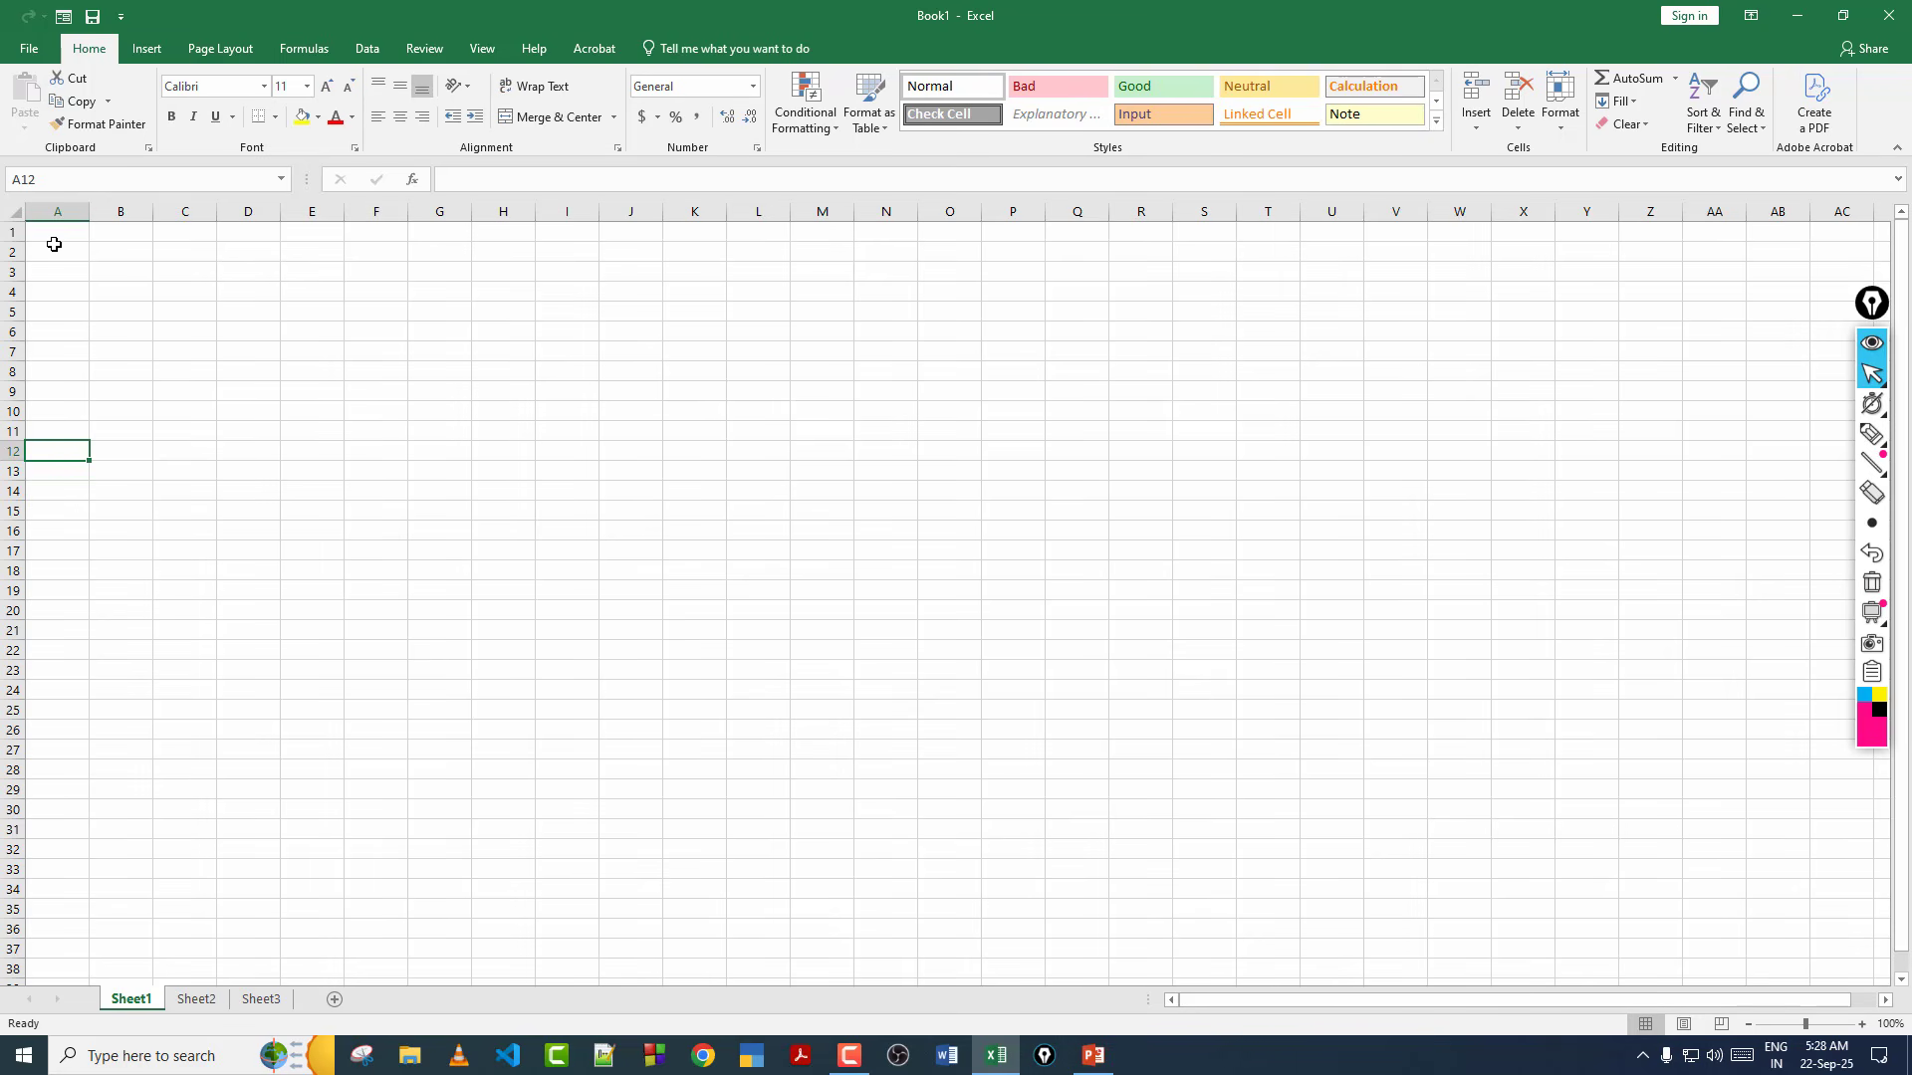
# Move the active cell up column A from A12 to A1, one row at a time.
pyautogui.press('Up')
pyautogui.press('Up')
pyautogui.press('Up')
pyautogui.press('Up')
pyautogui.press('Up')
pyautogui.press('Up')
pyautogui.press('Up')
pyautogui.press('Up')
pyautogui.press('Up')
pyautogui.press('Up')
pyautogui.press('Up')
# Jump to the last row of column A to view its row number, and jump back to A1.
pyautogui.hotkey('ctrl', 'Down')
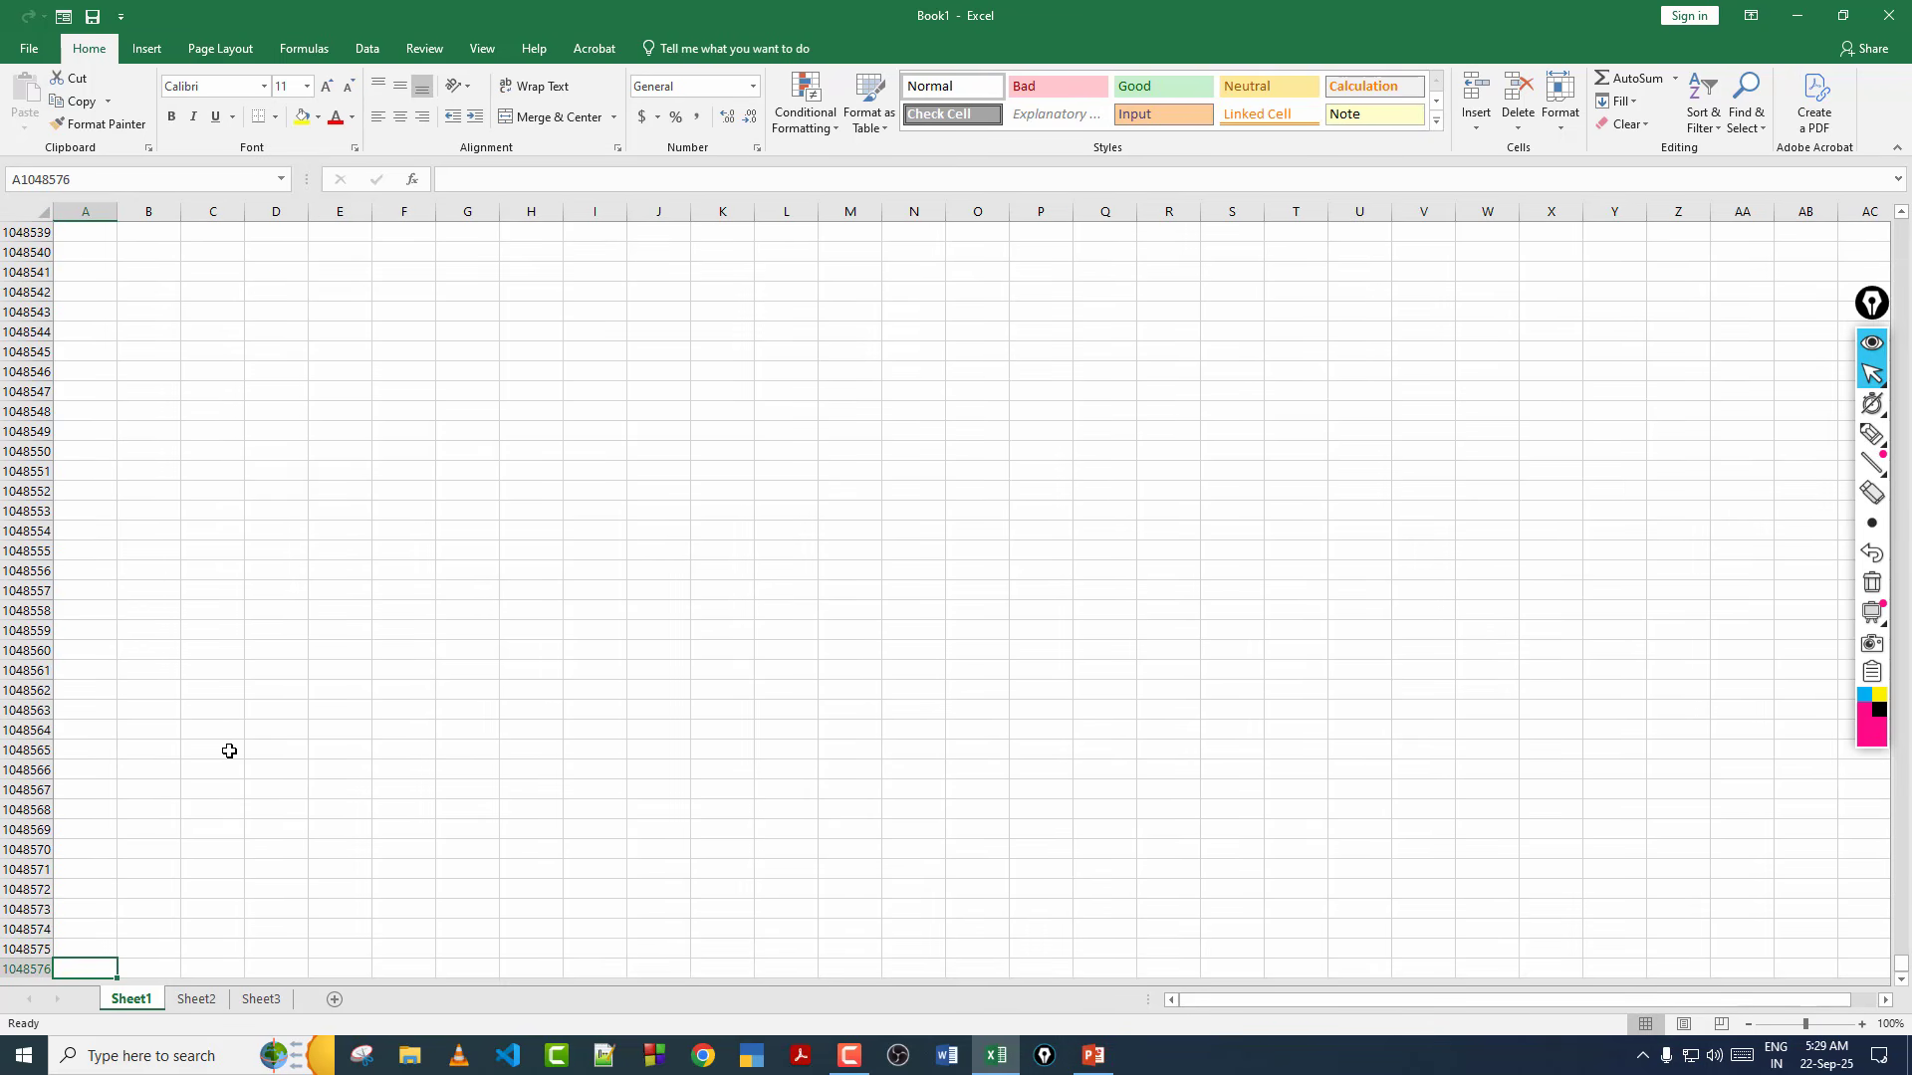
pyautogui.scroll(-5, 230, 751)
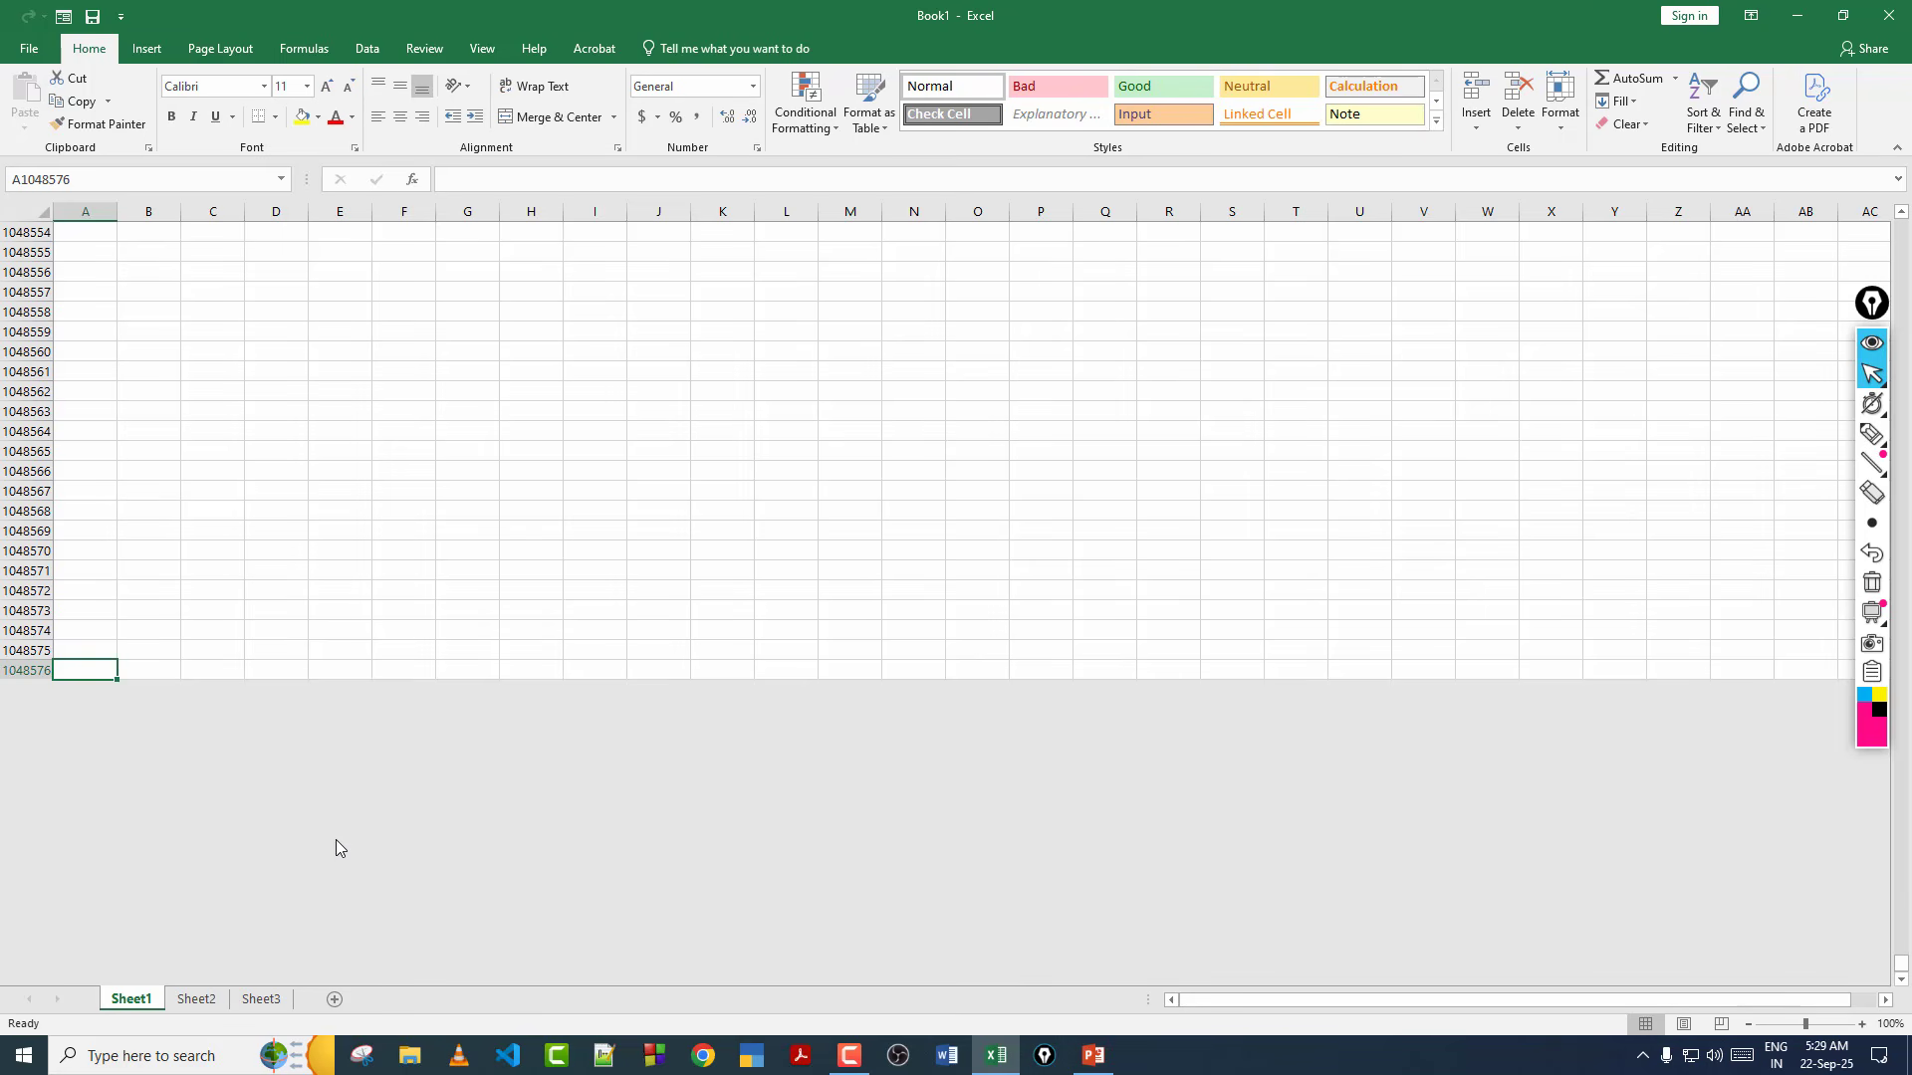
pyautogui.hotkey('ctrl', 'Up')
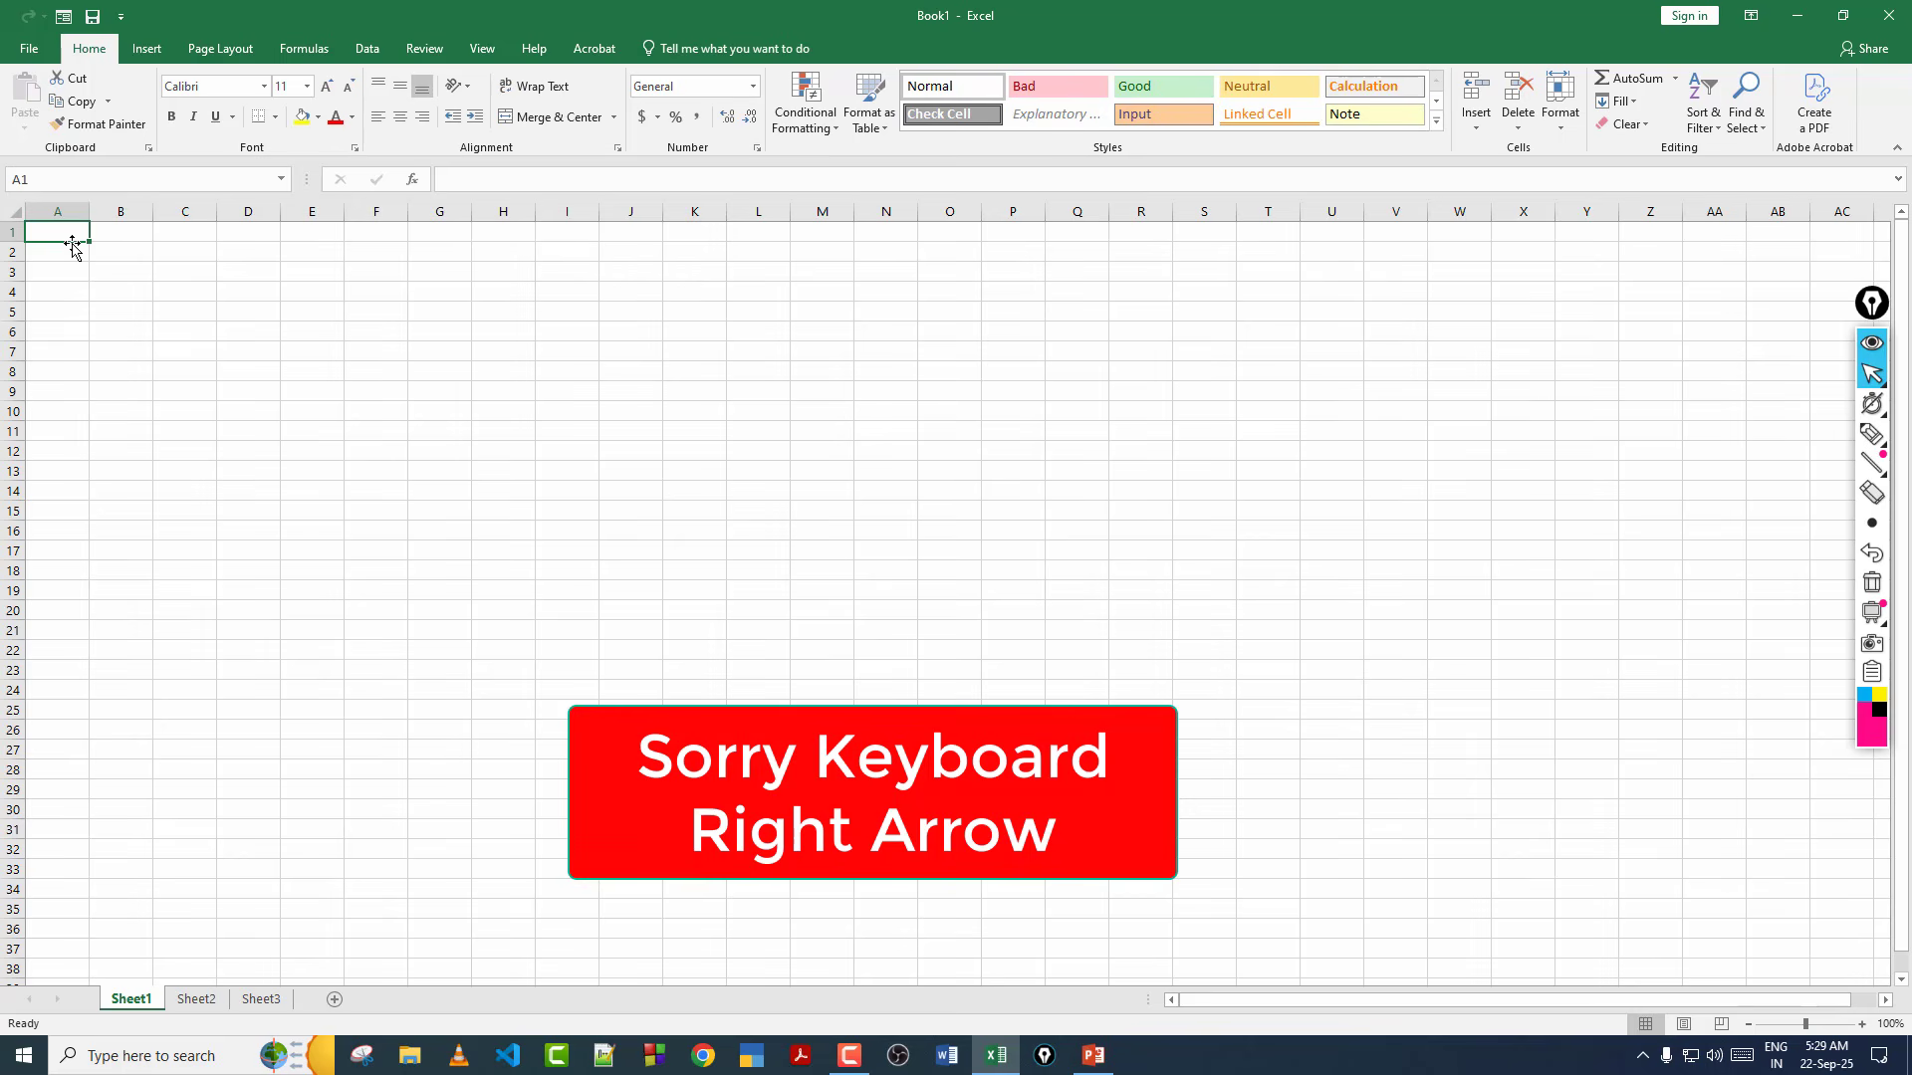
# Move the active cell along row 1 from A1 to J1, one column at a time, and return to the row's start.
pyautogui.press('Right')
pyautogui.press('Right')
pyautogui.press('Right')
pyautogui.press('Right')
pyautogui.press('Right')
pyautogui.press('Right')
pyautogui.press('Right')
pyautogui.press('Right')
pyautogui.press('Right')
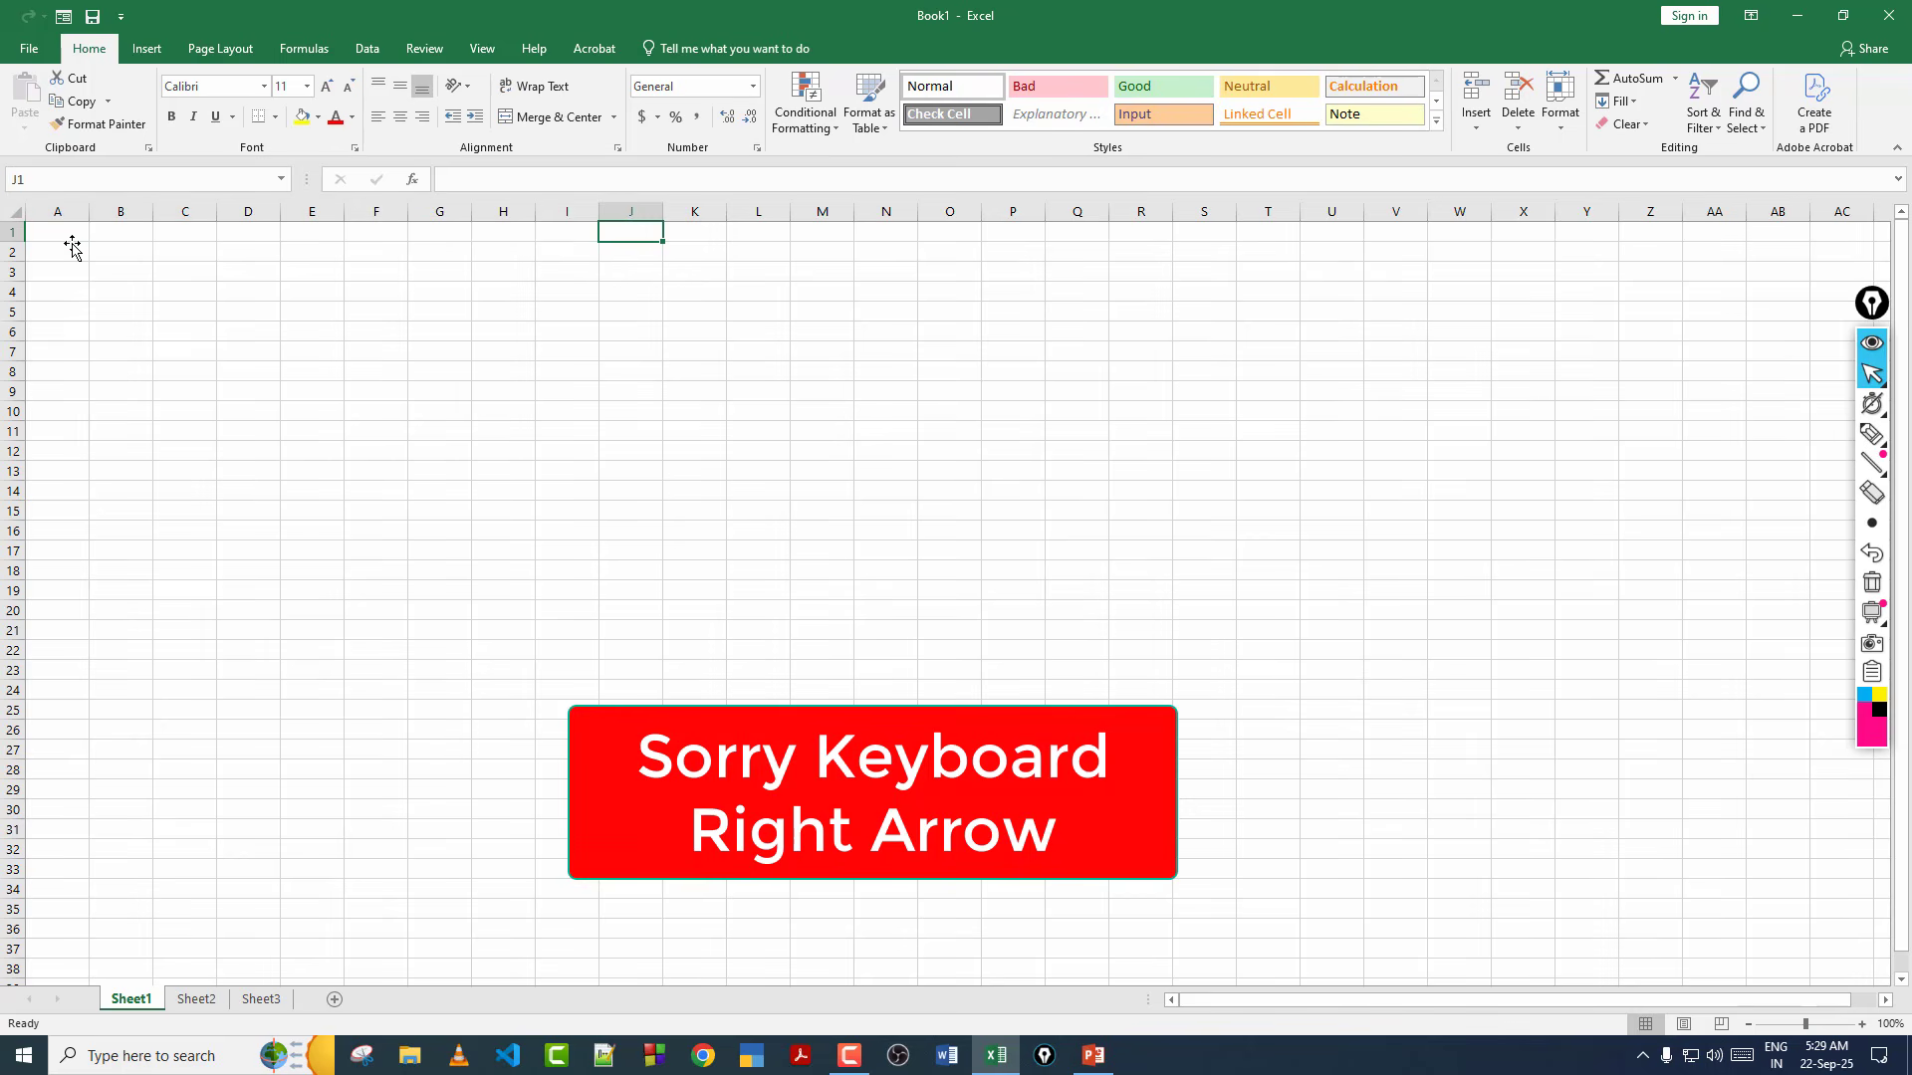
pyautogui.press('Home')
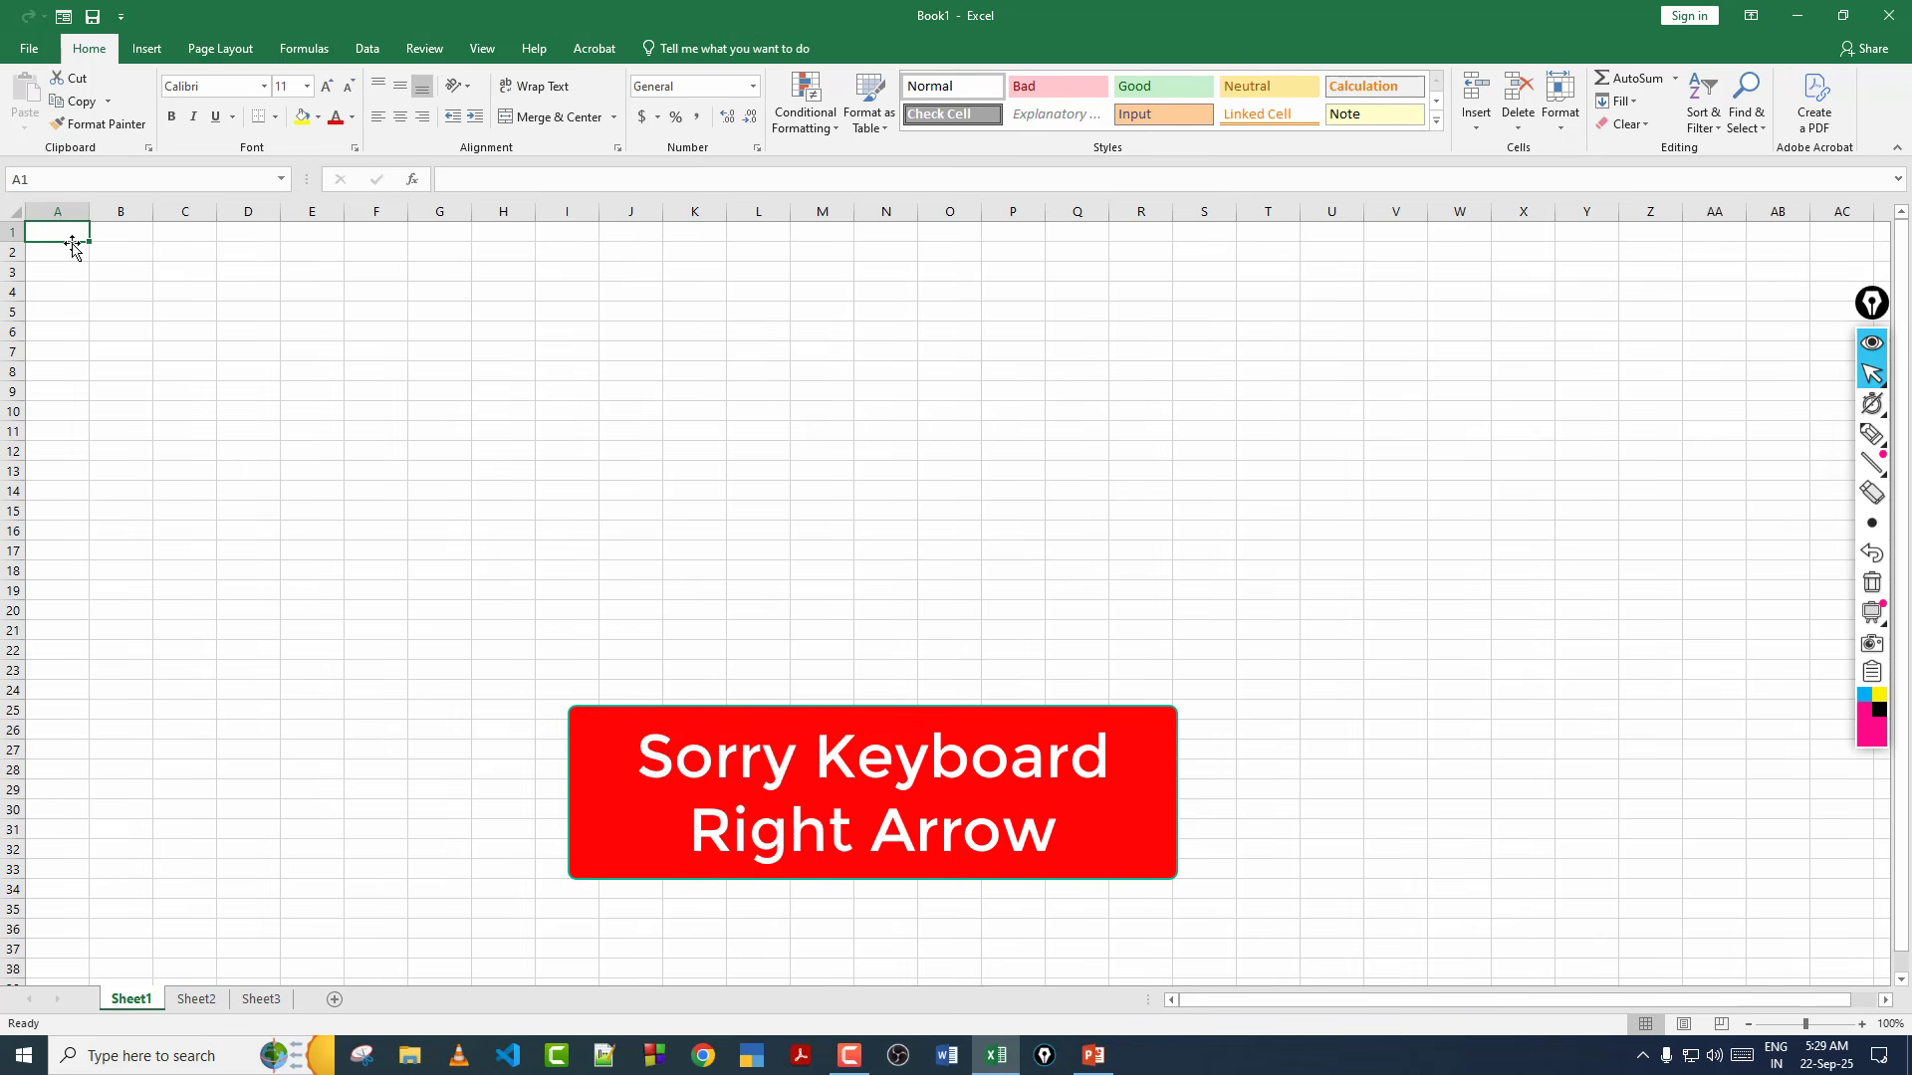
# Step the active cell across row 1 from A1 to I1, one column at a time.
pyautogui.press('Right')
pyautogui.press('Right')
pyautogui.press('Right')
pyautogui.press('Right')
pyautogui.press('Right')
pyautogui.press('Right')
pyautogui.press('Right')
pyautogui.press('Right')
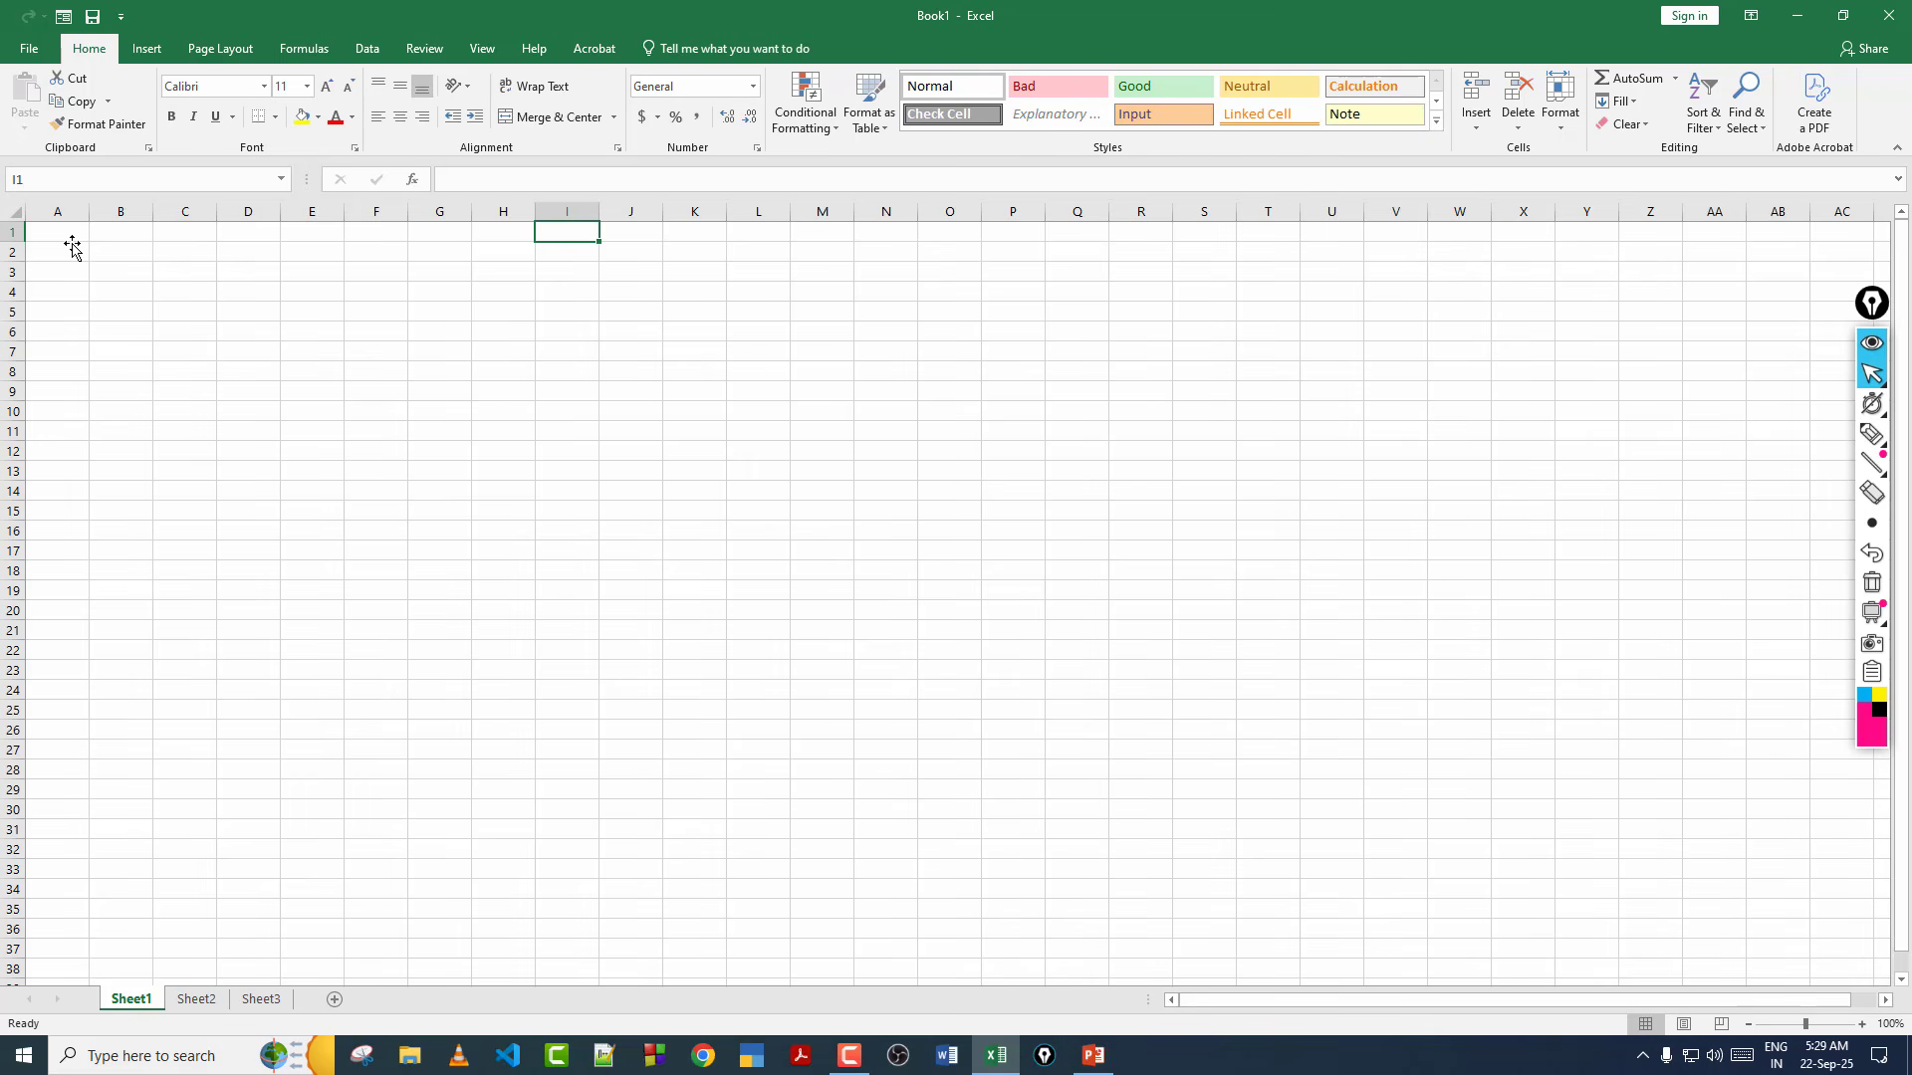
# Move the active cell back along row 1 from I1 to A1, one column at a time.
pyautogui.press('Left')
pyautogui.press('Left')
pyautogui.press('Left')
pyautogui.press('Left')
pyautogui.press('Left')
pyautogui.press('Left')
pyautogui.press('Left')
pyautogui.press('Left')
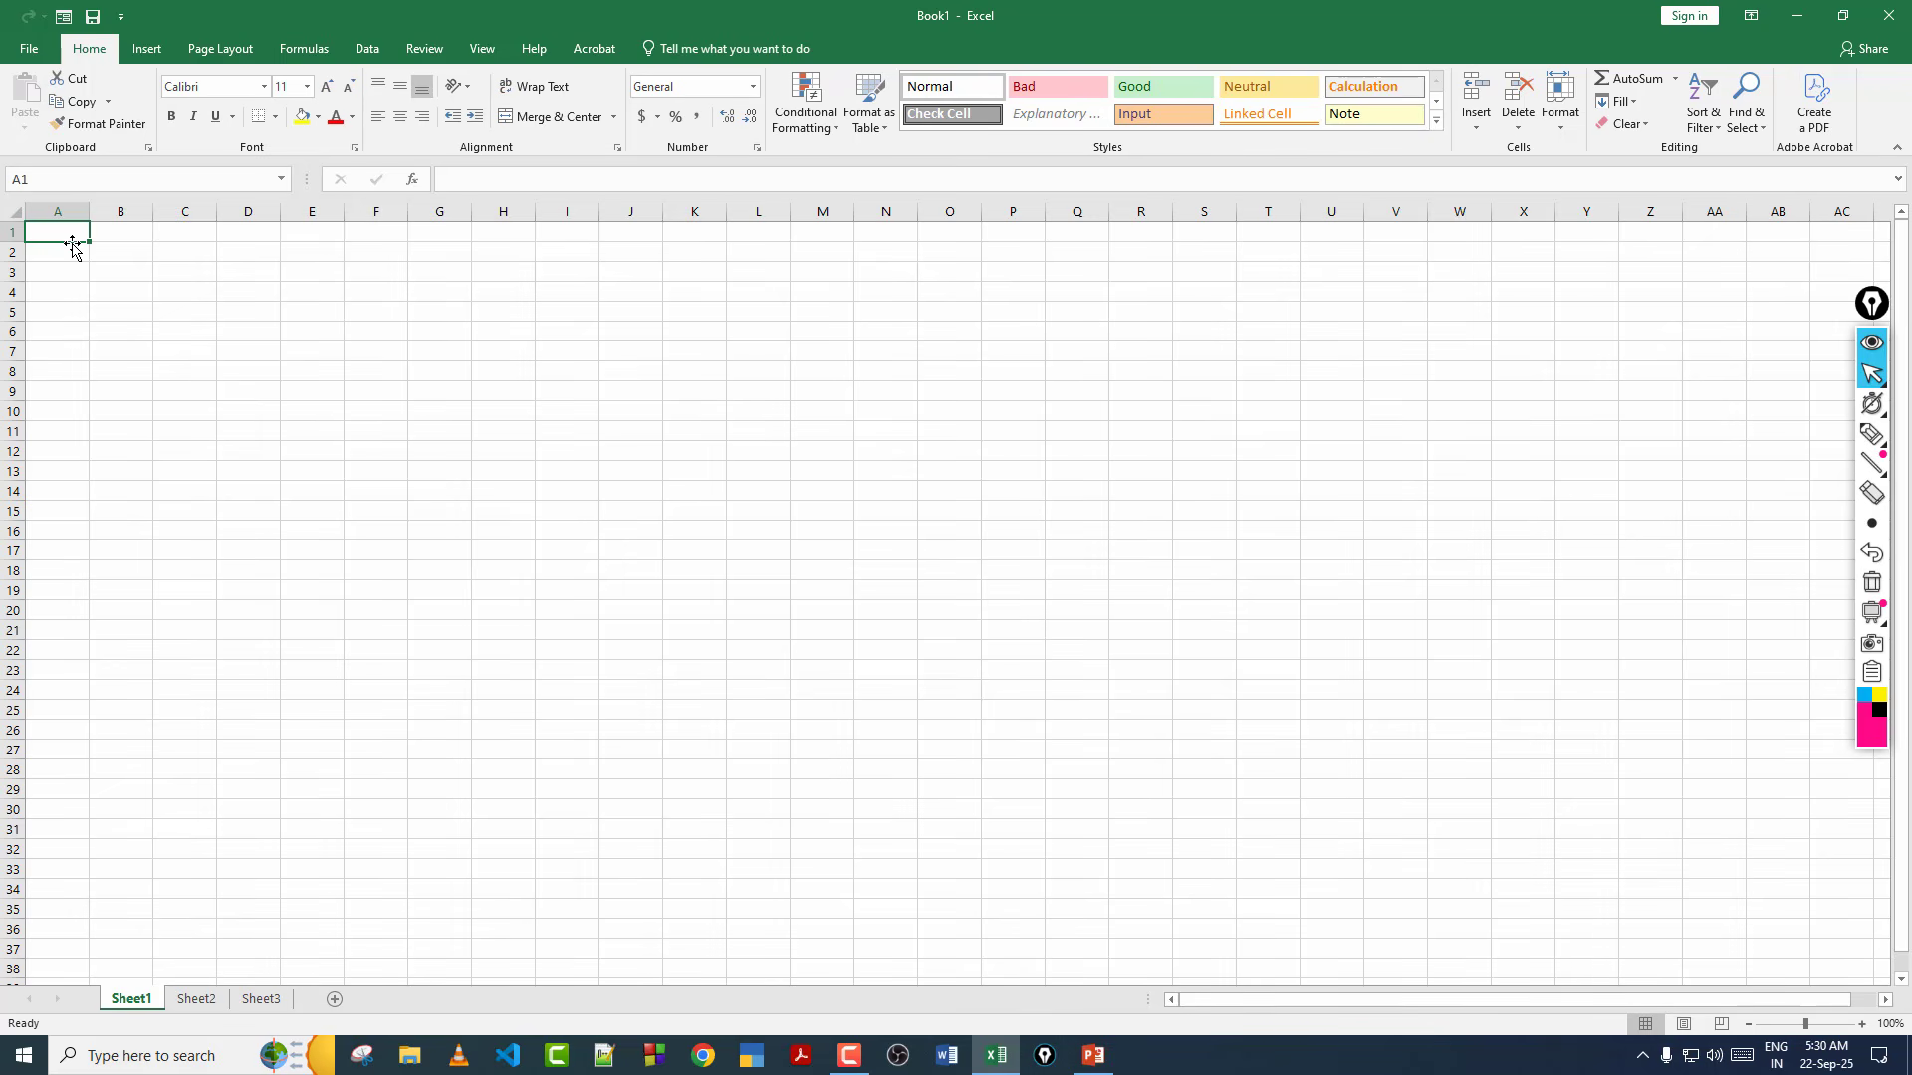
# Jump to the last column of row 1 and handwrite A and XFD on the sheet with the annotation pen.
pyautogui.hotkey('ctrl', 'Right')
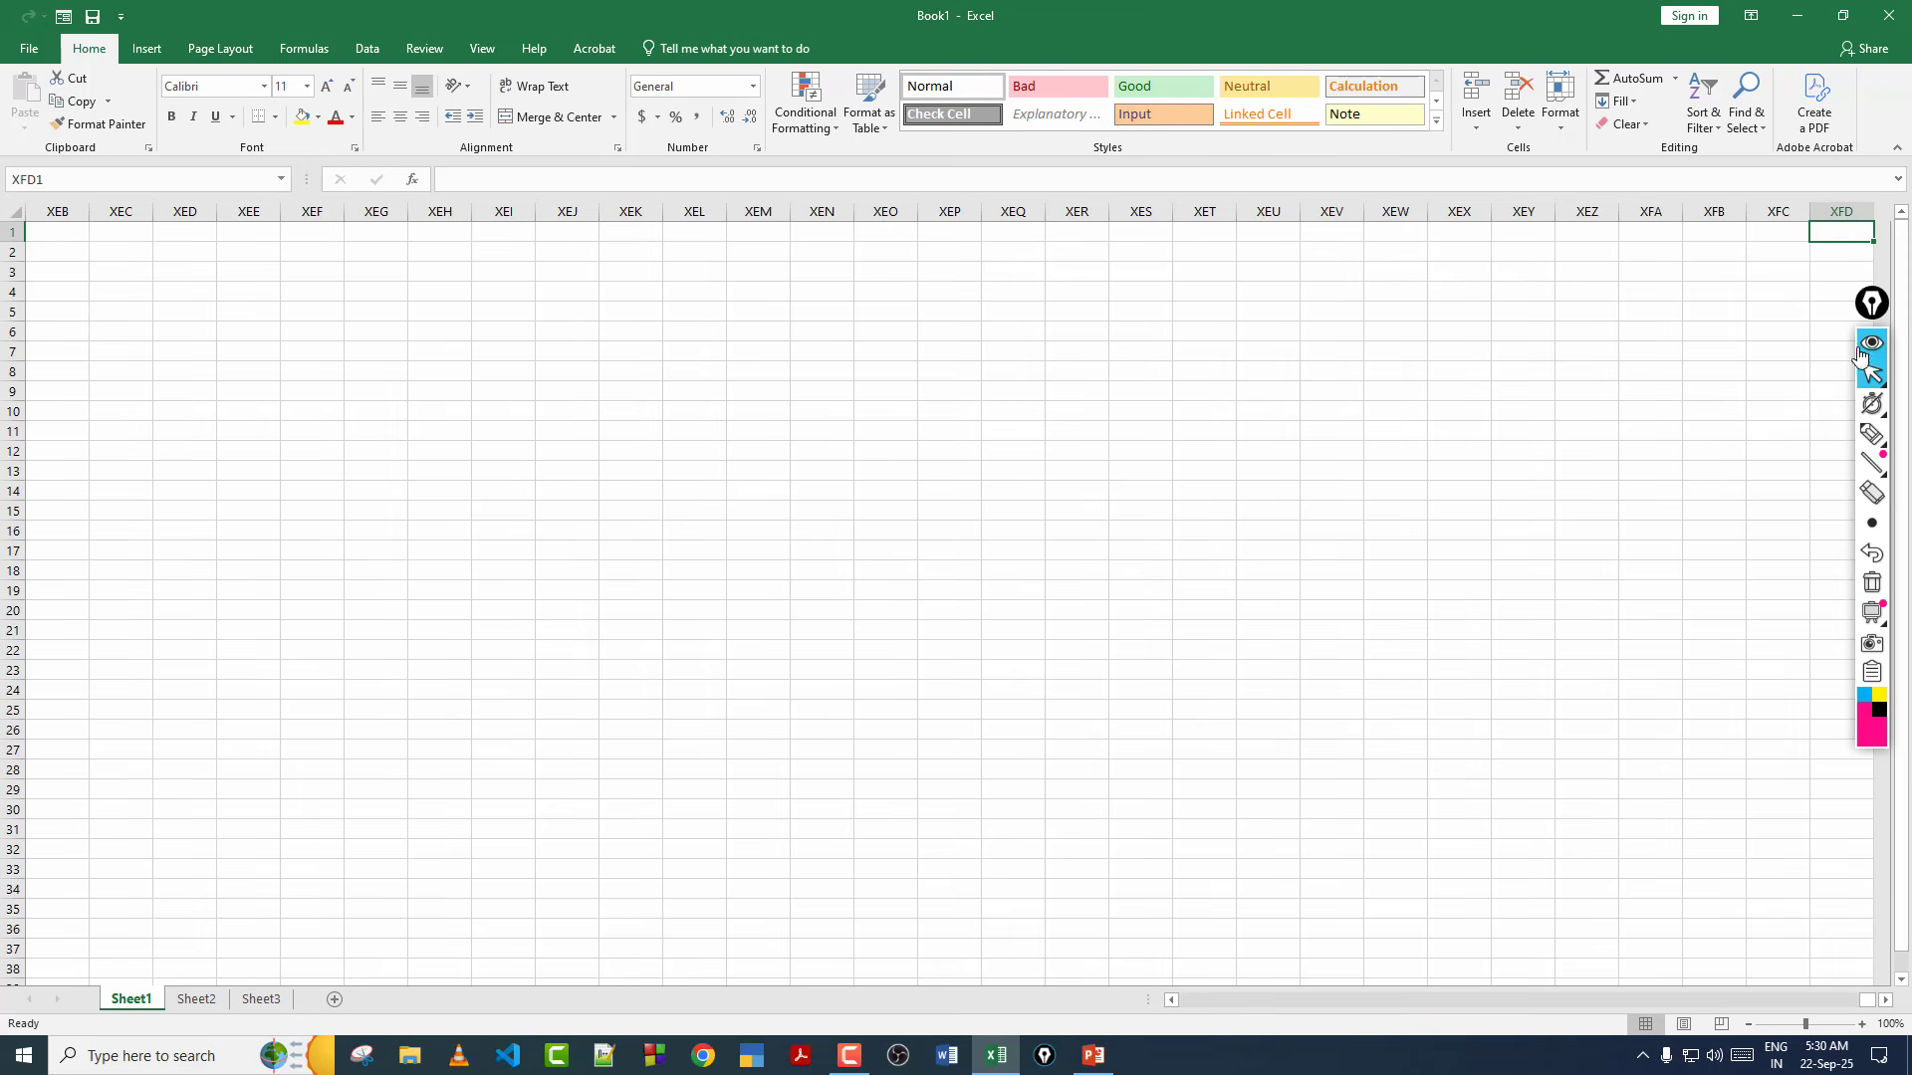
pyautogui.click(1878, 434)
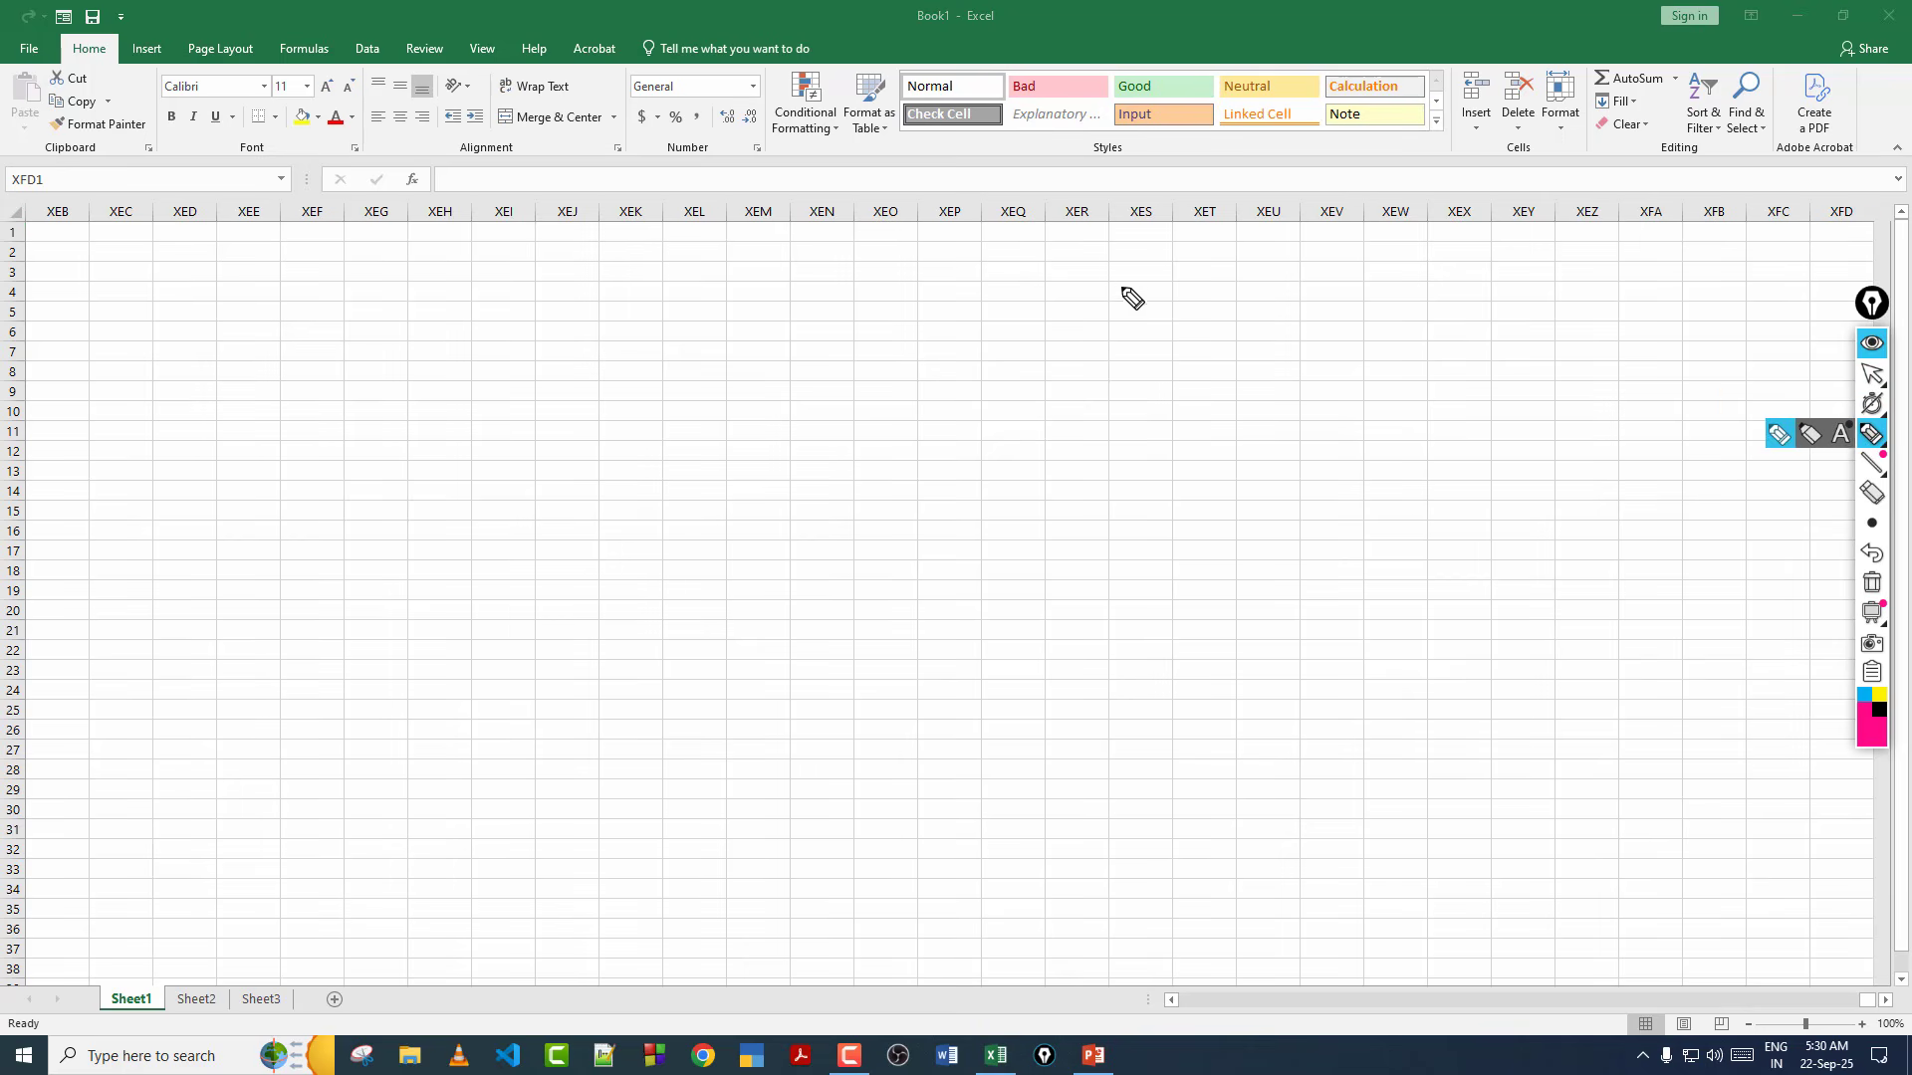
pyautogui.moveTo(1124, 290)
pyautogui.mouseDown()
pyautogui.moveTo(1159, 386)
pyautogui.moveTo(1244, 381)
pyautogui.moveTo(1215, 338)
pyautogui.mouseUp()
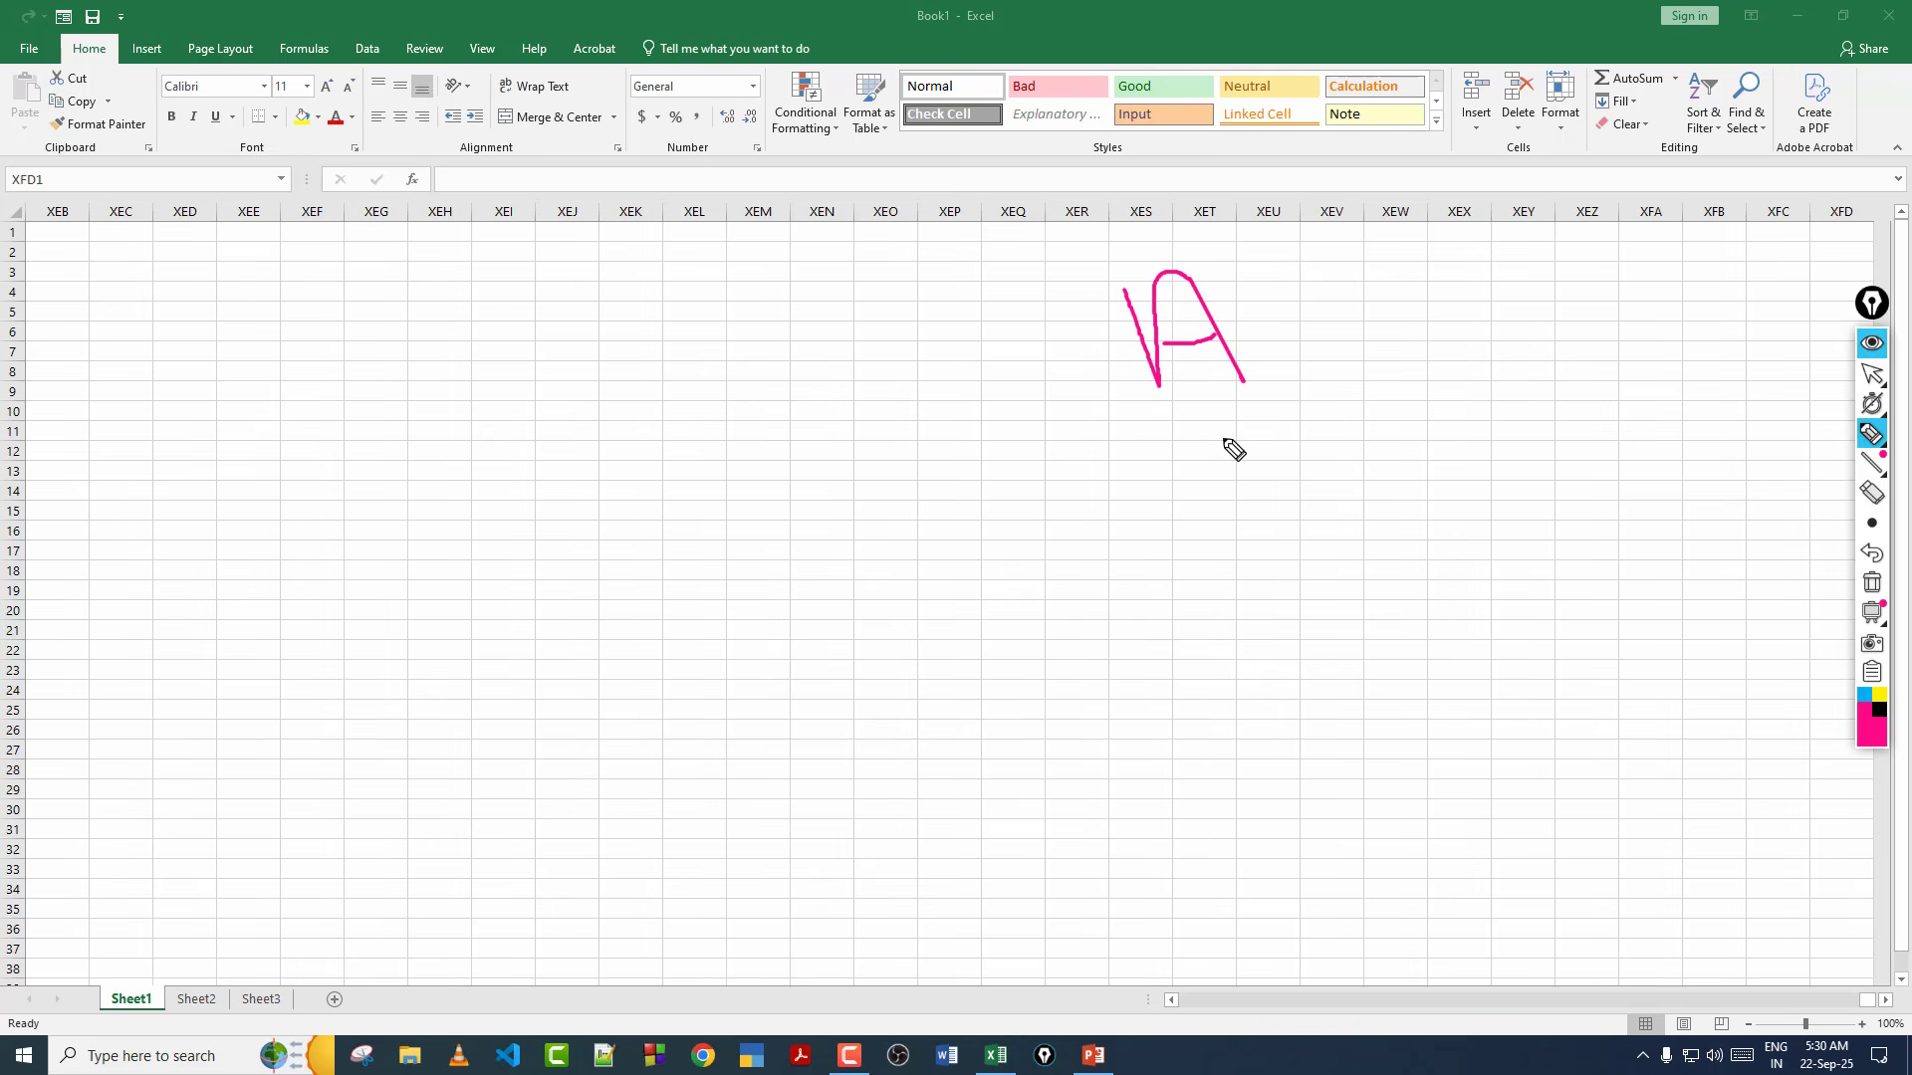
pyautogui.moveTo(1145, 473)
pyautogui.mouseDown()
pyautogui.moveTo(1295, 585)
pyautogui.moveTo(1274, 515)
pyautogui.mouseUp()
pyautogui.moveTo(1248, 451)
pyautogui.mouseDown()
pyautogui.moveTo(1227, 635)
pyautogui.moveTo(1267, 580)
pyautogui.mouseUp()
pyautogui.moveTo(1315, 457); pyautogui.dragTo(1349, 549)
pyautogui.moveTo(1376, 490)
pyautogui.mouseDown()
pyautogui.moveTo(1424, 465)
pyautogui.moveTo(1418, 395)
pyautogui.moveTo(1475, 495)
pyautogui.mouseUp()
pyautogui.moveTo(1454, 369)
pyautogui.mouseDown()
pyautogui.moveTo(1524, 405)
pyautogui.moveTo(1460, 504)
pyautogui.mouseUp()
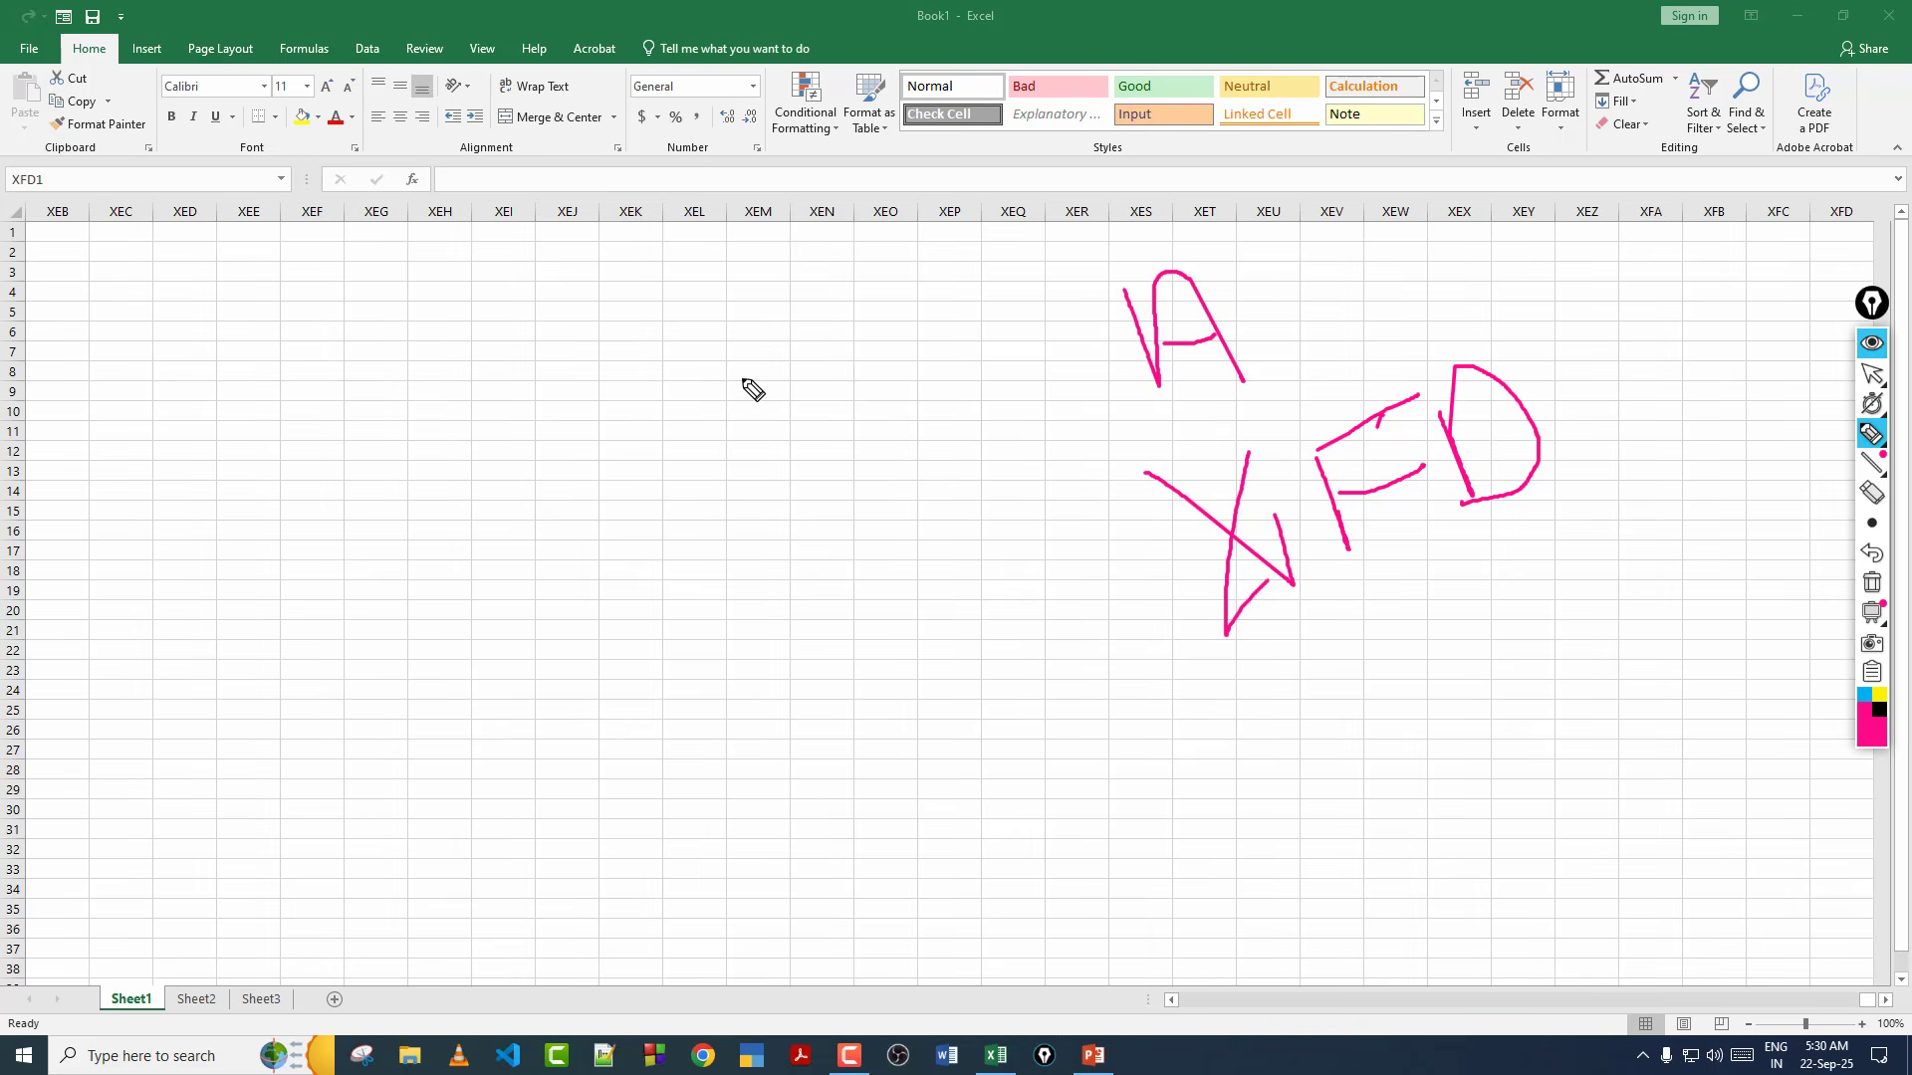
# Handwrite the row numbers 1 and 1048576 with the annotation pen and underline the larger number.
pyautogui.moveTo(560, 299)
pyautogui.mouseDown()
pyautogui.moveTo(601, 389)
pyautogui.moveTo(649, 387)
pyautogui.mouseUp()
pyautogui.moveTo(462, 573)
pyautogui.mouseDown()
pyautogui.moveTo(474, 623)
pyautogui.moveTo(509, 649)
pyautogui.moveTo(518, 580)
pyautogui.moveTo(597, 538)
pyautogui.mouseUp()
pyautogui.moveTo(598, 538); pyautogui.dragTo(644, 618)
pyautogui.moveTo(649, 515)
pyautogui.mouseDown()
pyautogui.moveTo(691, 592)
pyautogui.moveTo(717, 482)
pyautogui.moveTo(793, 546)
pyautogui.moveTo(821, 495)
pyautogui.mouseUp()
pyautogui.moveTo(847, 416)
pyautogui.mouseDown()
pyautogui.moveTo(830, 482)
pyautogui.moveTo(856, 494)
pyautogui.mouseUp()
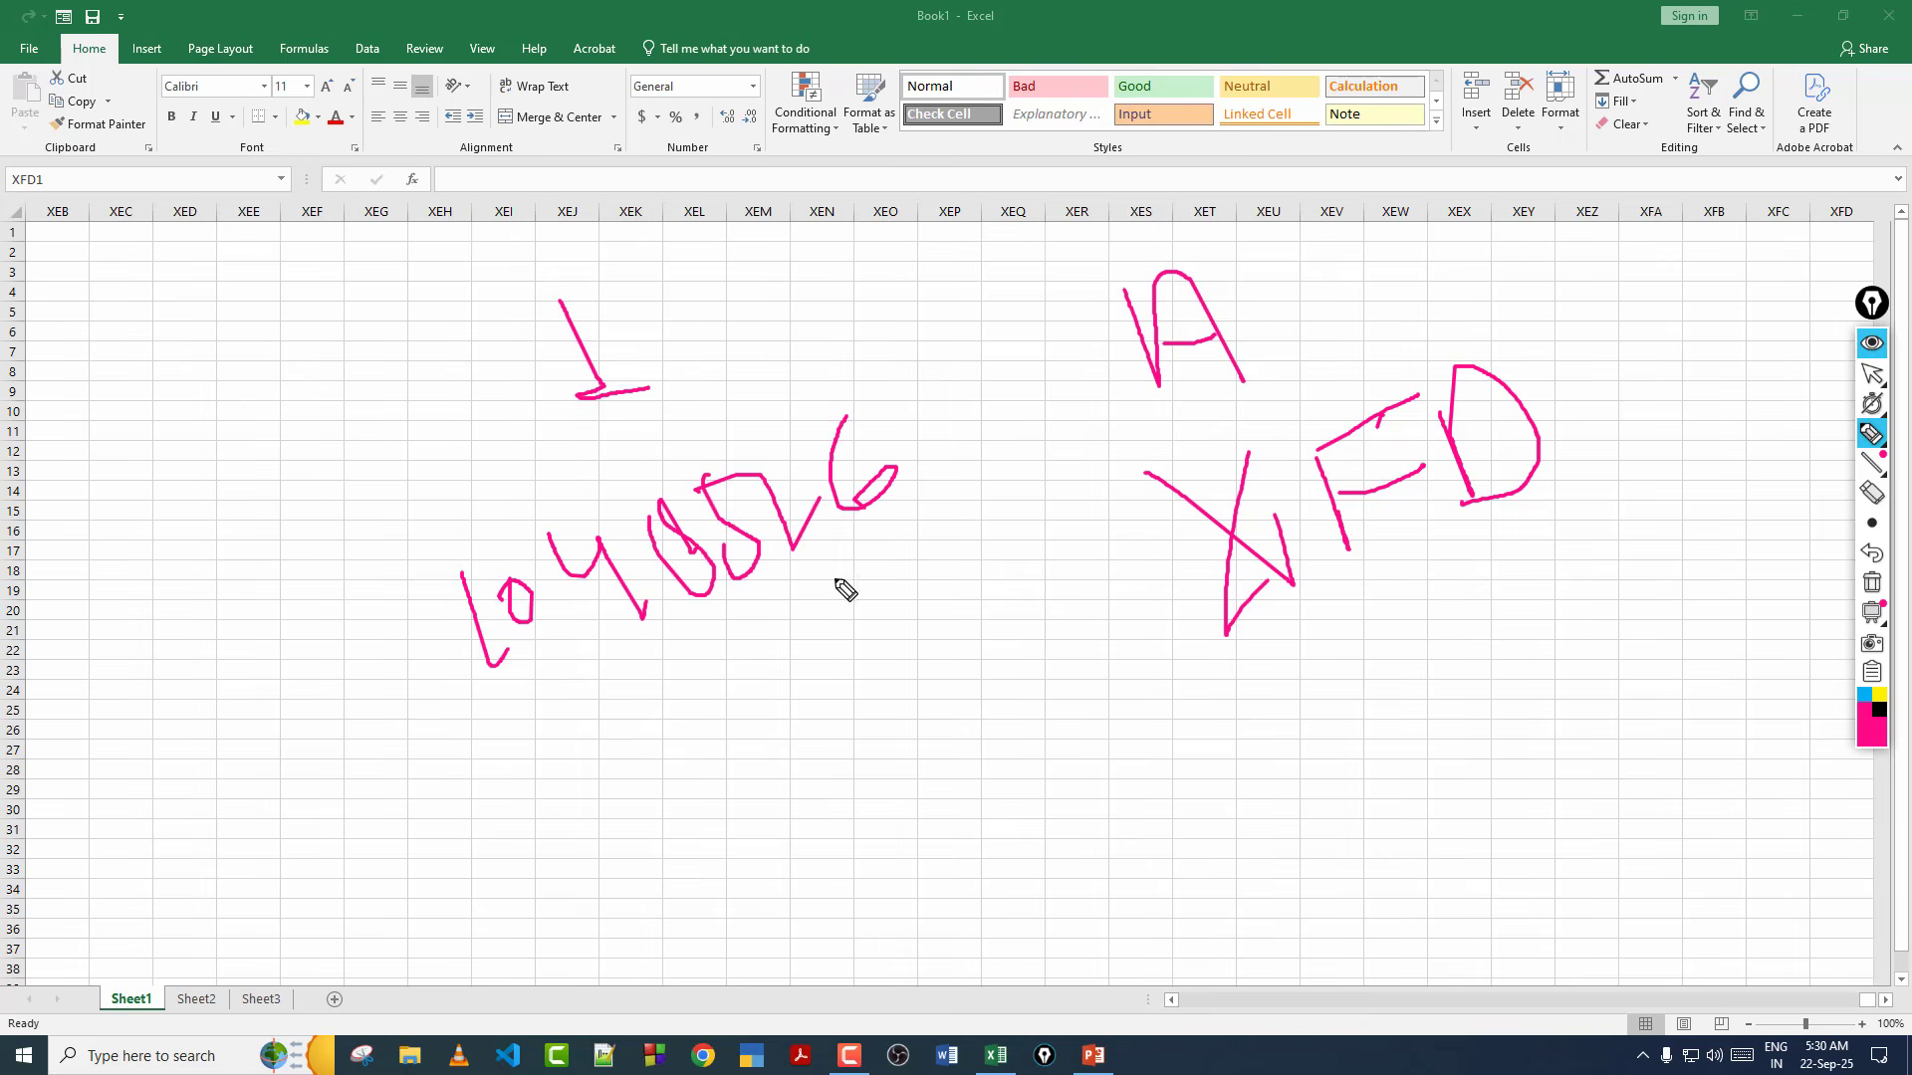
pyautogui.moveTo(1003, 486); pyautogui.dragTo(415, 737)
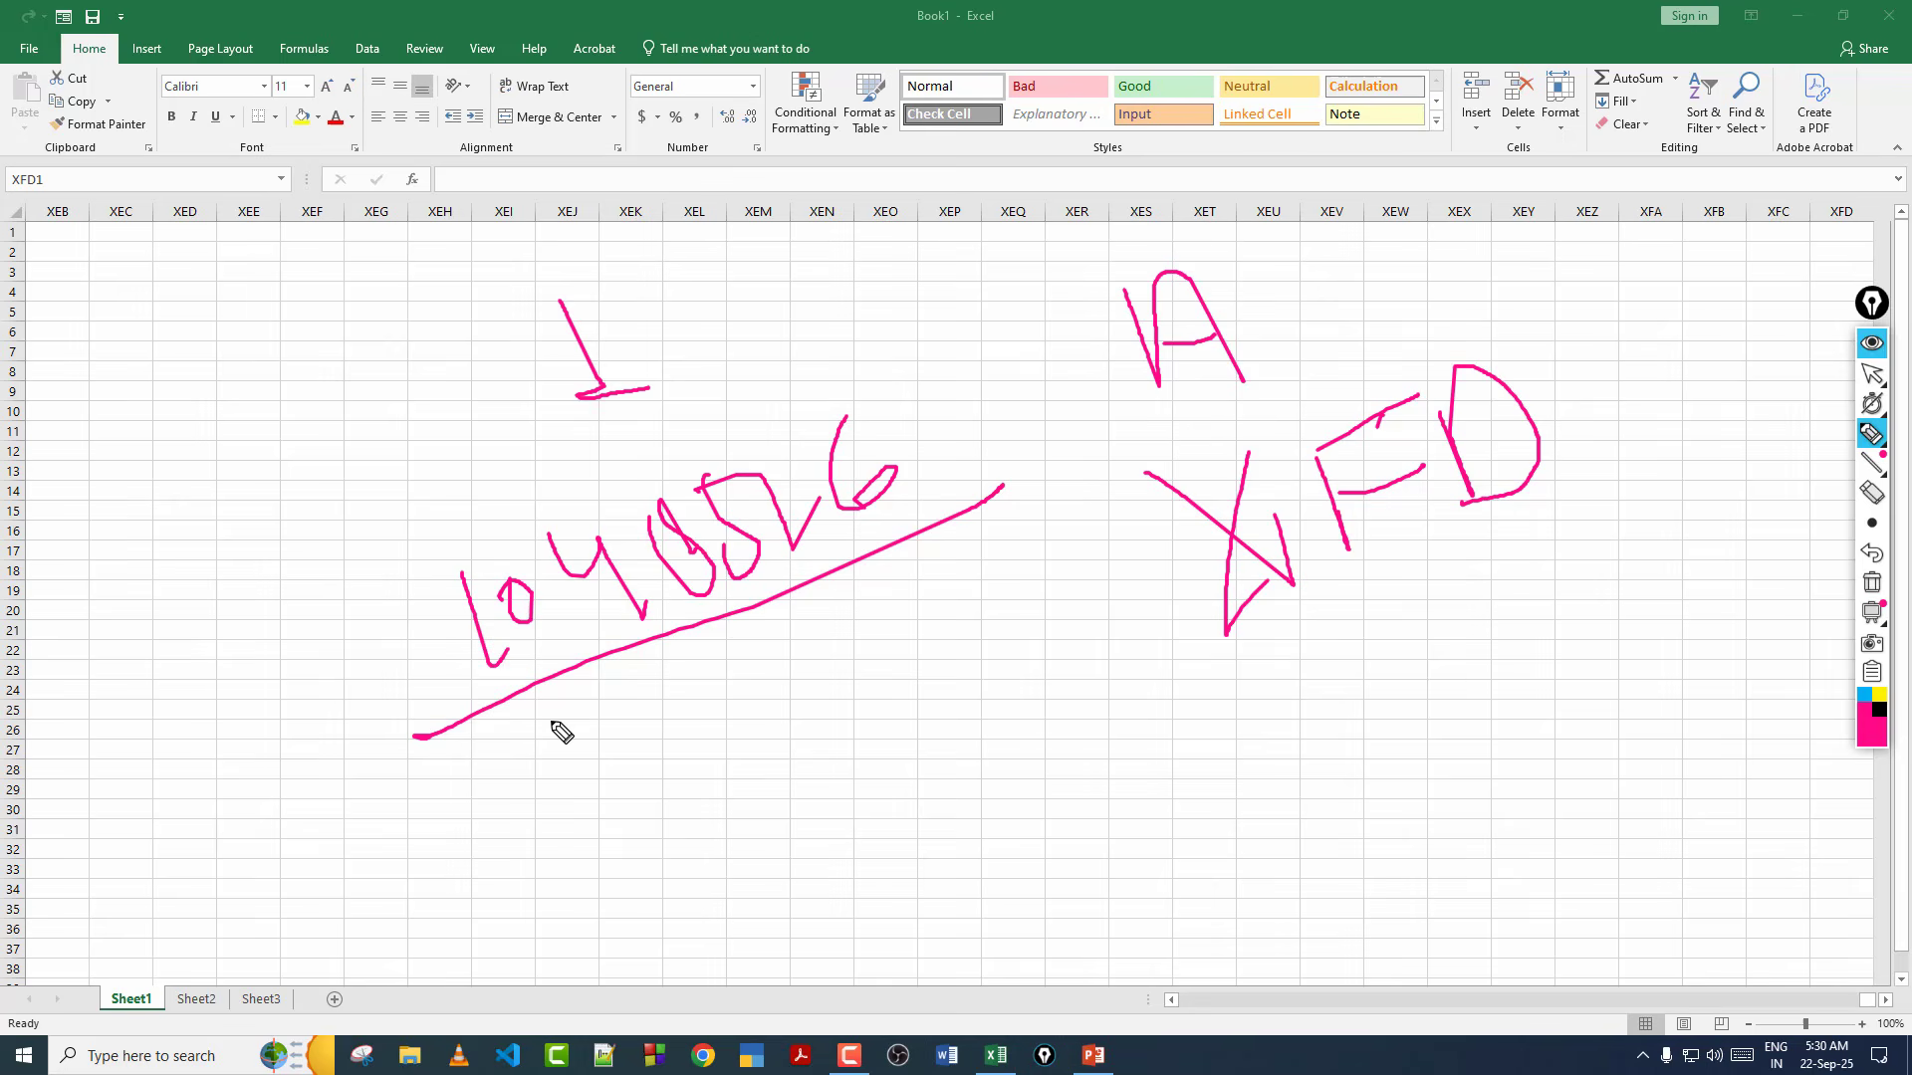
# Clear all pen annotations, restore the normal pointer and return the active cell to A1.
pyautogui.click(1871, 585)
pyautogui.click(1872, 373)
pyautogui.doubleClick(1828, 234)
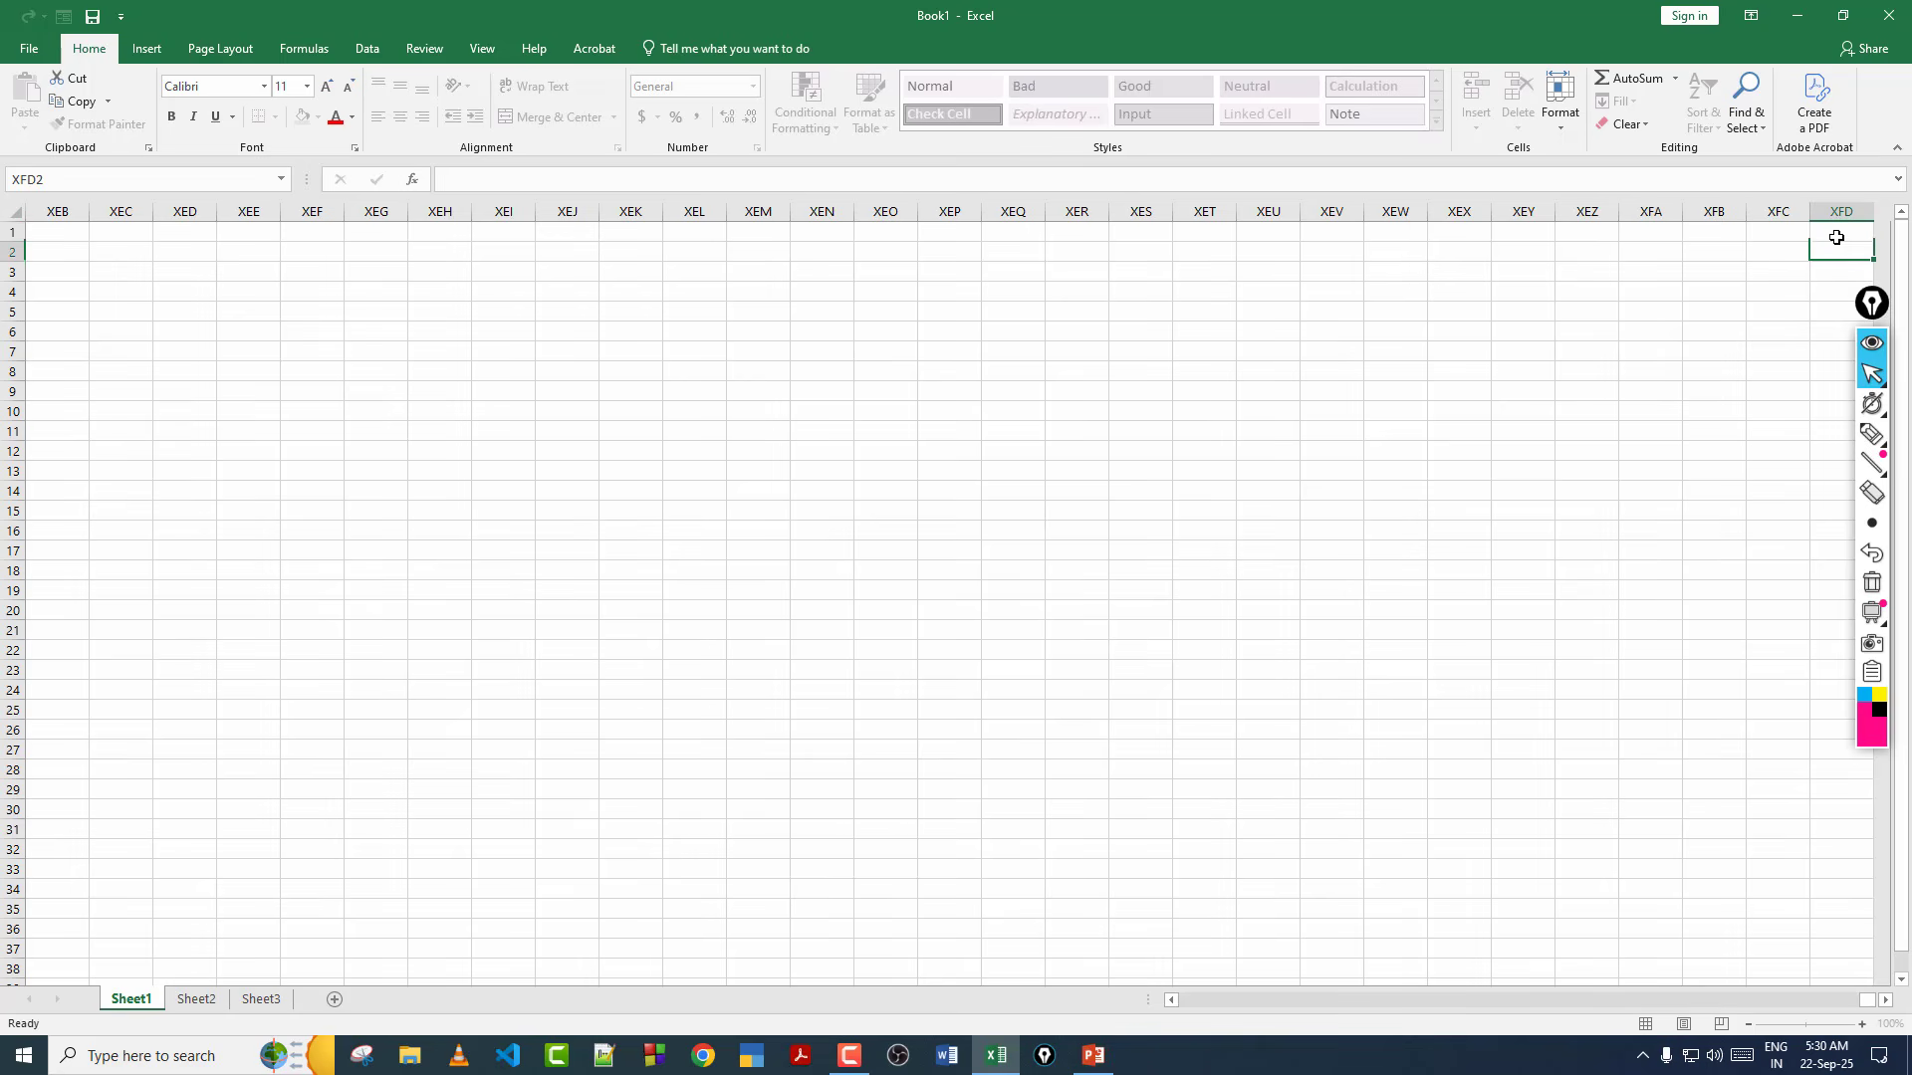
pyautogui.press('Escape')
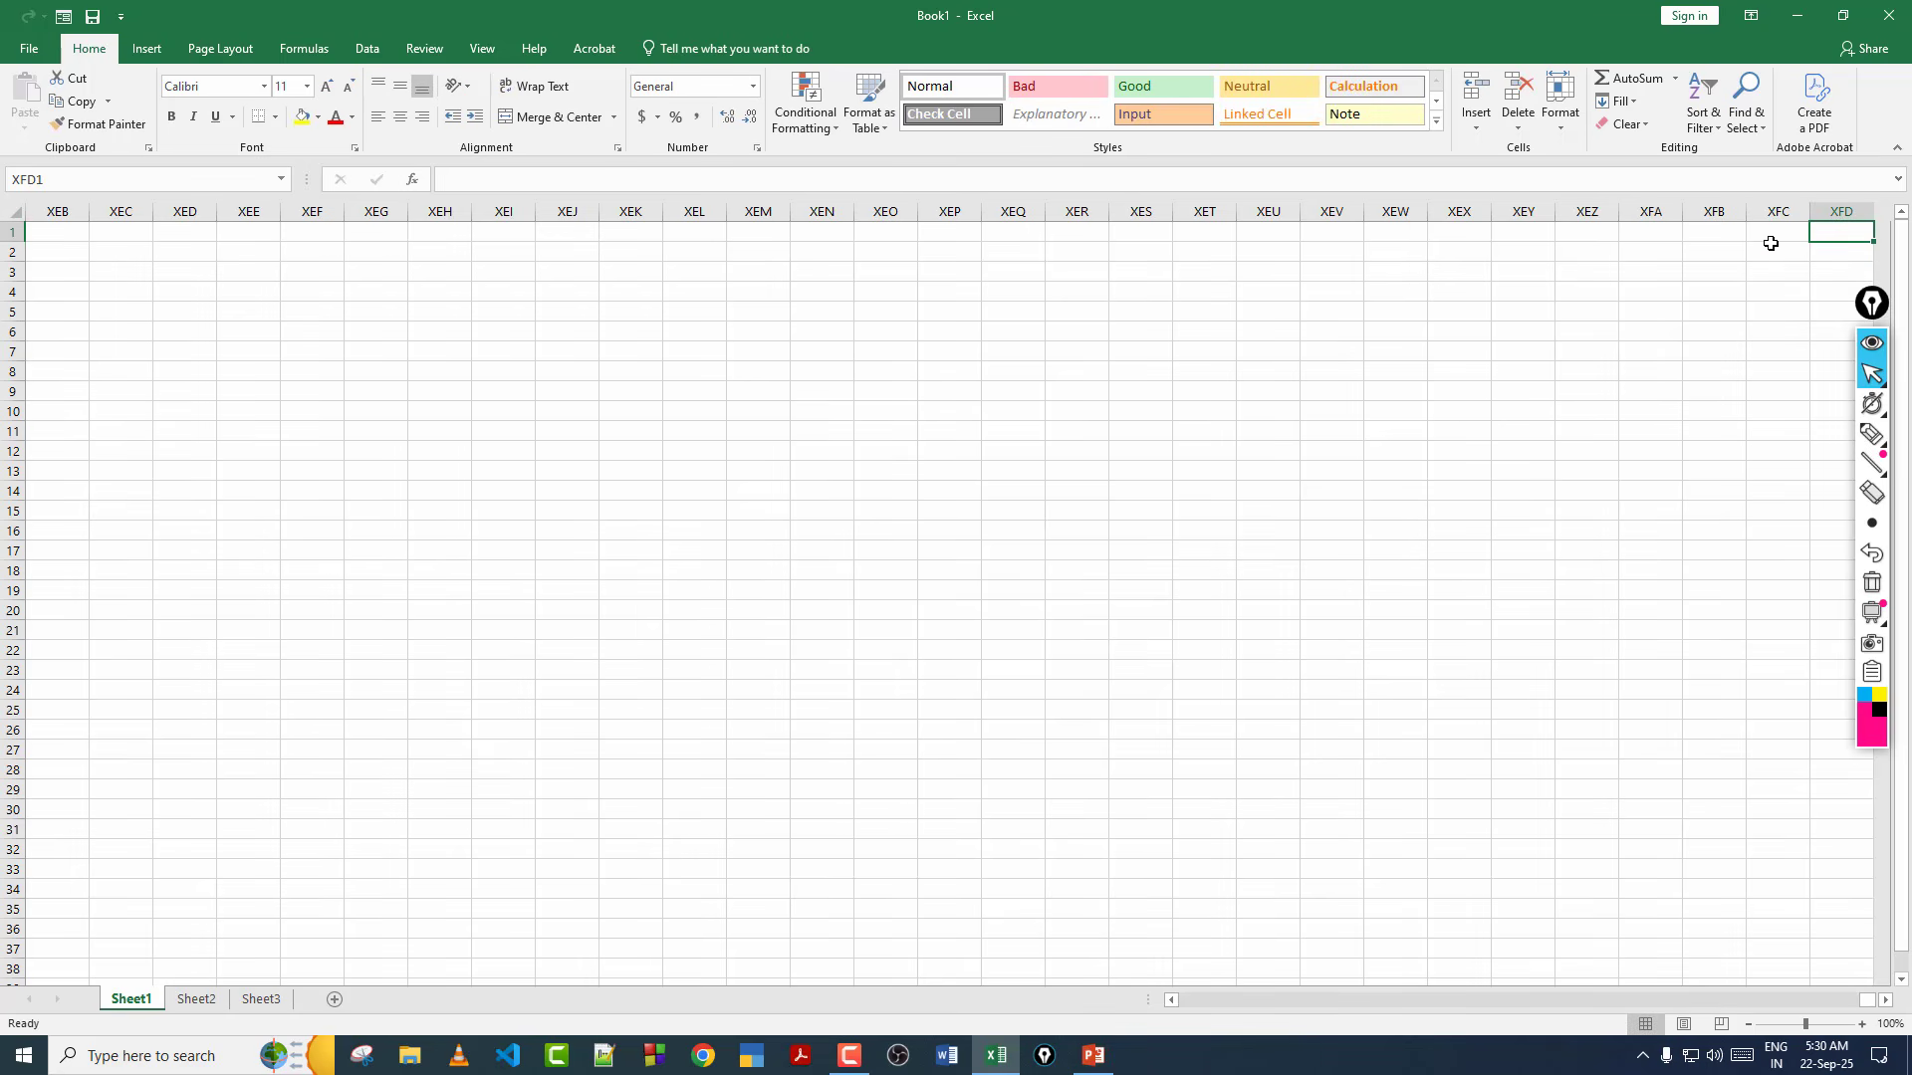
pyautogui.hotkey('ctrl', 'Home')
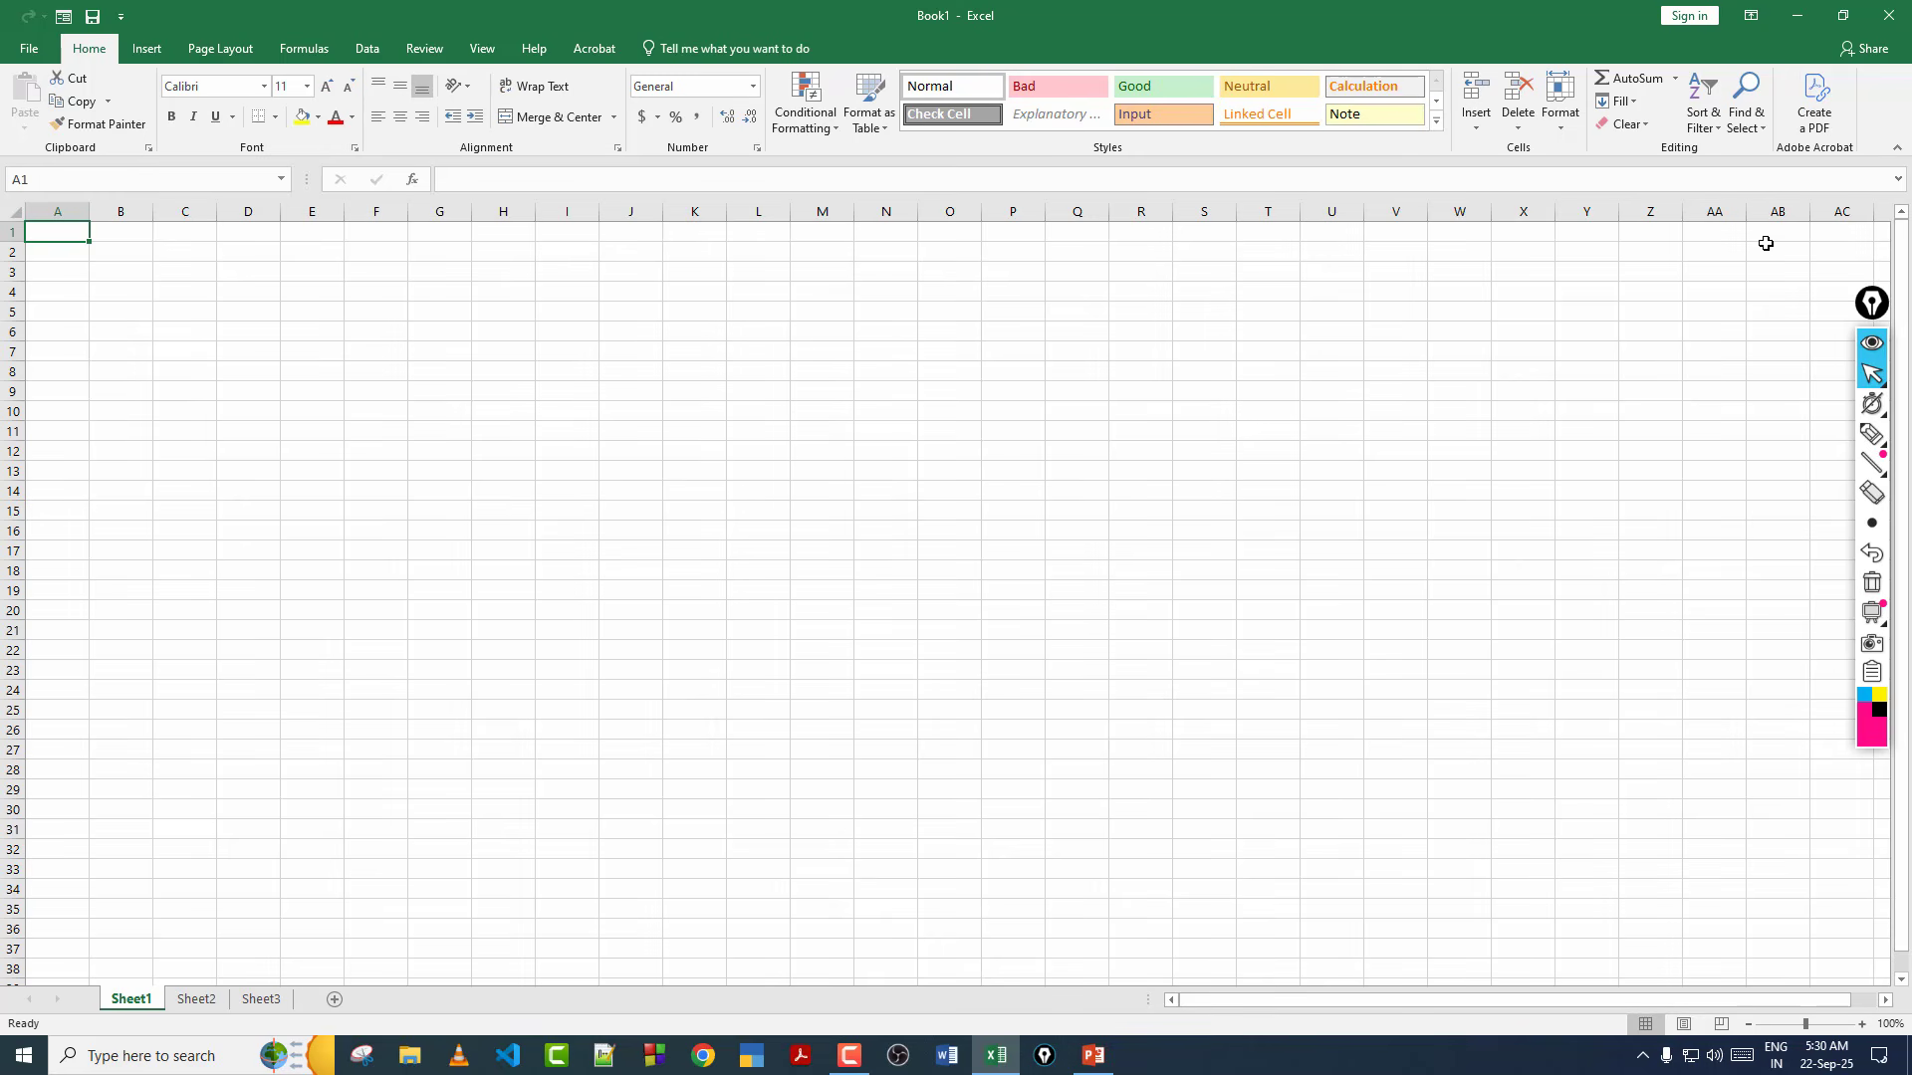
# Enter the numbers 1, 2 and 3 in cells A1 to A3.
pyautogui.click(125, 290)
pyautogui.click(75, 237)
pyautogui.write('1')
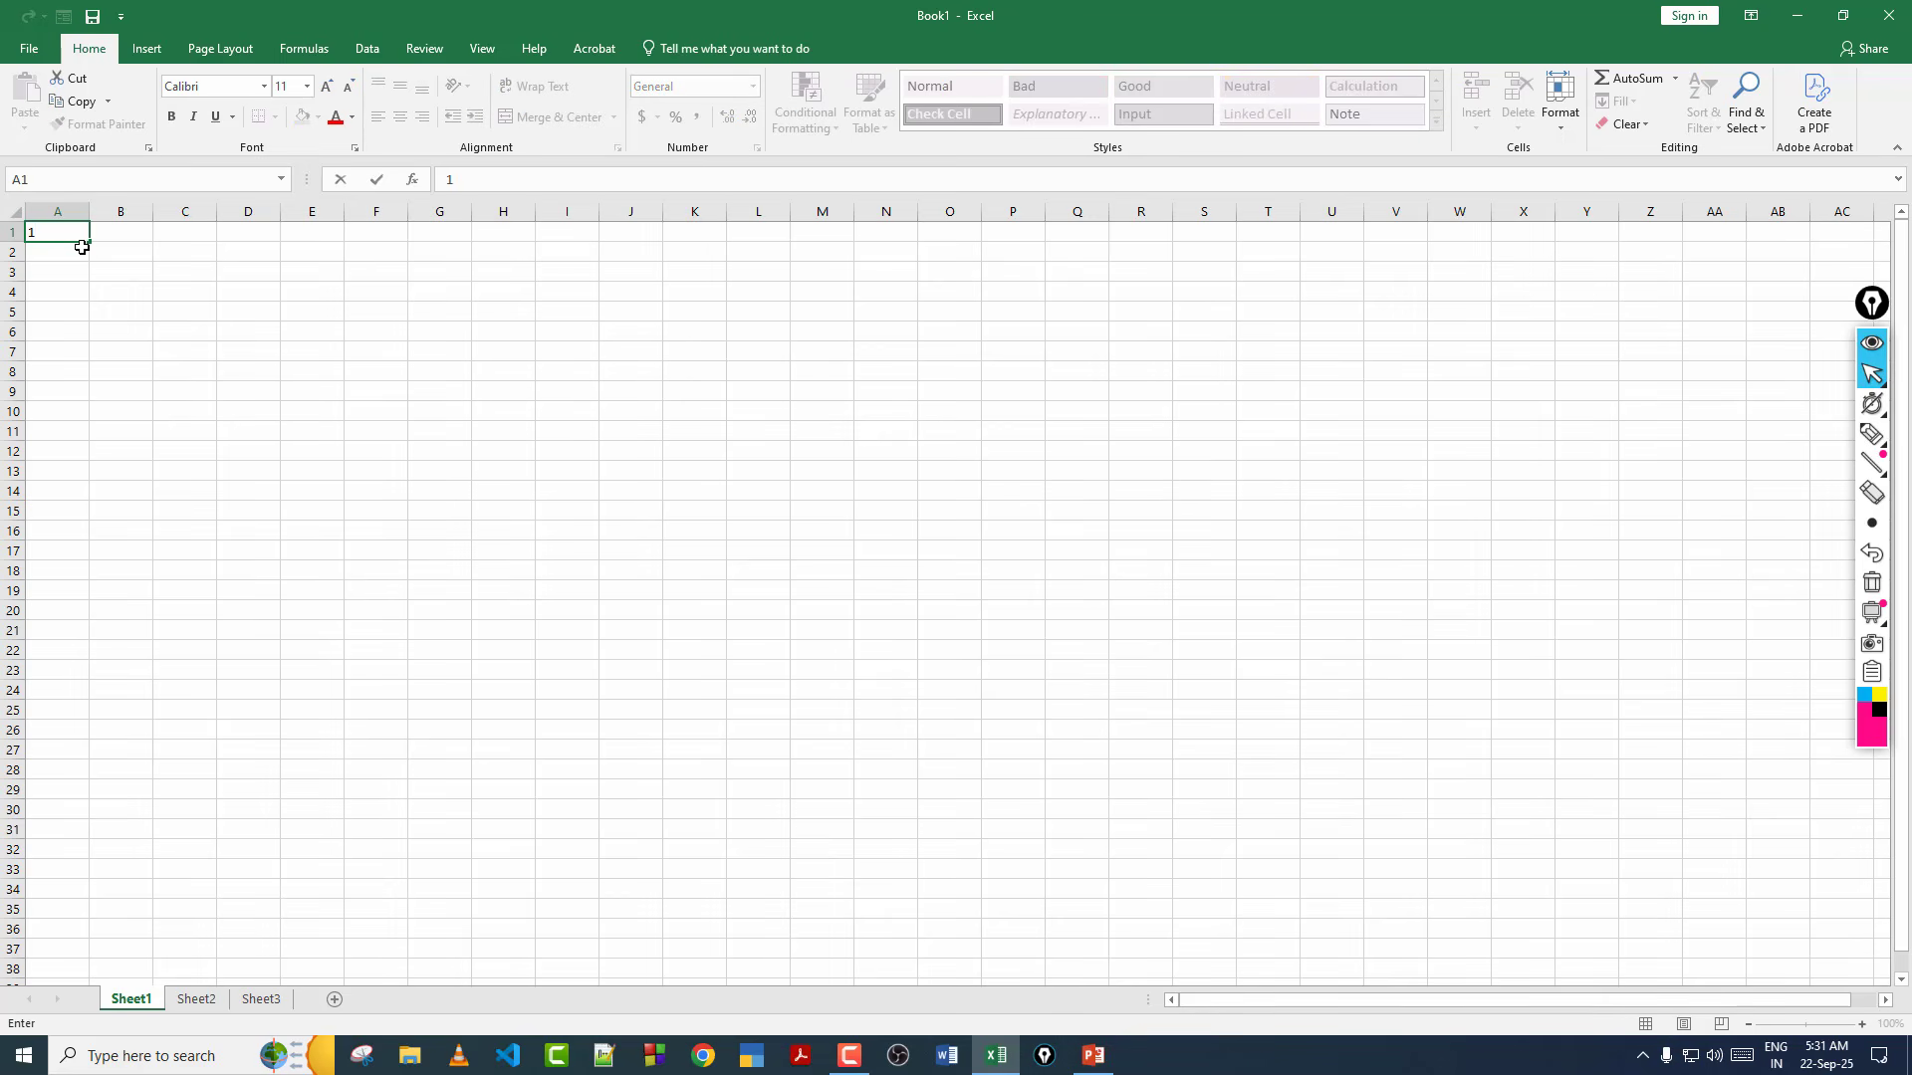
pyautogui.press('Return')
pyautogui.write('2')
pyautogui.press('Return')
pyautogui.write('3')
pyautogui.press('Return')
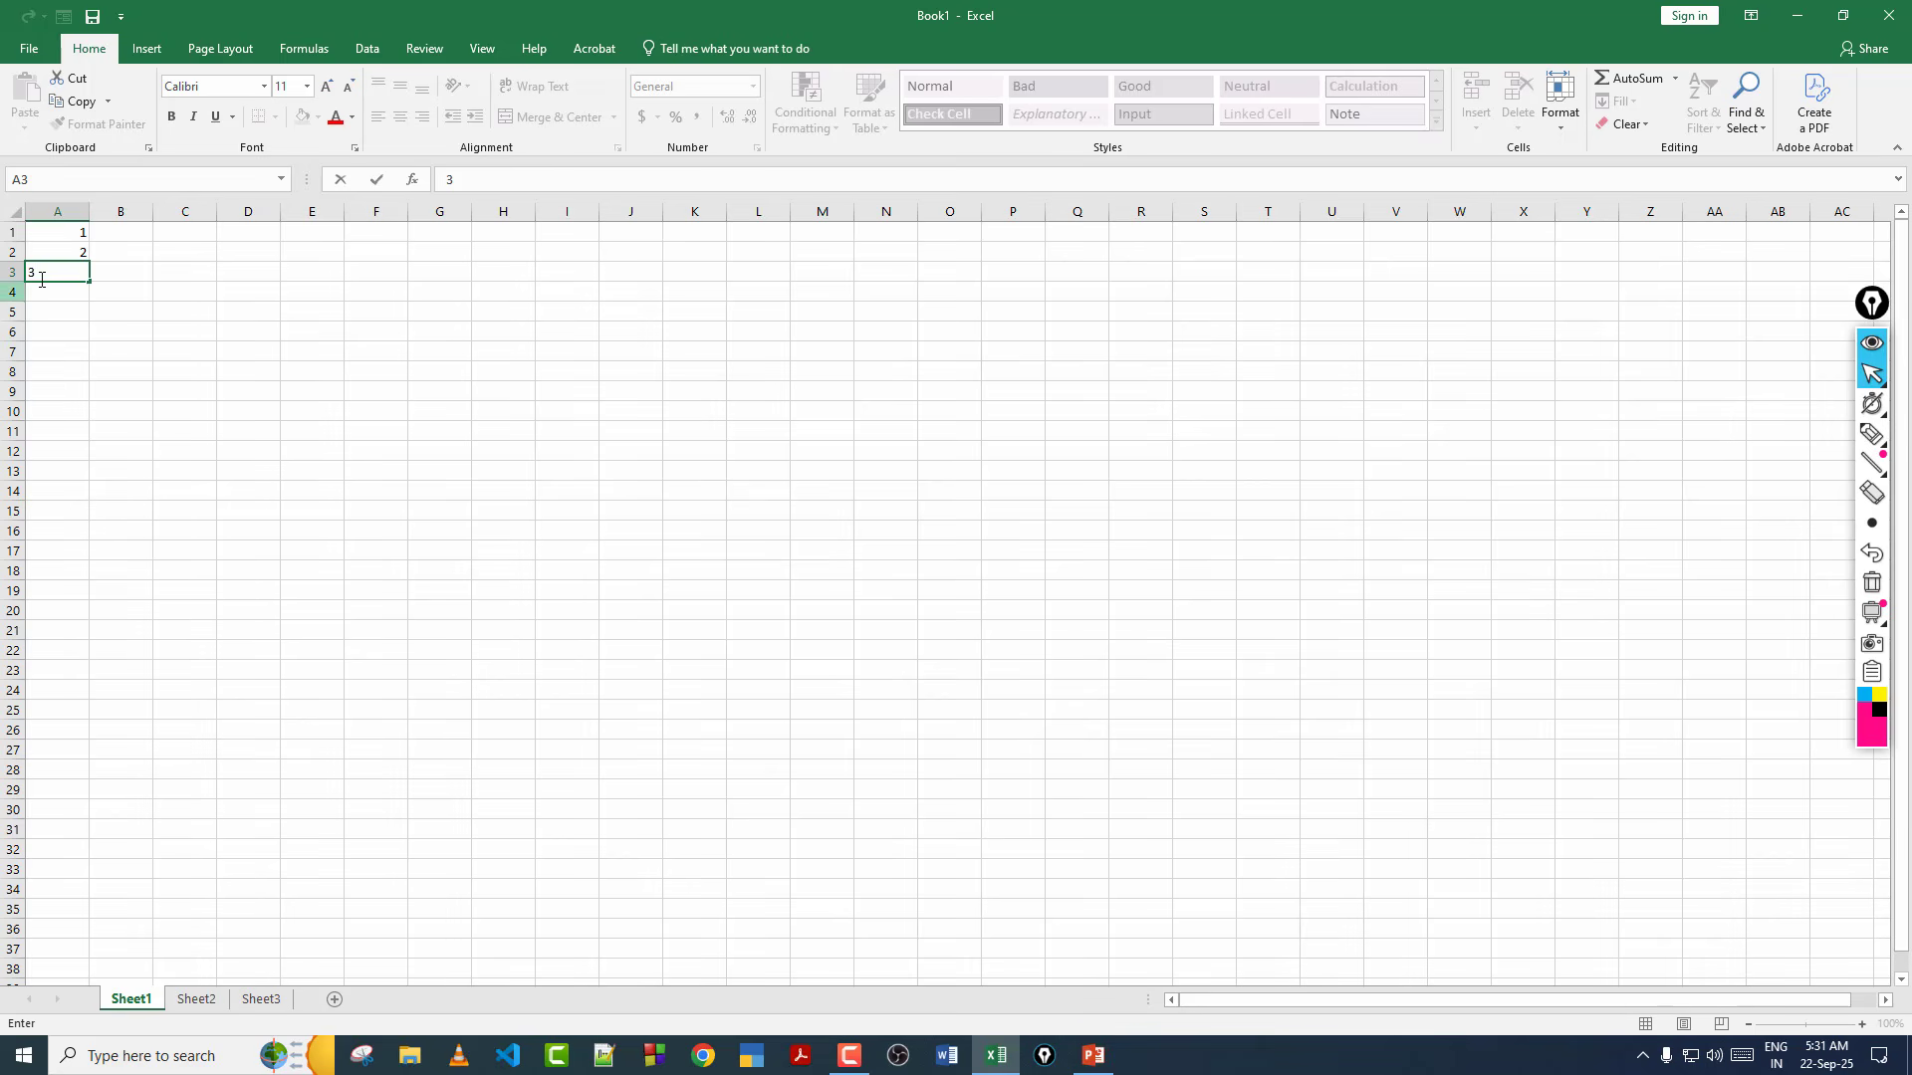
# Select the numbers in column A and delete them.
pyautogui.click(72, 239)
pyautogui.moveTo(72, 252); pyautogui.dragTo(77, 277)
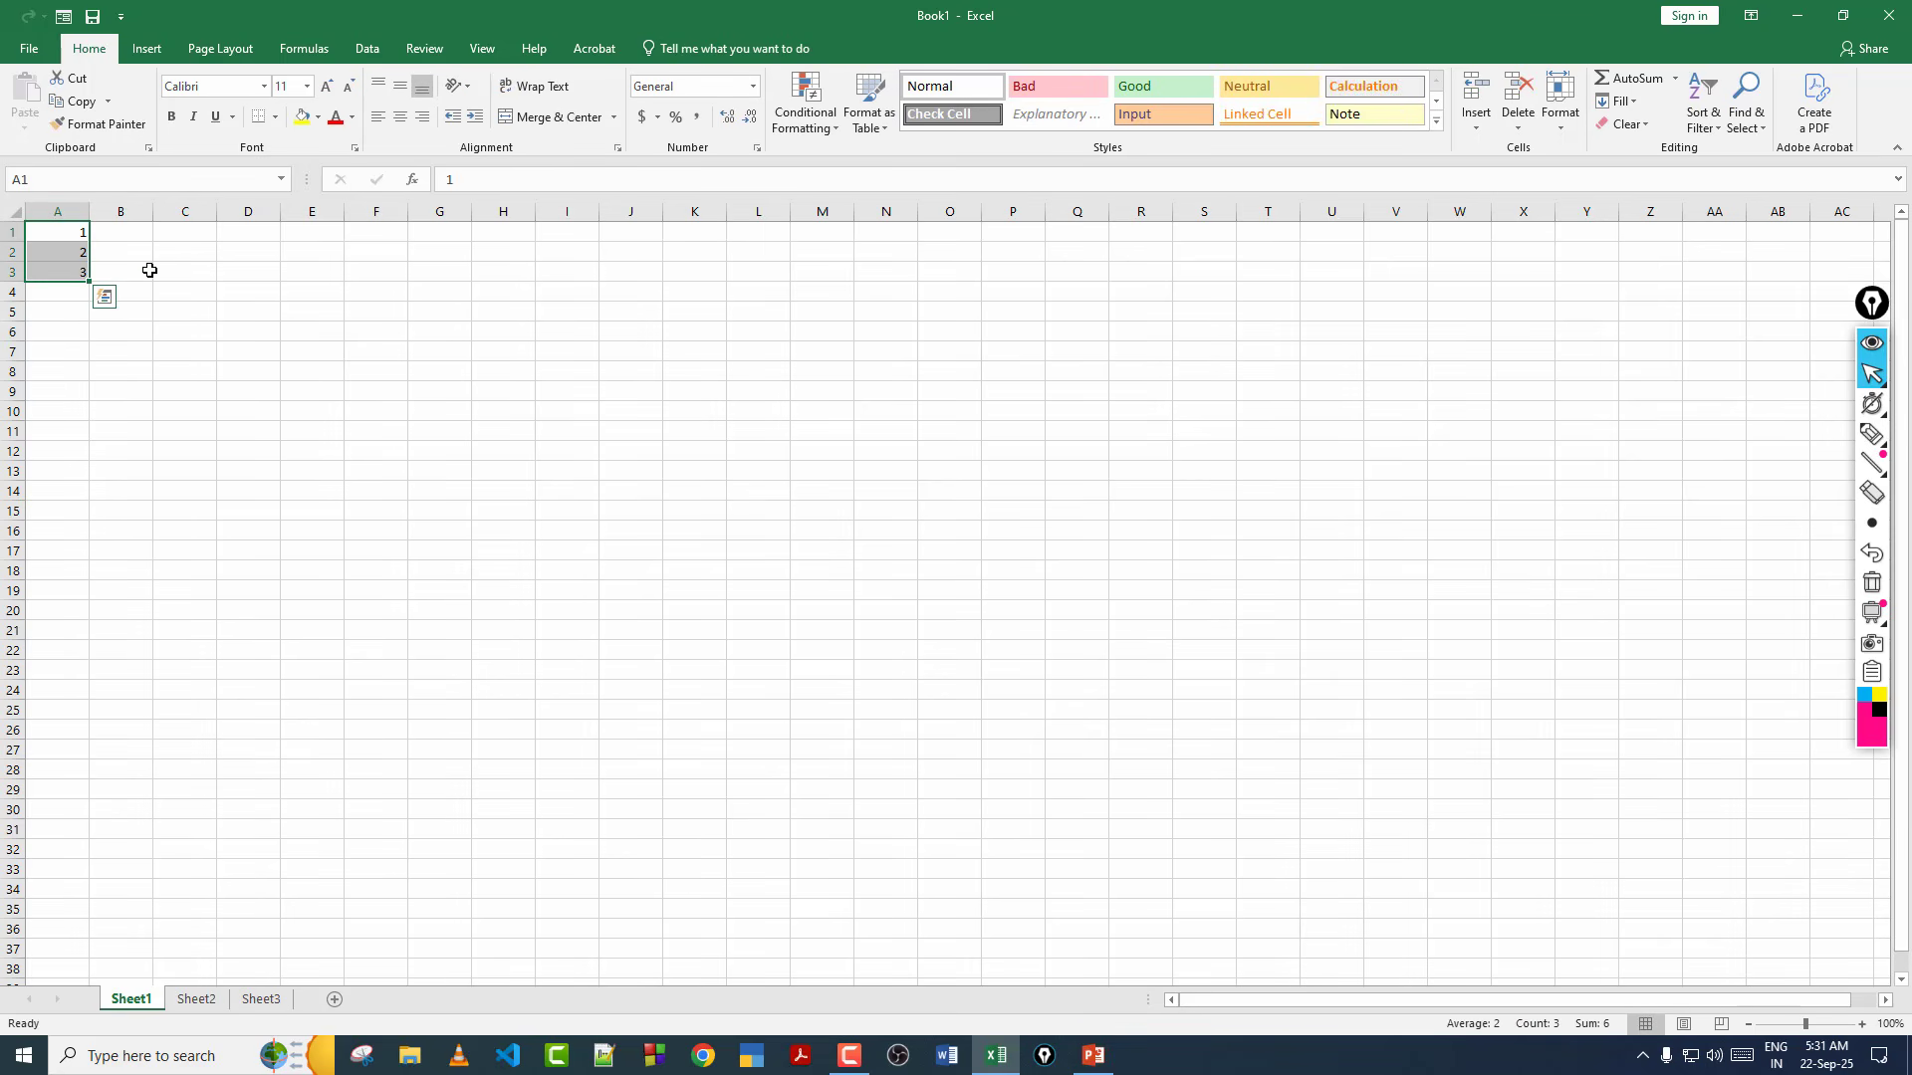
pyautogui.click(197, 331)
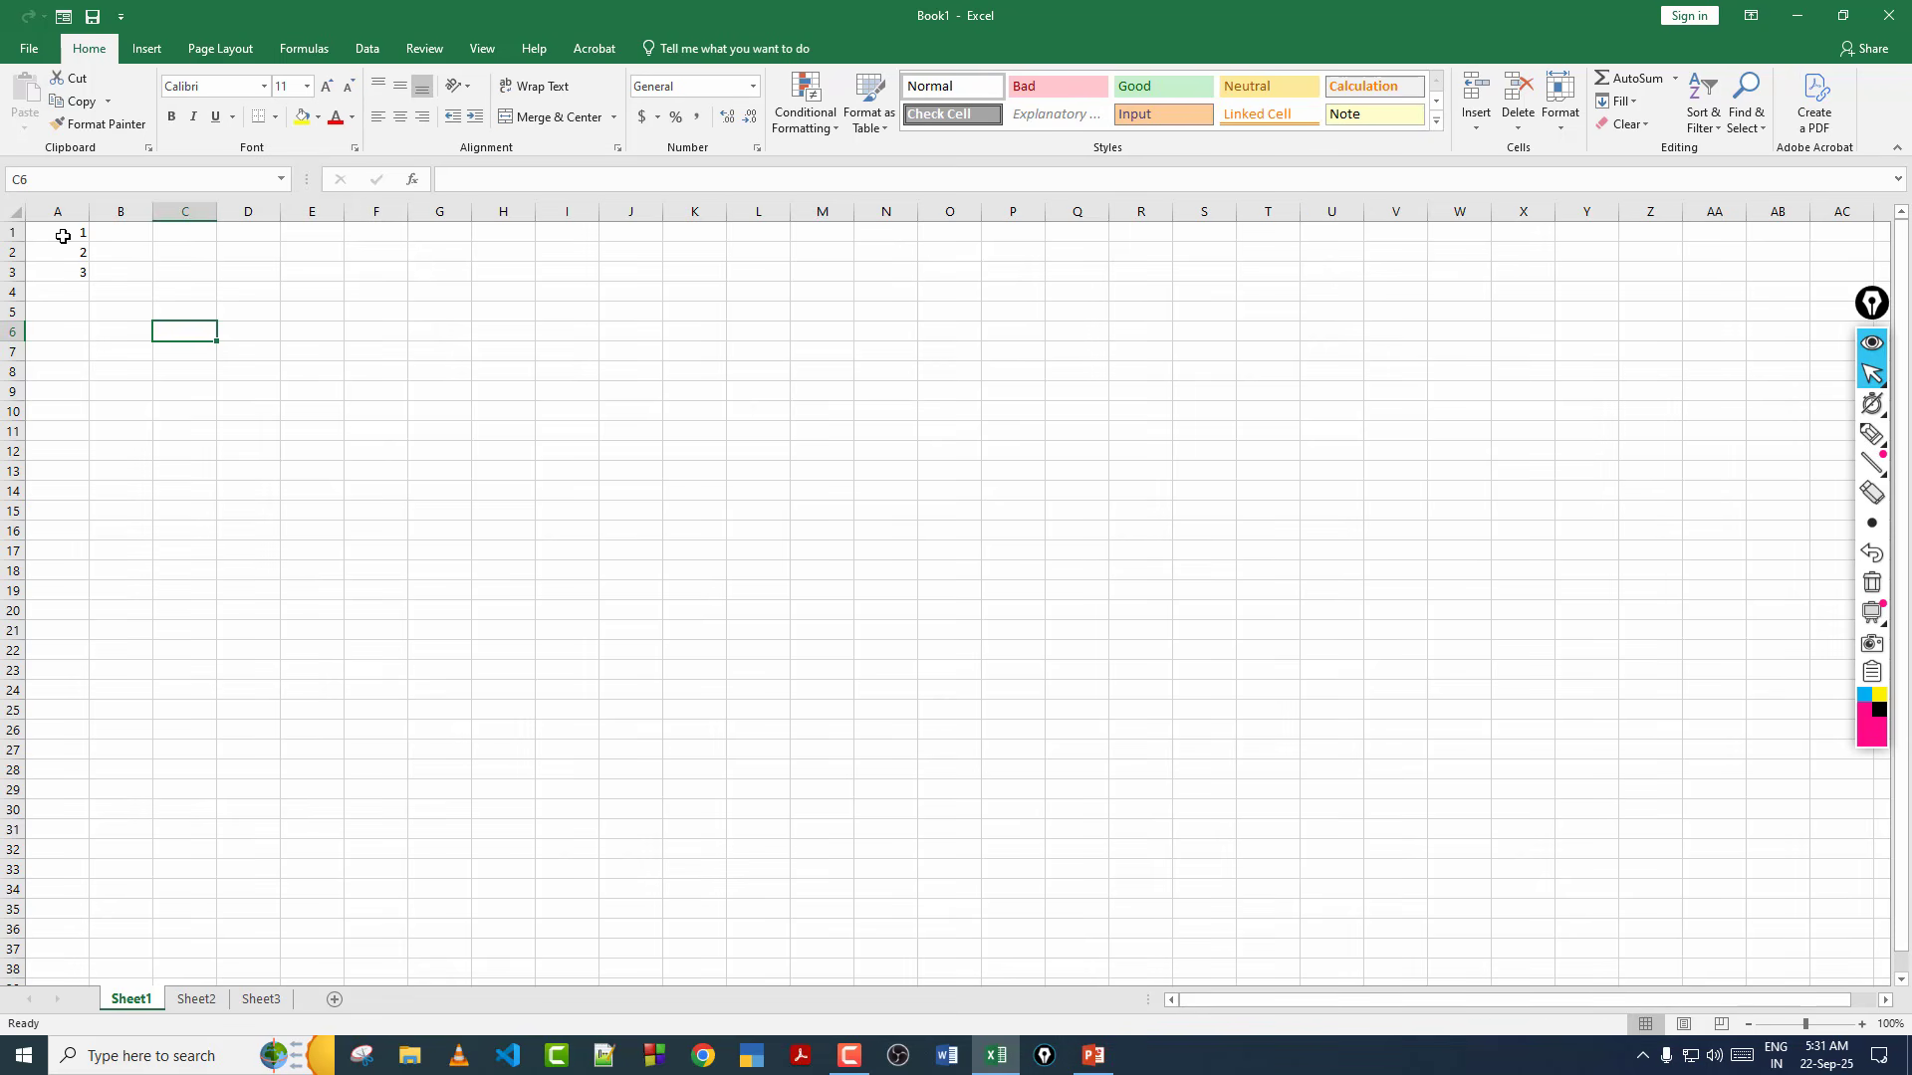
pyautogui.moveTo(63, 232); pyautogui.dragTo(83, 280)
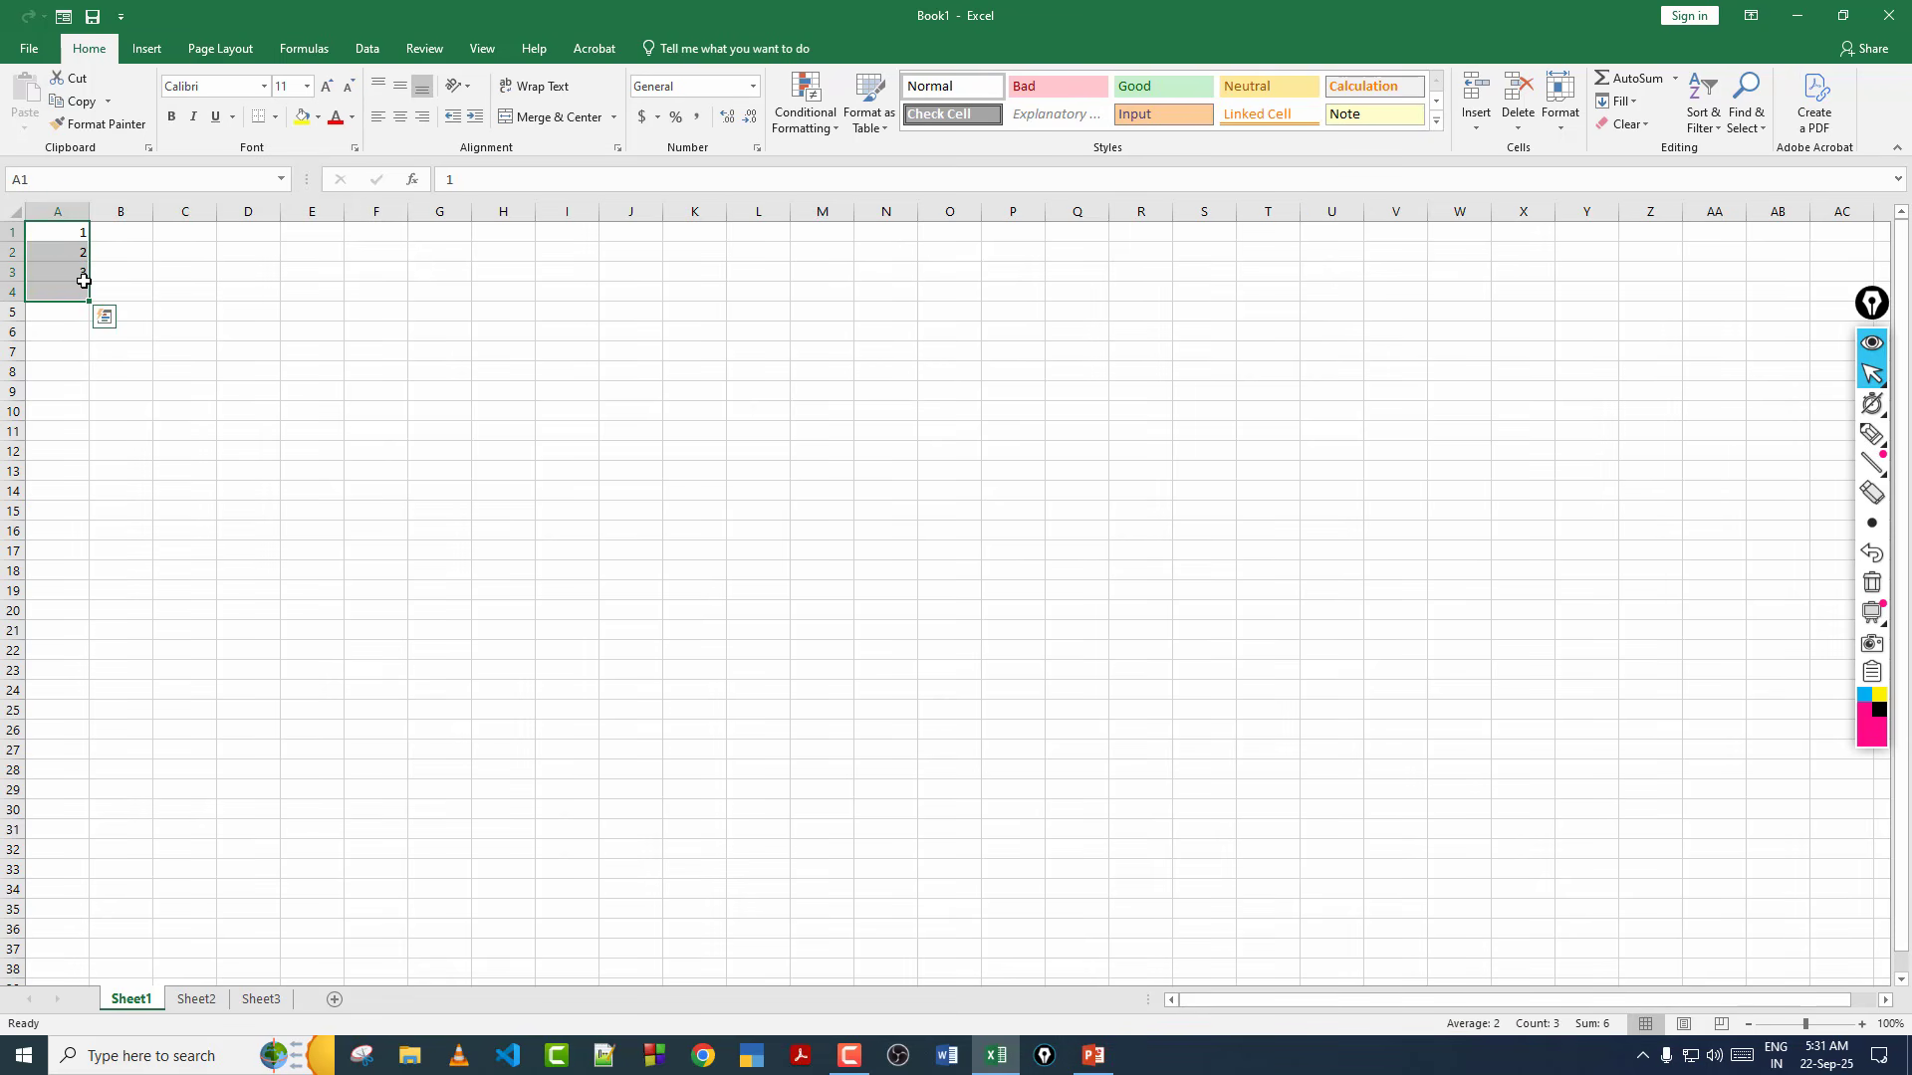
pyautogui.press('Delete')
# Enter the number 1 in cell A1.
pyautogui.click(123, 283)
pyautogui.click(86, 234)
pyautogui.write('1')
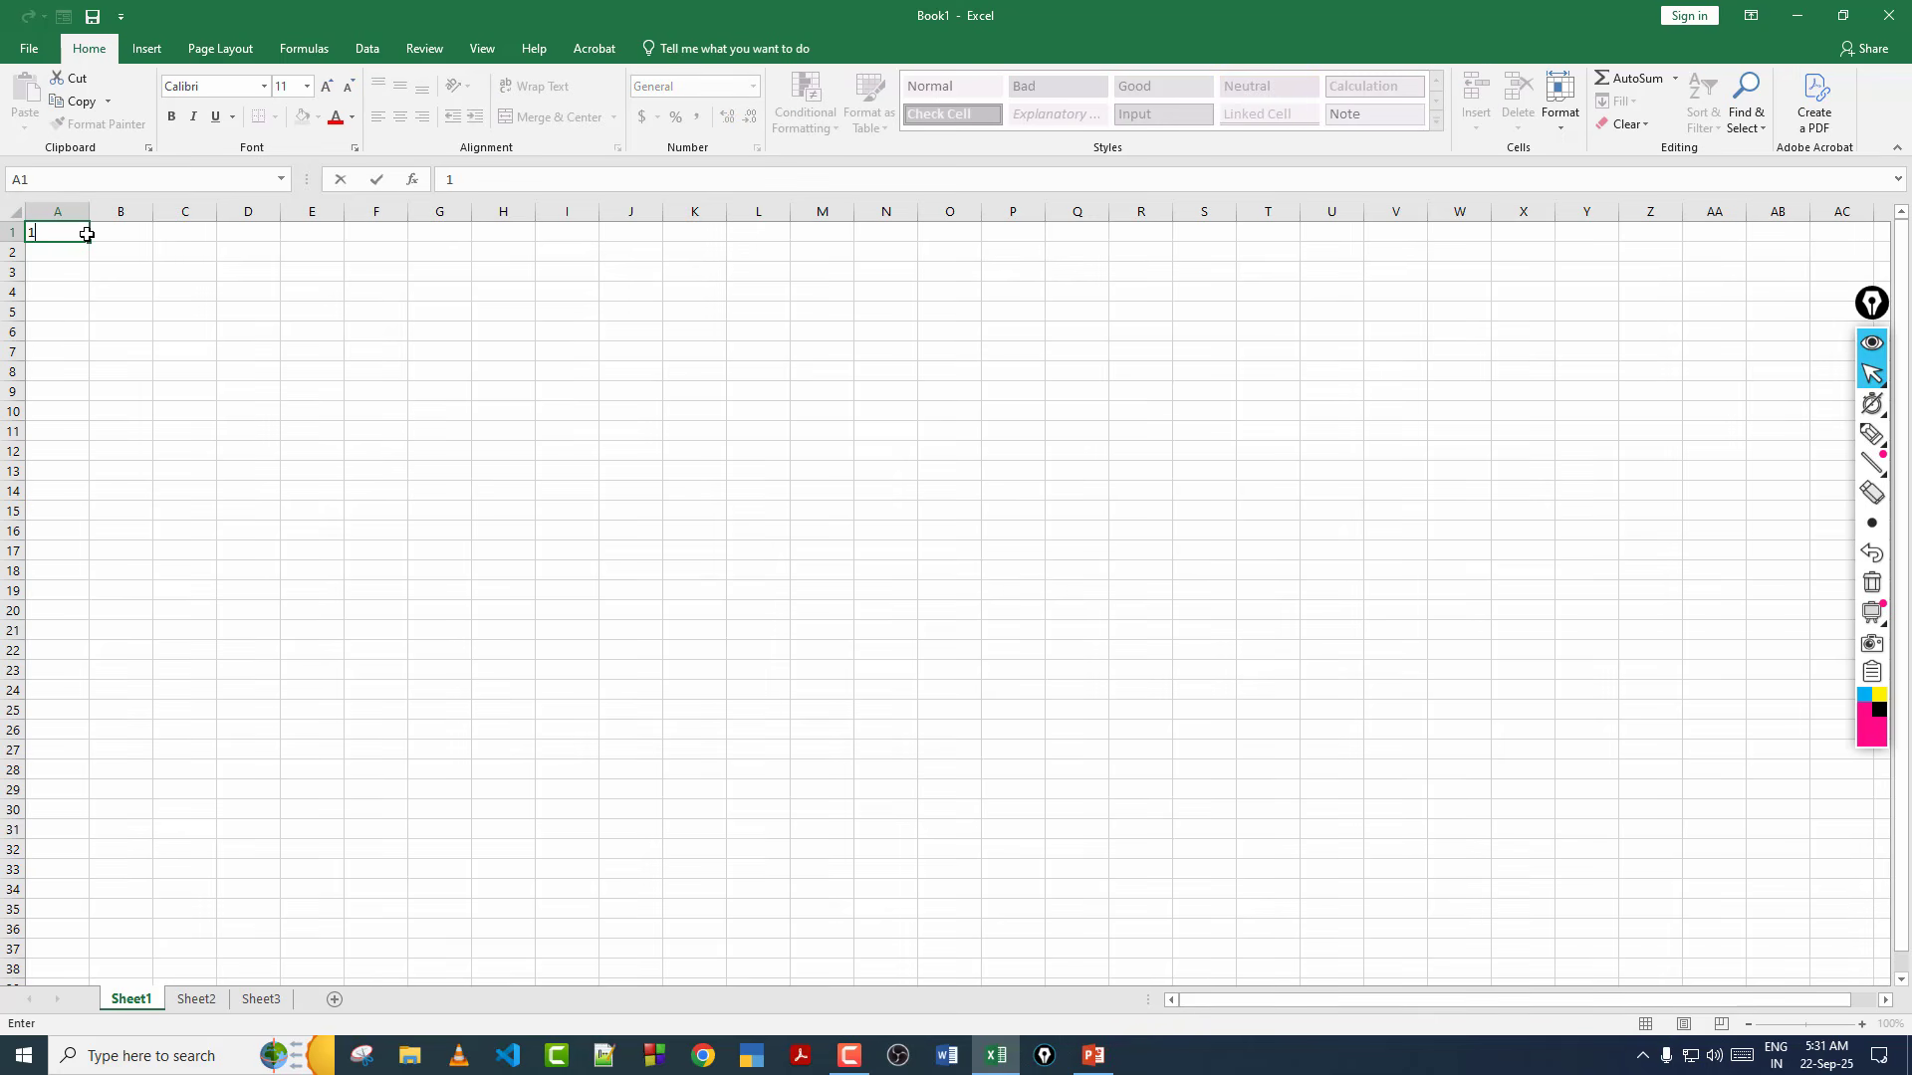
pyautogui.press('Return')
# Select cell A1 and set the worksheet zoom to 190%.
pyautogui.click(69, 235)
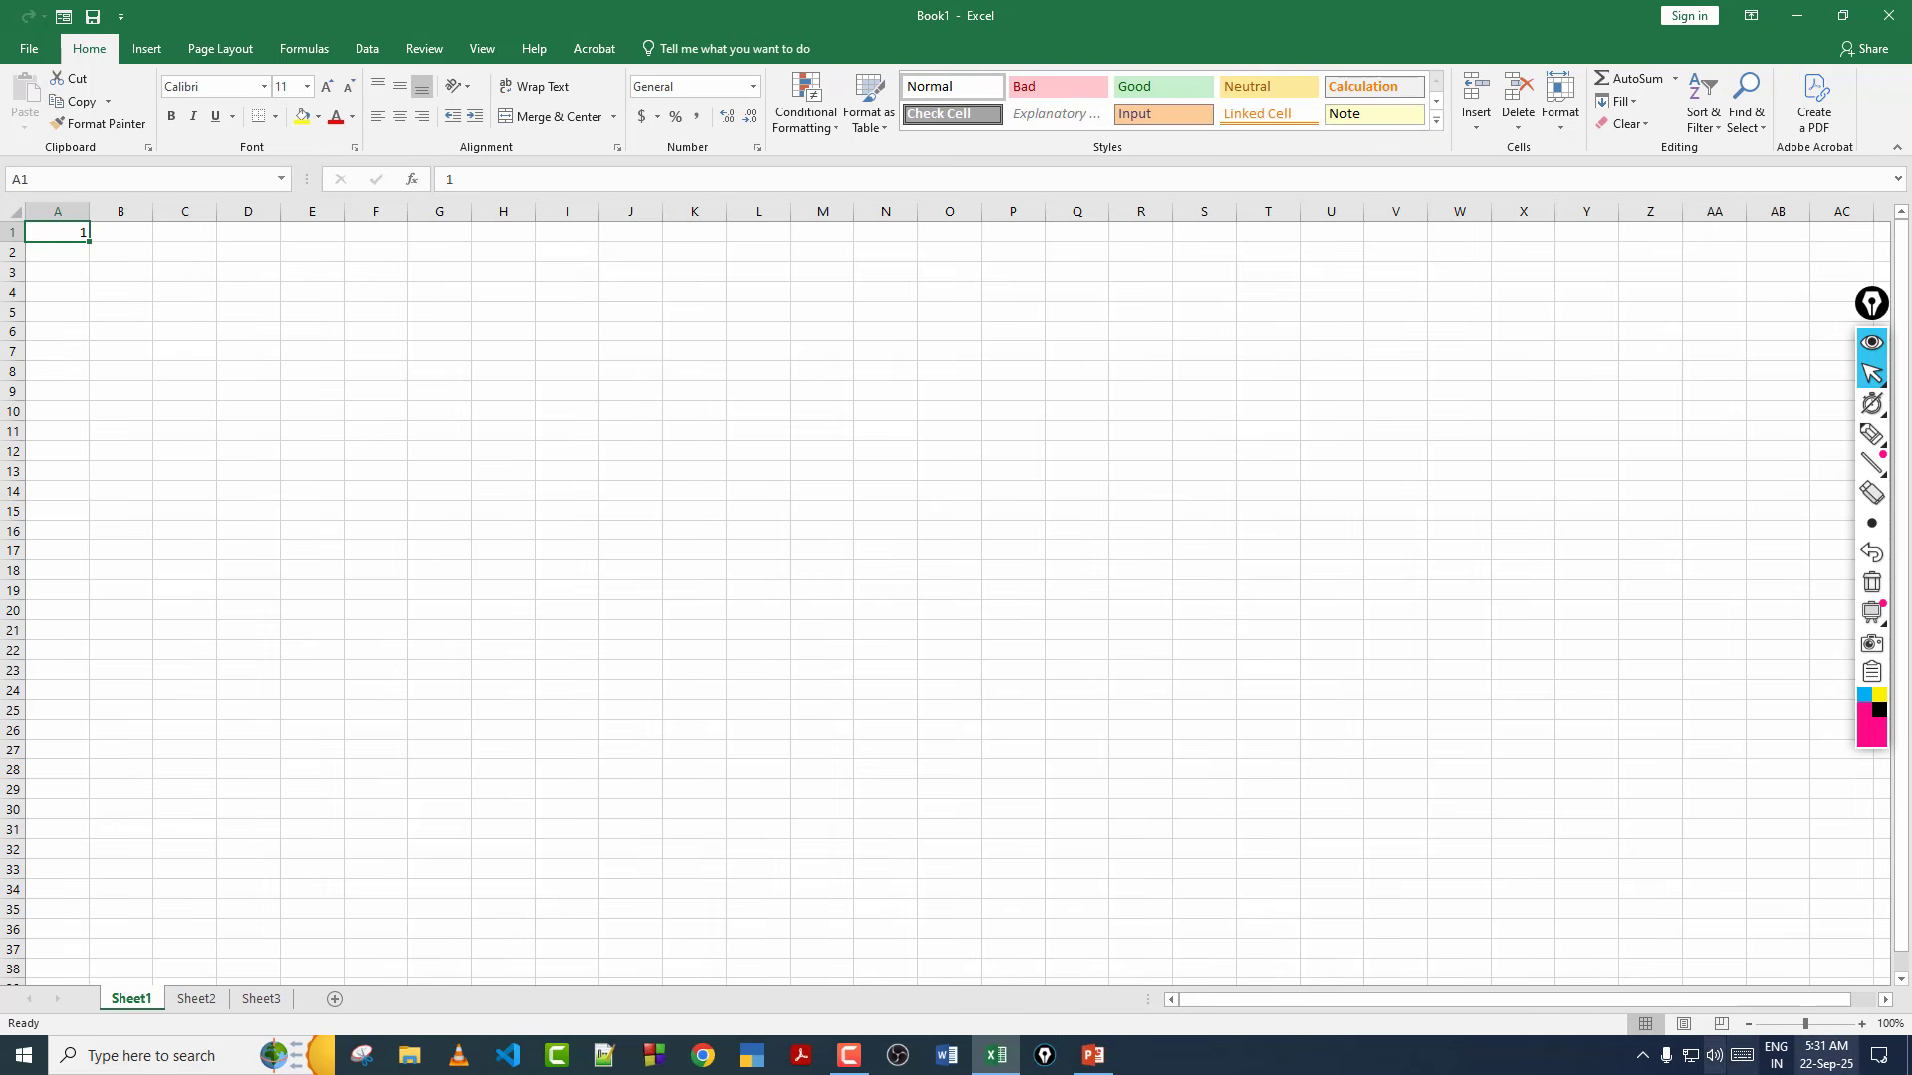
pyautogui.moveTo(1809, 1030); pyautogui.dragTo(1822, 1034)
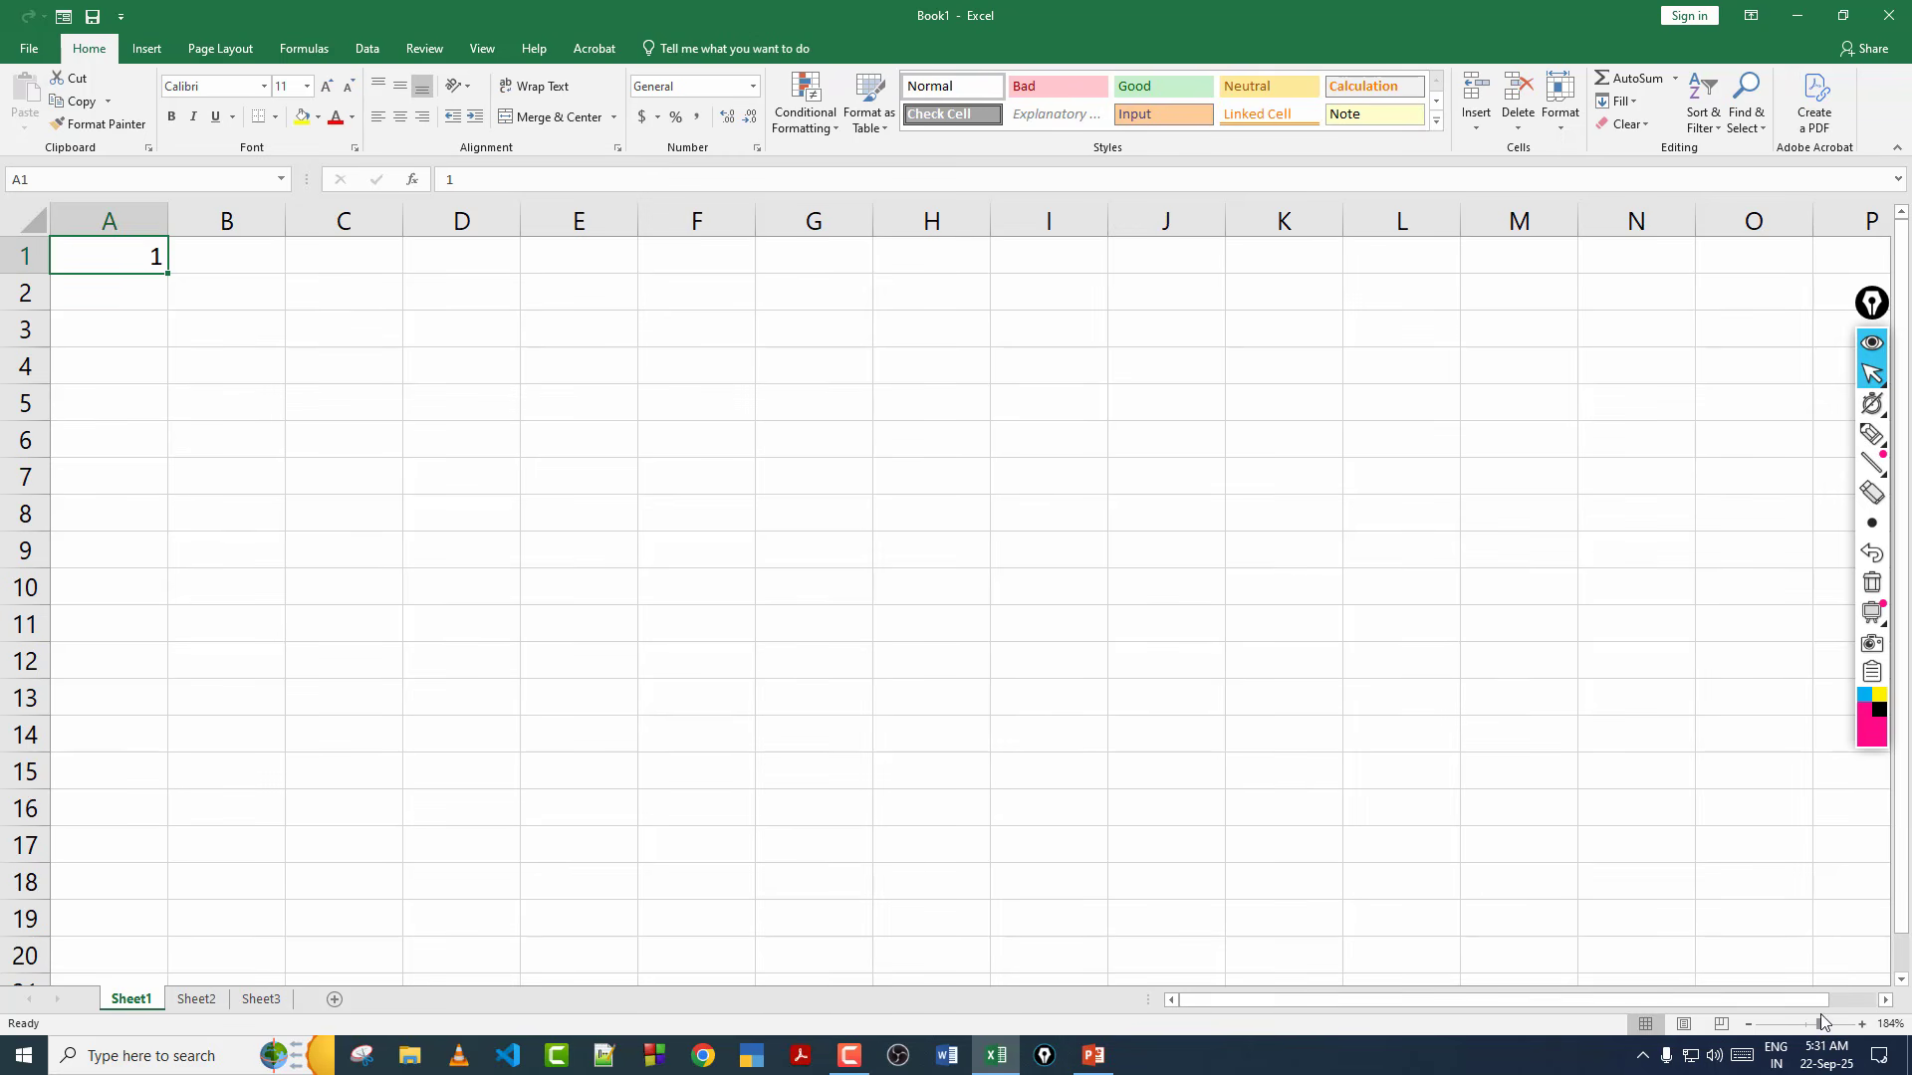
pyautogui.click(1862, 1024)
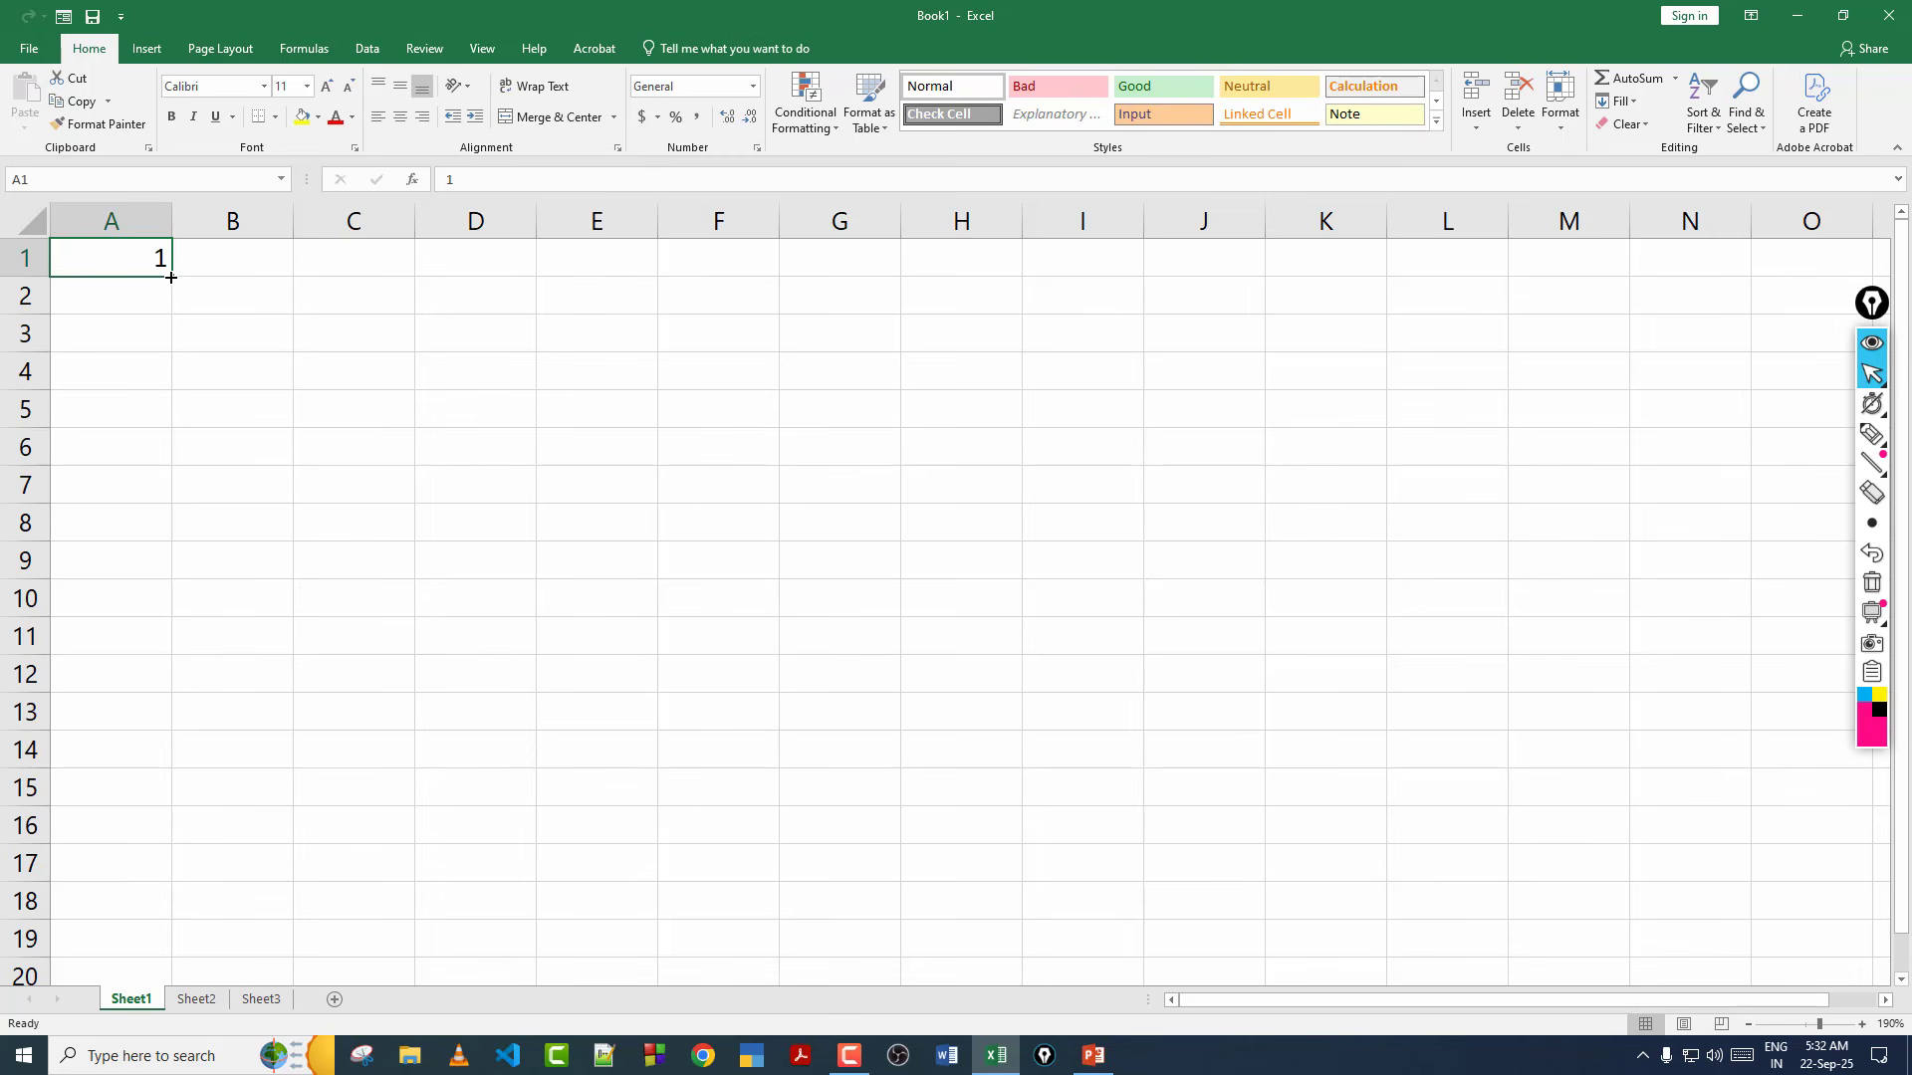
# Fill the value of A1 down to A15 with the fill handle, and undo the fill.
pyautogui.moveTo(173, 279); pyautogui.dragTo(155, 794)
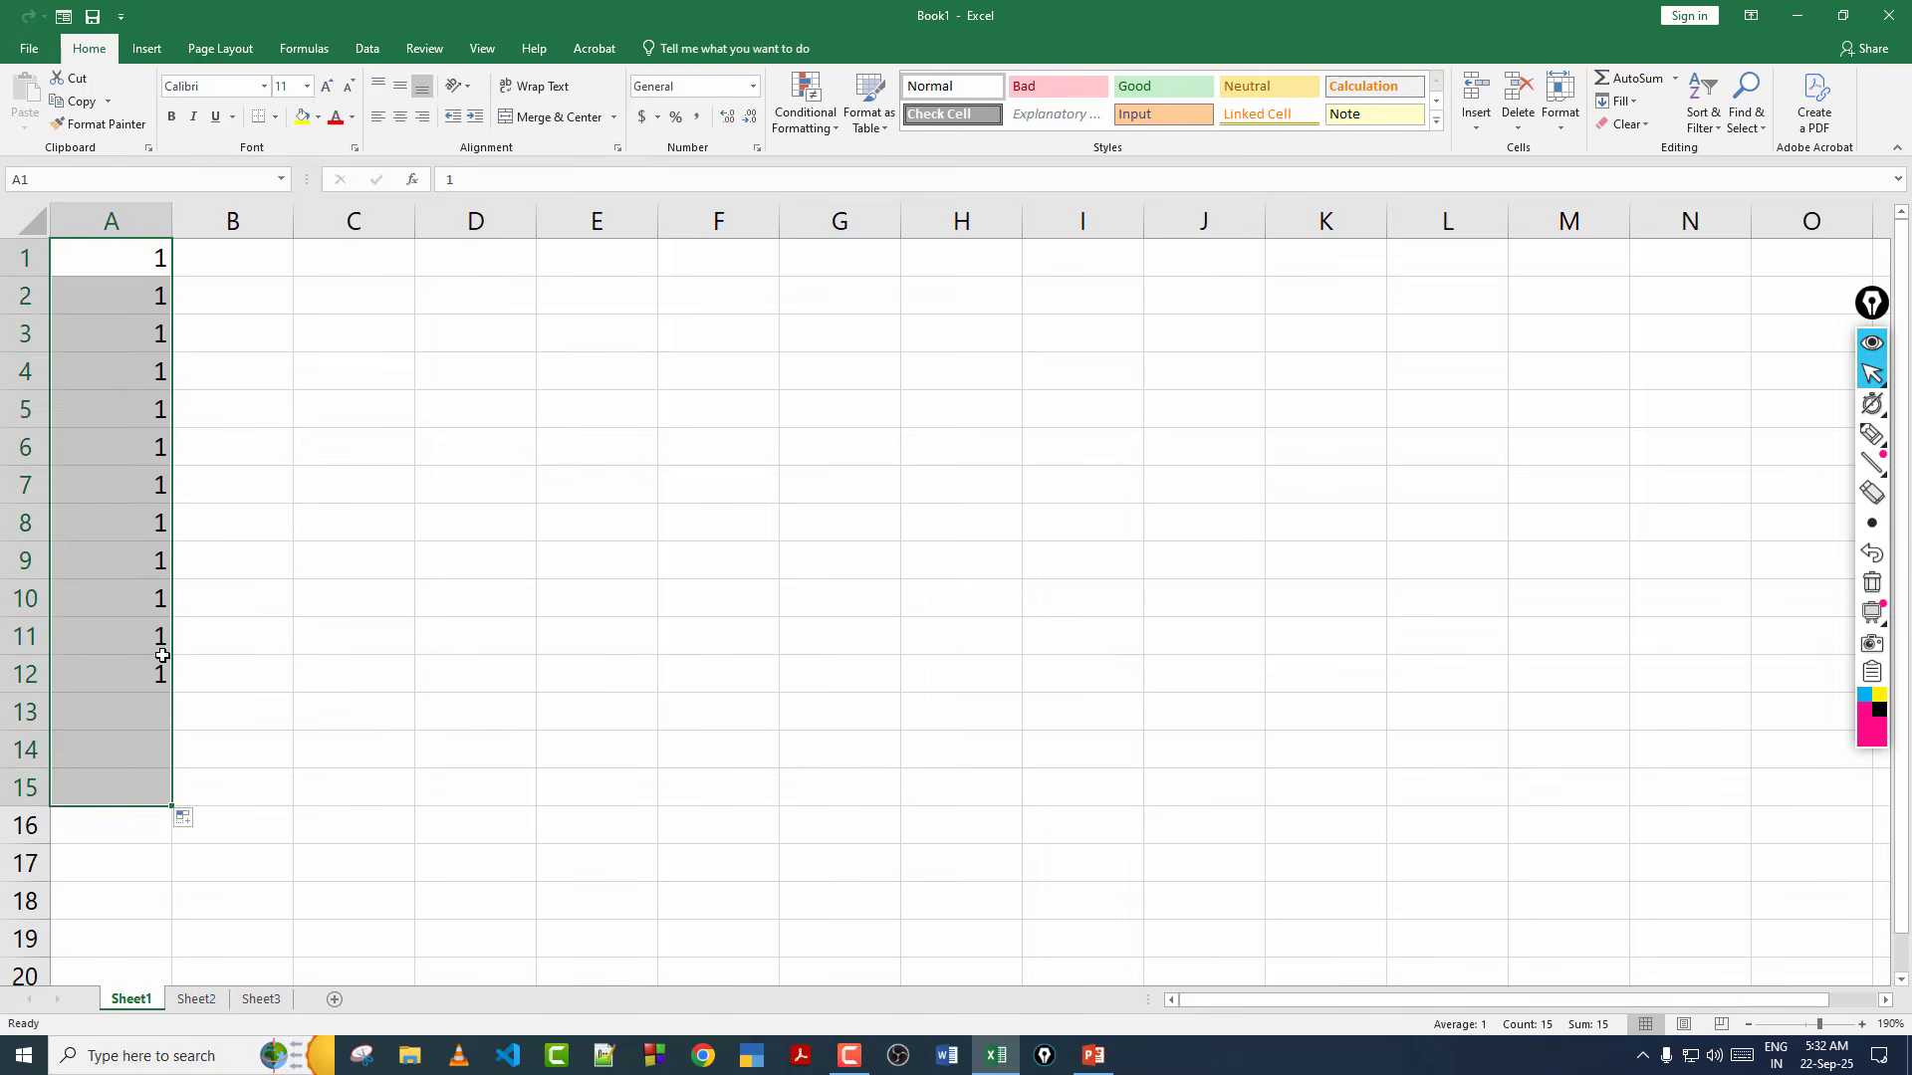
pyautogui.click(218, 557)
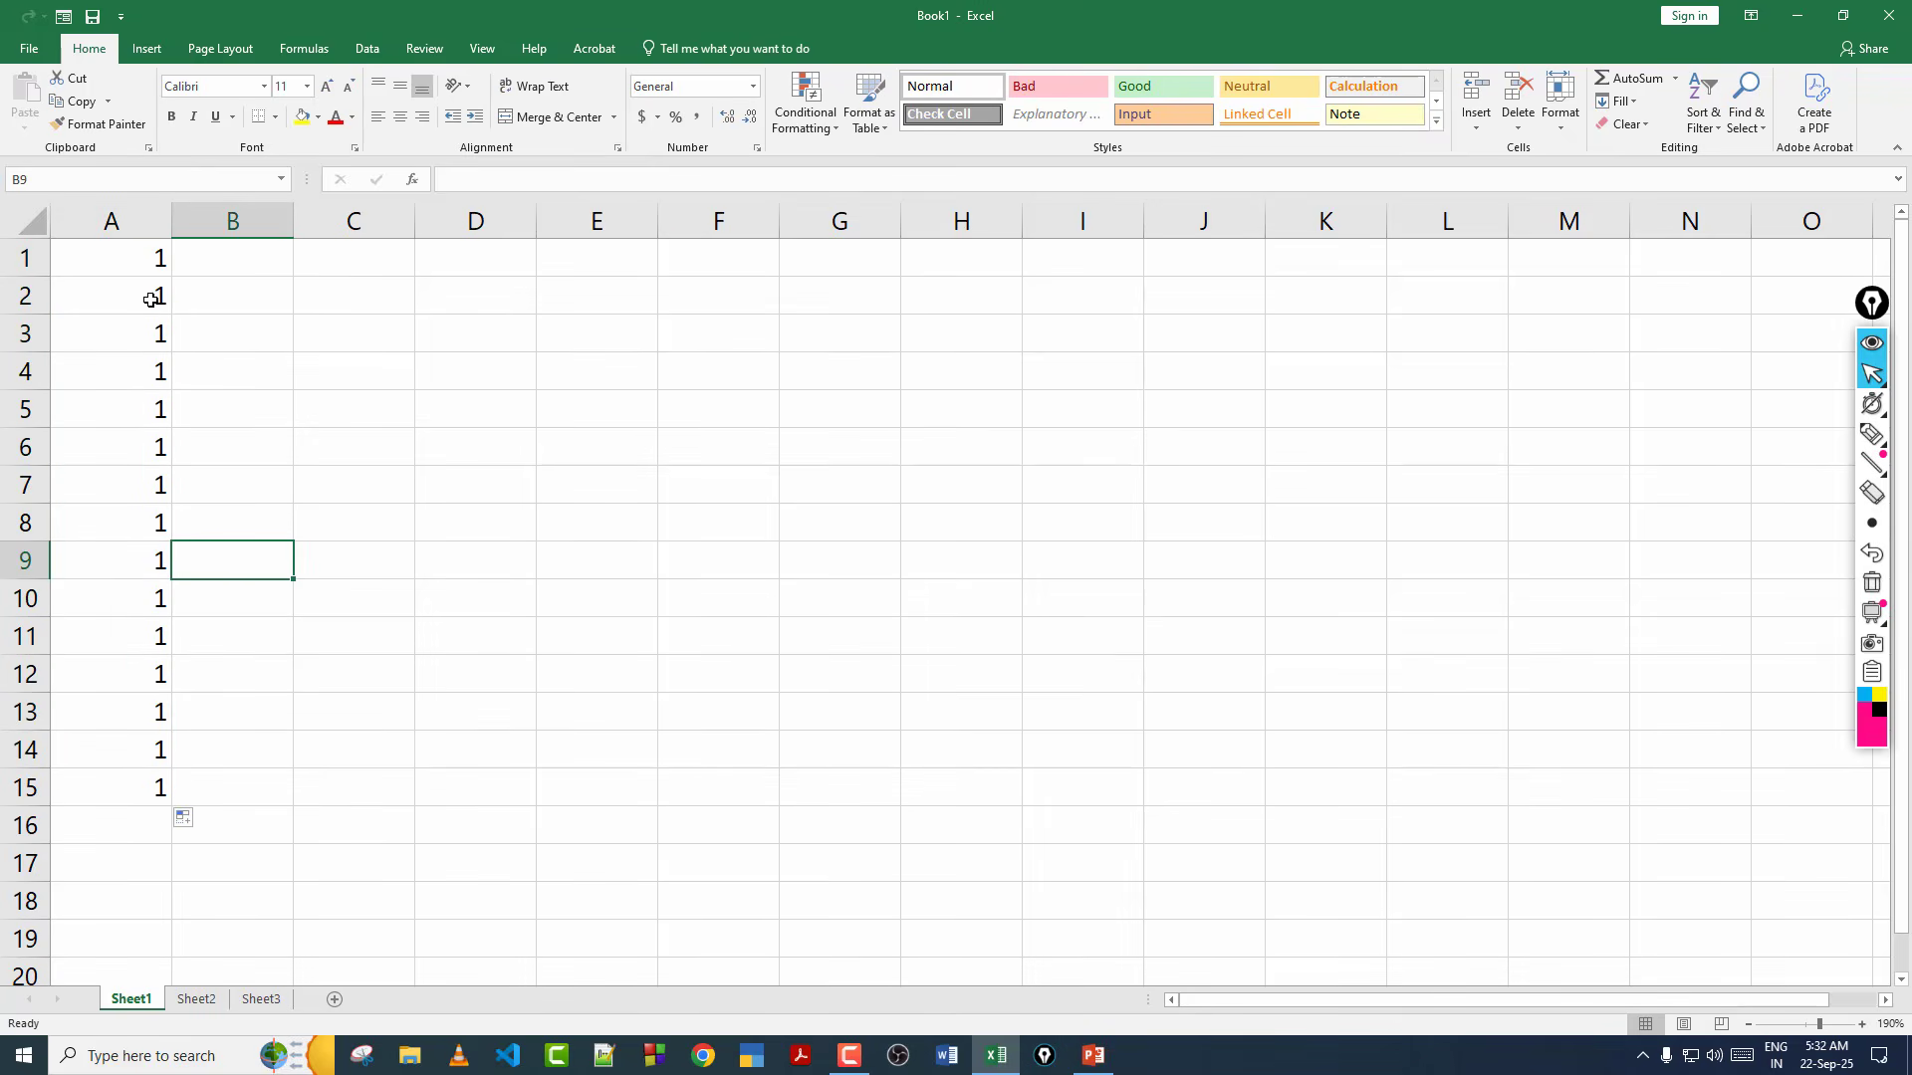
pyautogui.hotkey('ctrl', 'z')
pyautogui.click(221, 367)
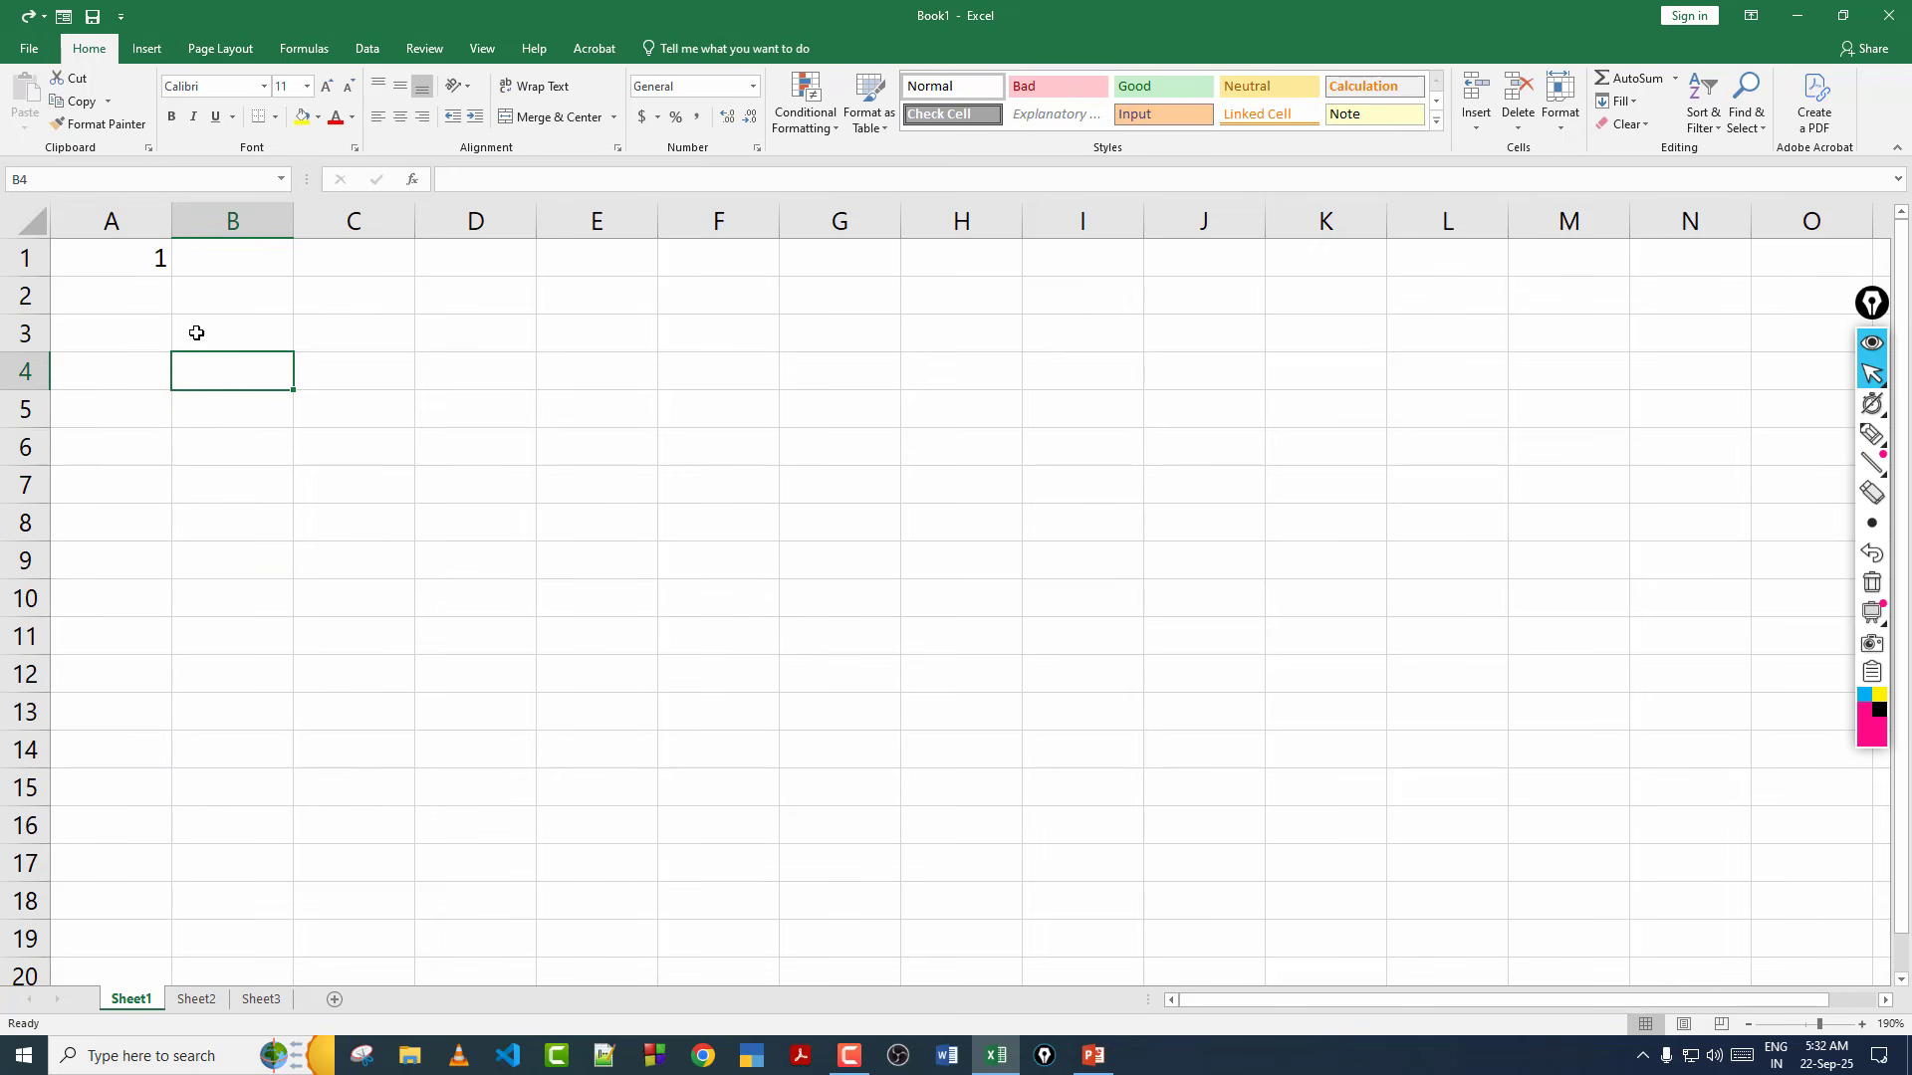
# Enter the number 2 in cell A2, below the 1.
pyautogui.click(146, 258)
pyautogui.click(144, 297)
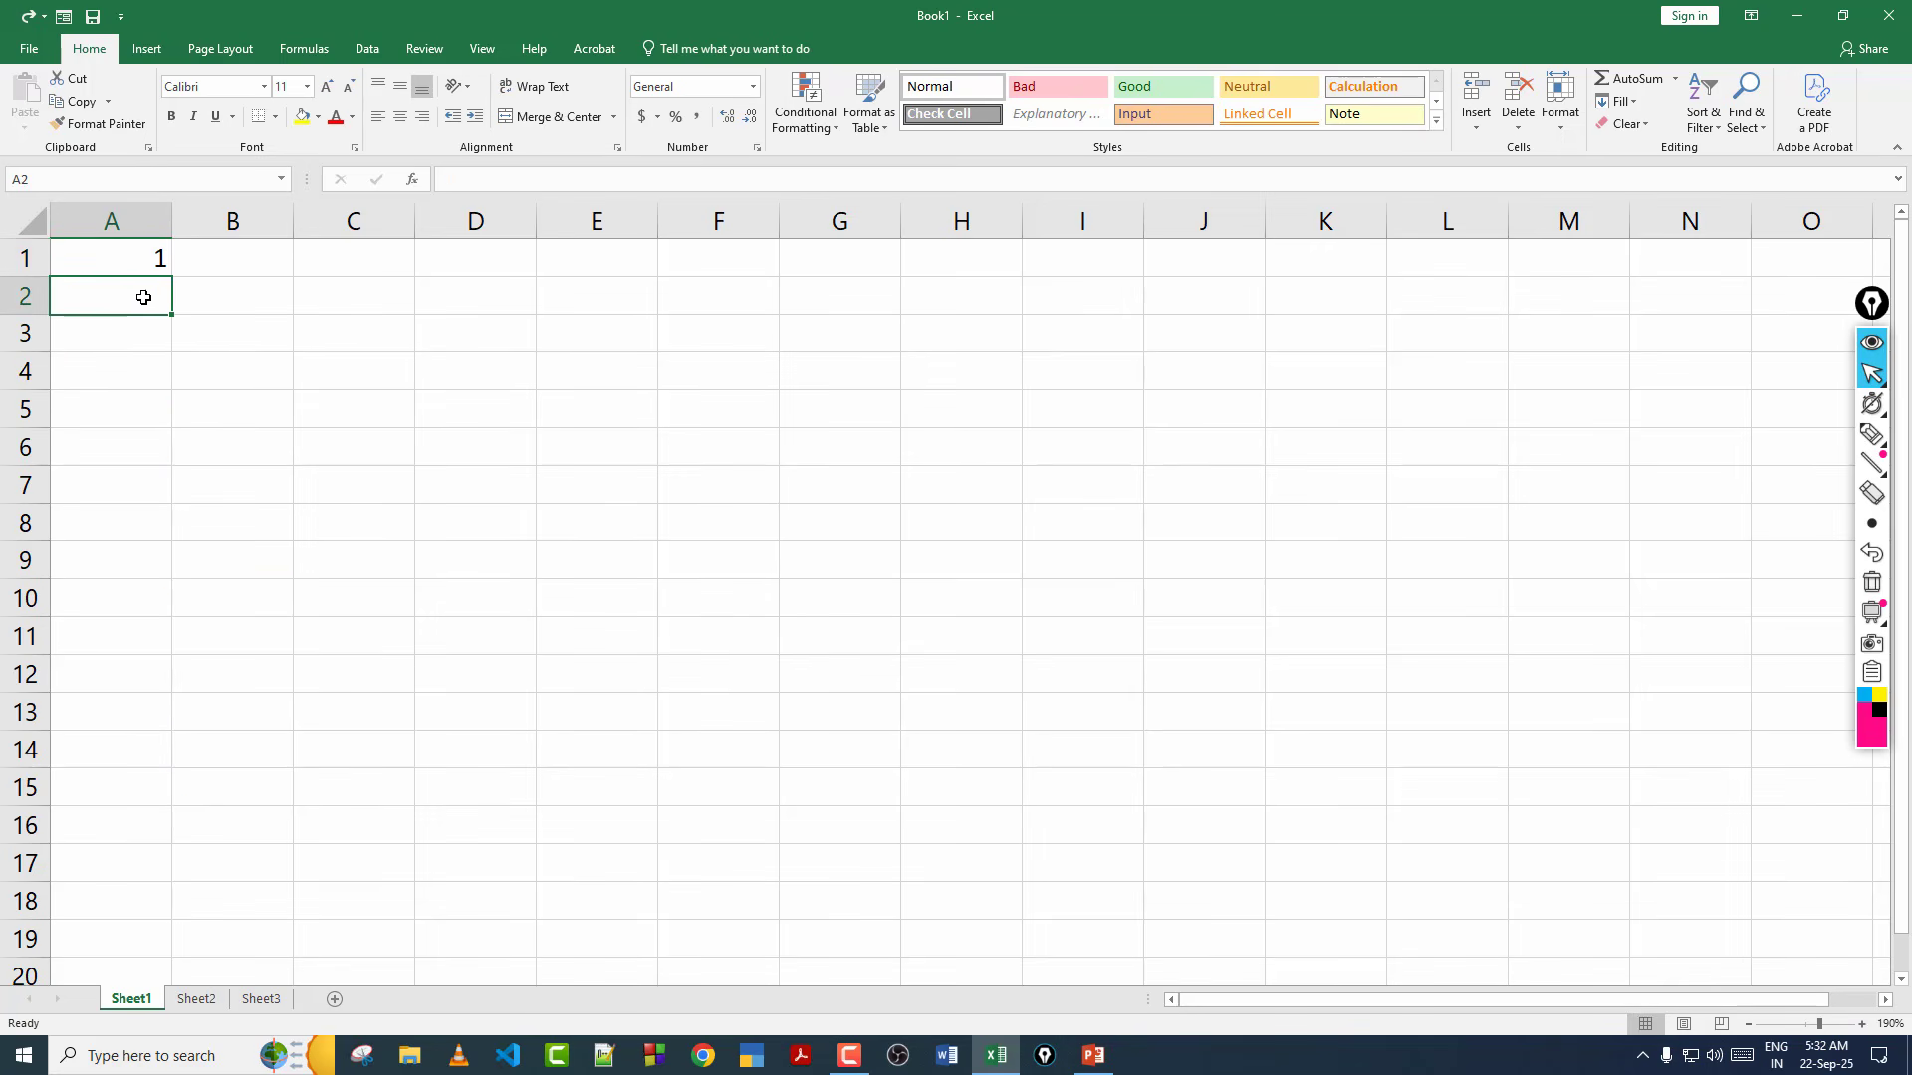
pyautogui.write('2')
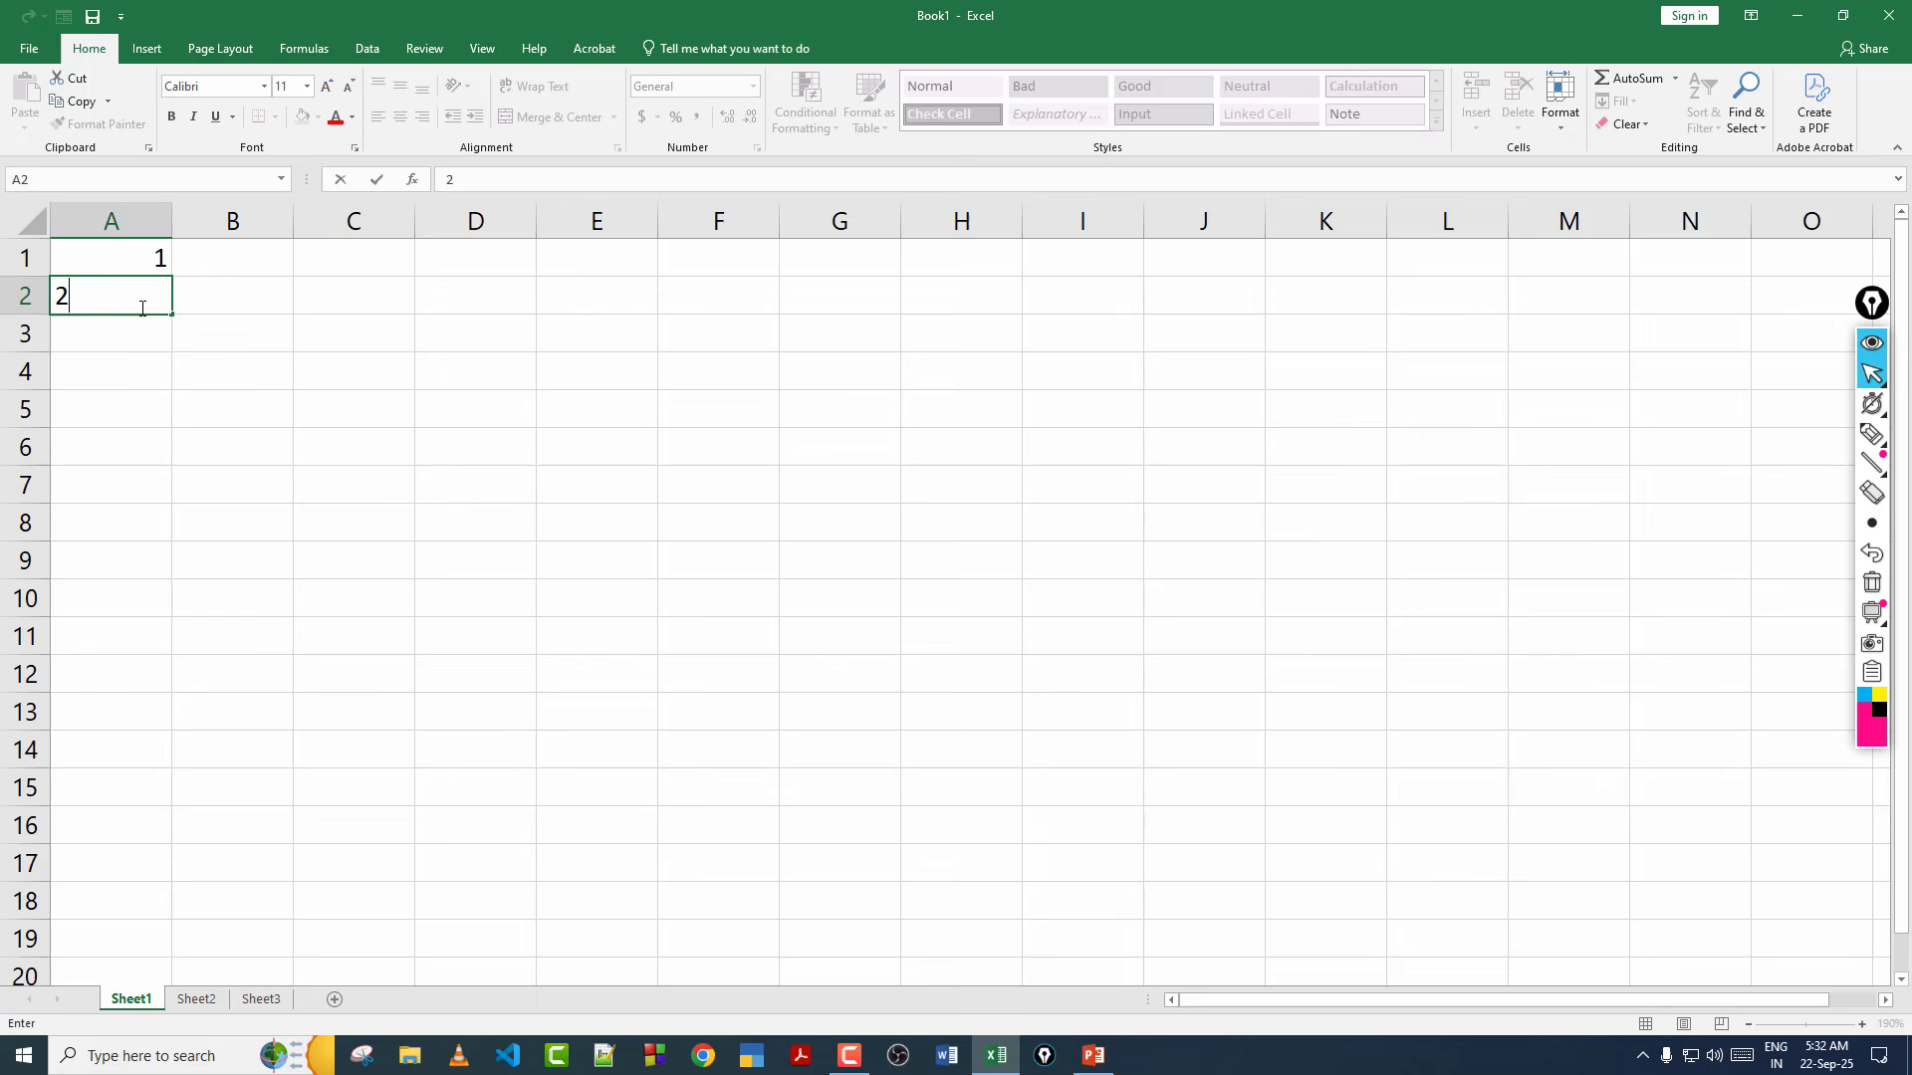
pyautogui.click(205, 376)
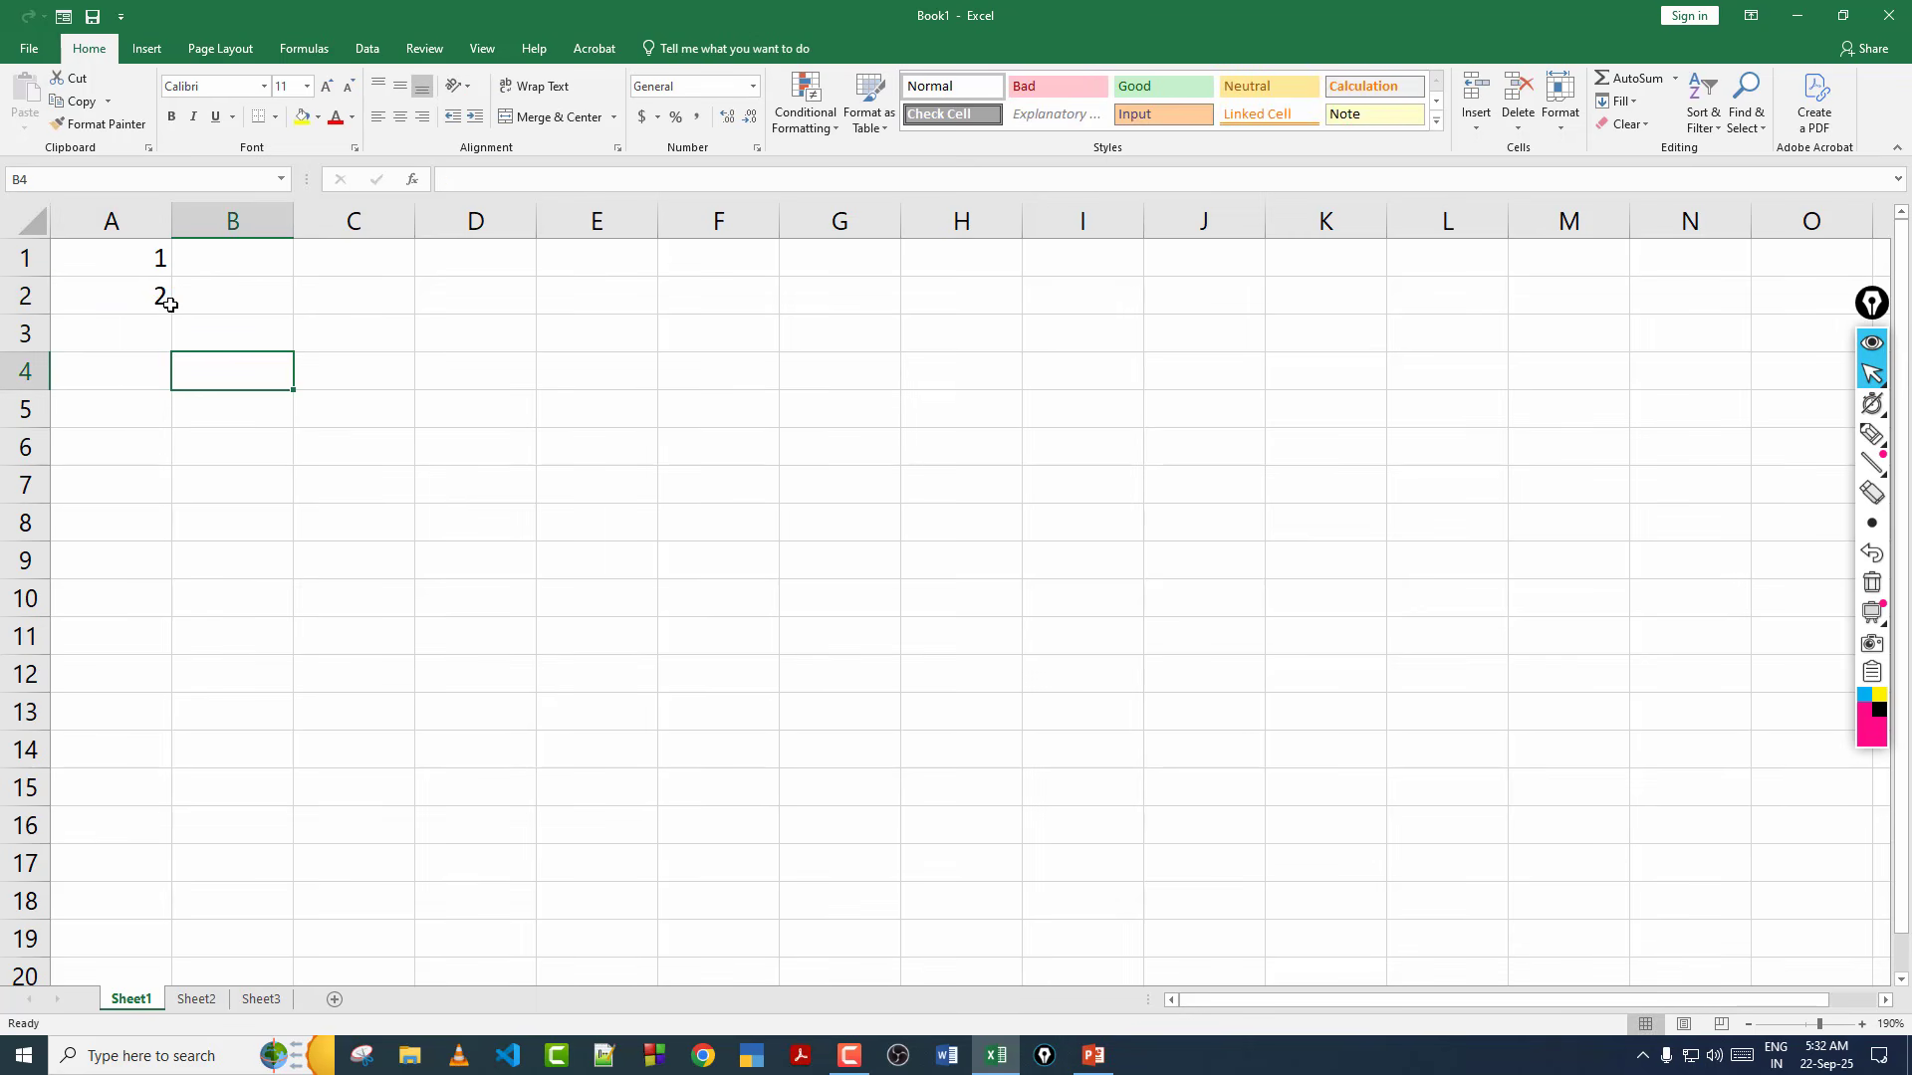
# Extend the number series from cells A1:A2 down to A16 with the fill handle.
pyautogui.moveTo(143, 262); pyautogui.dragTo(153, 295)
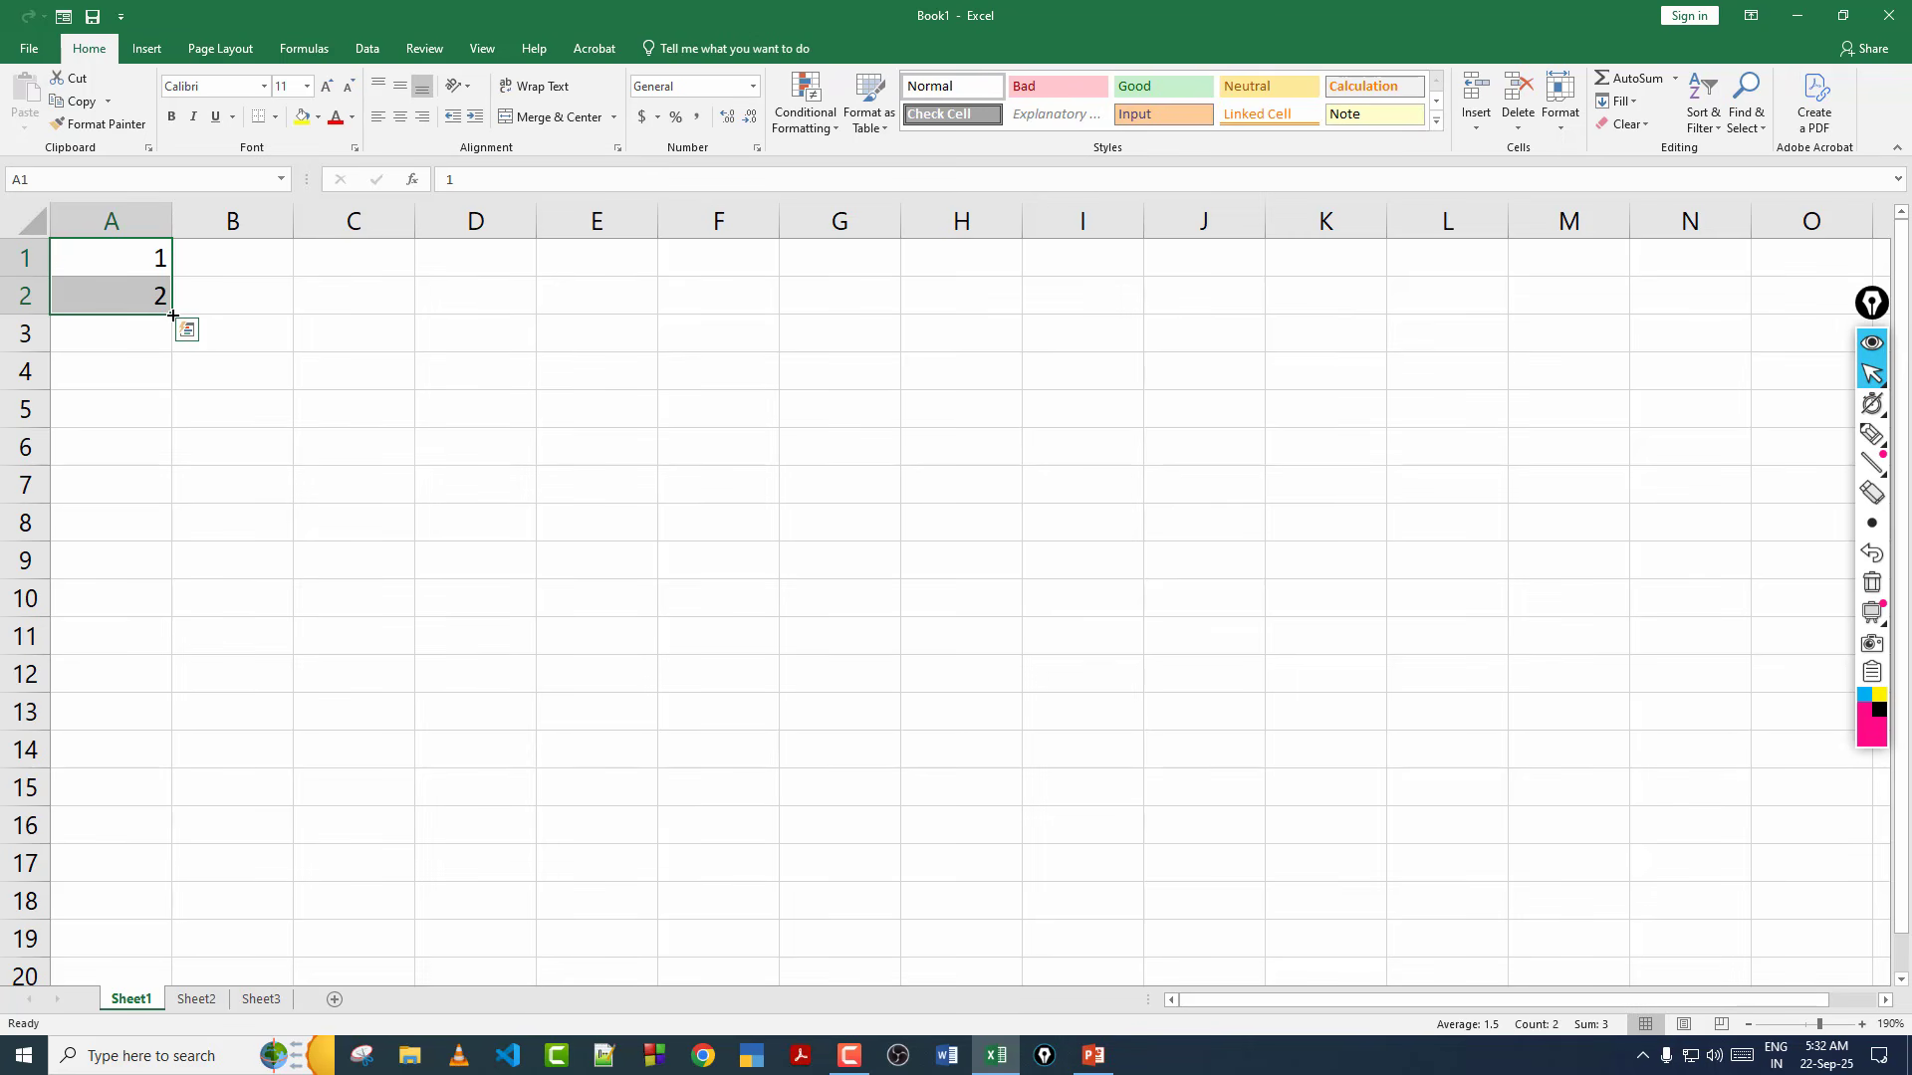
pyautogui.moveTo(173, 315); pyautogui.dragTo(189, 862)
pyautogui.click(232, 748)
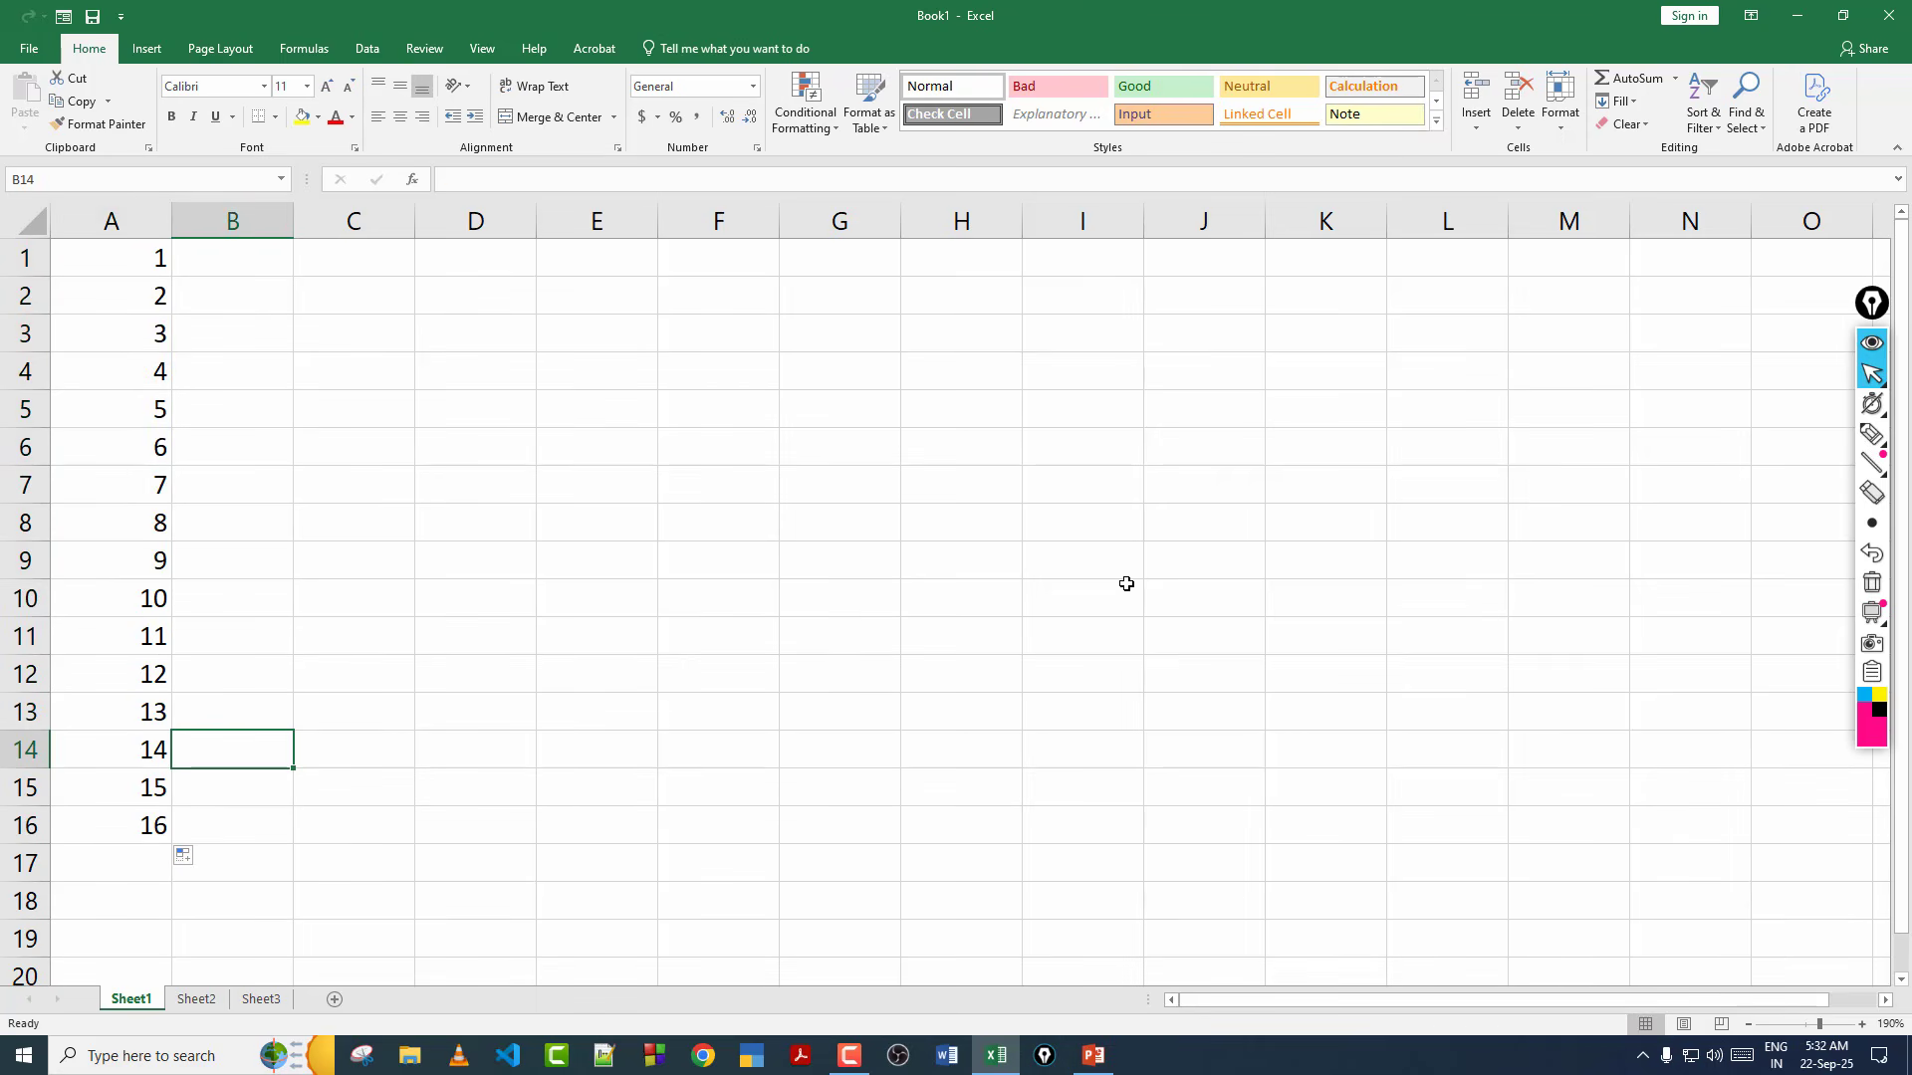
# Underline cells B1 and B2 with freehand pen strokes, and clear the annotations from the screen.
pyautogui.click(1872, 433)
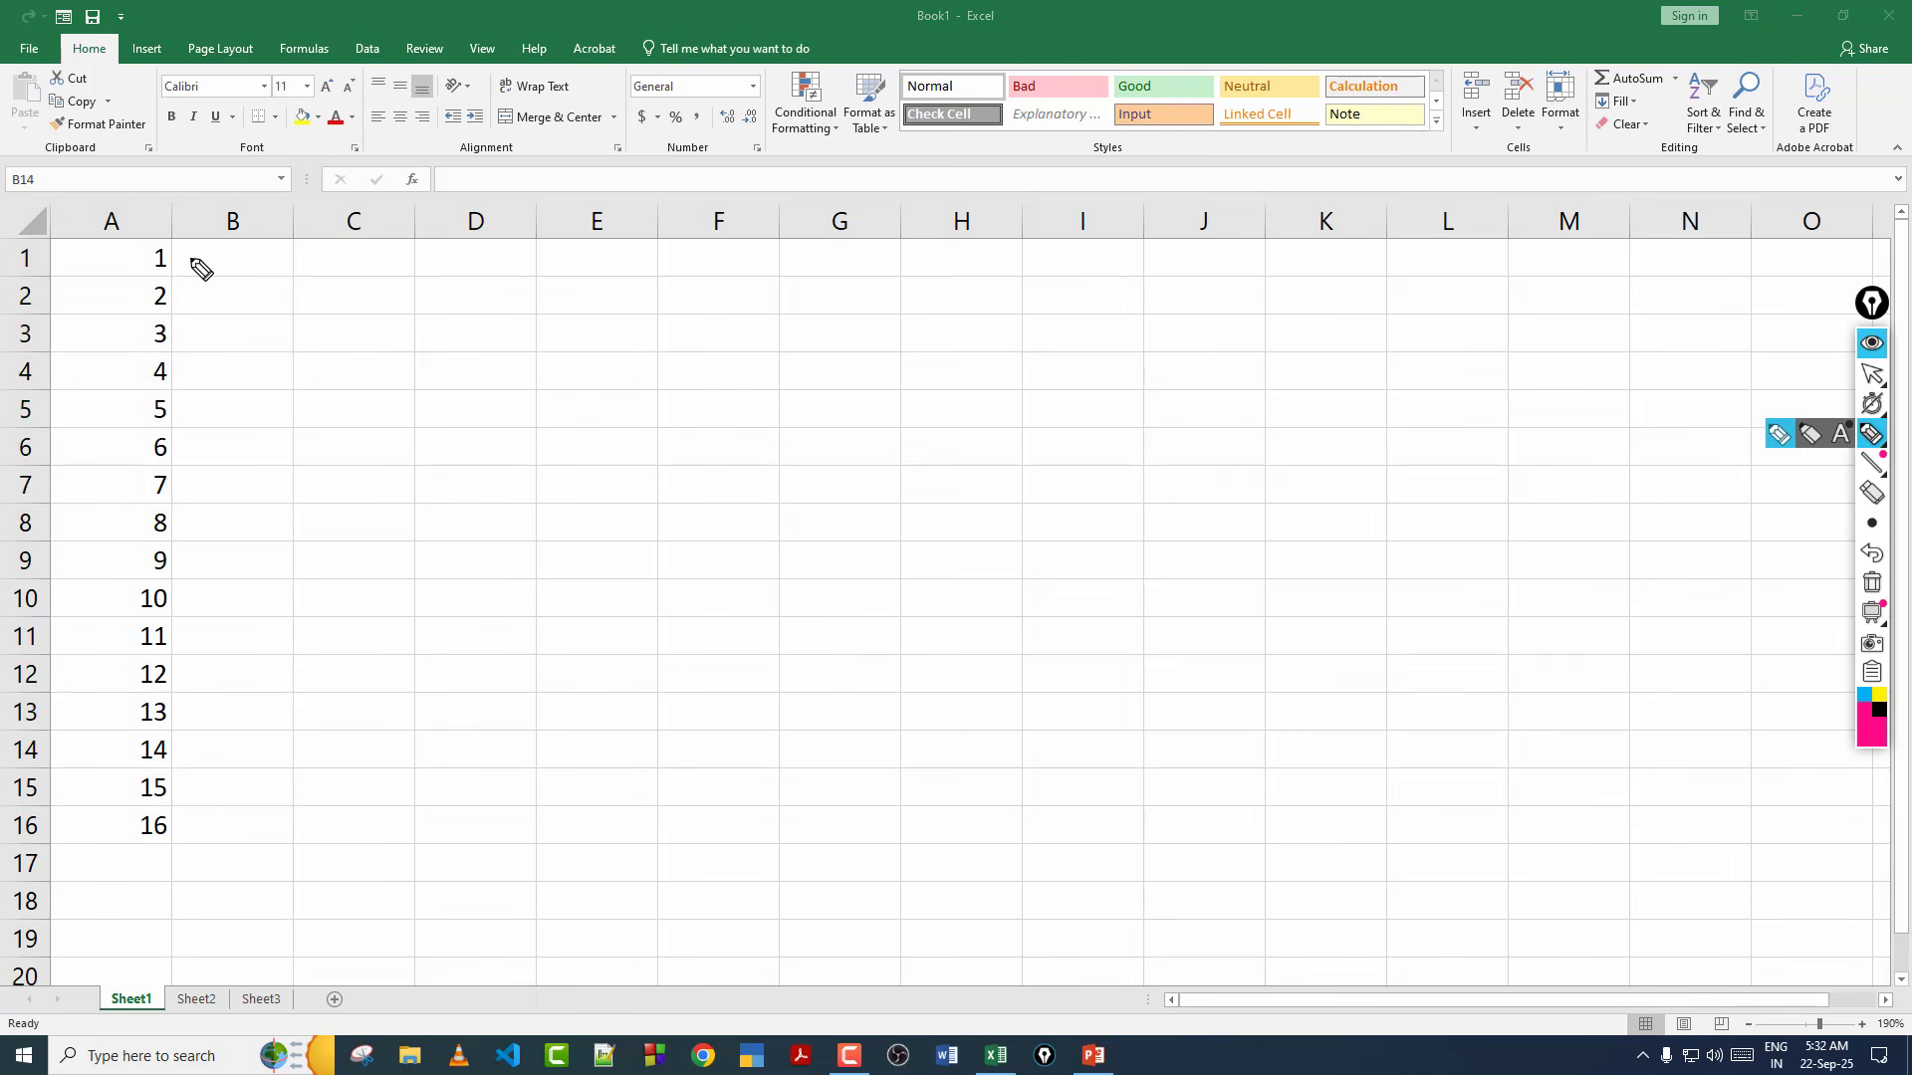
pyautogui.moveTo(180, 255)
pyautogui.mouseDown()
pyautogui.moveTo(259, 255)
pyautogui.moveTo(257, 300)
pyautogui.mouseUp()
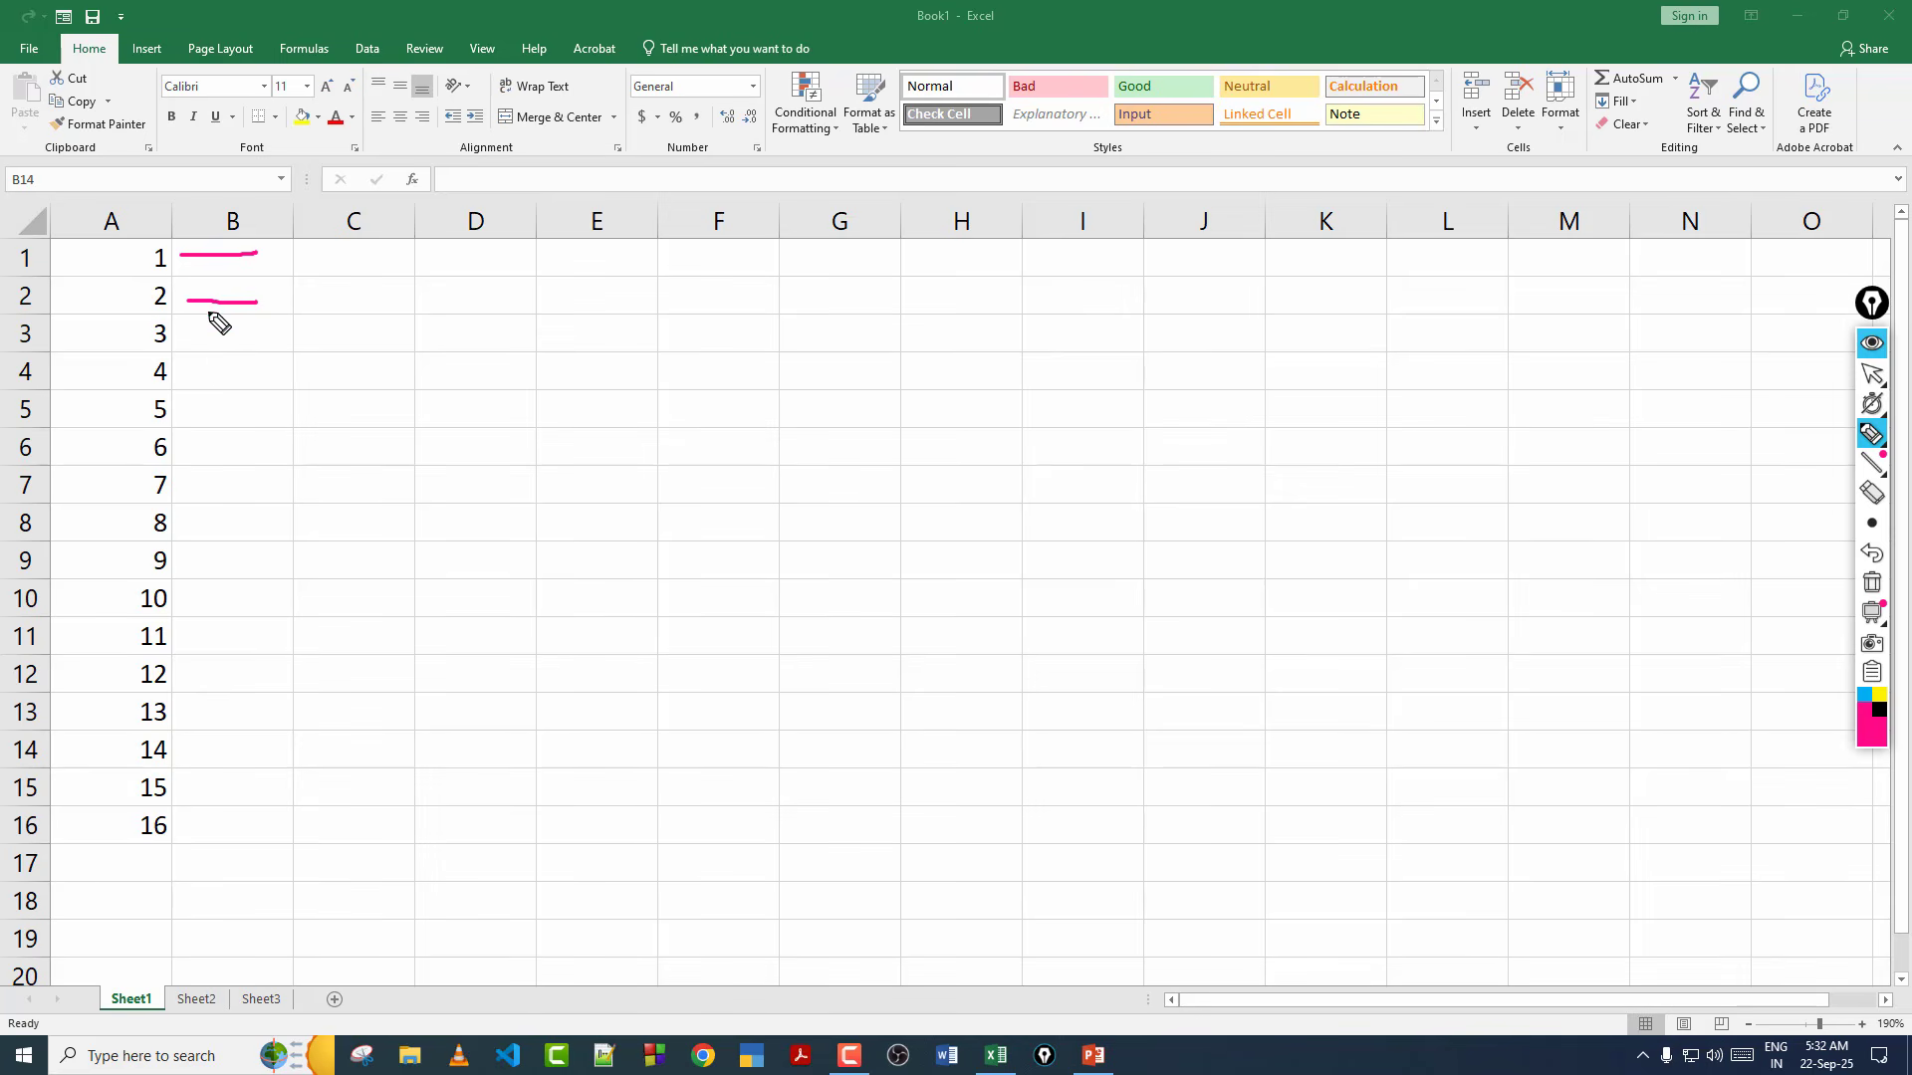
pyautogui.click(1872, 583)
pyautogui.click(1872, 373)
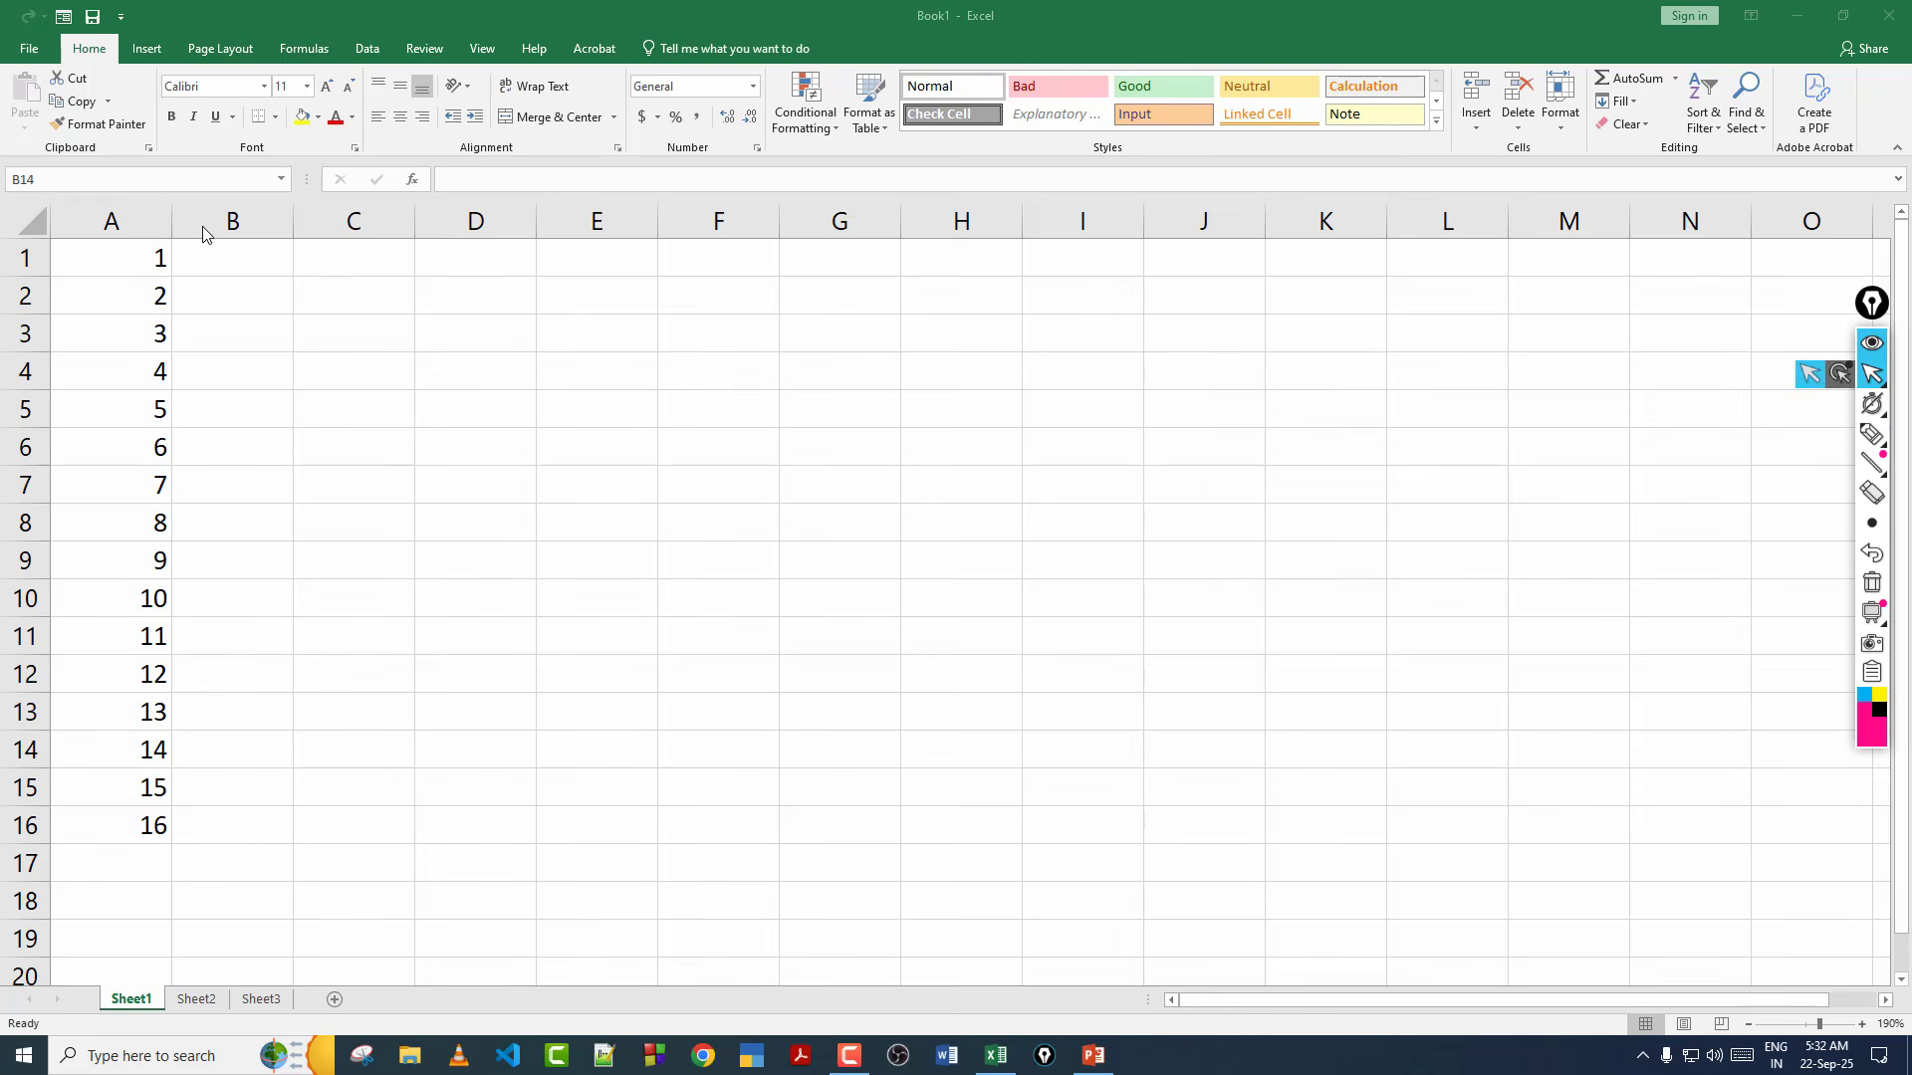
# Enter the numbers 1 and 3 in cells B1 and B2.
pyautogui.click(227, 255)
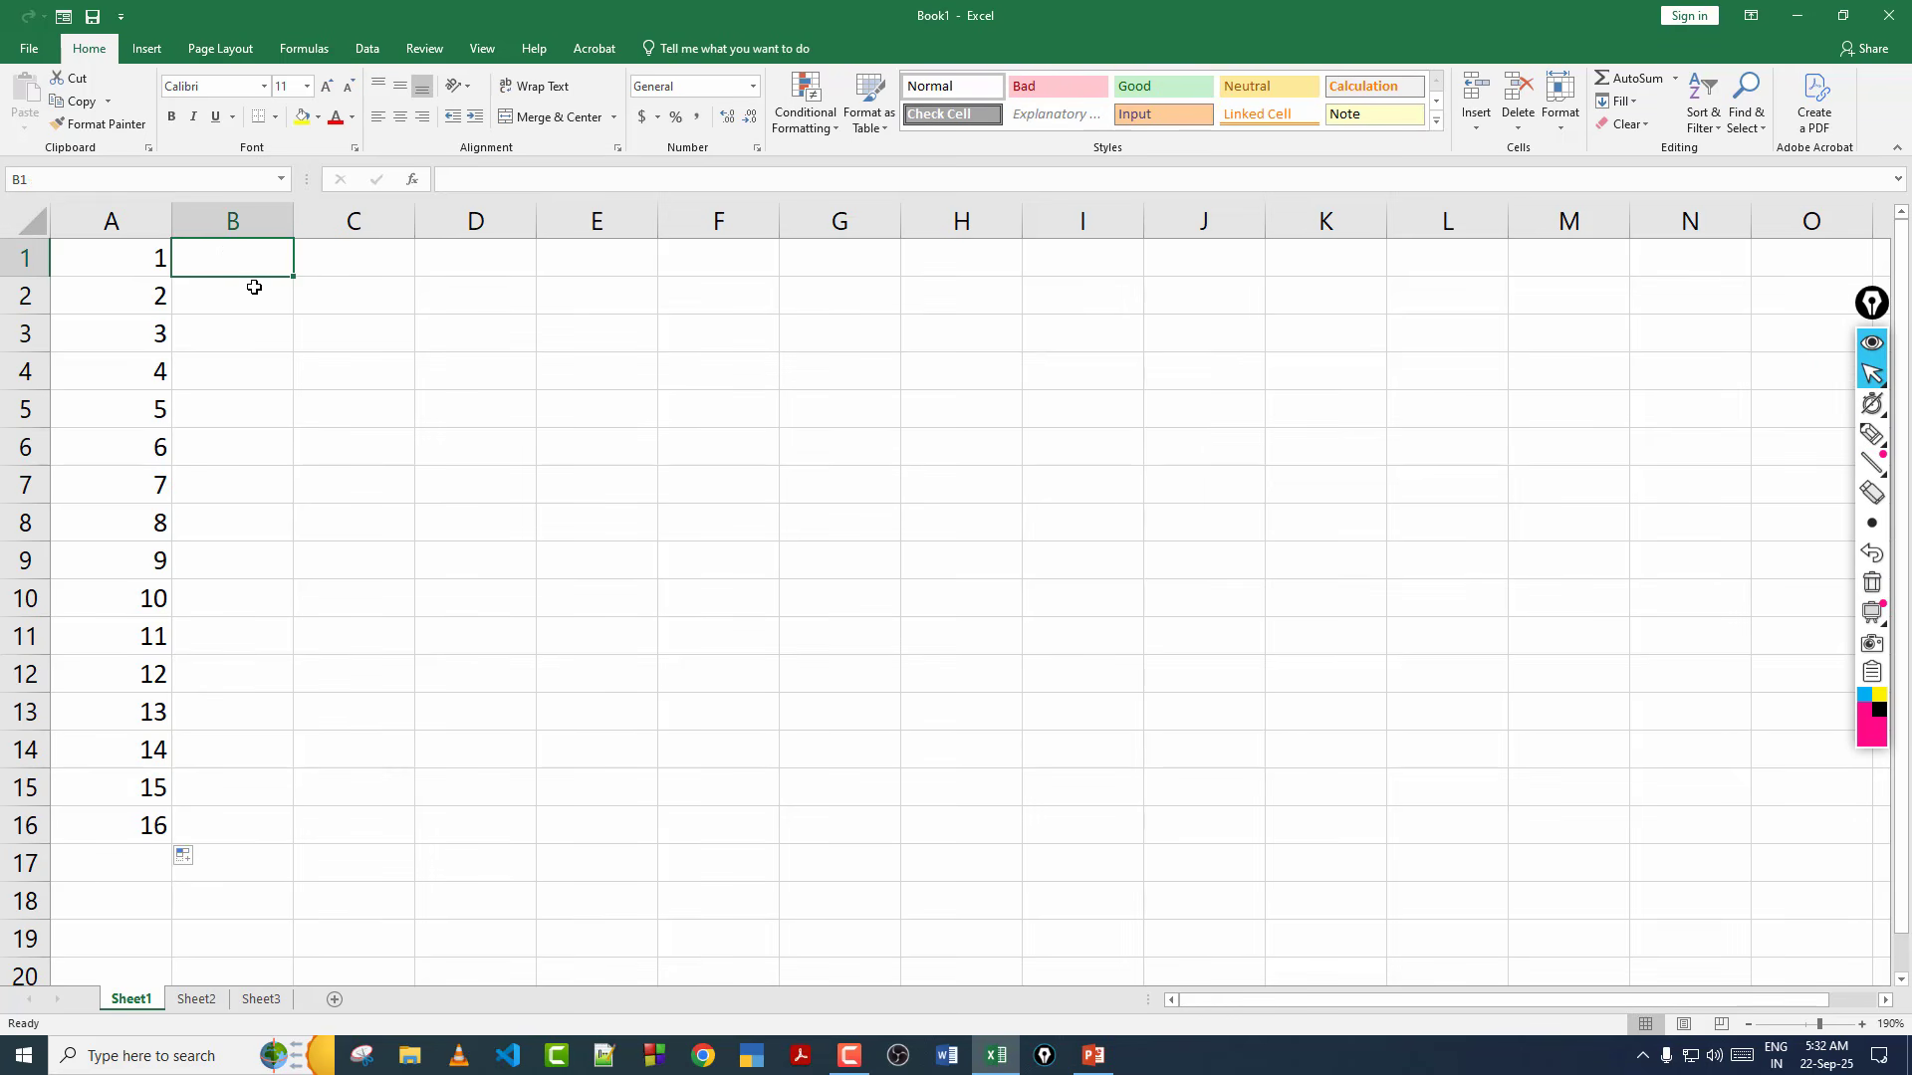
pyautogui.write('1')
pyautogui.press('Return')
pyautogui.write('3')
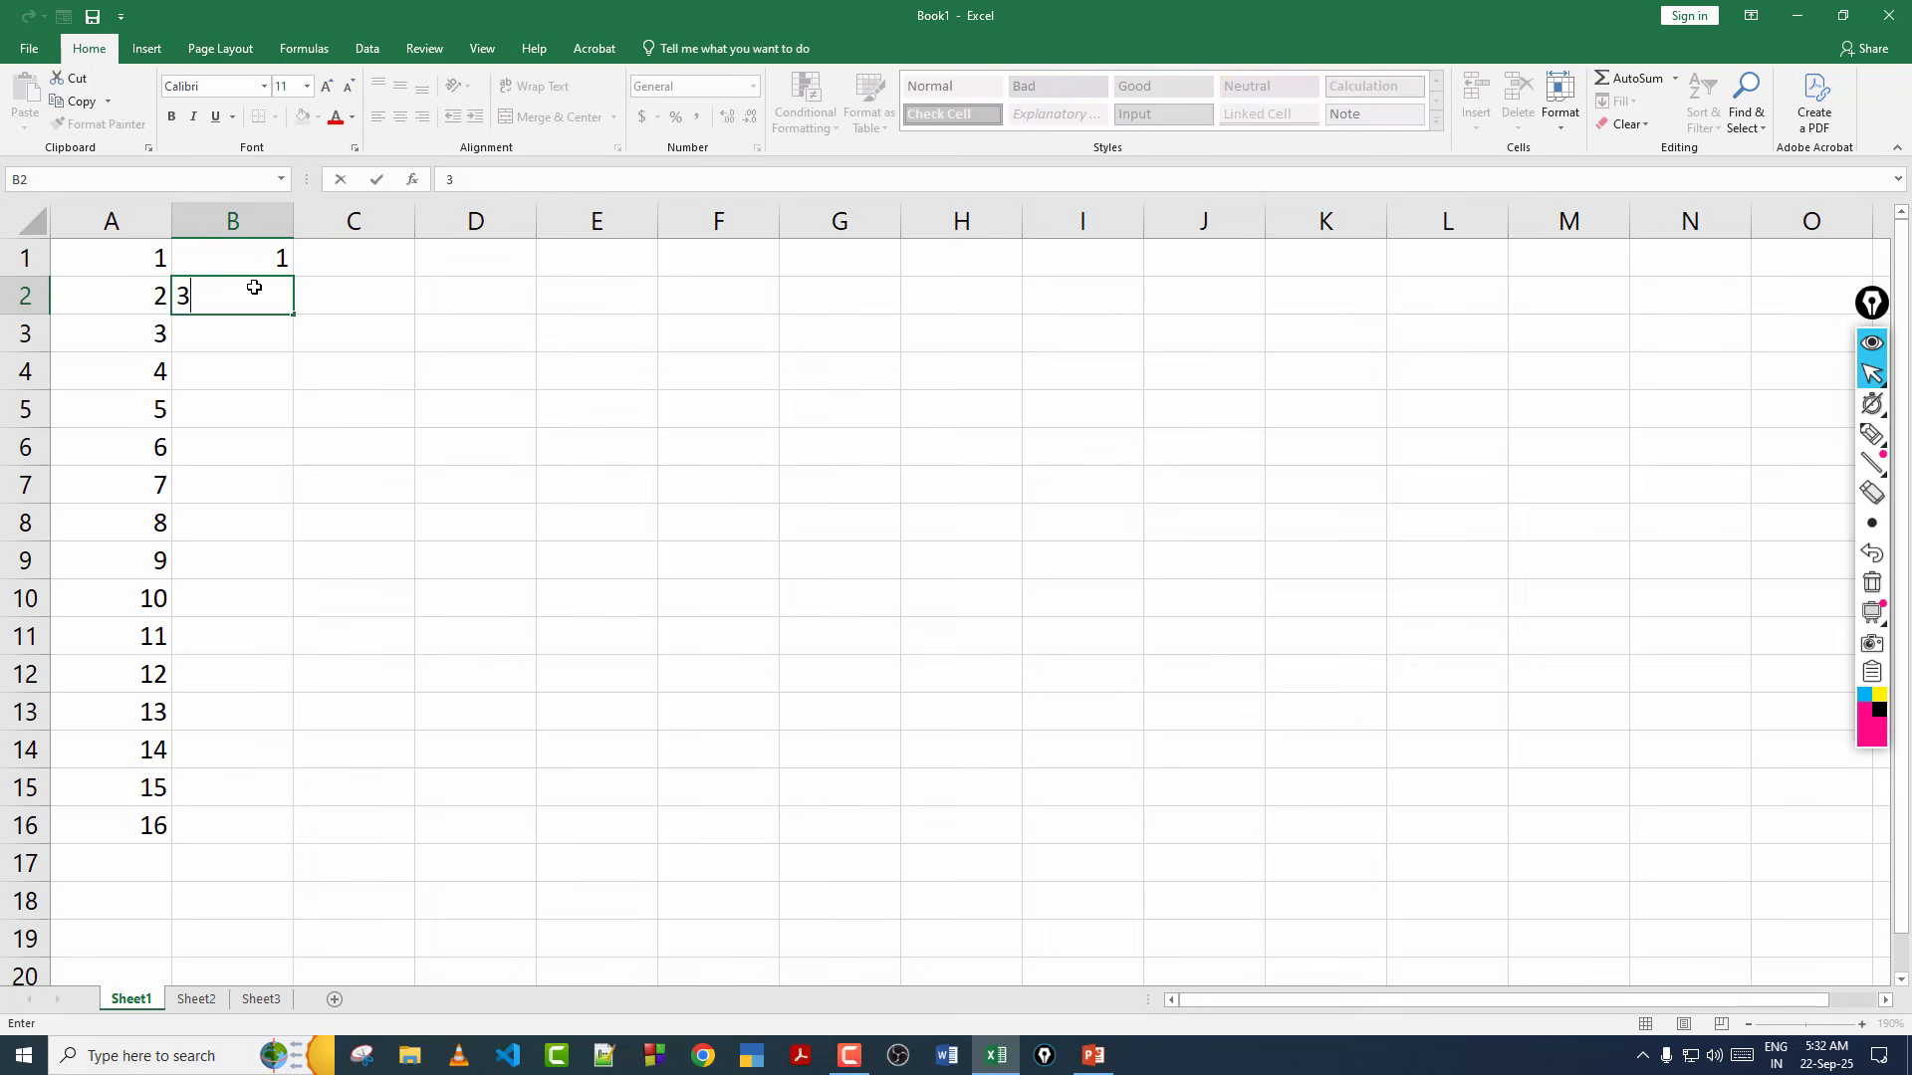
pyautogui.press('Return')
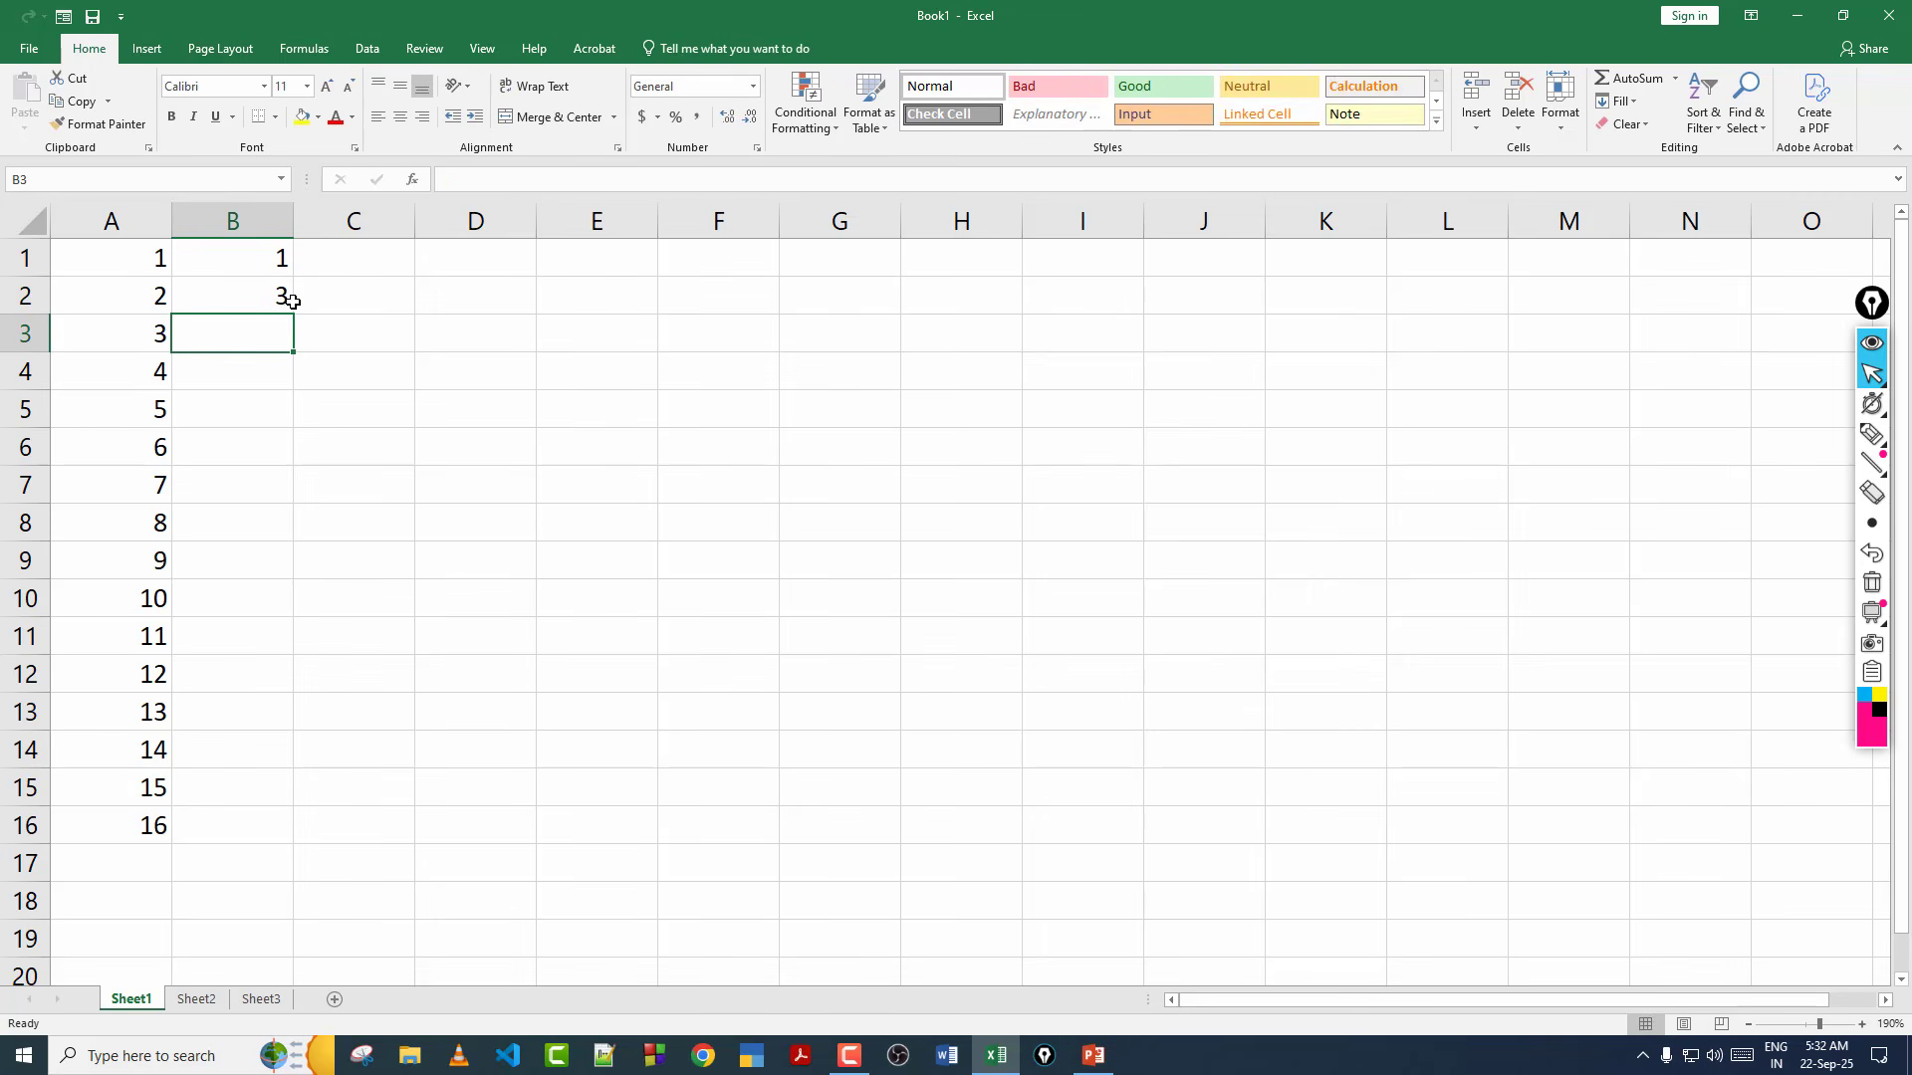
# Extend the odd-number series from cells B1:B2 down to B16 with the fill handle.
pyautogui.moveTo(275, 259); pyautogui.dragTo(267, 281)
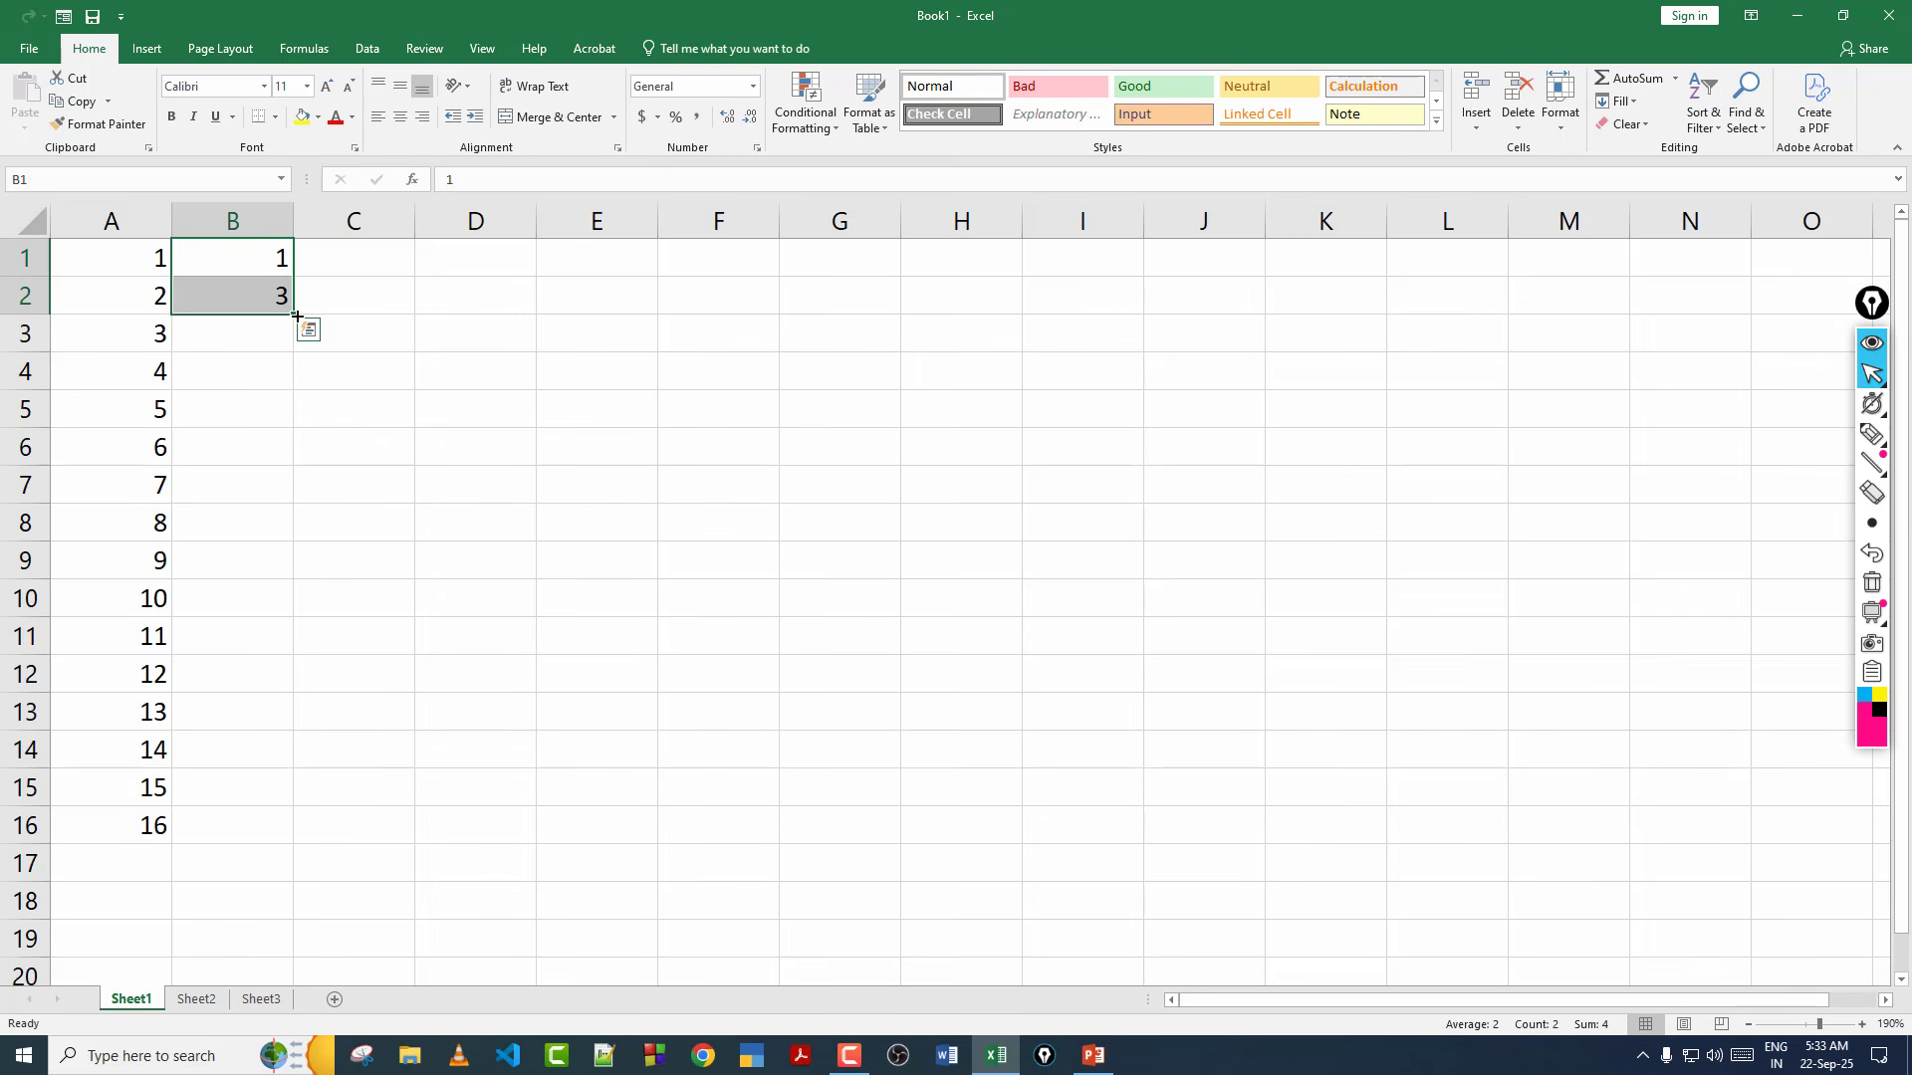
pyautogui.moveTo(296, 316); pyautogui.dragTo(313, 826)
pyautogui.click(353, 674)
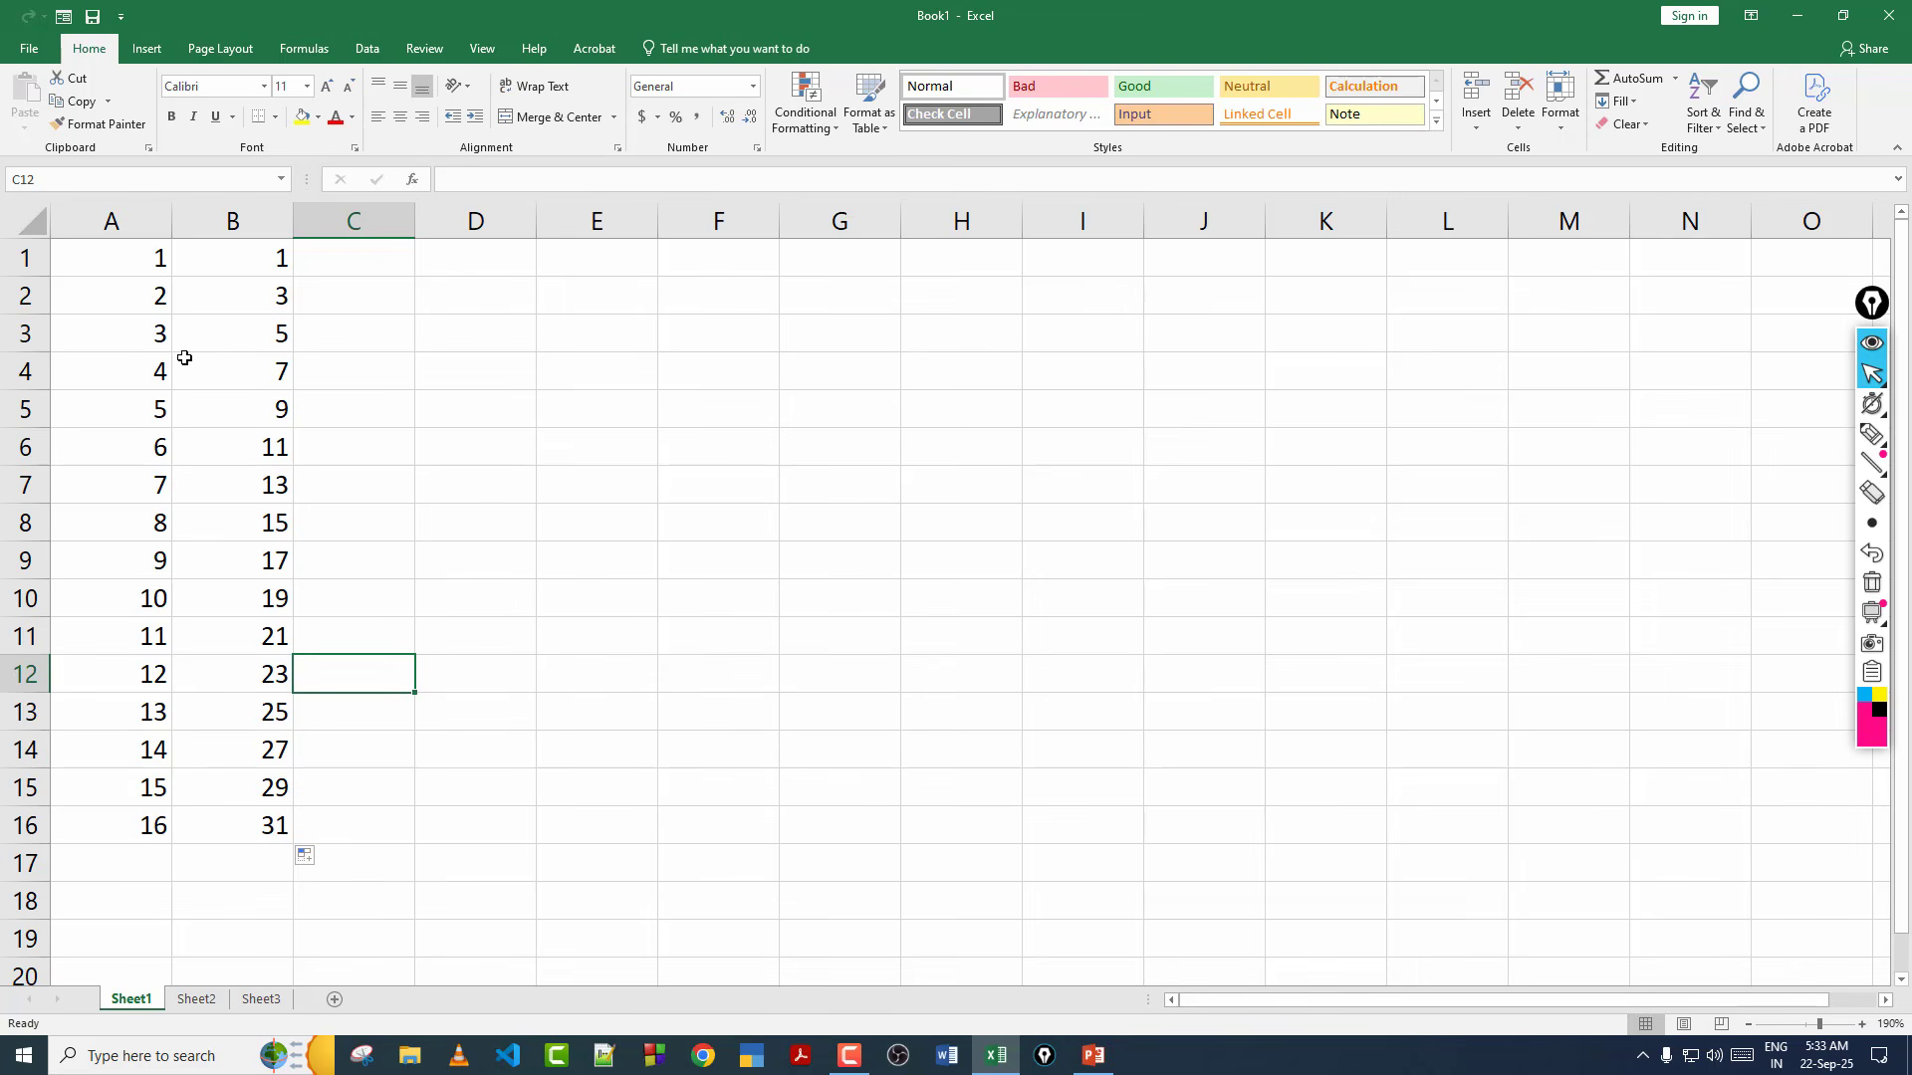
pyautogui.moveTo(238, 244); pyautogui.dragTo(269, 367)
pyautogui.click(338, 364)
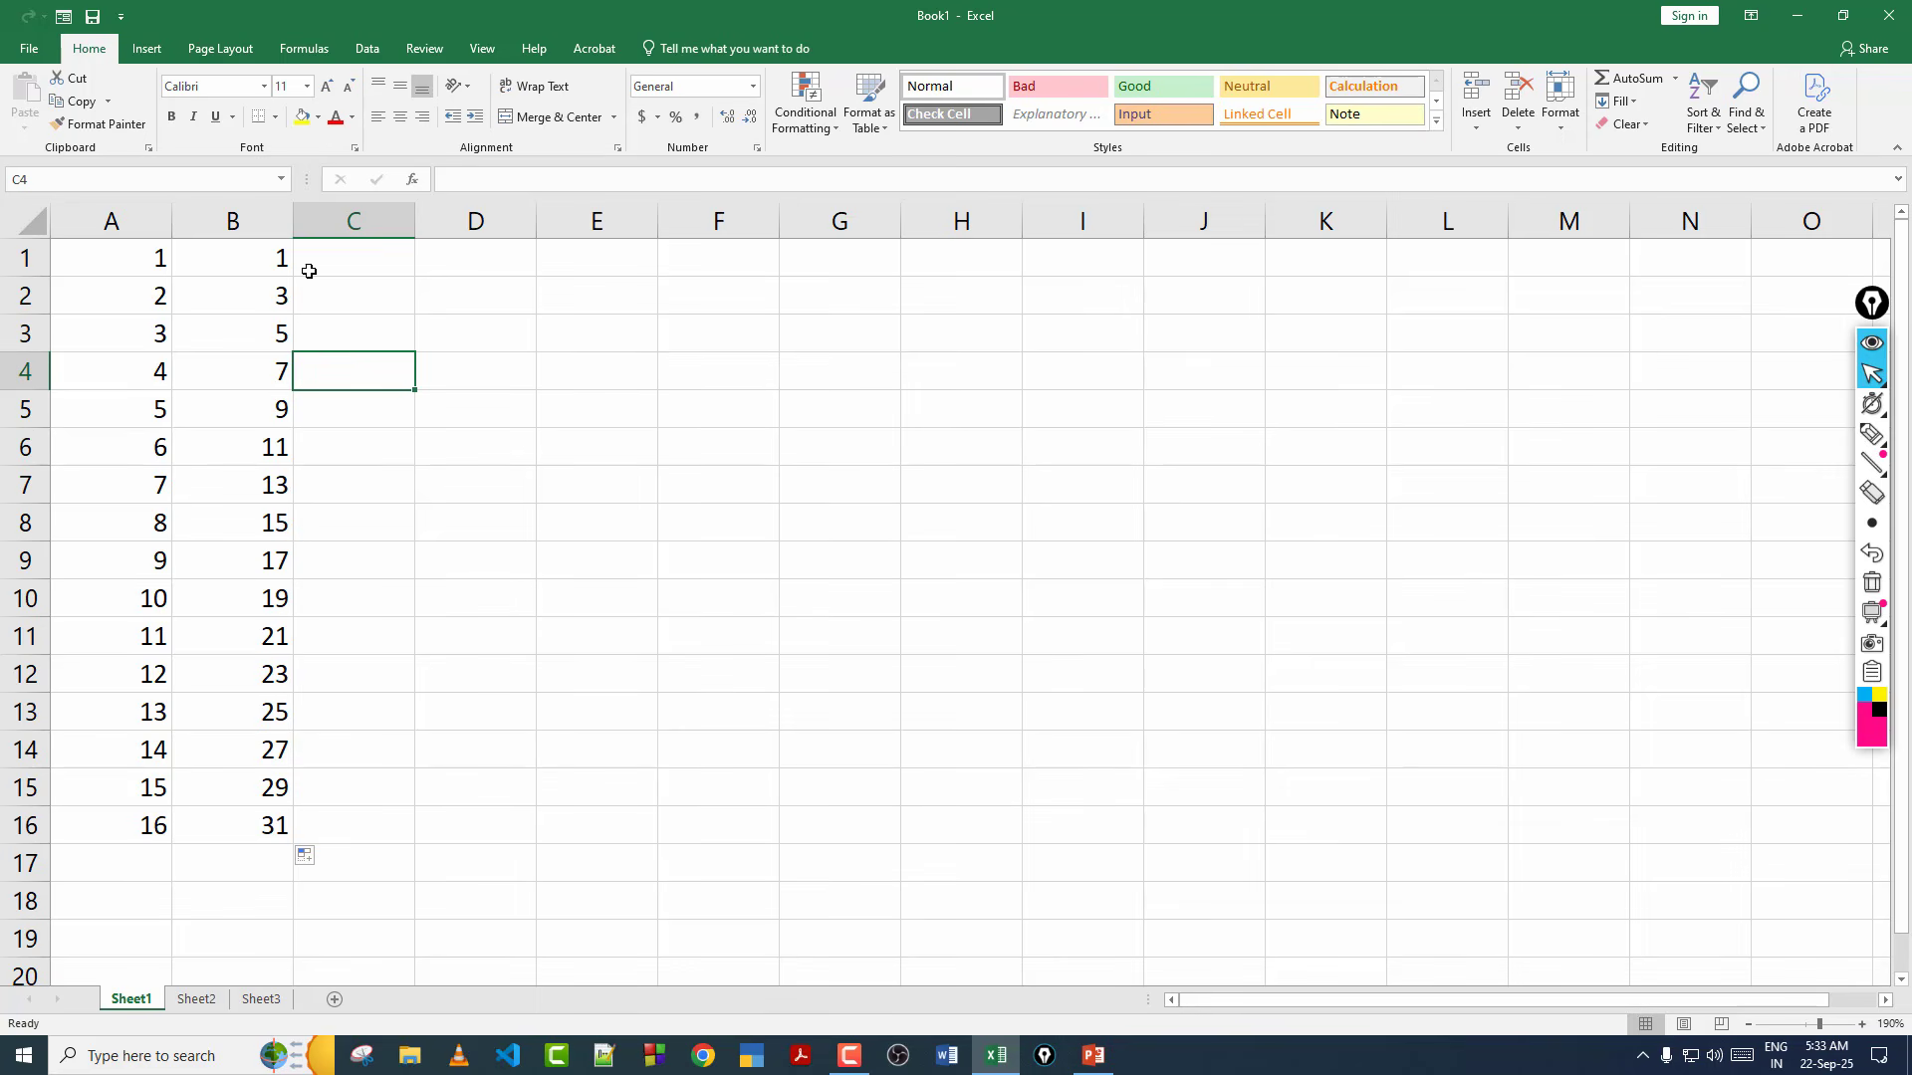
pyautogui.click(356, 438)
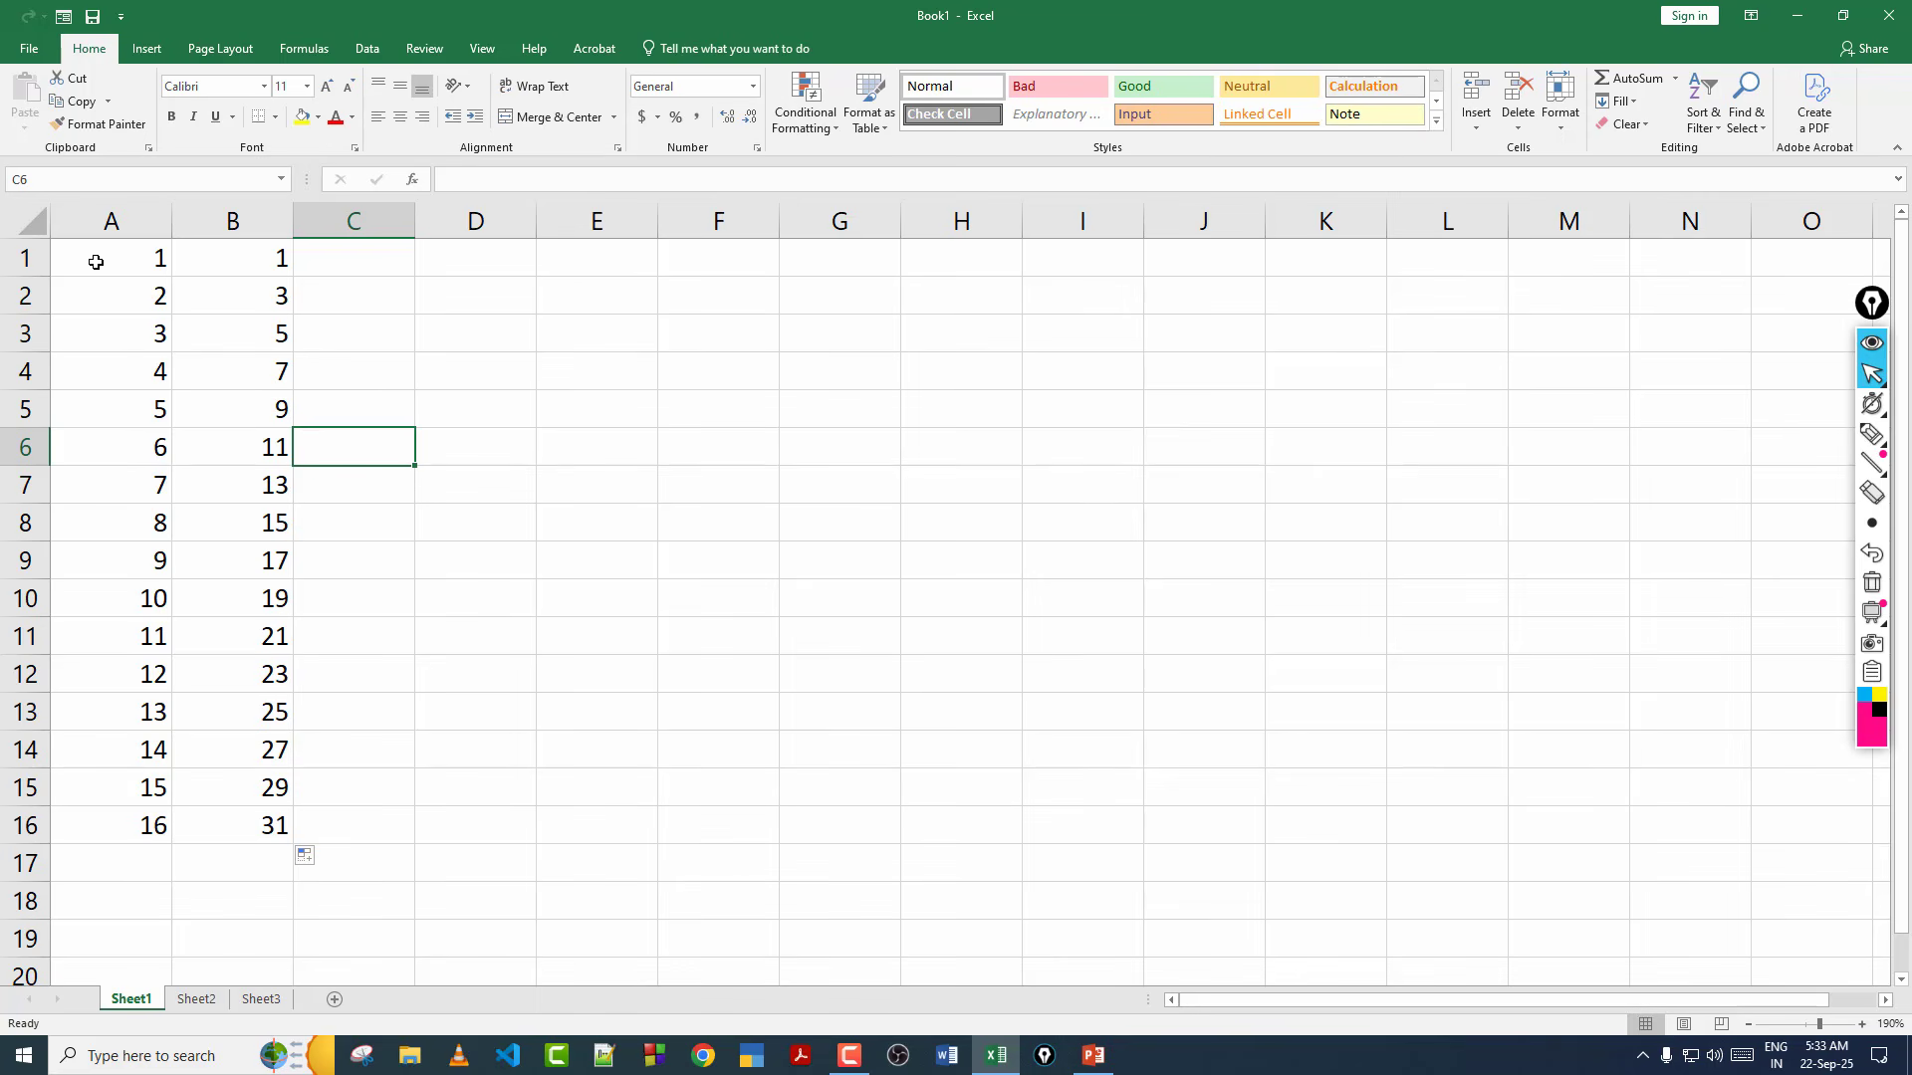
# Delete the contents of cells A1:C16, removing both number series.
pyautogui.moveTo(119, 269); pyautogui.dragTo(318, 804)
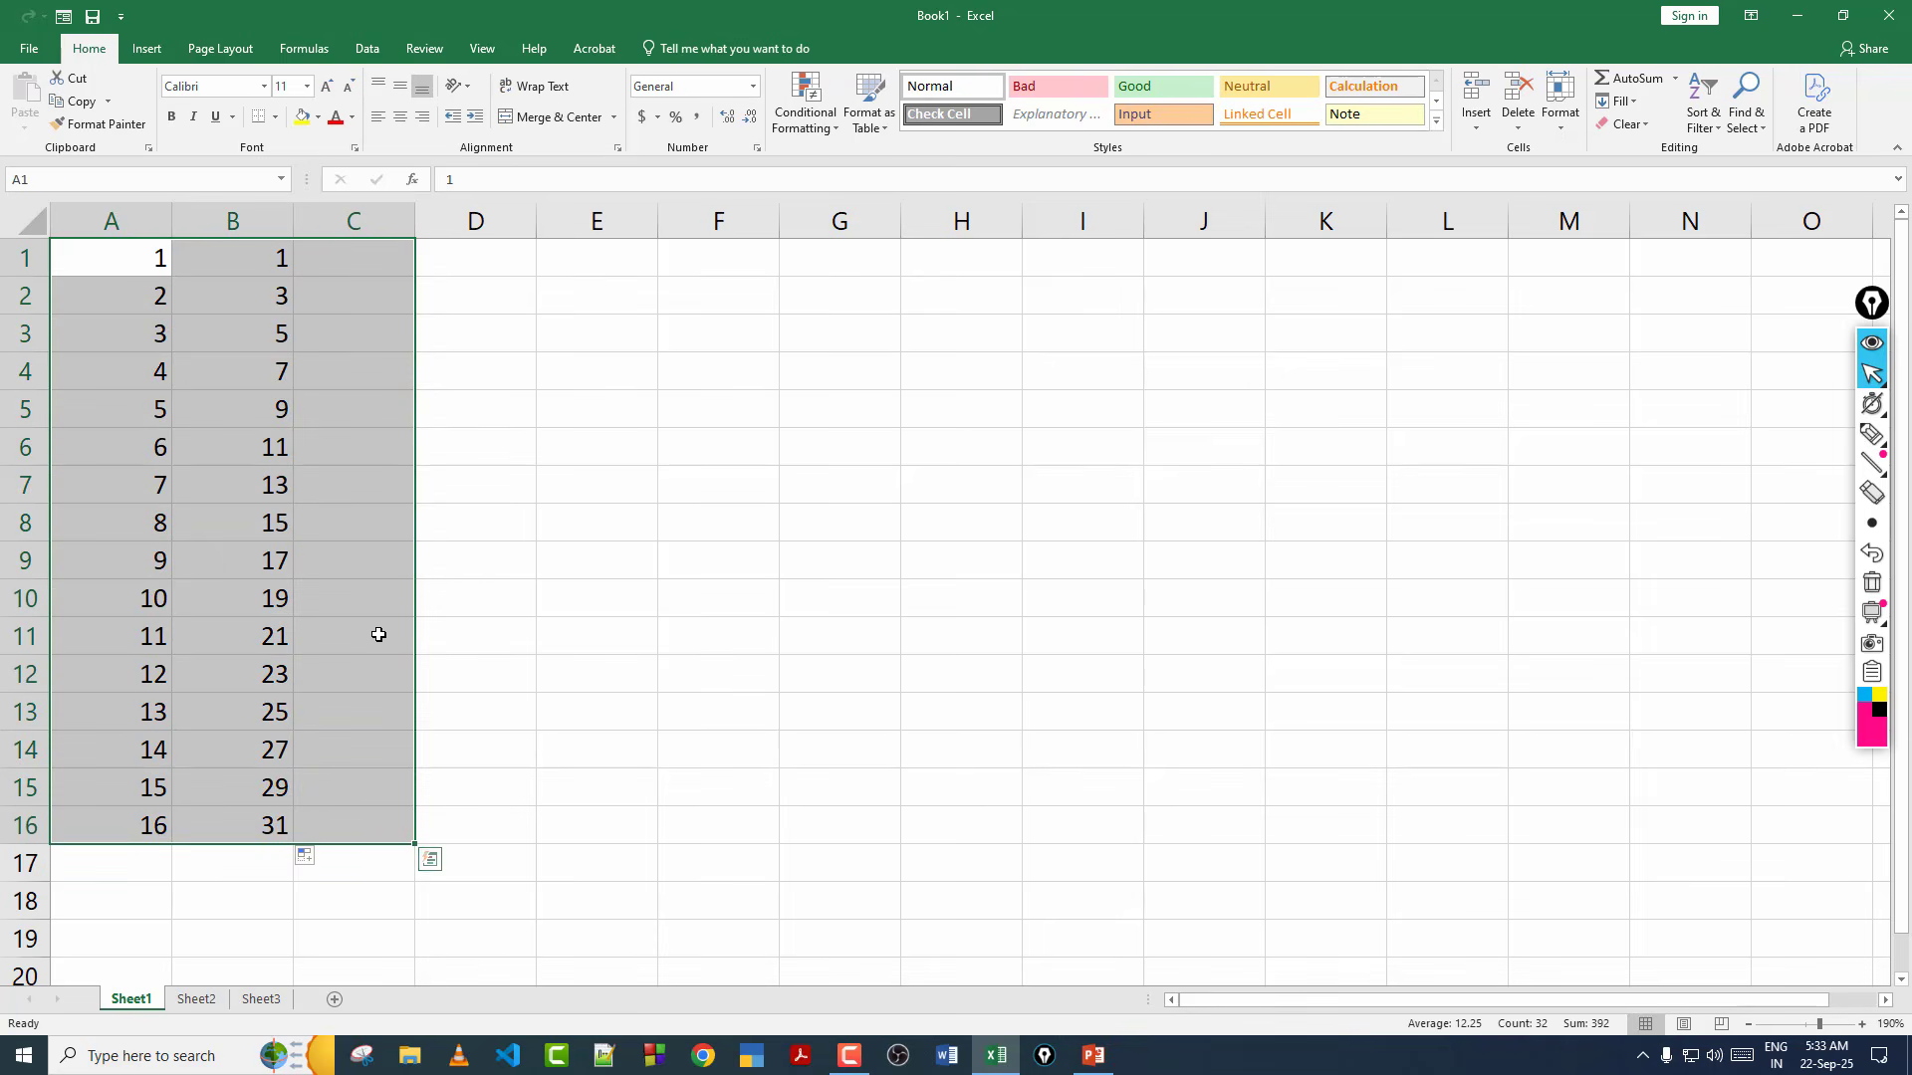
pyautogui.press('Delete')
pyautogui.click(513, 433)
# Enter 1 and 2 in cells A1 and A2, and 2 and 4 in cells B1 and B2.
pyautogui.click(123, 268)
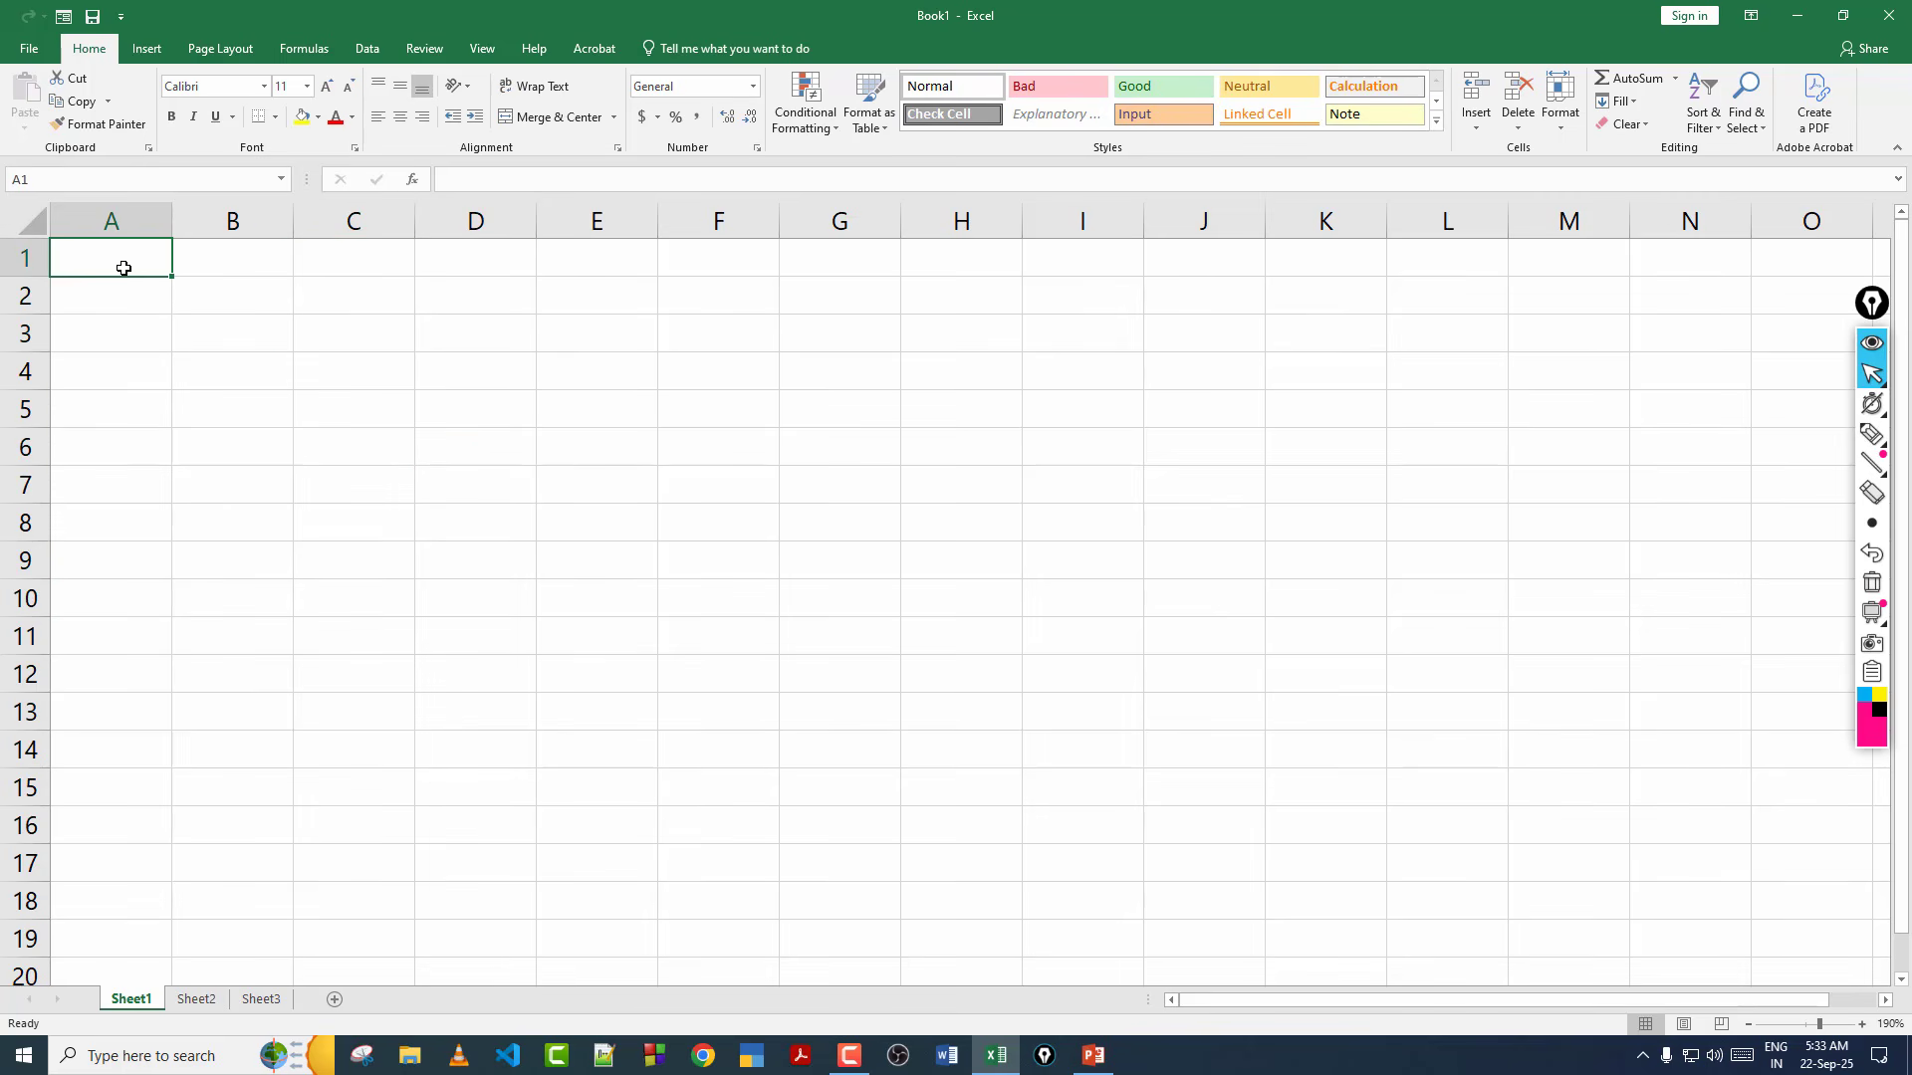
pyautogui.write('1')
pyautogui.press('Return')
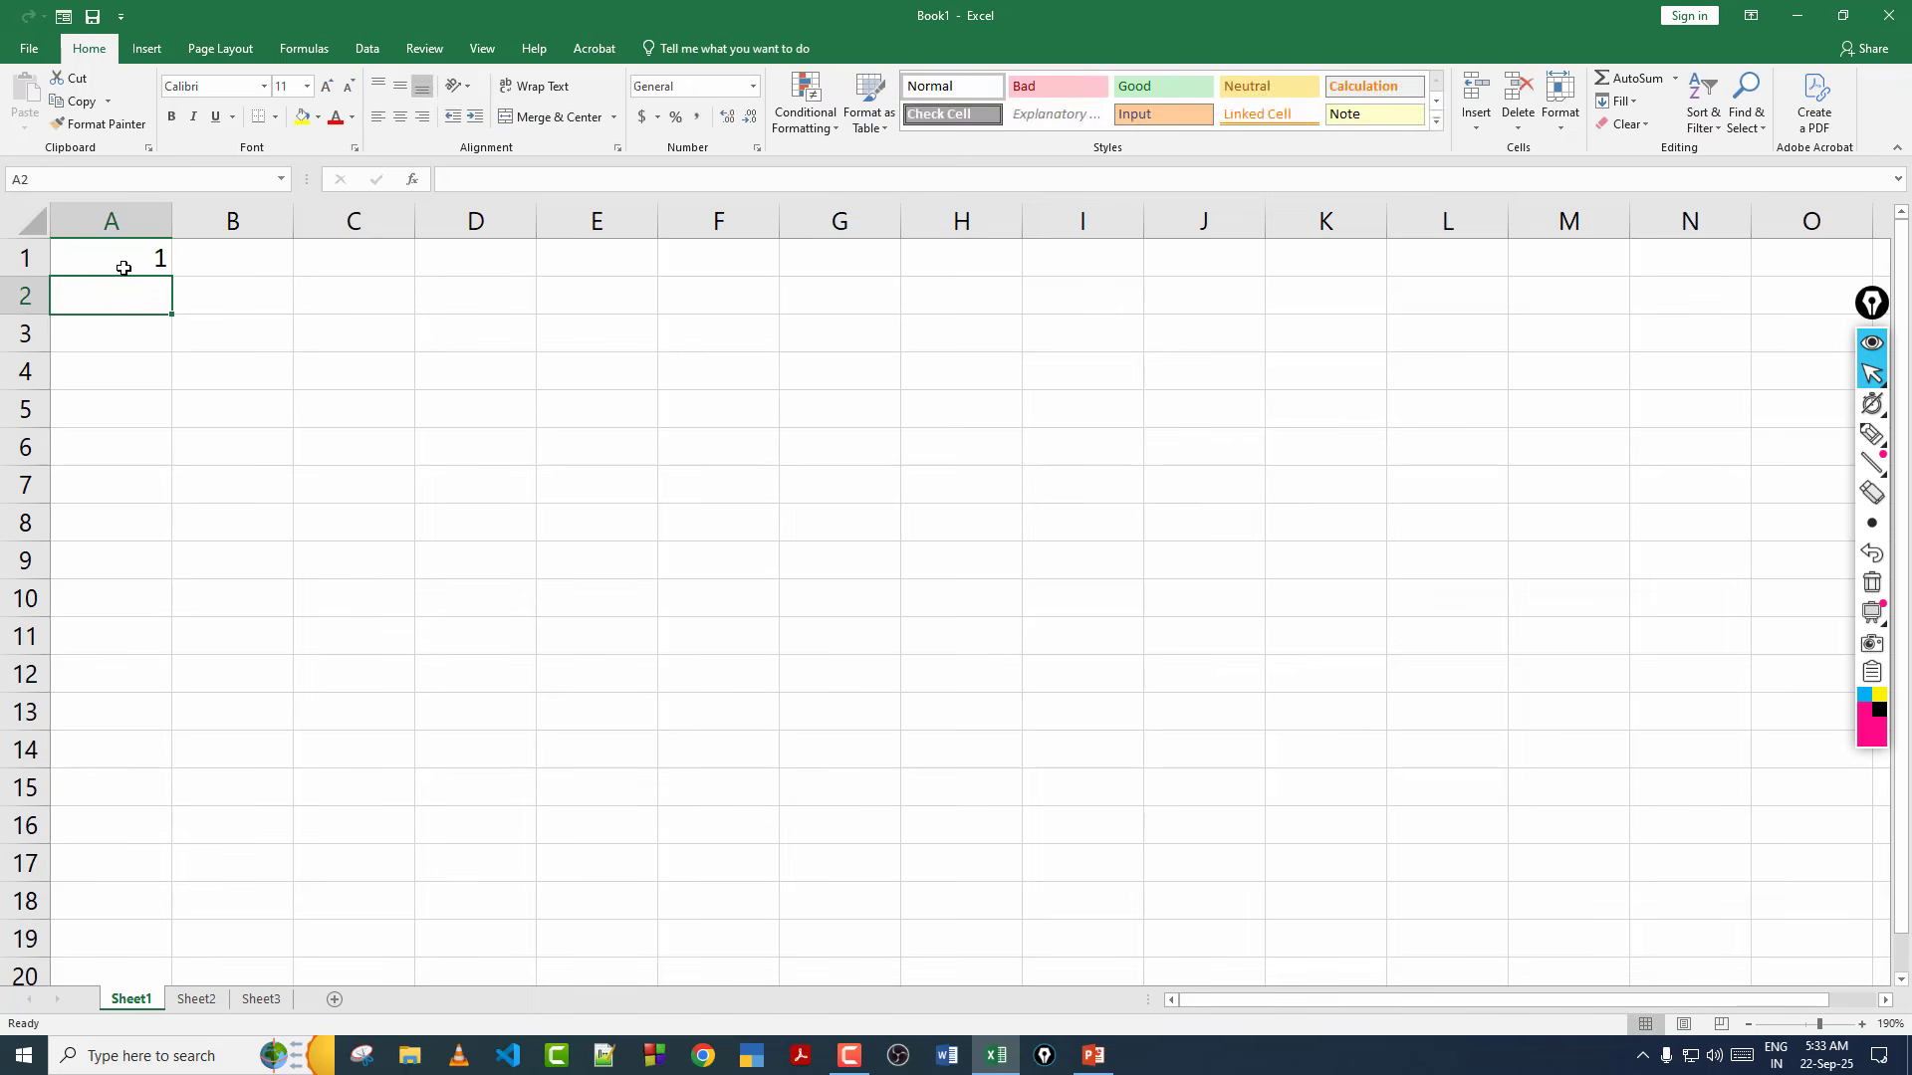
pyautogui.write('2')
pyautogui.press('Up')
pyautogui.press('Right')
pyautogui.write('2')
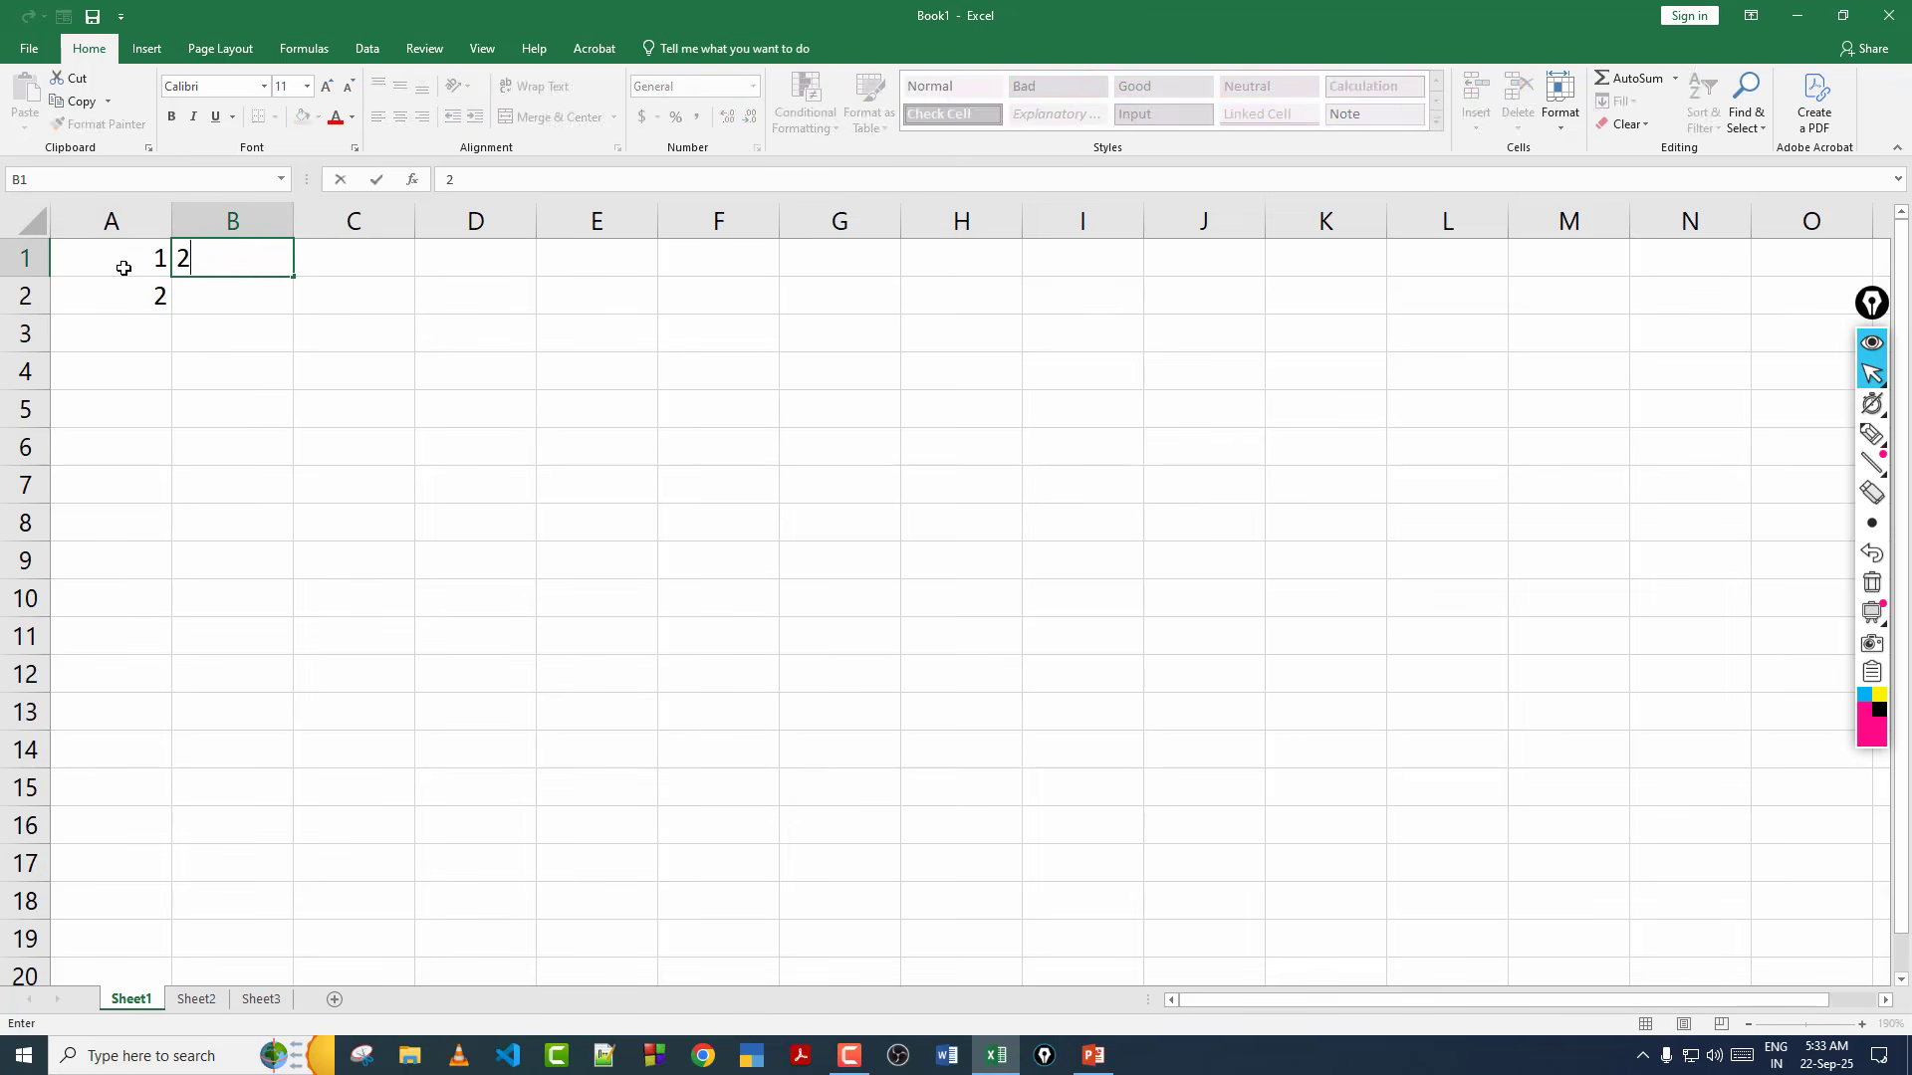
pyautogui.press('Return')
pyautogui.write('4')
pyautogui.press('Return')
pyautogui.press('Return')
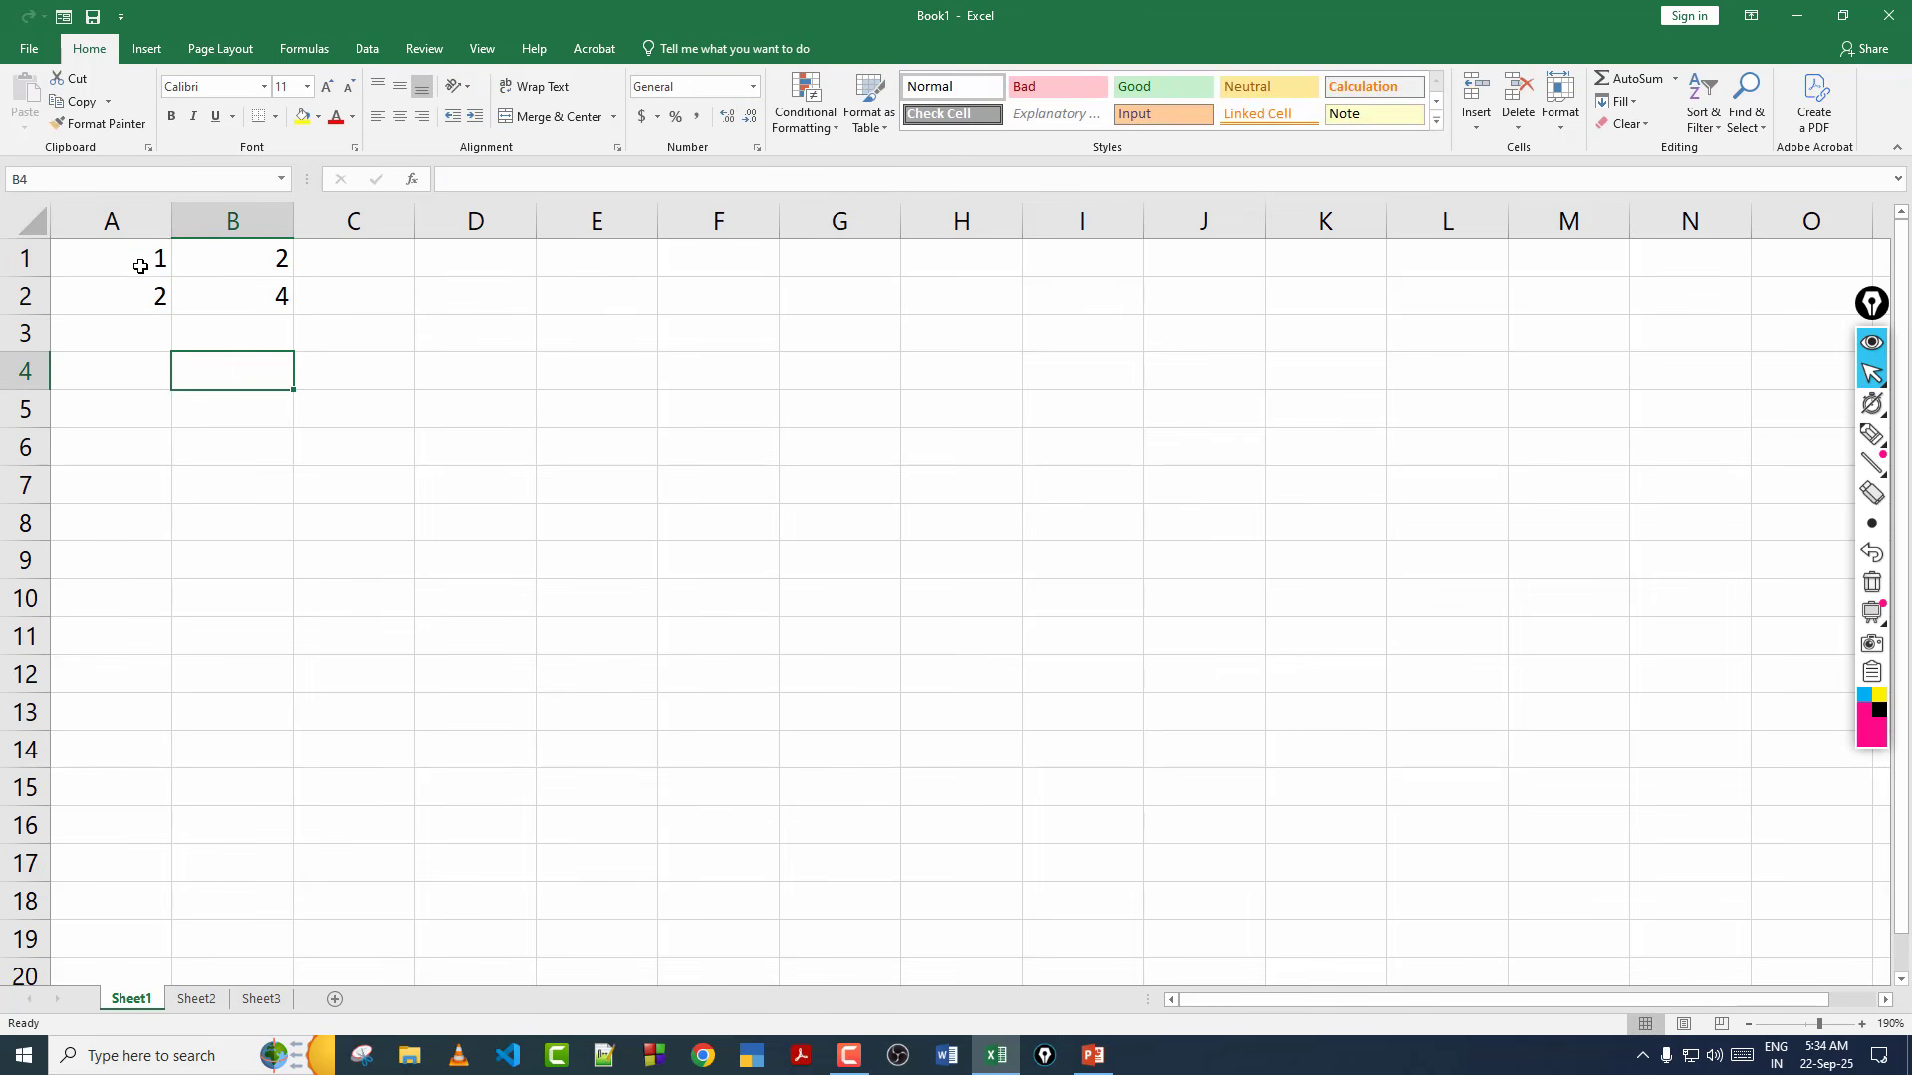
# Extend both series together from cells A1:B2 down to row 10 with the fill handle.
pyautogui.moveTo(140, 265); pyautogui.dragTo(145, 299)
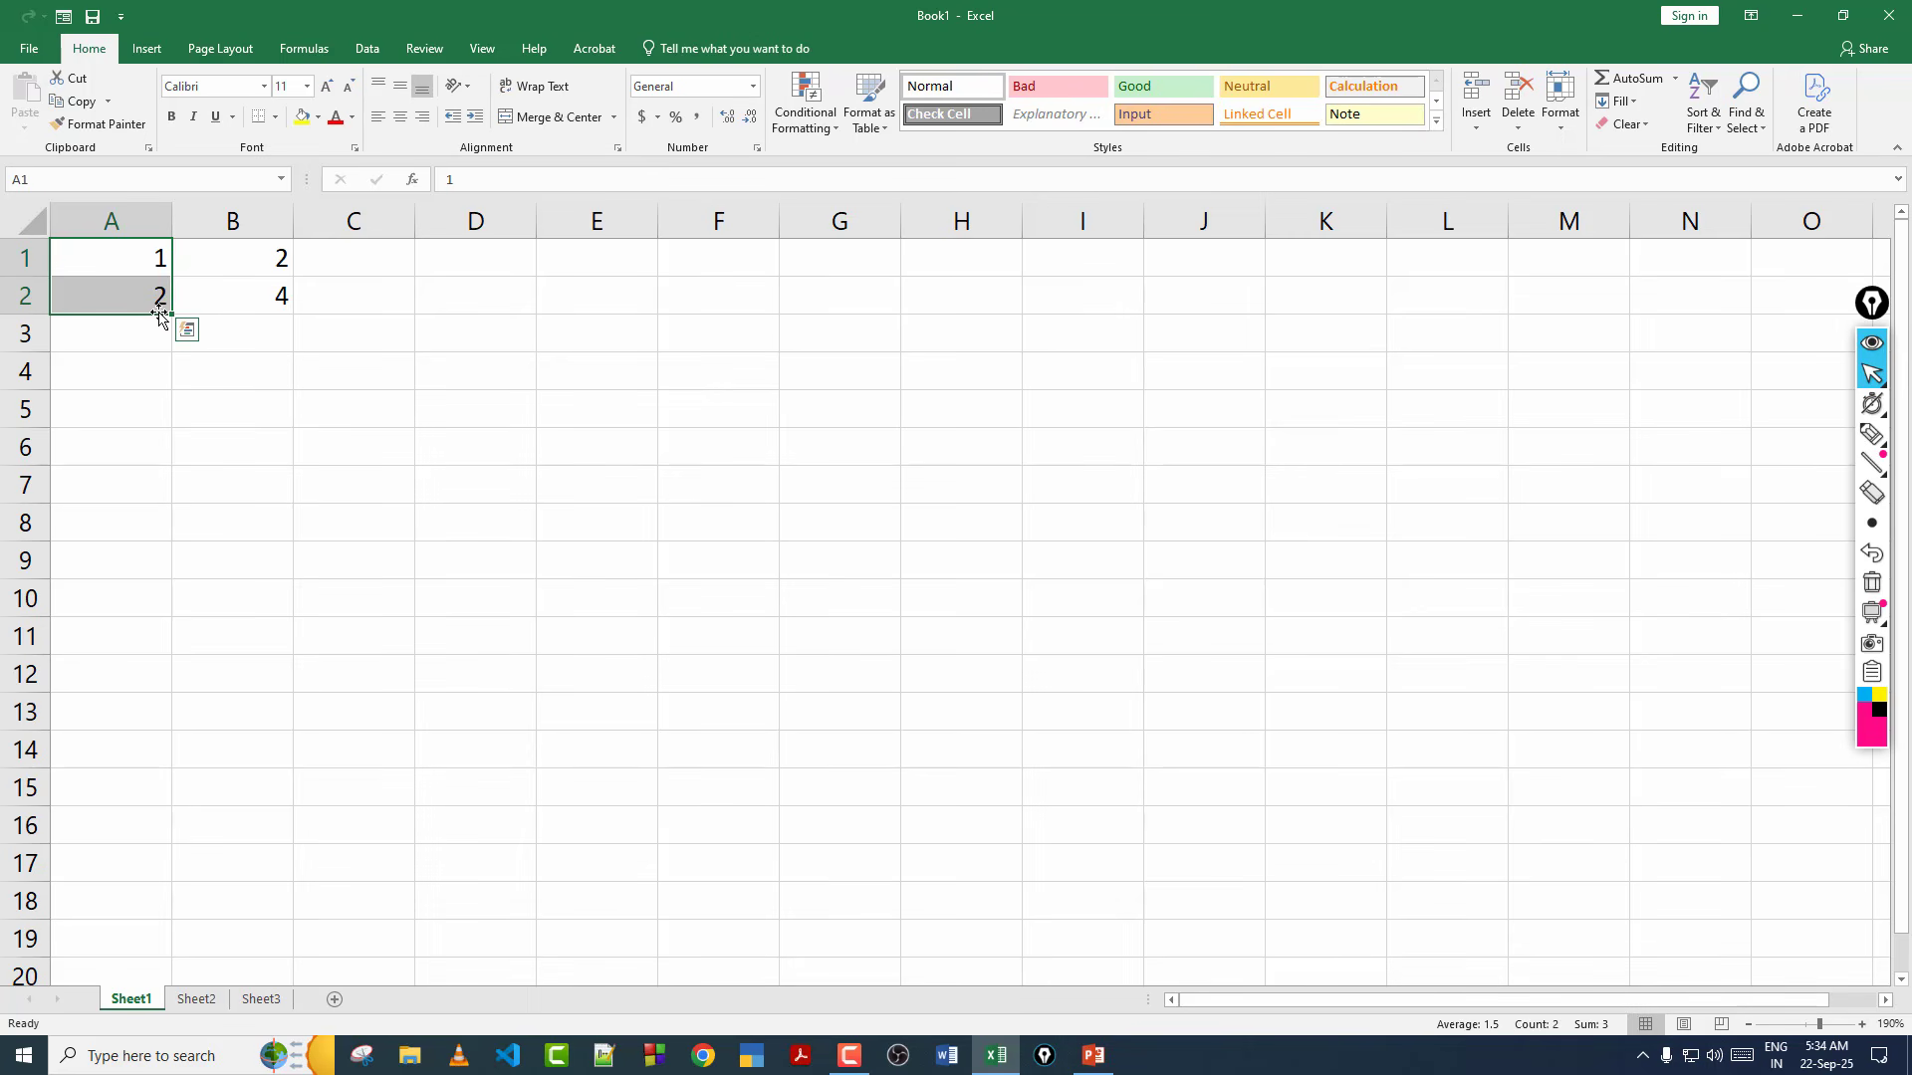
pyautogui.click(261, 265)
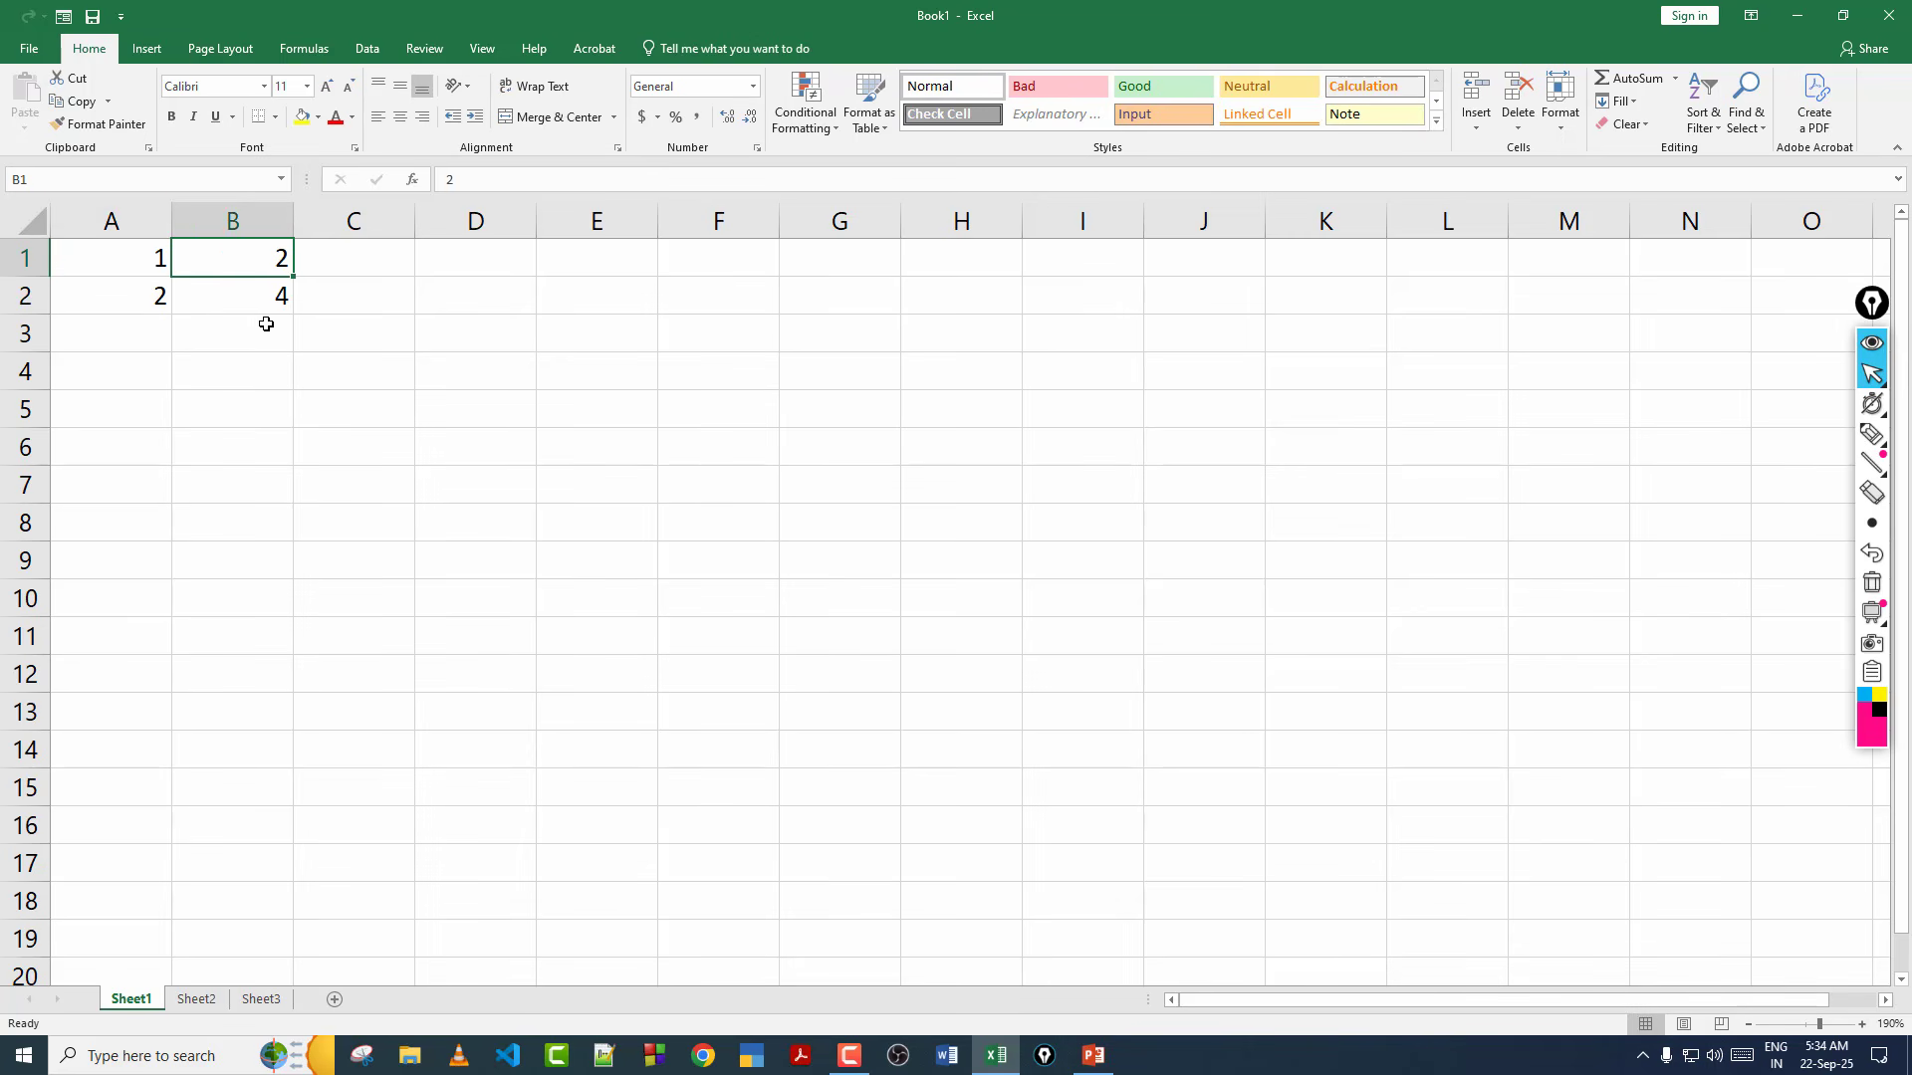
pyautogui.moveTo(150, 265); pyautogui.dragTo(307, 608)
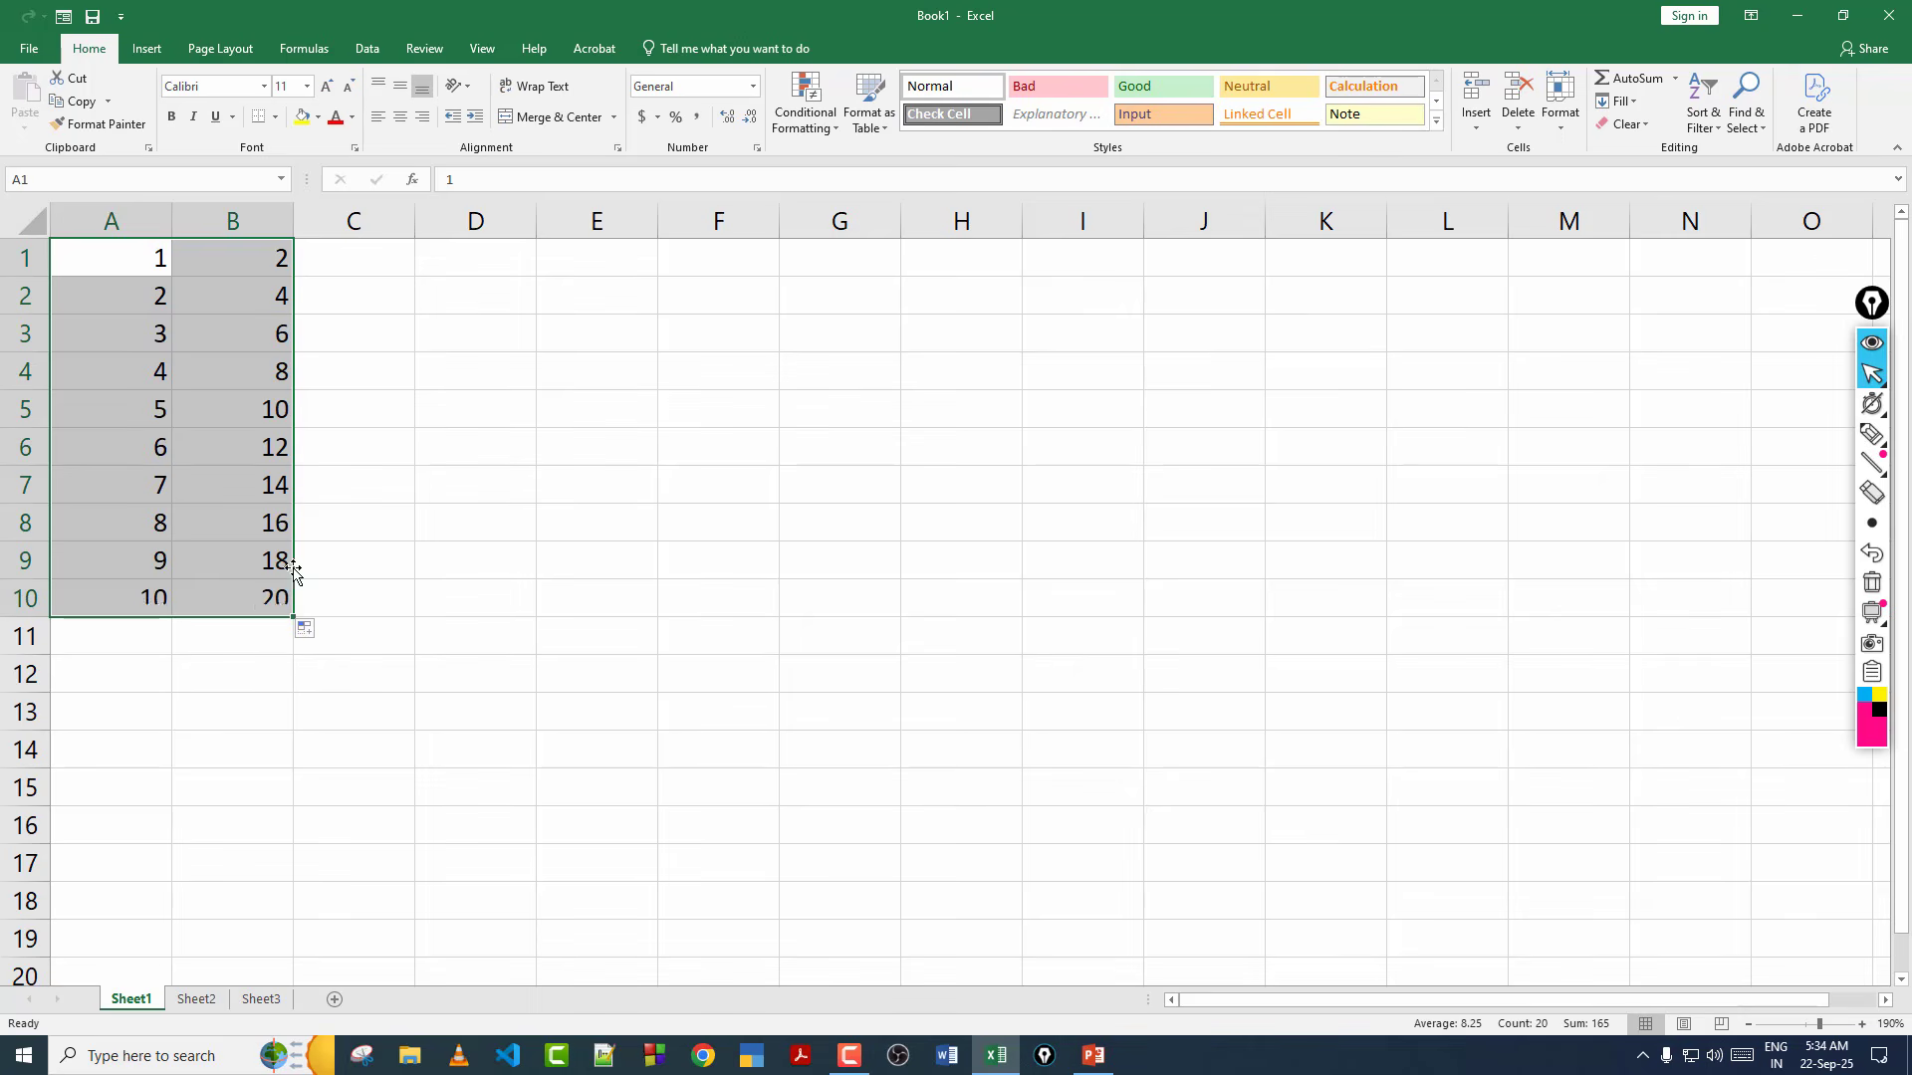
pyautogui.click(244, 626)
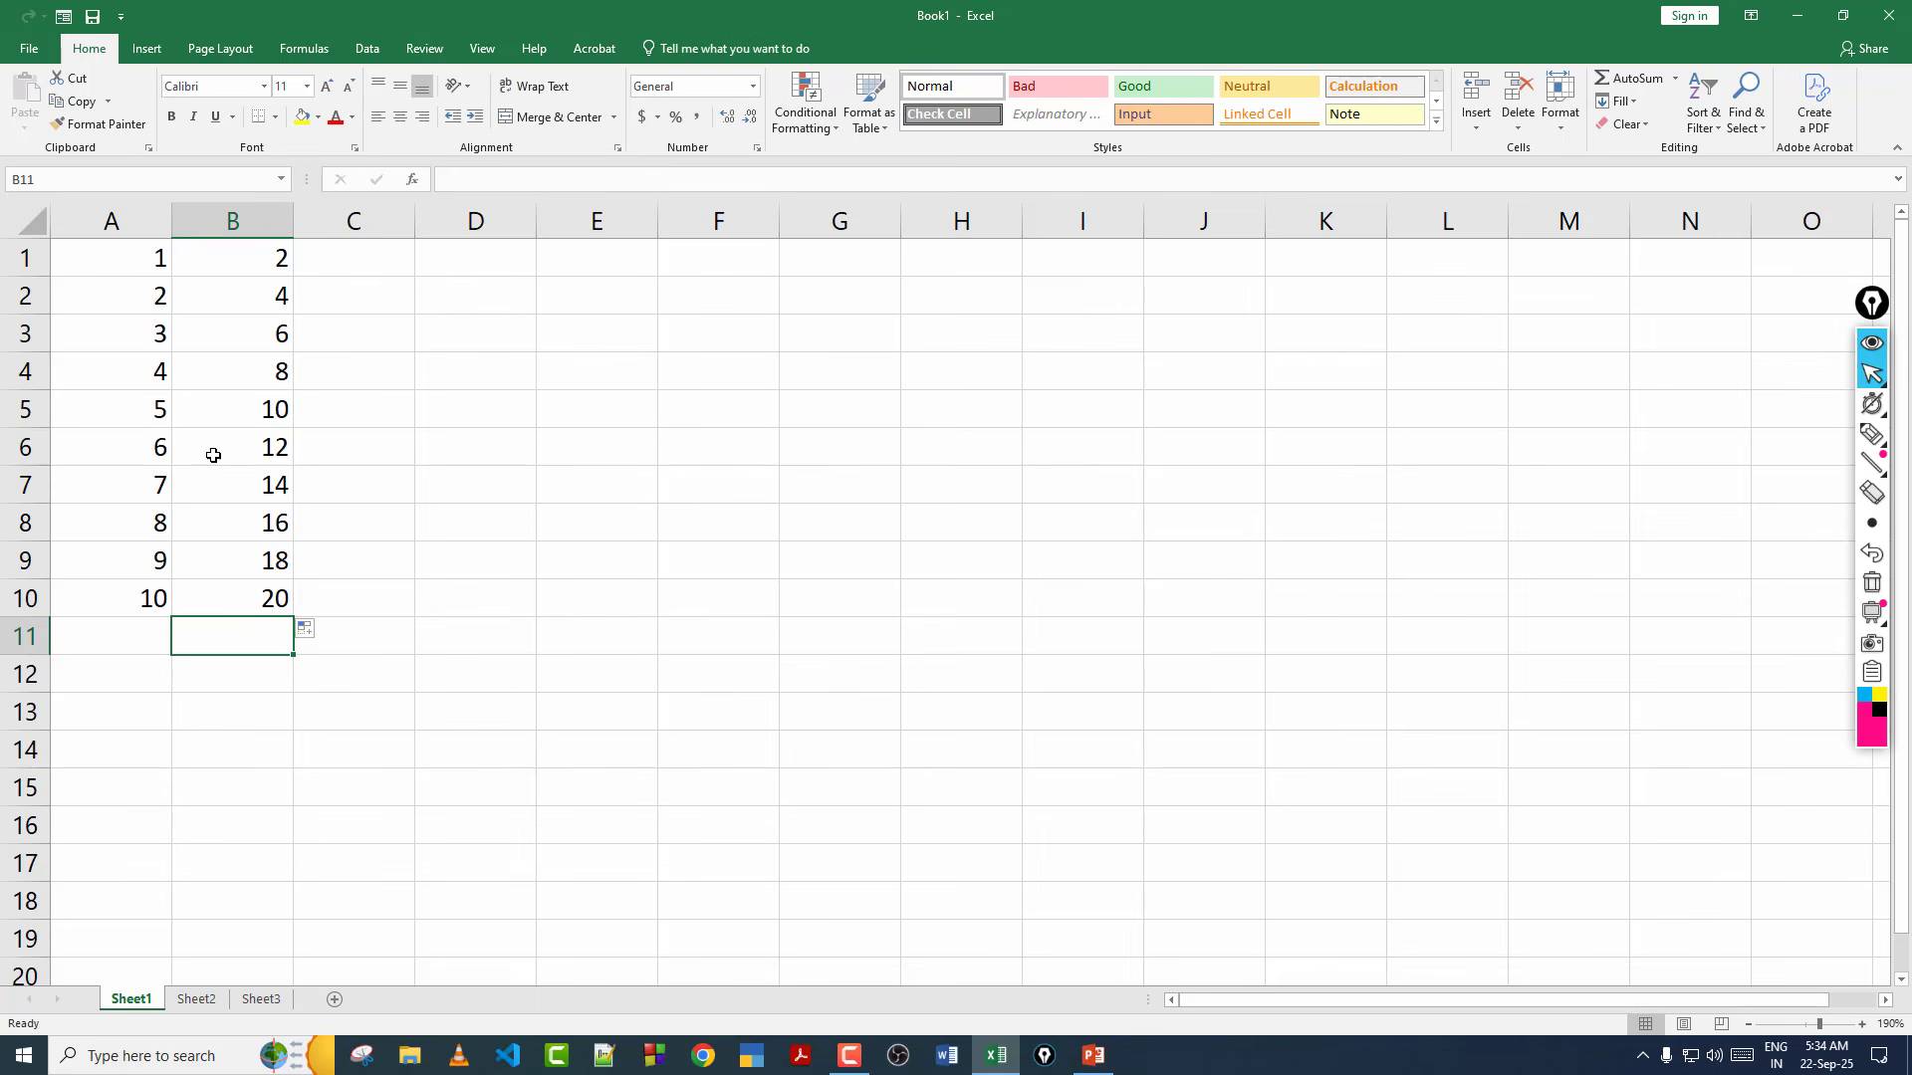
# Extend the block A1:B10 across to column M with the fill handle to build multiplication tables up to 13.
pyautogui.moveTo(127, 254); pyautogui.dragTo(275, 600)
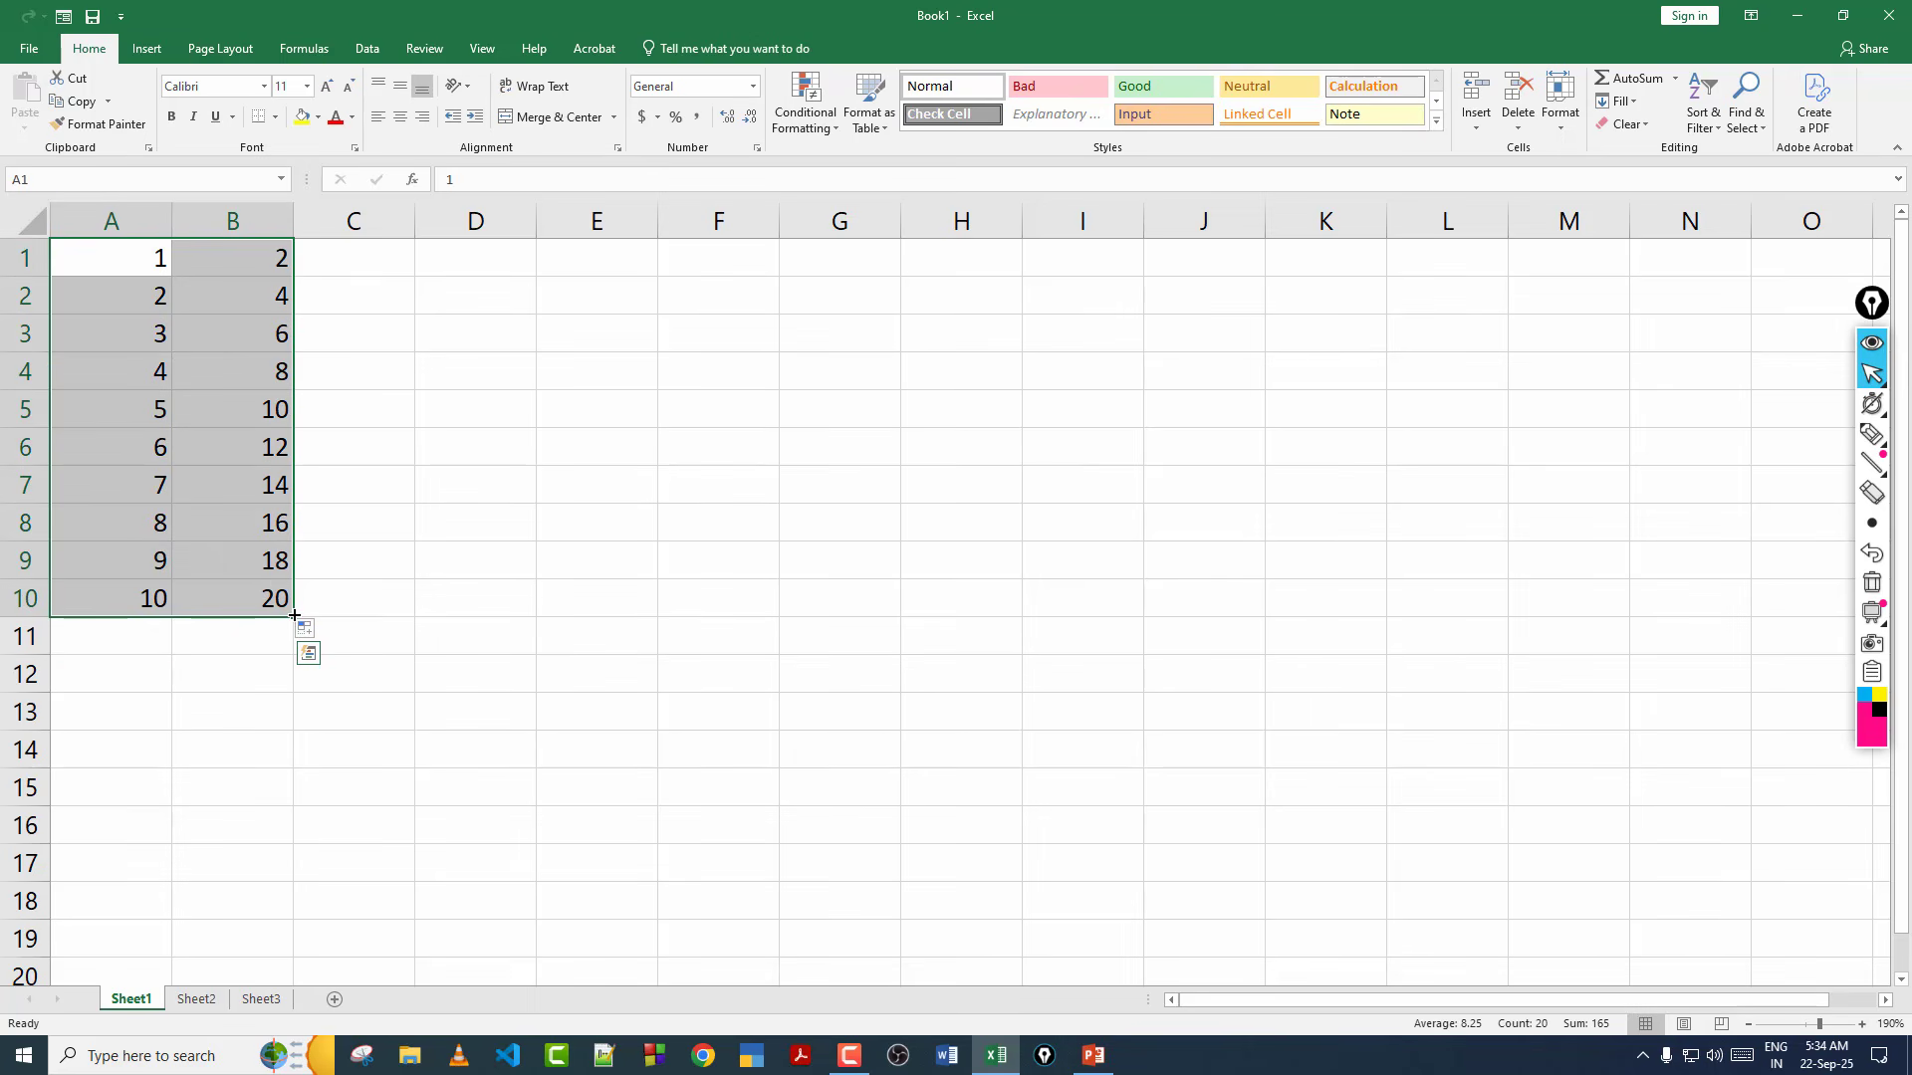
pyautogui.moveTo(294, 616); pyautogui.dragTo(1620, 641)
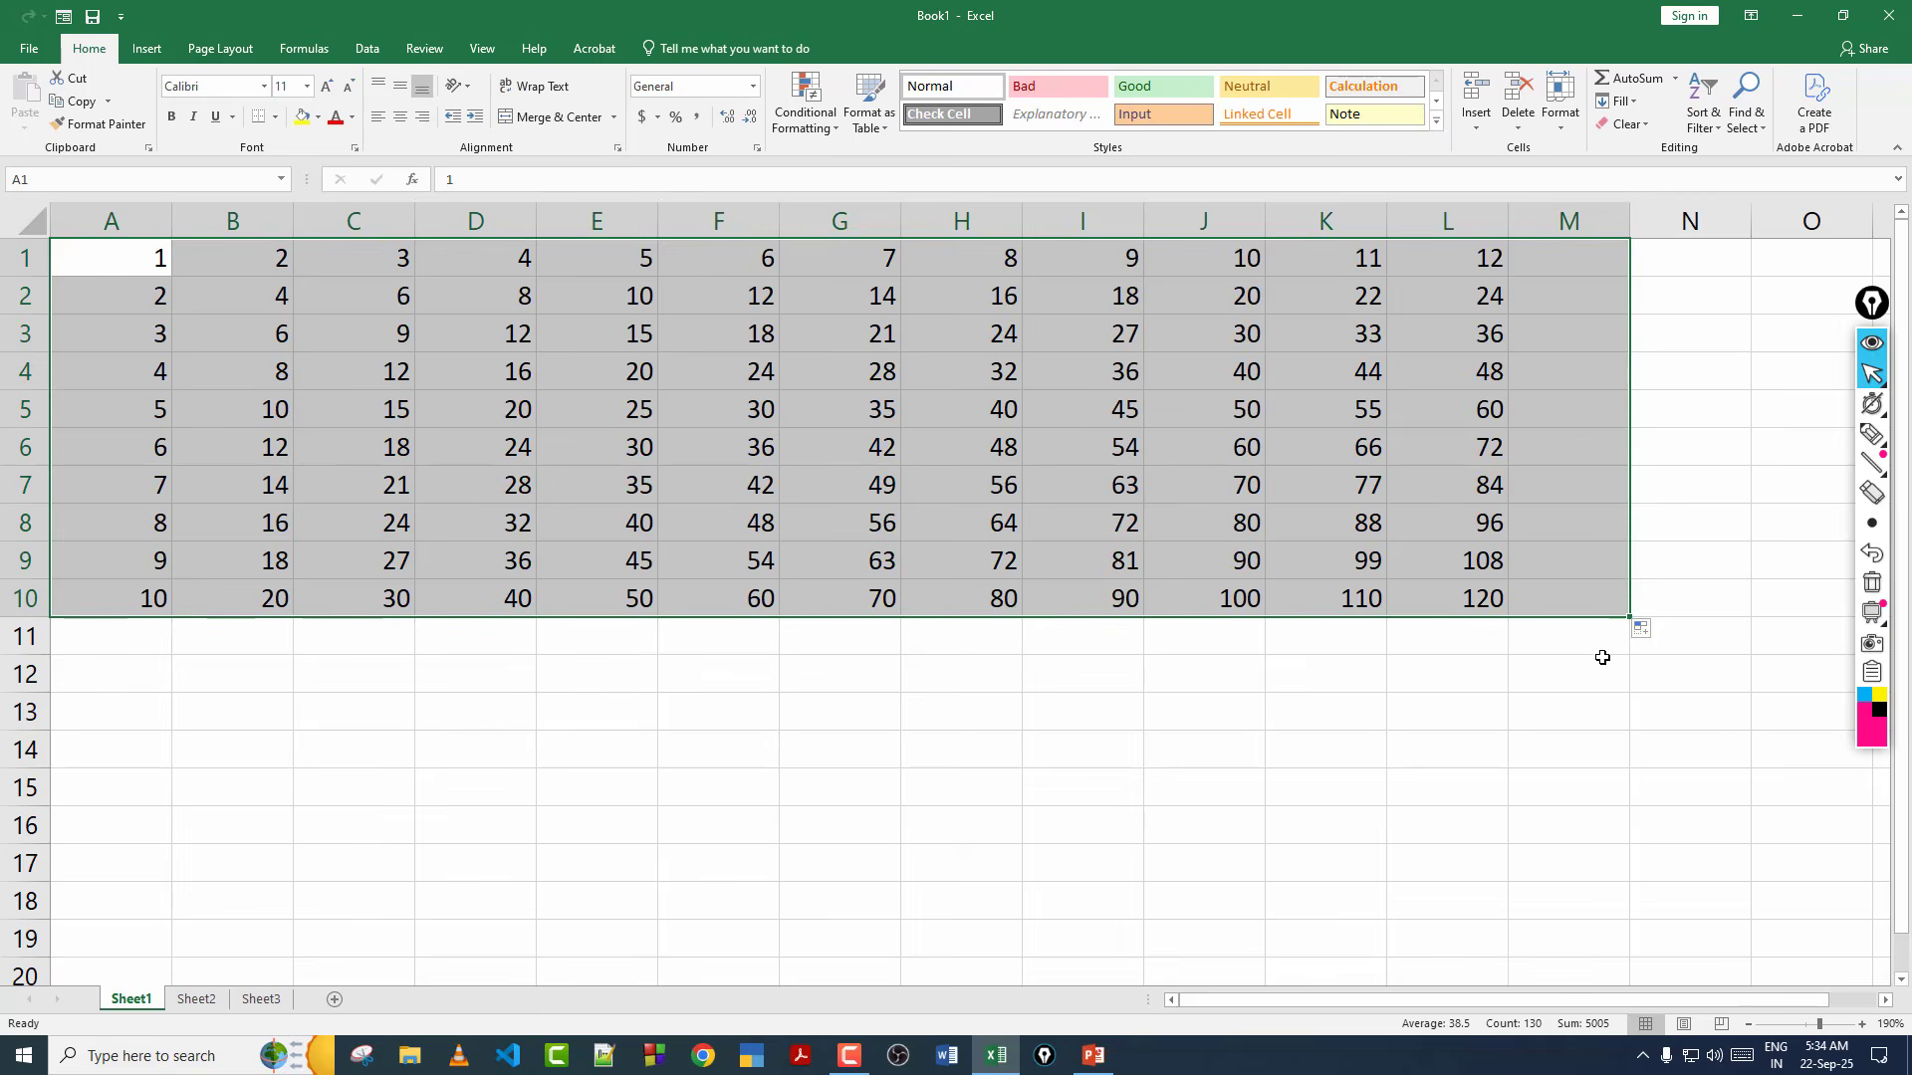
pyautogui.click(1601, 703)
# Circle the multiplication tables with a freehand pen stroke, and clear the annotation from the screen.
pyautogui.click(1872, 434)
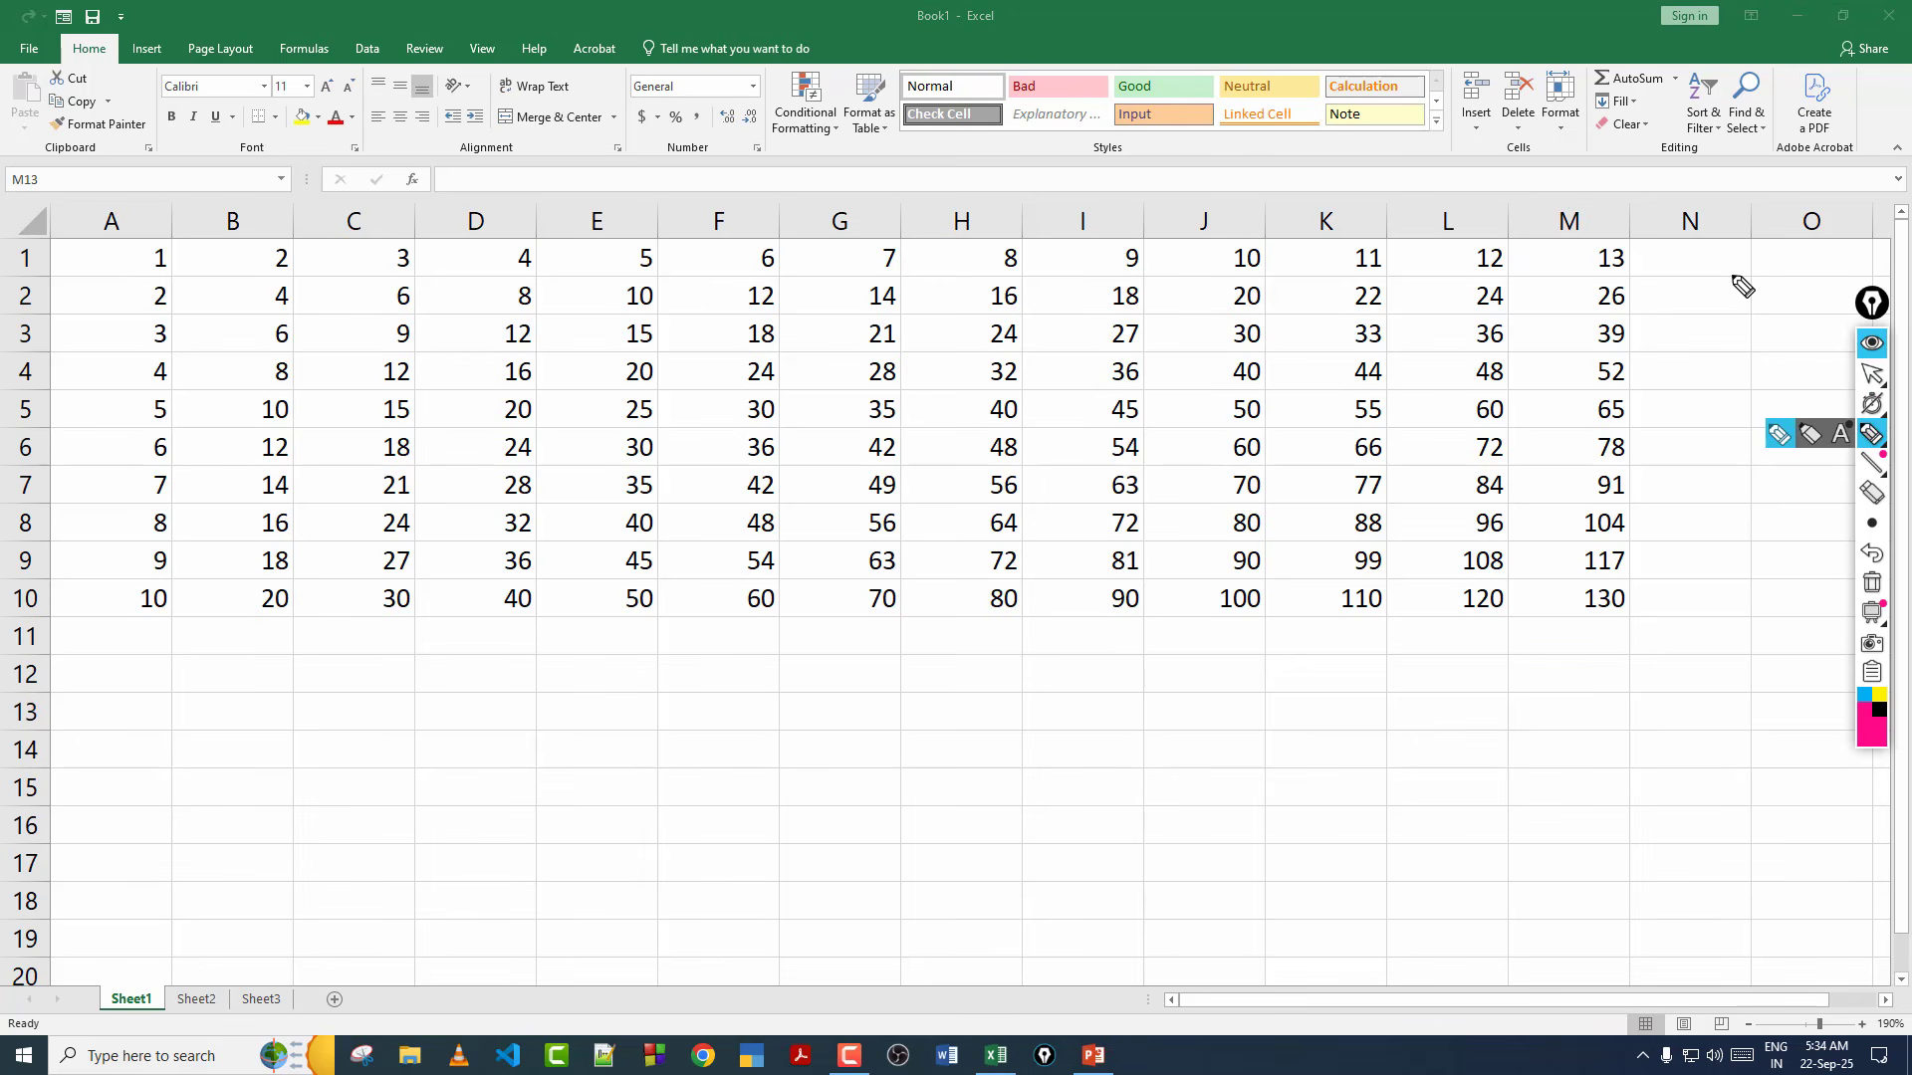
pyautogui.moveTo(1746, 295)
pyautogui.mouseDown()
pyautogui.moveTo(1449, 180)
pyautogui.moveTo(88, 402)
pyautogui.mouseUp()
pyautogui.moveTo(103, 521); pyautogui.dragTo(844, 600)
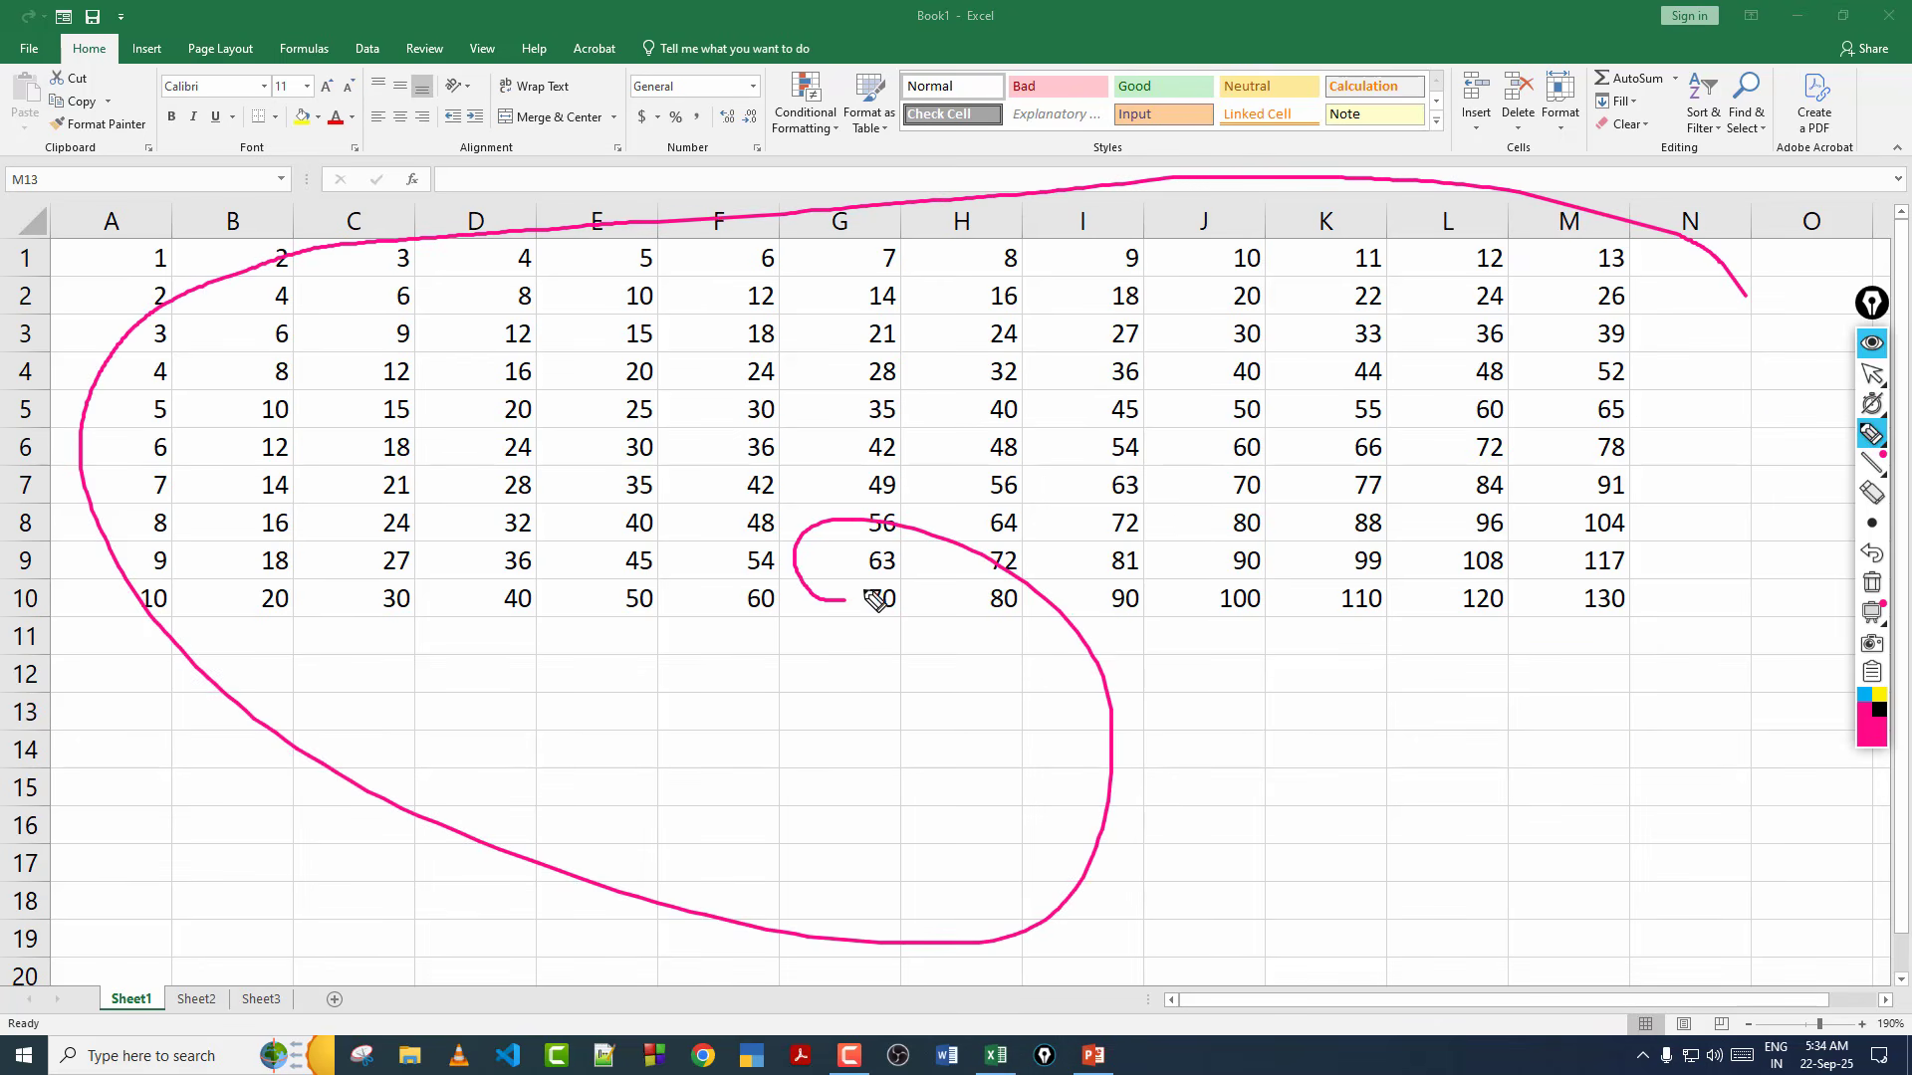
pyautogui.click(1872, 583)
pyautogui.click(1885, 372)
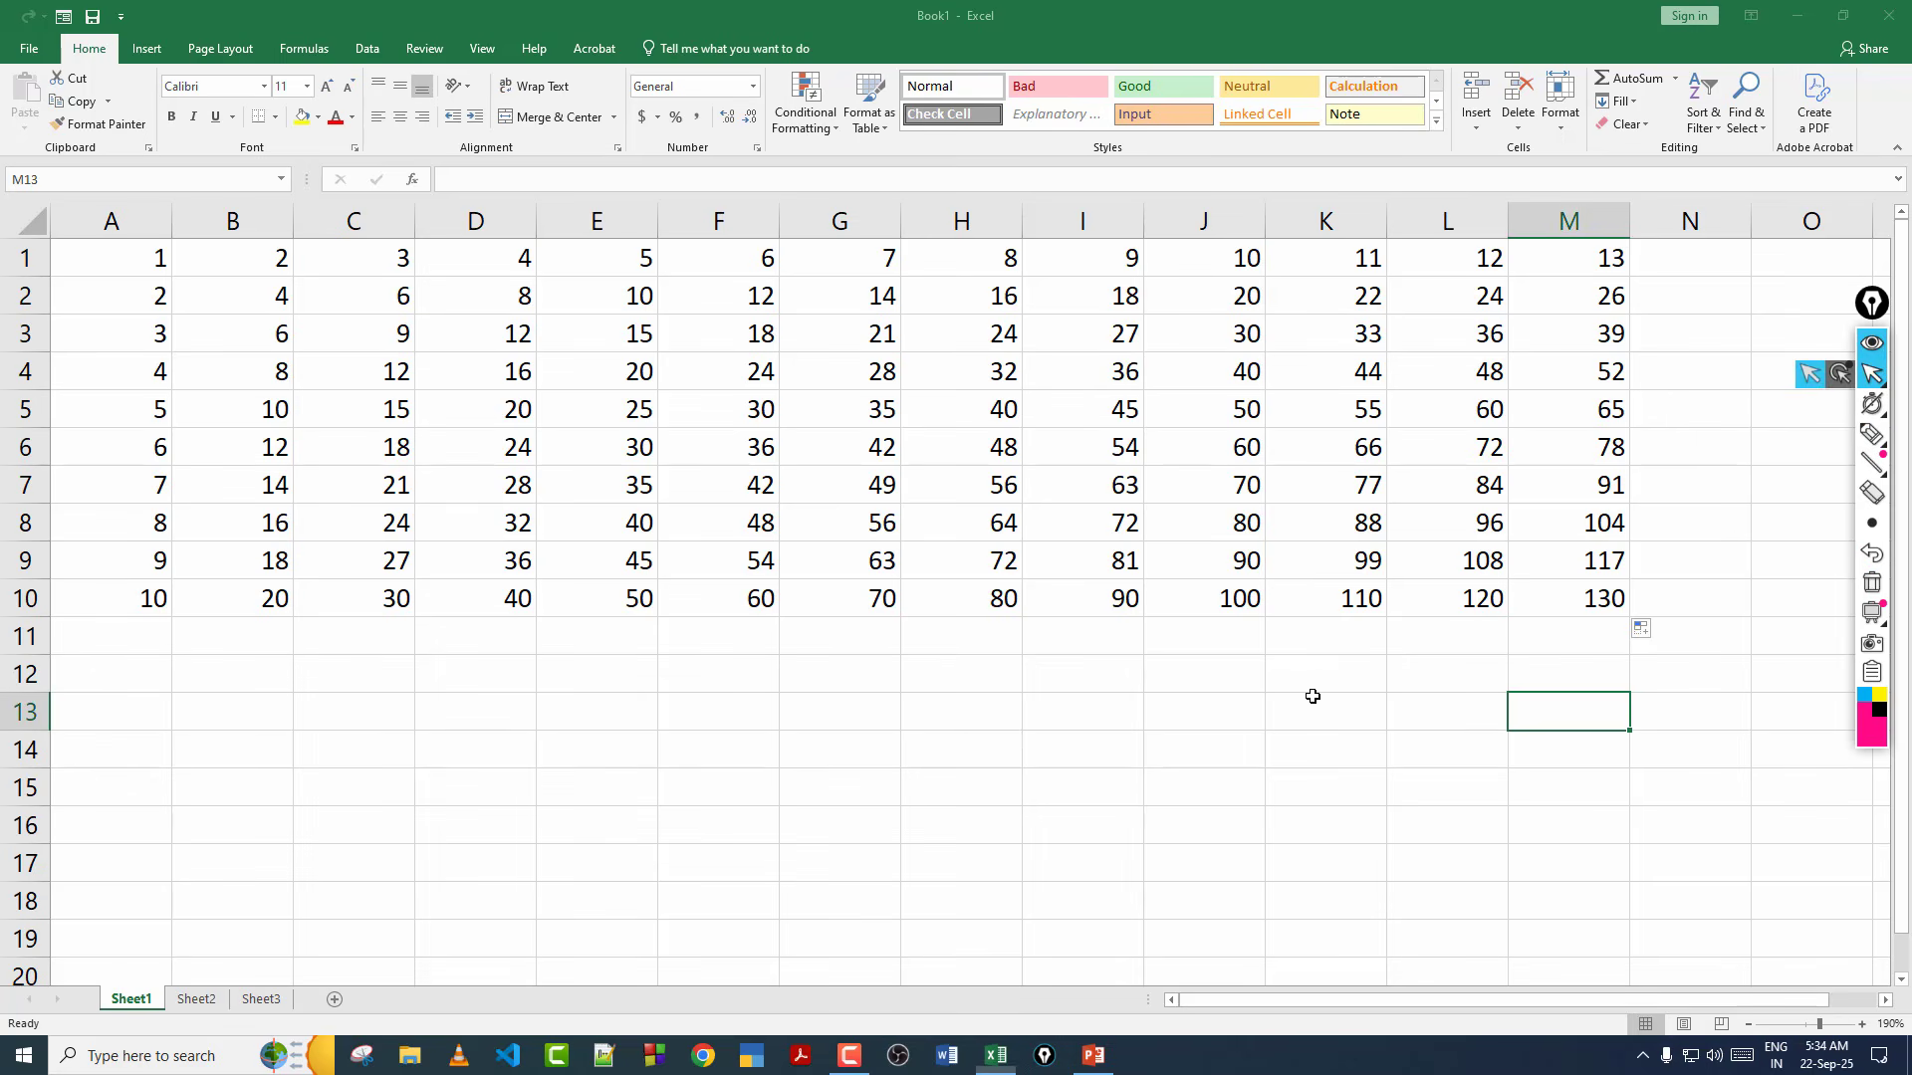
pyautogui.click(1268, 723)
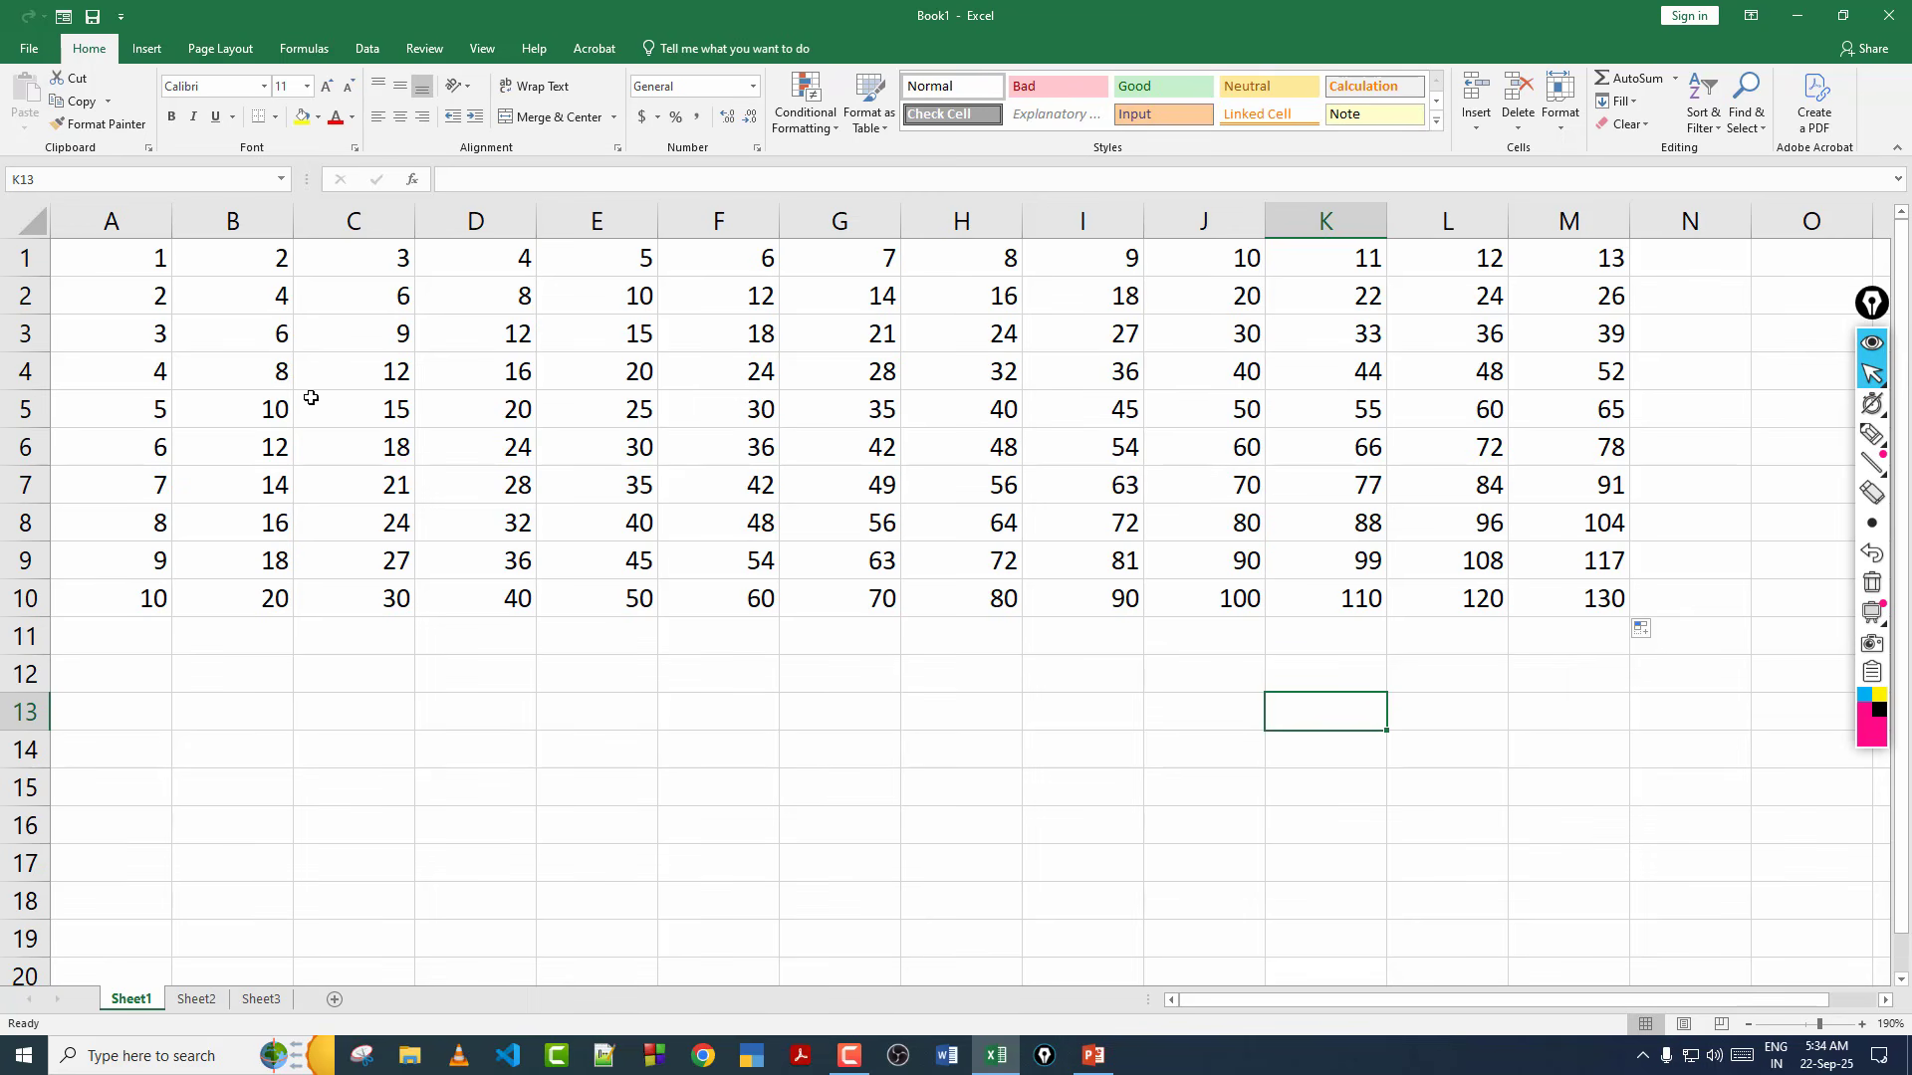
# Delete the multiplication tables in cells A1:M10.
pyautogui.moveTo(144, 250); pyautogui.dragTo(1606, 601)
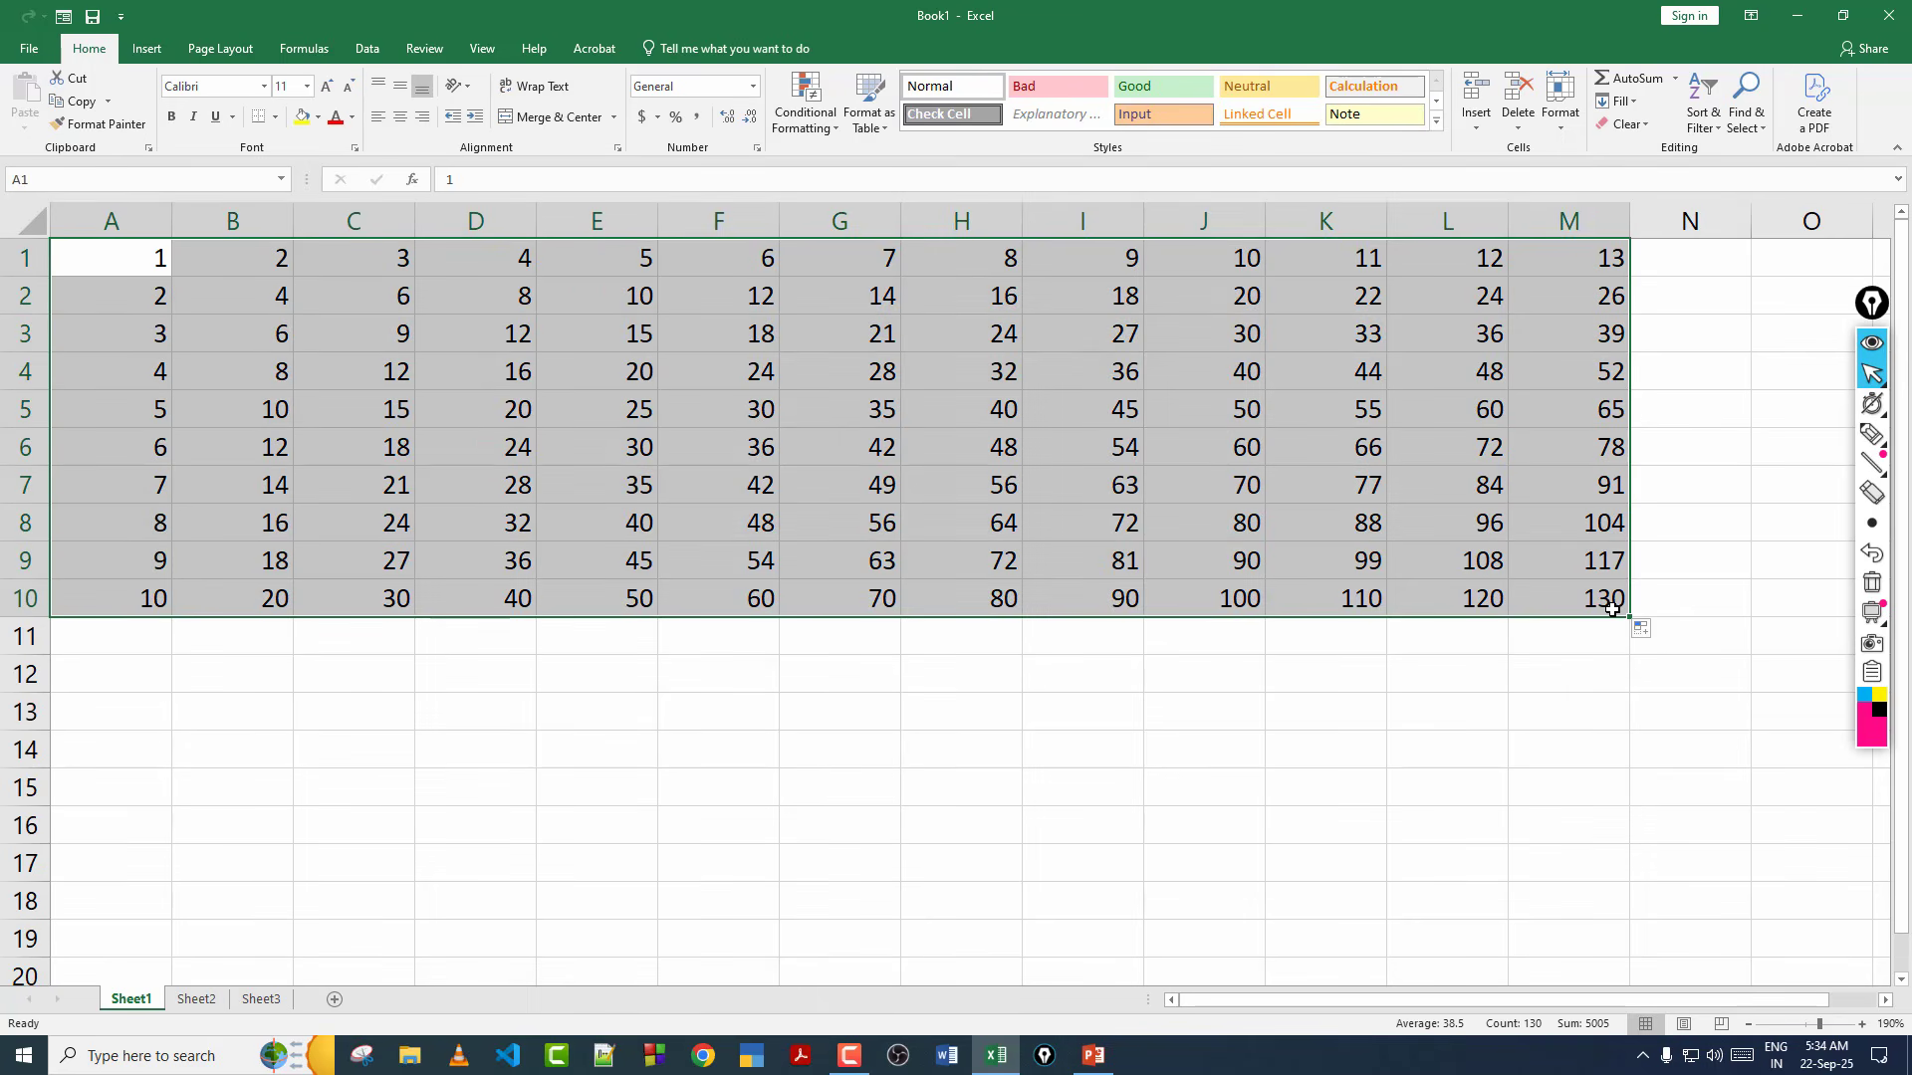
pyautogui.press('Delete')
pyautogui.click(1381, 725)
# Enter the letters a and b in cells B2 and B3.
pyautogui.click(245, 299)
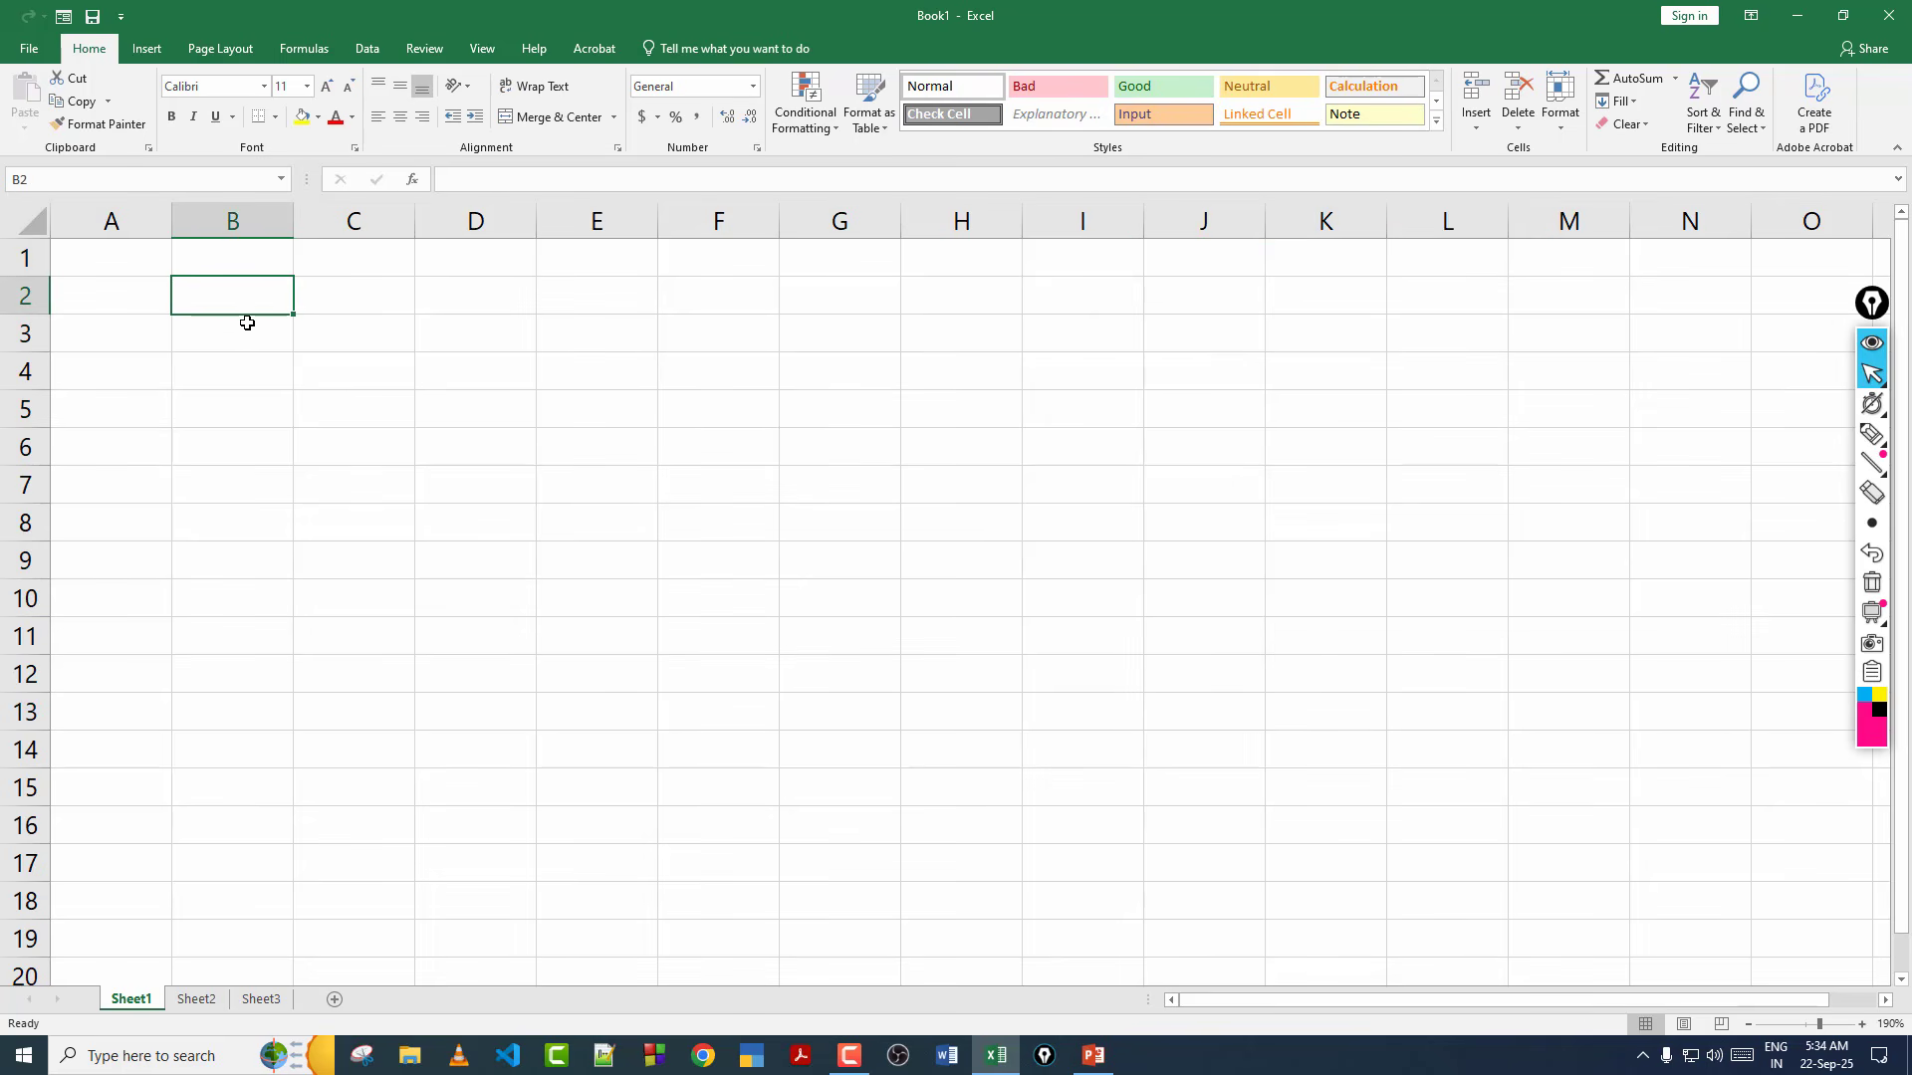
pyautogui.write('a')
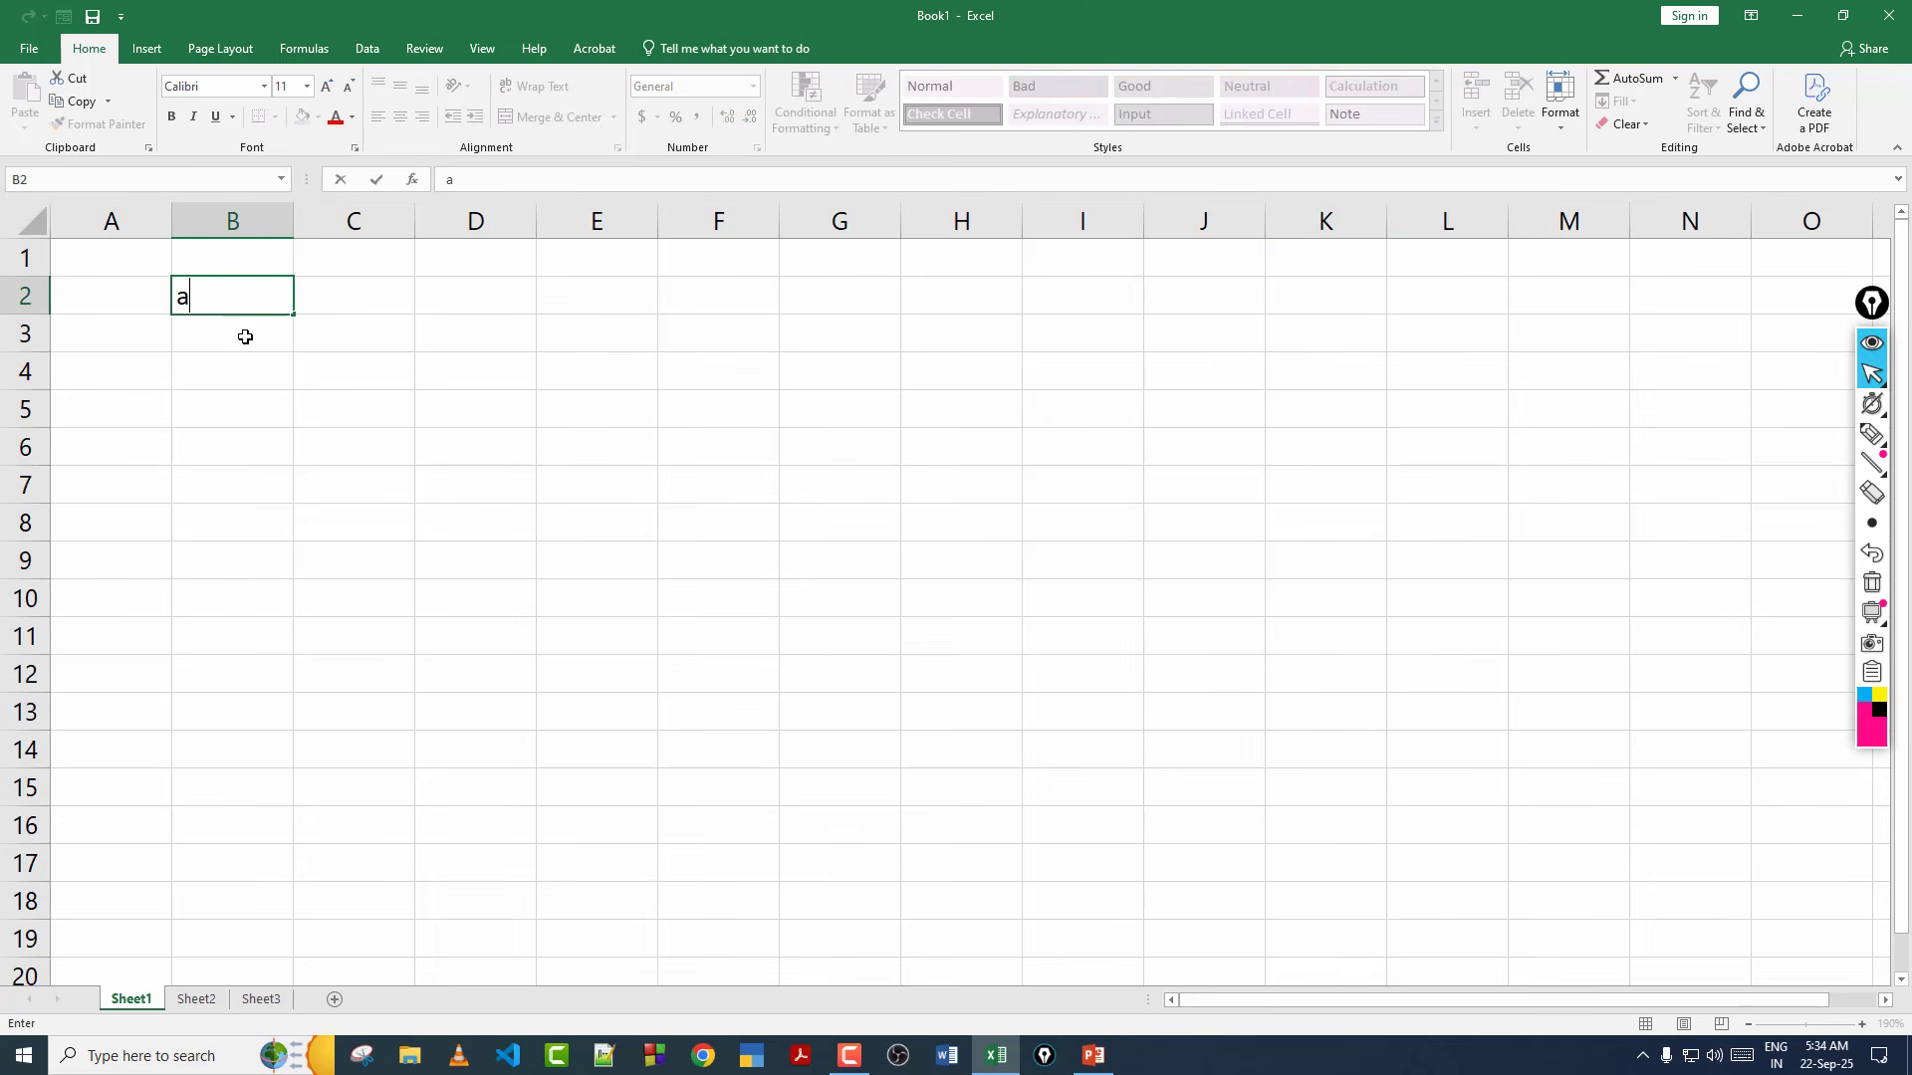
pyautogui.press('Return')
pyautogui.write('b')
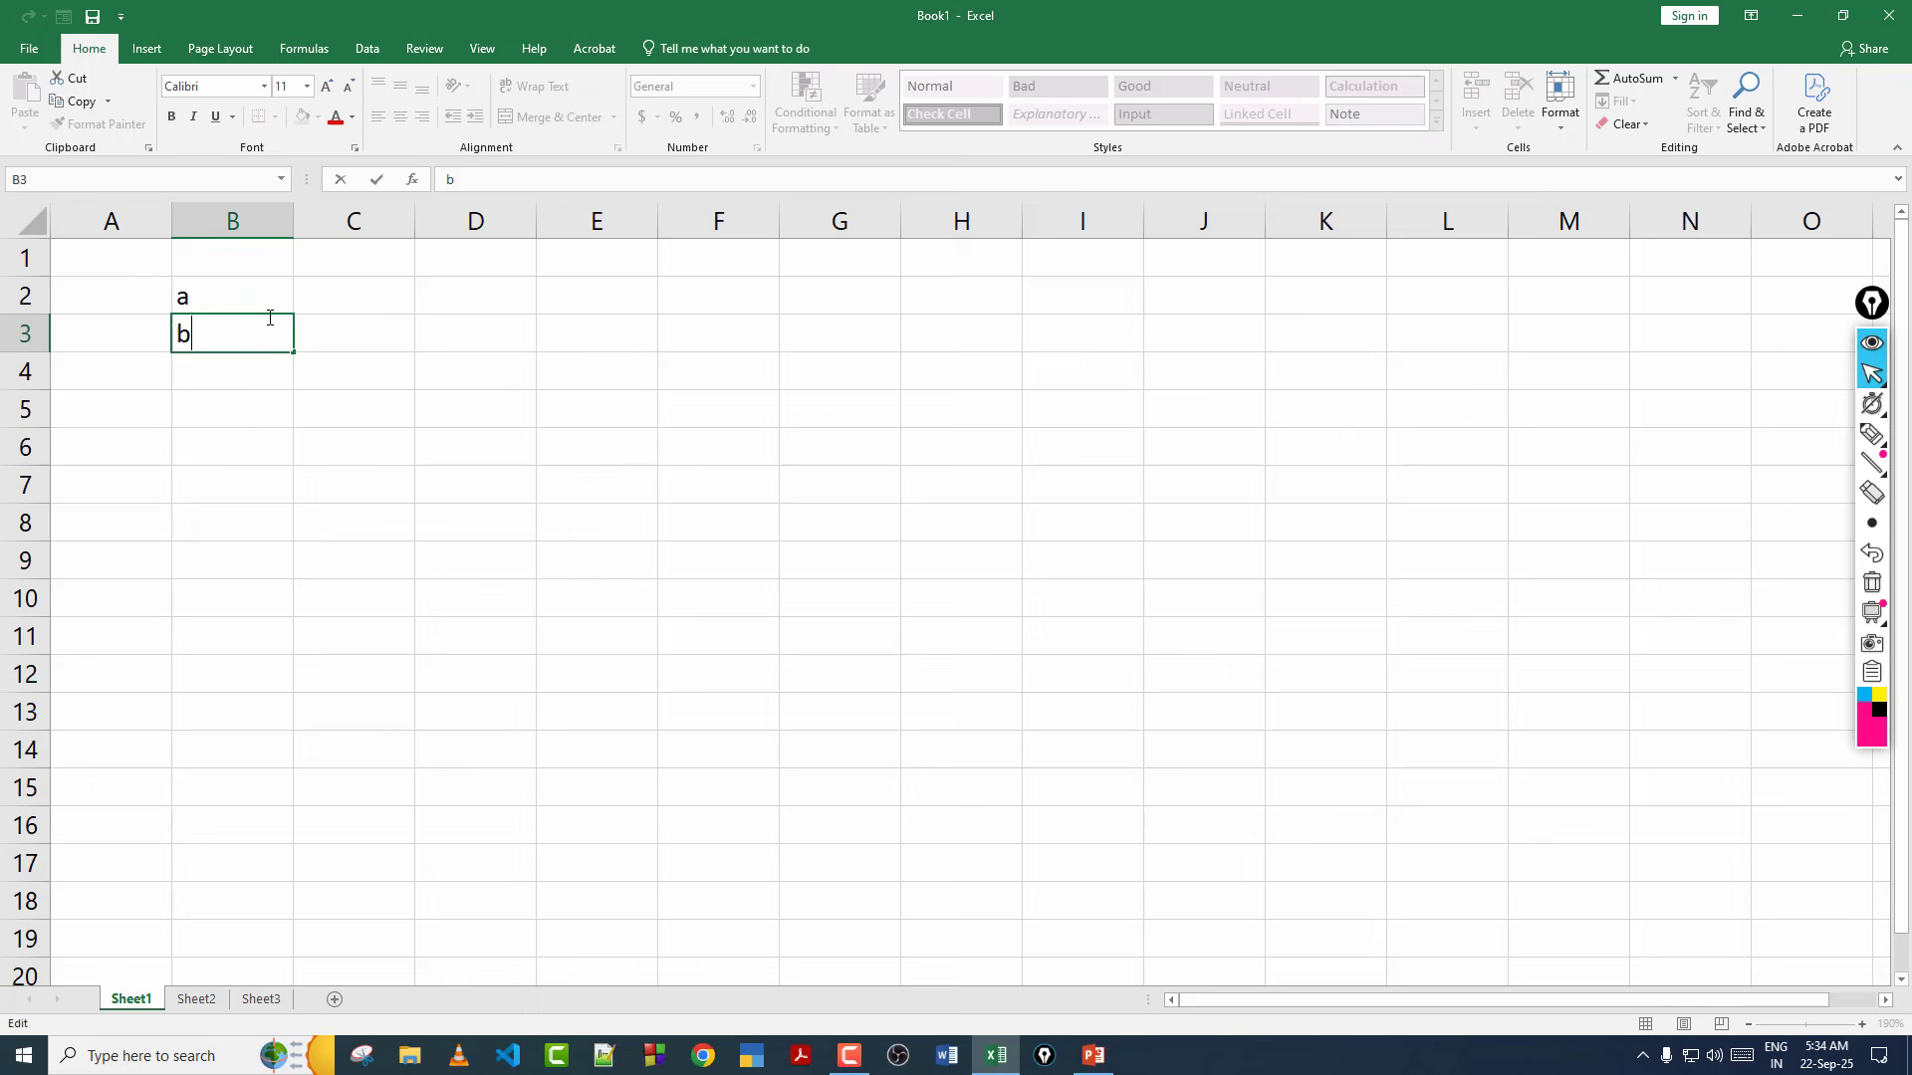
pyautogui.click(269, 410)
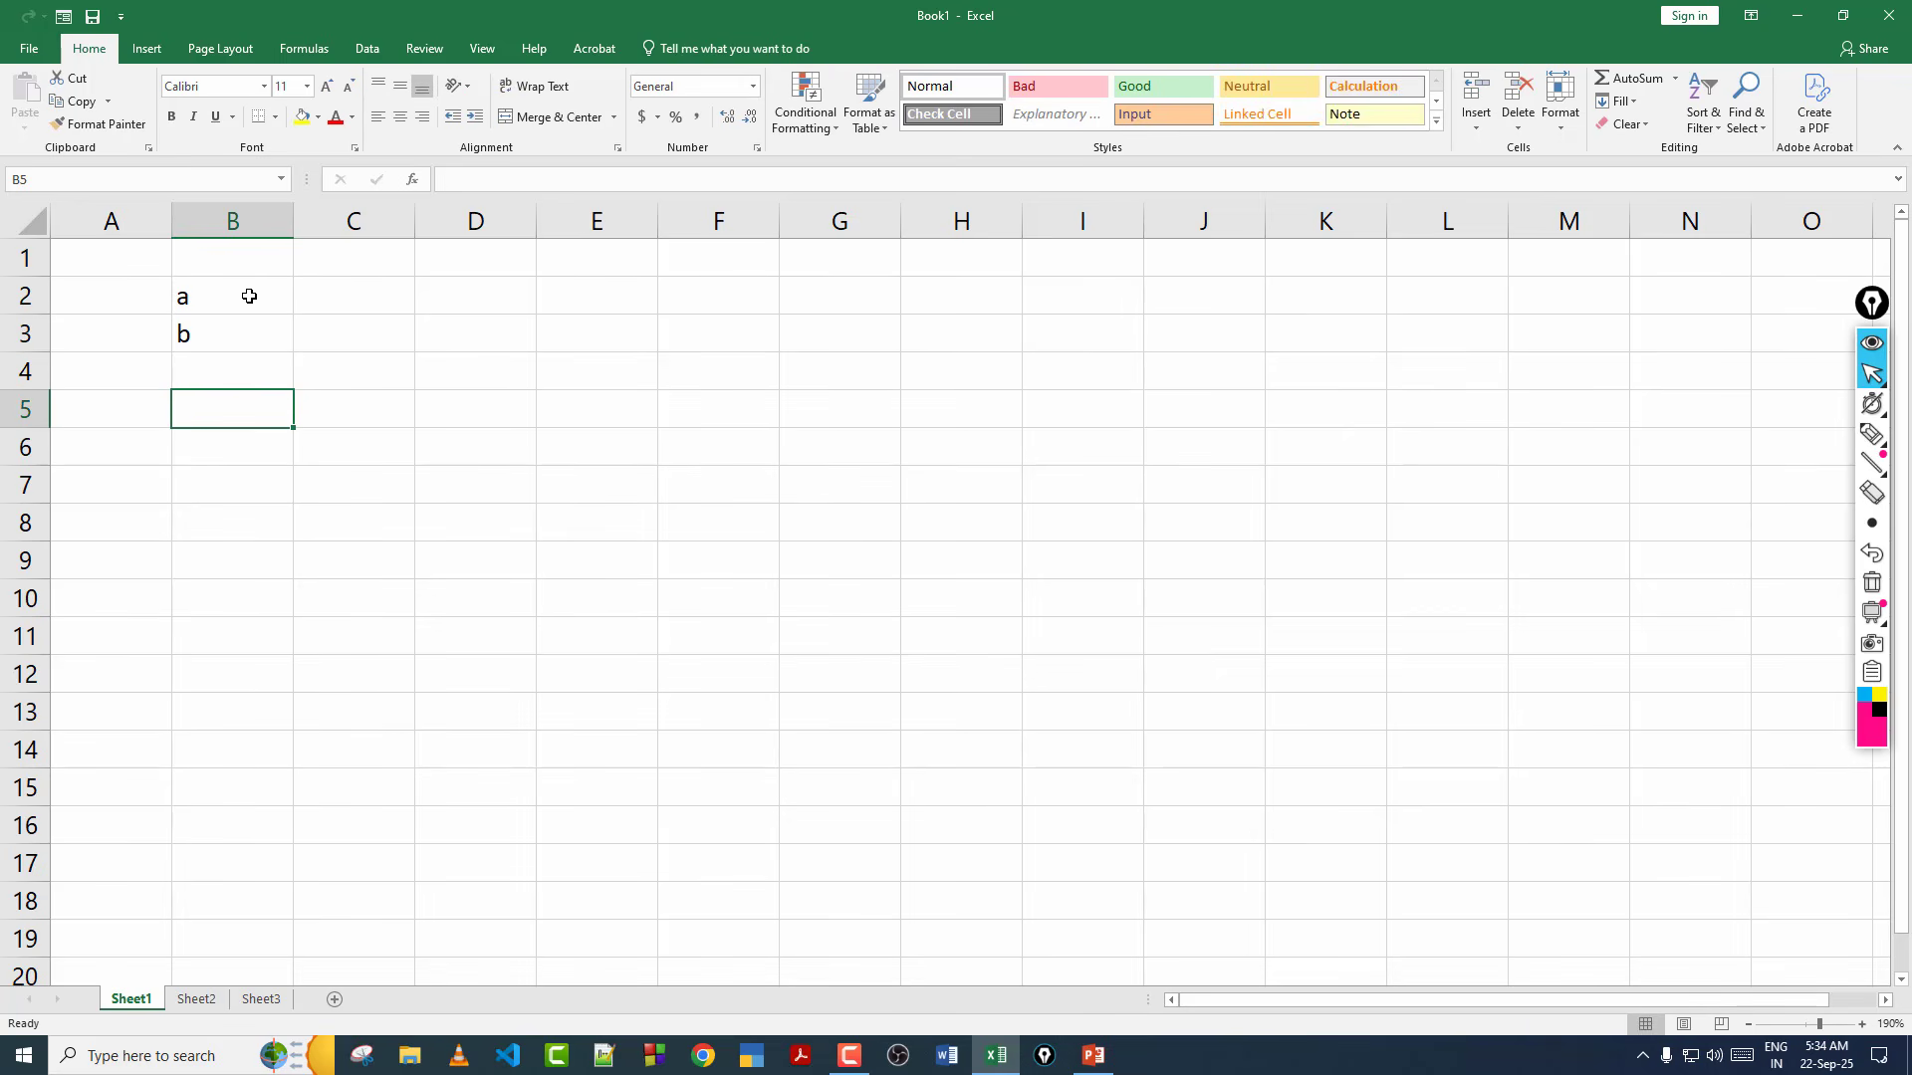
# Fill the letters from cells B2:B3 down to B13 with the fill handle.
pyautogui.moveTo(248, 294); pyautogui.dragTo(248, 325)
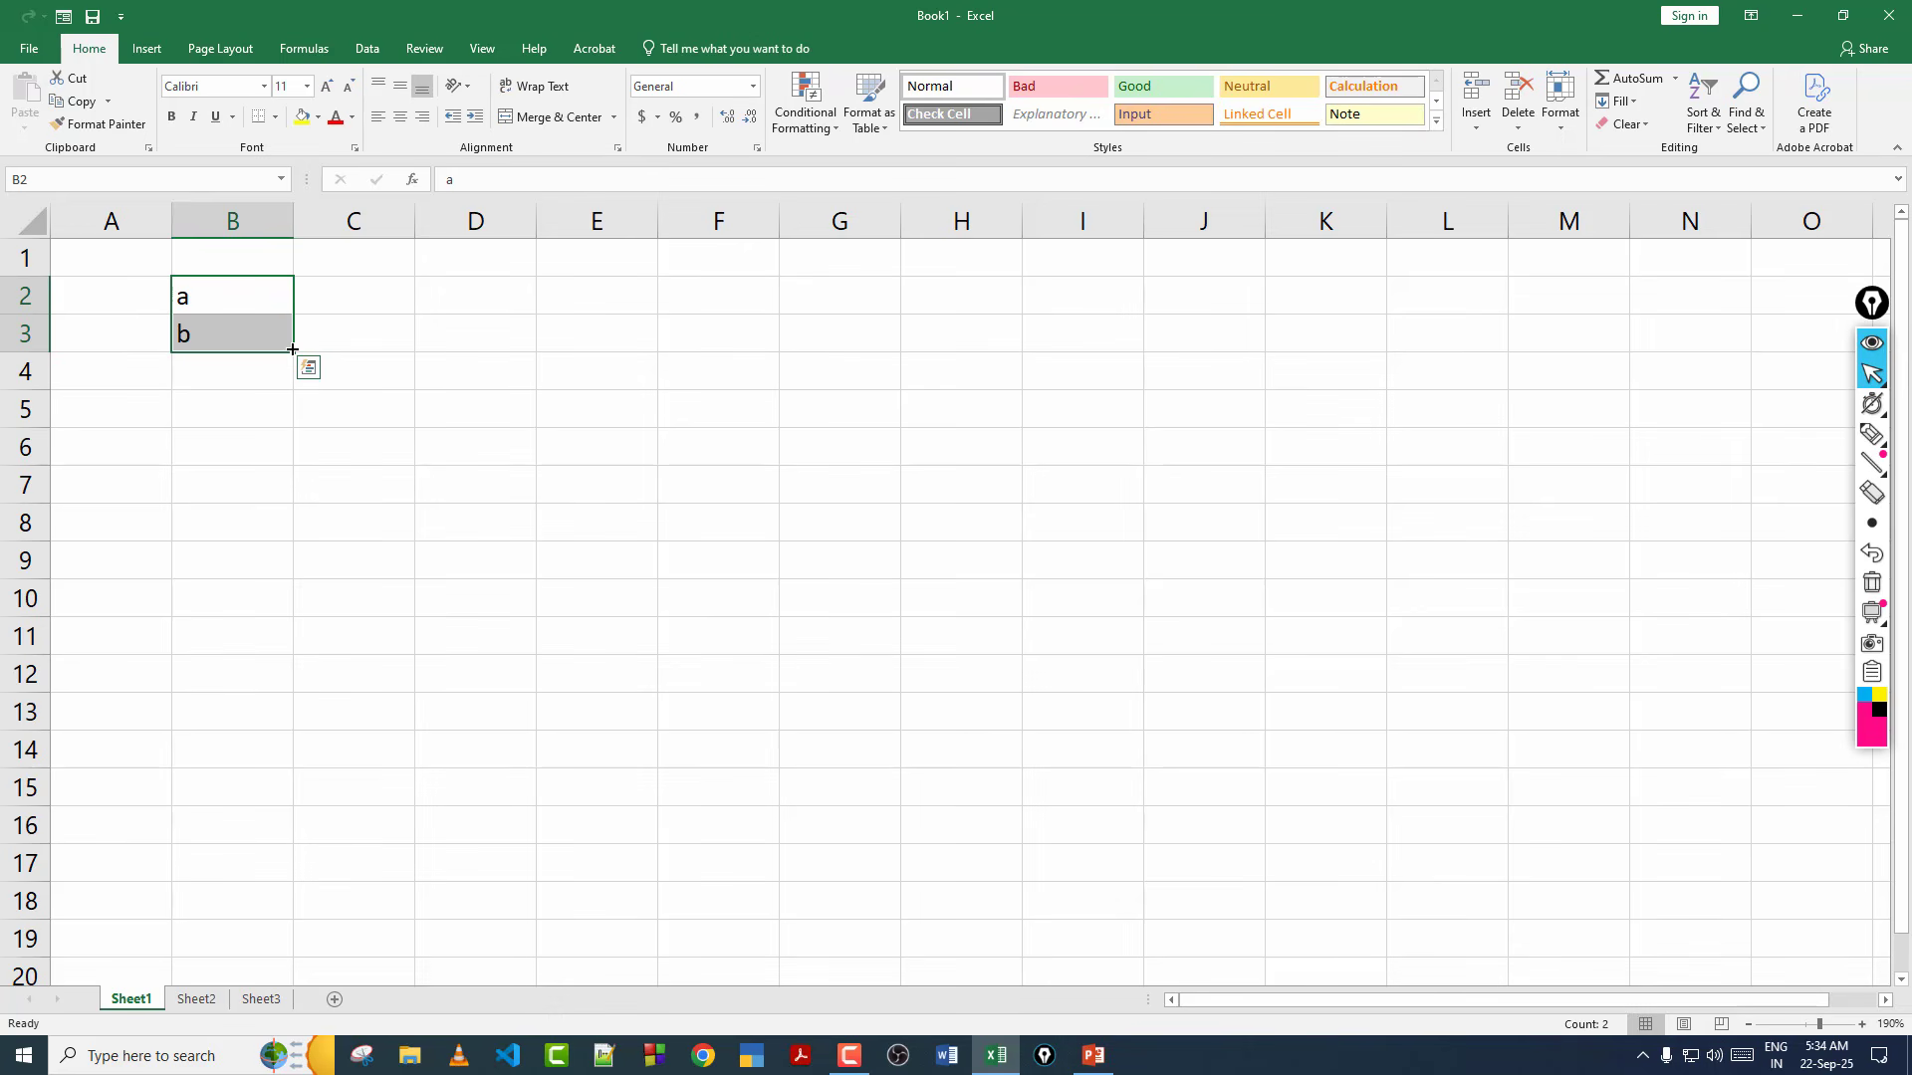
pyautogui.moveTo(292, 353); pyautogui.dragTo(310, 722)
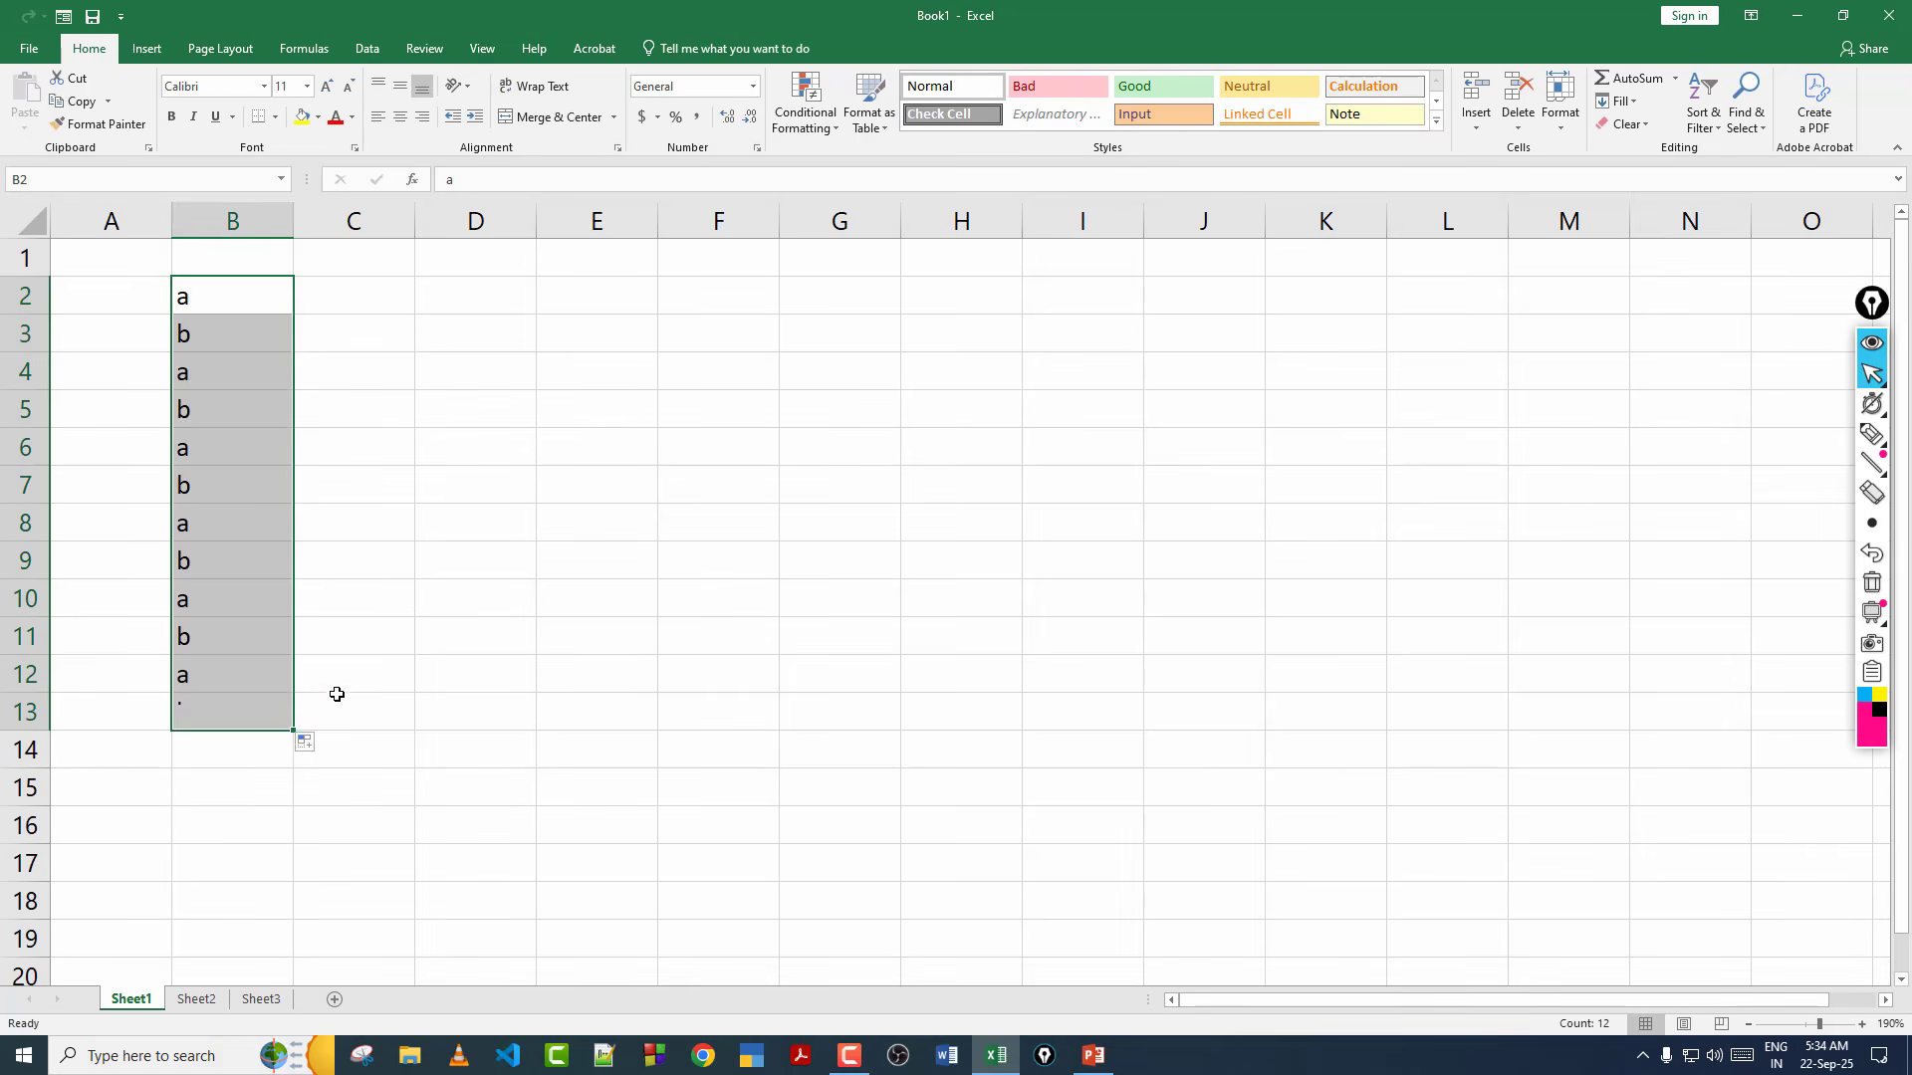
pyautogui.moveTo(338, 642); pyautogui.dragTo(339, 603)
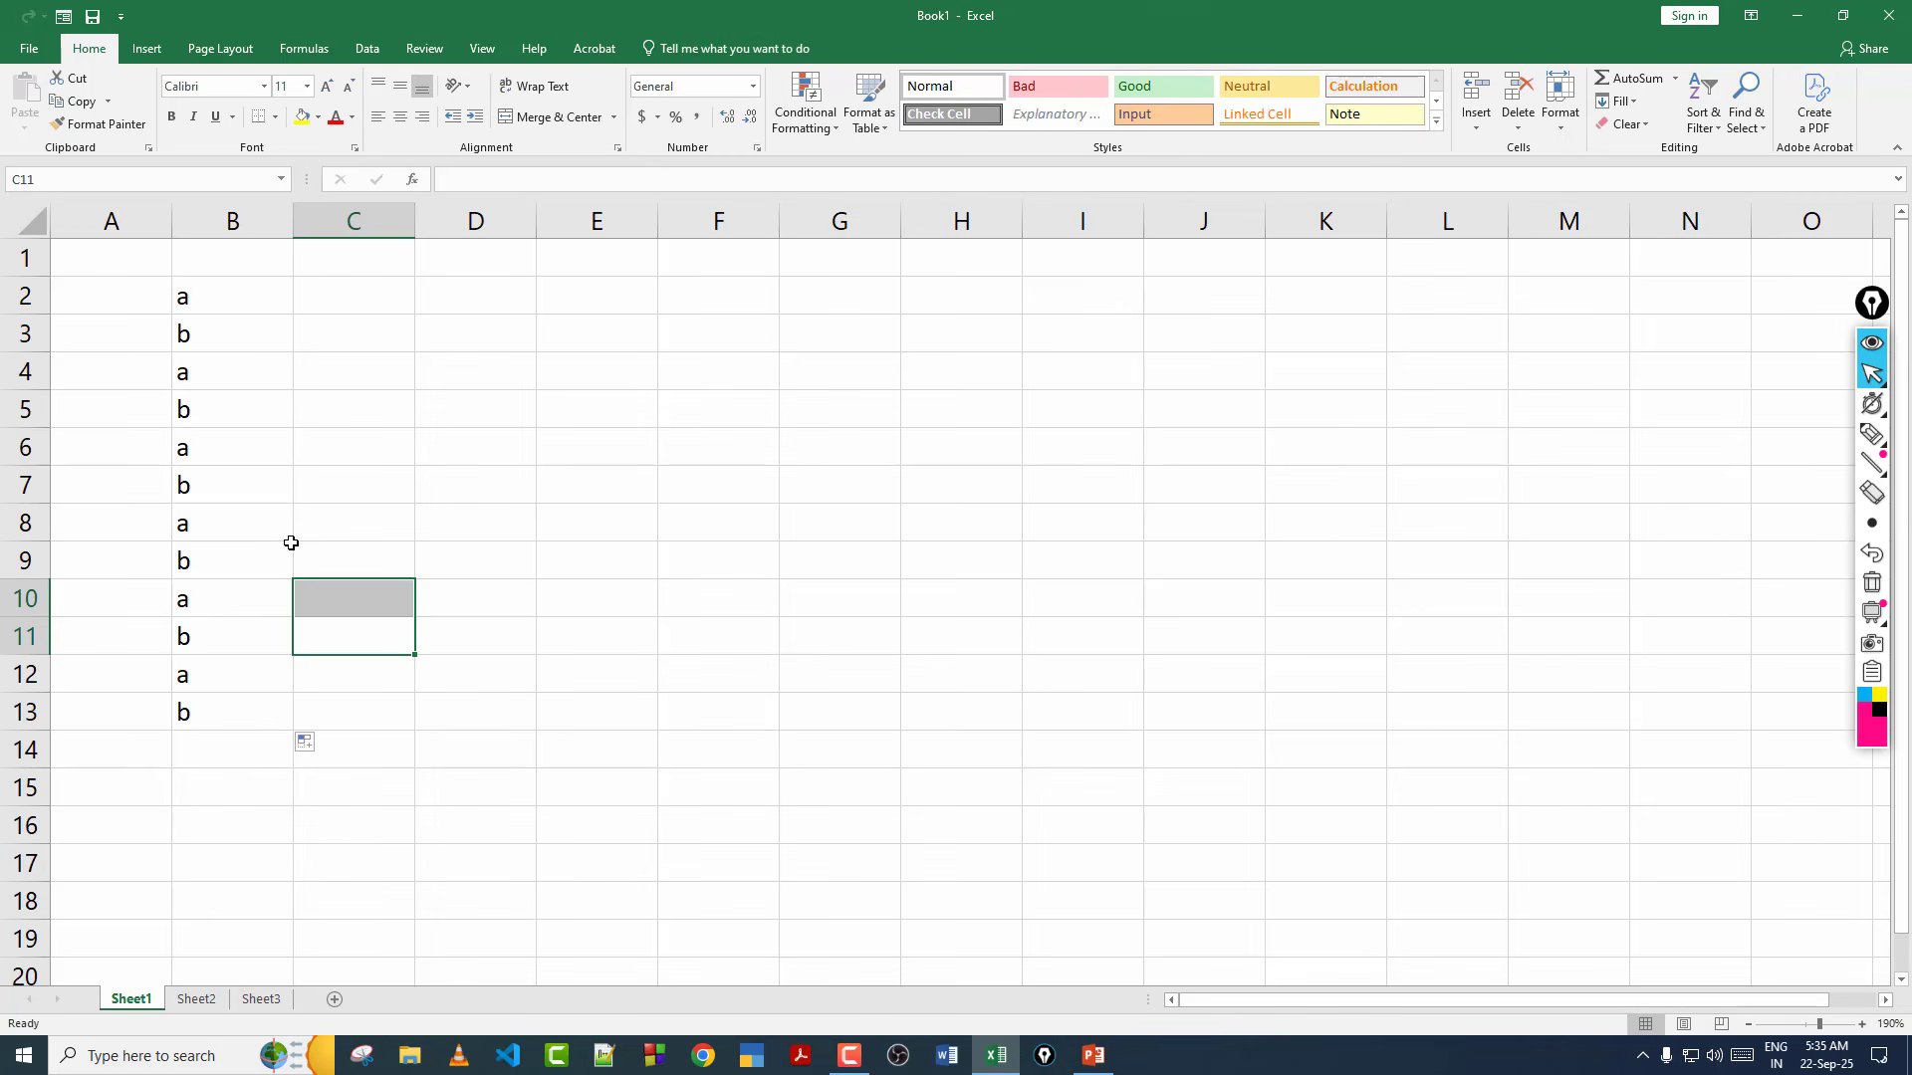
# Delete the contents of cells B1:B13, removing the filled letters.
pyautogui.moveTo(265, 264); pyautogui.dragTo(231, 717)
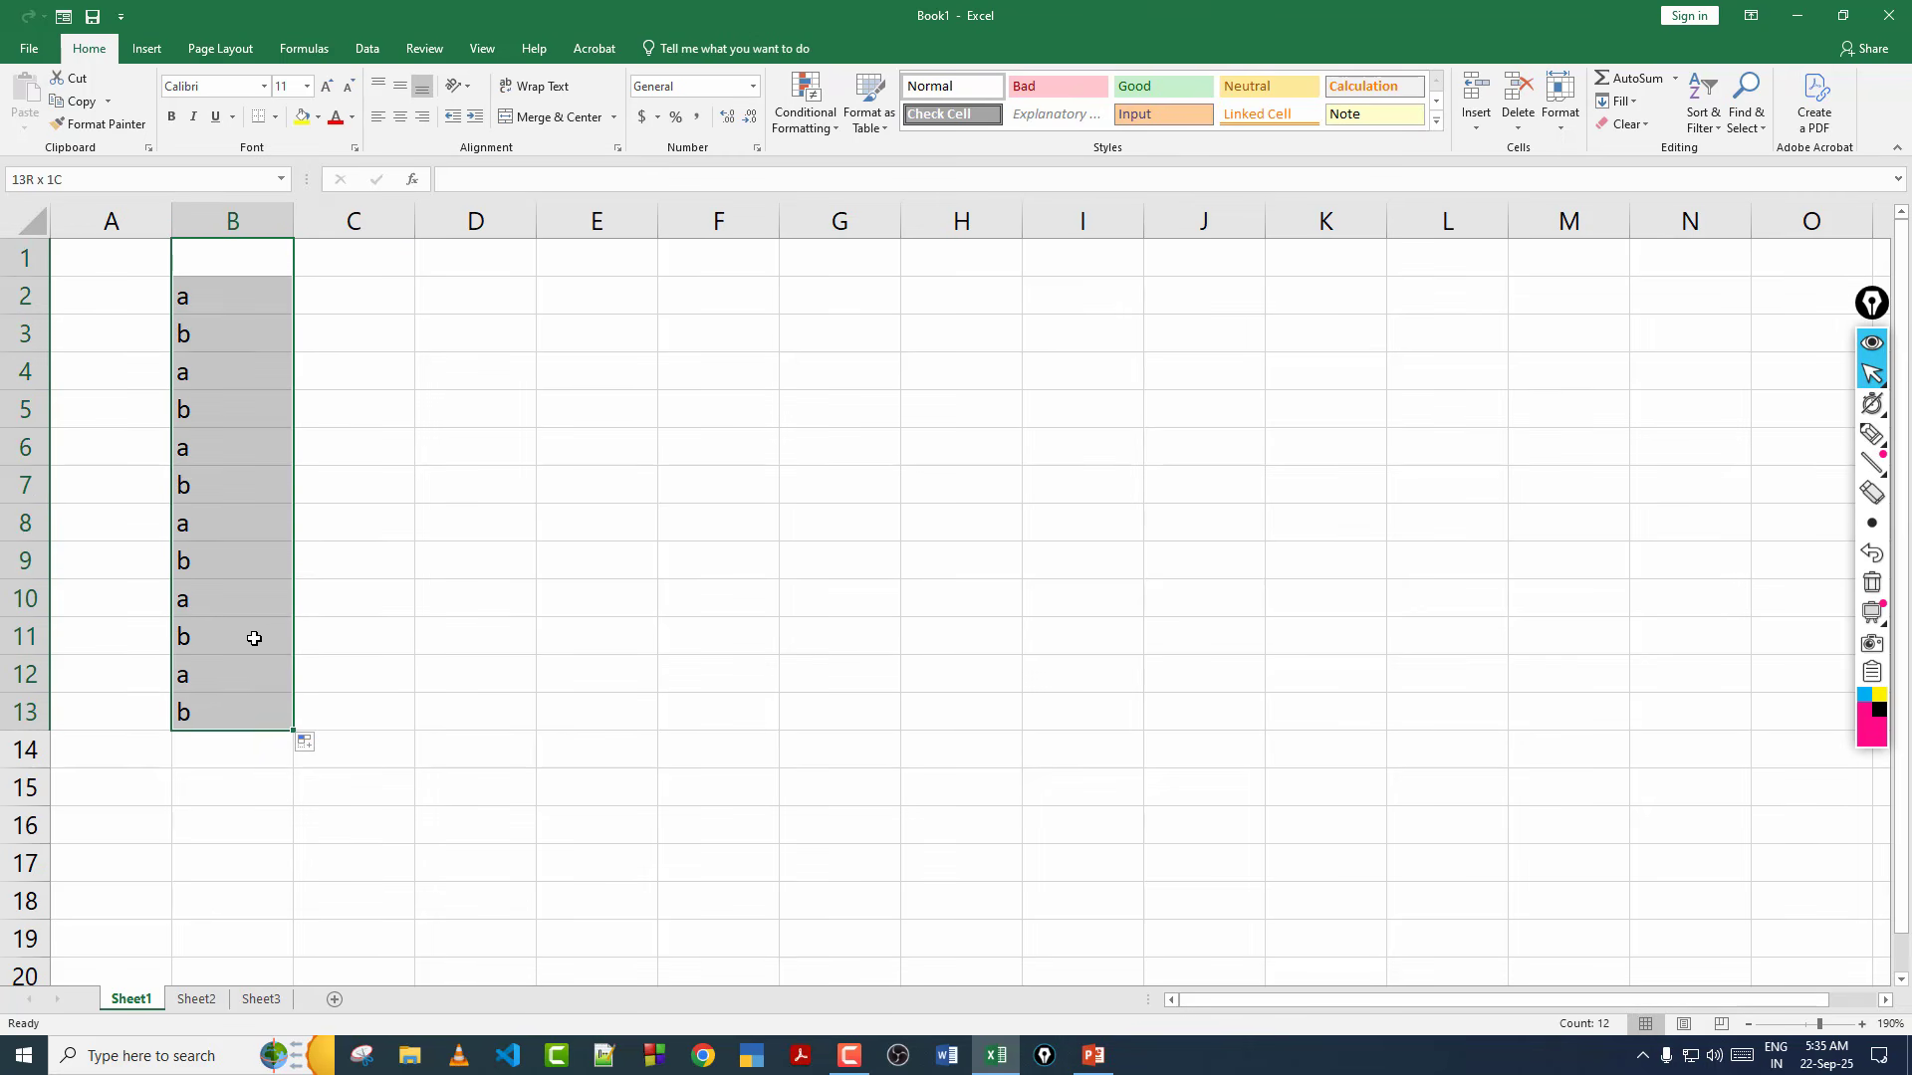
pyautogui.press('Delete')
pyautogui.click(609, 563)
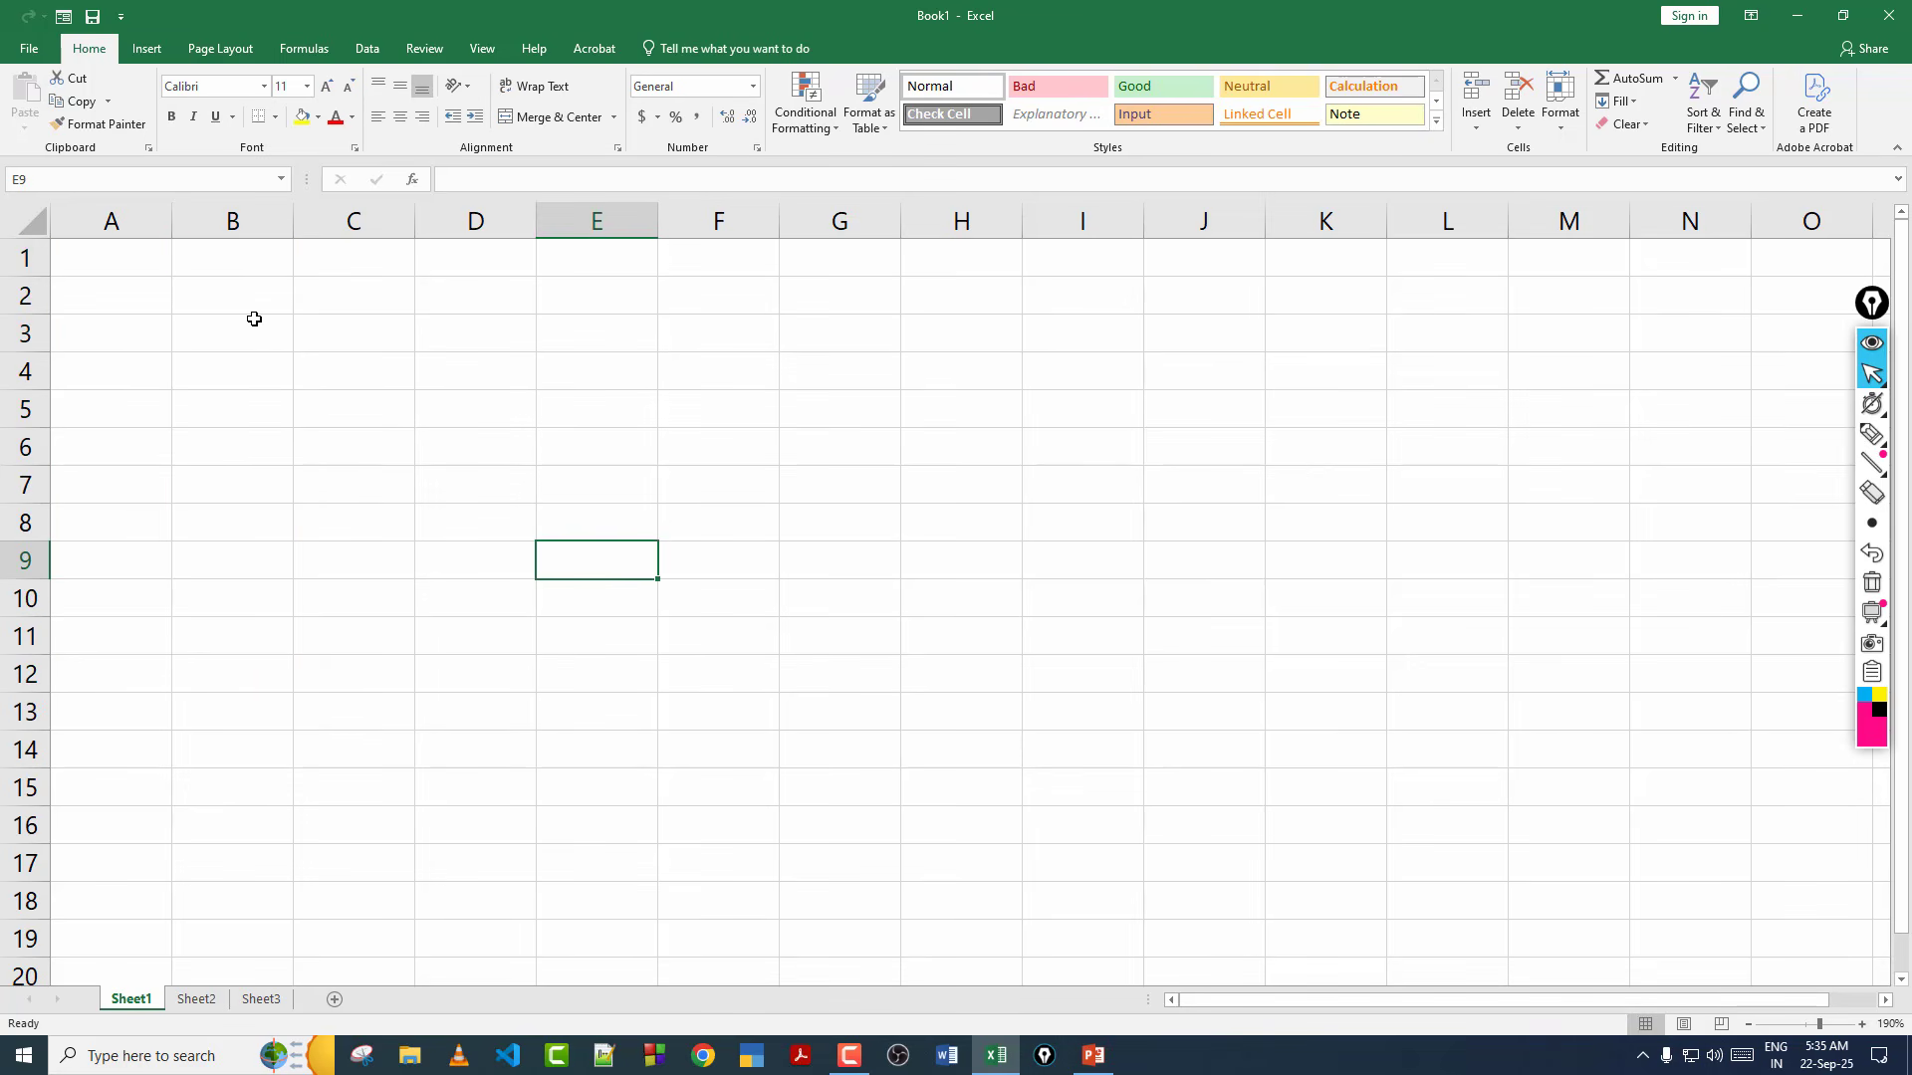
# Enter sun in cell B1 and fill the weekday abbreviations down to B13 with the fill handle.
pyautogui.click(204, 266)
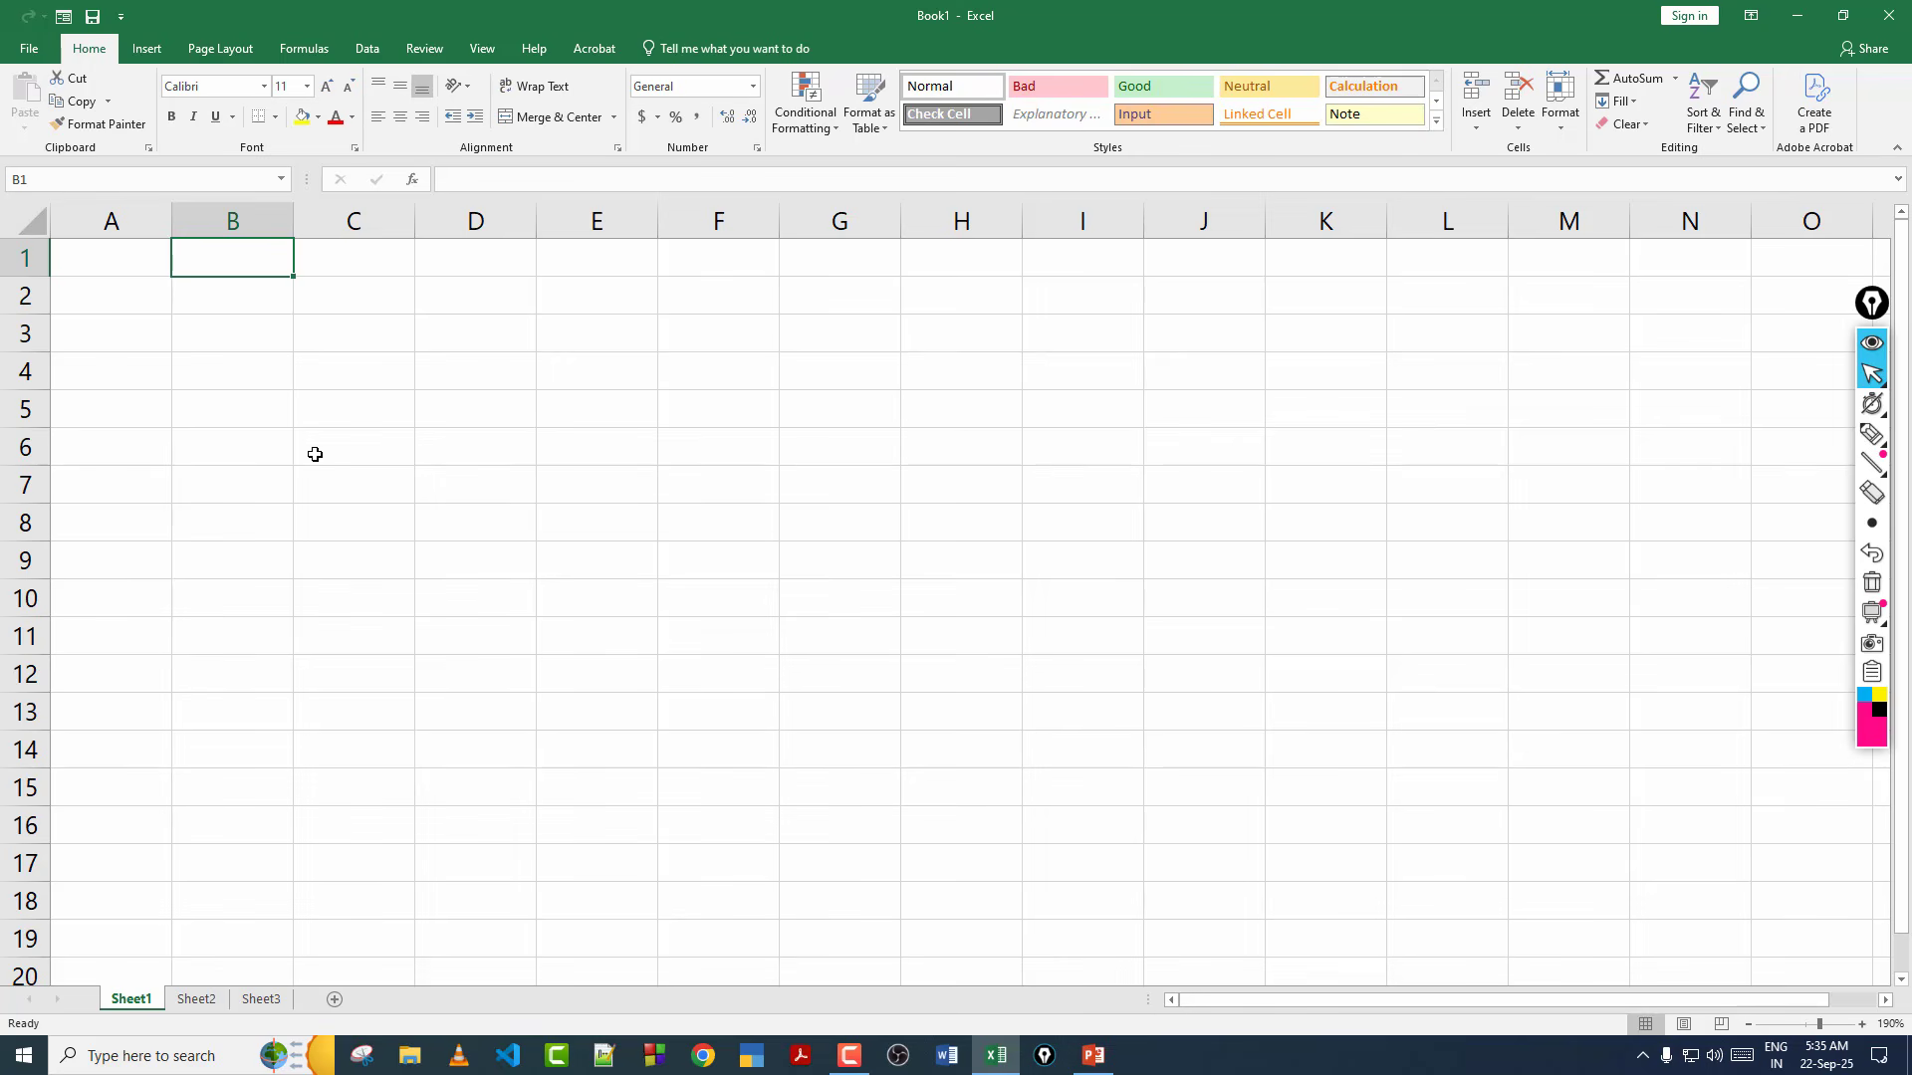
pyautogui.write('sun')
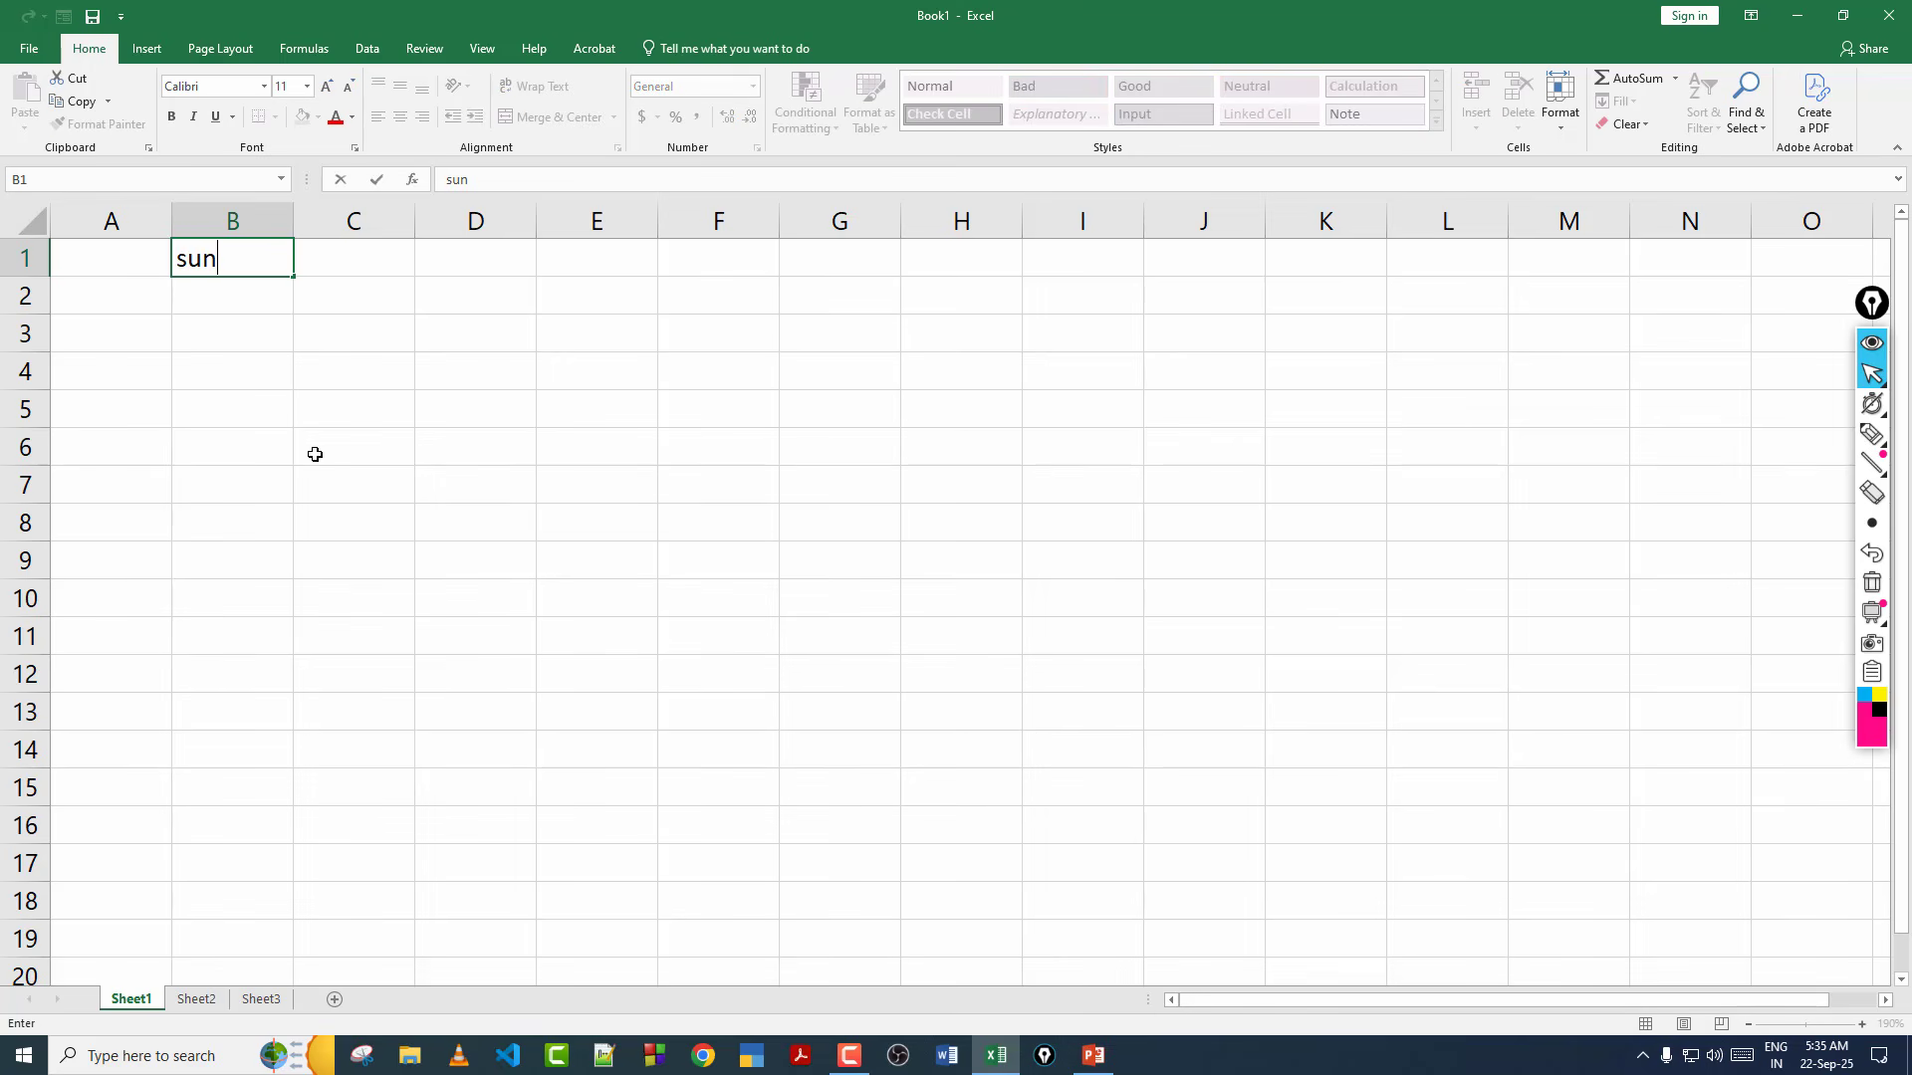
pyautogui.click(281, 366)
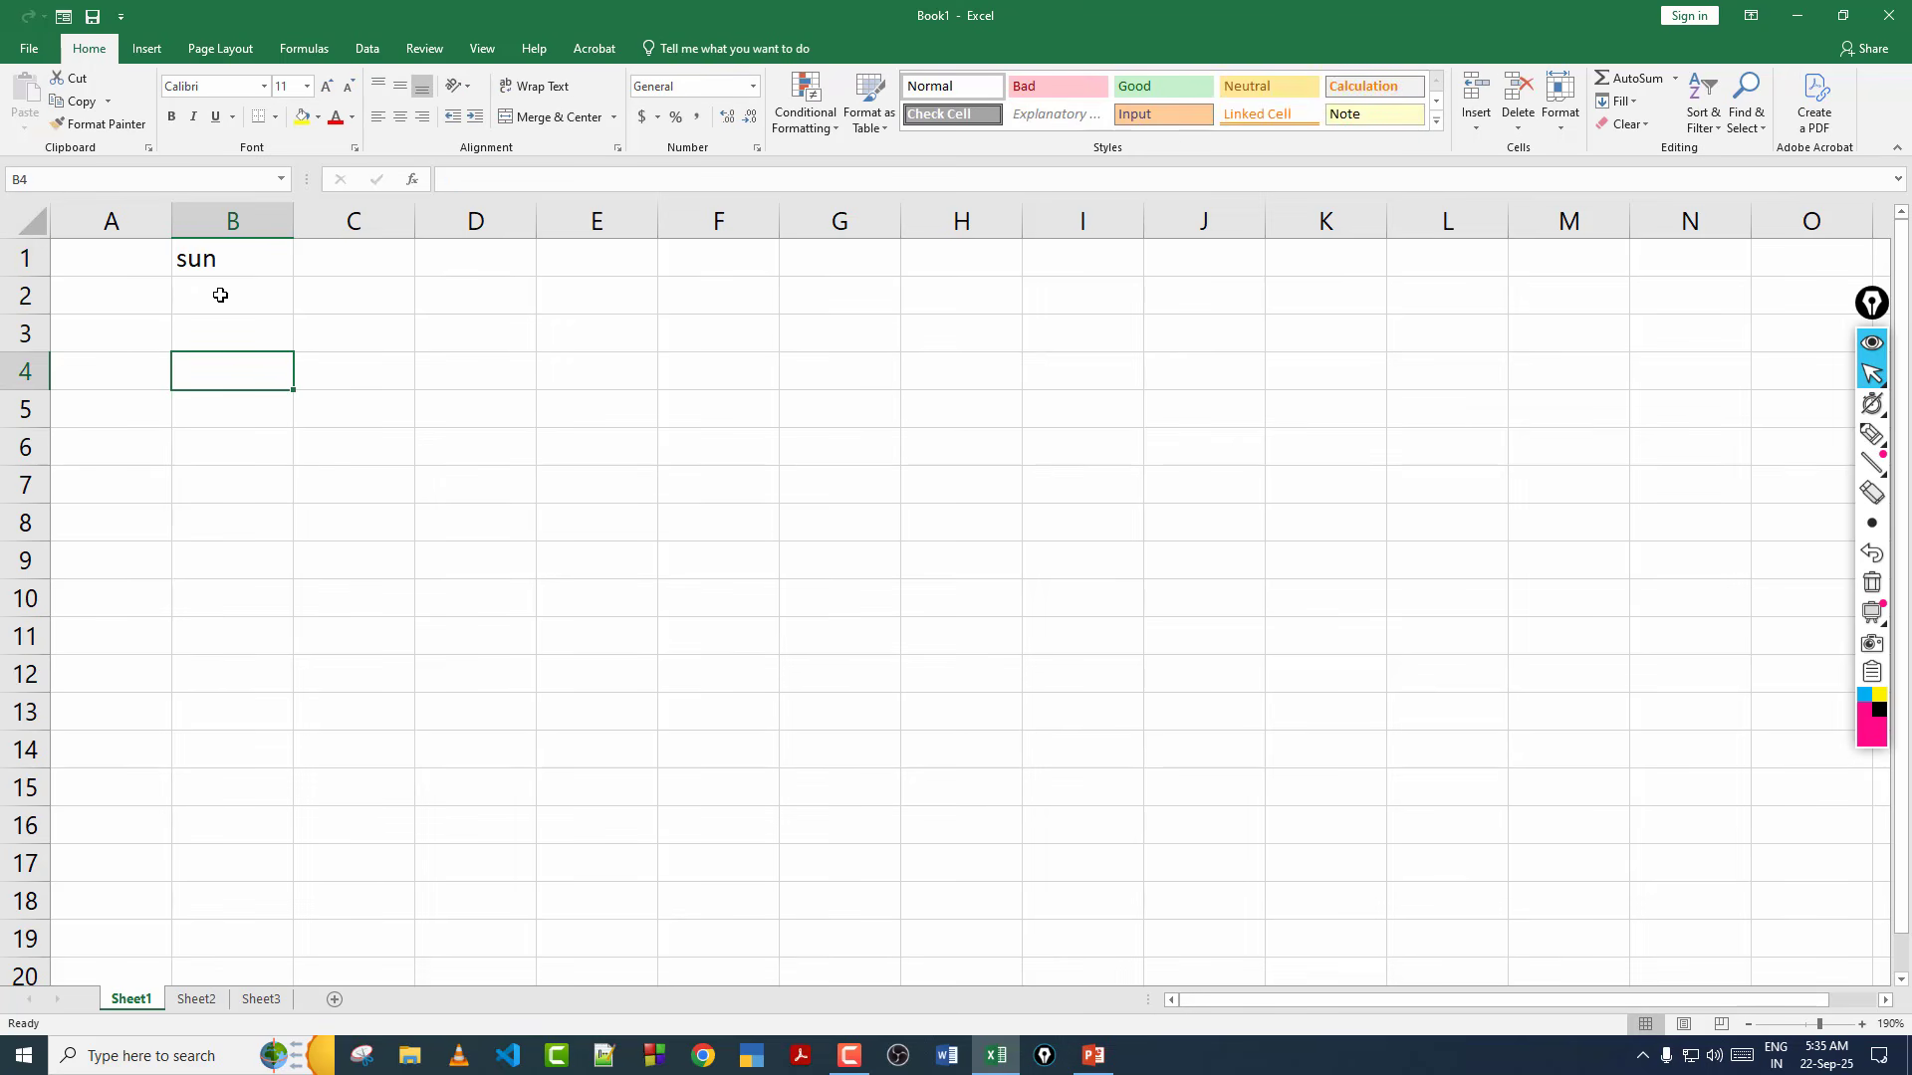
pyautogui.click(259, 253)
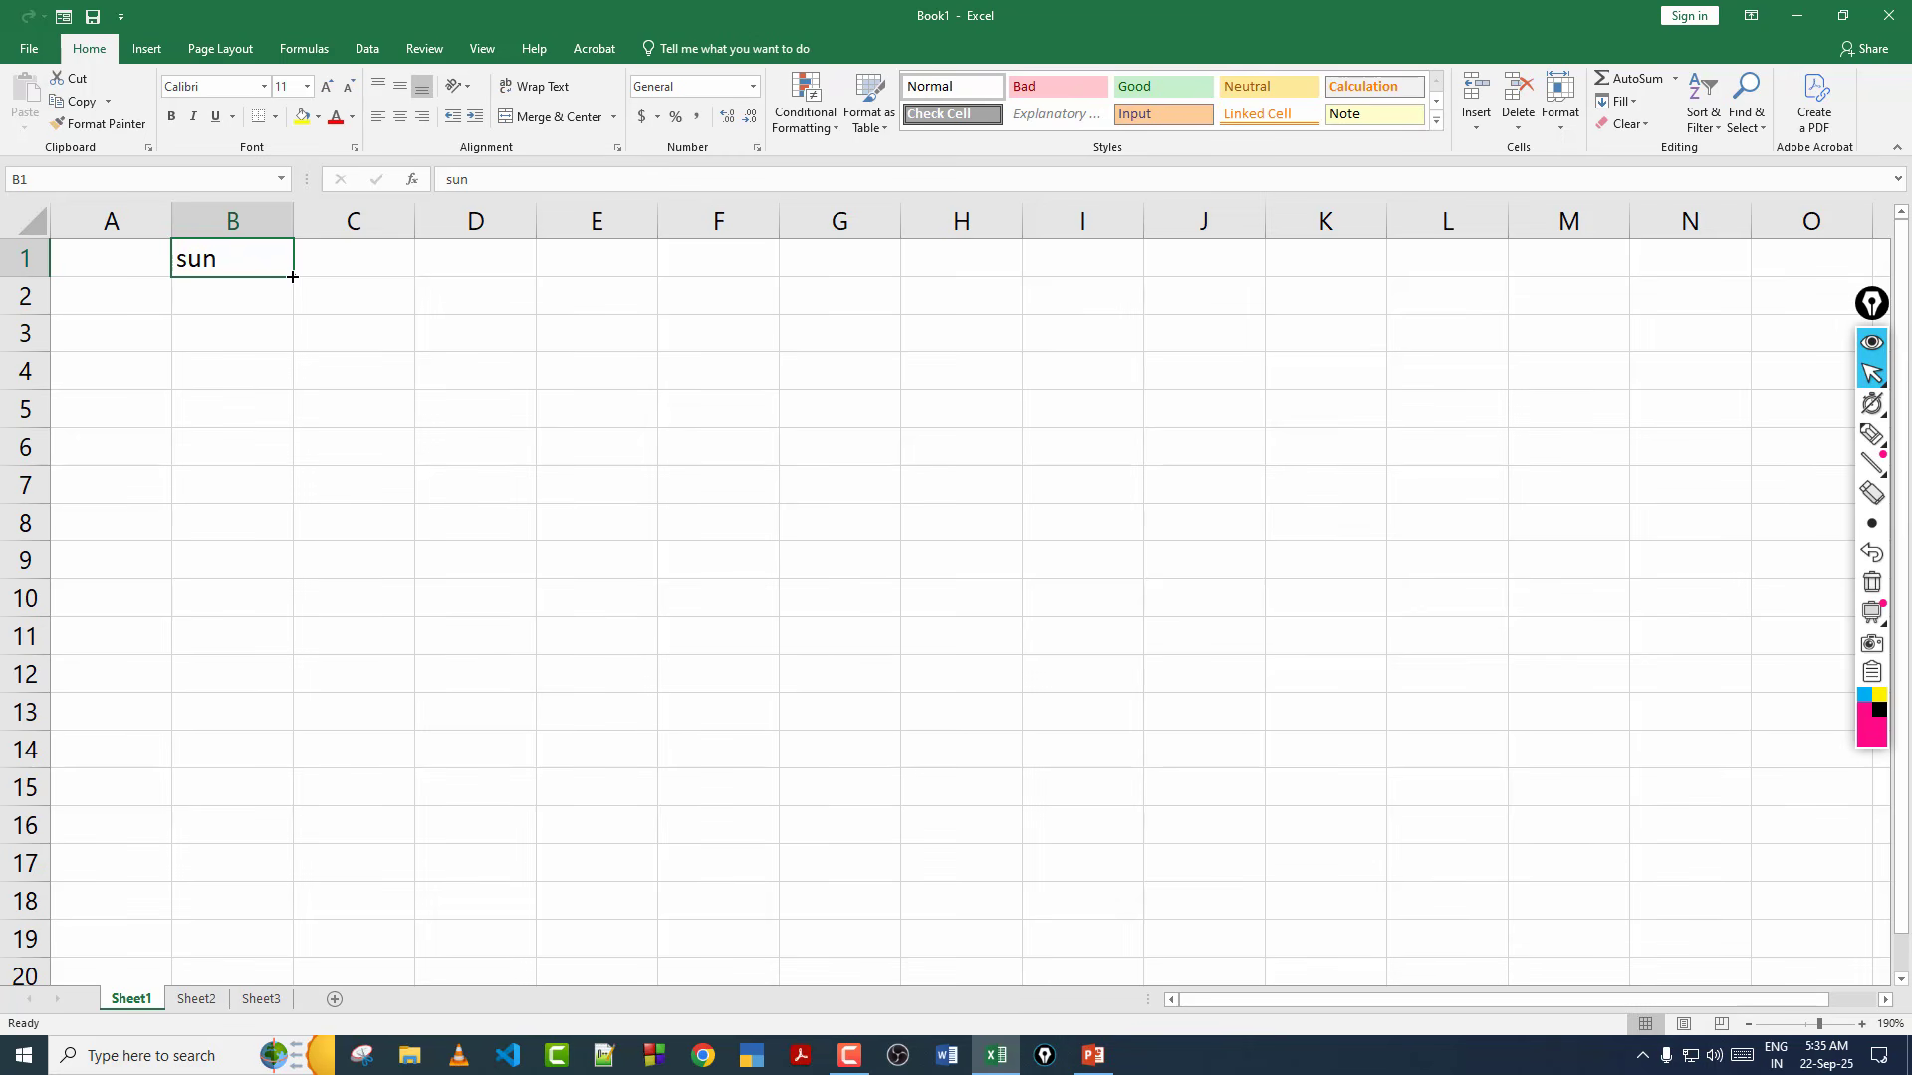
pyautogui.moveTo(292, 275); pyautogui.dragTo(264, 719)
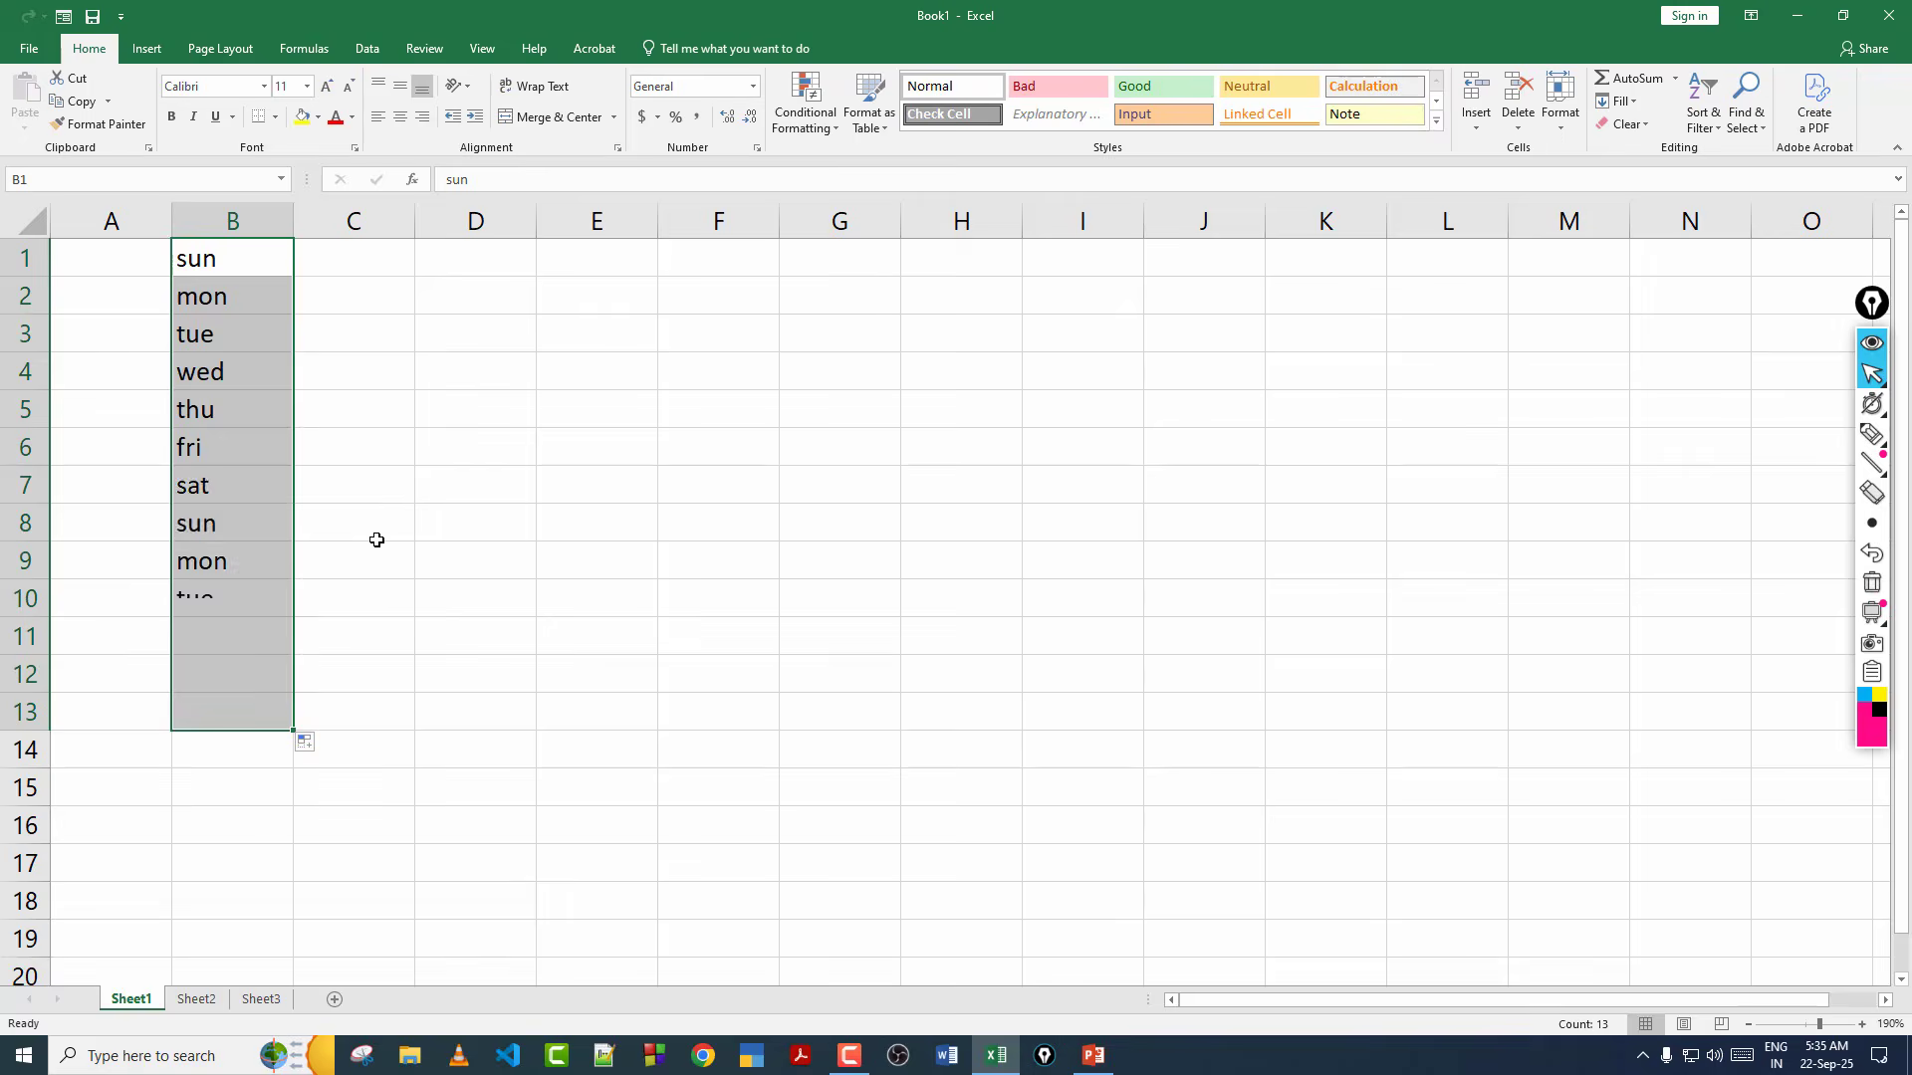
pyautogui.click(376, 540)
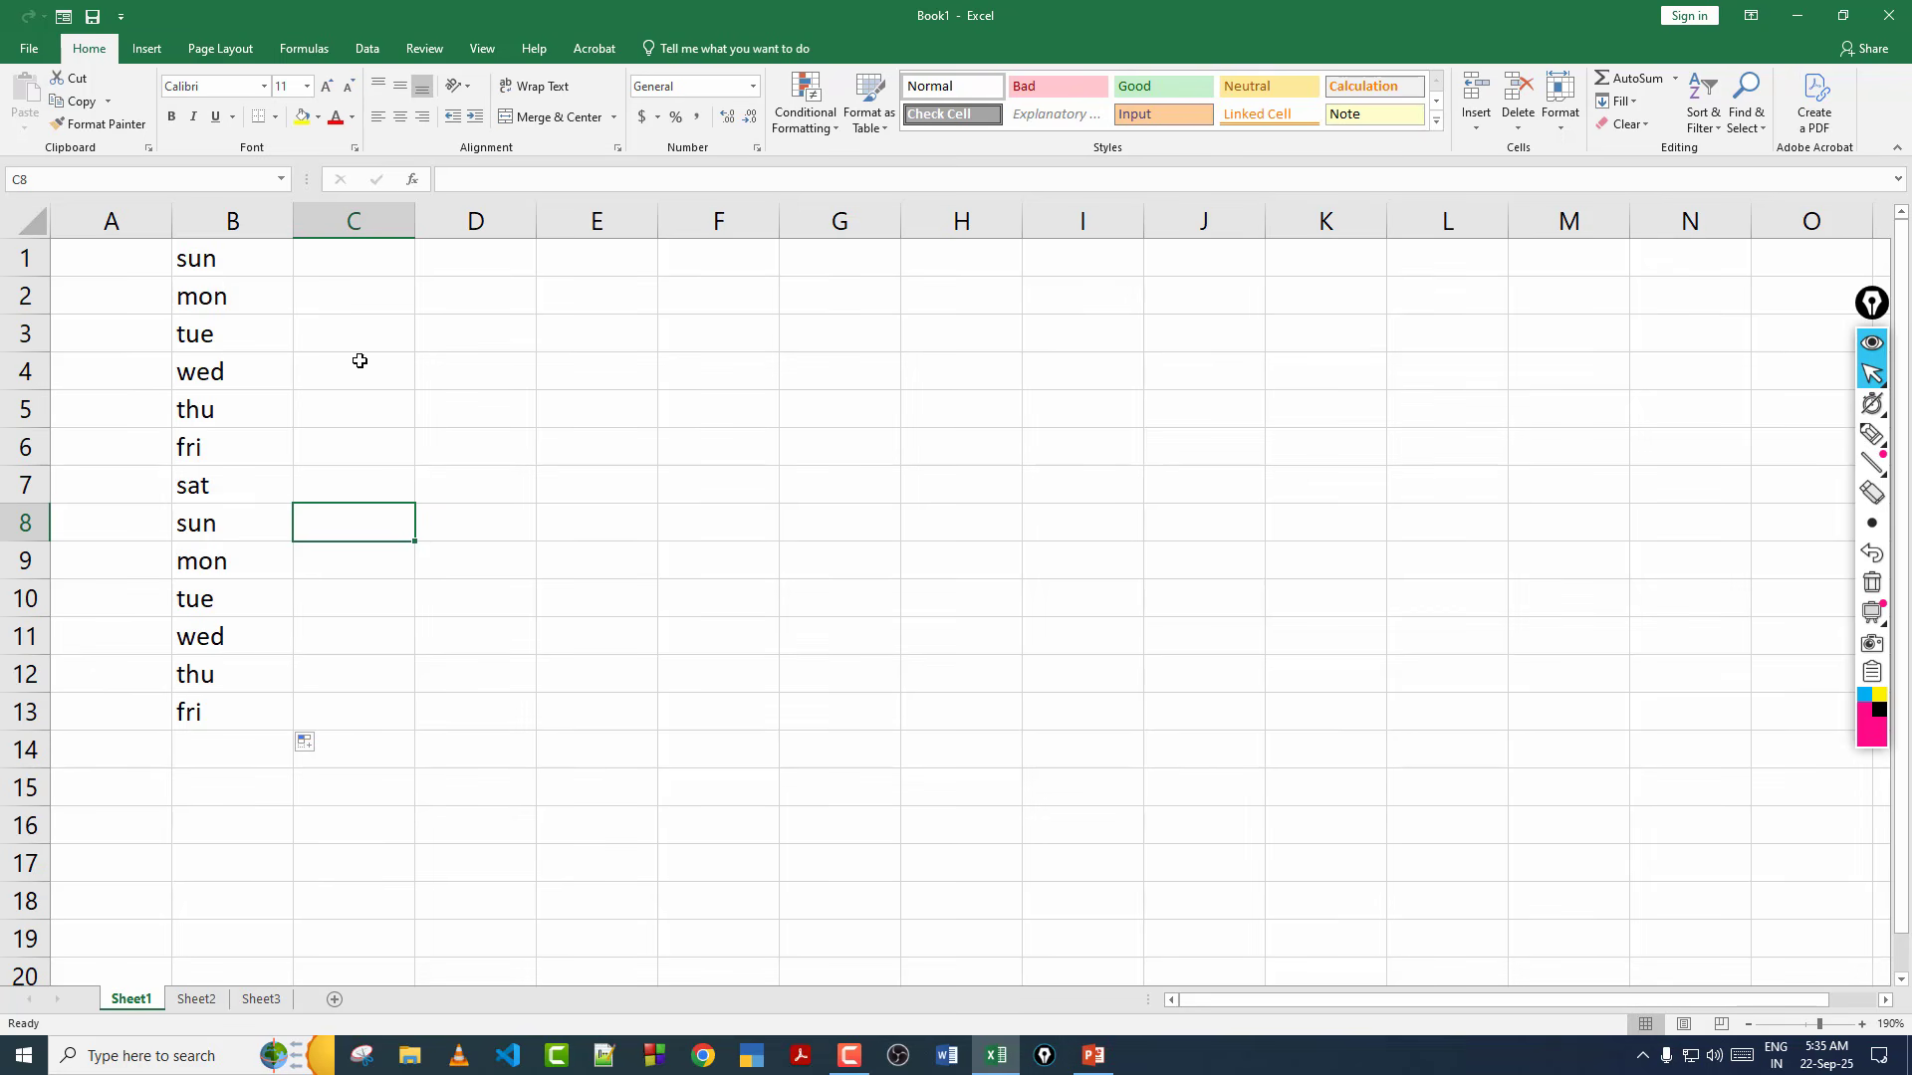
# Enter Sunday in cell C1 and fill the full weekday names down to C14 with the fill handle.
pyautogui.click(358, 259)
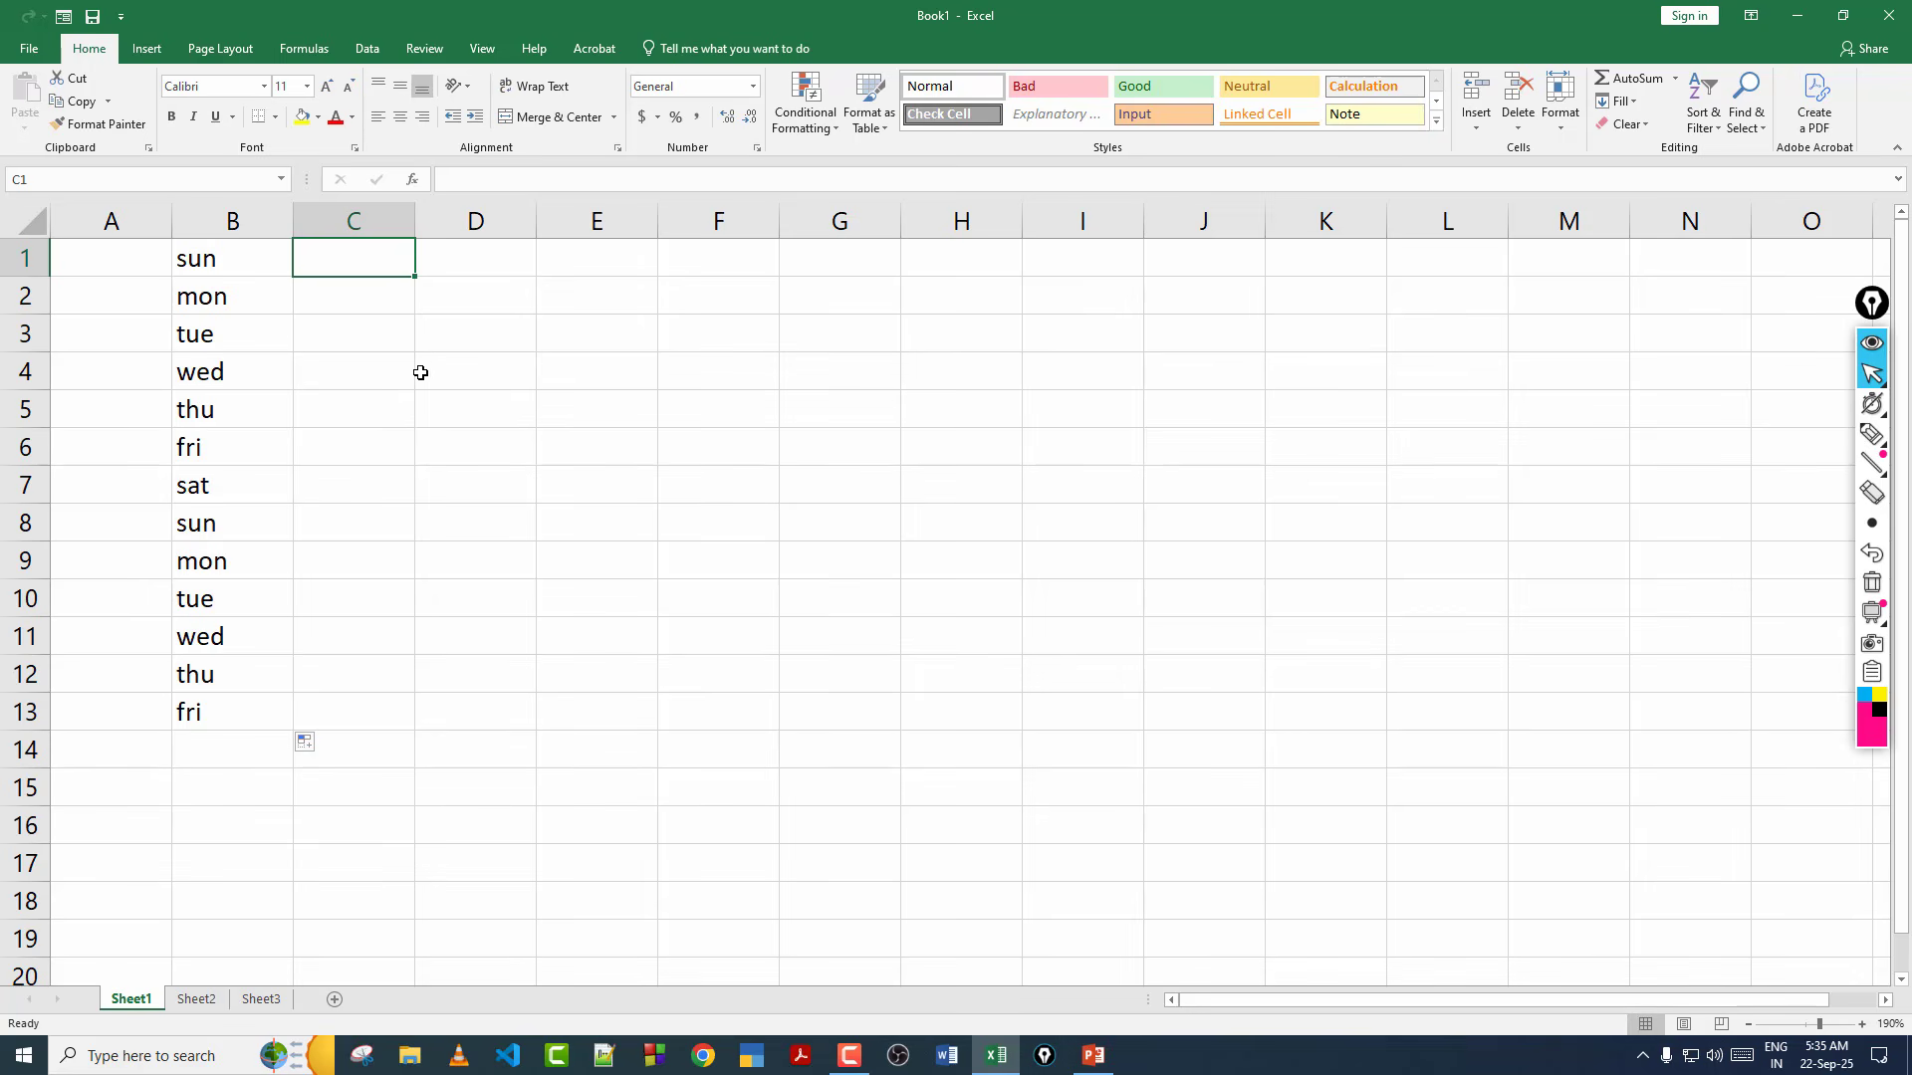
pyautogui.write('sun')
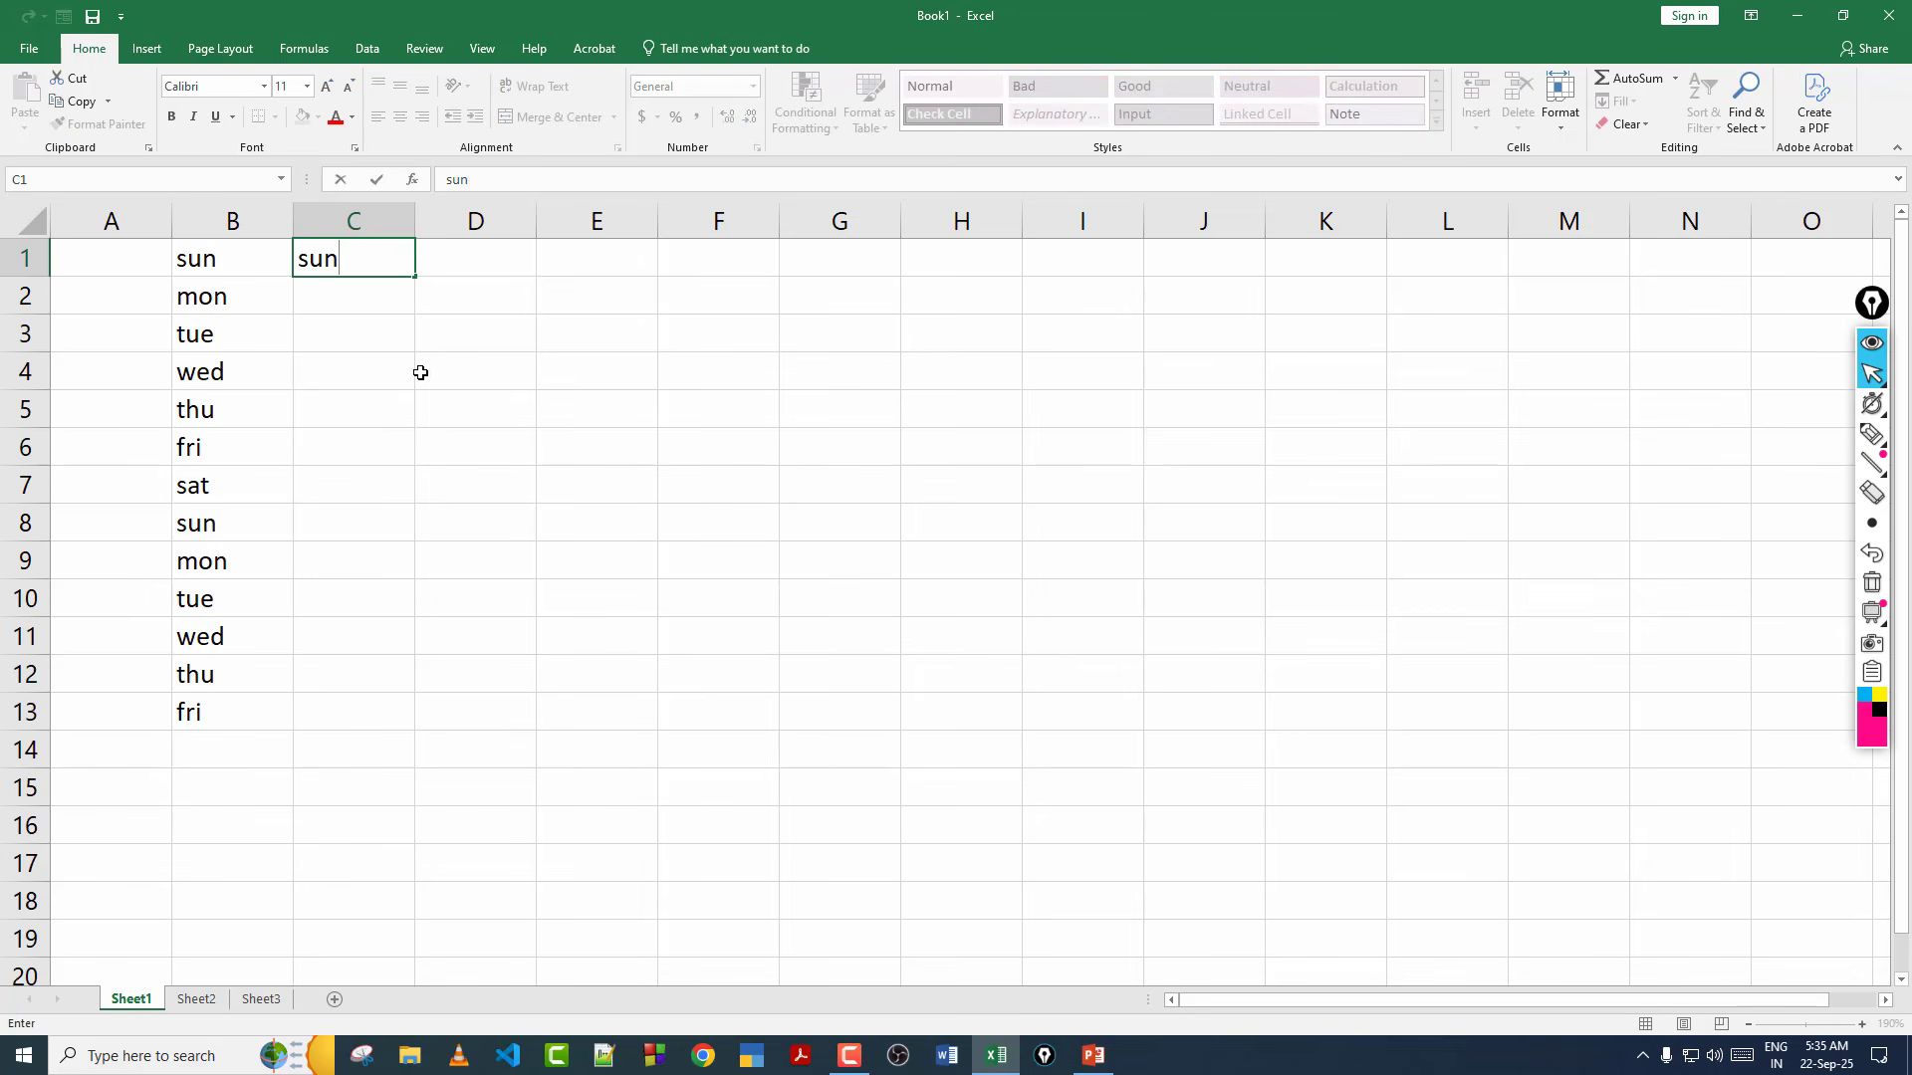
pyautogui.write('day')
pyautogui.moveTo(420, 372); pyautogui.dragTo(405, 384)
pyautogui.click(384, 264)
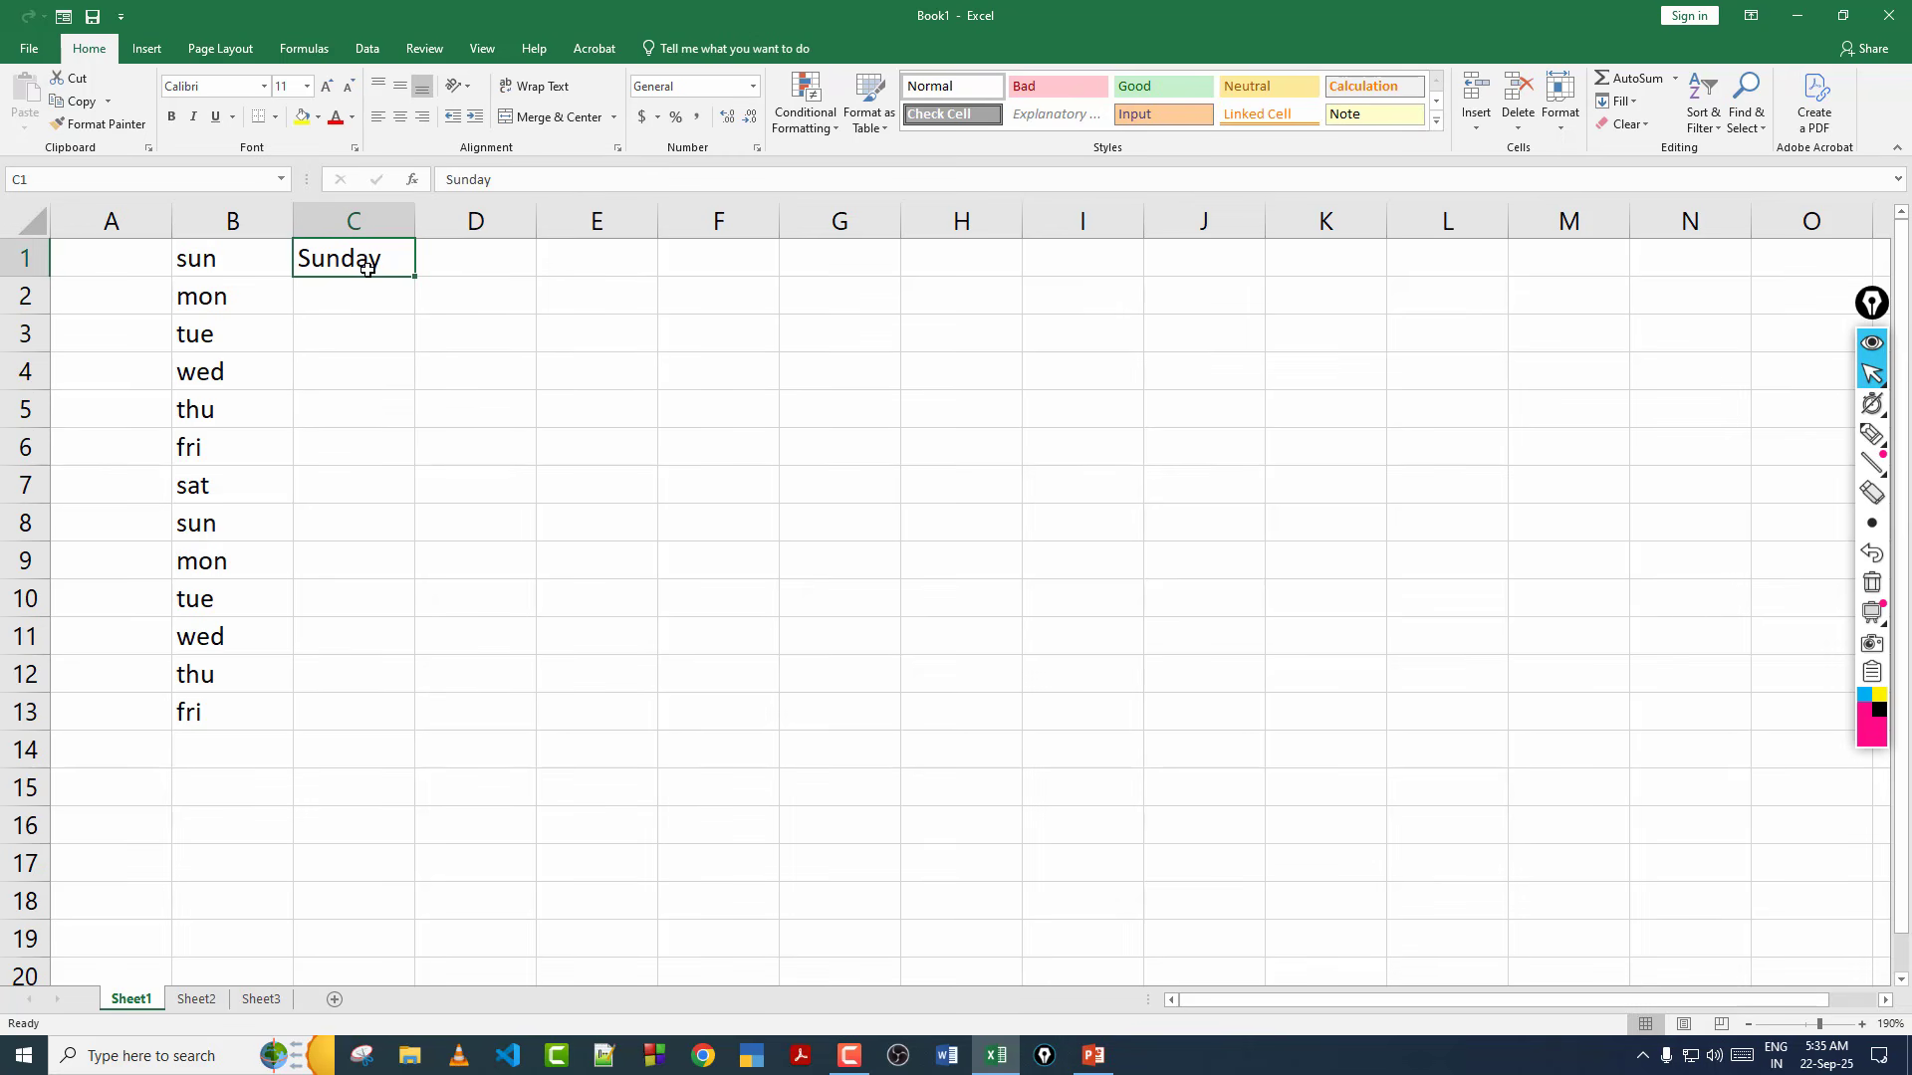
pyautogui.moveTo(417, 274); pyautogui.dragTo(422, 781)
pyautogui.click(503, 568)
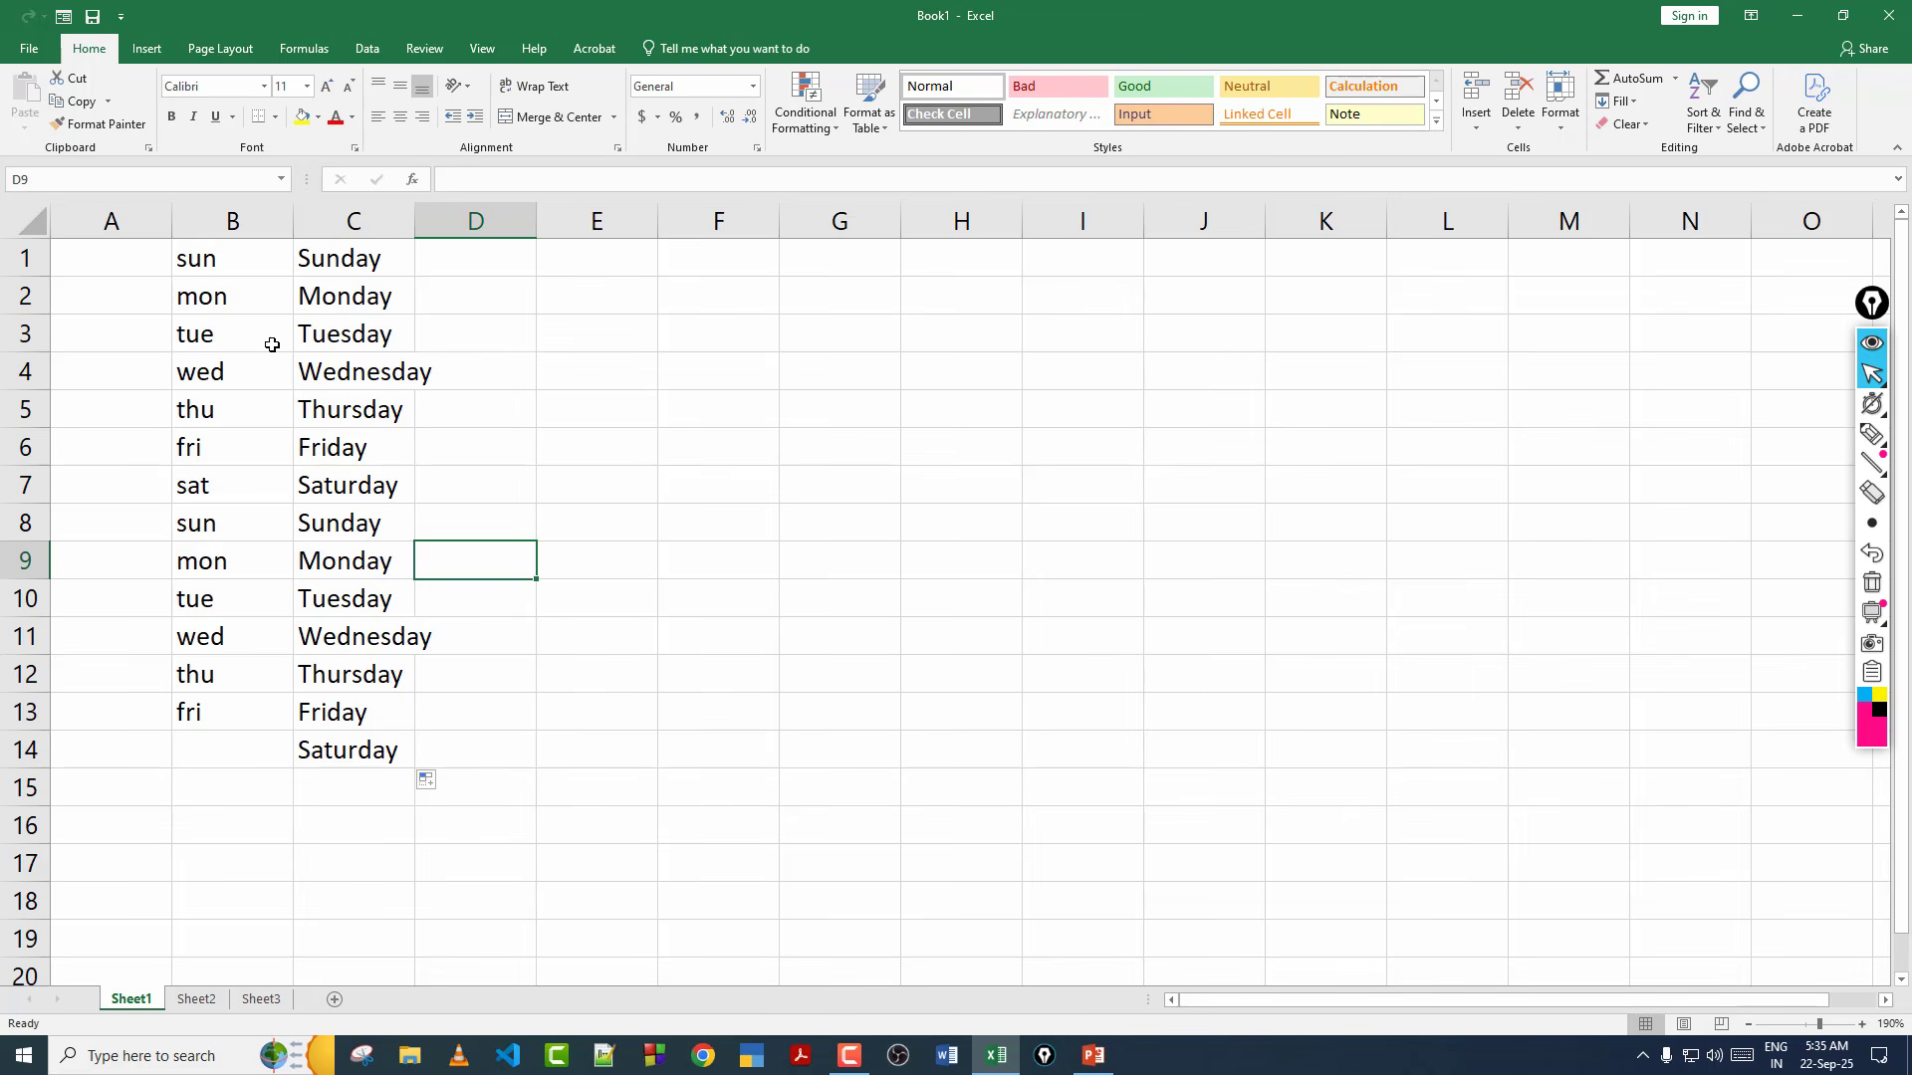
# Delete the contents of cells B1:D15, removing both weekday lists.
pyautogui.moveTo(229, 264); pyautogui.dragTo(431, 782)
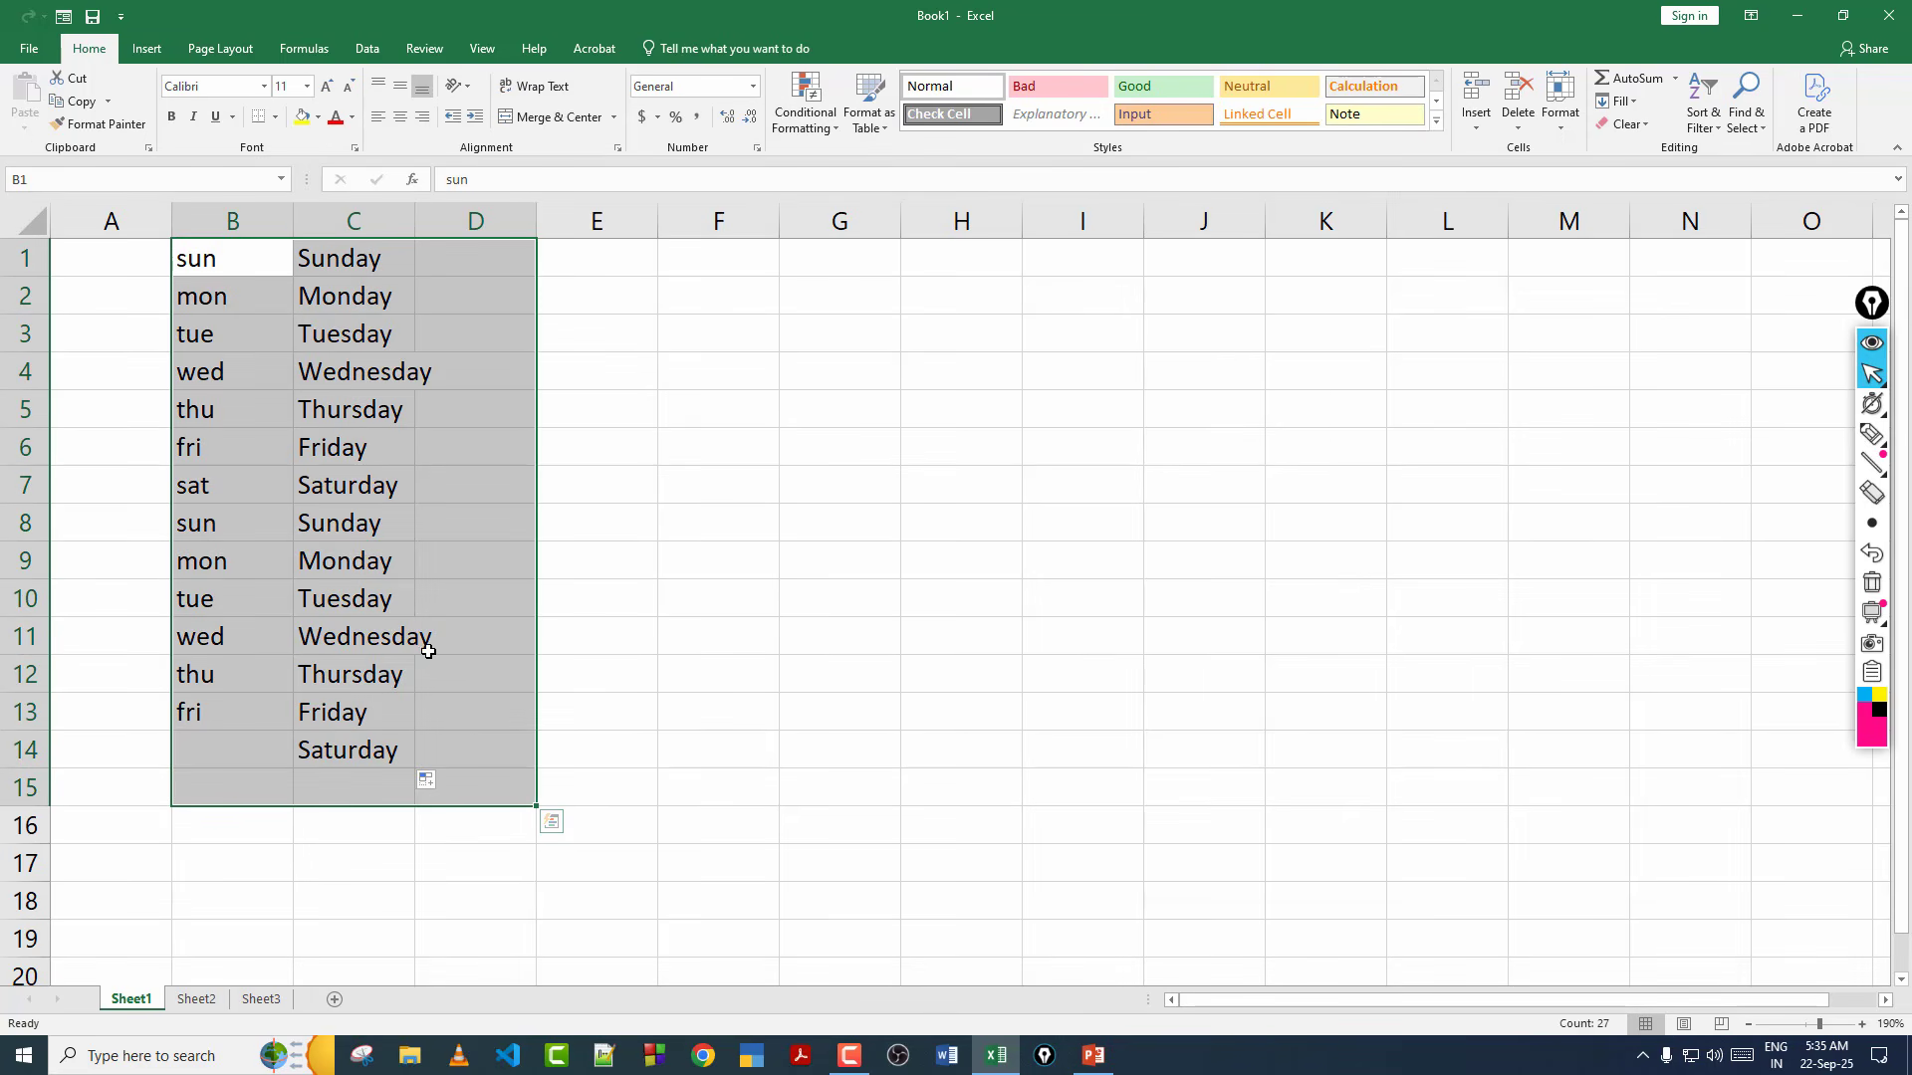
pyautogui.press('Return')
pyautogui.press('Delete')
pyautogui.click(597, 560)
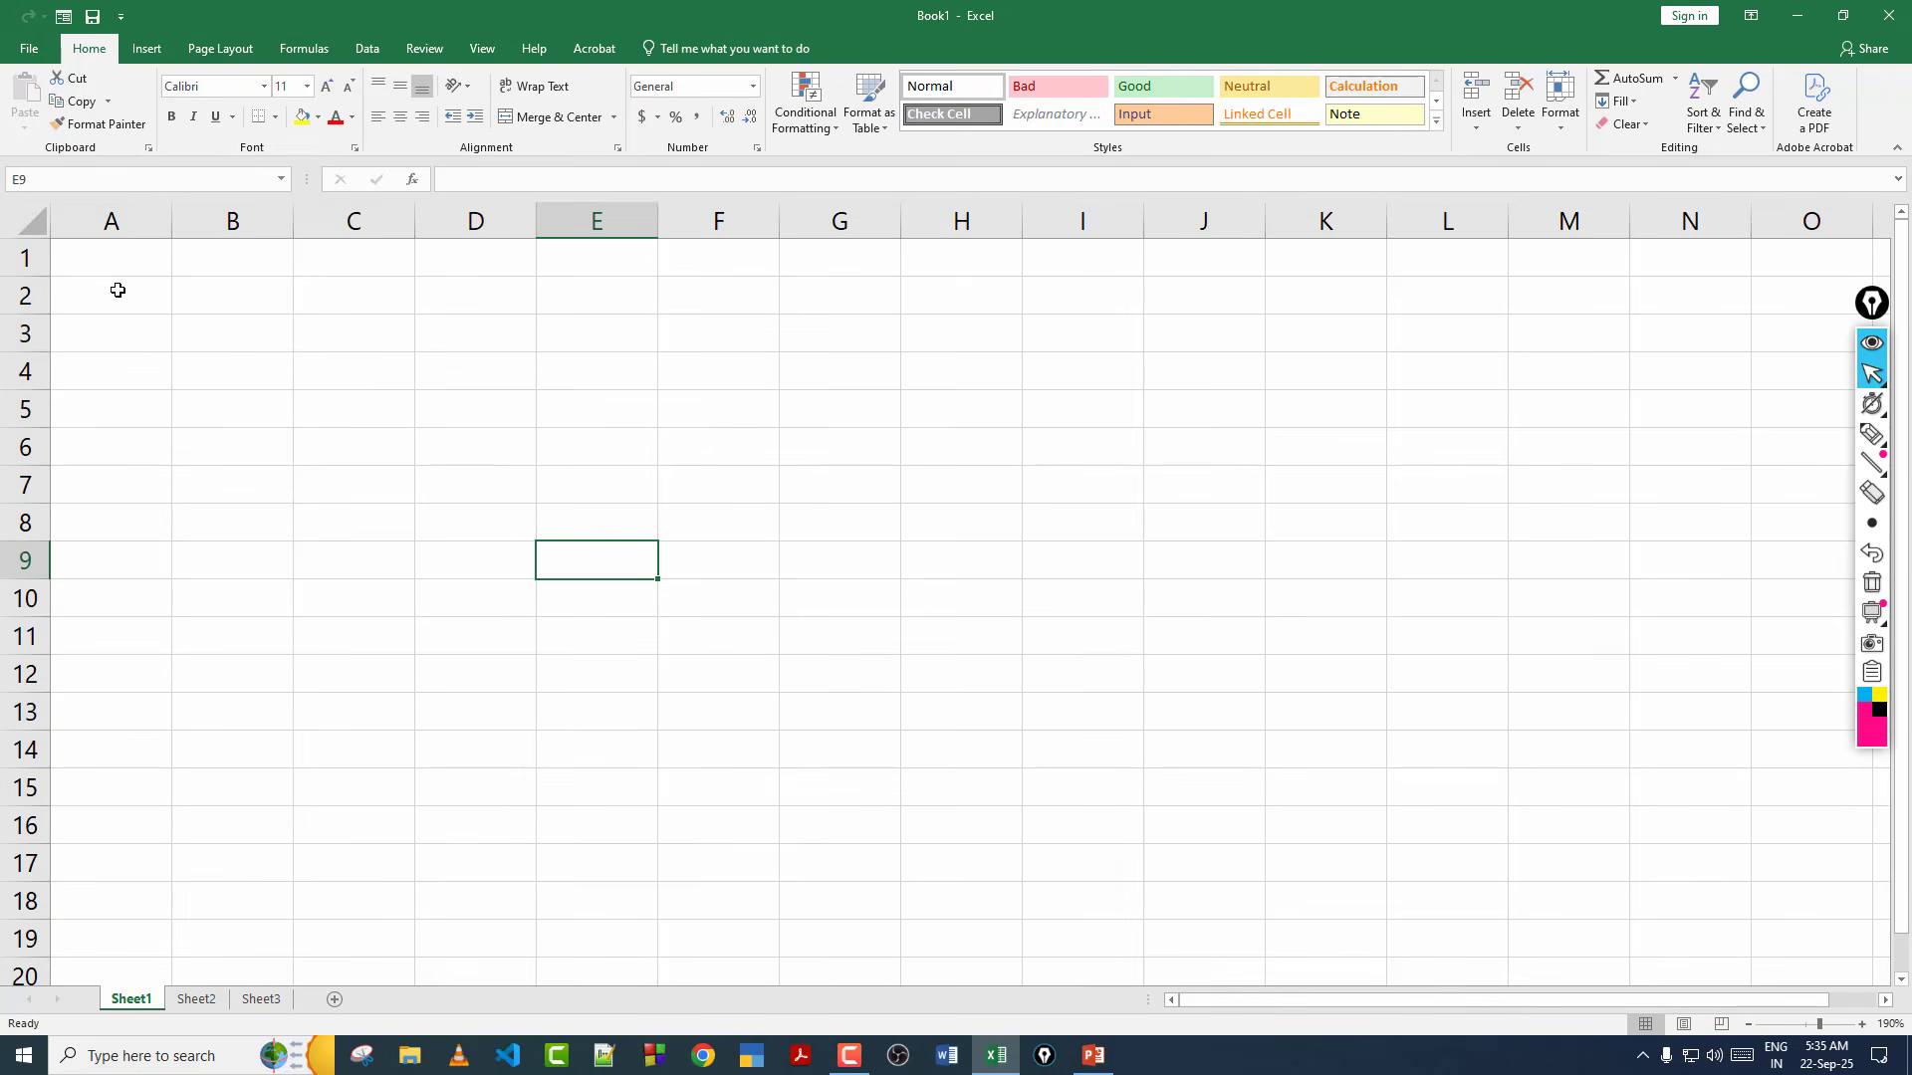
# Enter Sunday in cell A1 and fill the weekday names across row 1 to M1 with the fill handle.
pyautogui.click(109, 263)
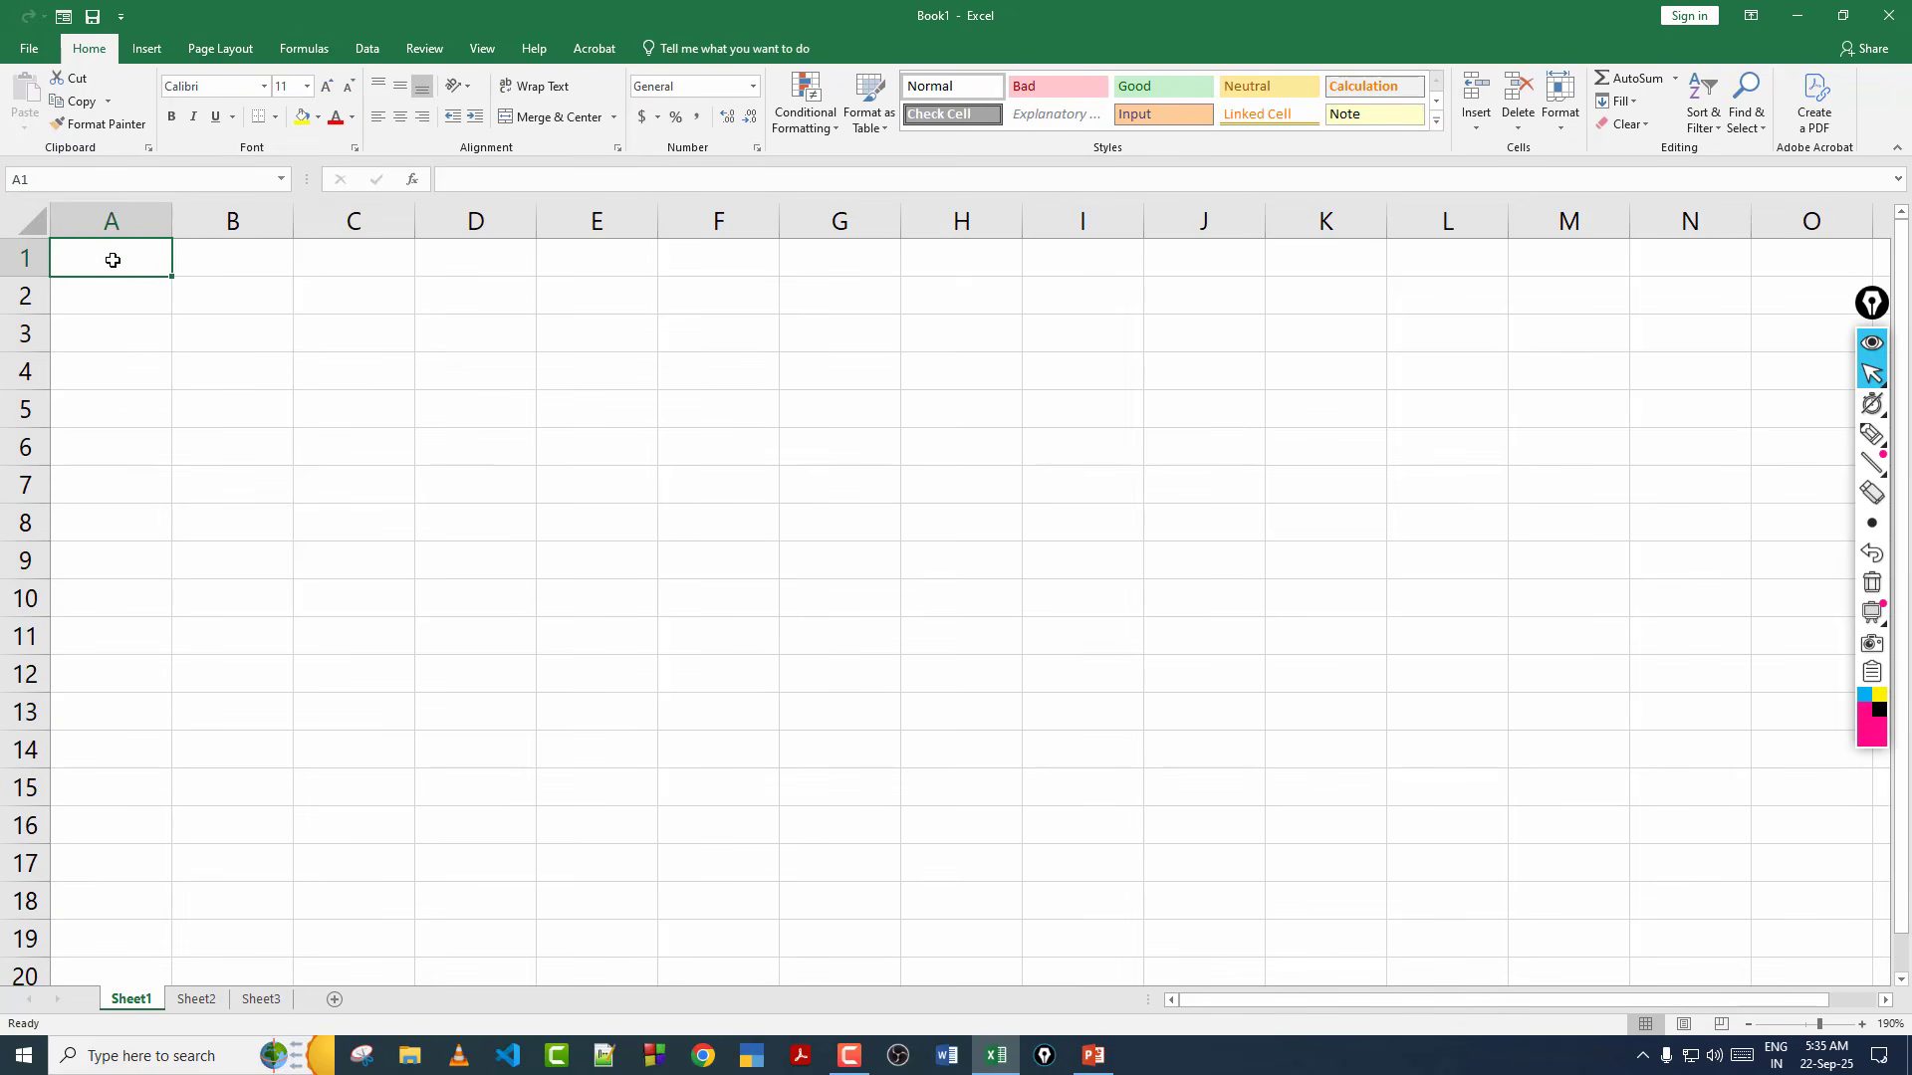
pyautogui.write('sun')
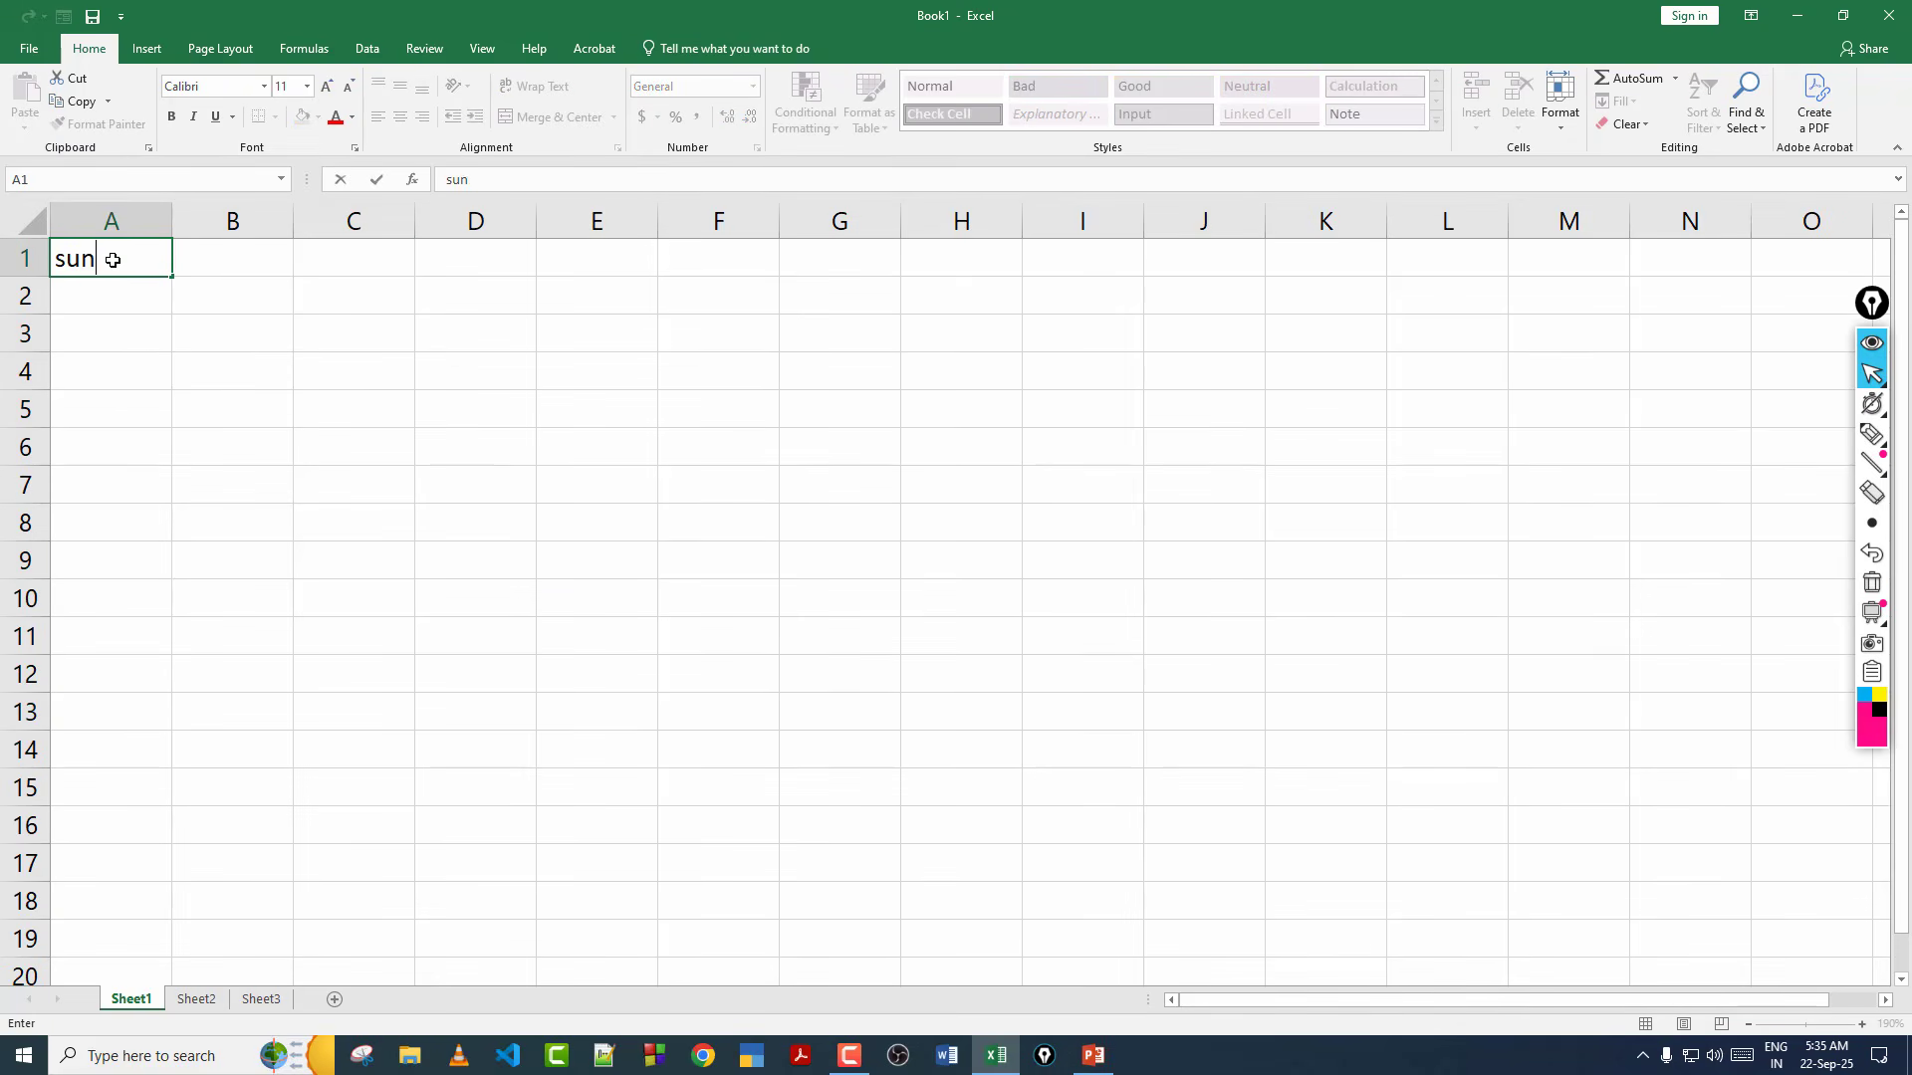
pyautogui.write('day')
pyautogui.click(153, 350)
pyautogui.click(106, 259)
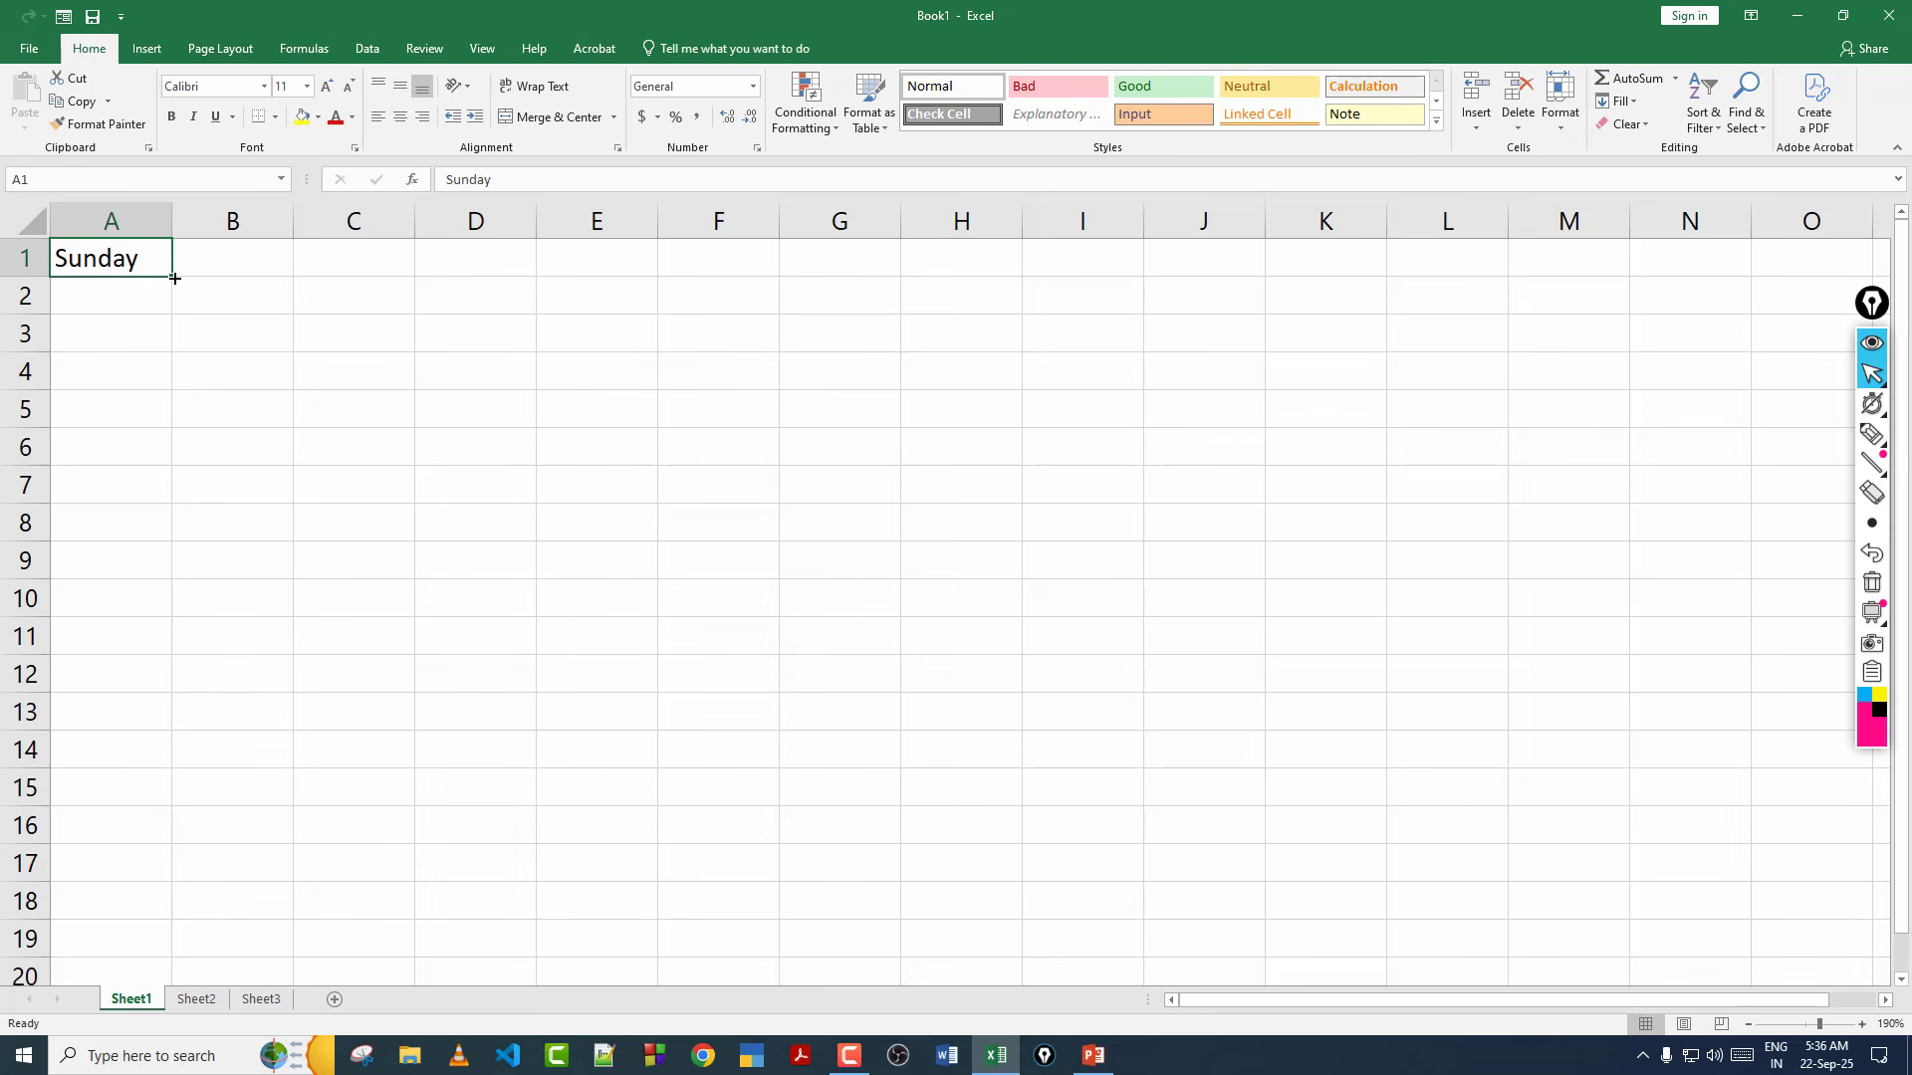
pyautogui.moveTo(174, 277); pyautogui.dragTo(1680, 327)
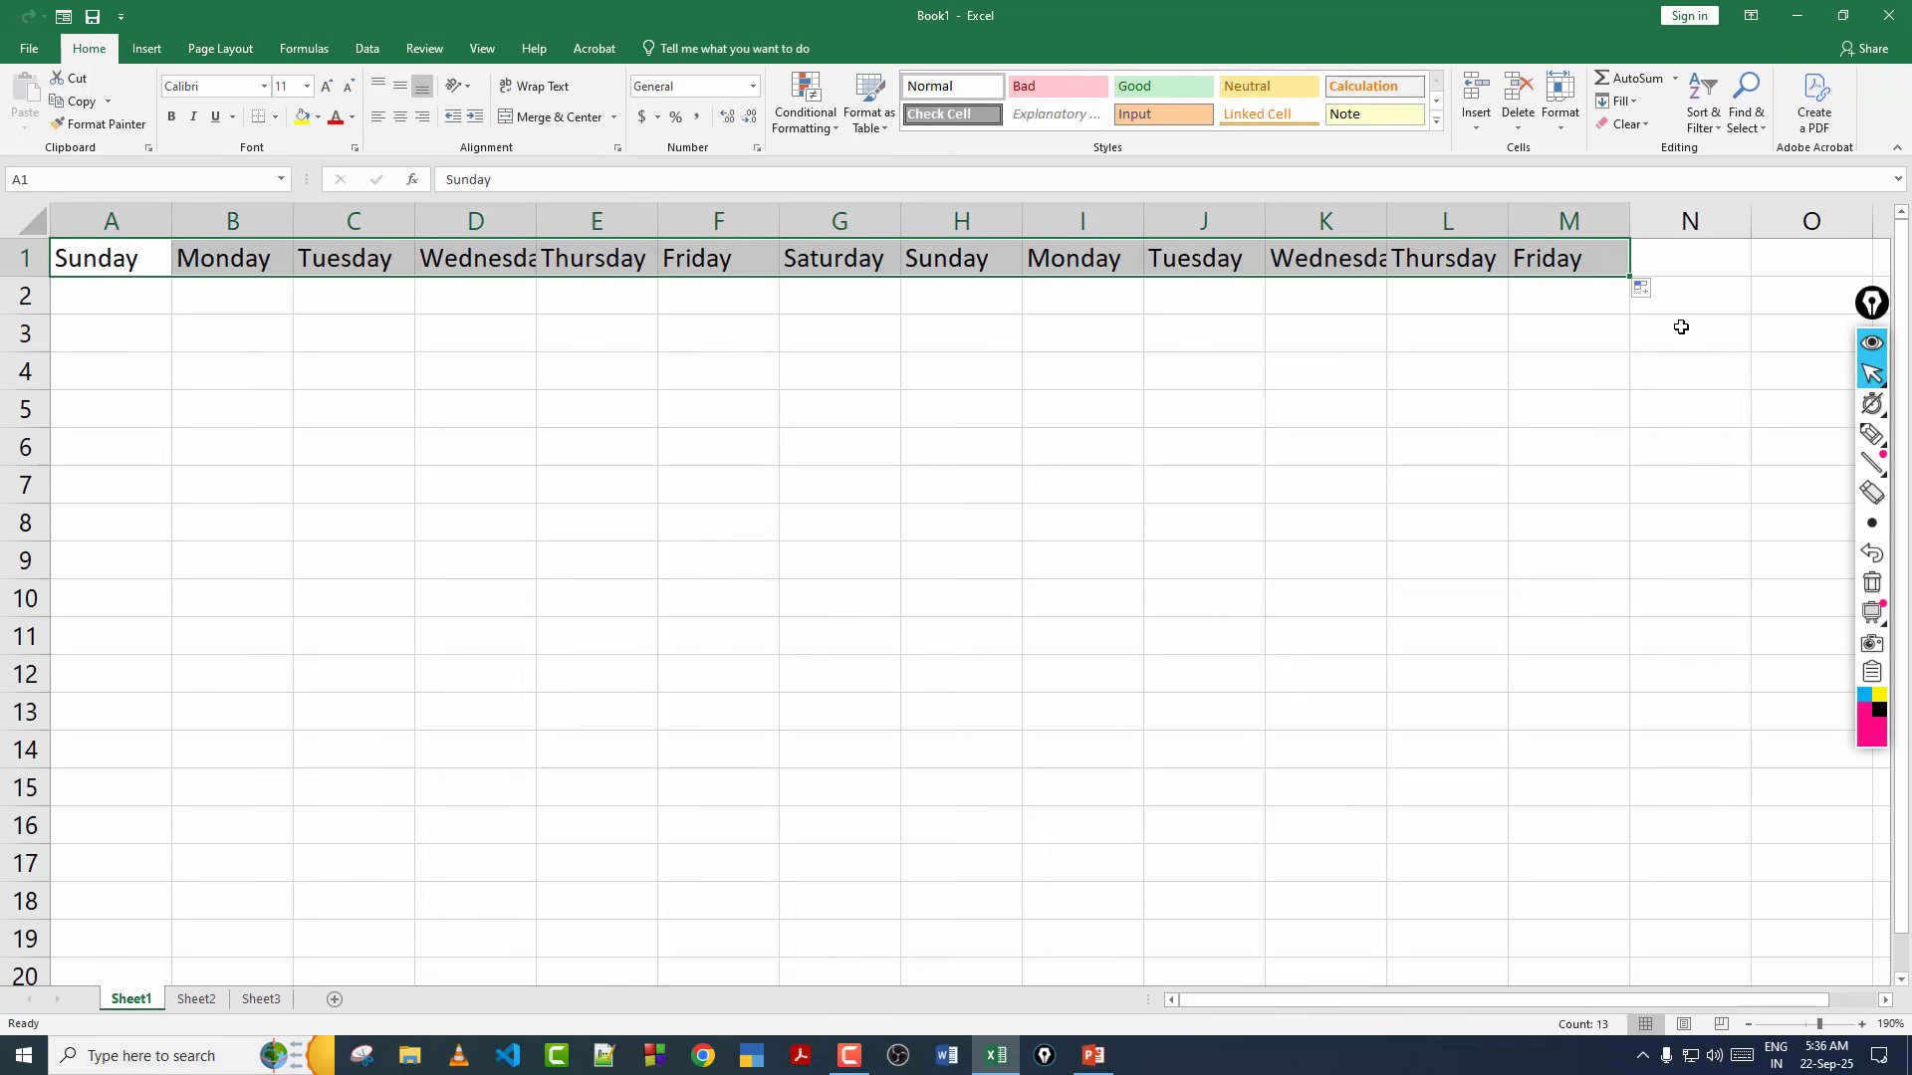
pyautogui.click(1562, 403)
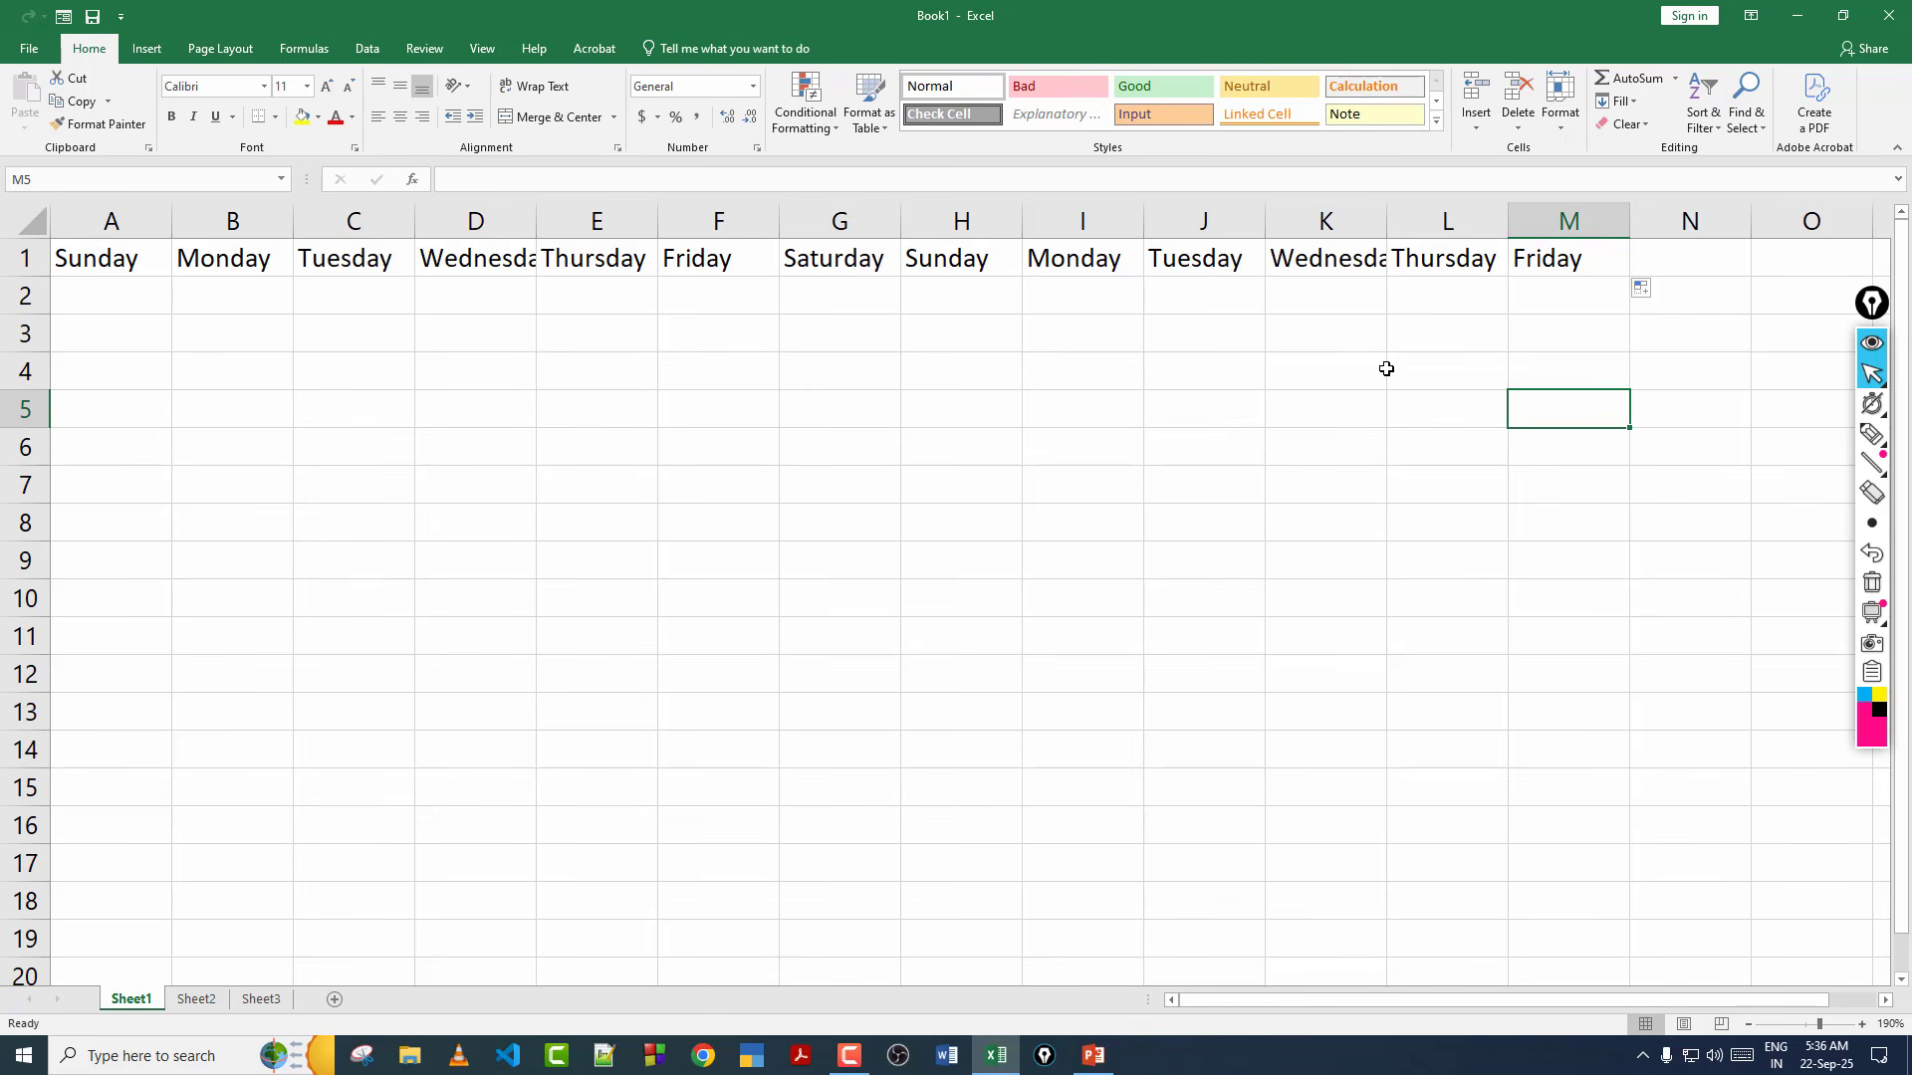
# Enter jan in cell A2 and fill the month abbreviations across row 2 to N2 with the fill handle.
pyautogui.click(87, 309)
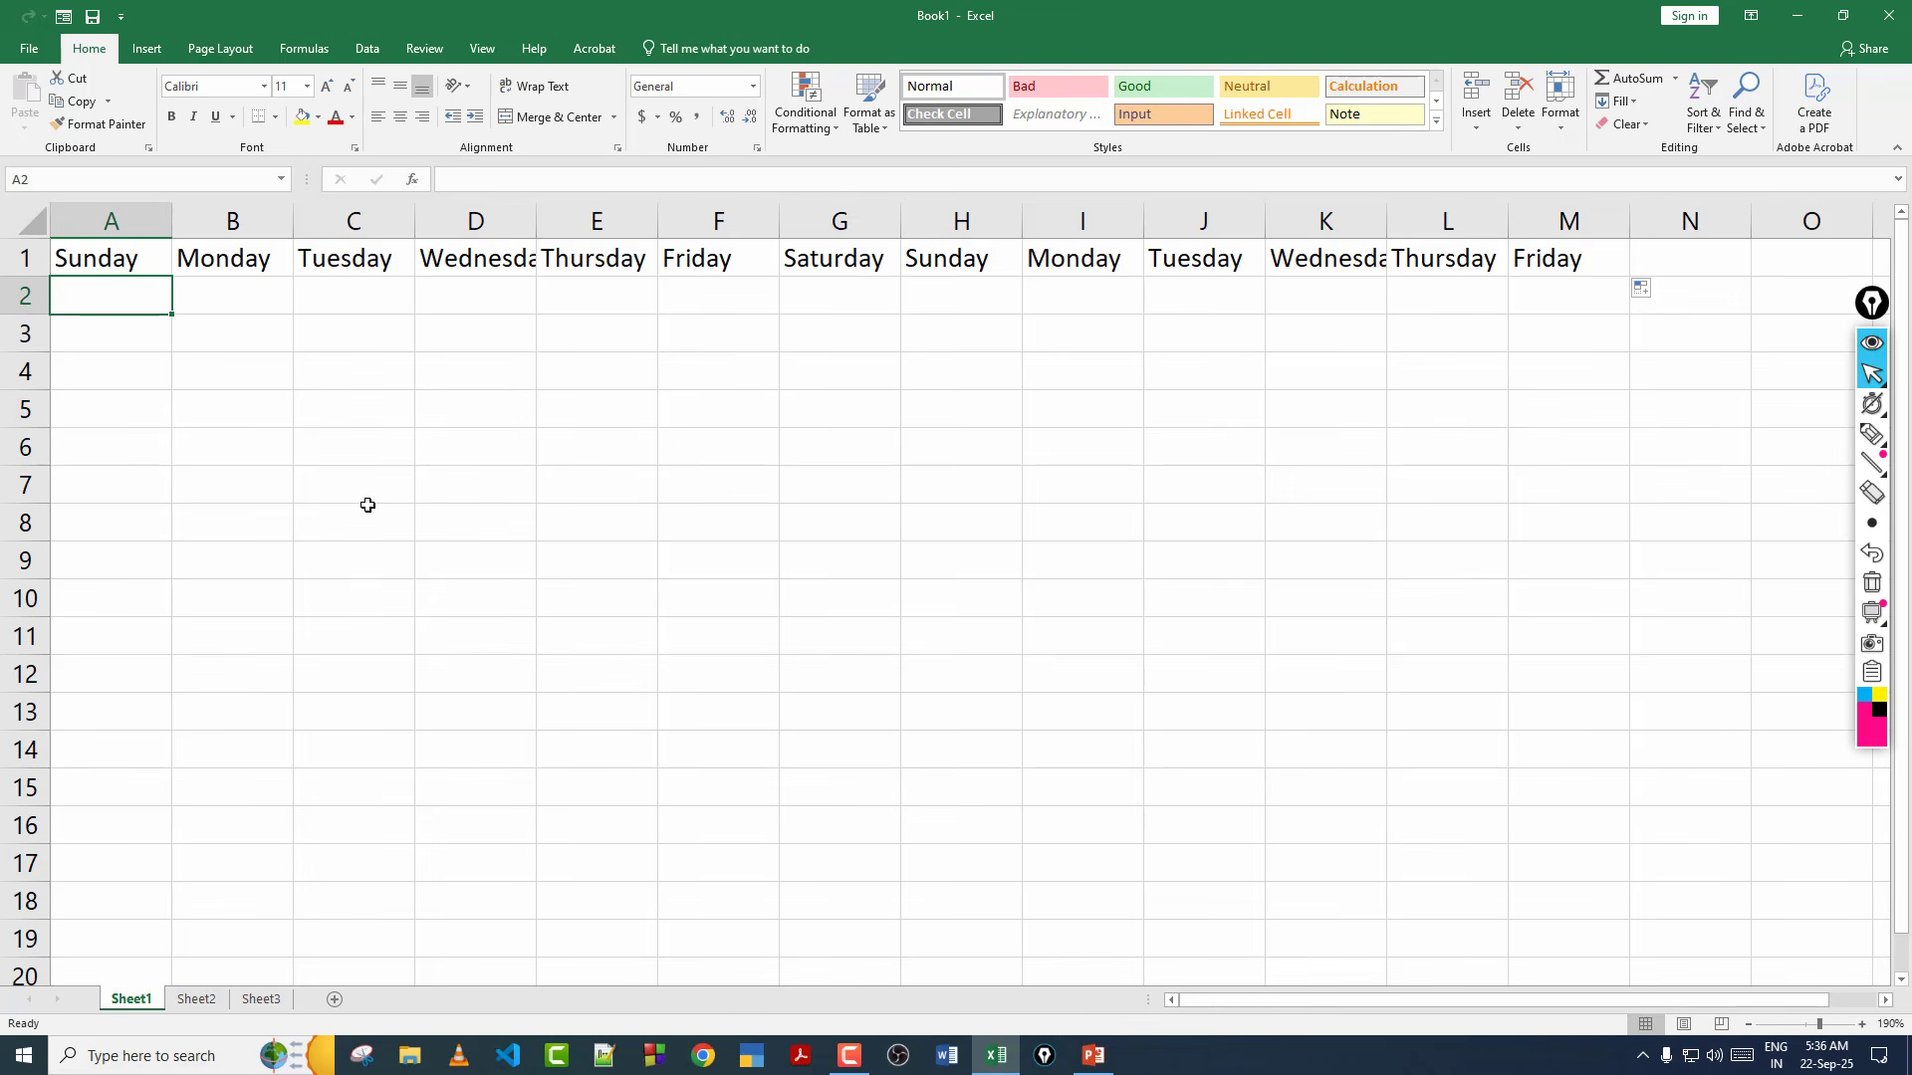
pyautogui.write('jan')
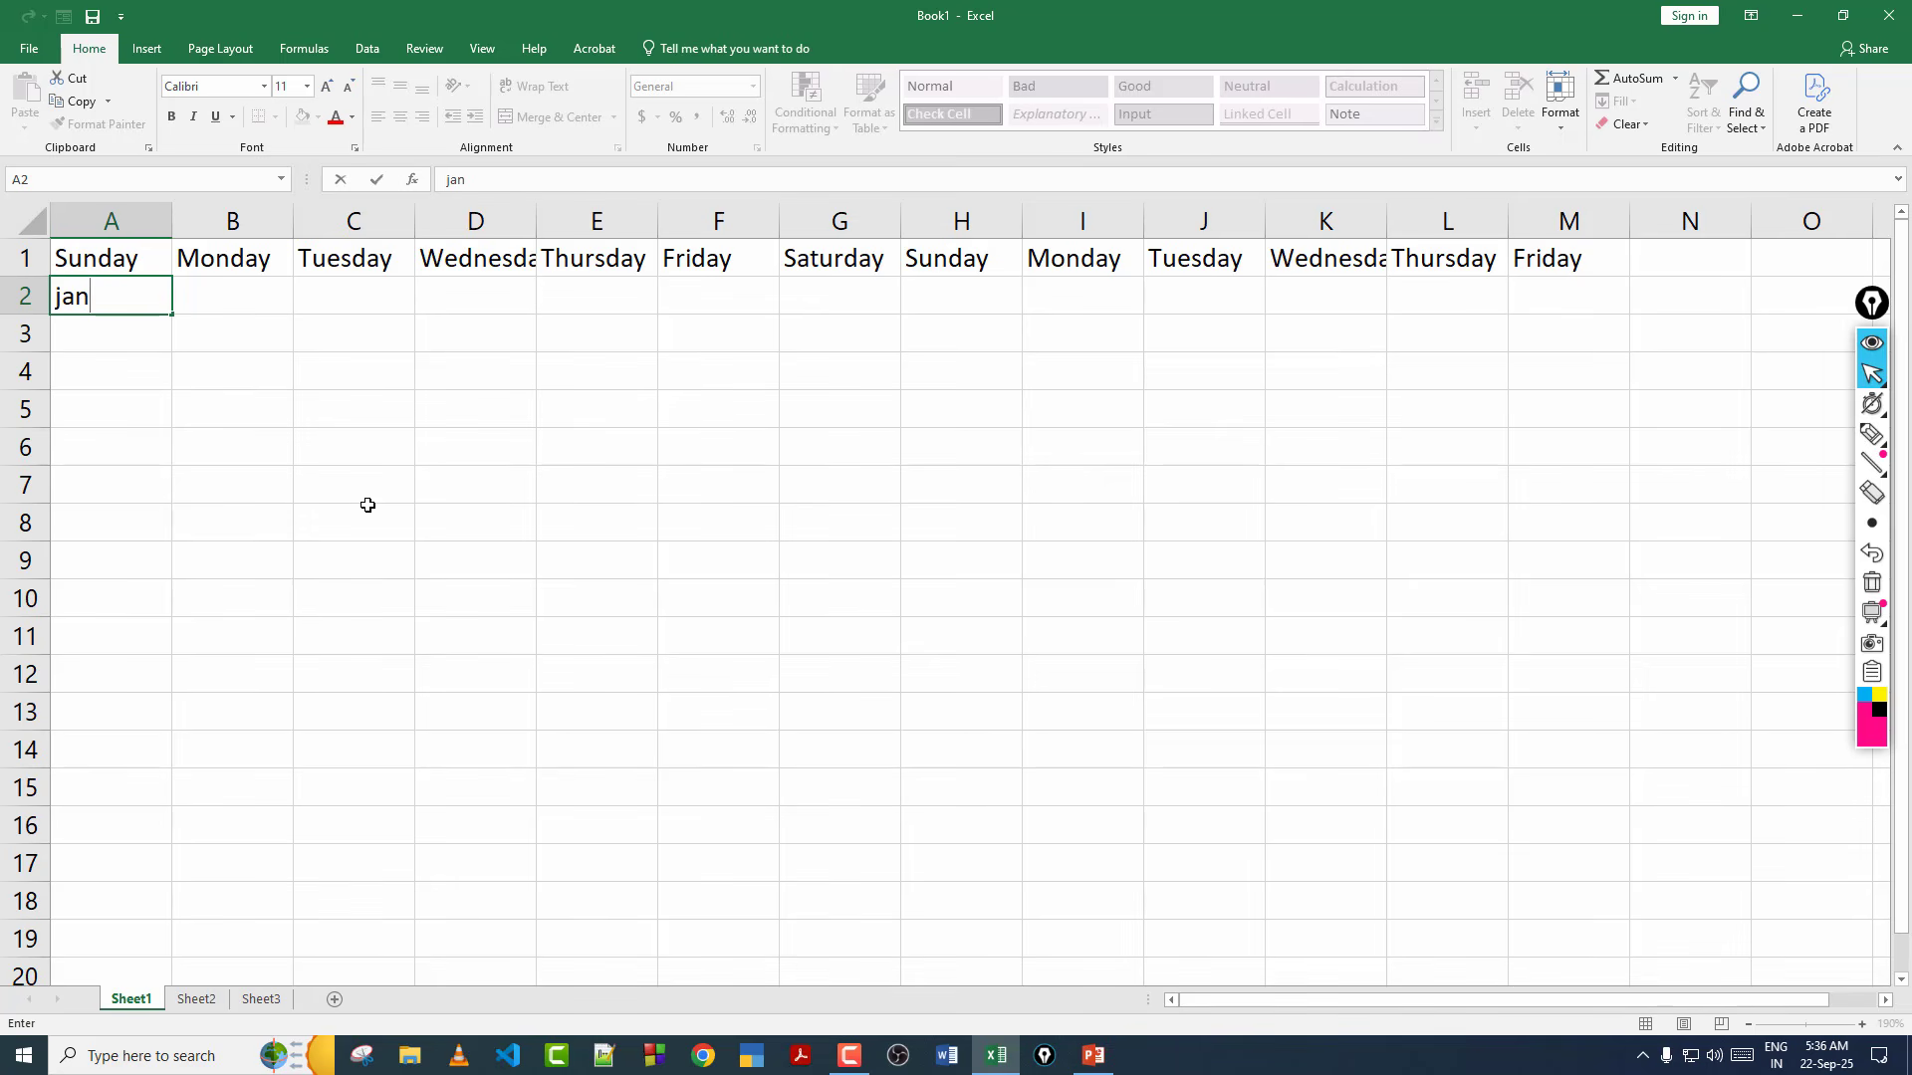
pyautogui.click(164, 405)
pyautogui.click(119, 303)
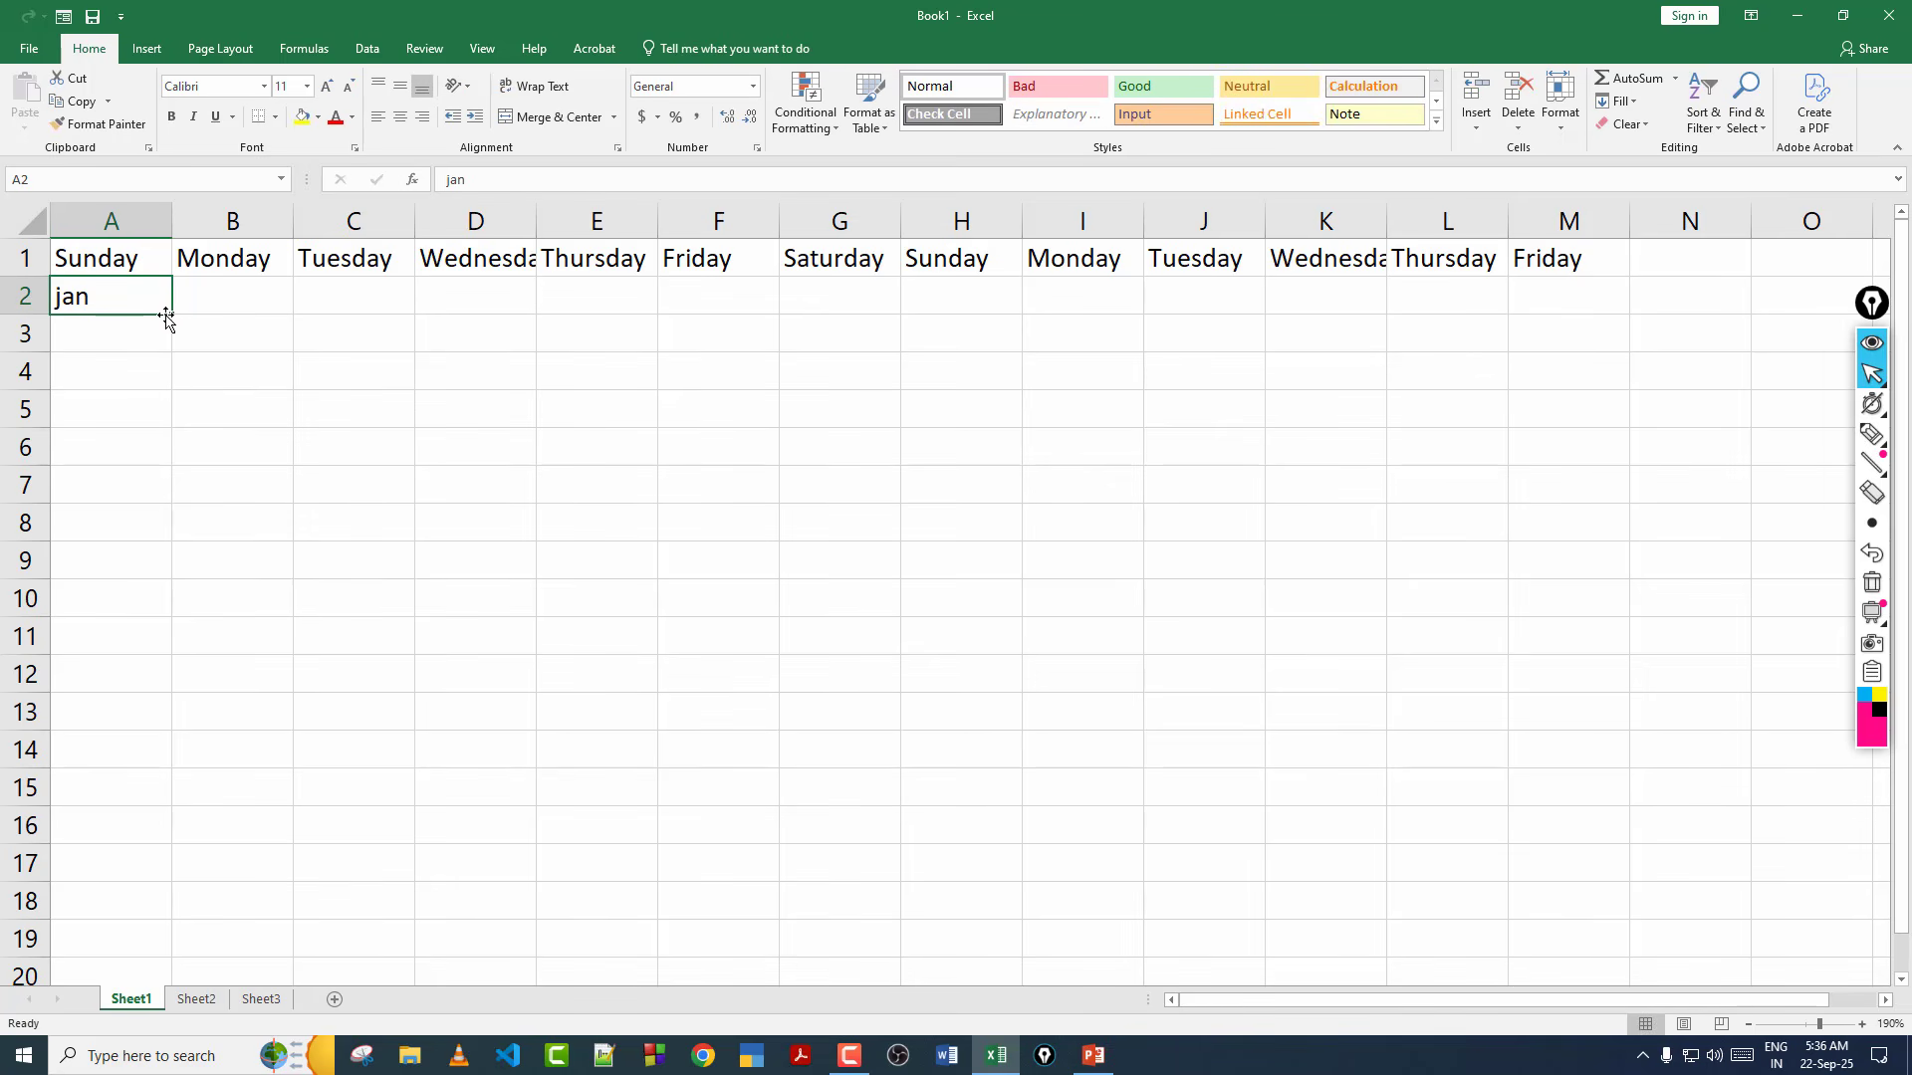
pyautogui.moveTo(175, 316); pyautogui.dragTo(1713, 299)
pyautogui.click(1539, 408)
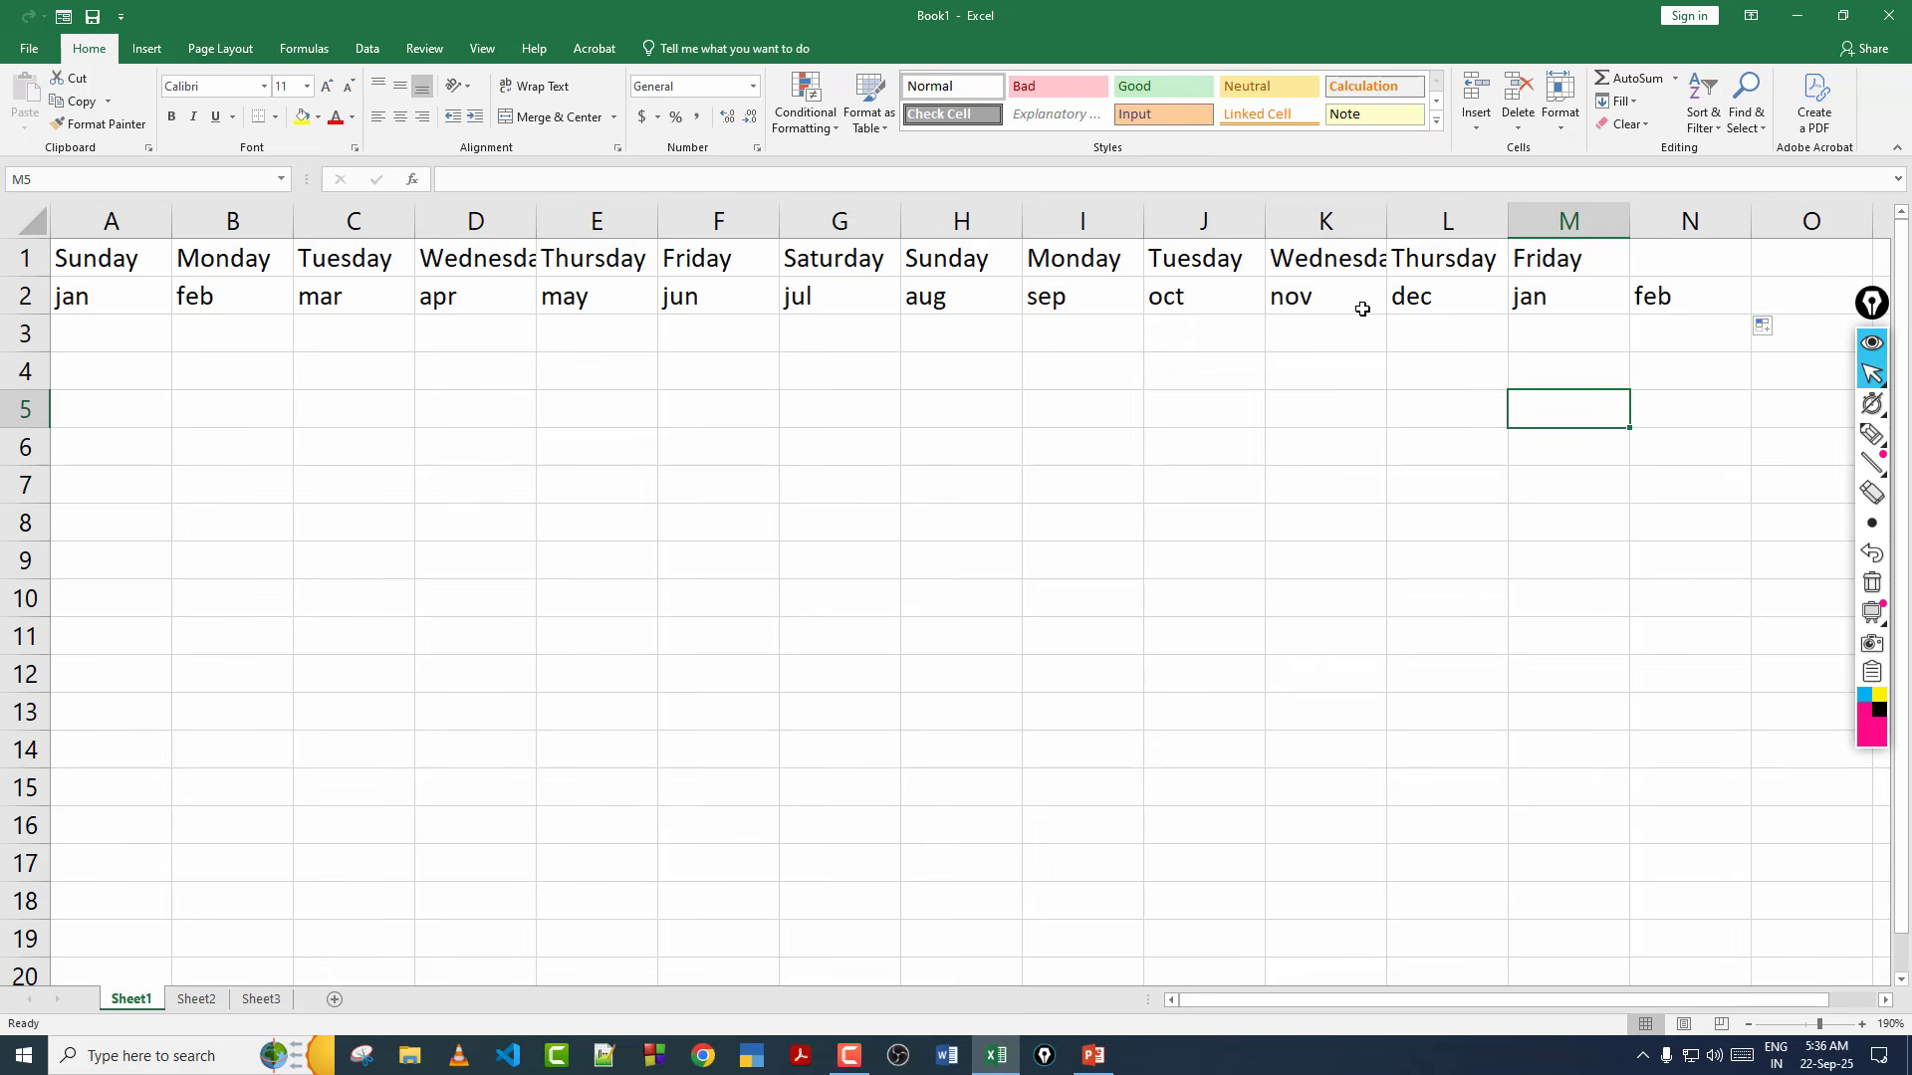
# Enter January in cell A3 and fill the full month names across row 3 to N3.
pyautogui.click(139, 343)
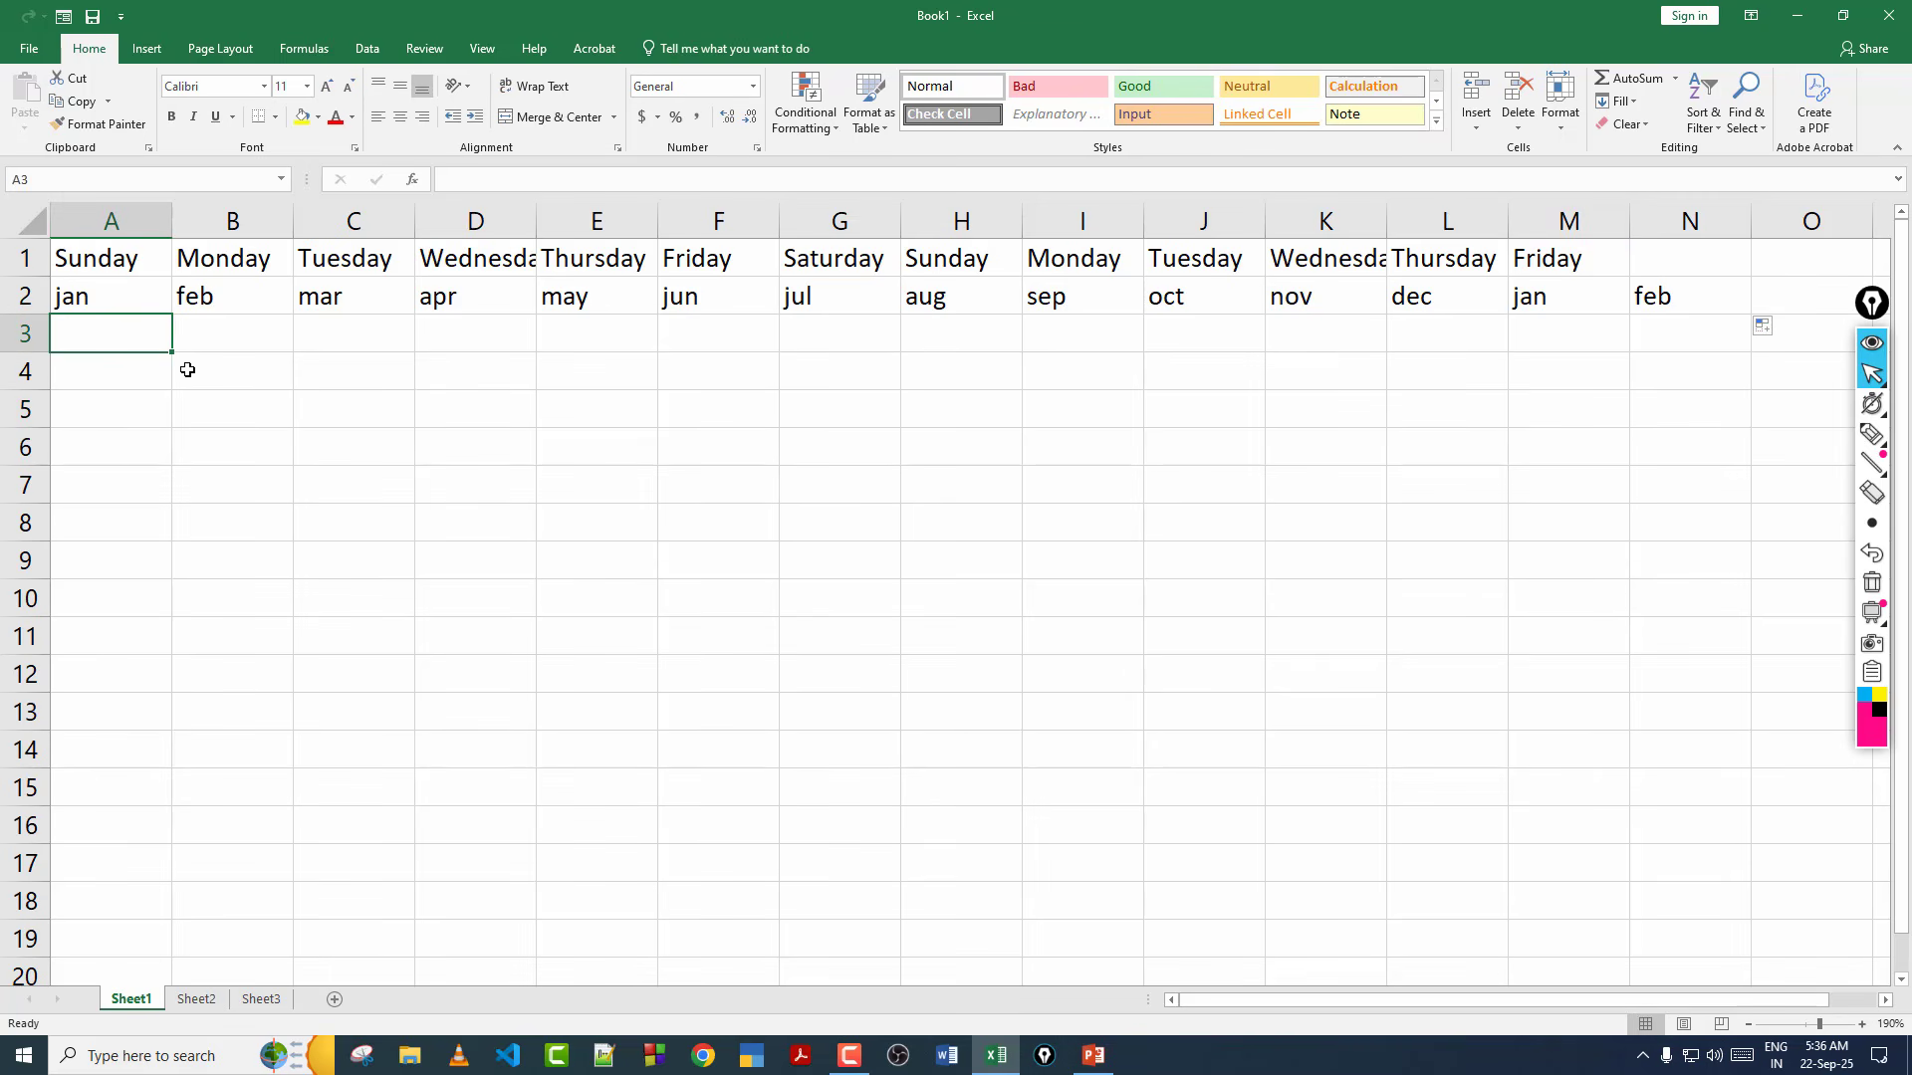
pyautogui.write('Jan')
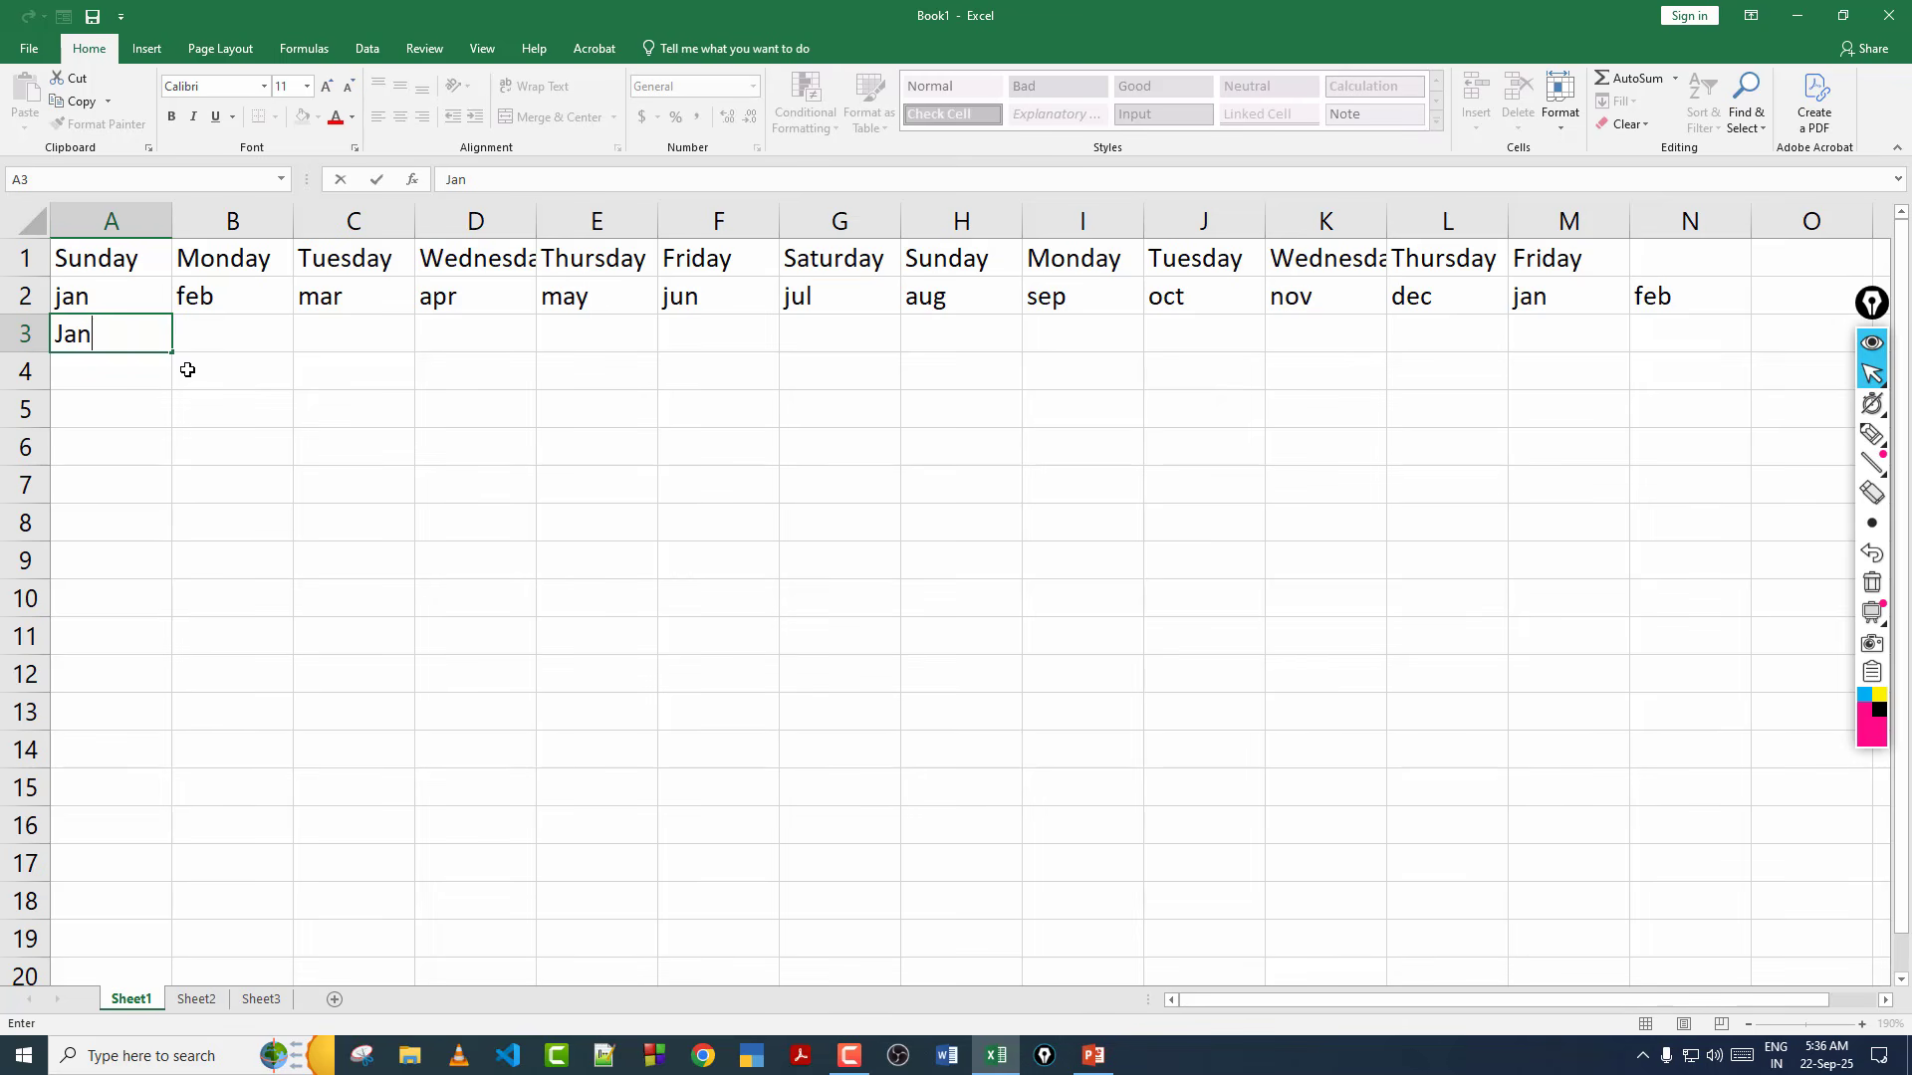
pyautogui.write('ury')
pyautogui.hotkey('ctrl', 'Return')
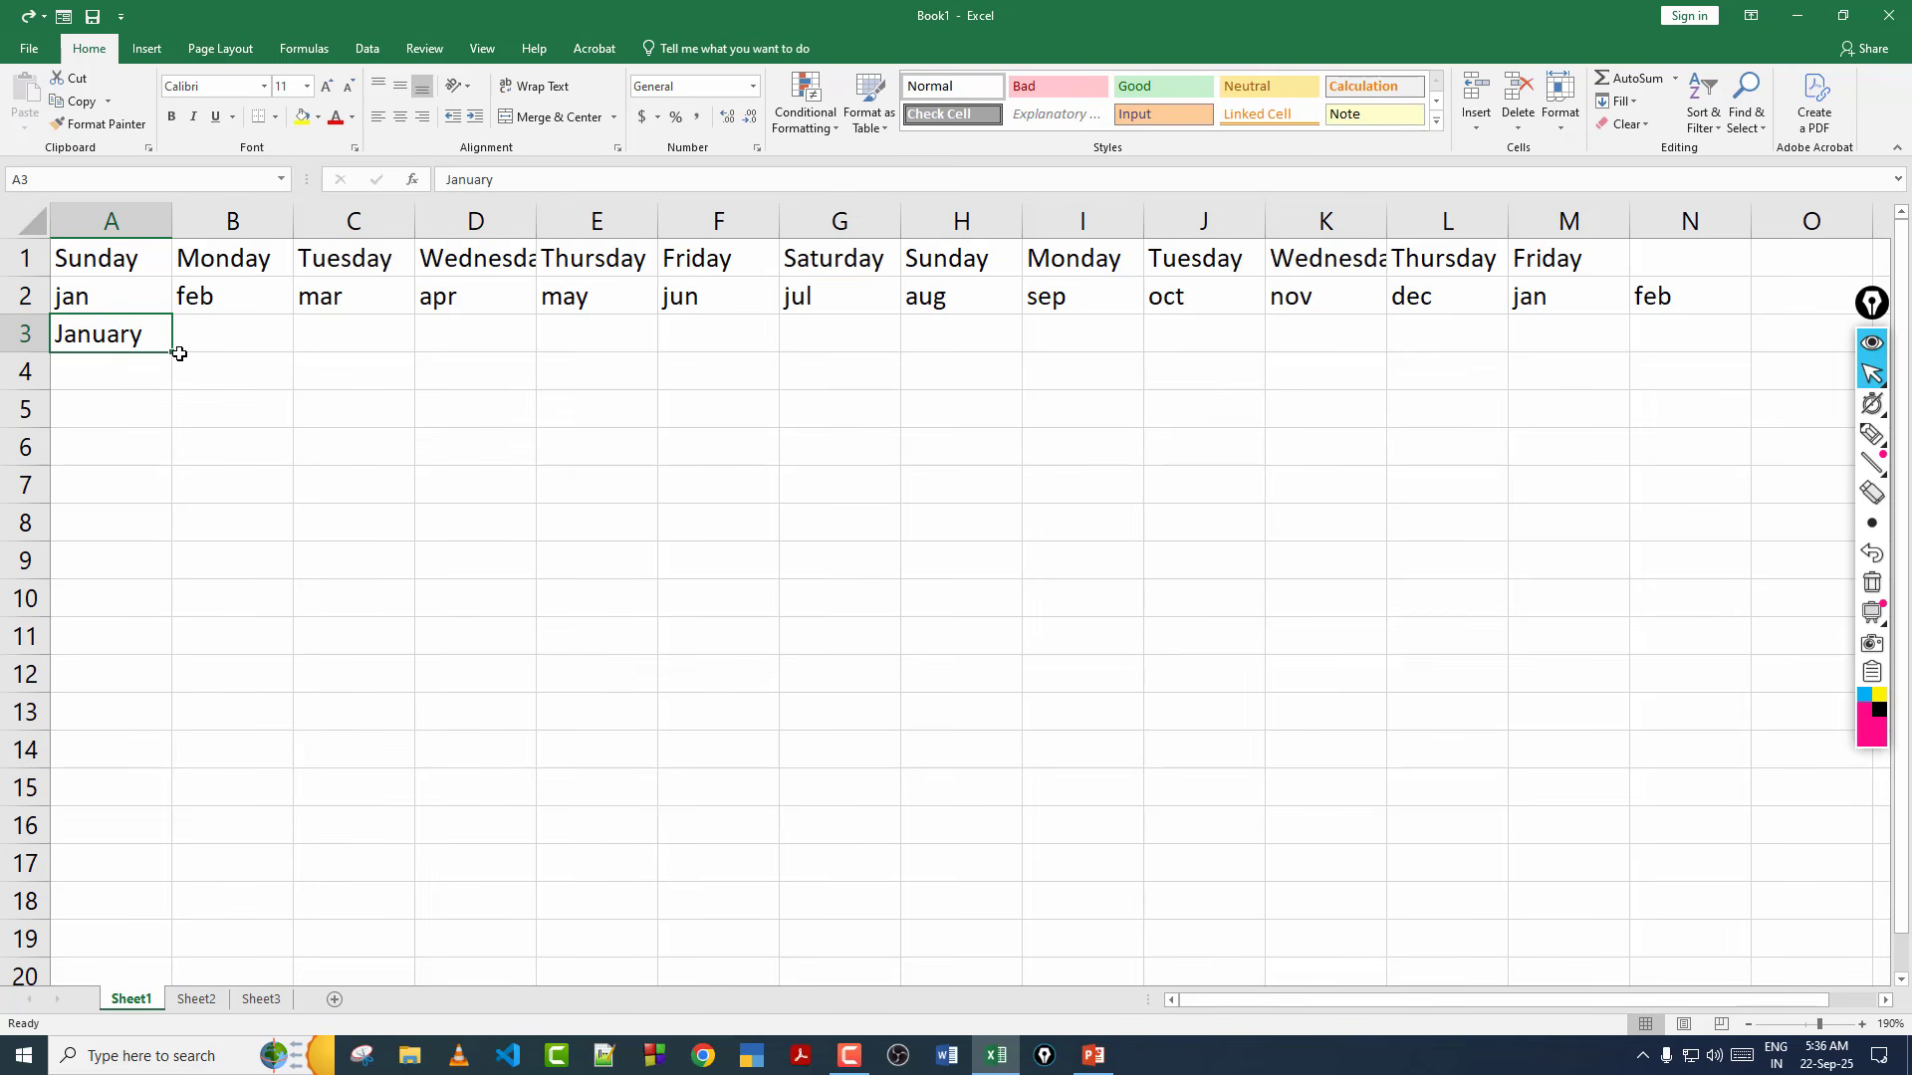
pyautogui.moveTo(172, 350); pyautogui.dragTo(1723, 334)
pyautogui.click(1527, 397)
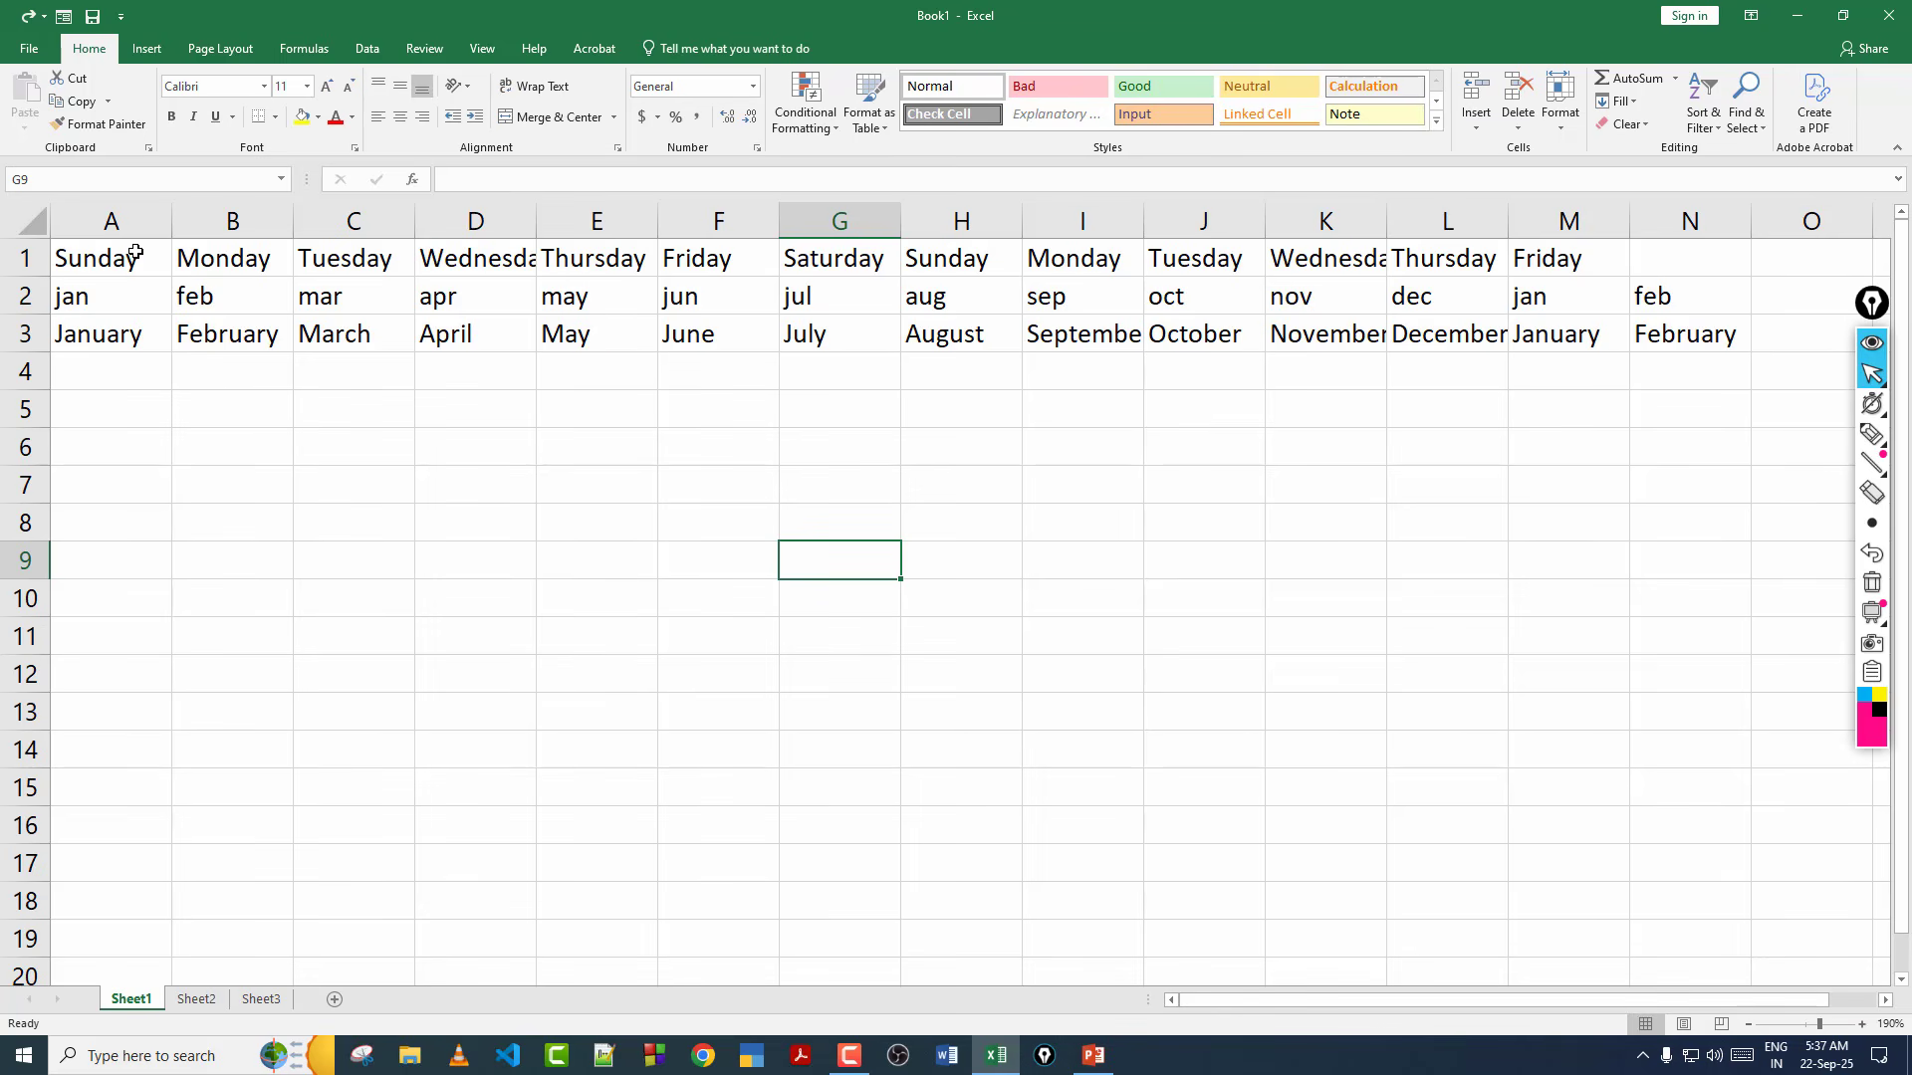
# Delete the weekday and month series in cells A1:N3.
pyautogui.moveTo(137, 253); pyautogui.dragTo(1664, 323)
pyautogui.press('Delete')
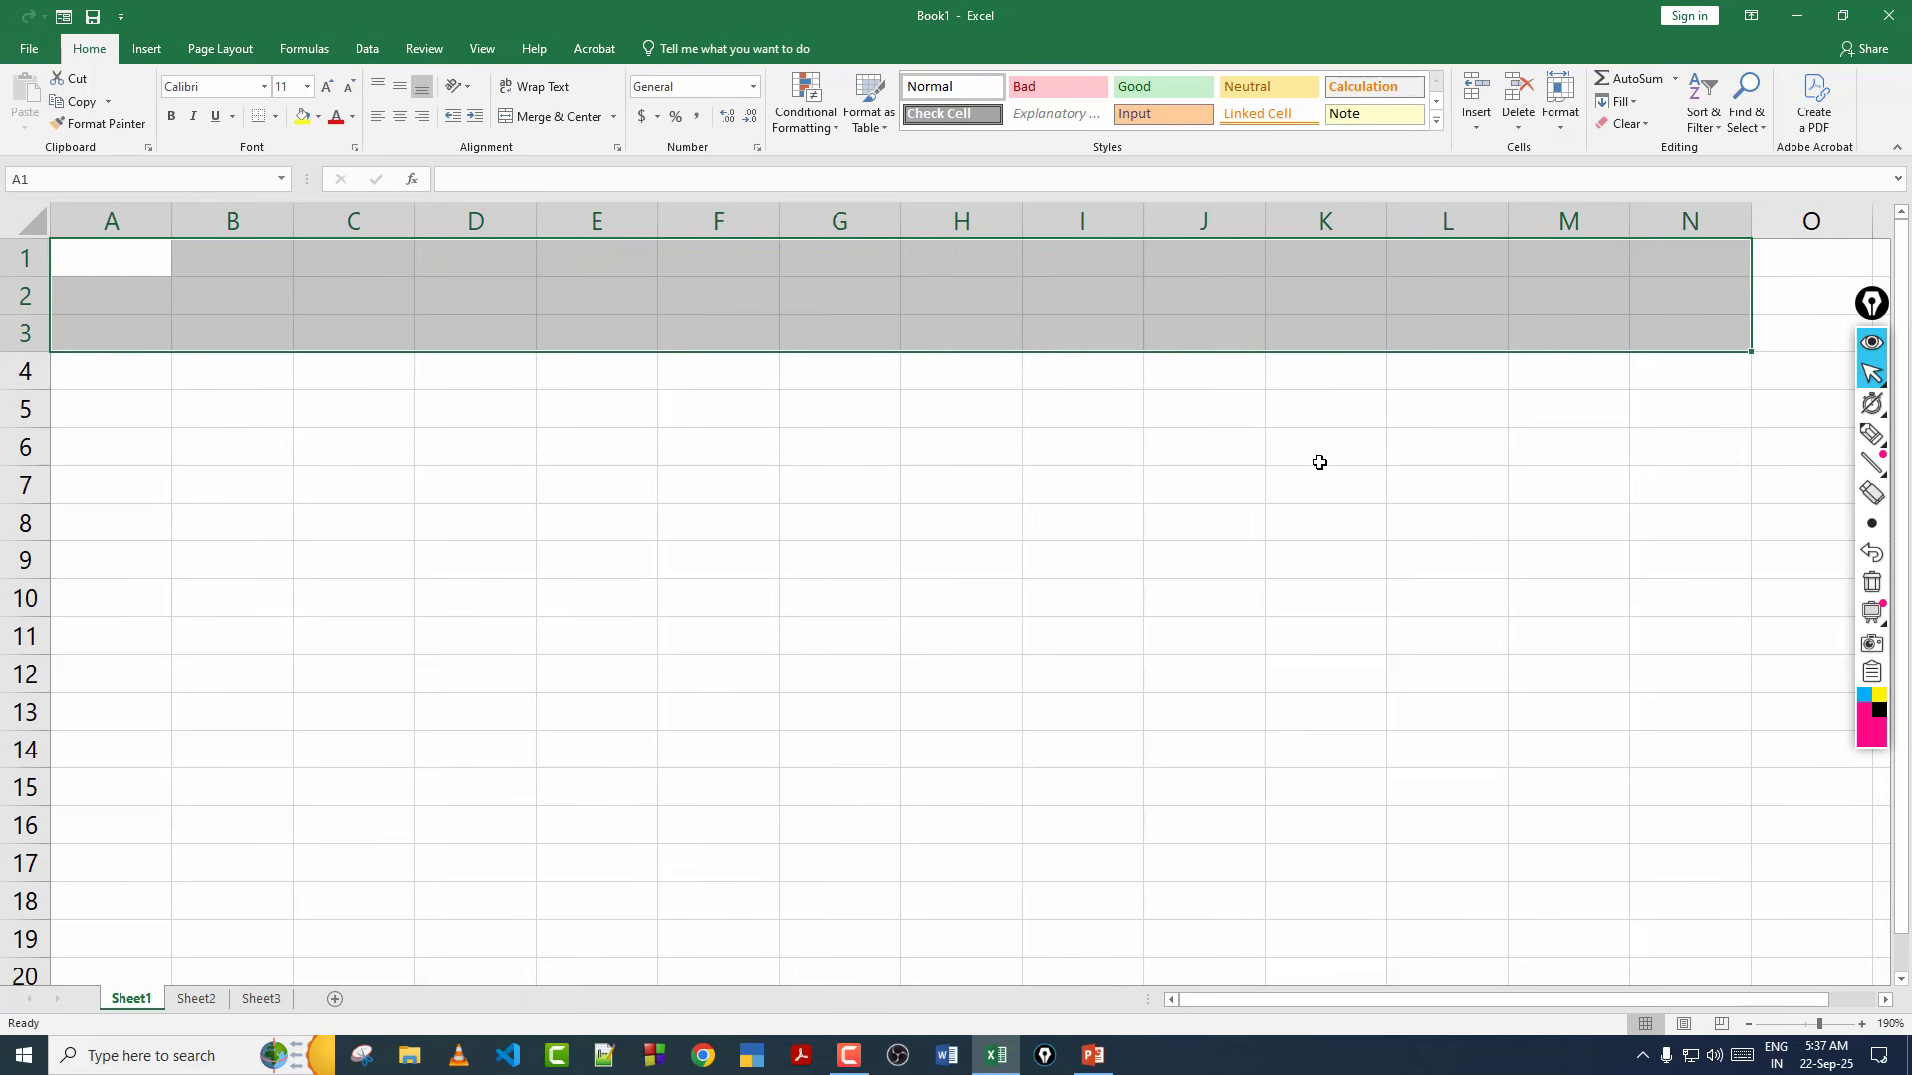
pyautogui.click(1319, 459)
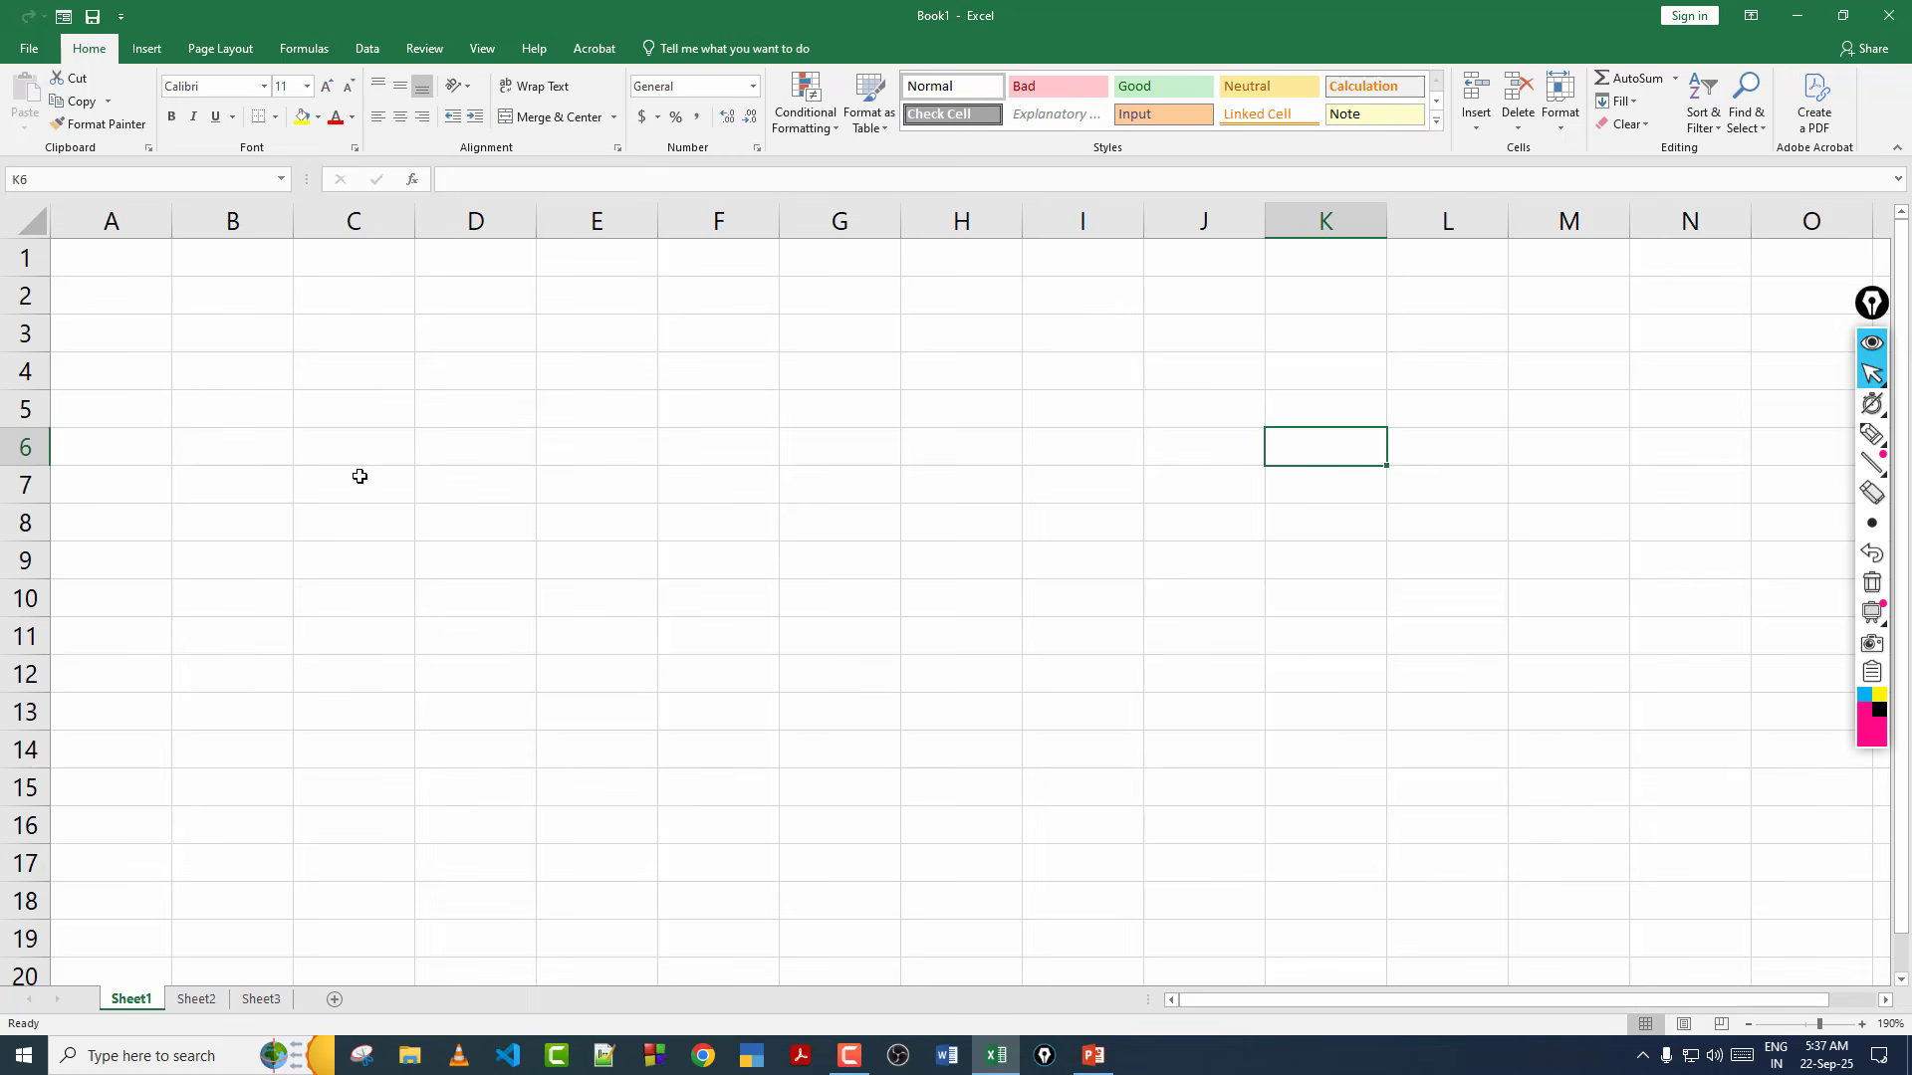
# Enter the headers Roll No, Name, Hindi, Math and English in cells A1:E1.
pyautogui.click(124, 248)
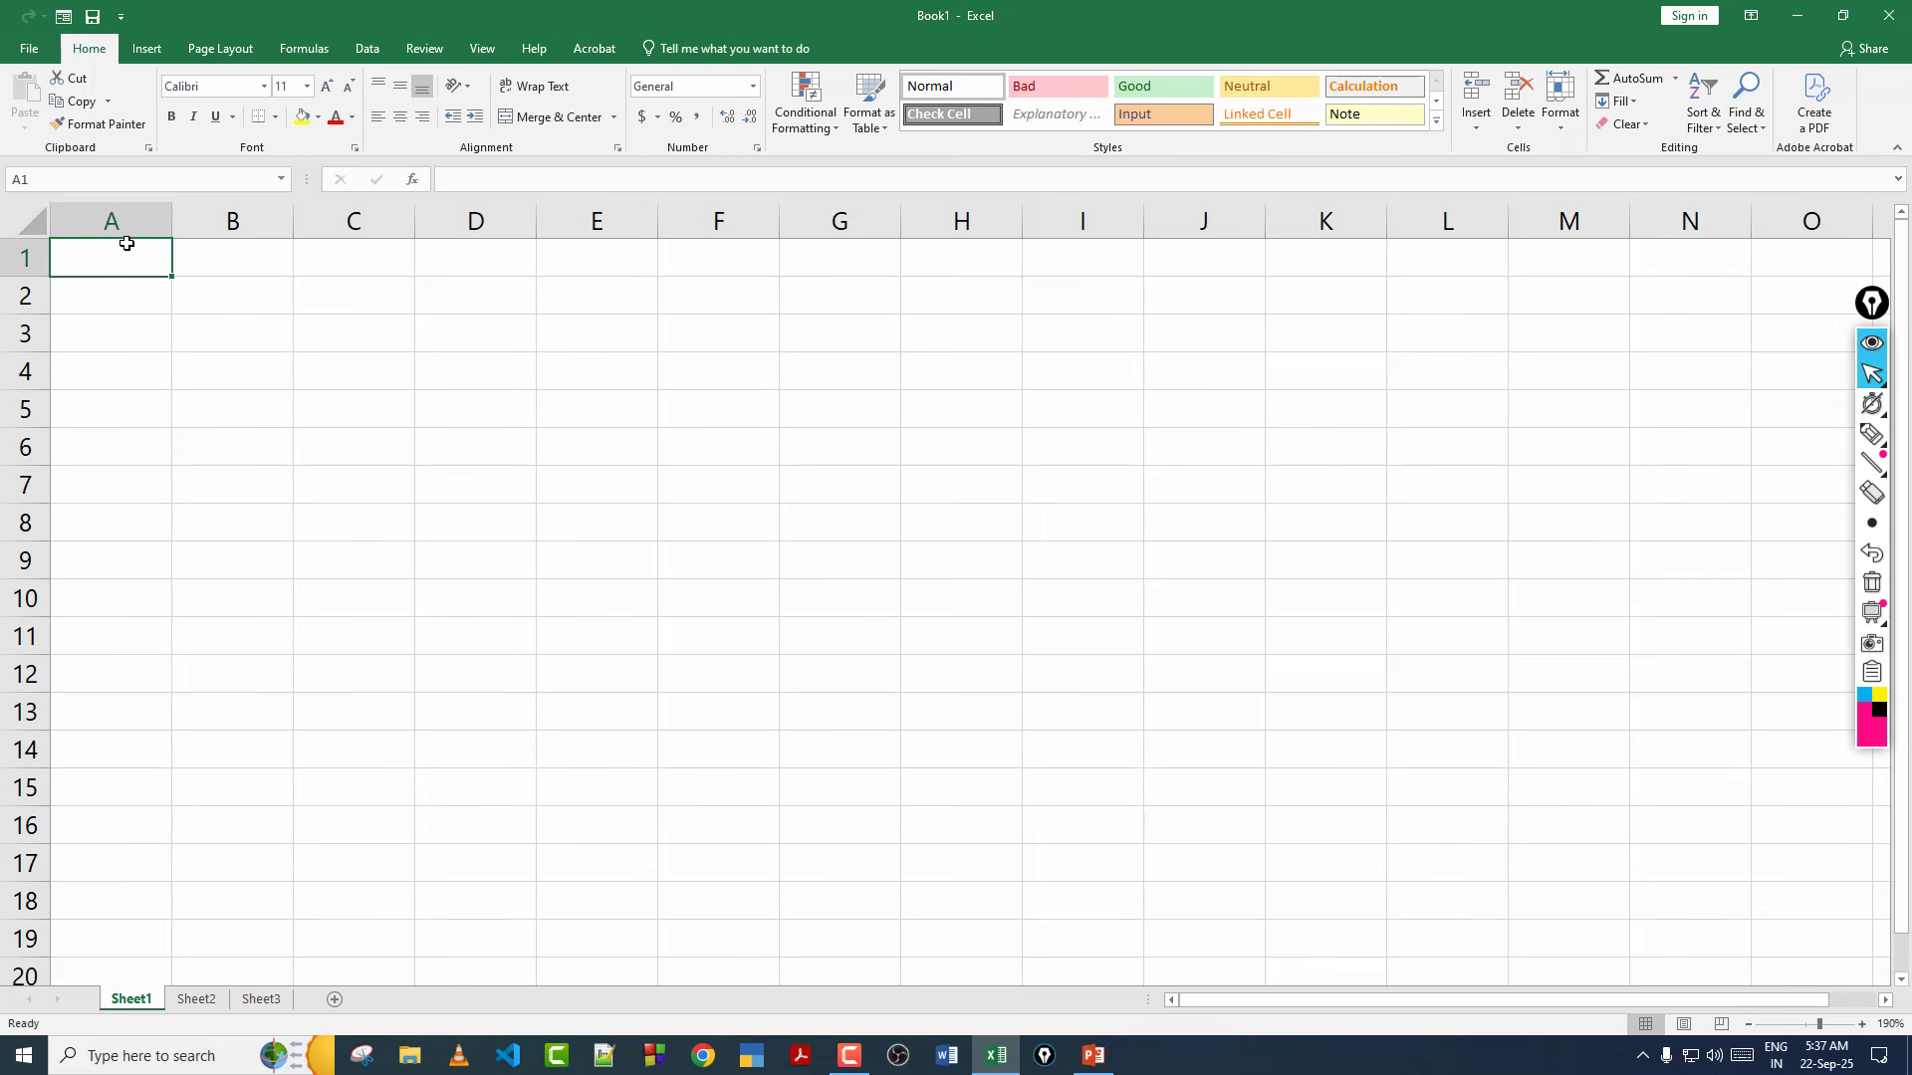
pyautogui.write('Roll No')
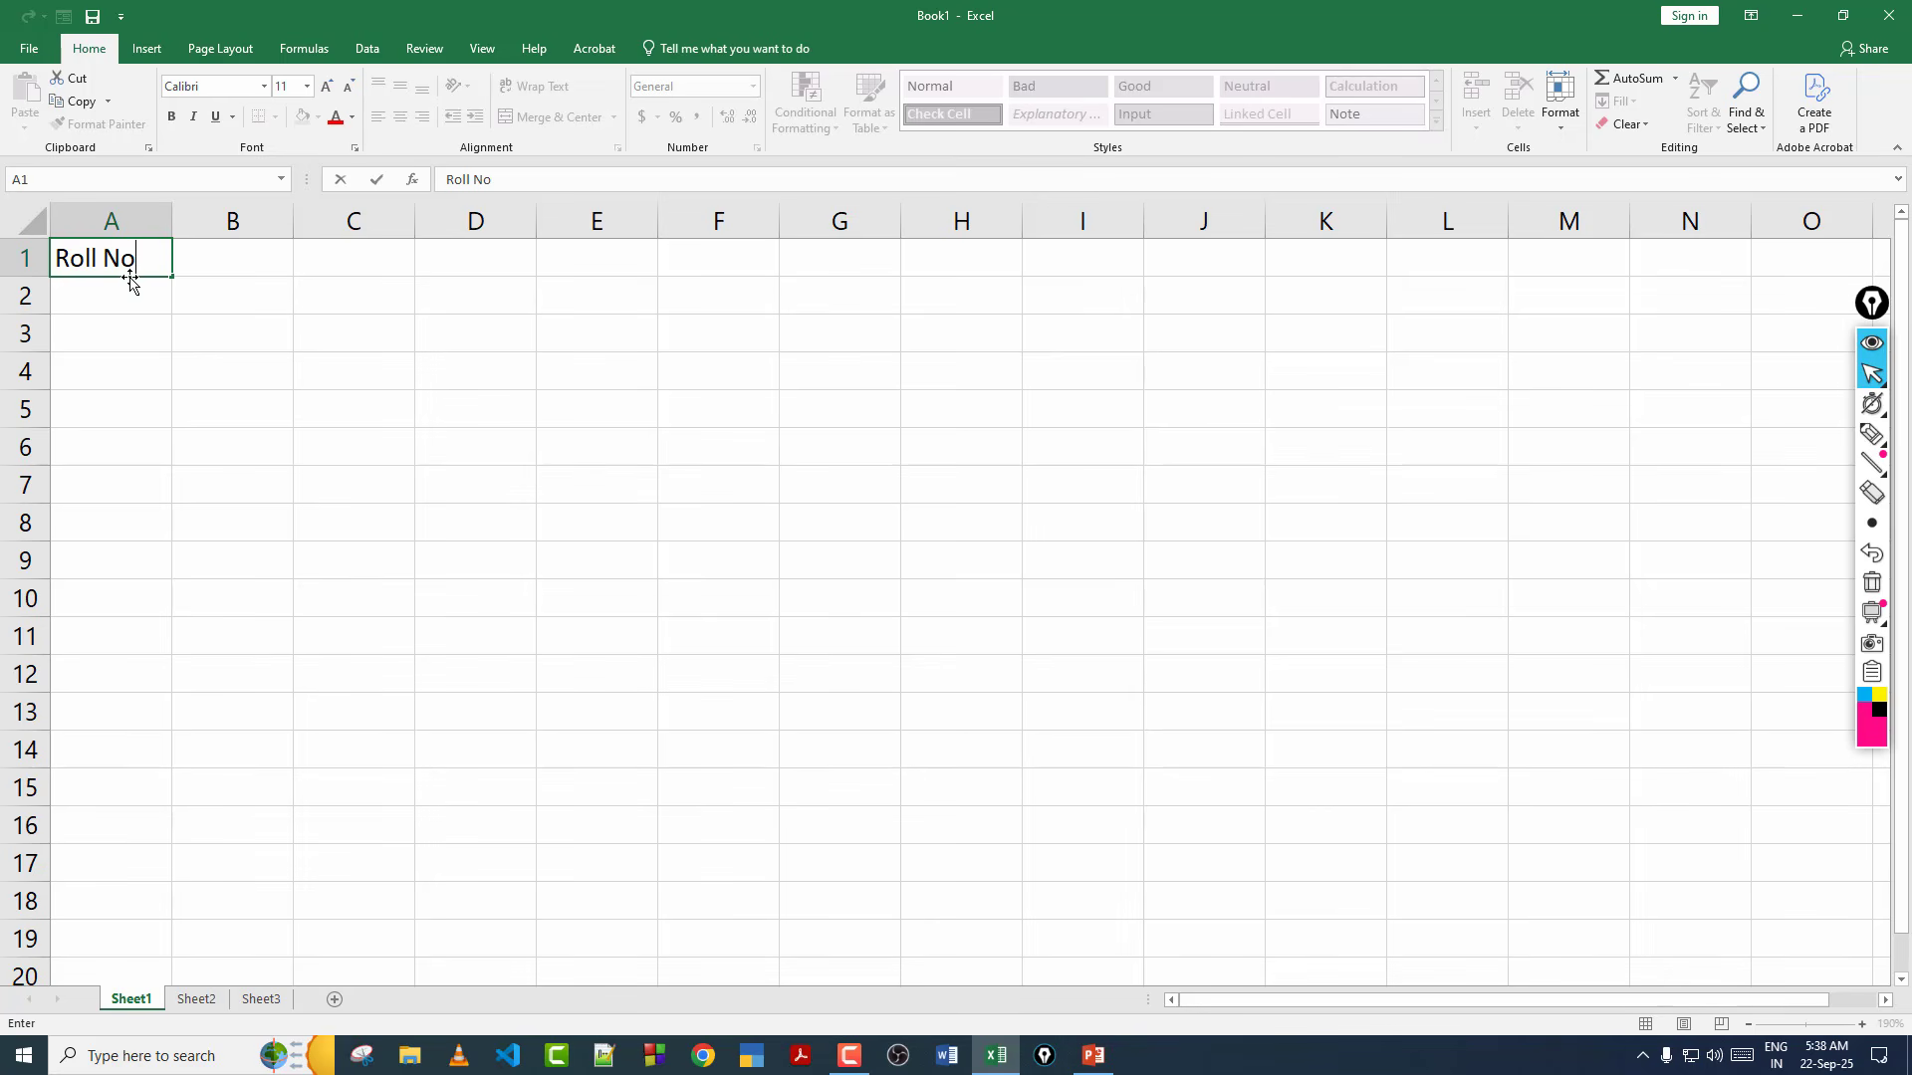
pyautogui.click(244, 262)
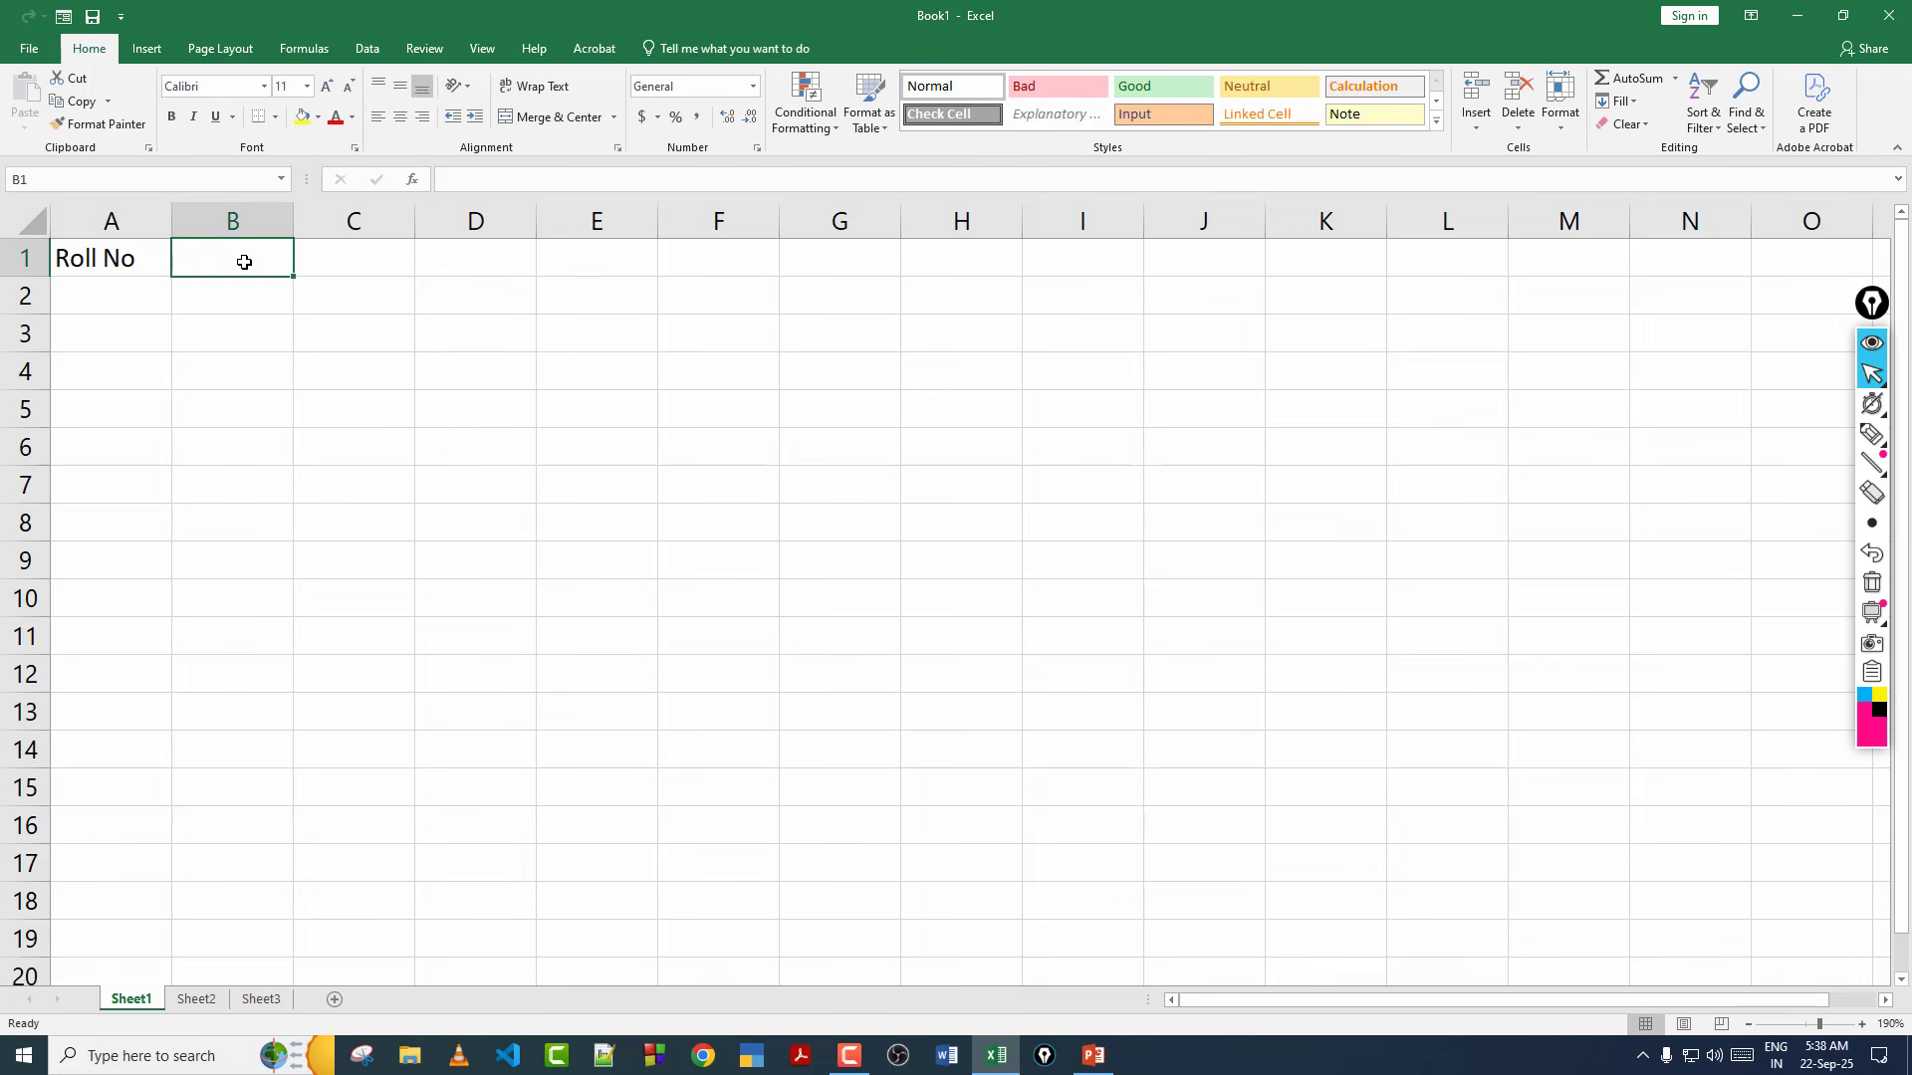
pyautogui.write('Name')
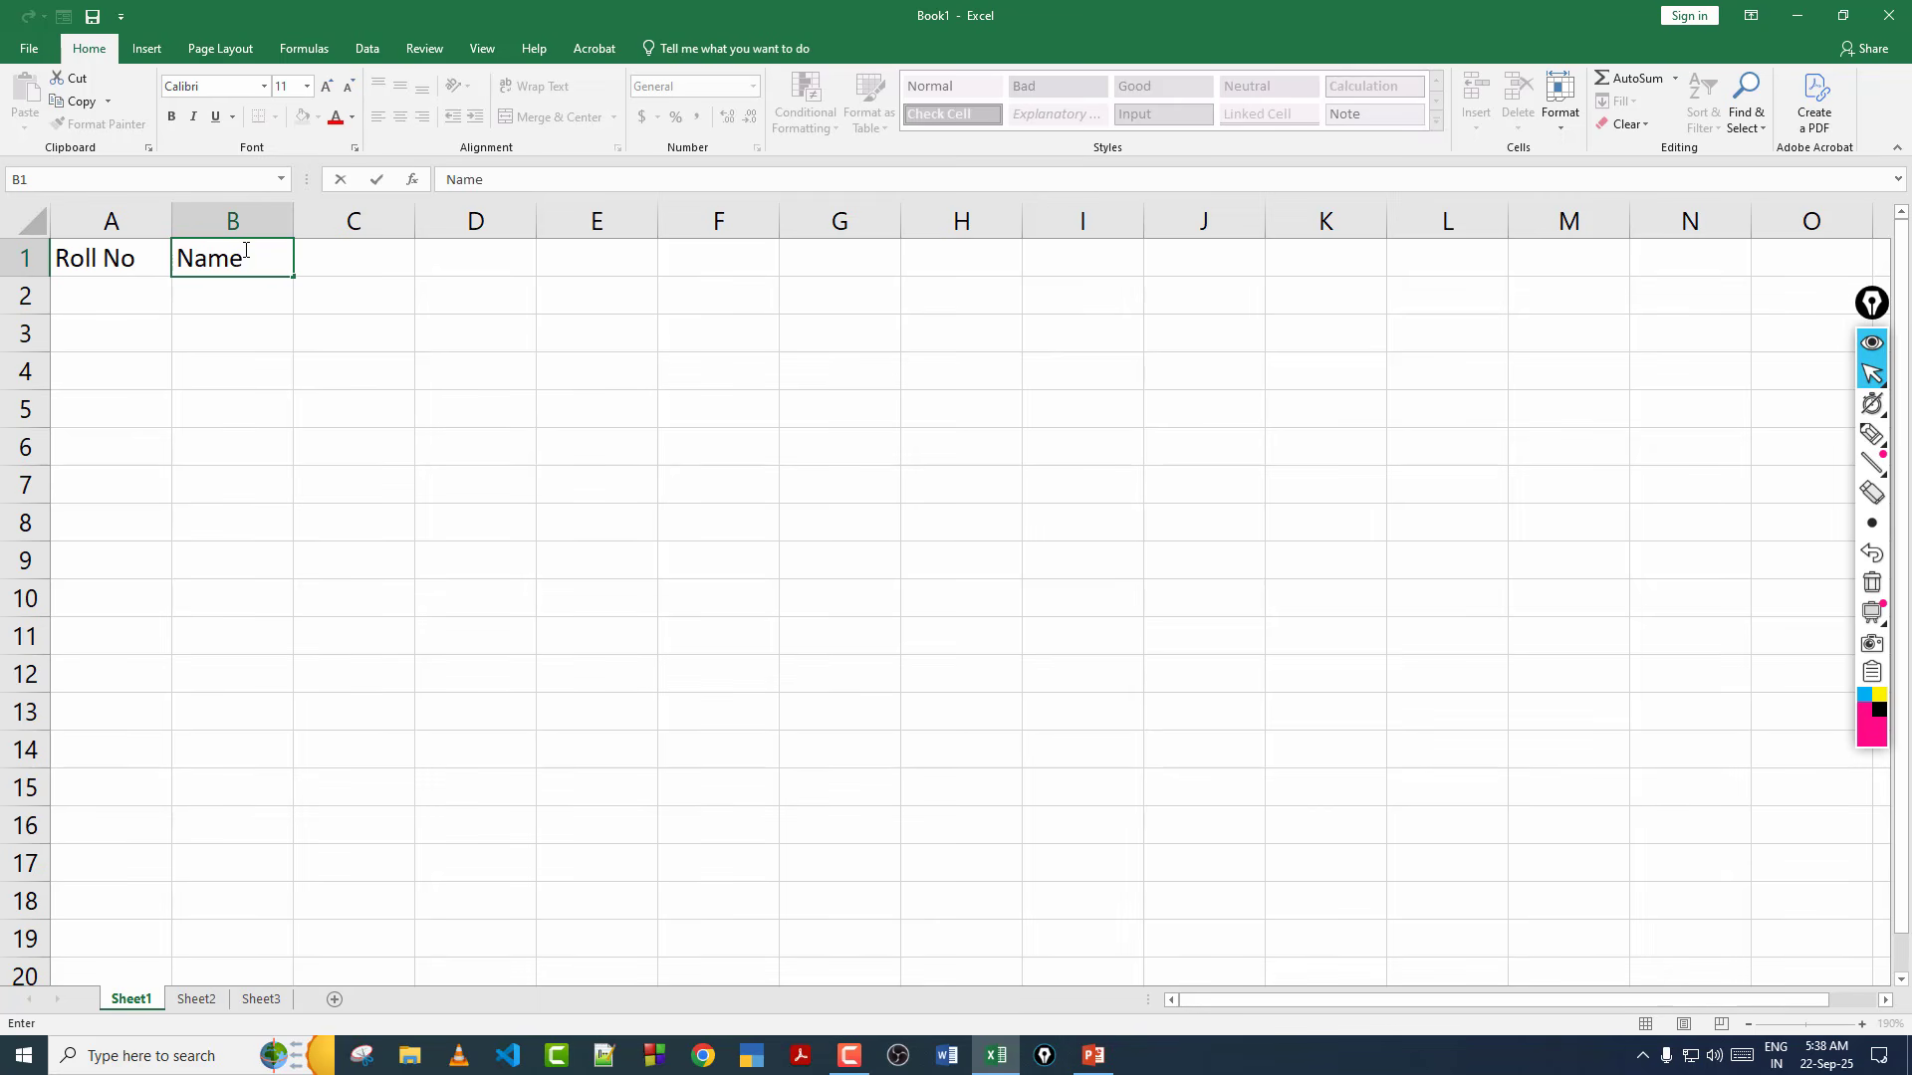
pyautogui.click(318, 253)
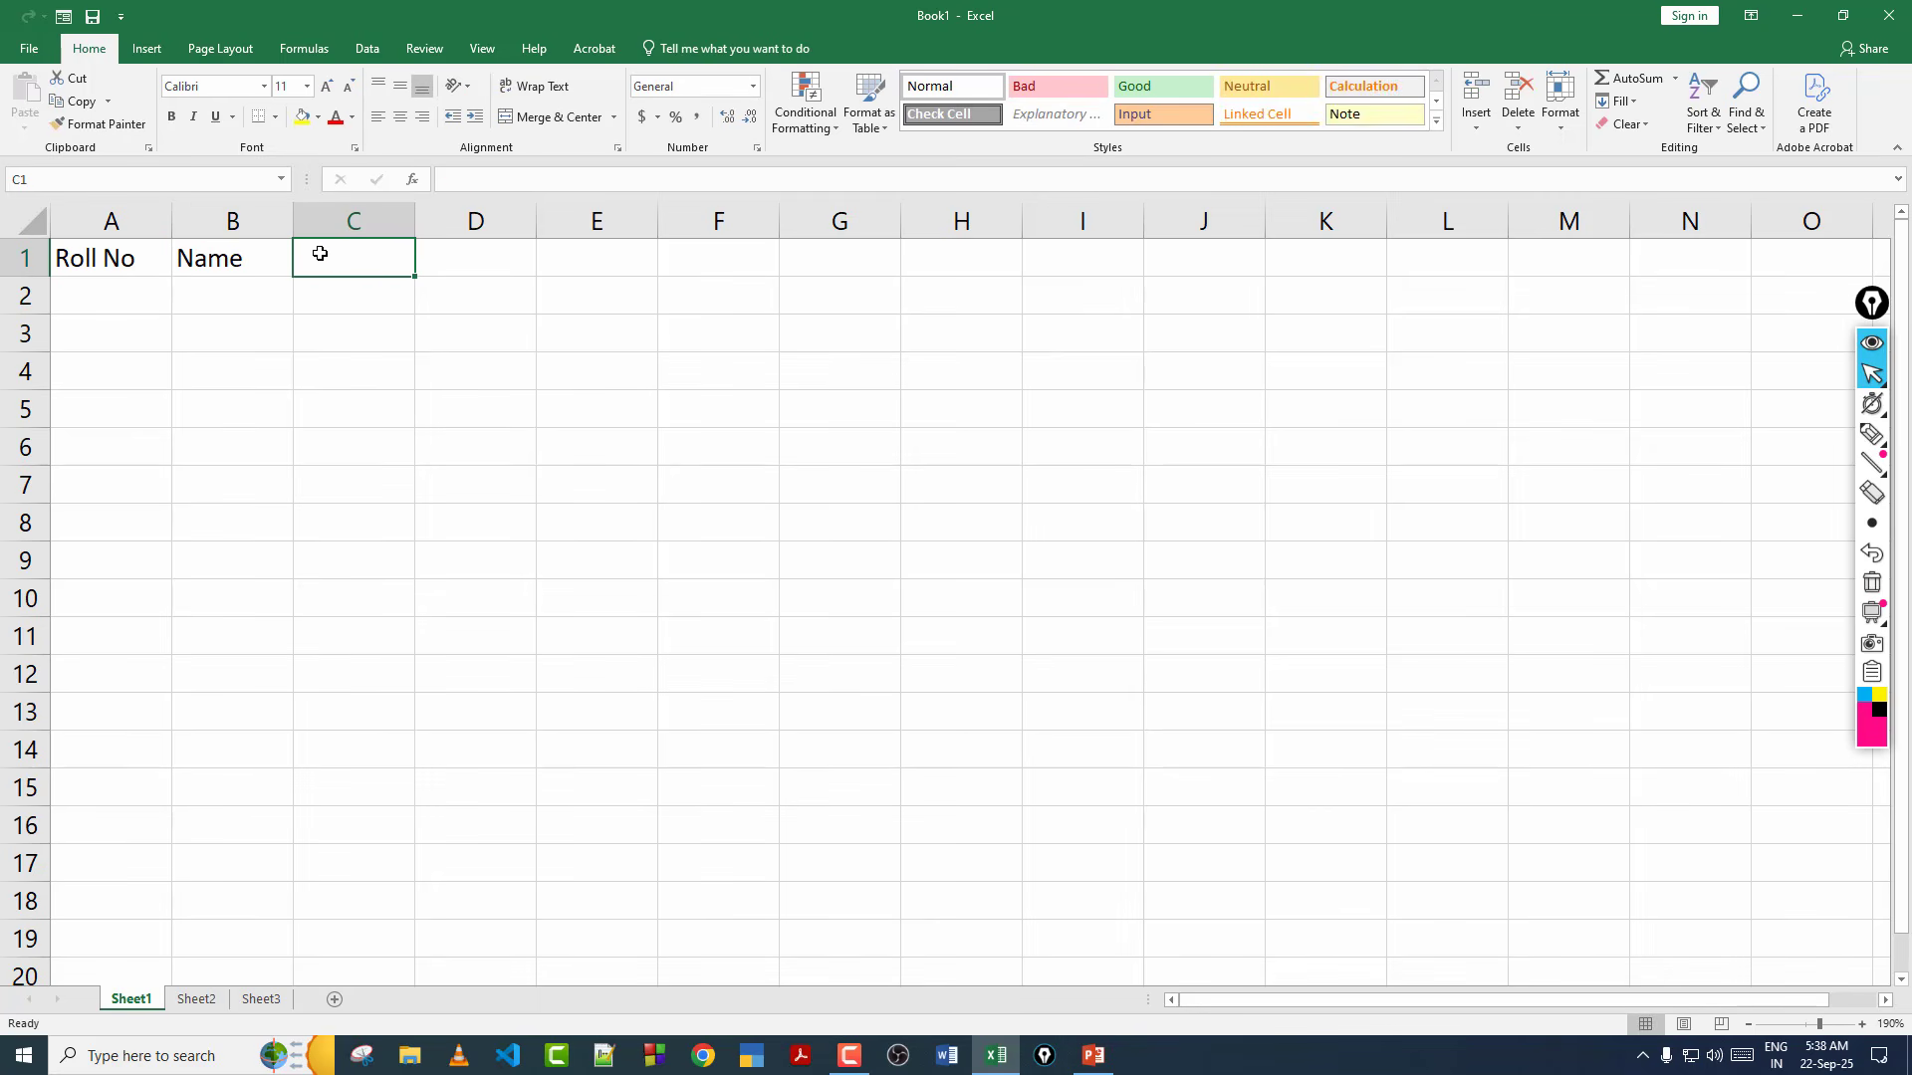
pyautogui.write('Hindi')
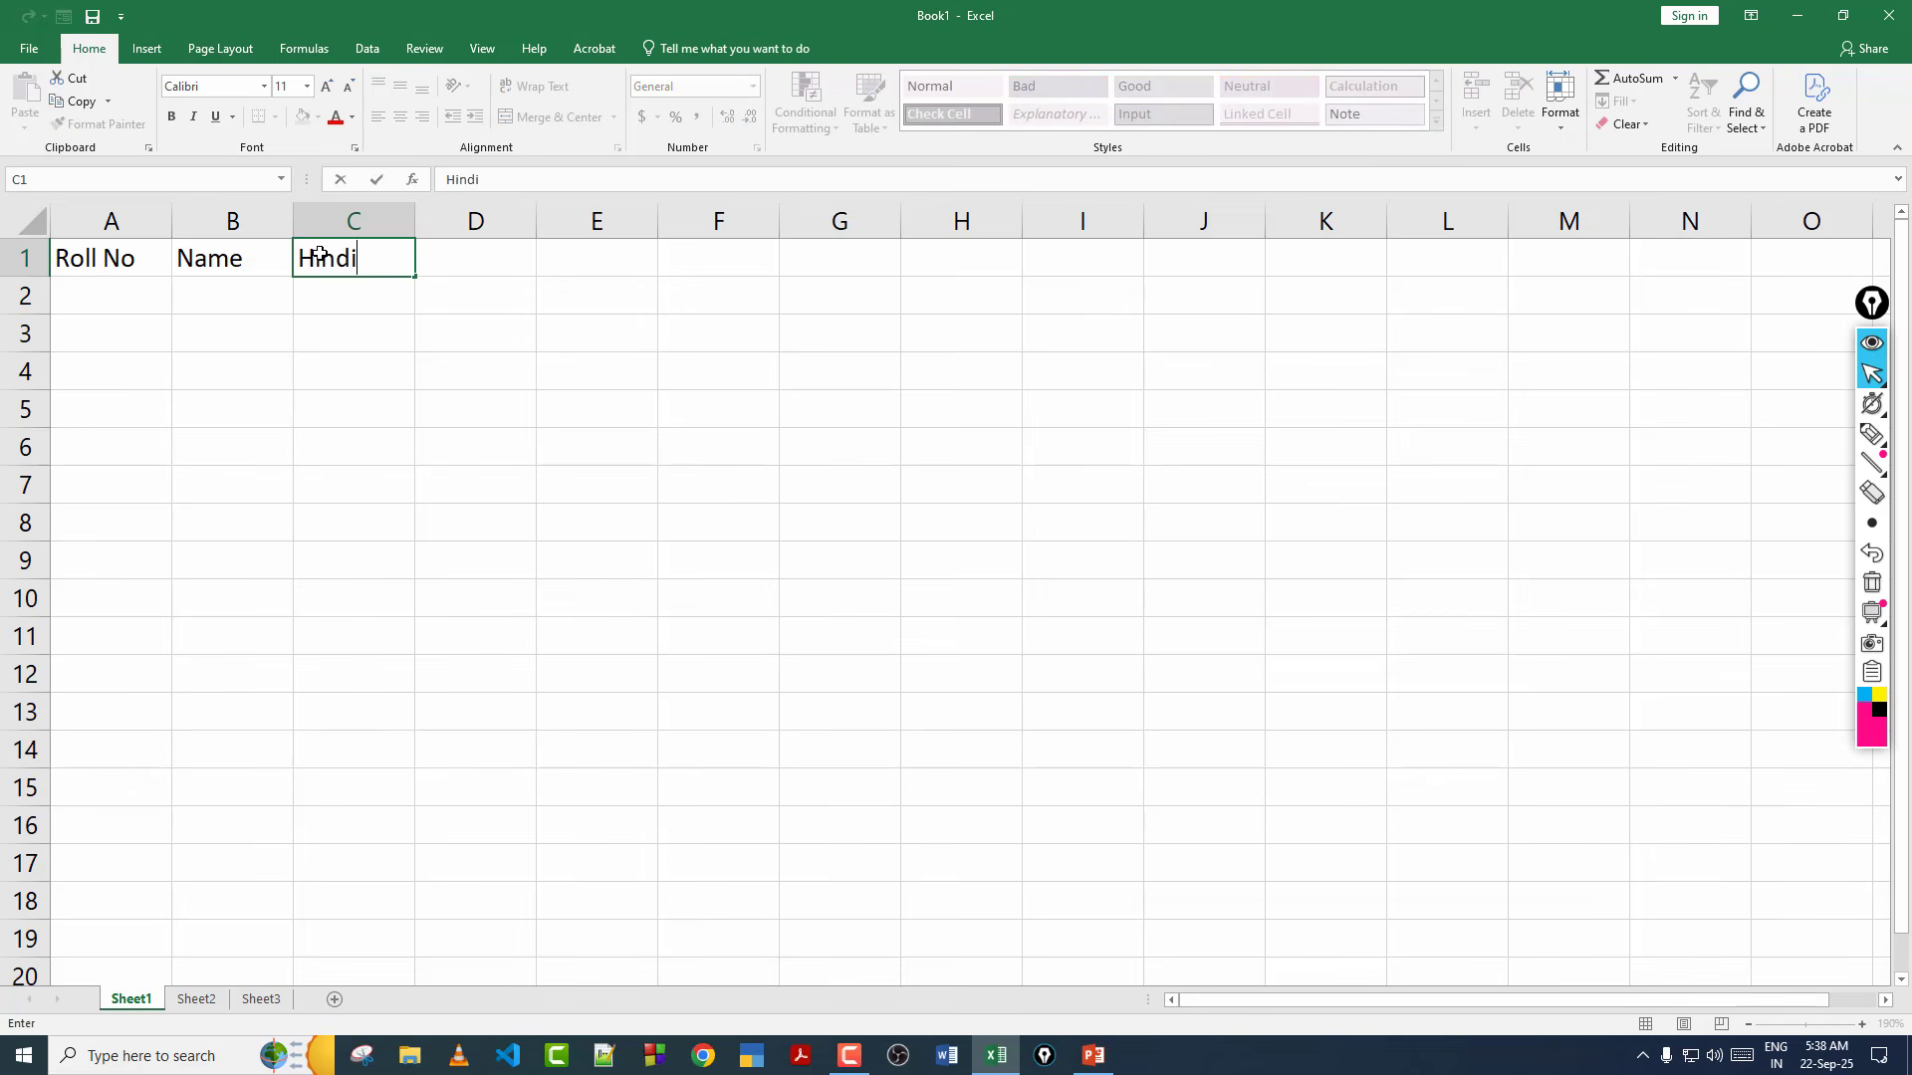
pyautogui.click(457, 256)
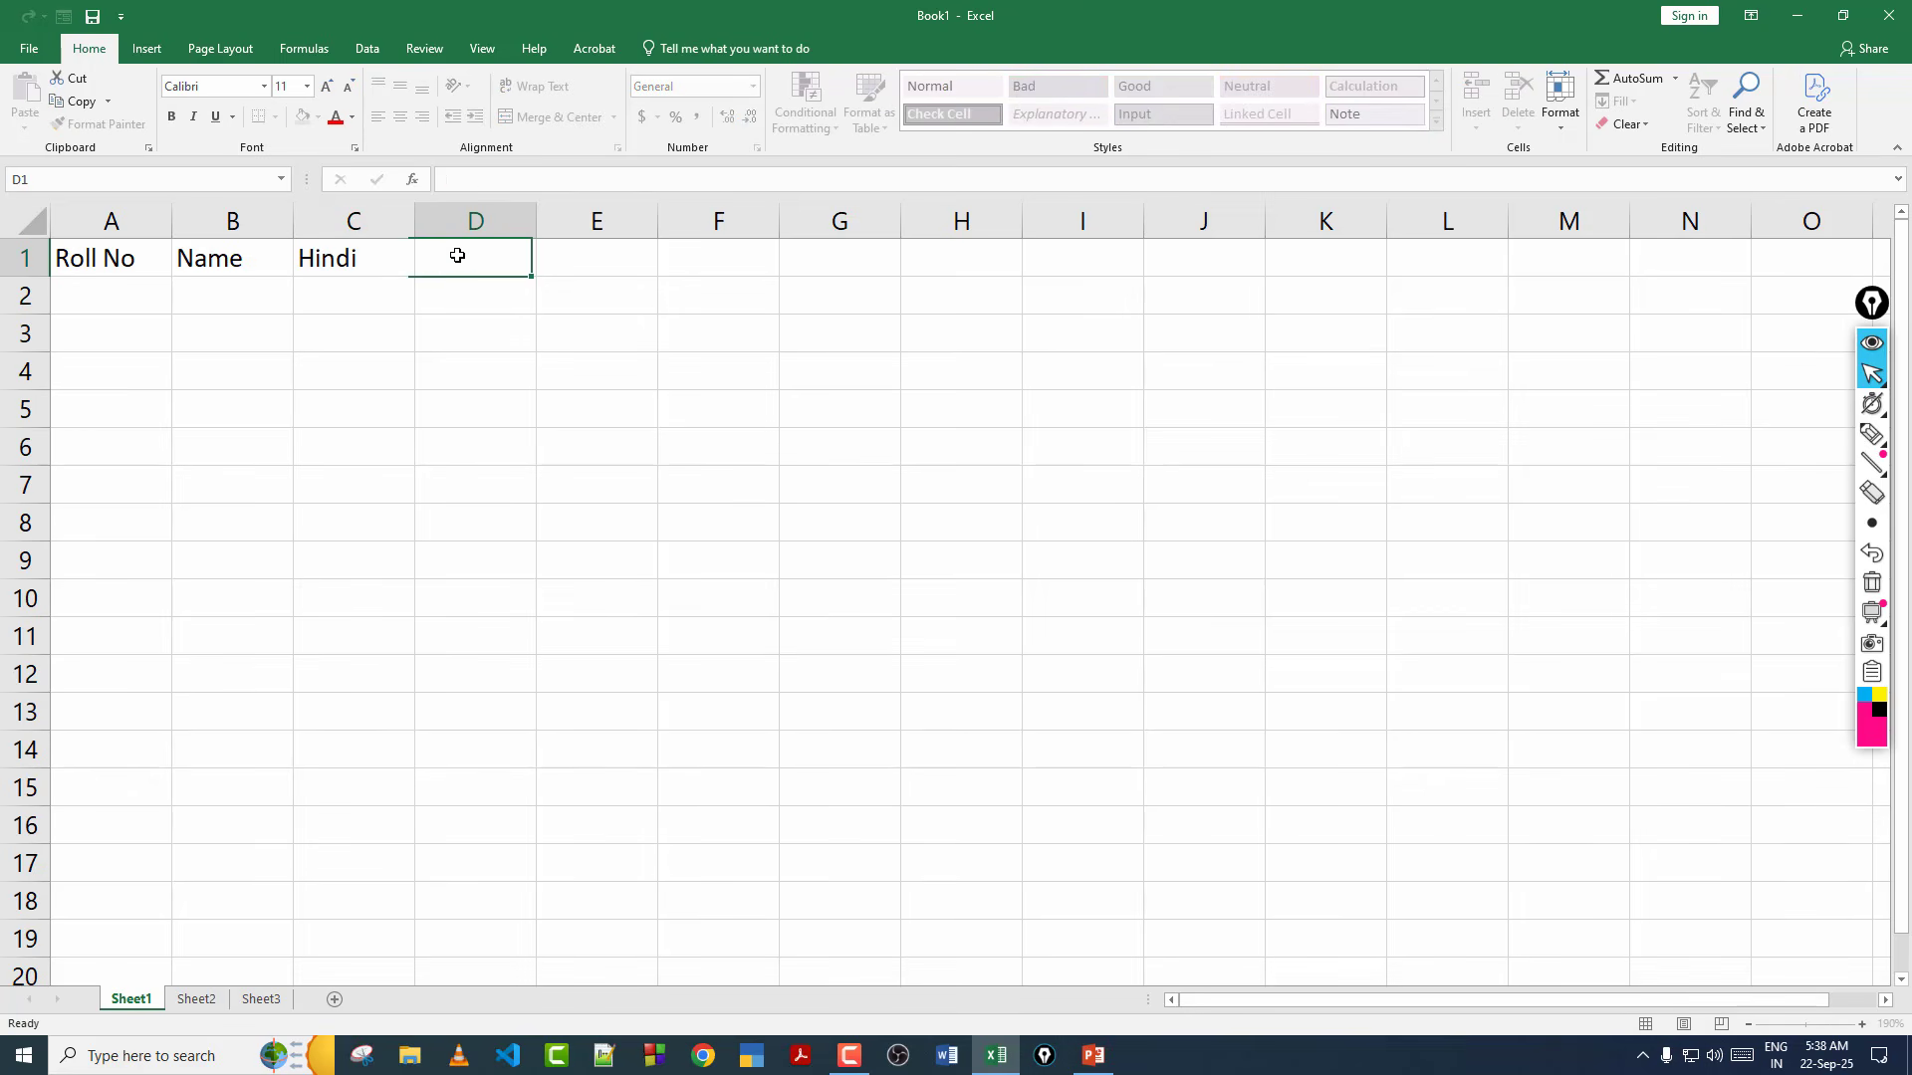
pyautogui.write('Math')
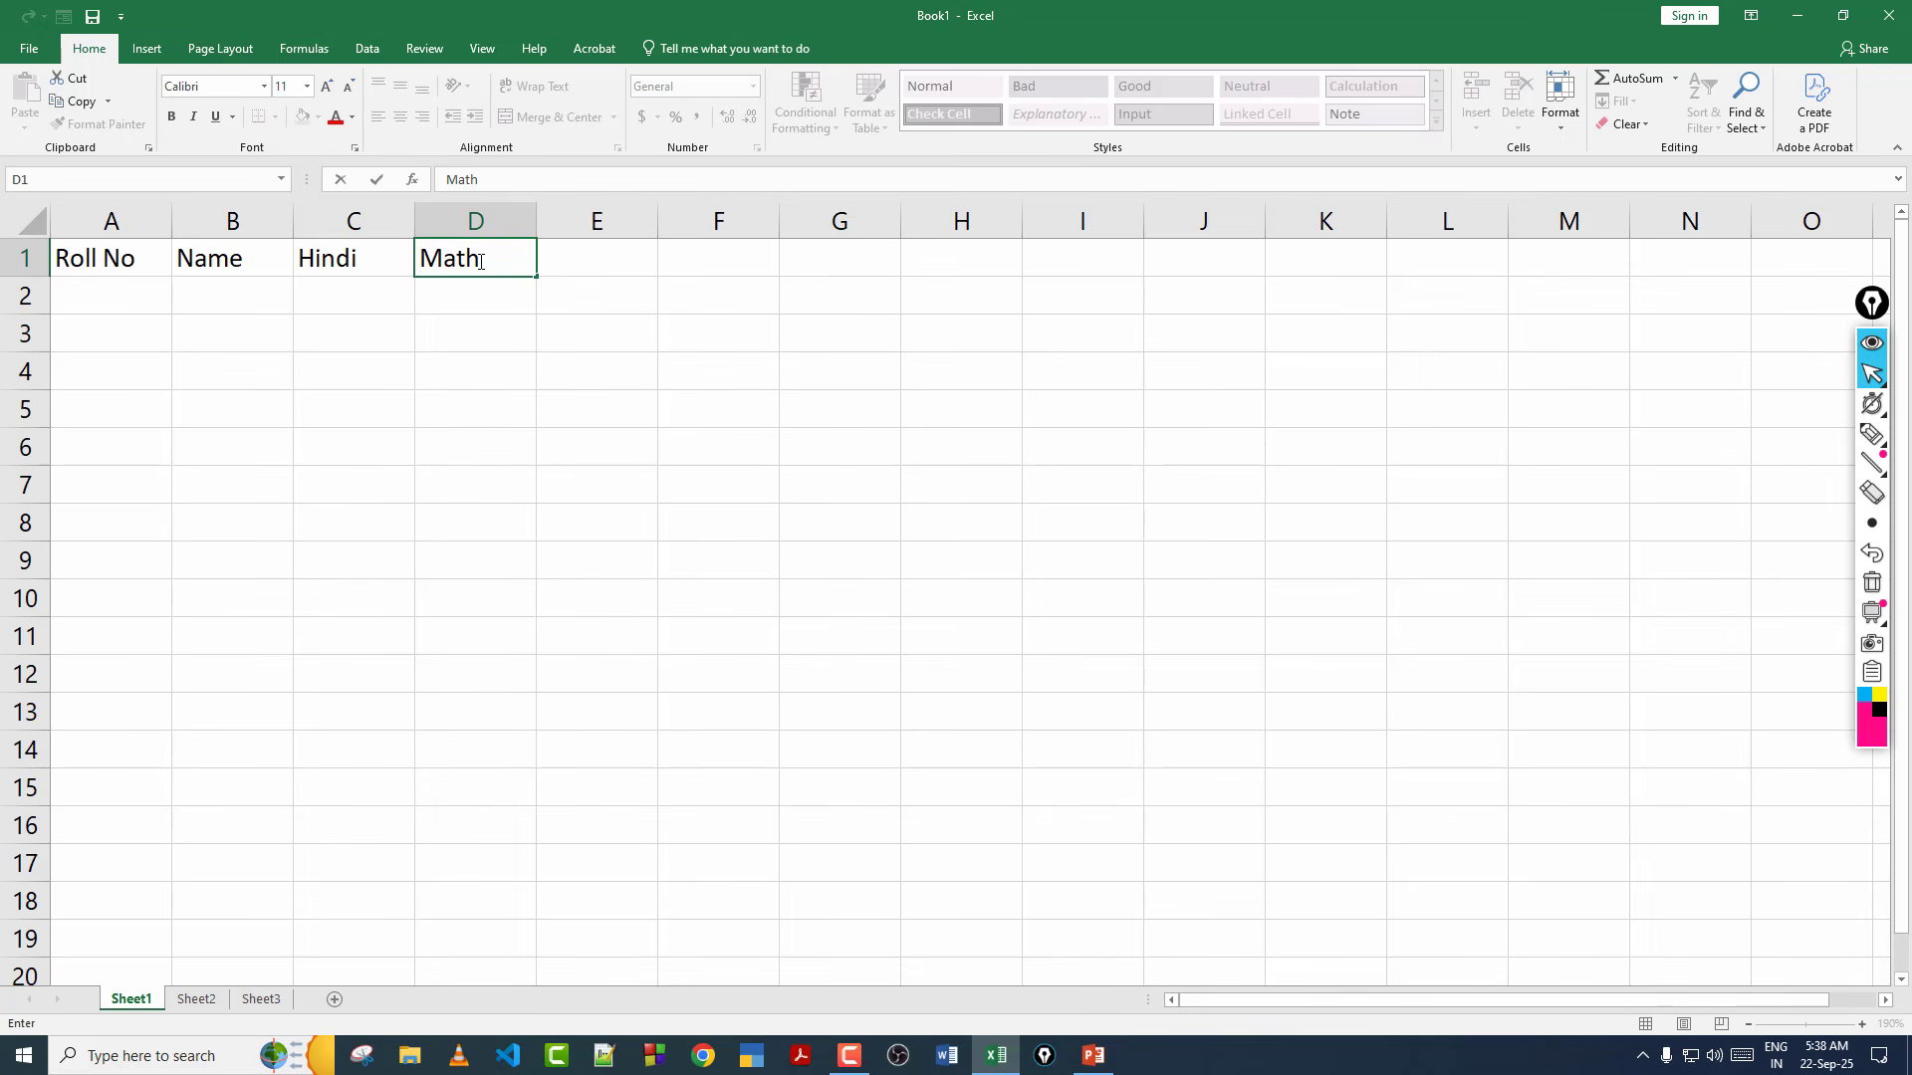
pyautogui.click(619, 256)
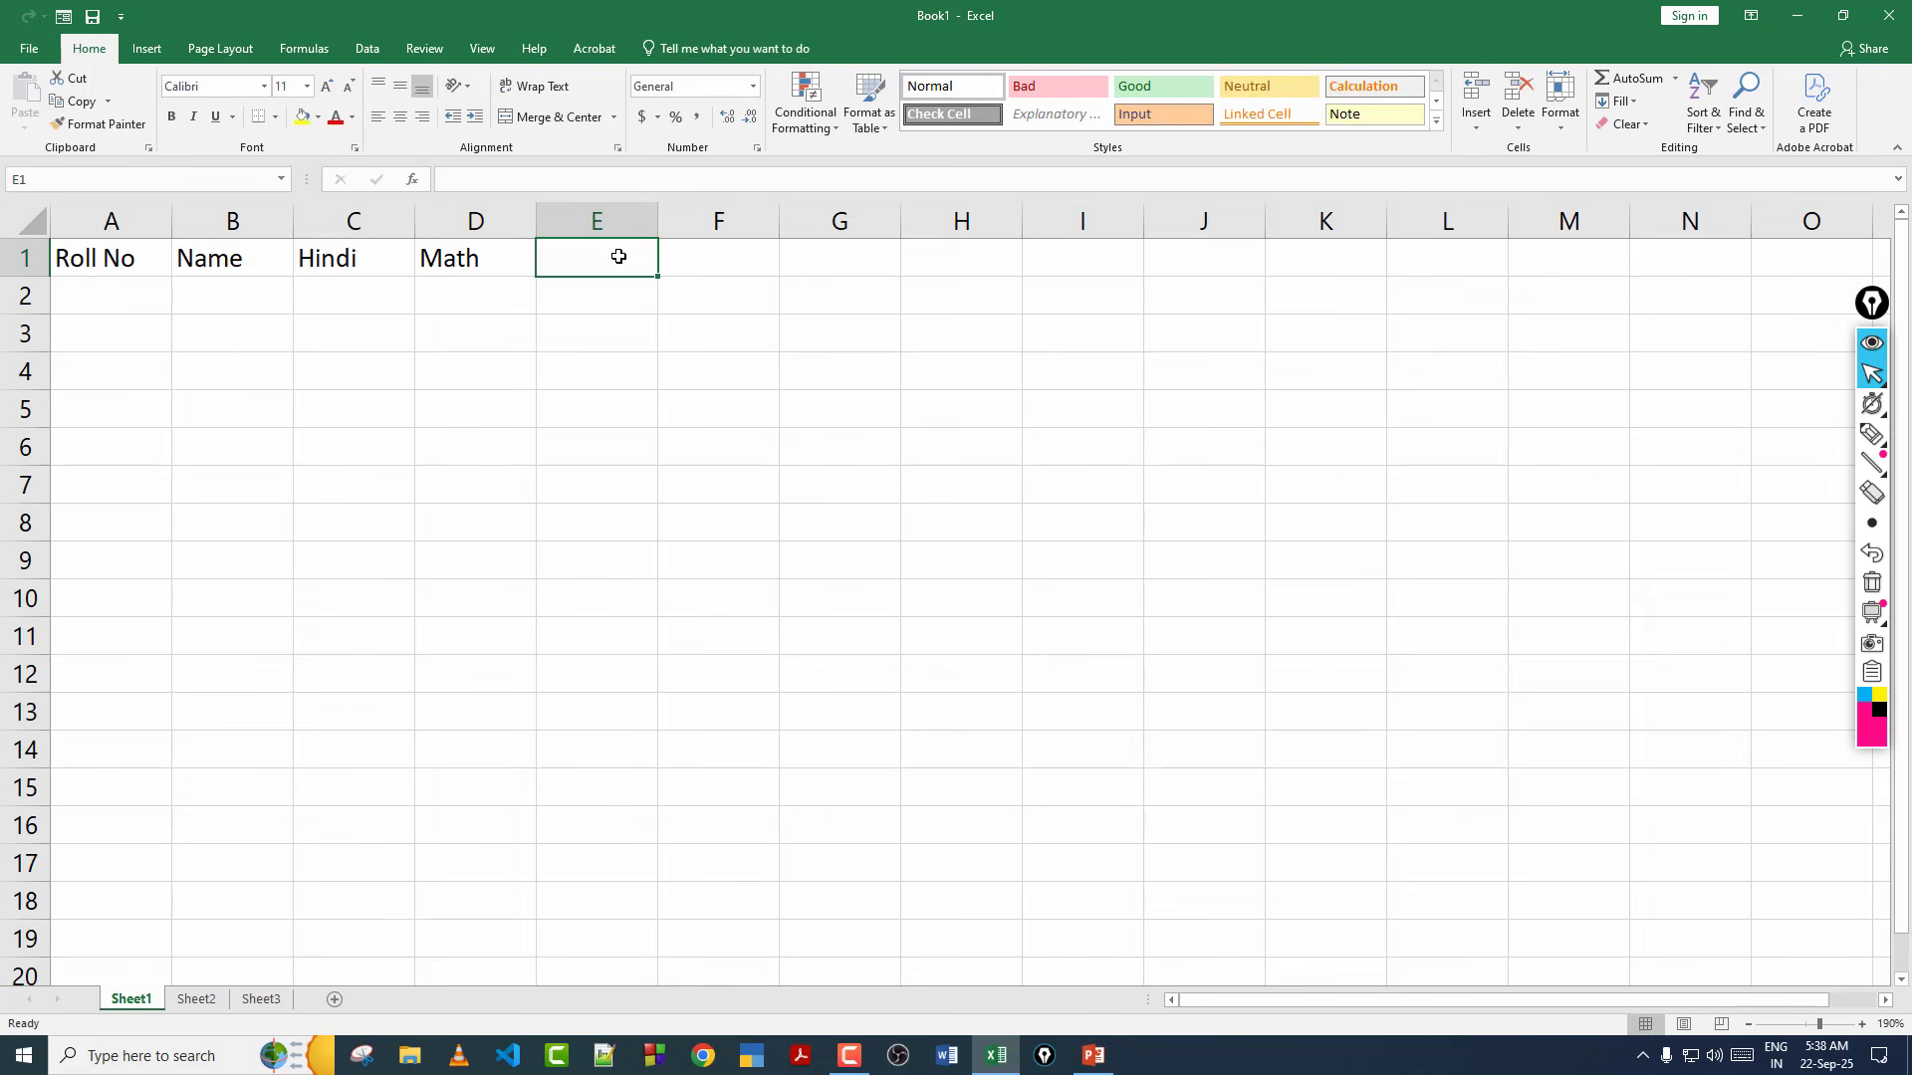
pyautogui.write('Engli')
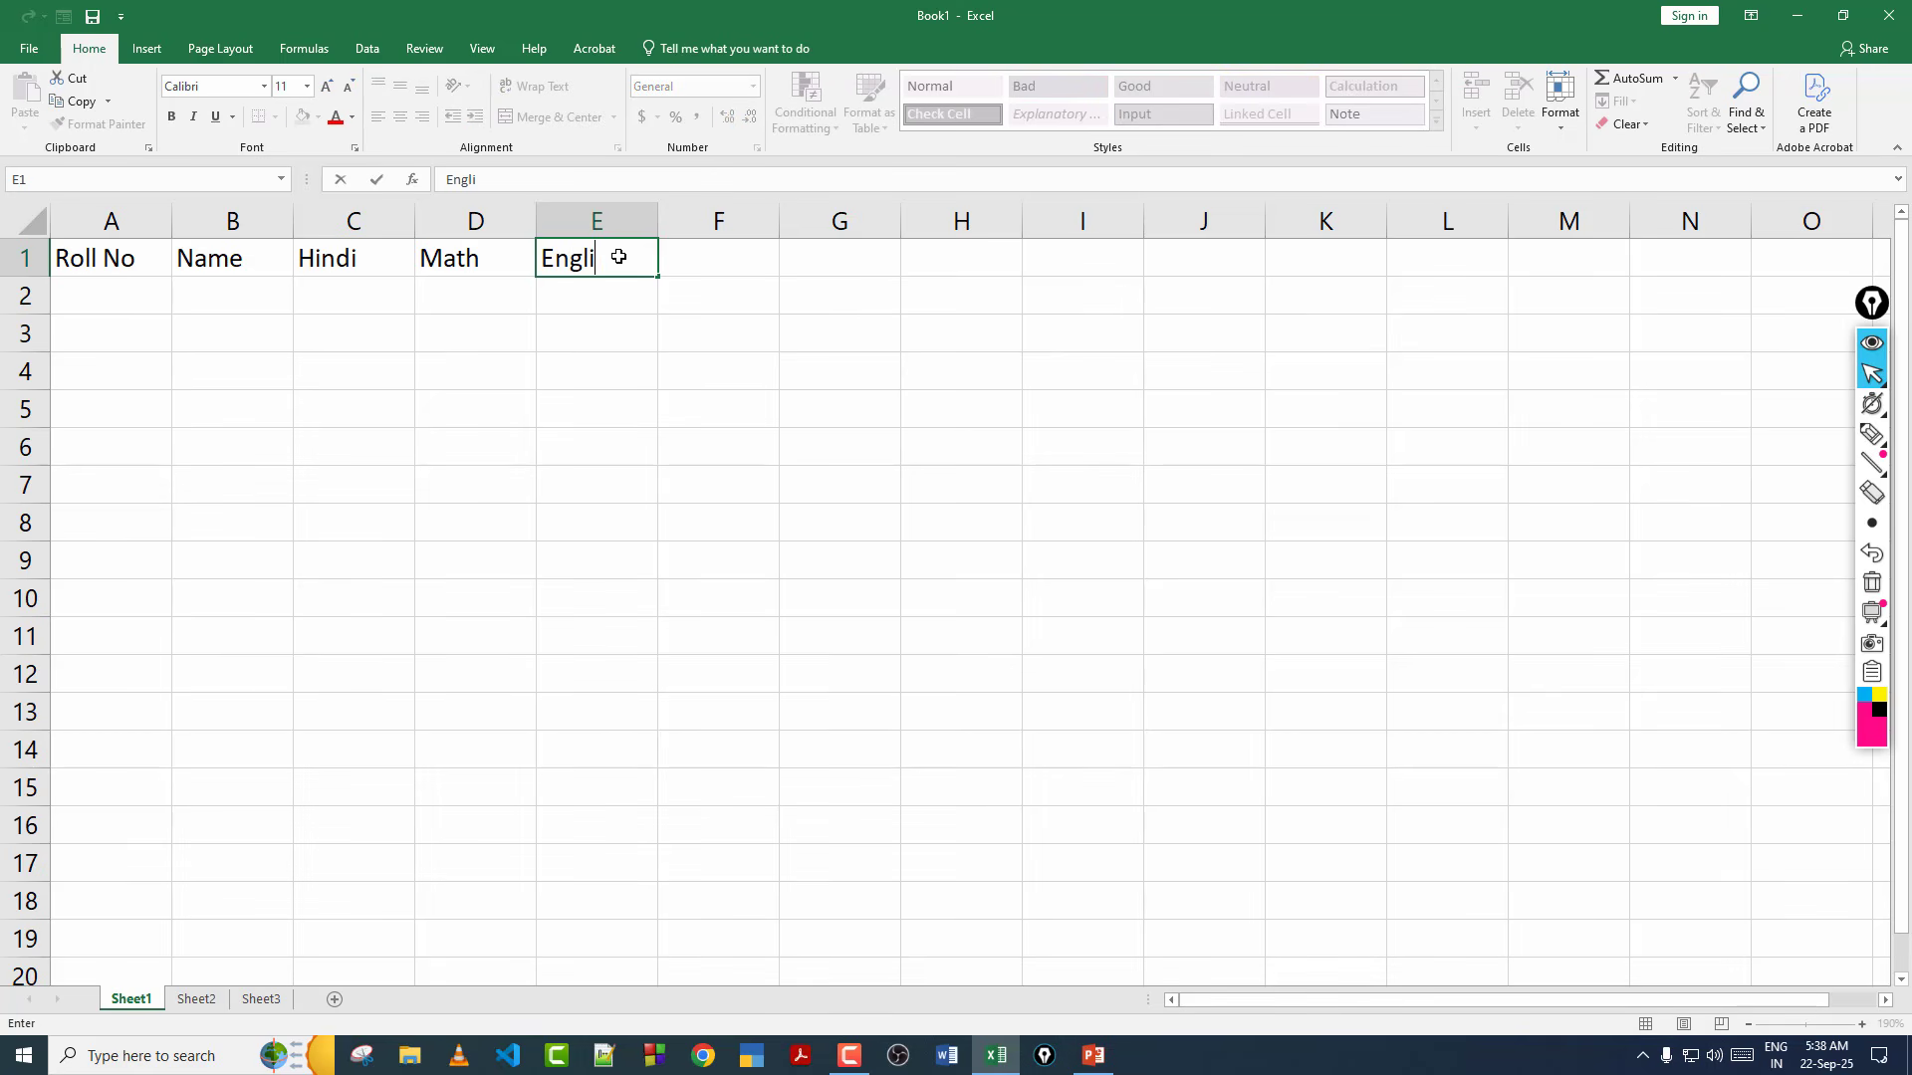
pyautogui.write('sh')
pyautogui.press('Return')
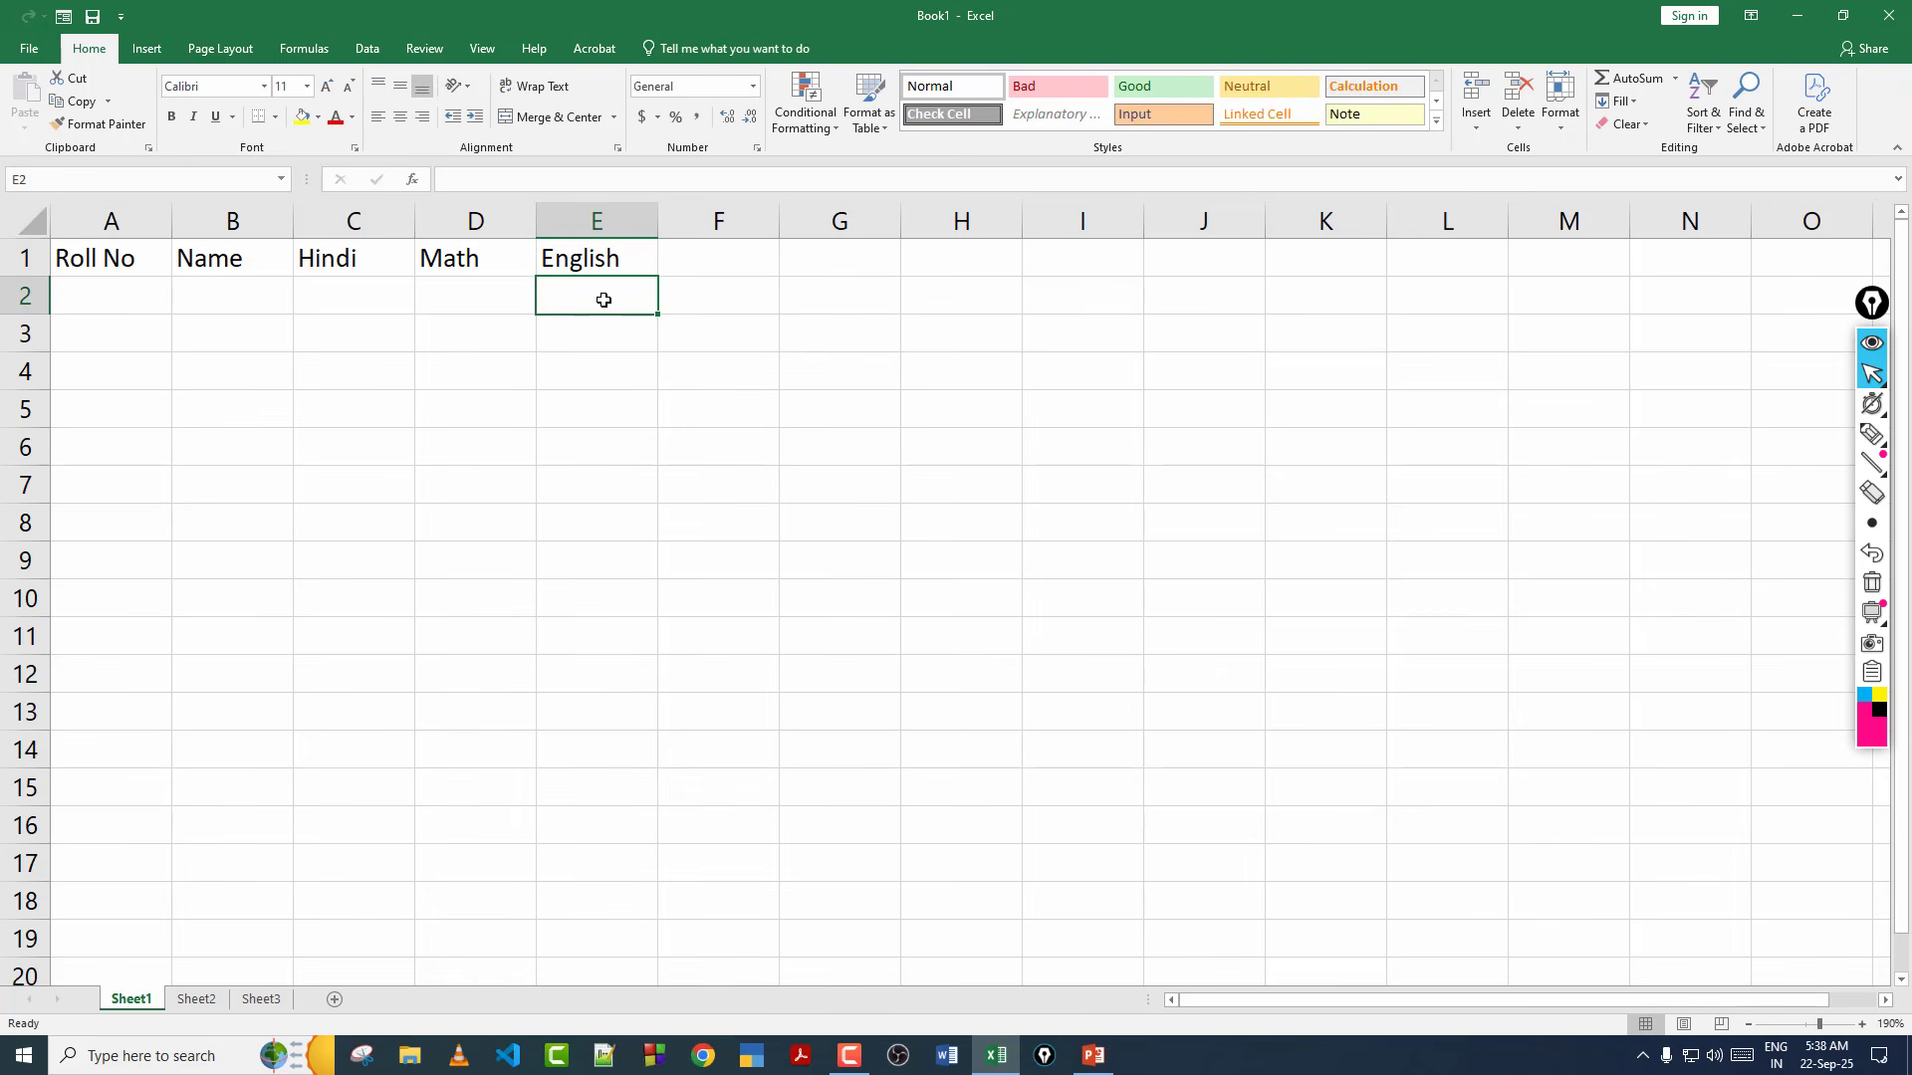
# Fill row 2 with the student's roll number and full name, and the marks 98, 75 and 65 for Hindi, Math and English.
pyautogui.click(150, 295)
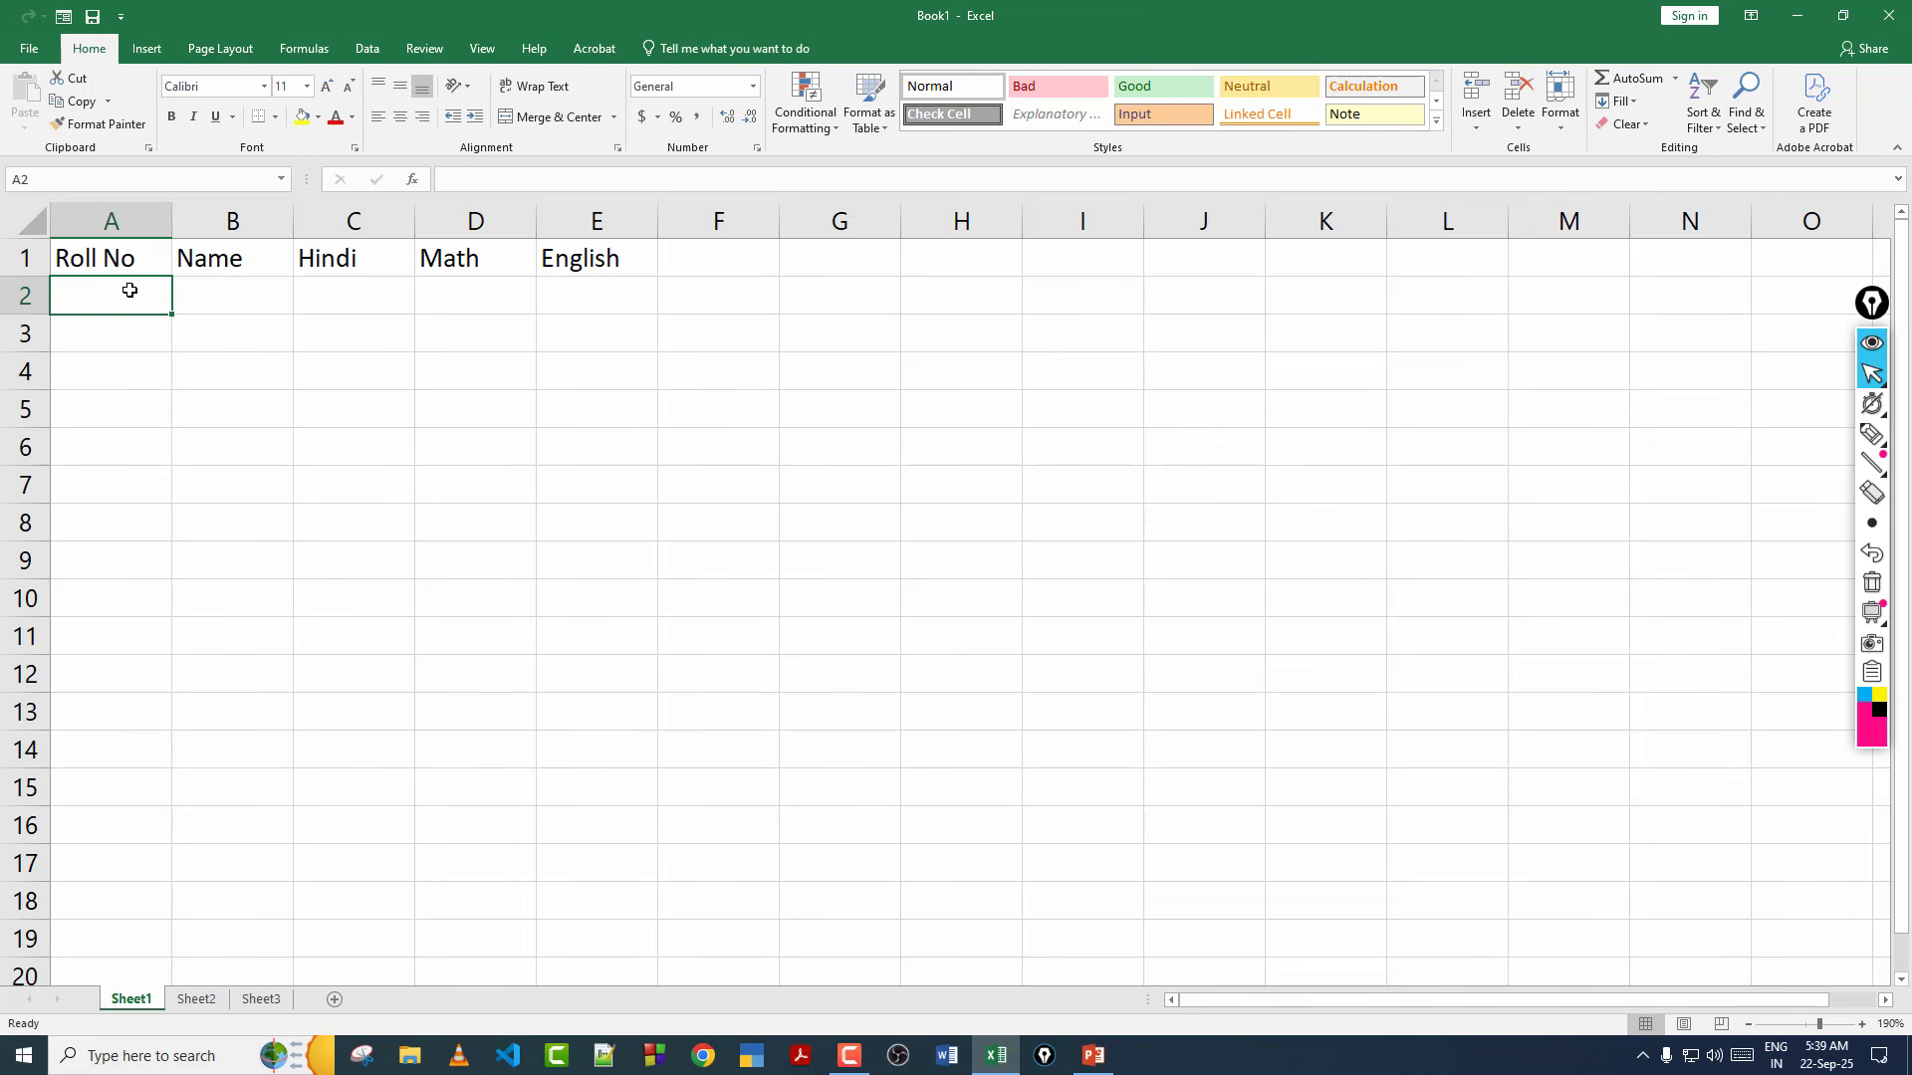
pyautogui.write('0998098')
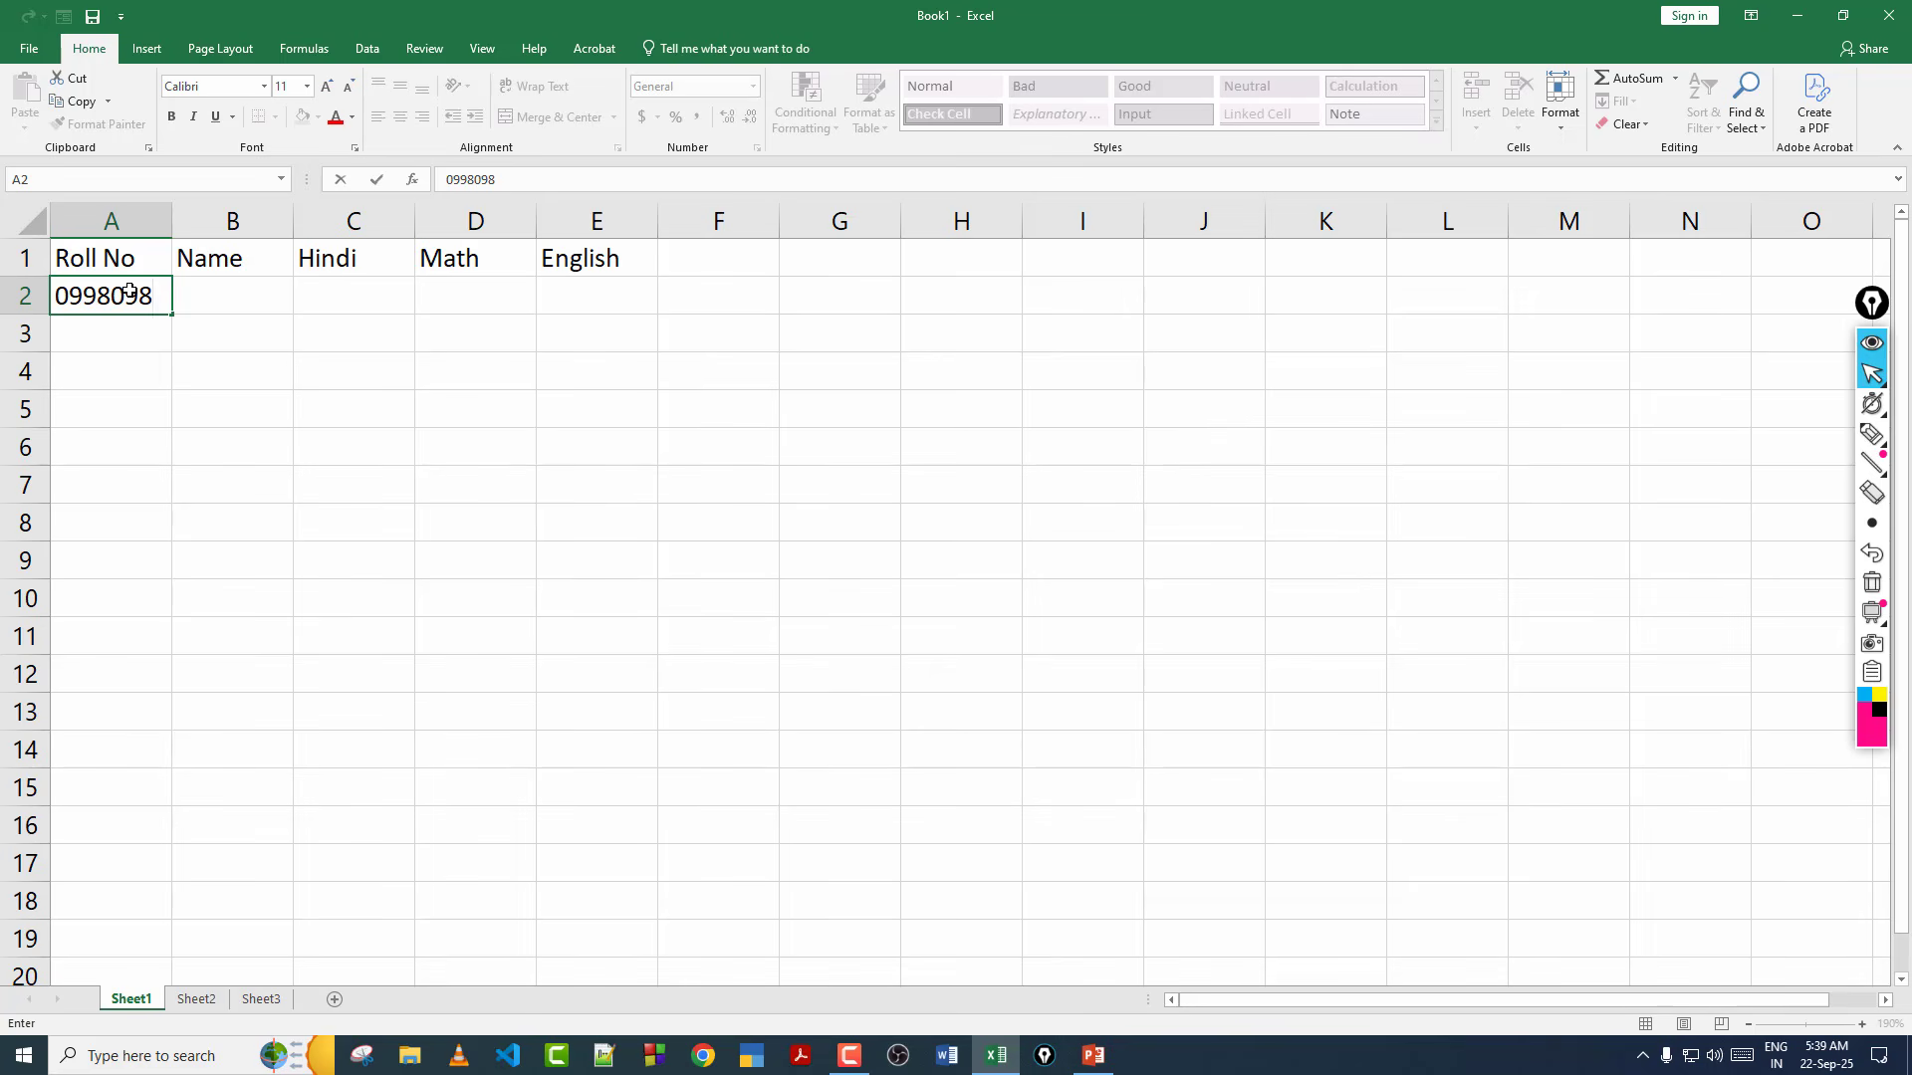
pyautogui.press('Tab')
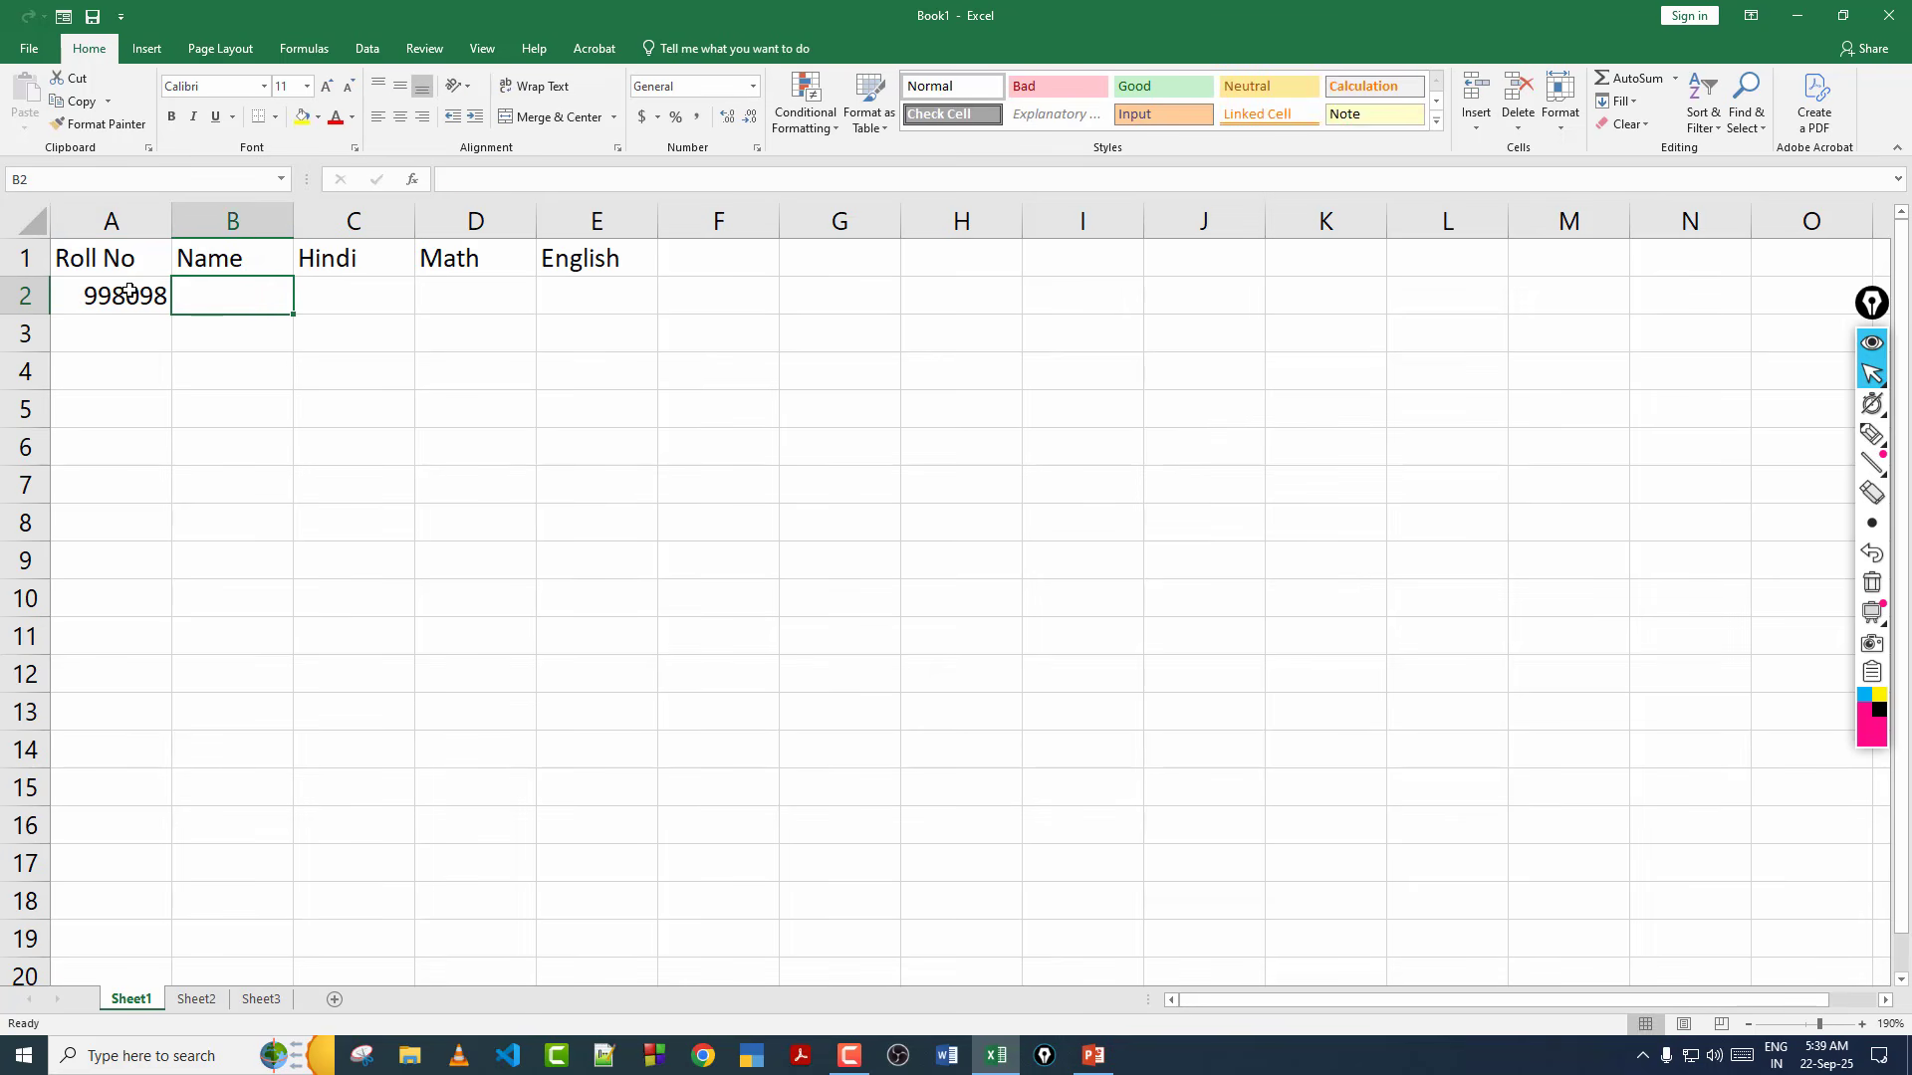
pyautogui.write('Ra')
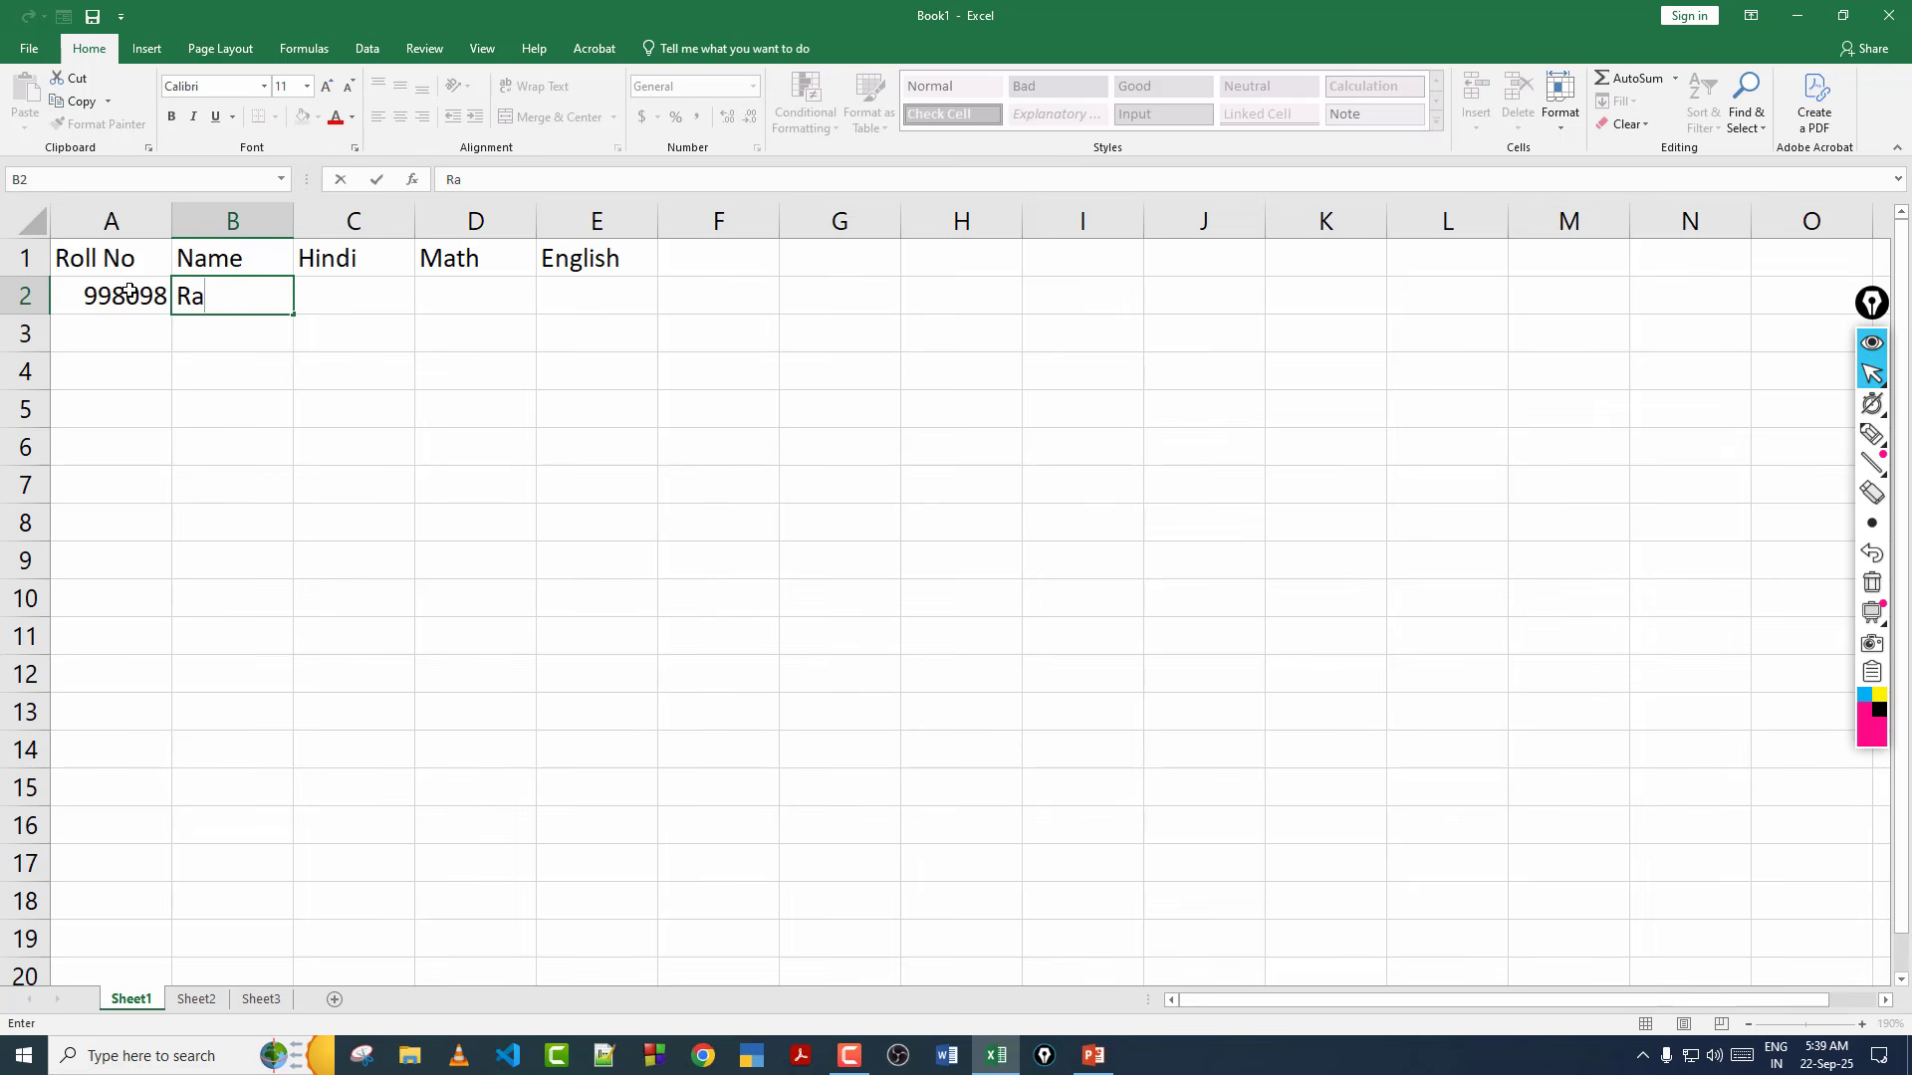
pyautogui.write('hul Kumar')
pyautogui.press('Tab')
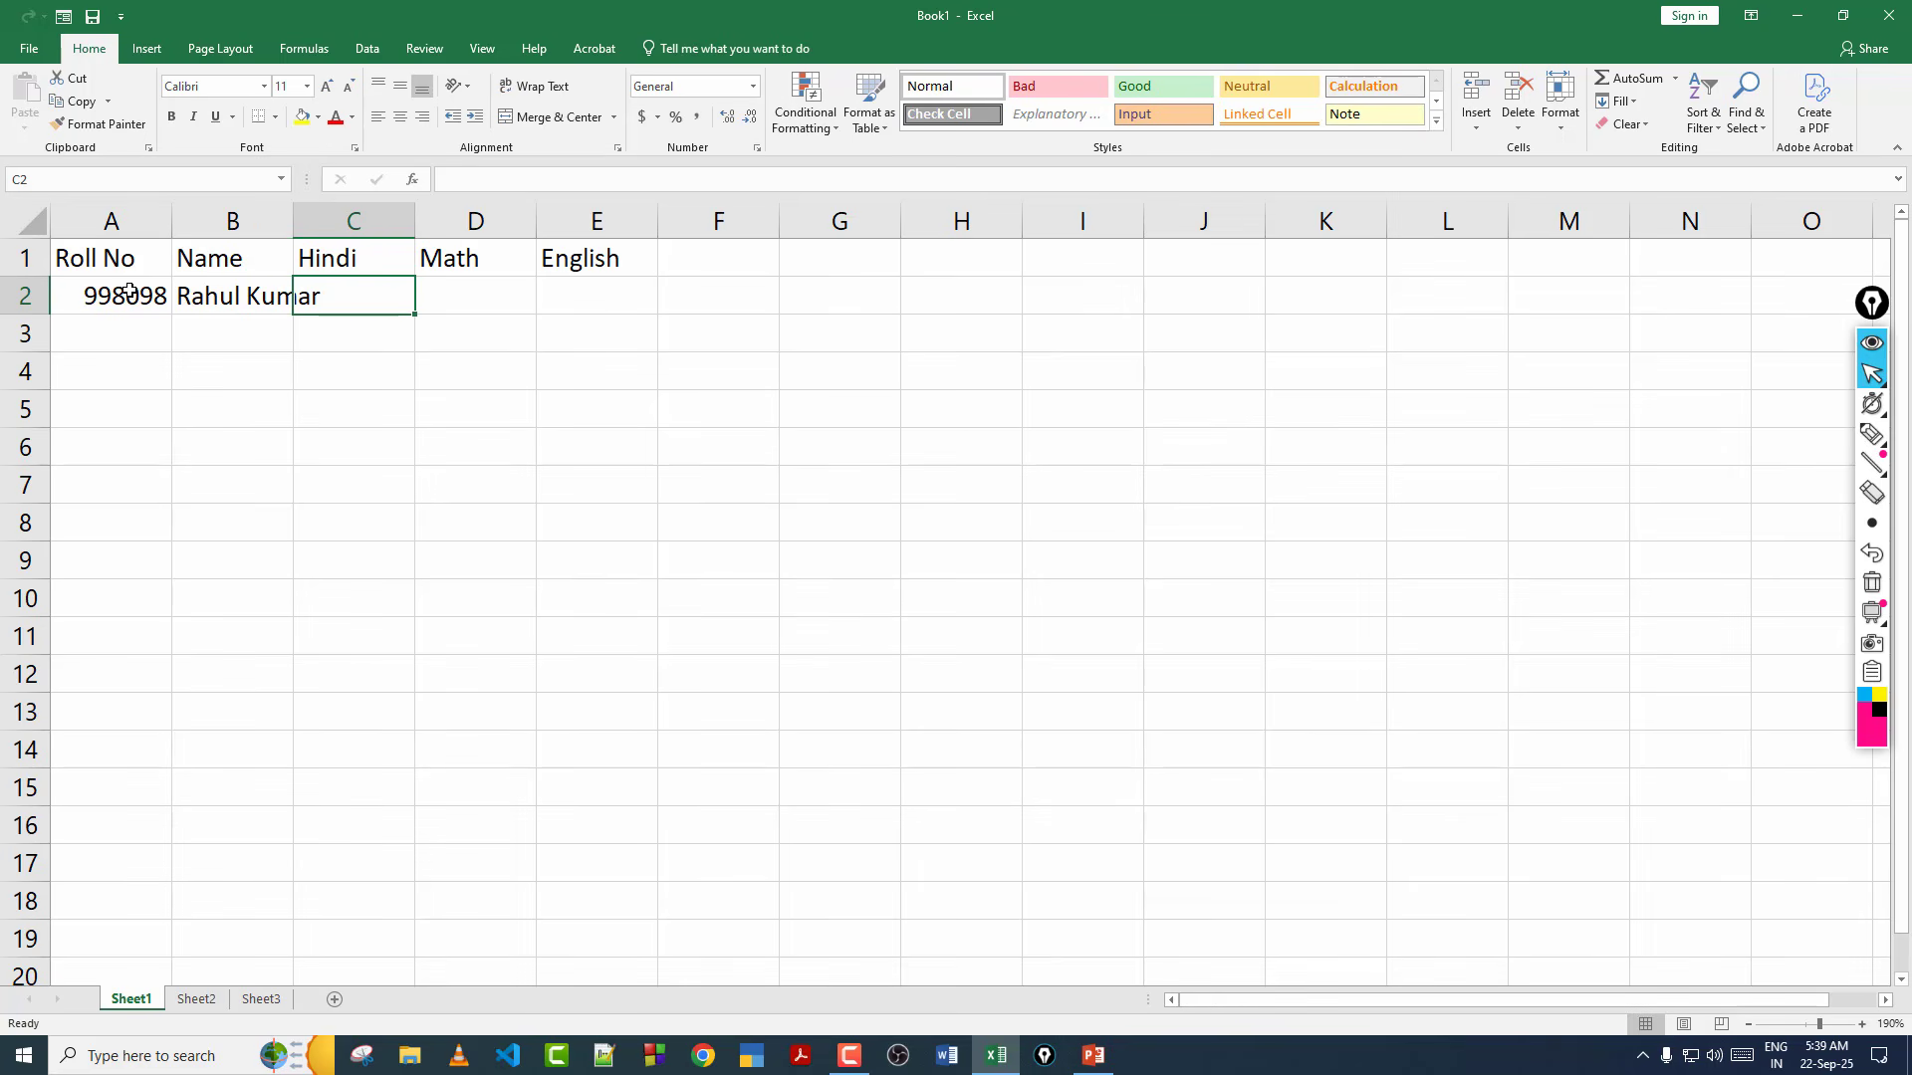
pyautogui.write('98')
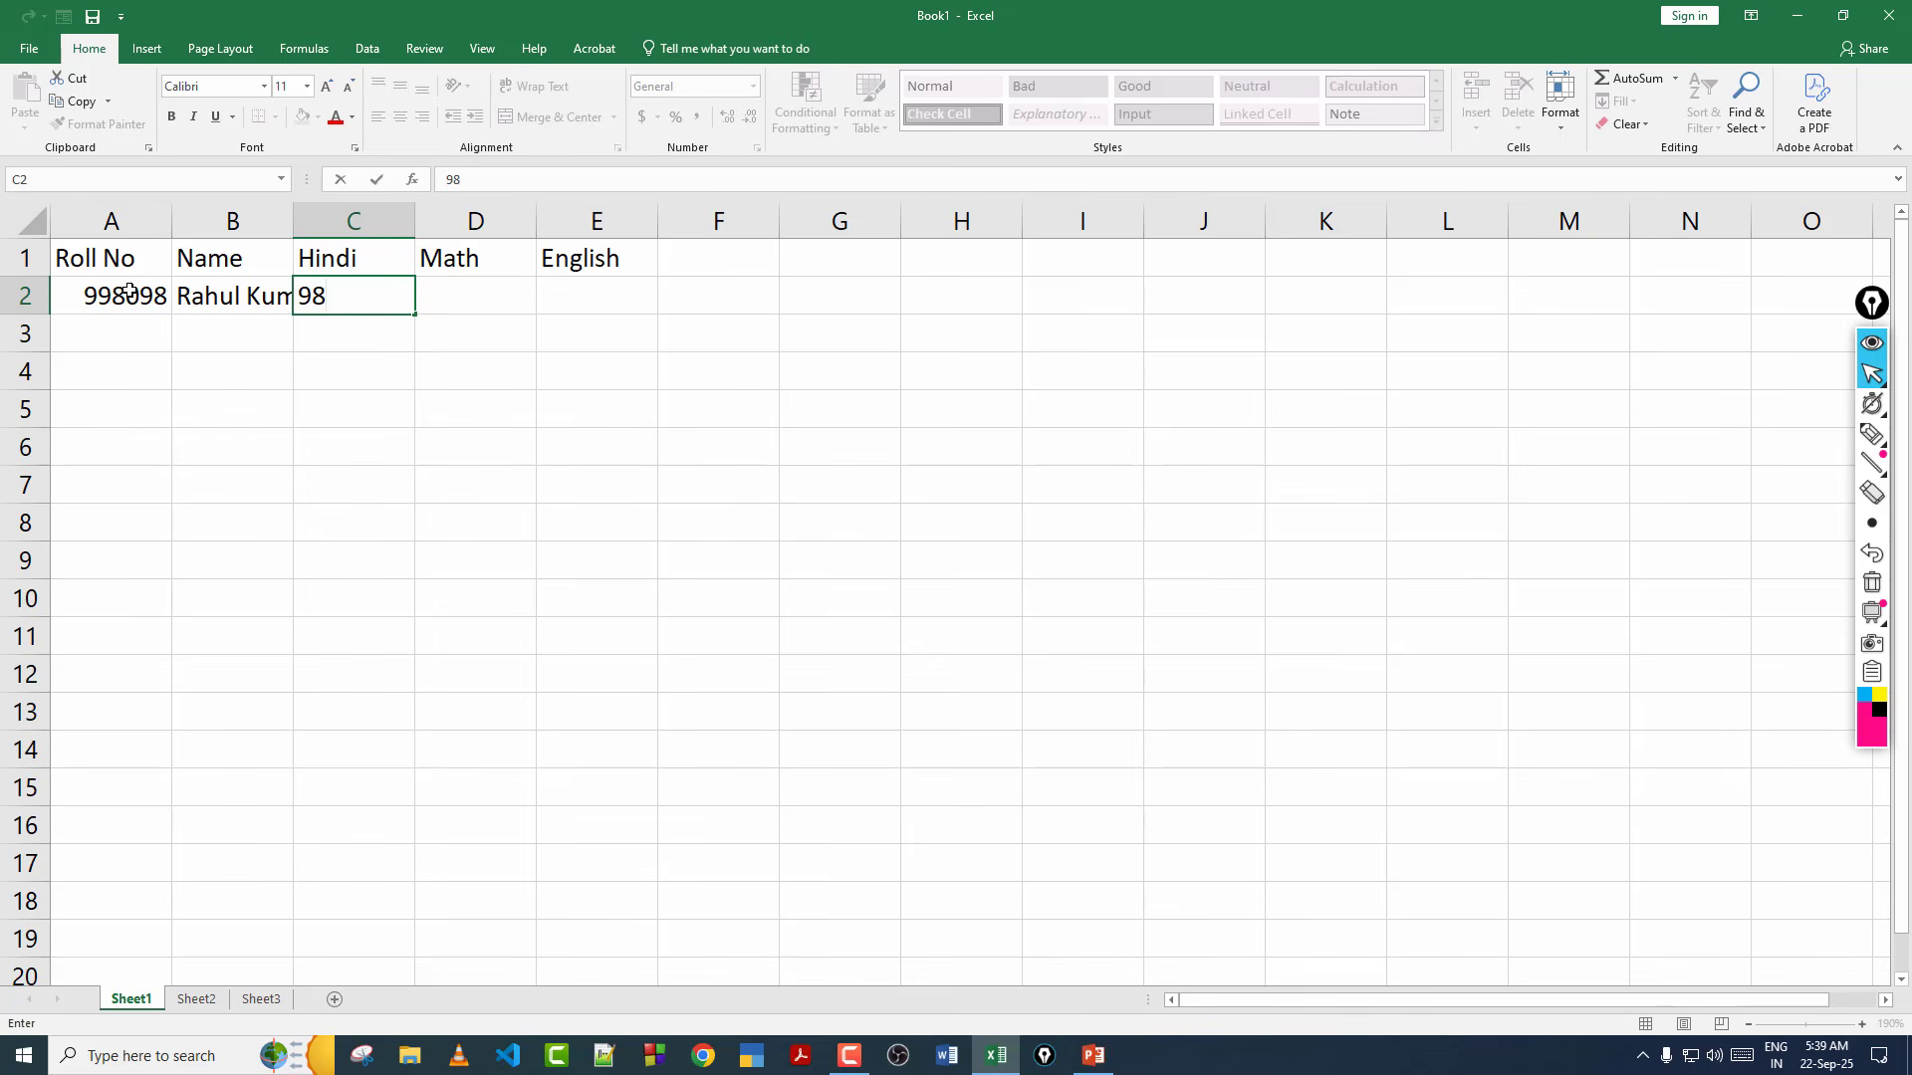
pyautogui.press('Tab')
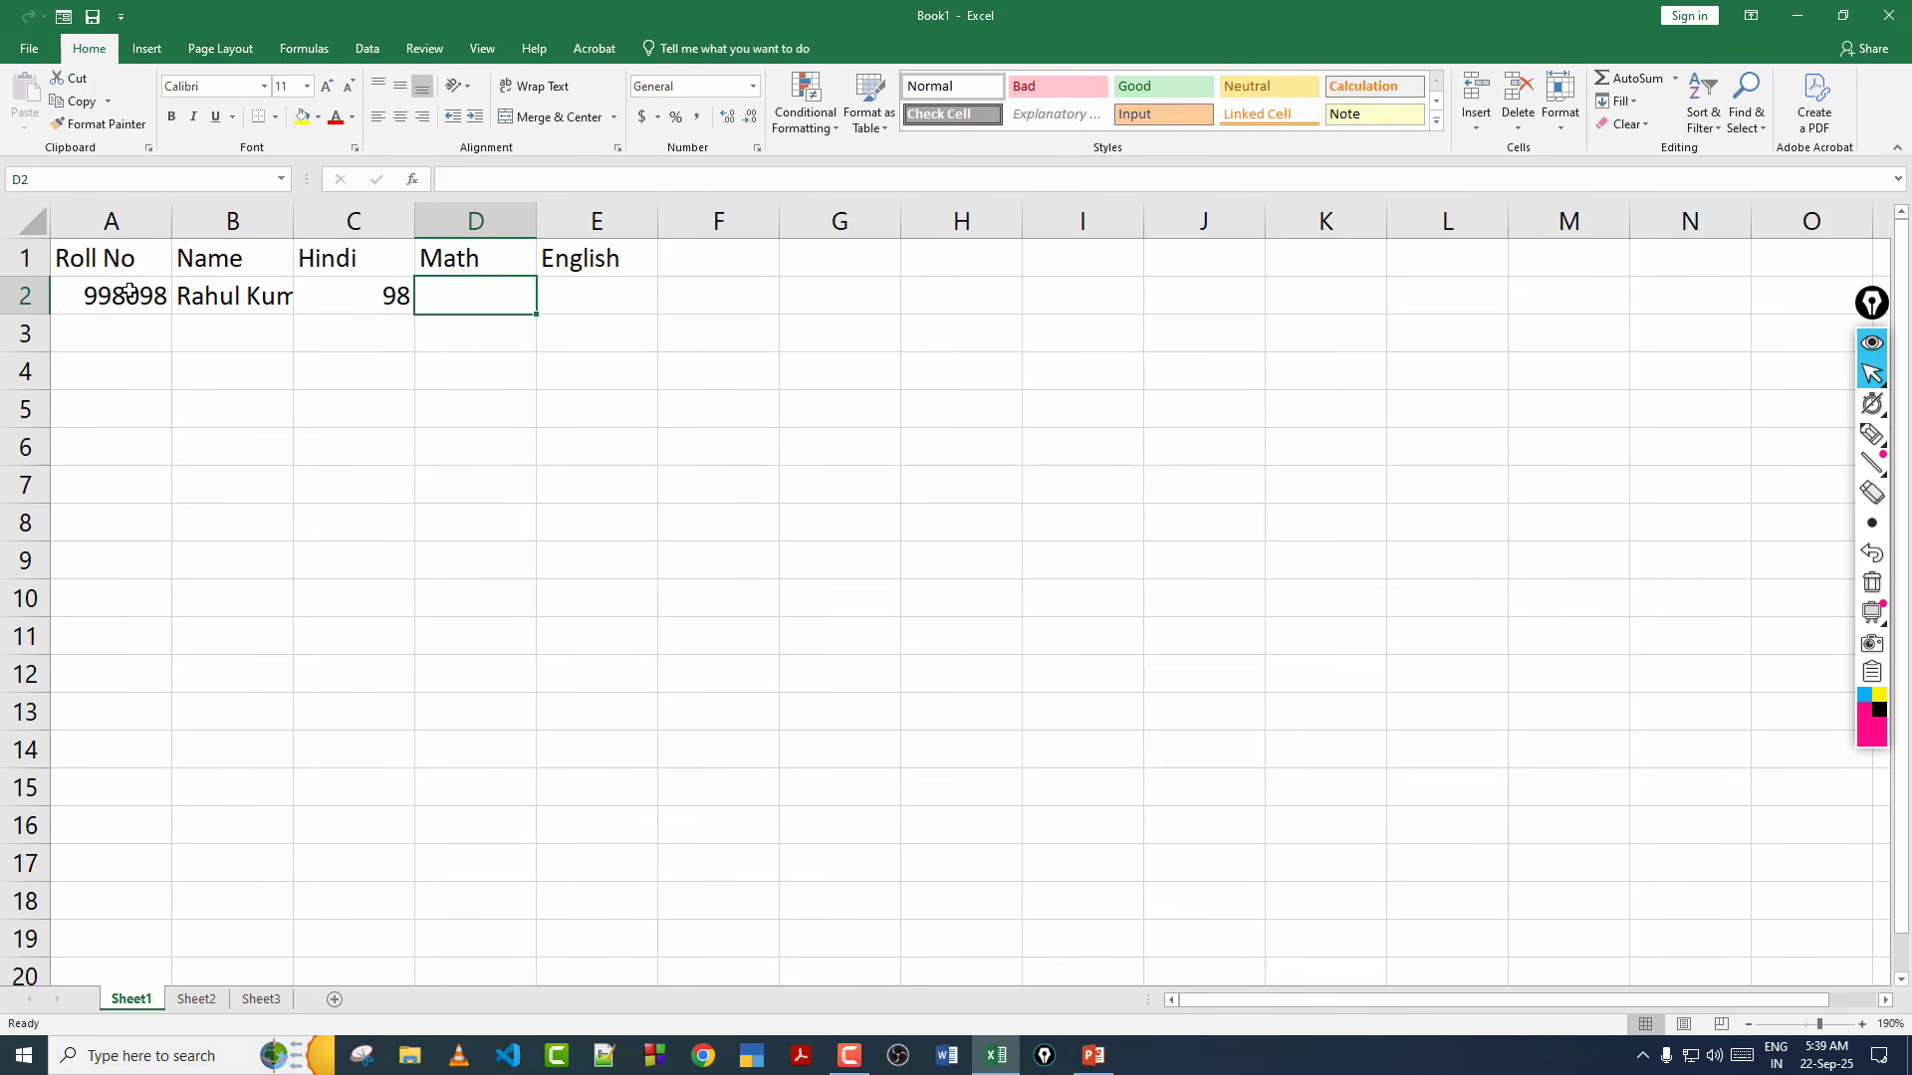
pyautogui.write('75')
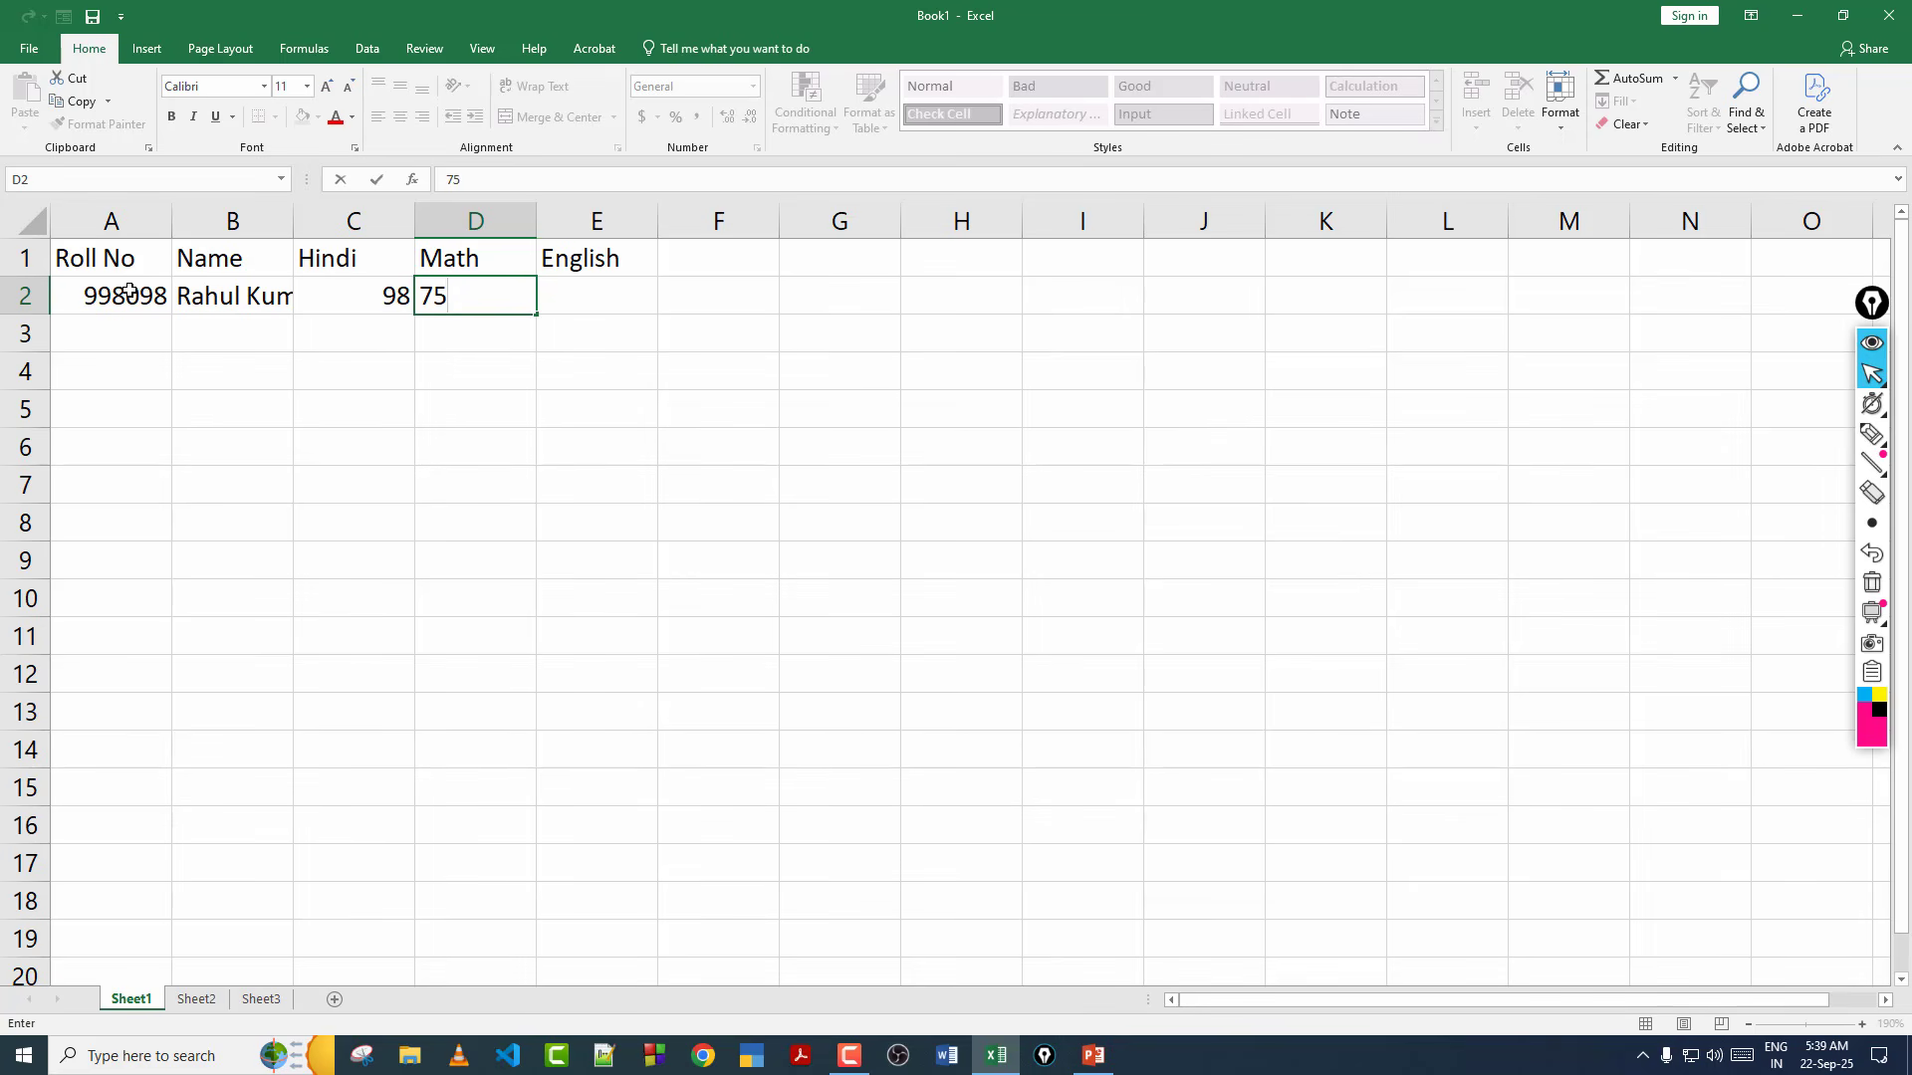
pyautogui.press('Tab')
pyautogui.write('65')
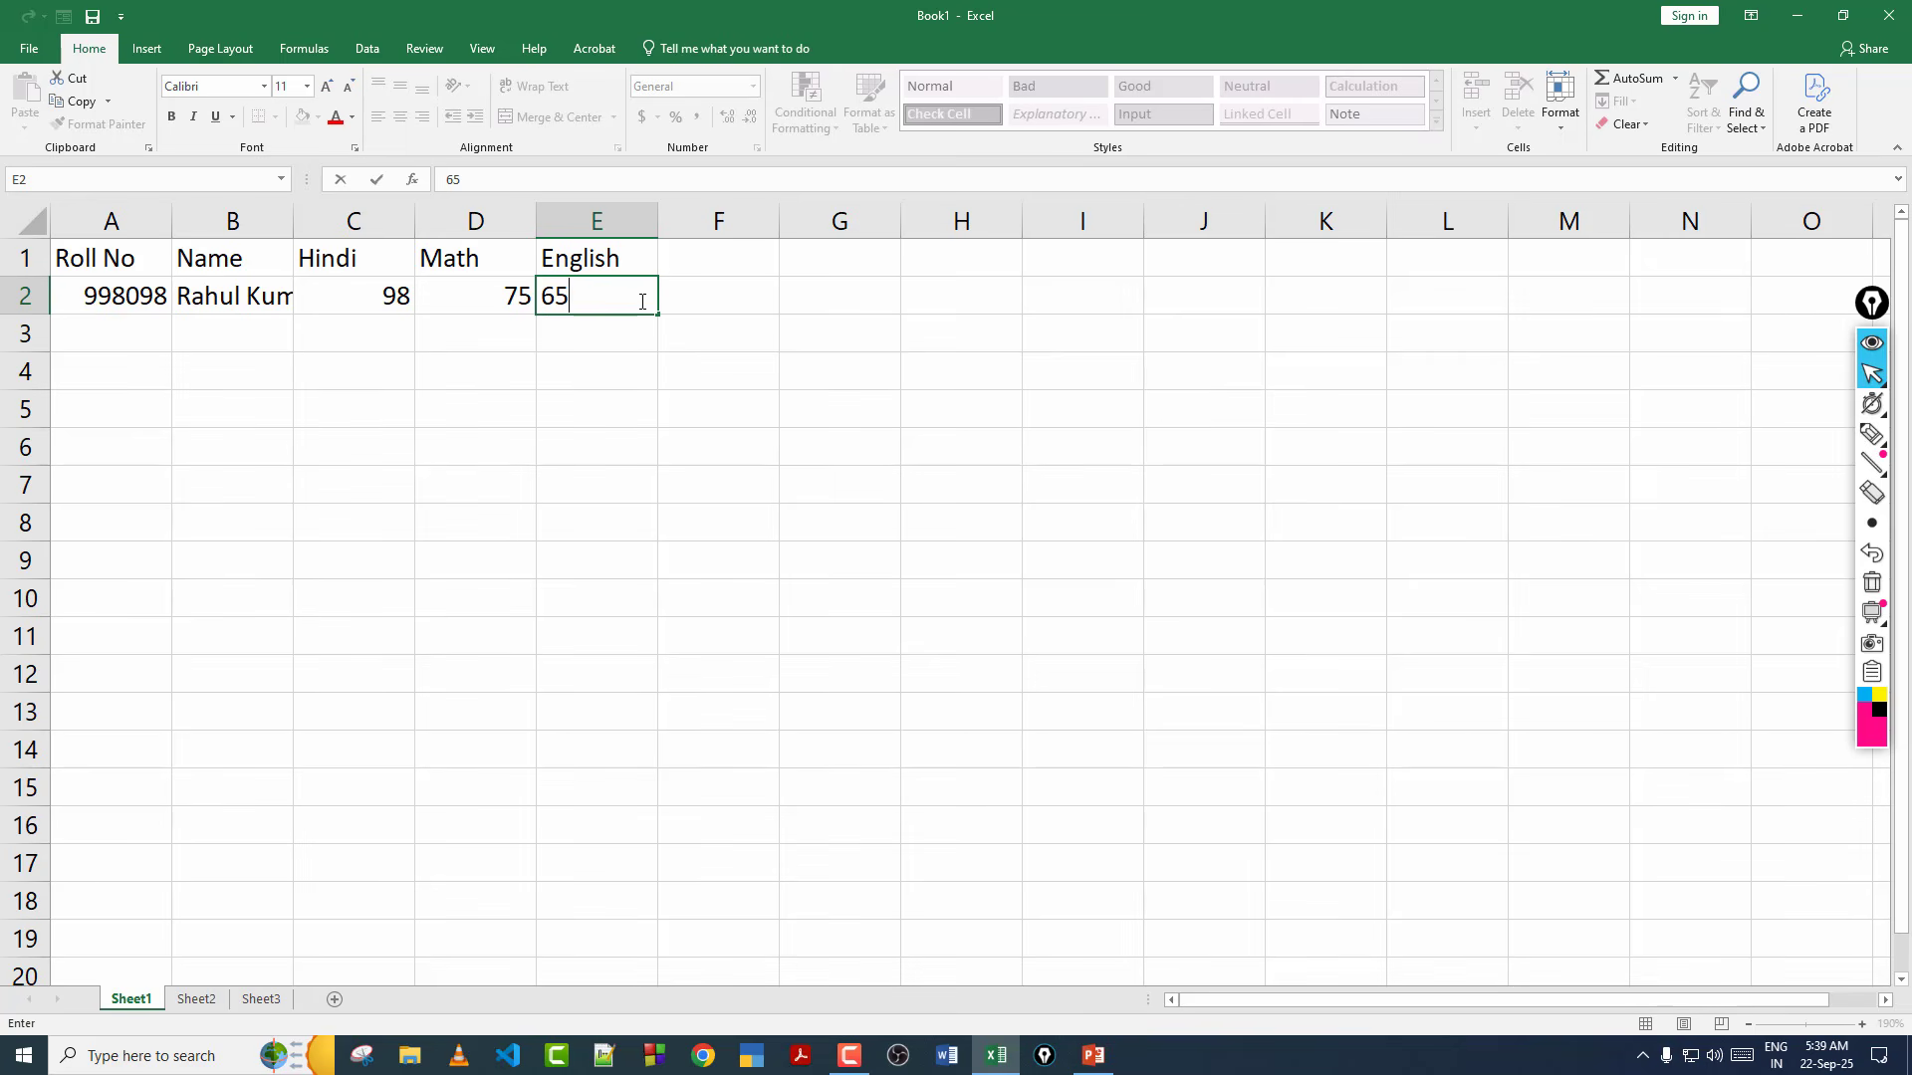
pyautogui.press('Return')
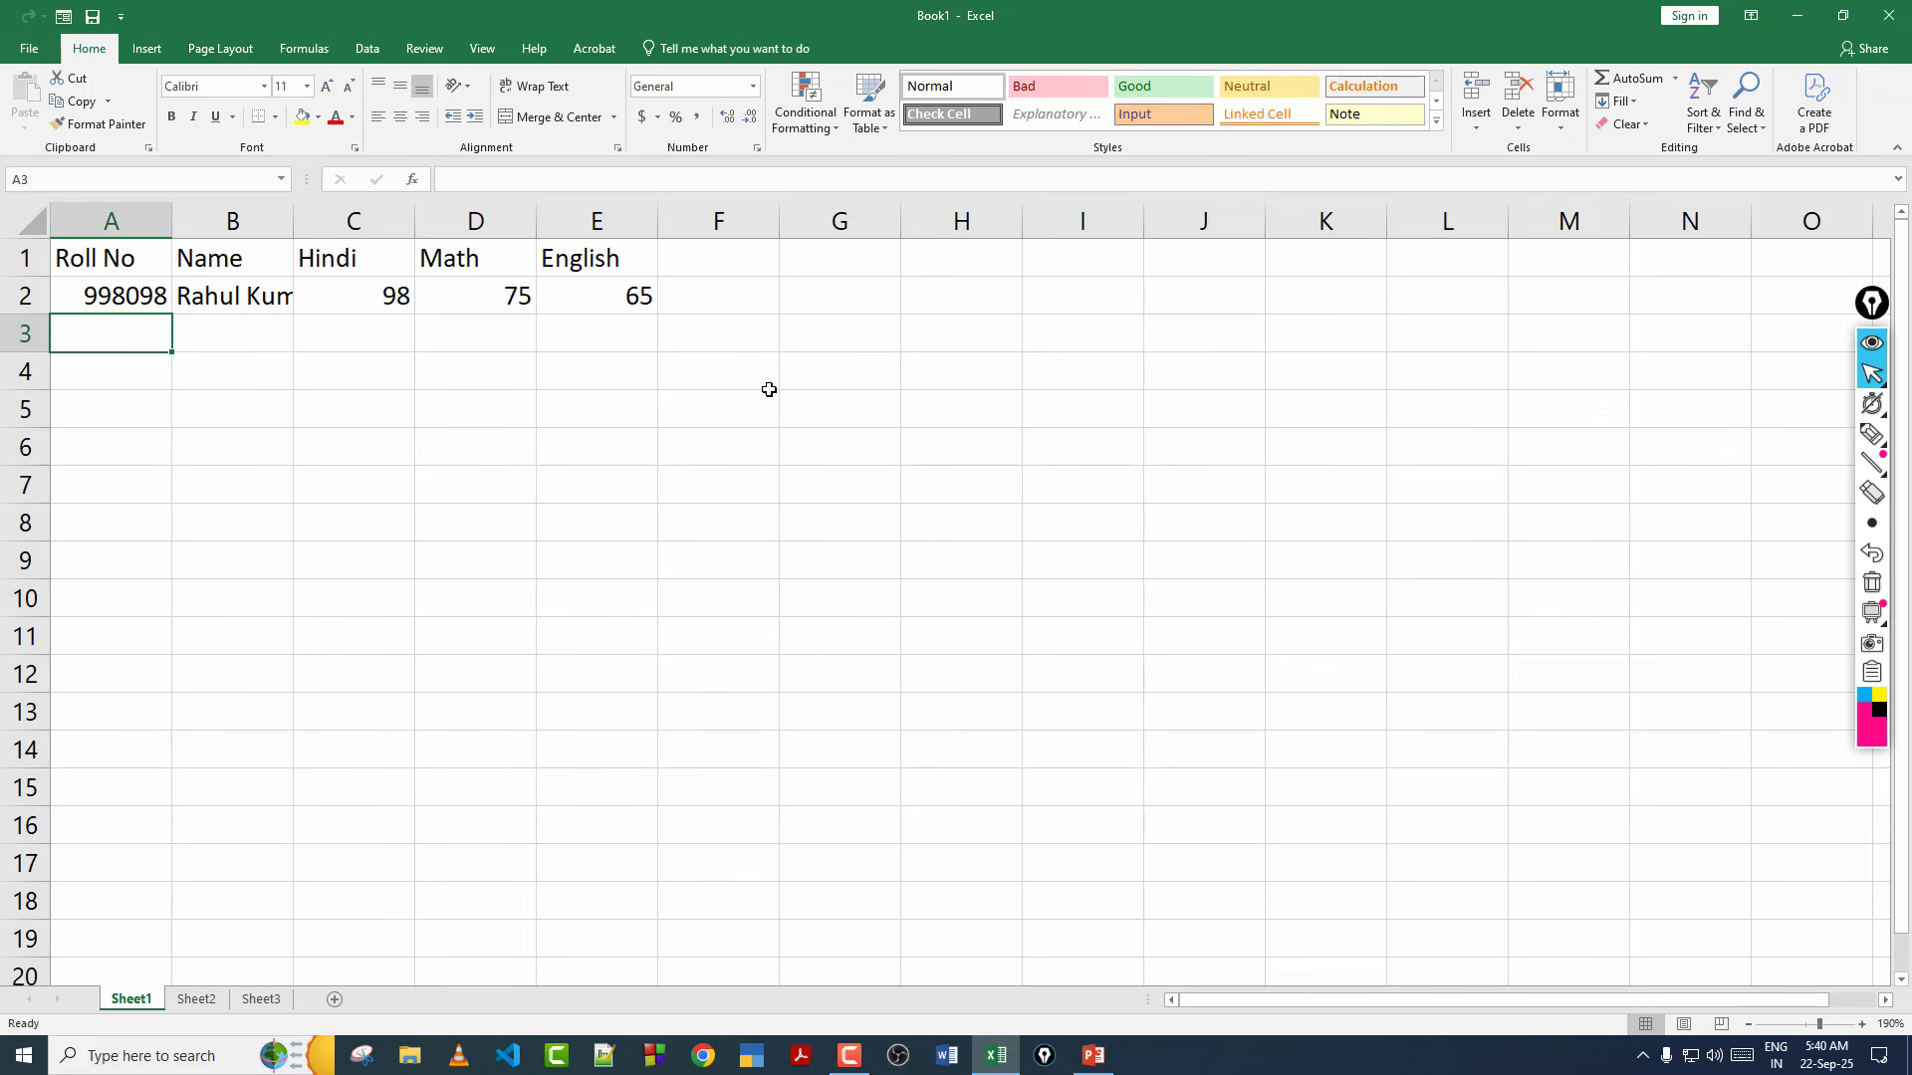
# Fill row 3 with random placeholder text from sfslk in cell A3 across to fdf in M3, and return to A4.
pyautogui.write('sfslk')
pyautogui.press('Tab')
pyautogui.write('ljljl')
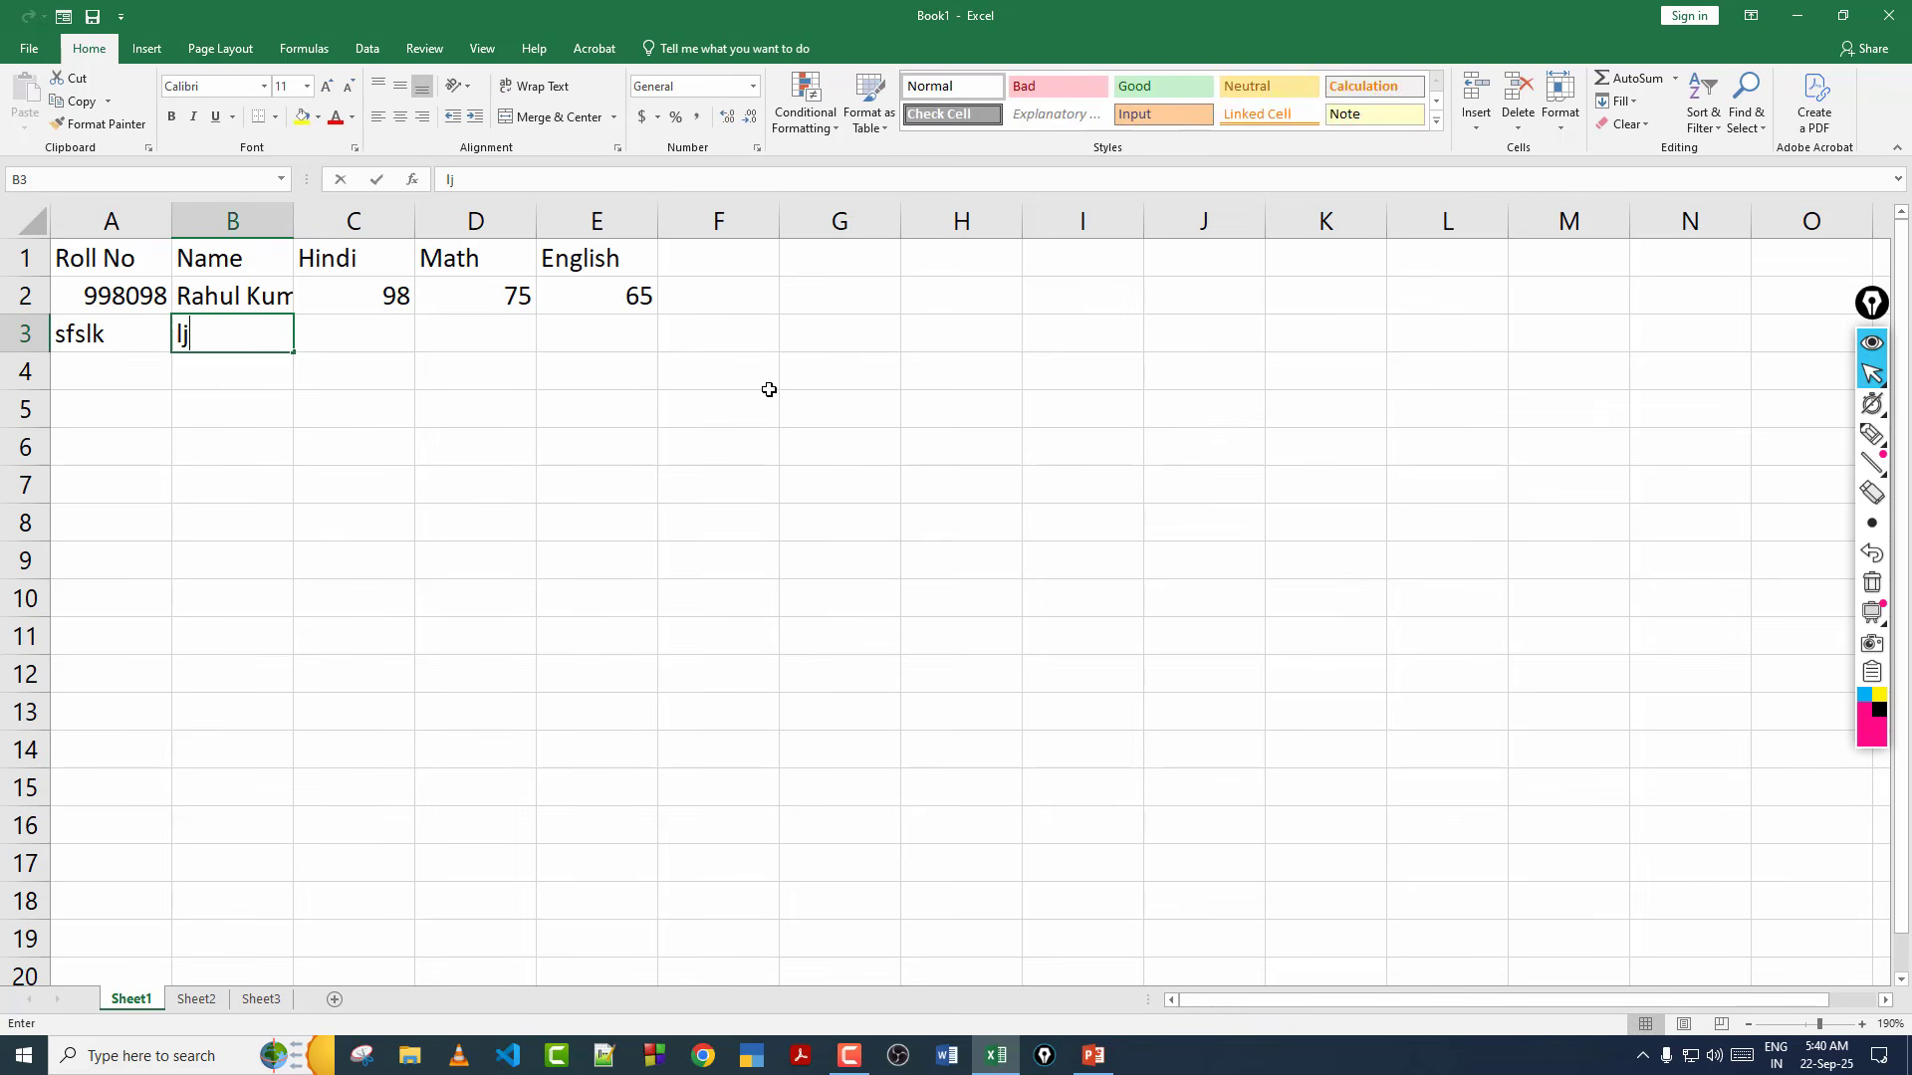
pyautogui.press('Tab')
pyautogui.write('ljljlkj')
pyautogui.press('Tab')
pyautogui.write('jljlj\tljl\t')
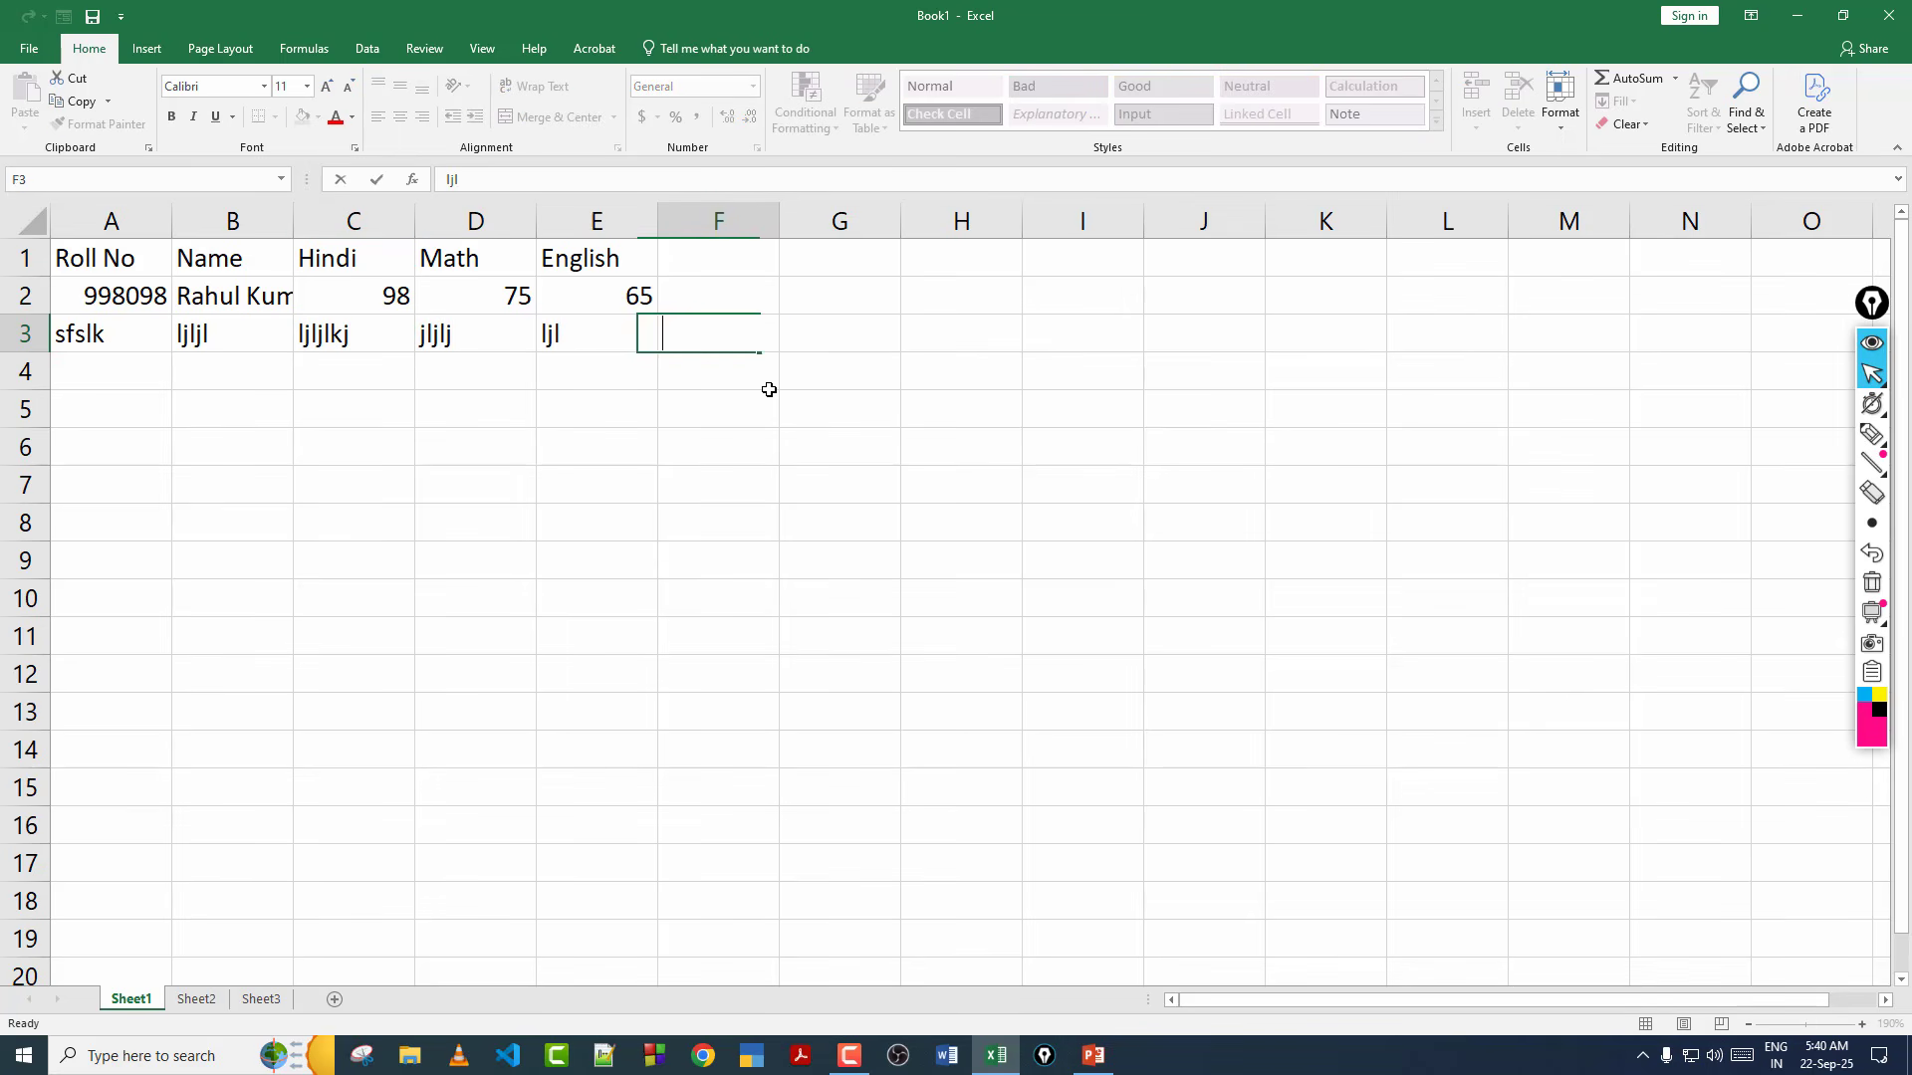
pyautogui.write('jlj\tlj\tlkj\tlj\tlj\tljl\tjl\t')
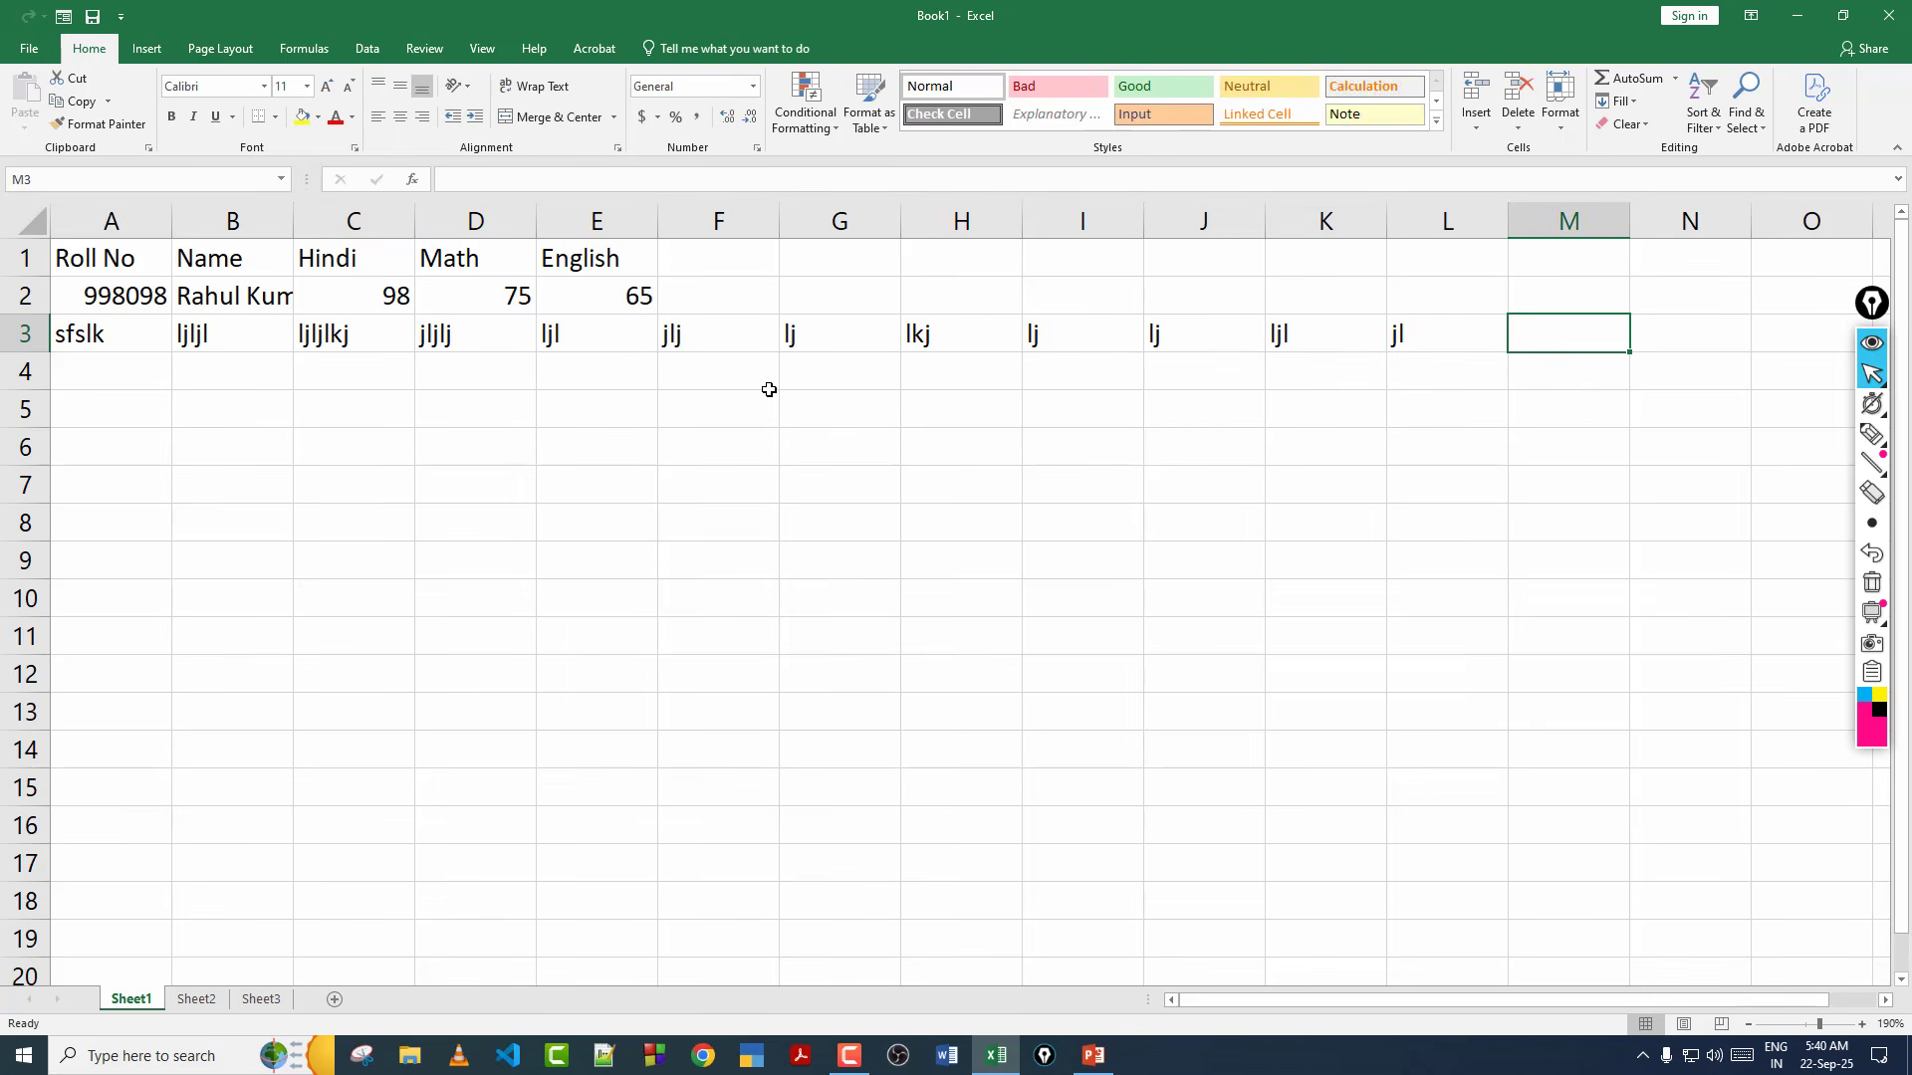
pyautogui.write('fdf')
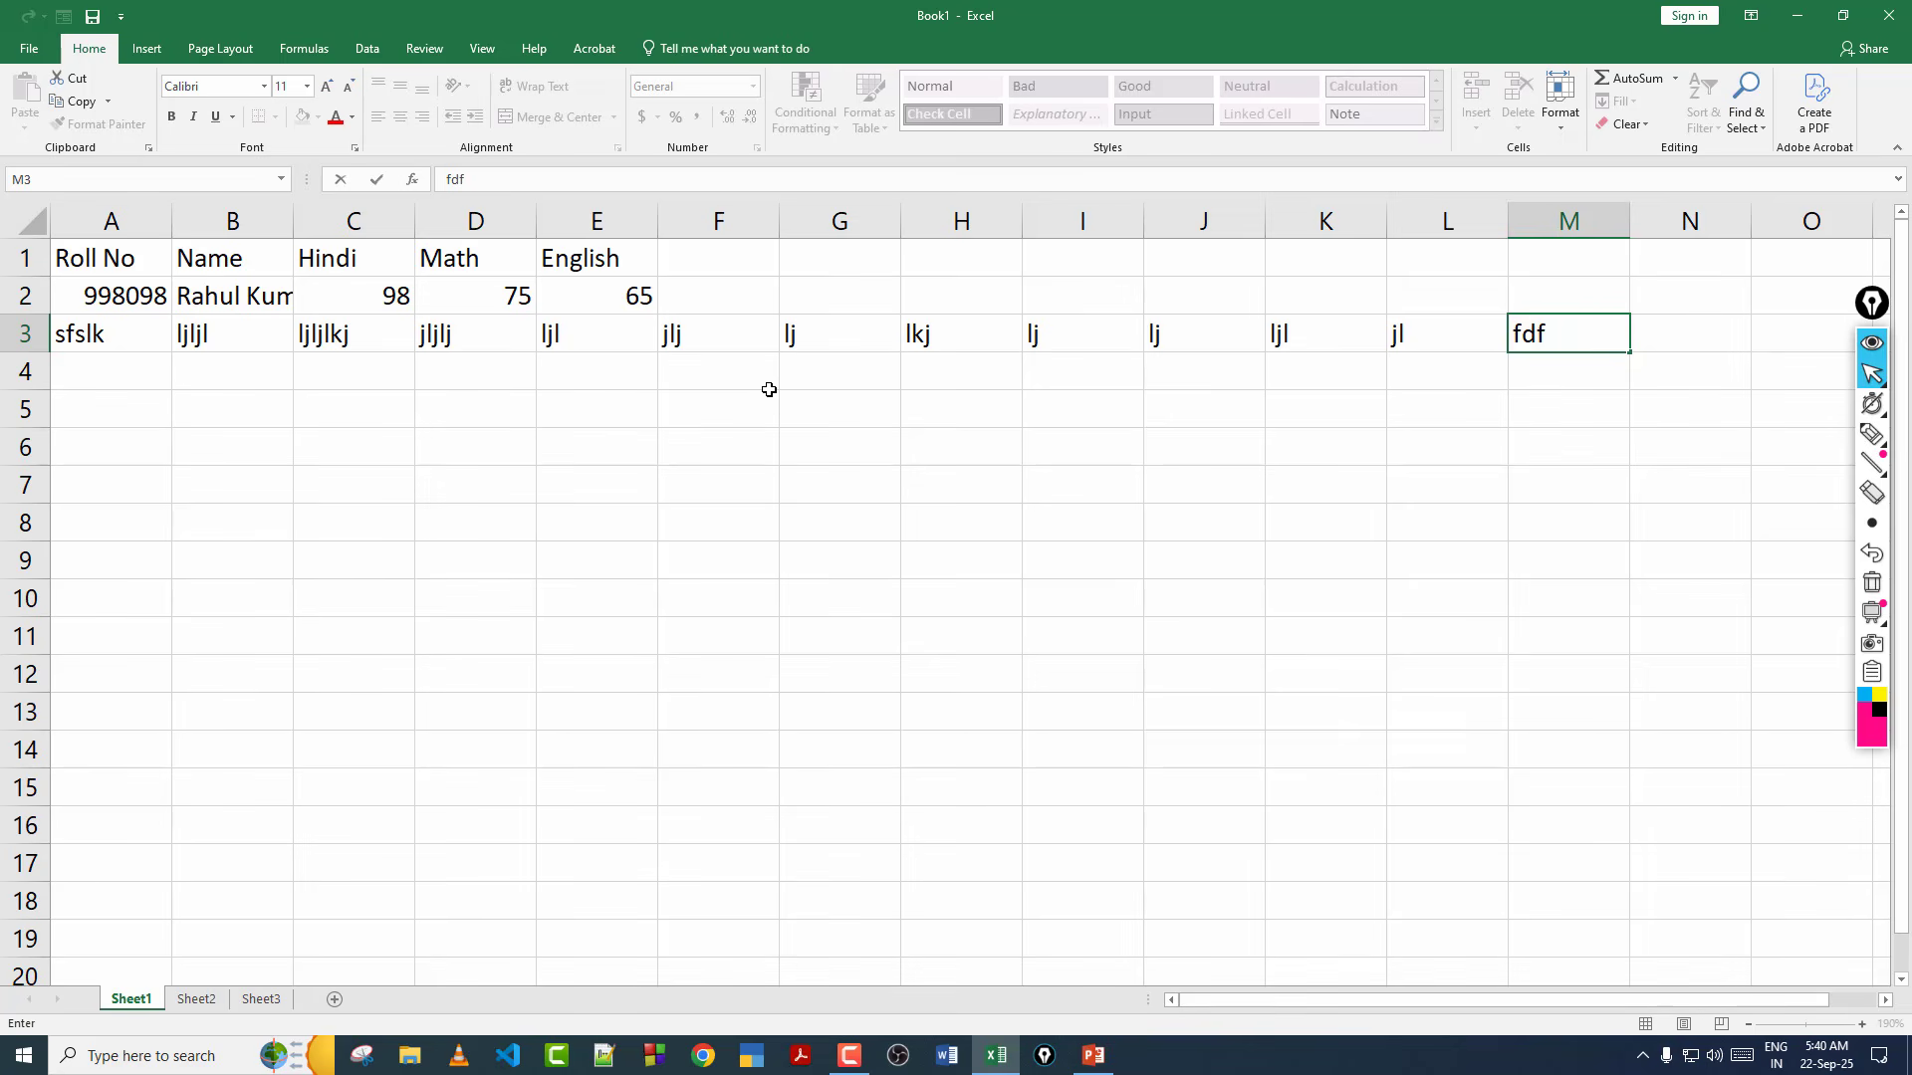
pyautogui.press('Return')
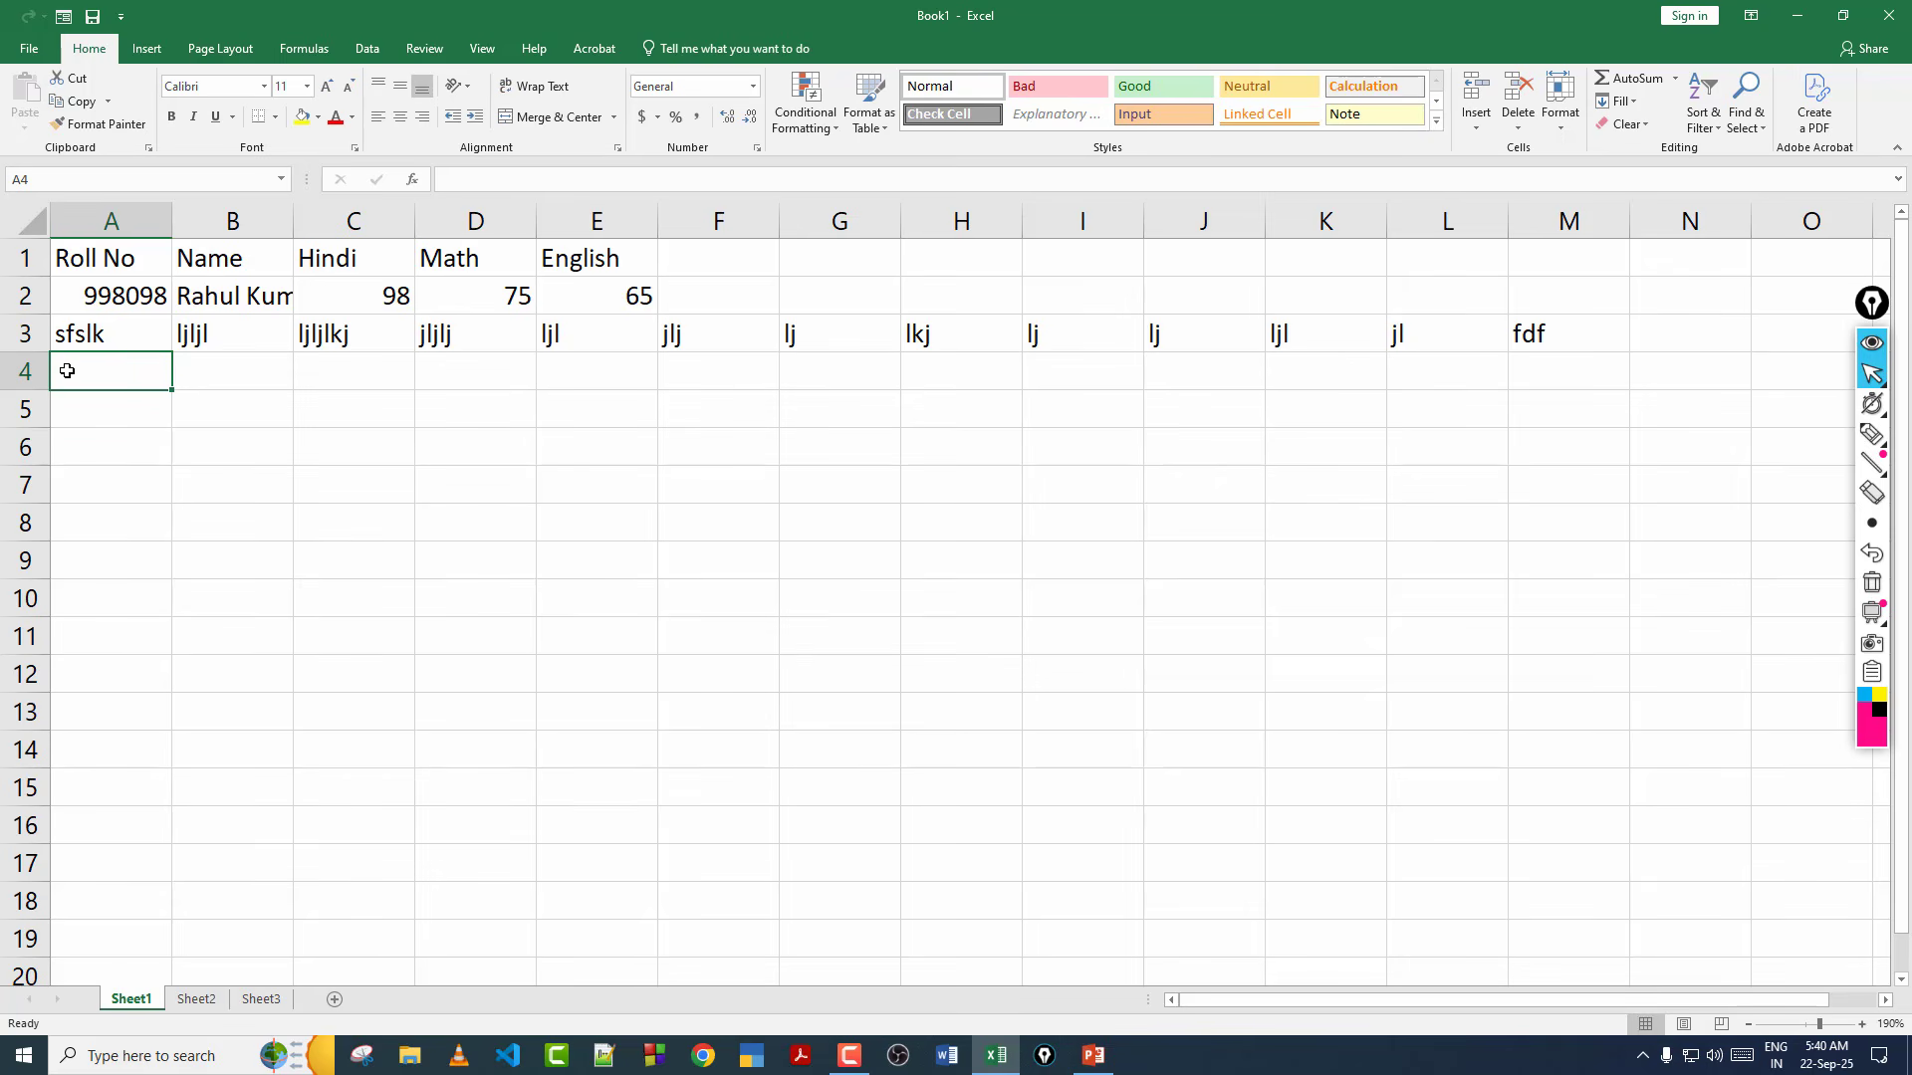
# Fill row 4 with random placeholder text from gdg in cell A4 across to dfdf in M4, and move down to M5.
pyautogui.write('gdg')
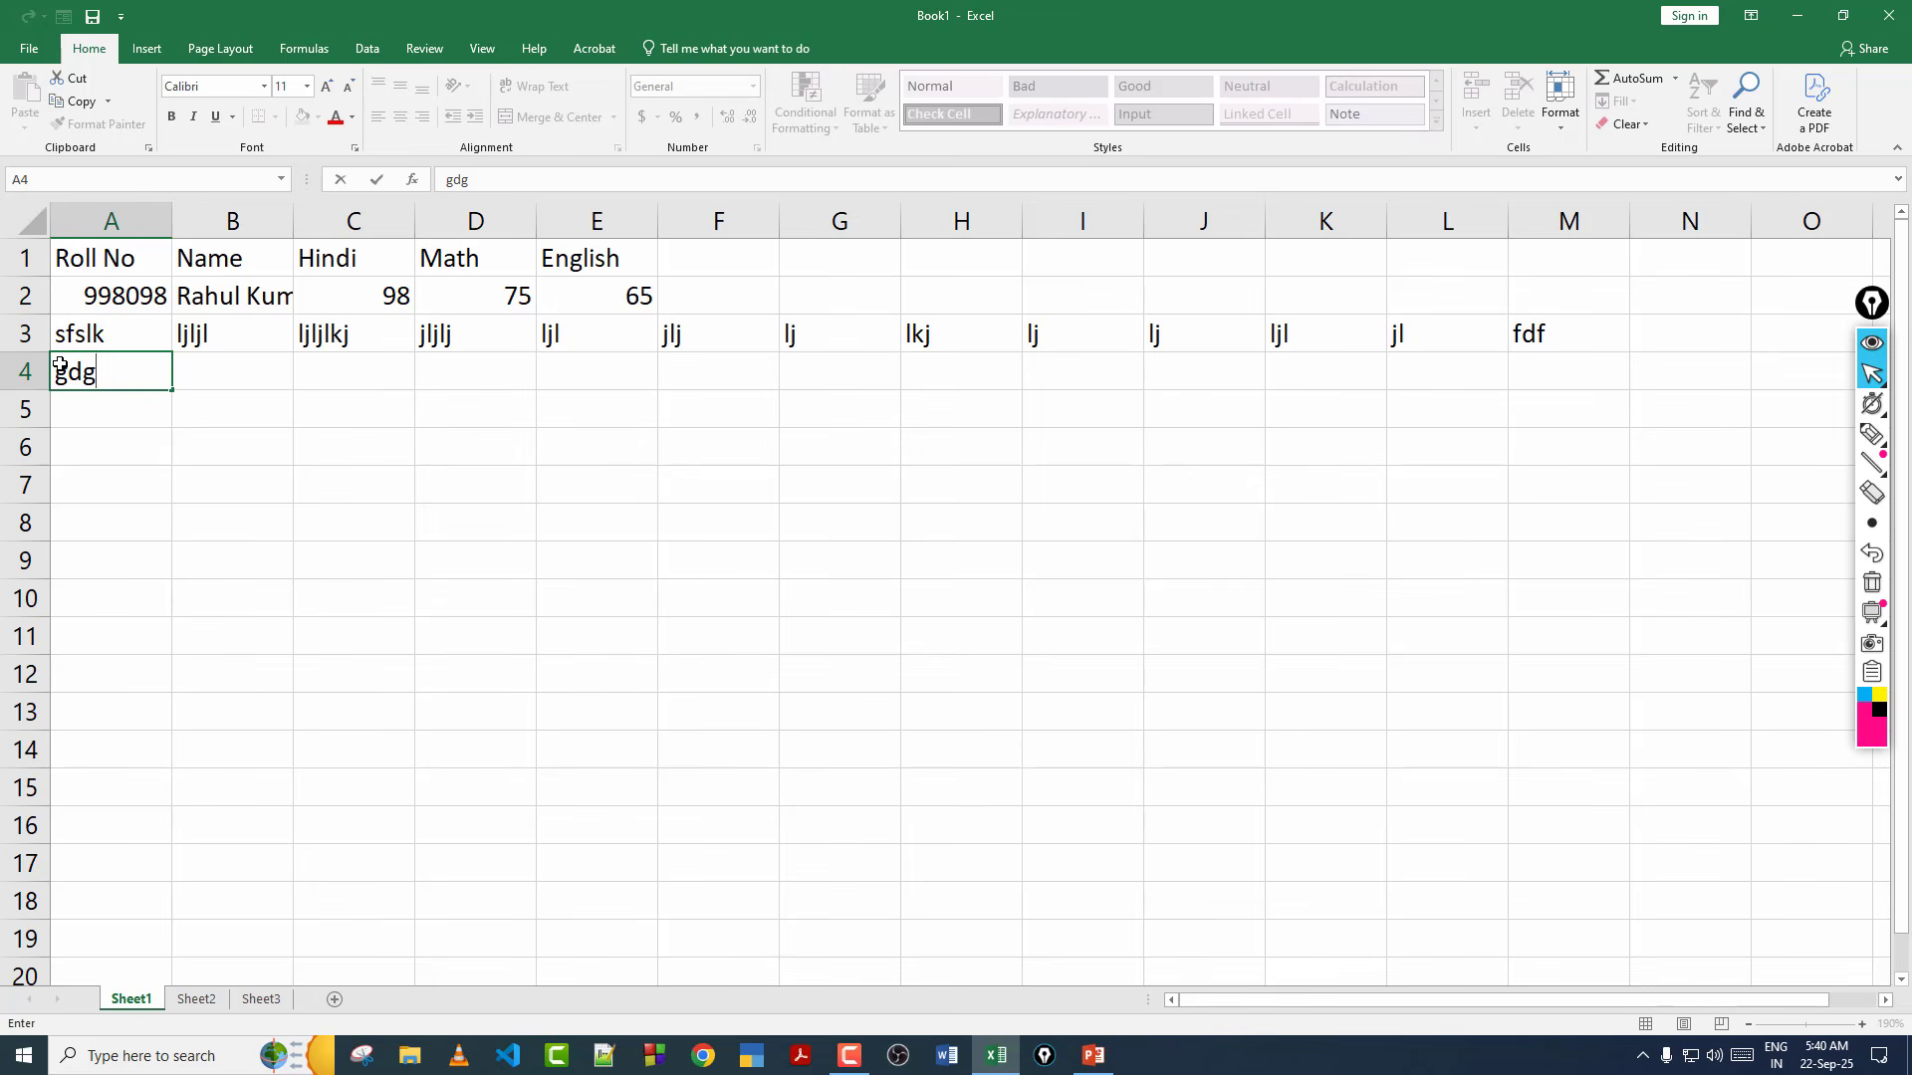
pyautogui.write('dfgdf\tdf\tg\tdfg\tdf\tgd\tfg\td\tgdf\t')
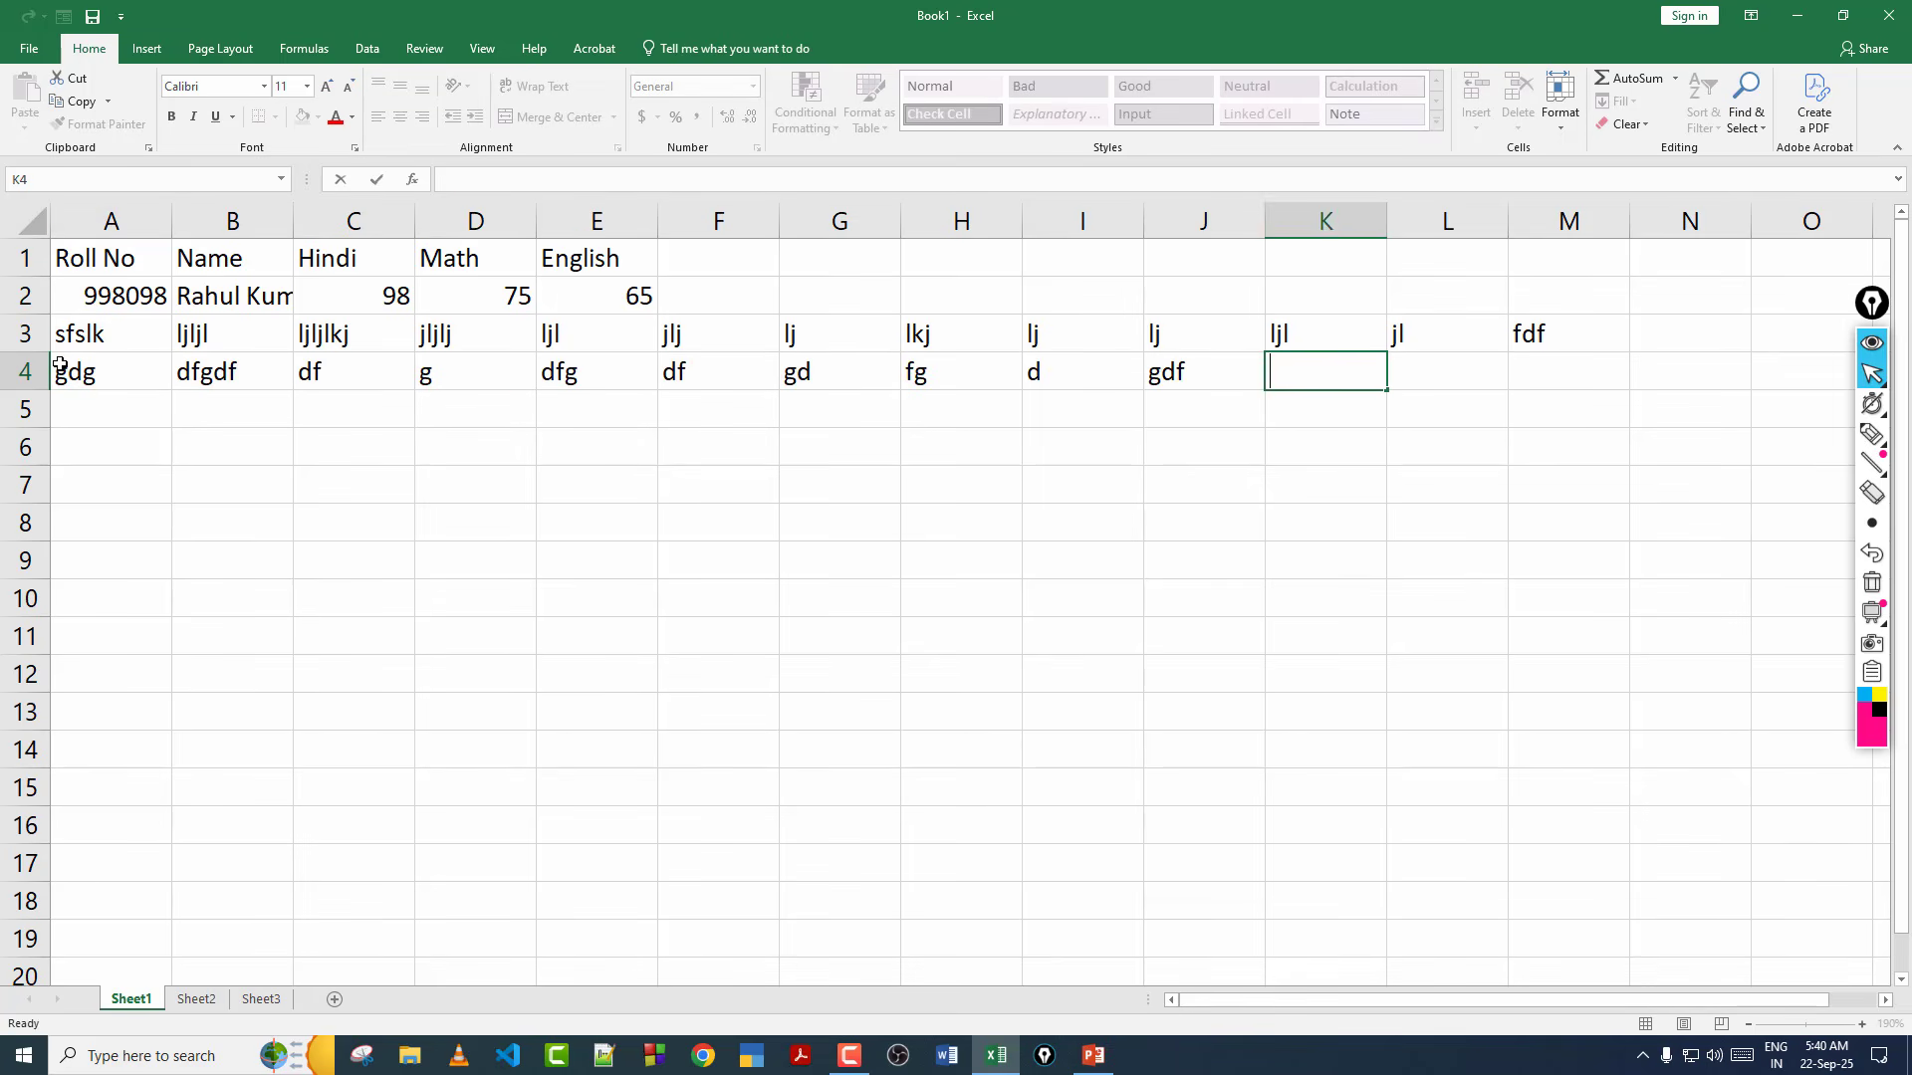
pyautogui.write('g')
pyautogui.press('Tab')
pyautogui.write('dfg')
pyautogui.press('Tab')
pyautogui.write('dfdf')
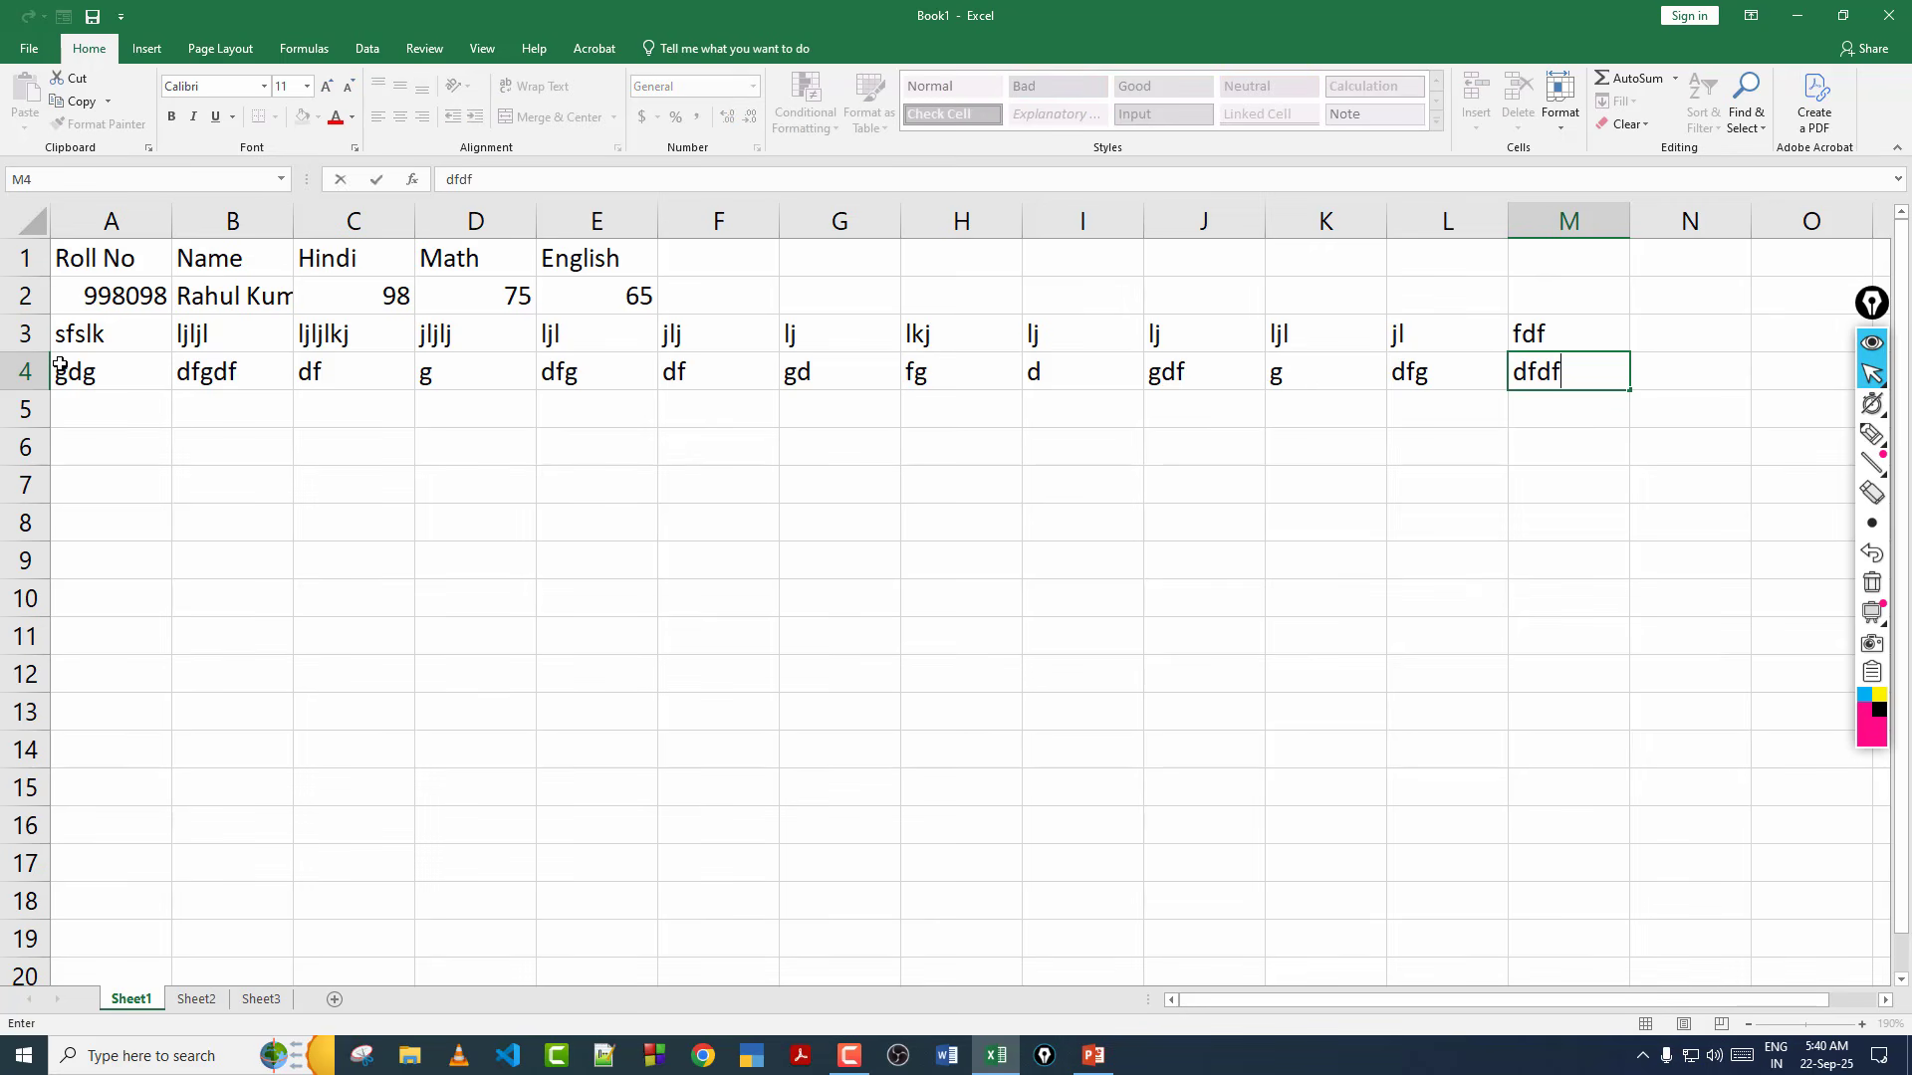
pyautogui.press('Down')
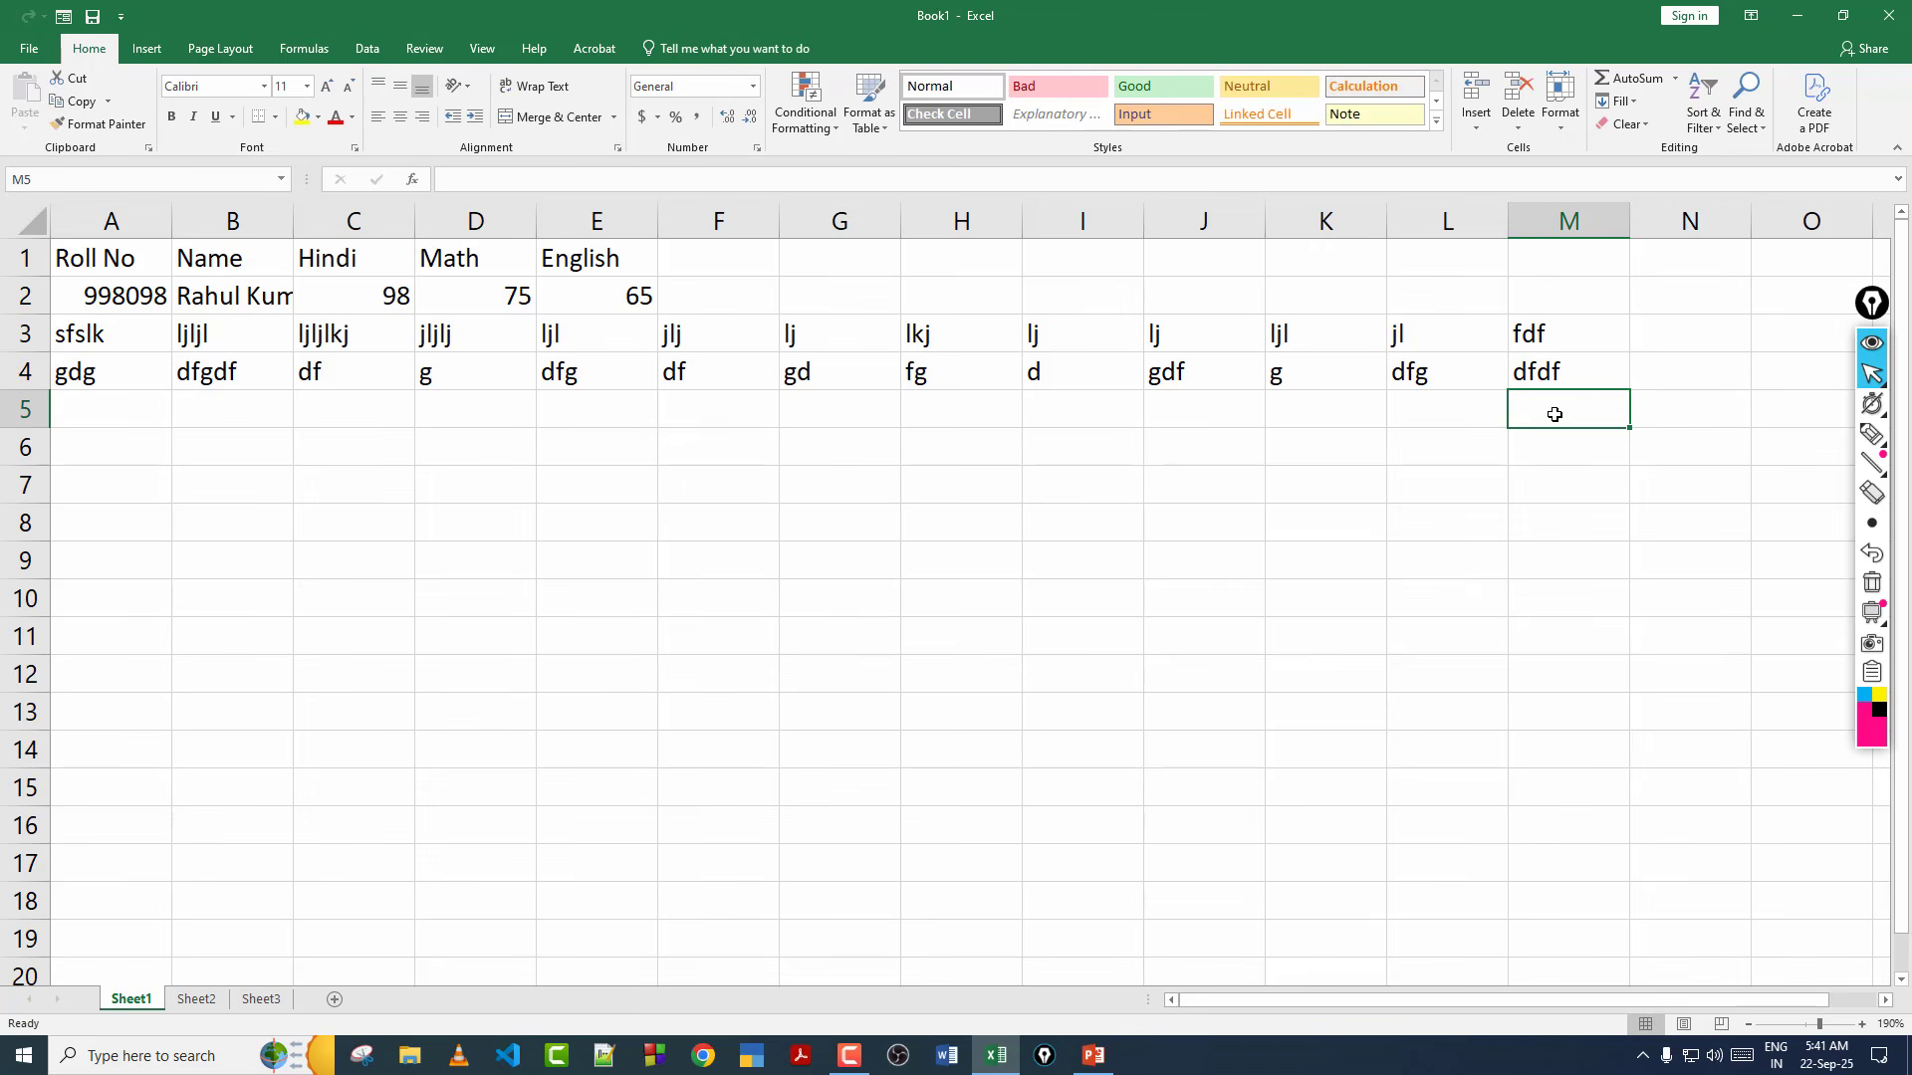
# Go back along row 5 to cell A5 and enter the placeholder text xsfs, fgdfgd and fggd in cells A5:C5.
pyautogui.press('Left')
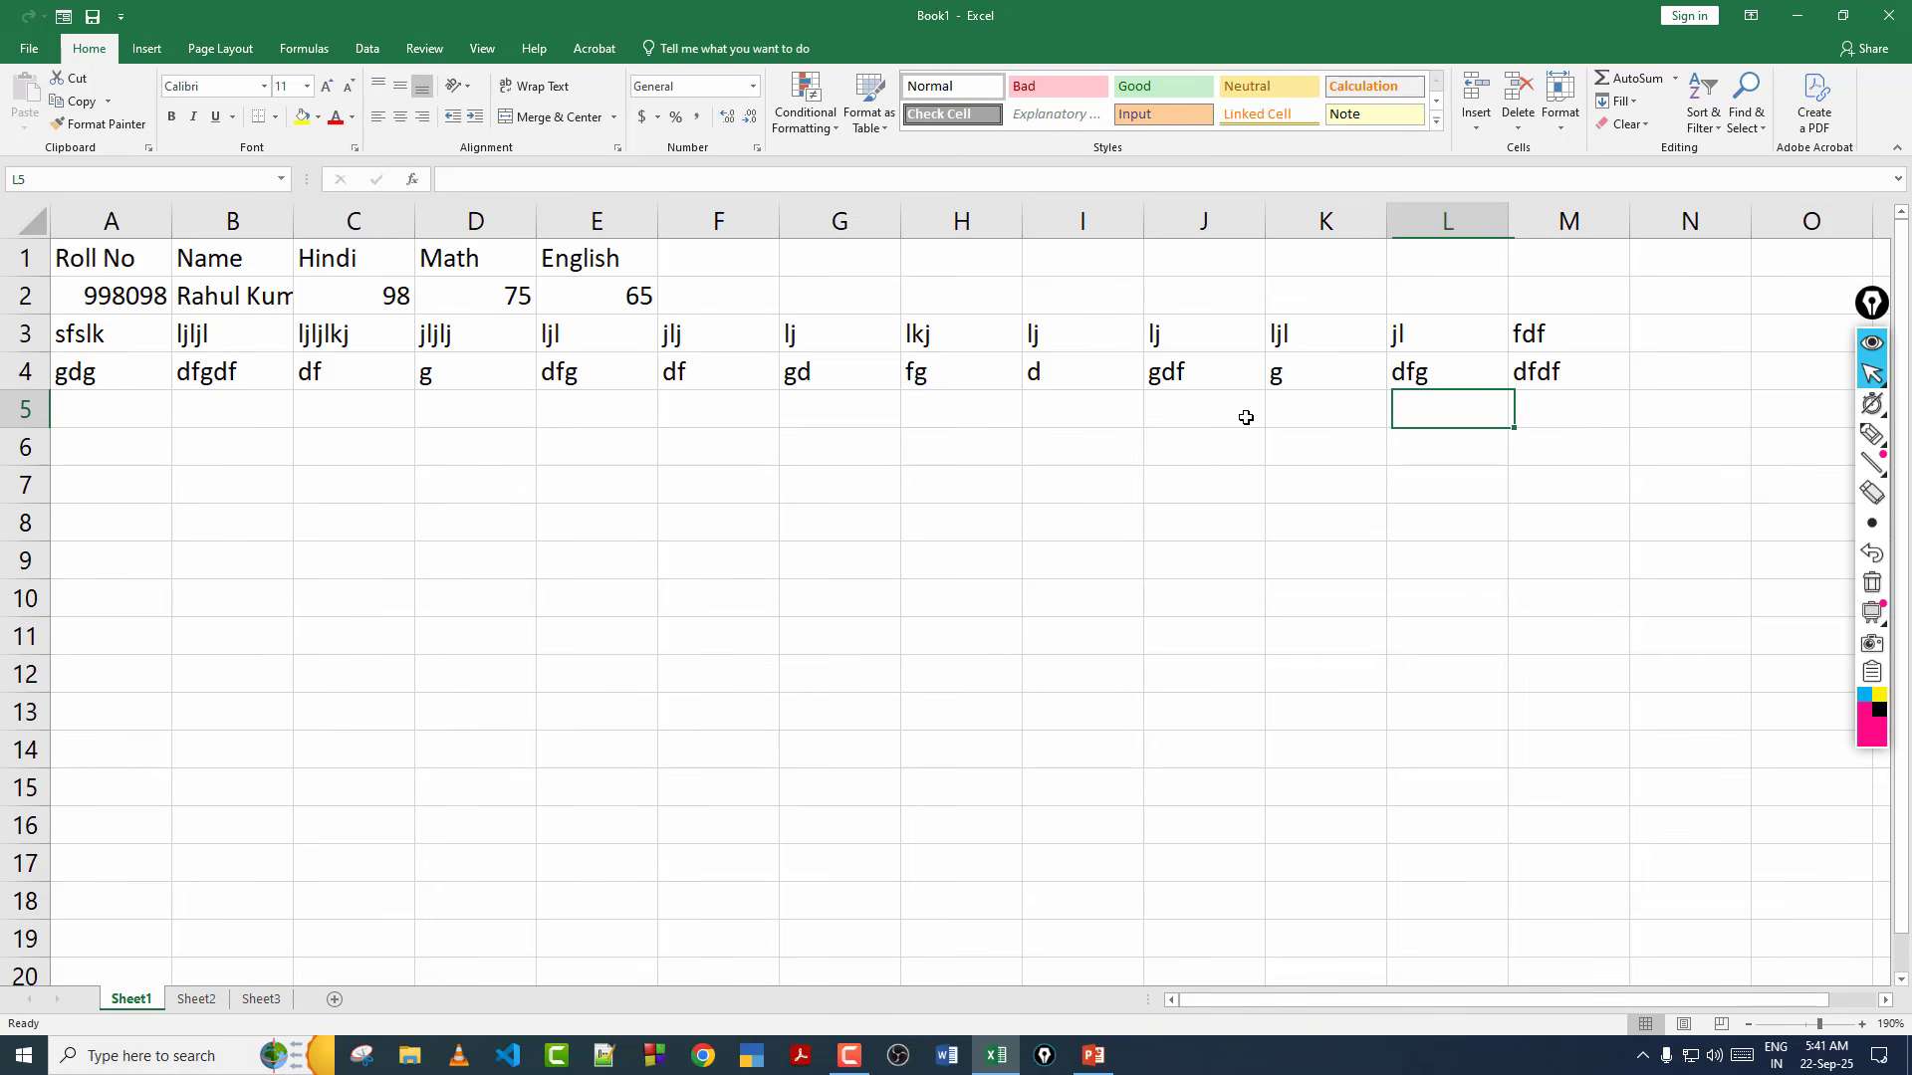
pyautogui.press('Left')
pyautogui.press('Left')
pyautogui.press('Left')
pyautogui.press('Left')
pyautogui.press('Left')
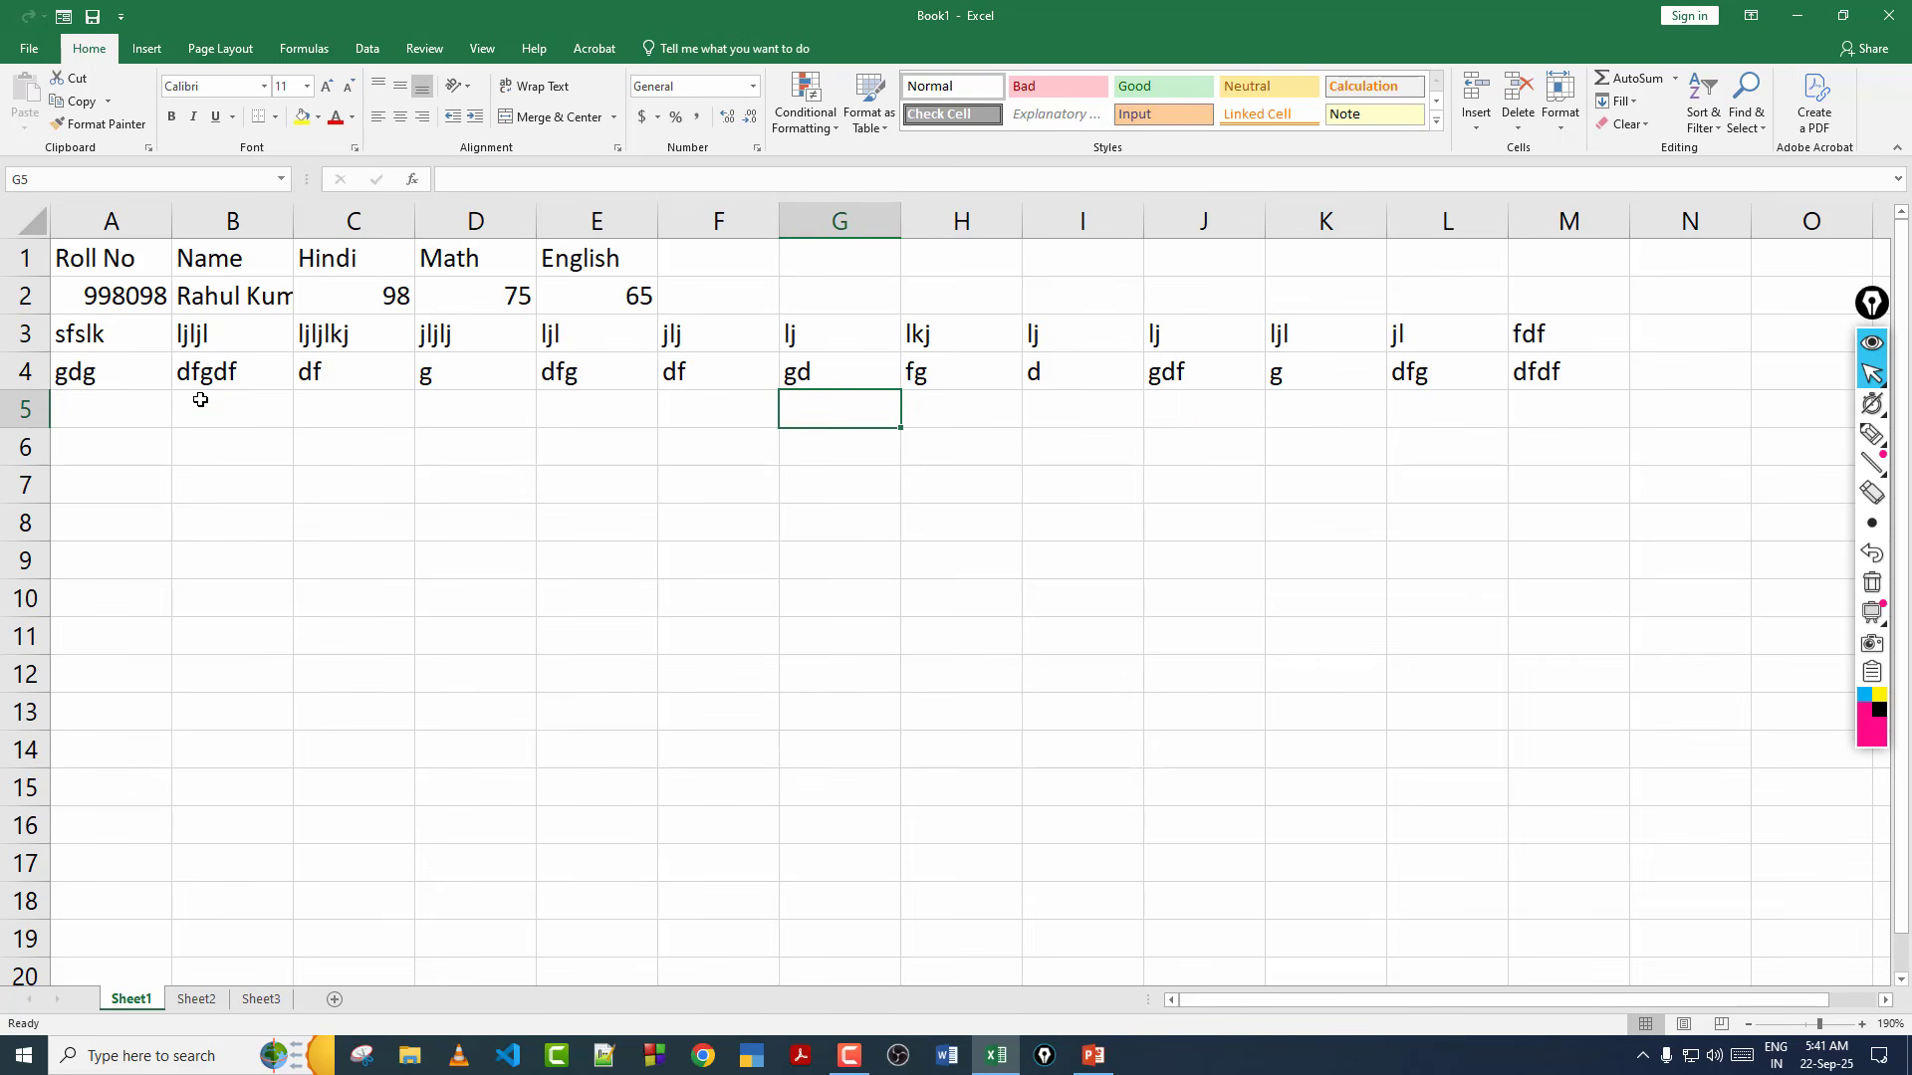
pyautogui.click(146, 409)
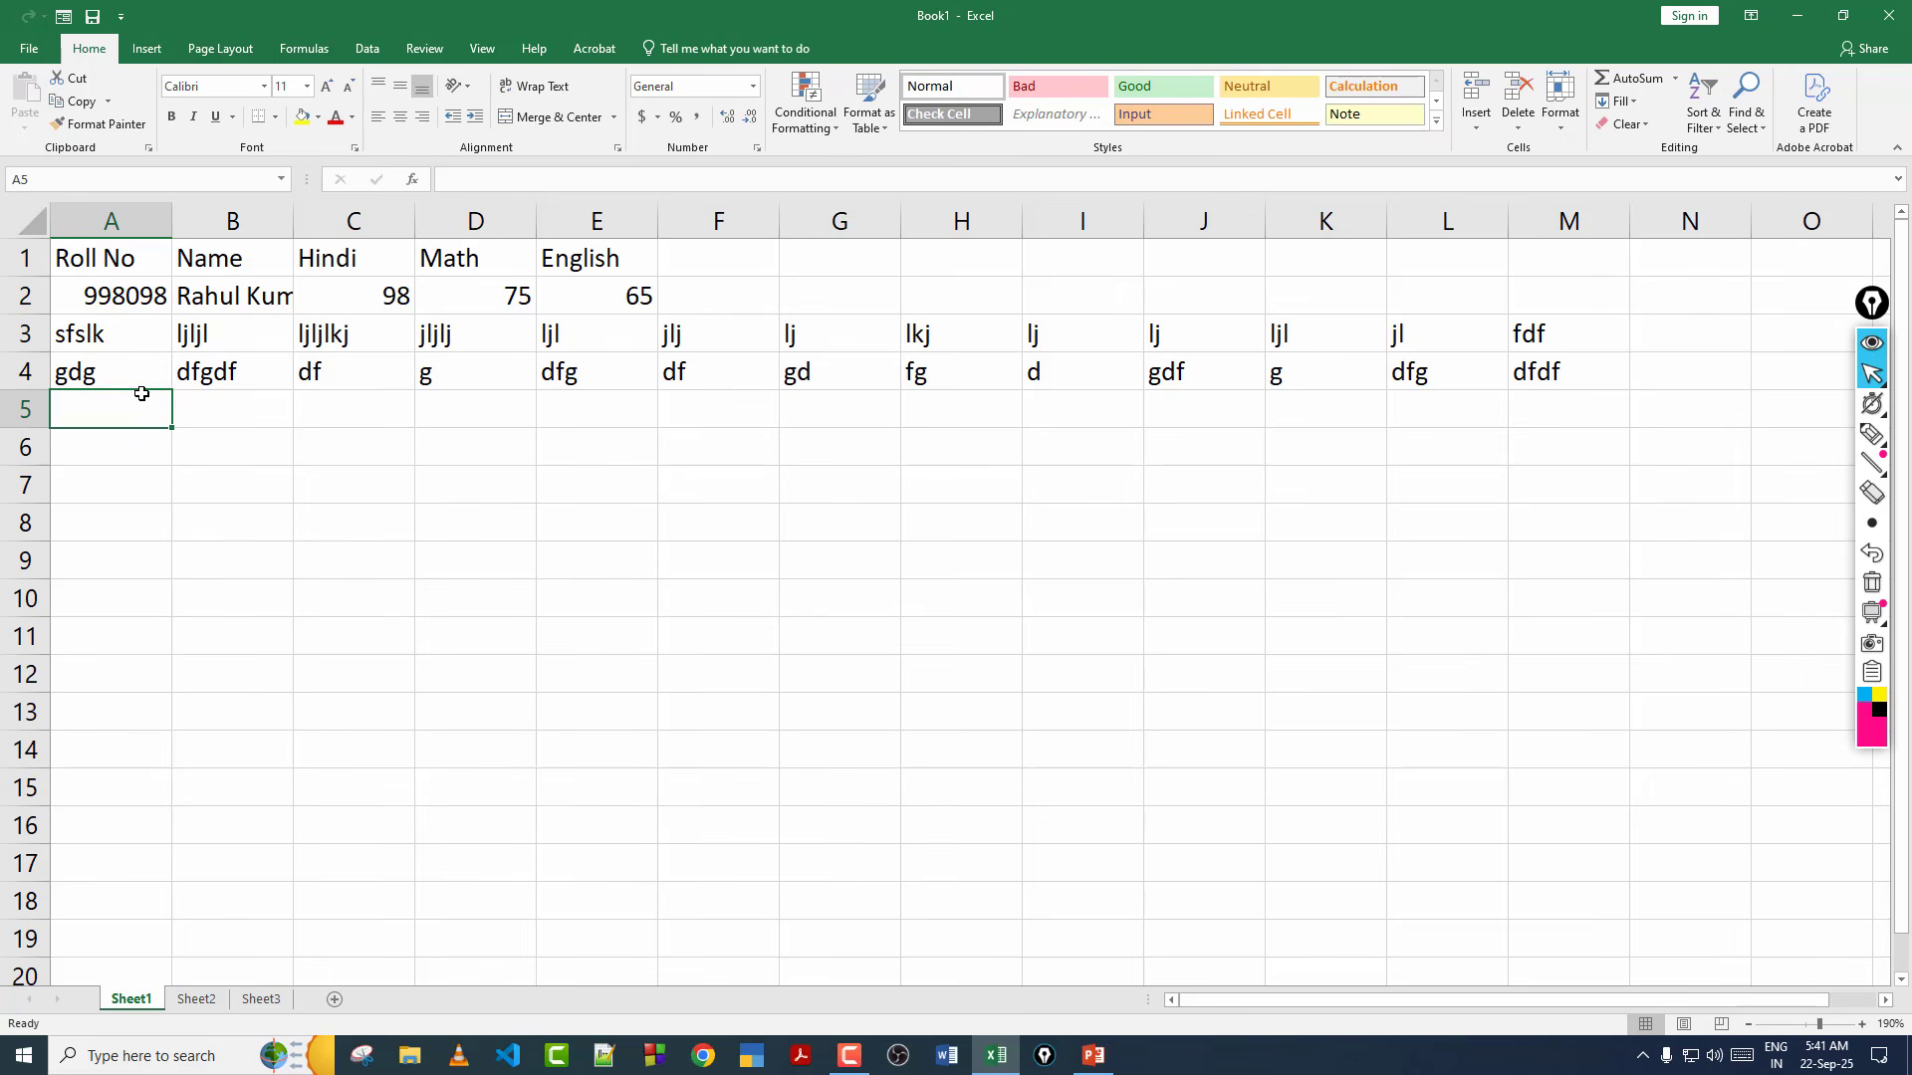
pyautogui.write('xsfs')
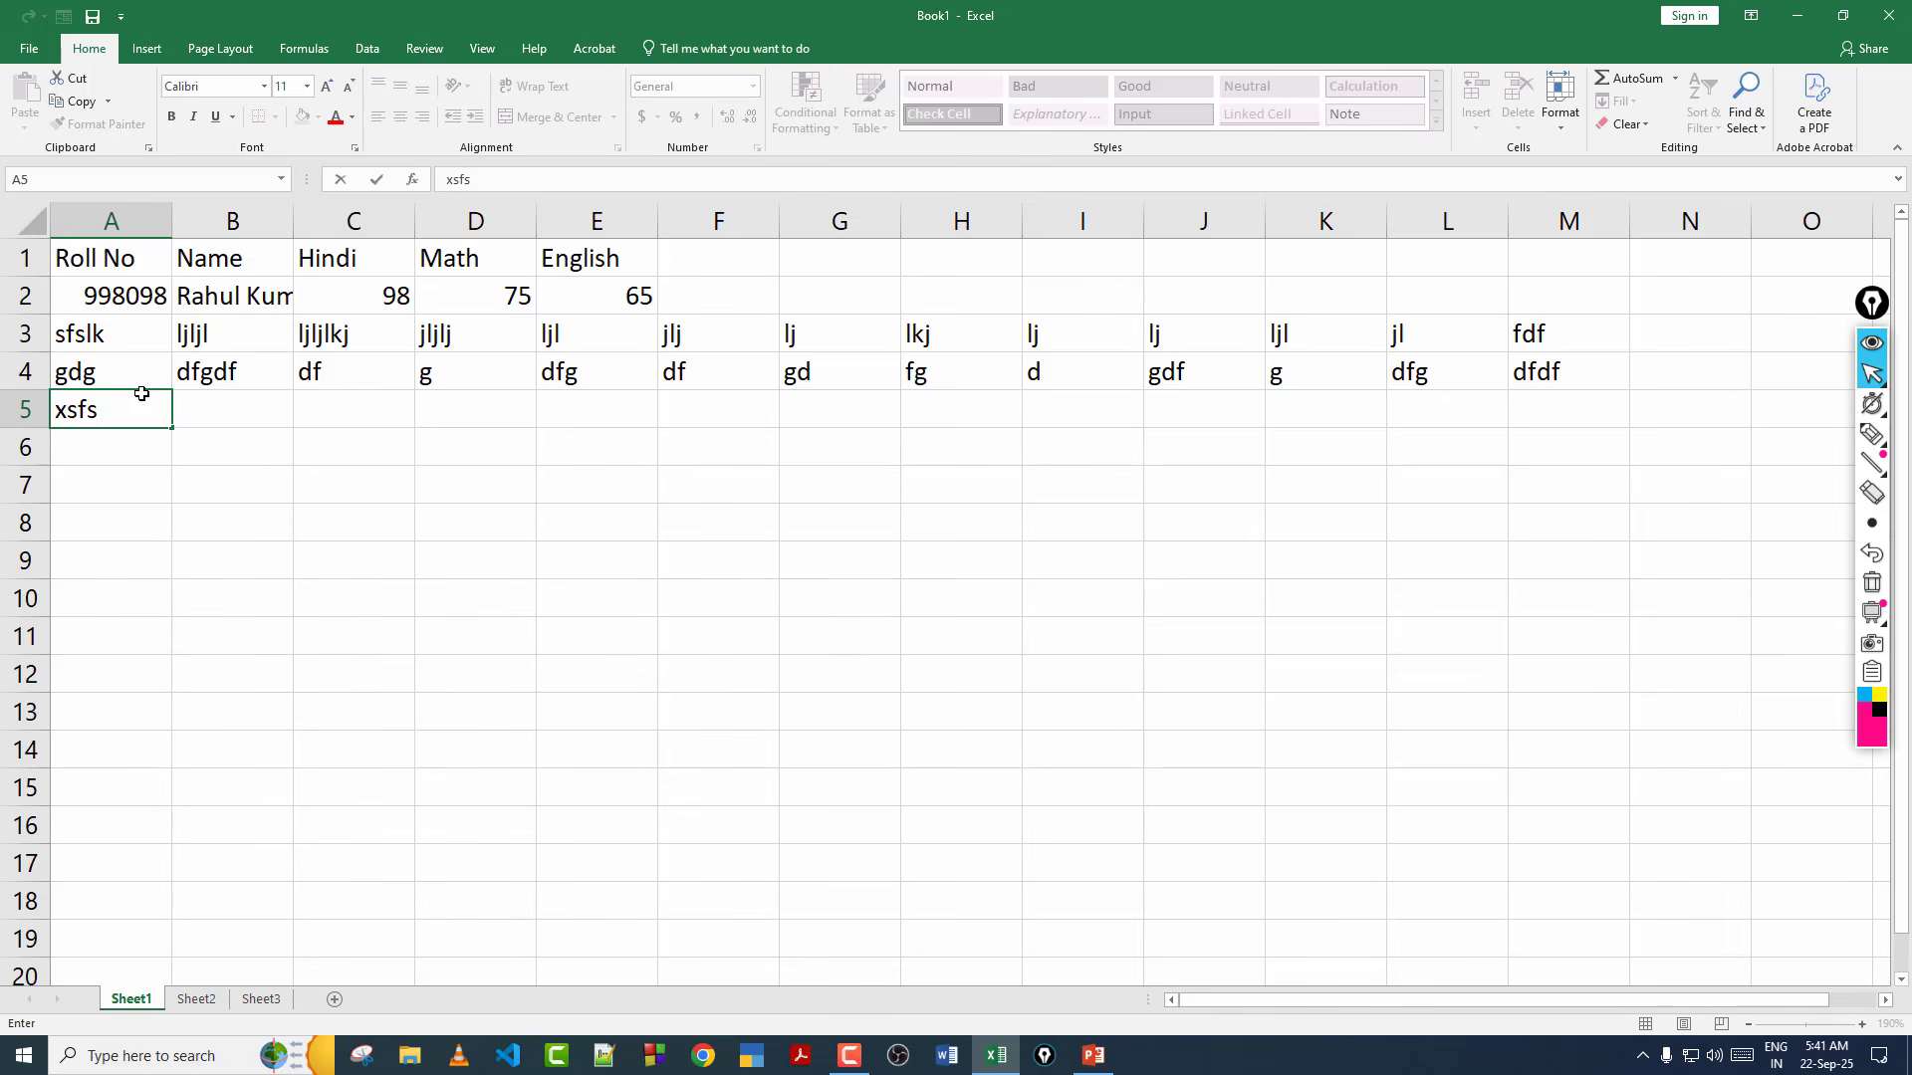
pyautogui.press('Tab')
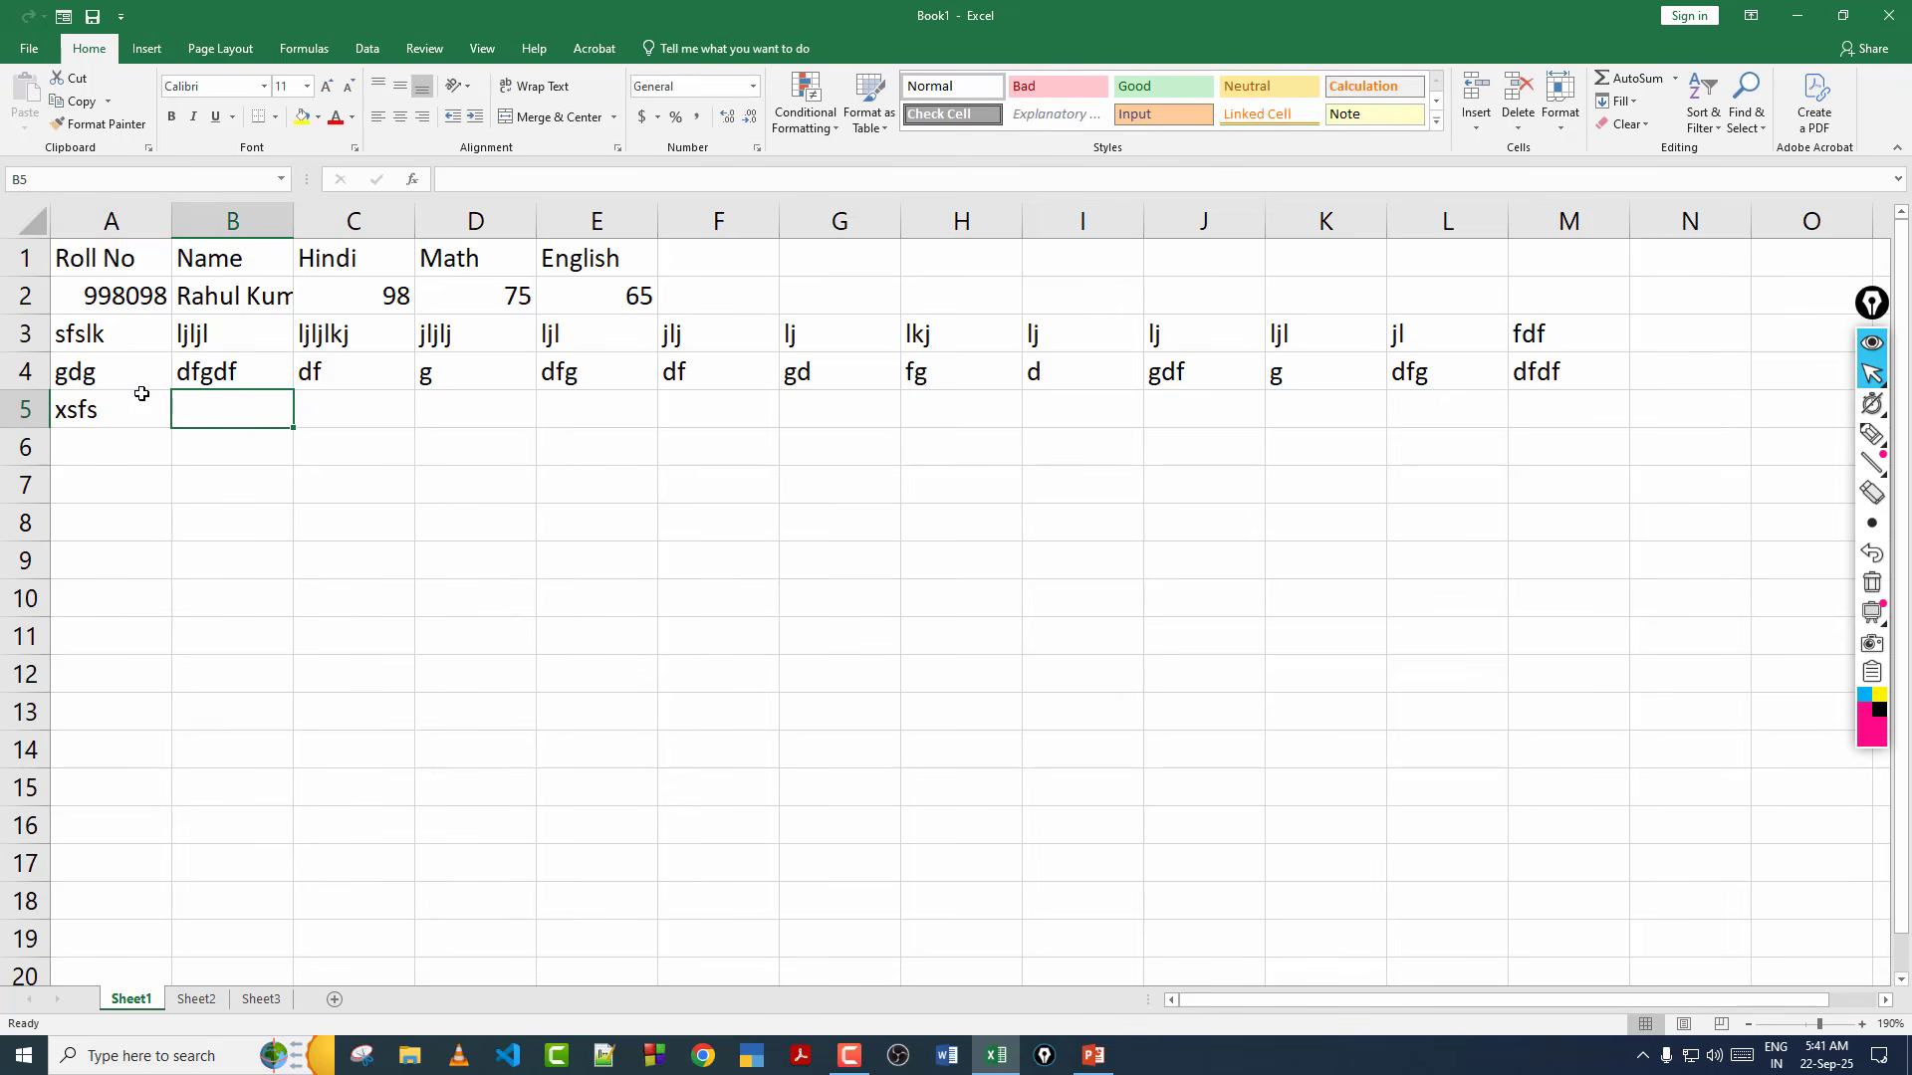
pyautogui.write('fgdfgd')
pyautogui.press('Tab')
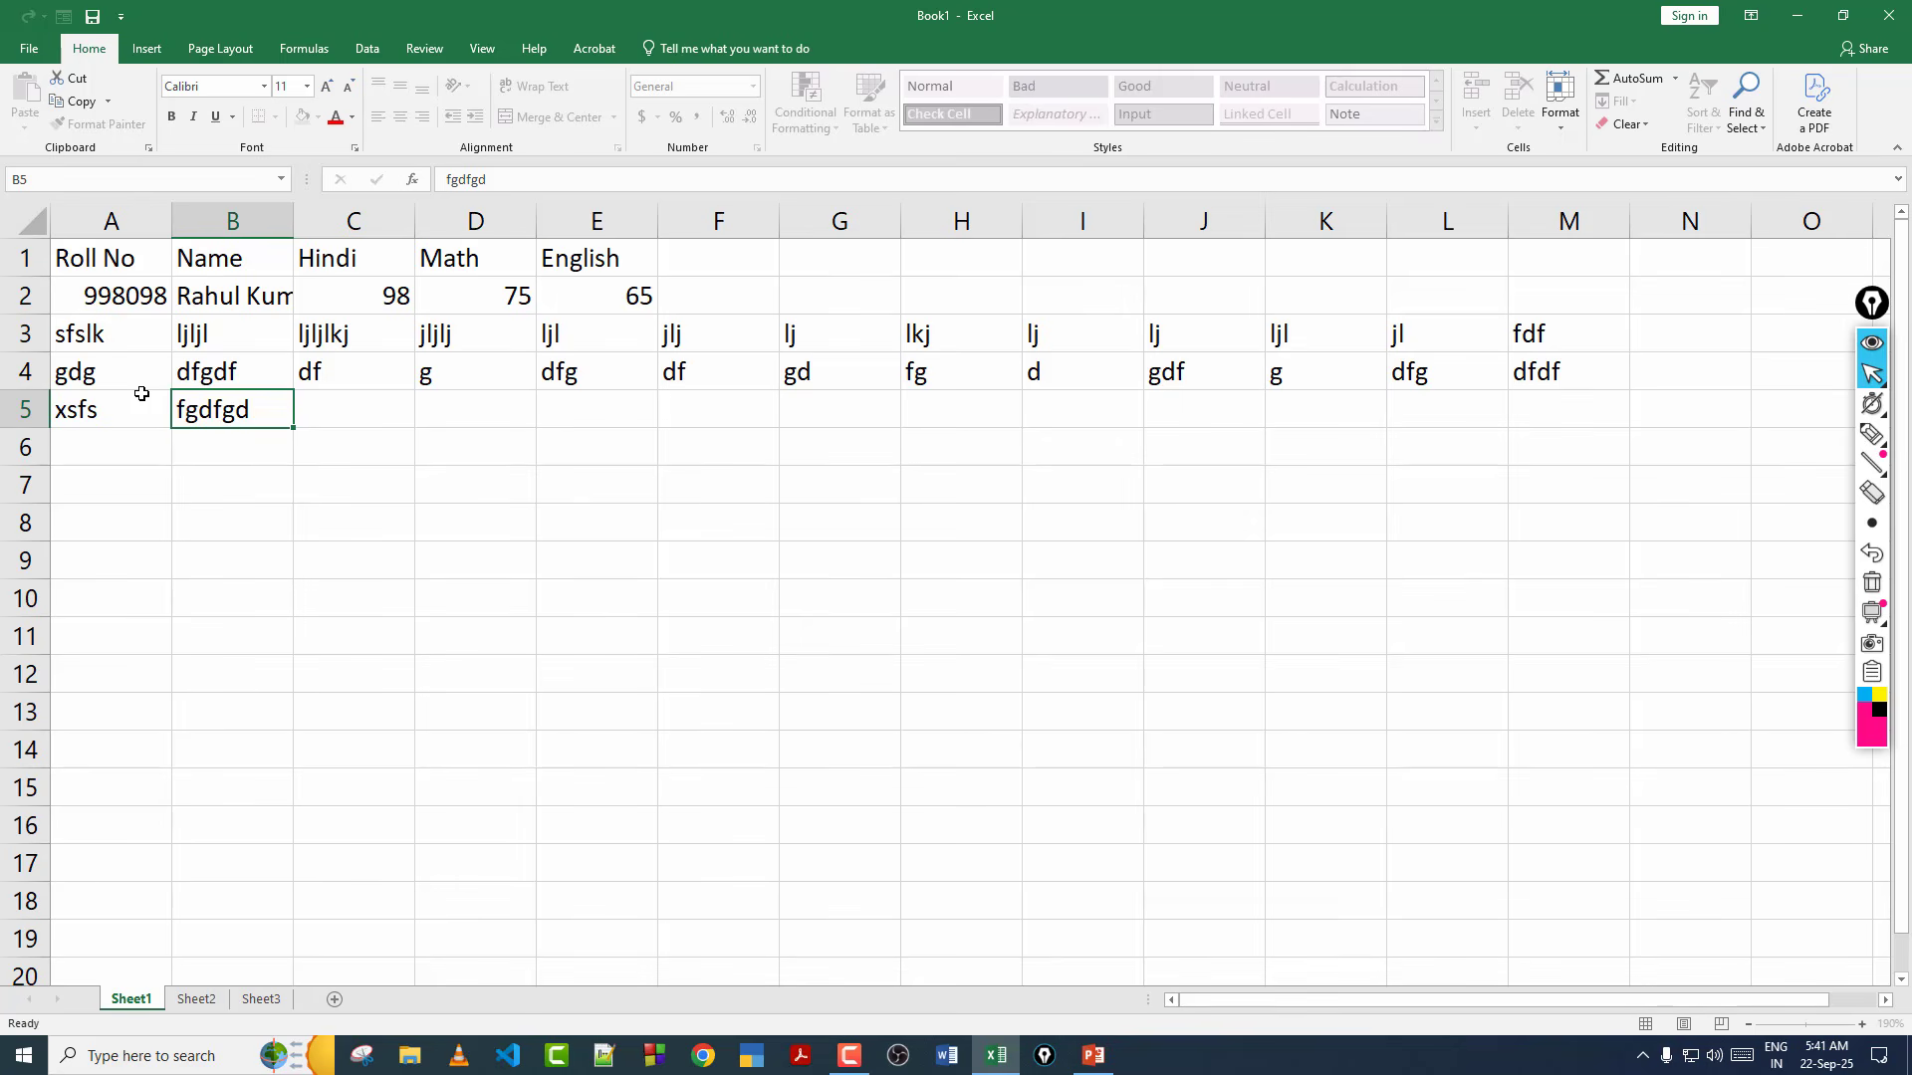
pyautogui.write('fggd')
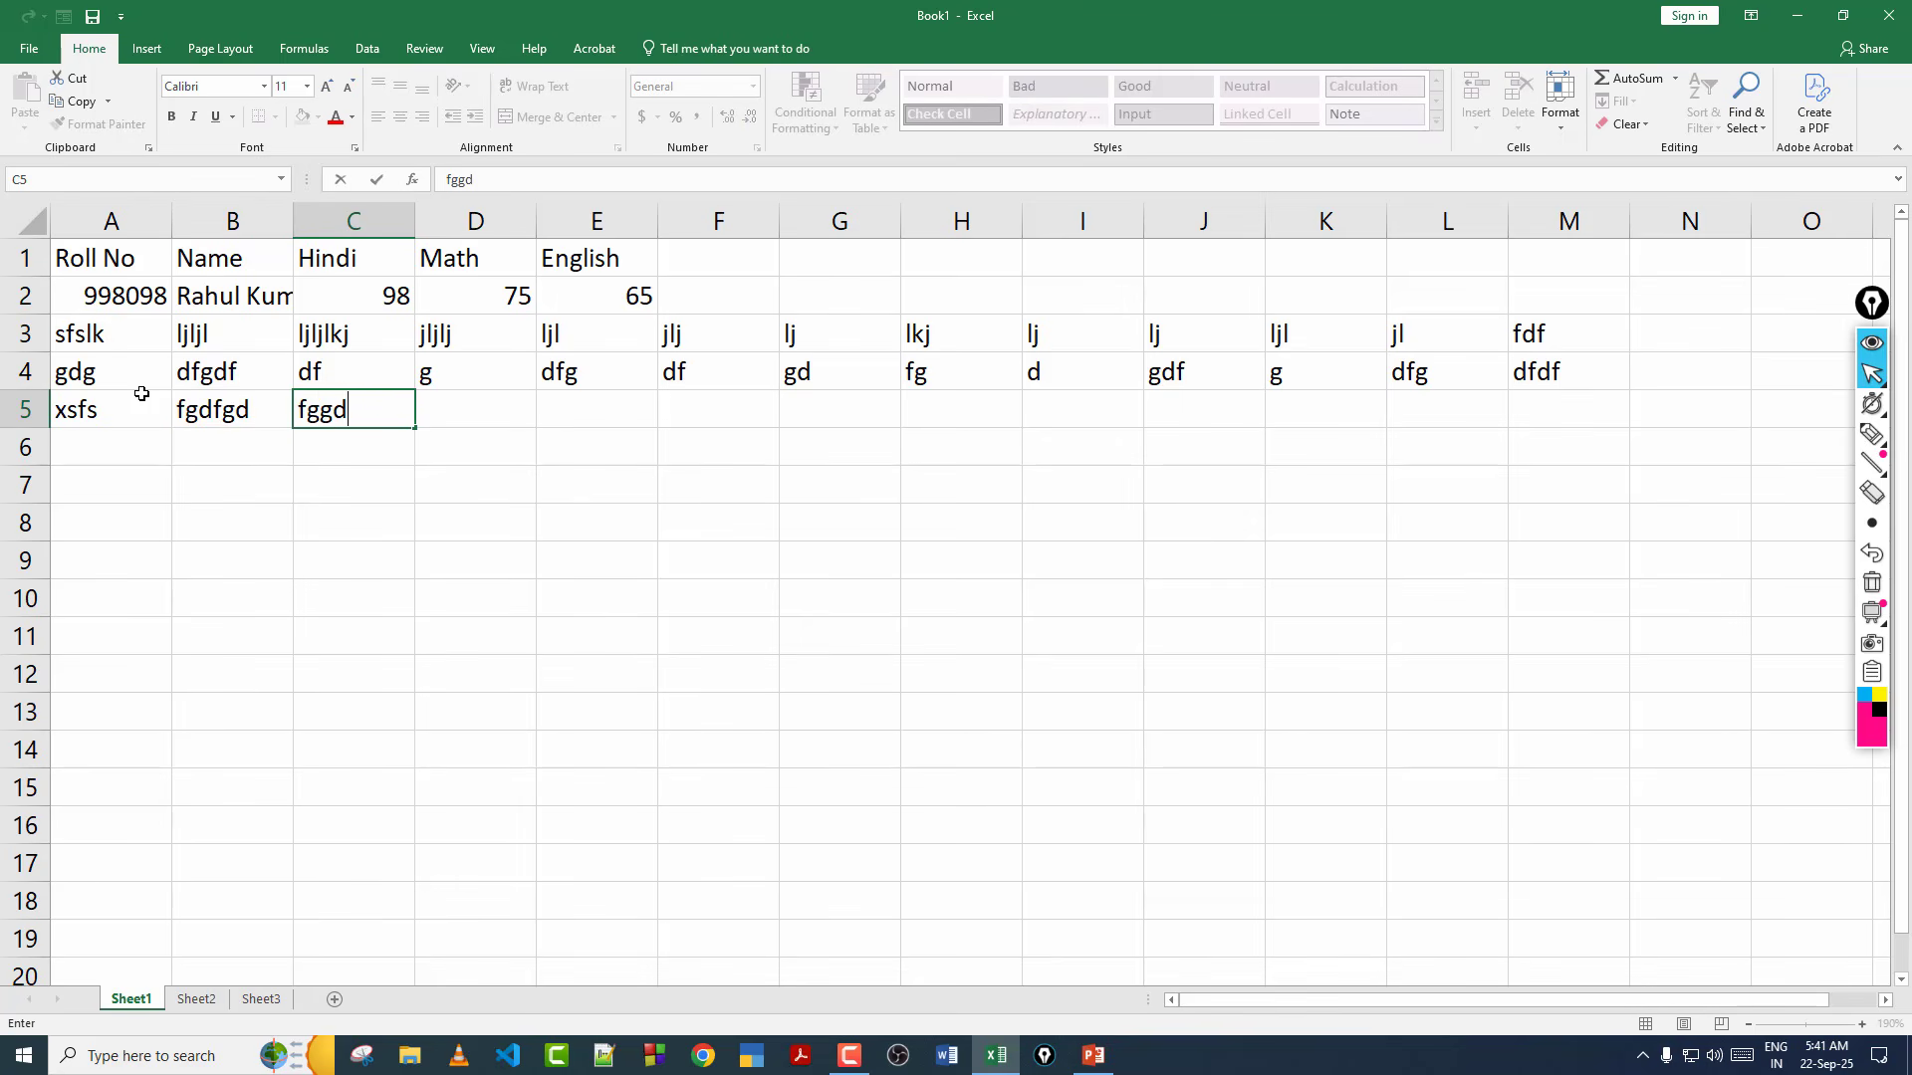
pyautogui.press('Tab')
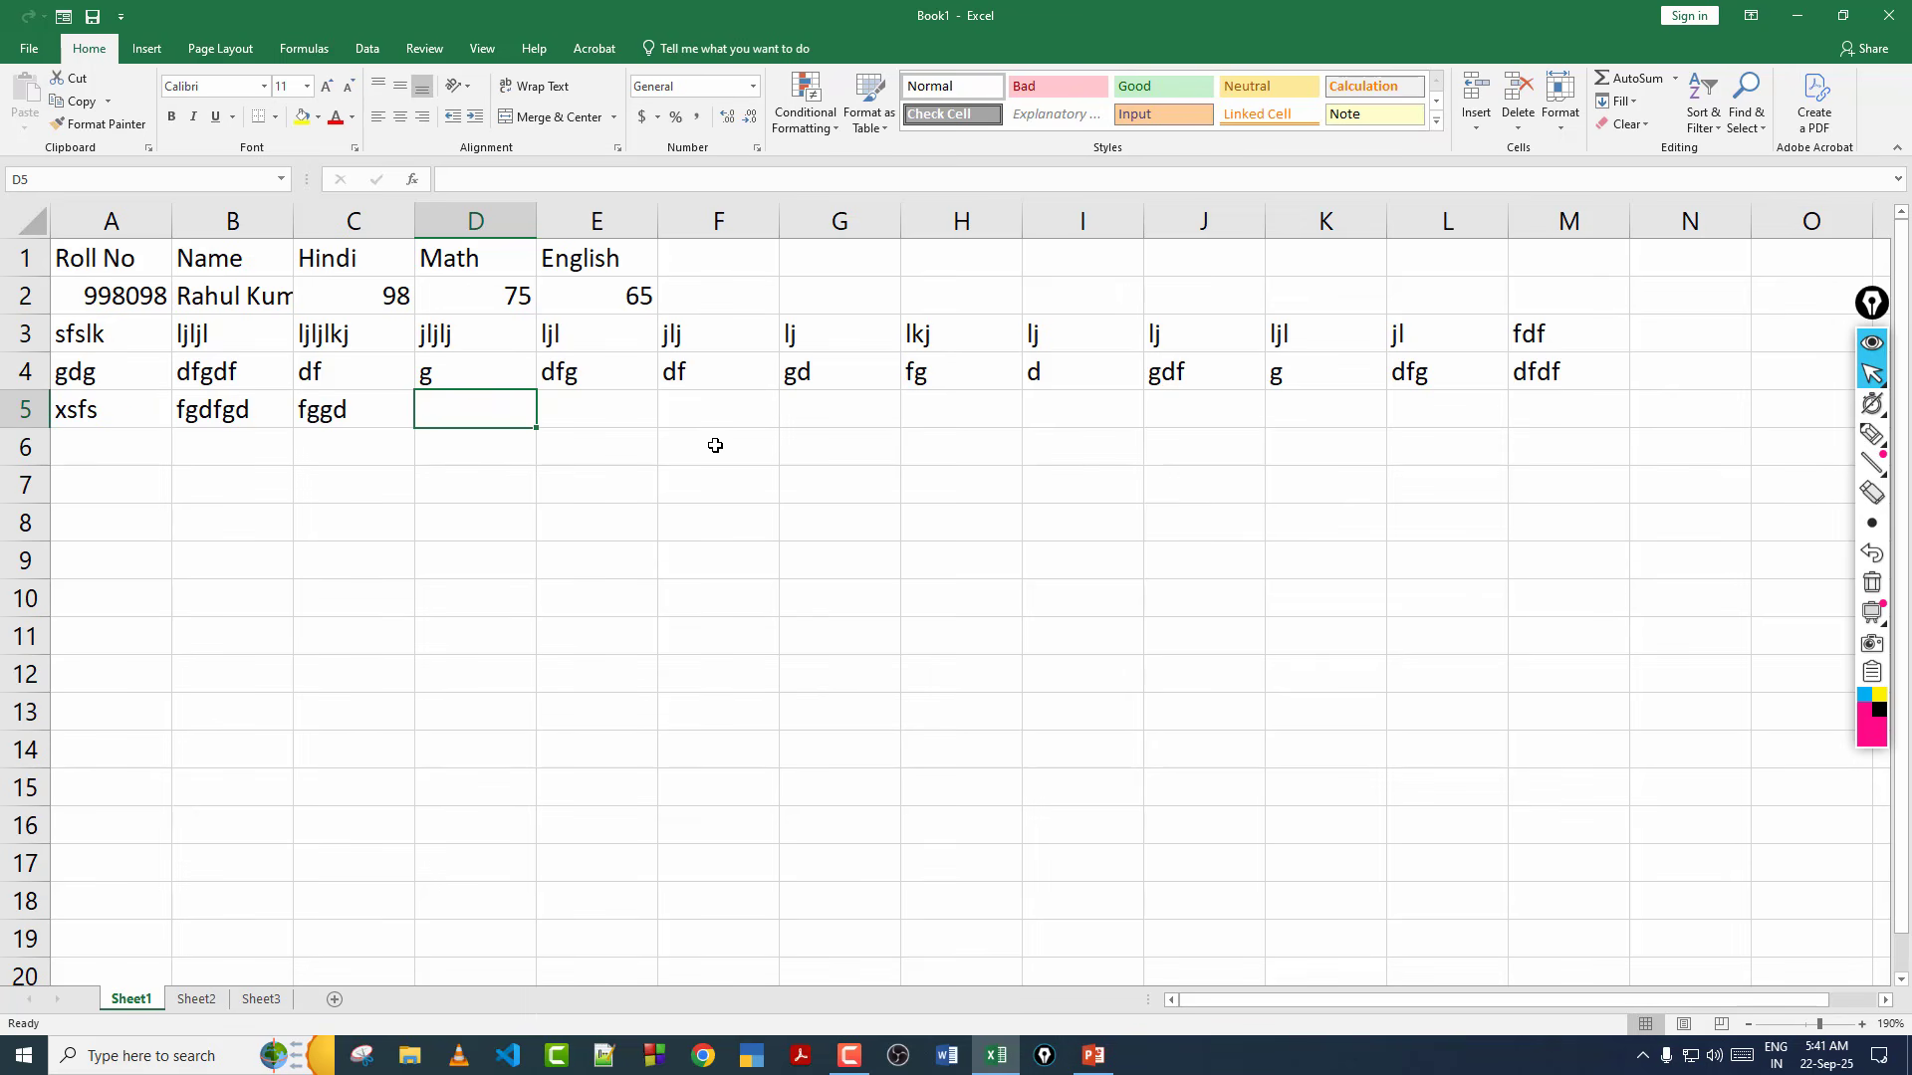
# Replace the text in C5 with fghfjhfj, and enter sdfsgsg, sffgsdgds and dfsfgsdg in cells D5:F5.
pyautogui.click(369, 419)
pyautogui.write('fghfjhfj')
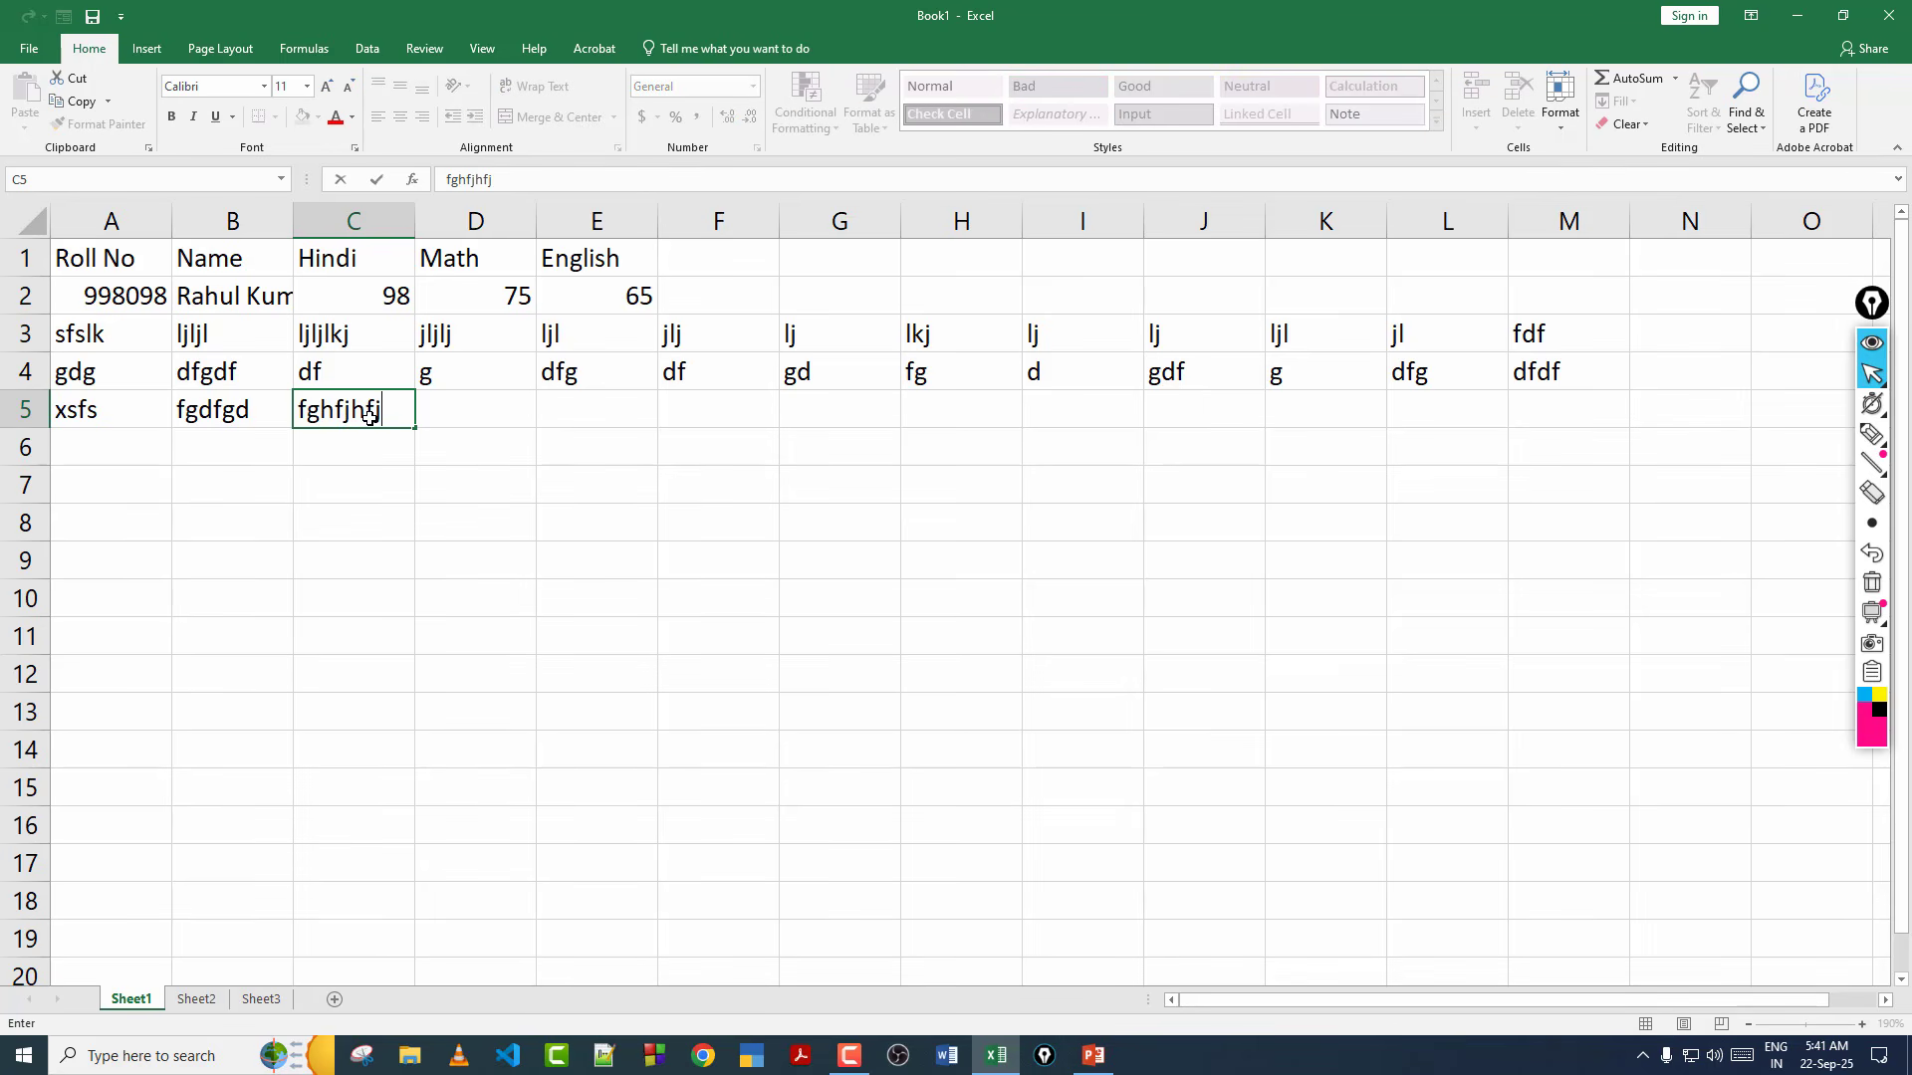
pyautogui.press('Tab')
pyautogui.write('sdfsgsg')
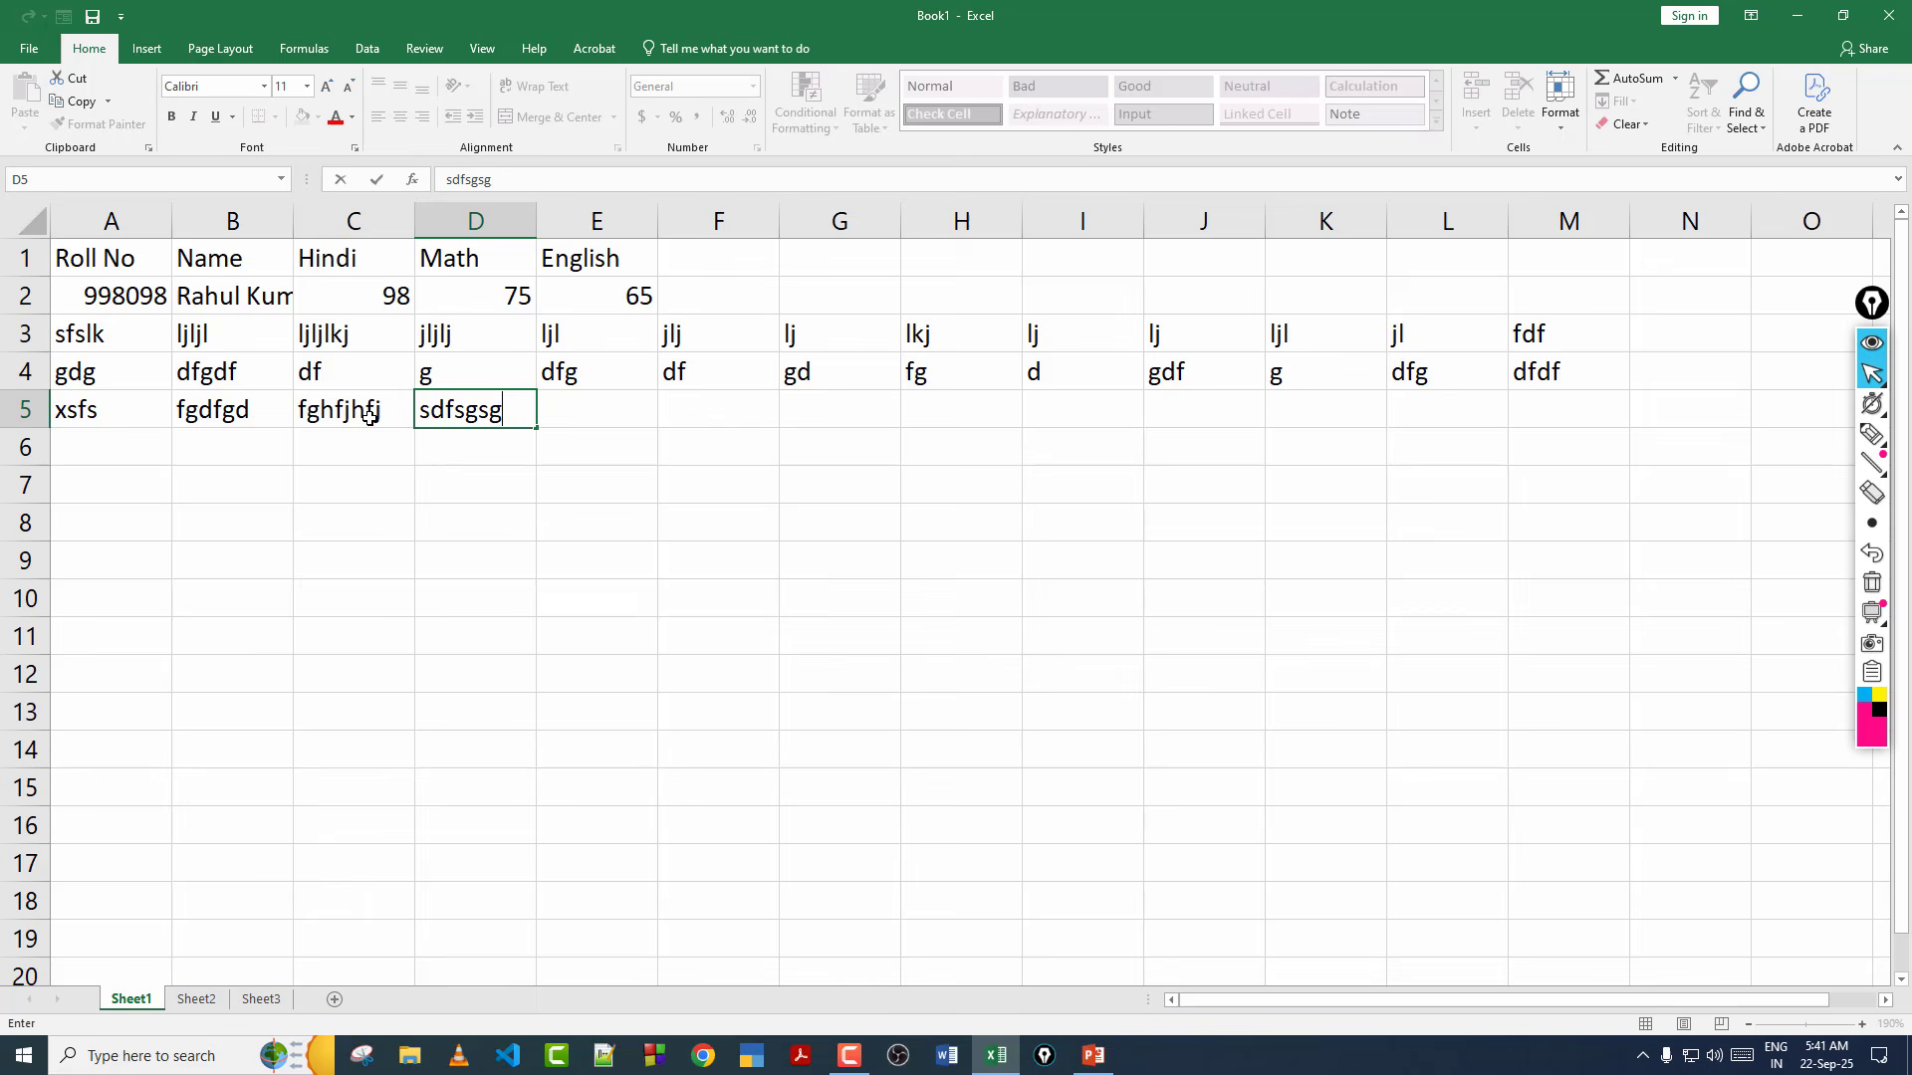
pyautogui.press('Tab')
pyautogui.write('sffgsdgds')
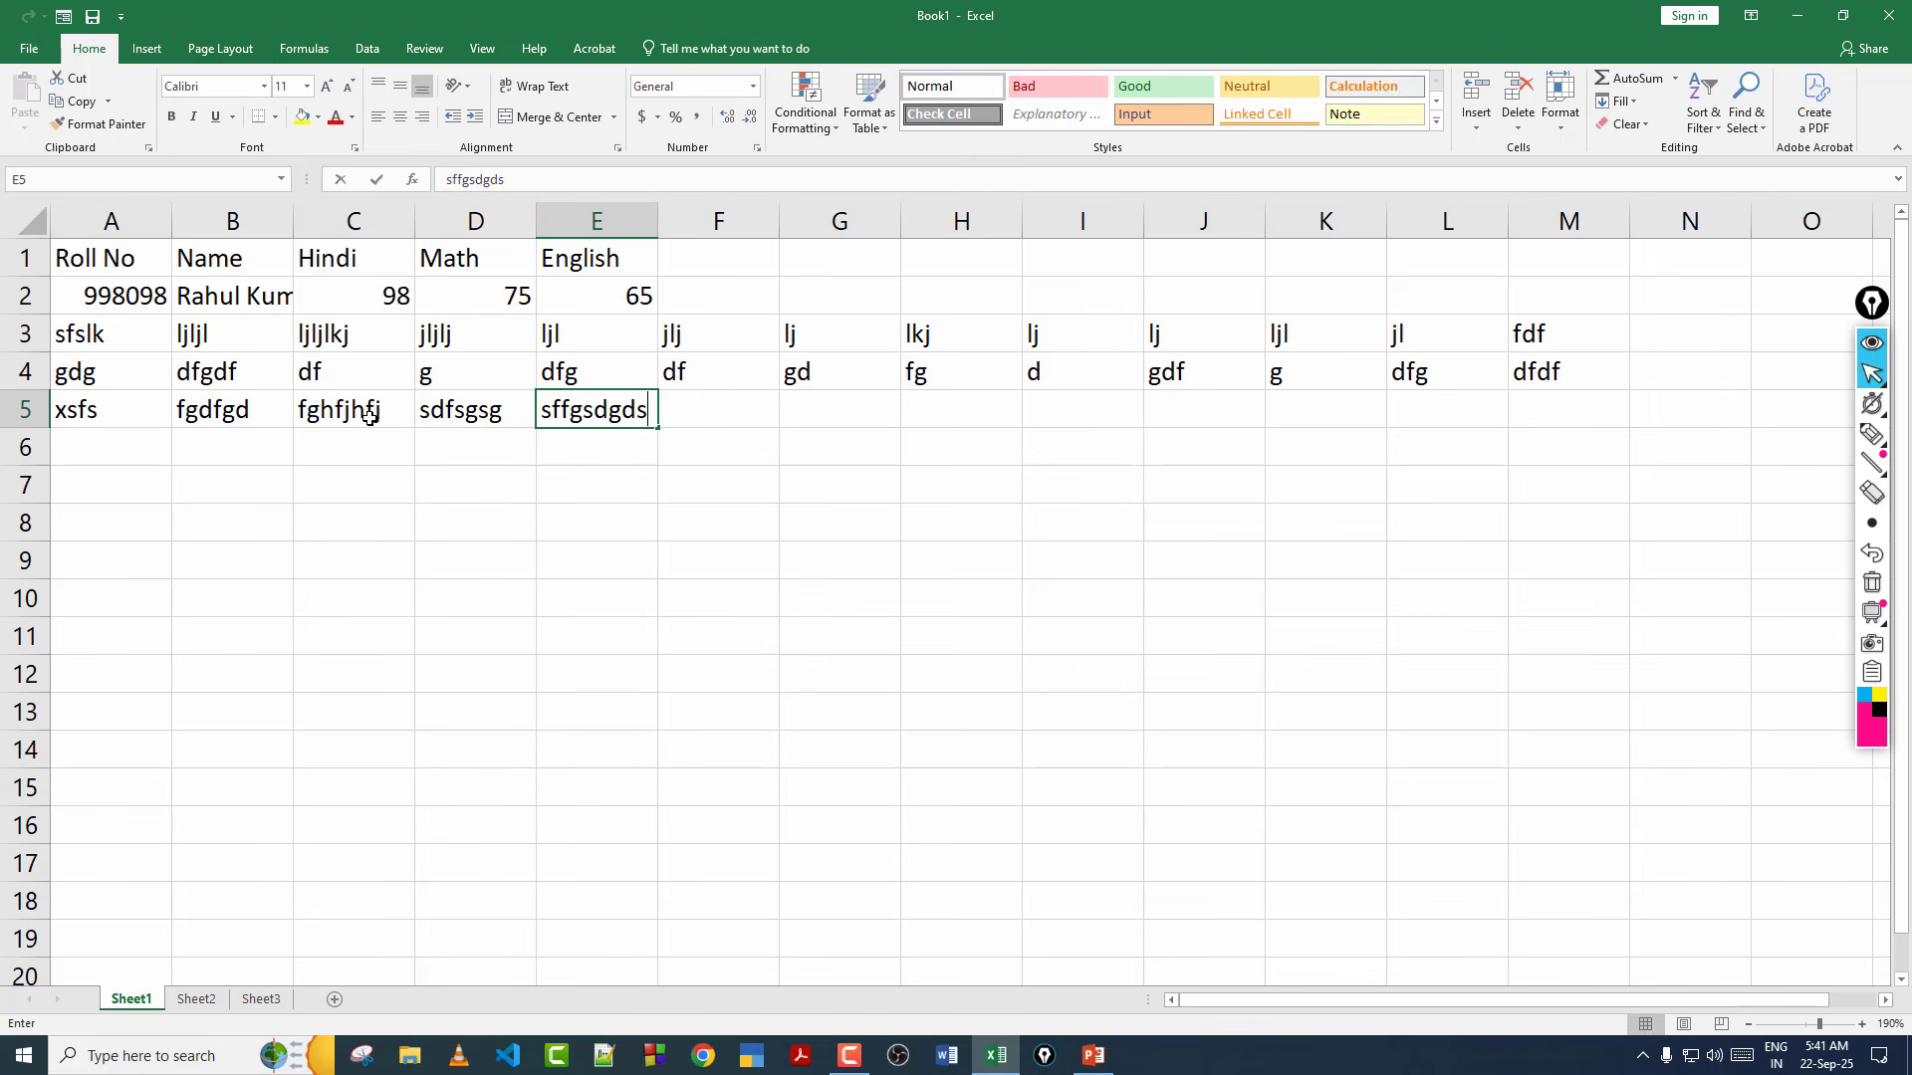
pyautogui.press('Tab')
pyautogui.write('dfsfgsdg')
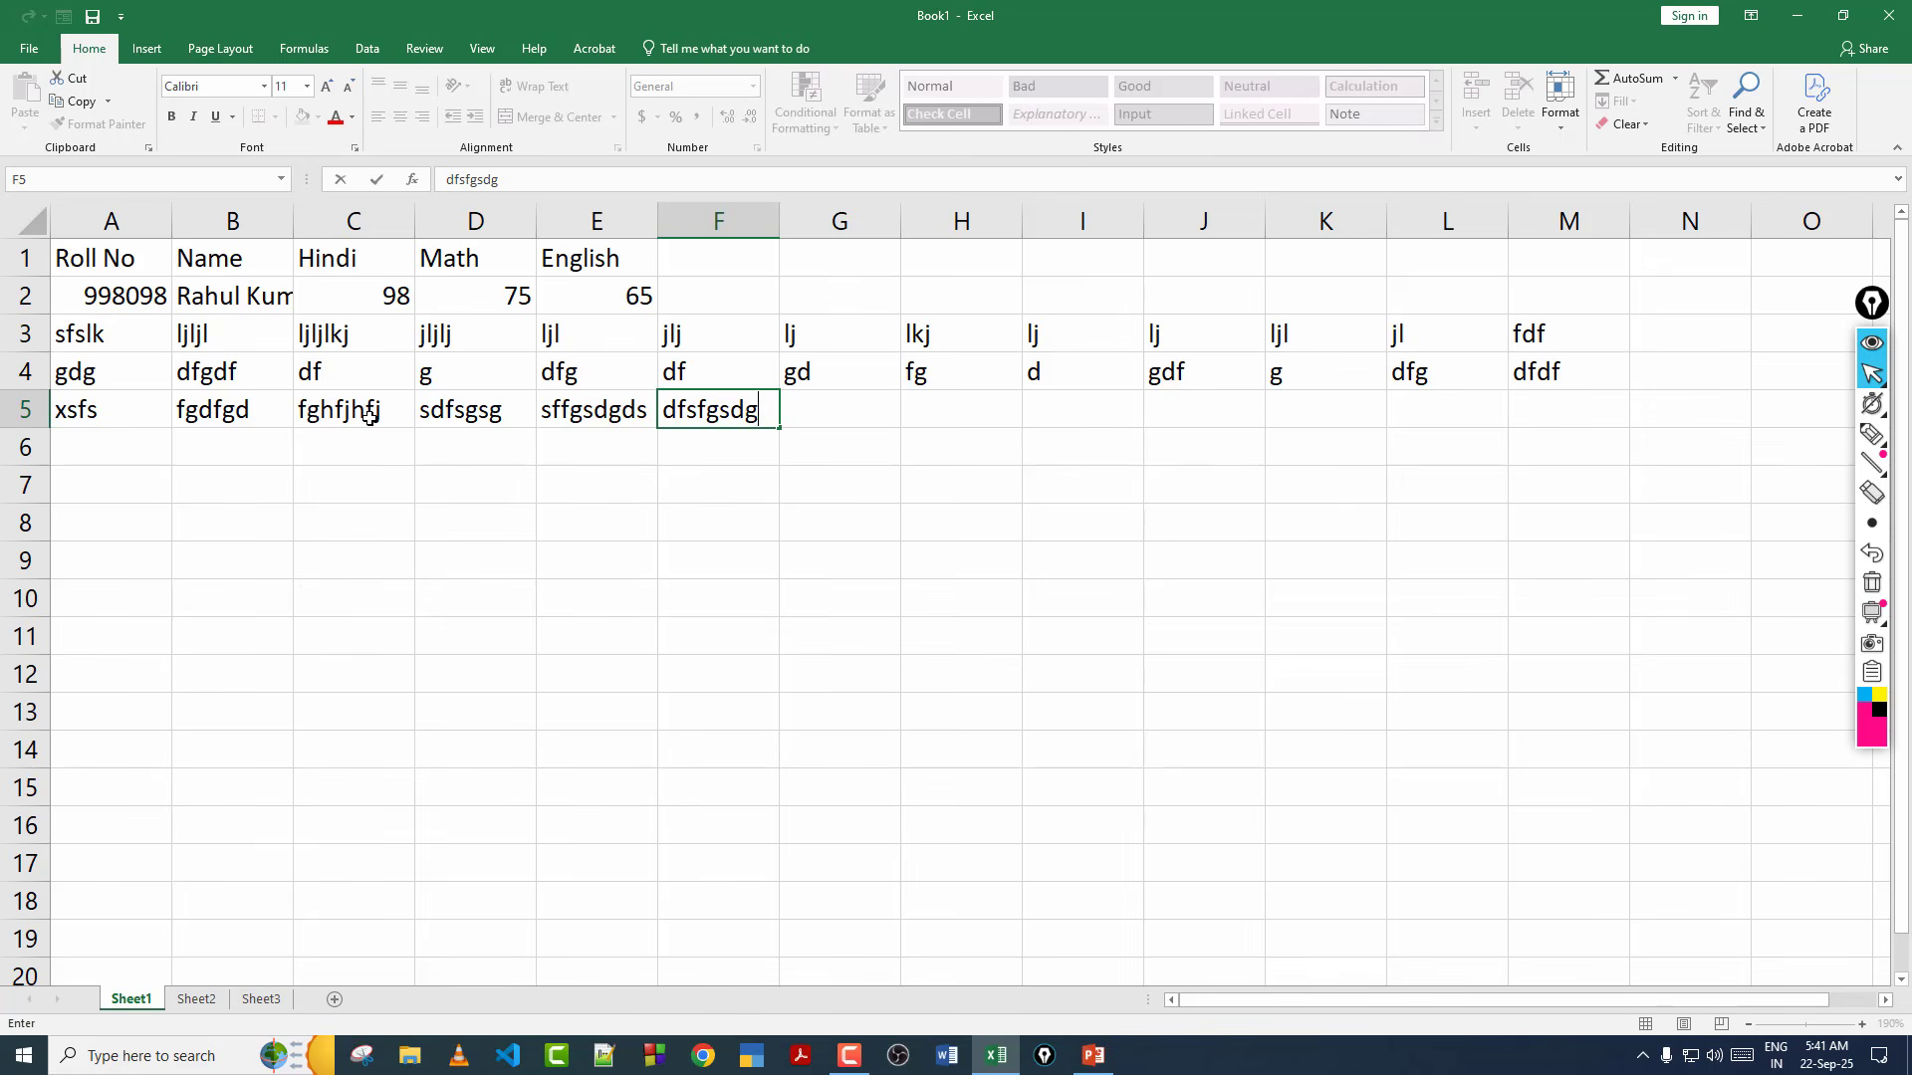
# Go back to E5 and overwrite it with sfsfsdg, and enter sfs in G5 and dfsfsd in H5.
pyautogui.press('Left')
pyautogui.write('sfsfsdg')
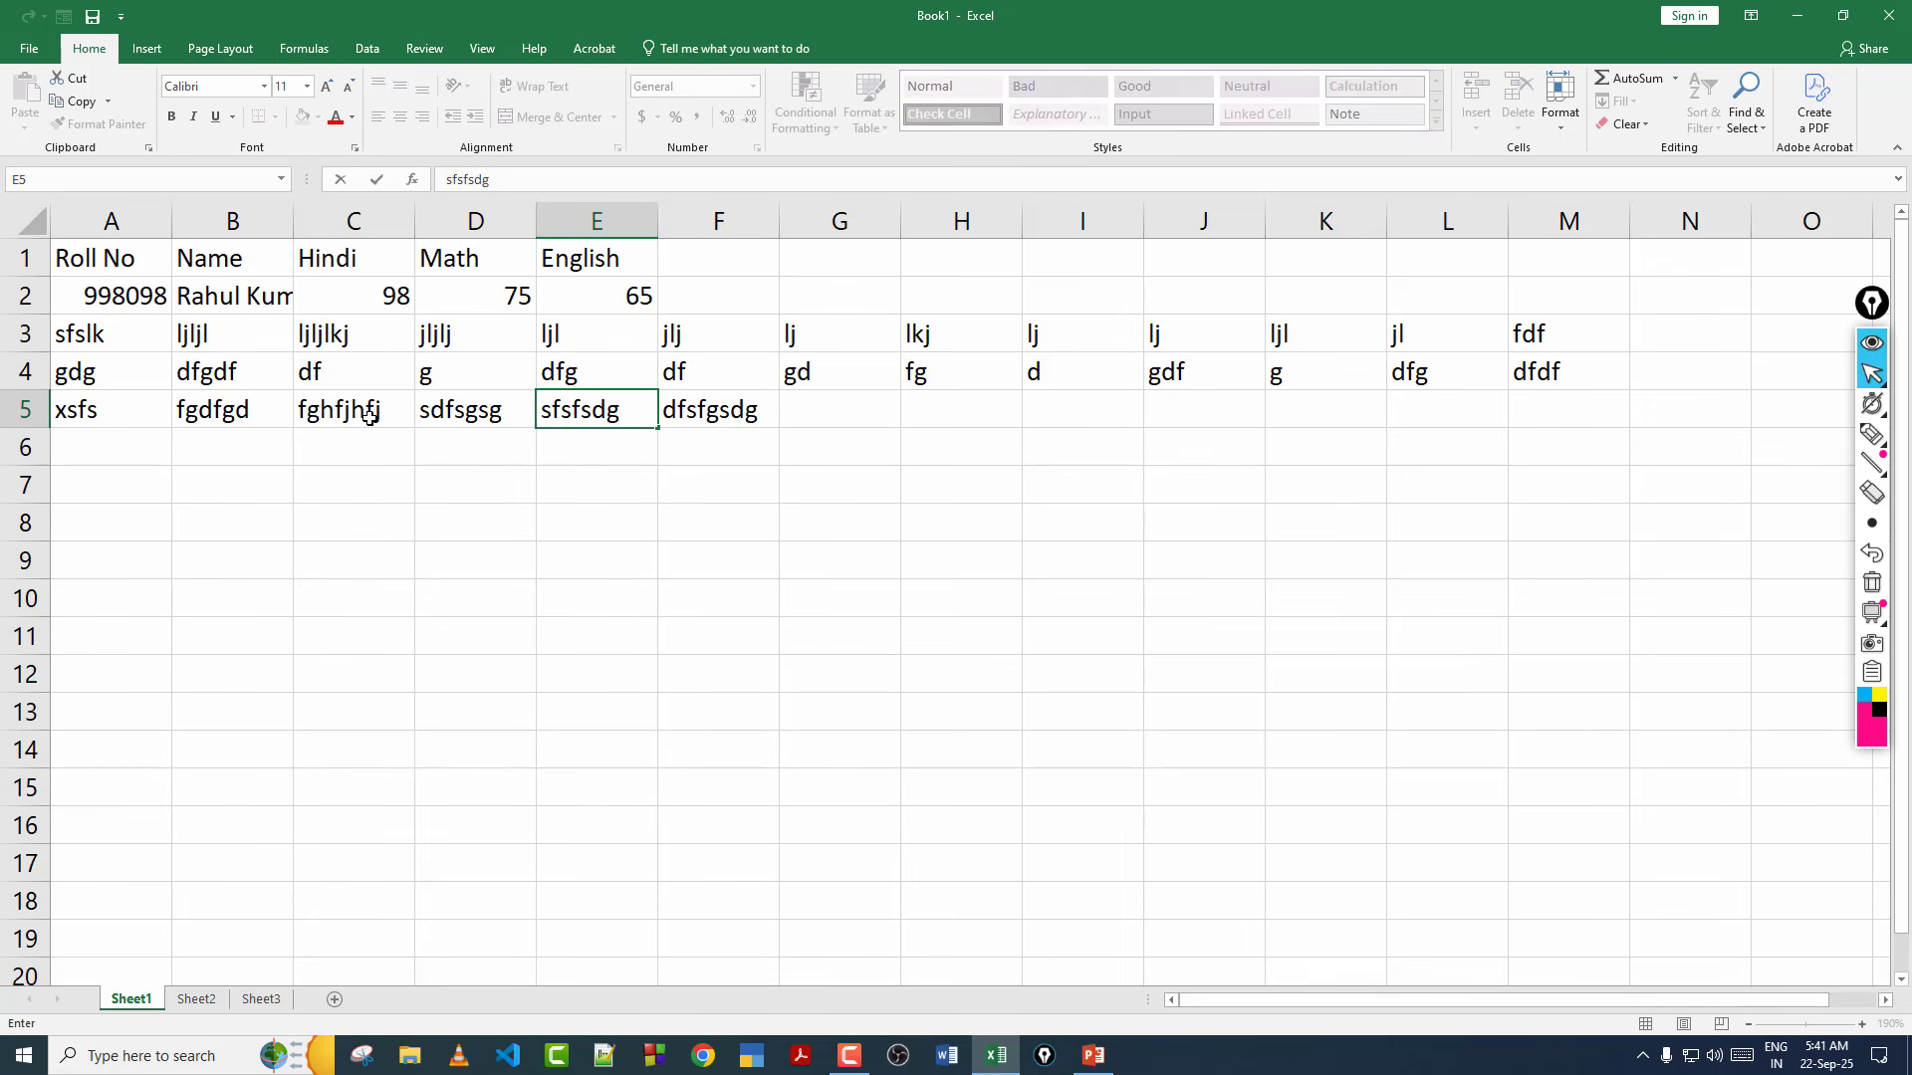
pyautogui.press('Right')
pyautogui.press('Right')
pyautogui.write('sfs')
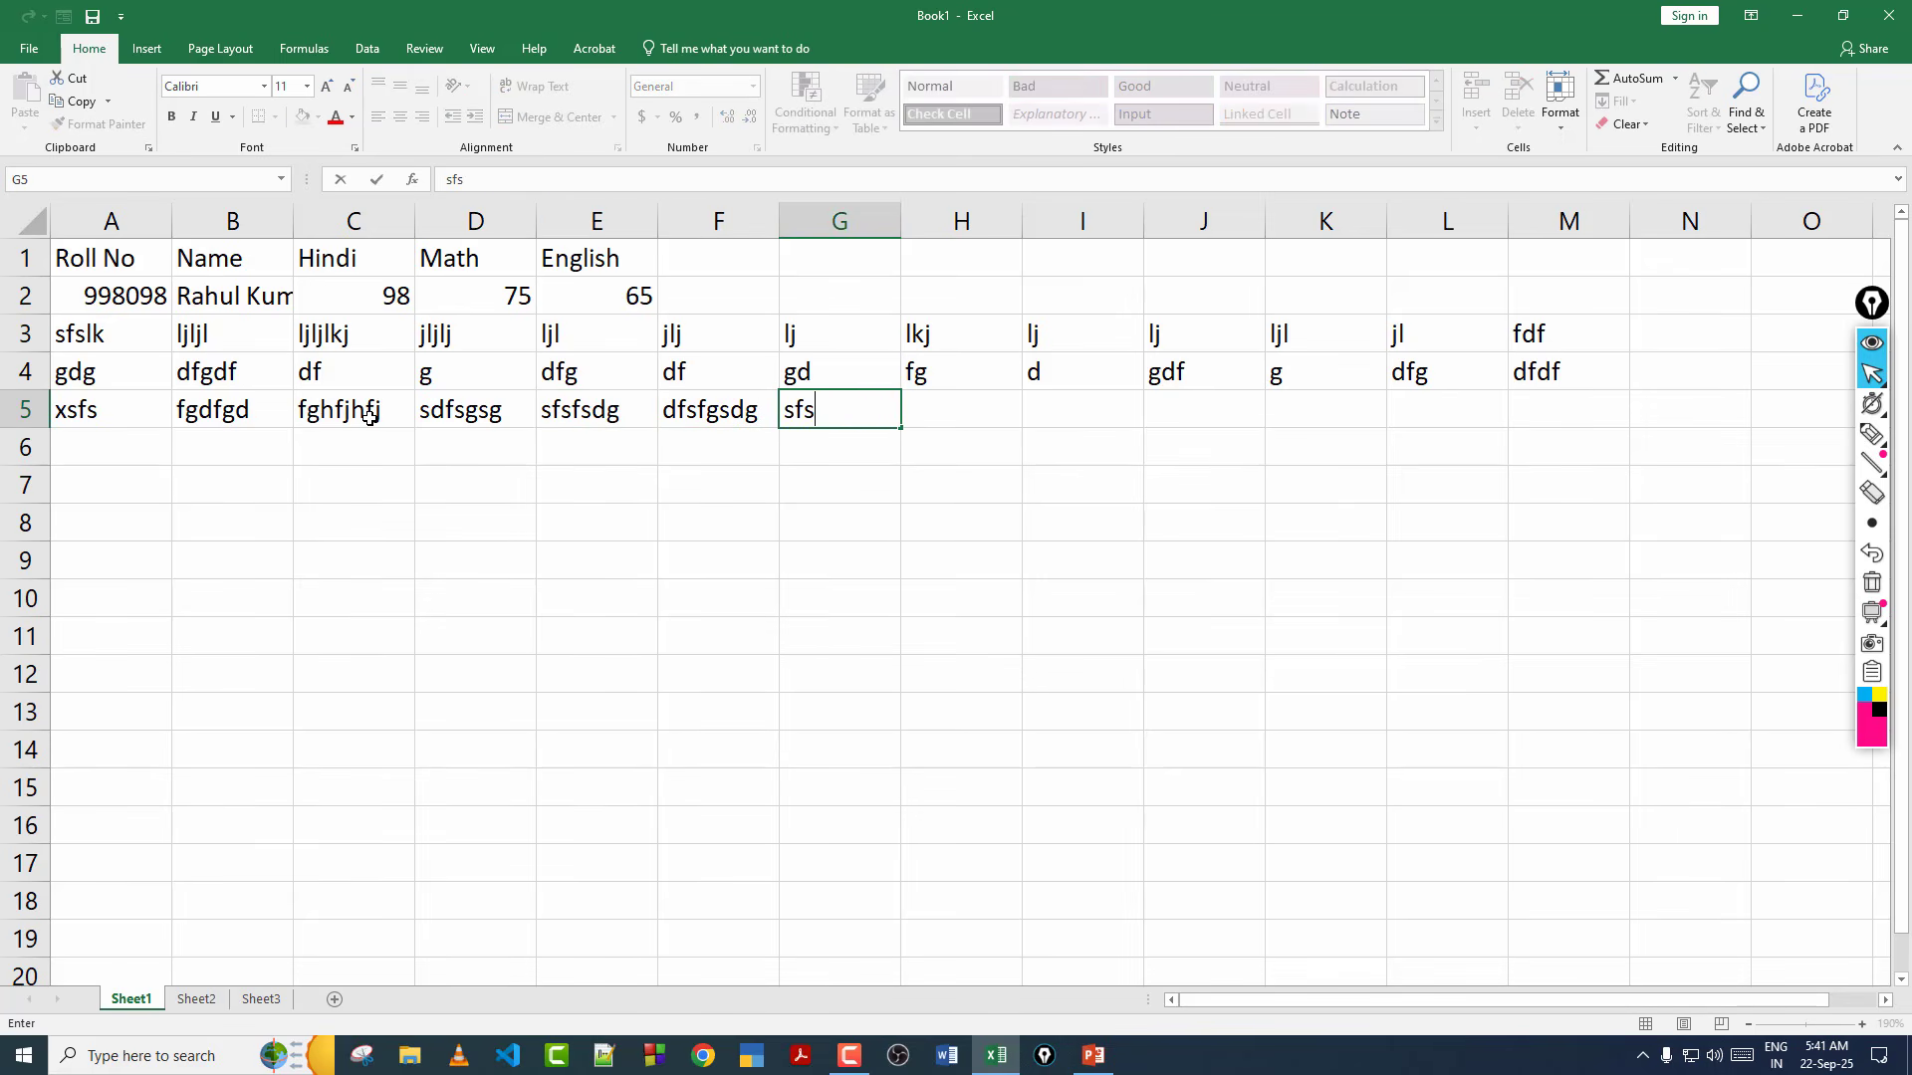
pyautogui.press('Right')
pyautogui.write('dfsfsd')
pyautogui.press('Right')
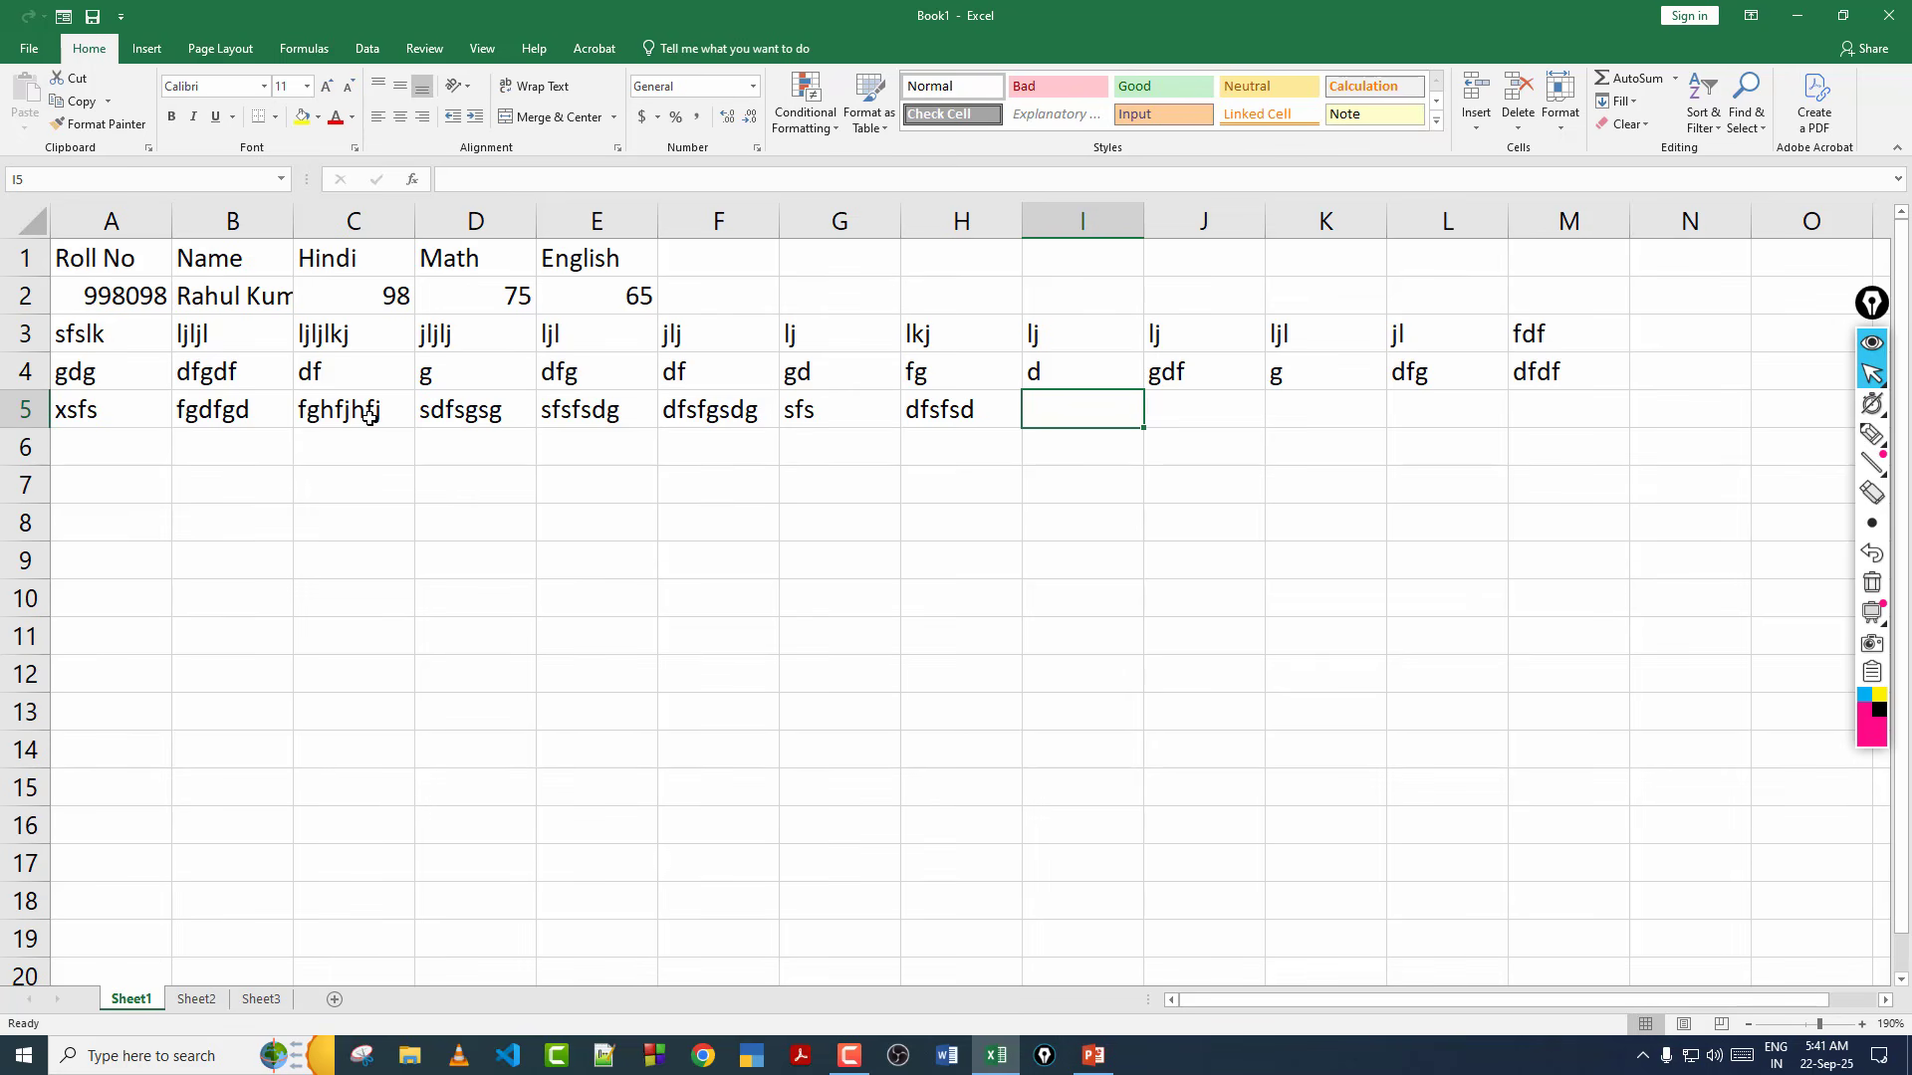
# Enter gdfgdfg, sfgsdg, fsfs, sfsd and sdfsd in cells I5:M5 to complete row 5.
pyautogui.write('gdfgdfg')
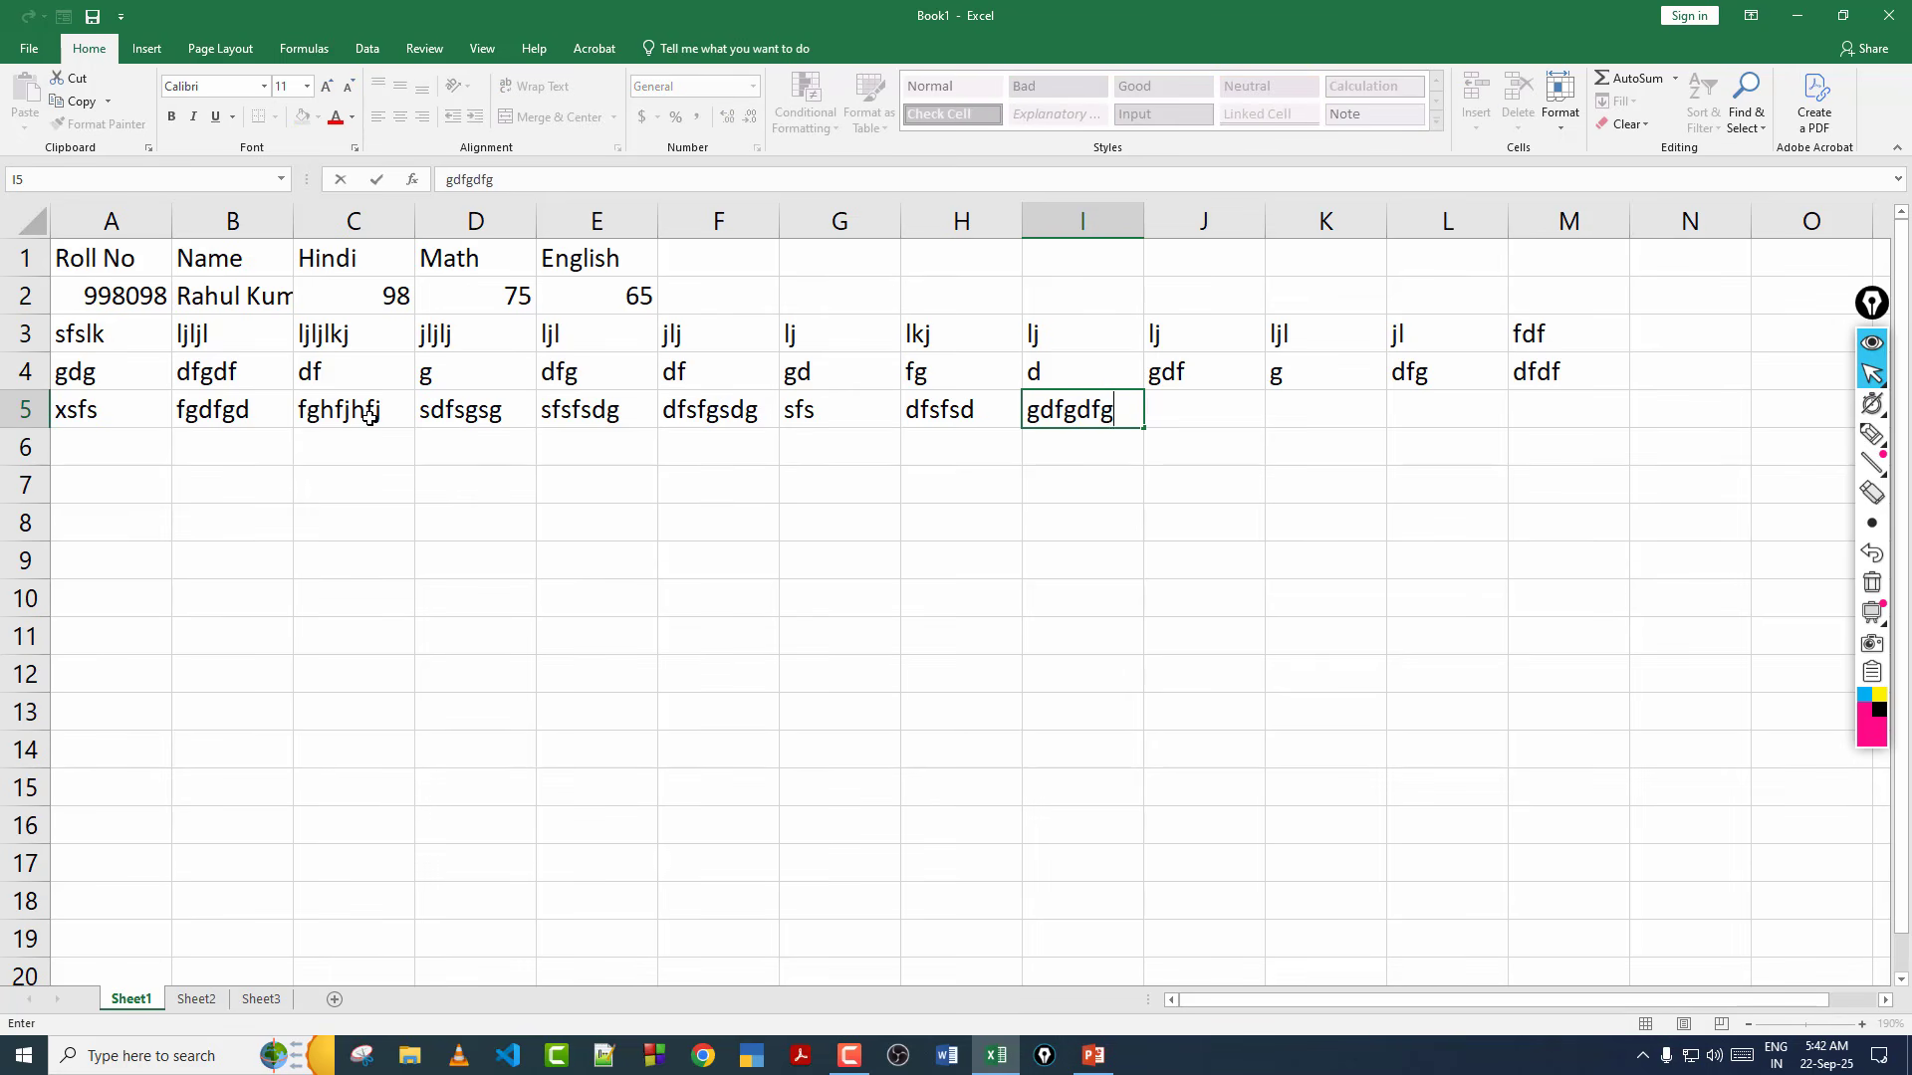
pyautogui.press('Right')
pyautogui.write('sfgsdg')
pyautogui.press('Right')
pyautogui.write('fsfs')
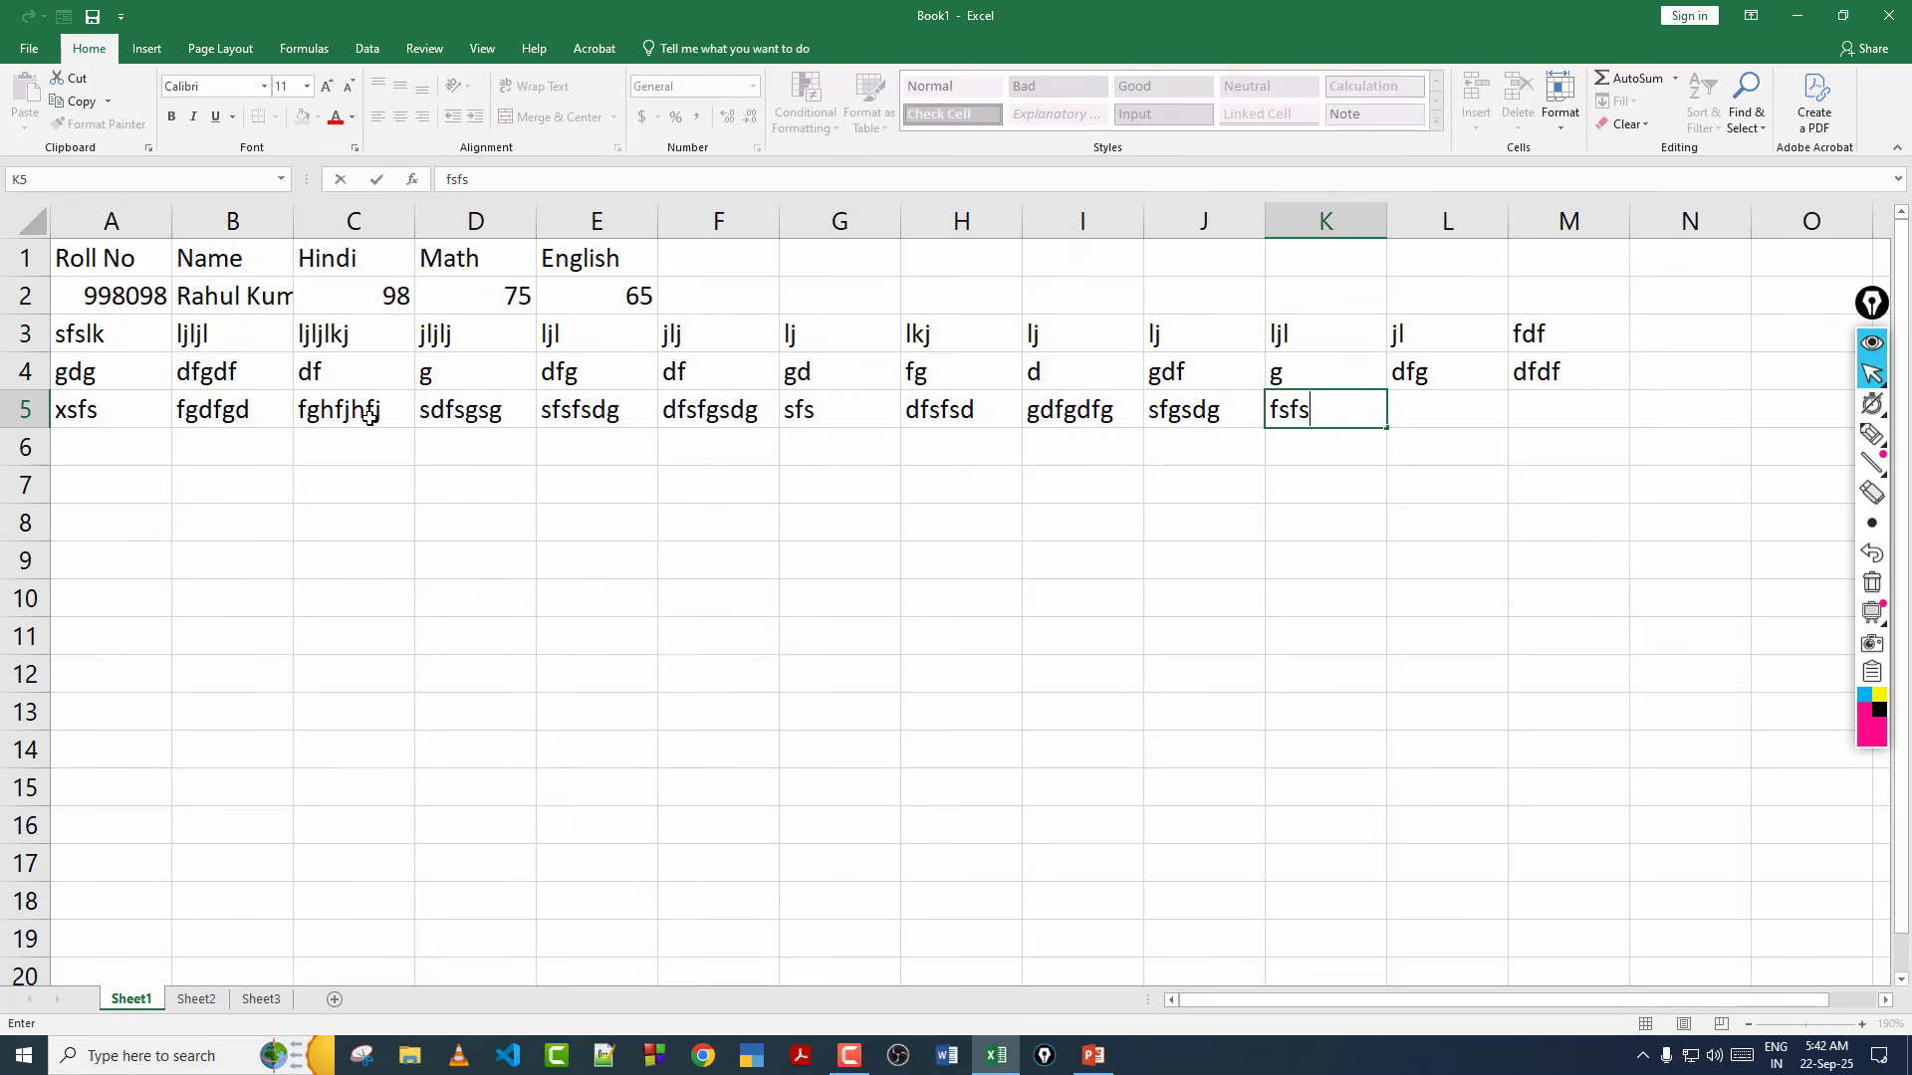
pyautogui.press('Right')
pyautogui.write('sfsd')
pyautogui.press('Right')
pyautogui.write('sdfsd')
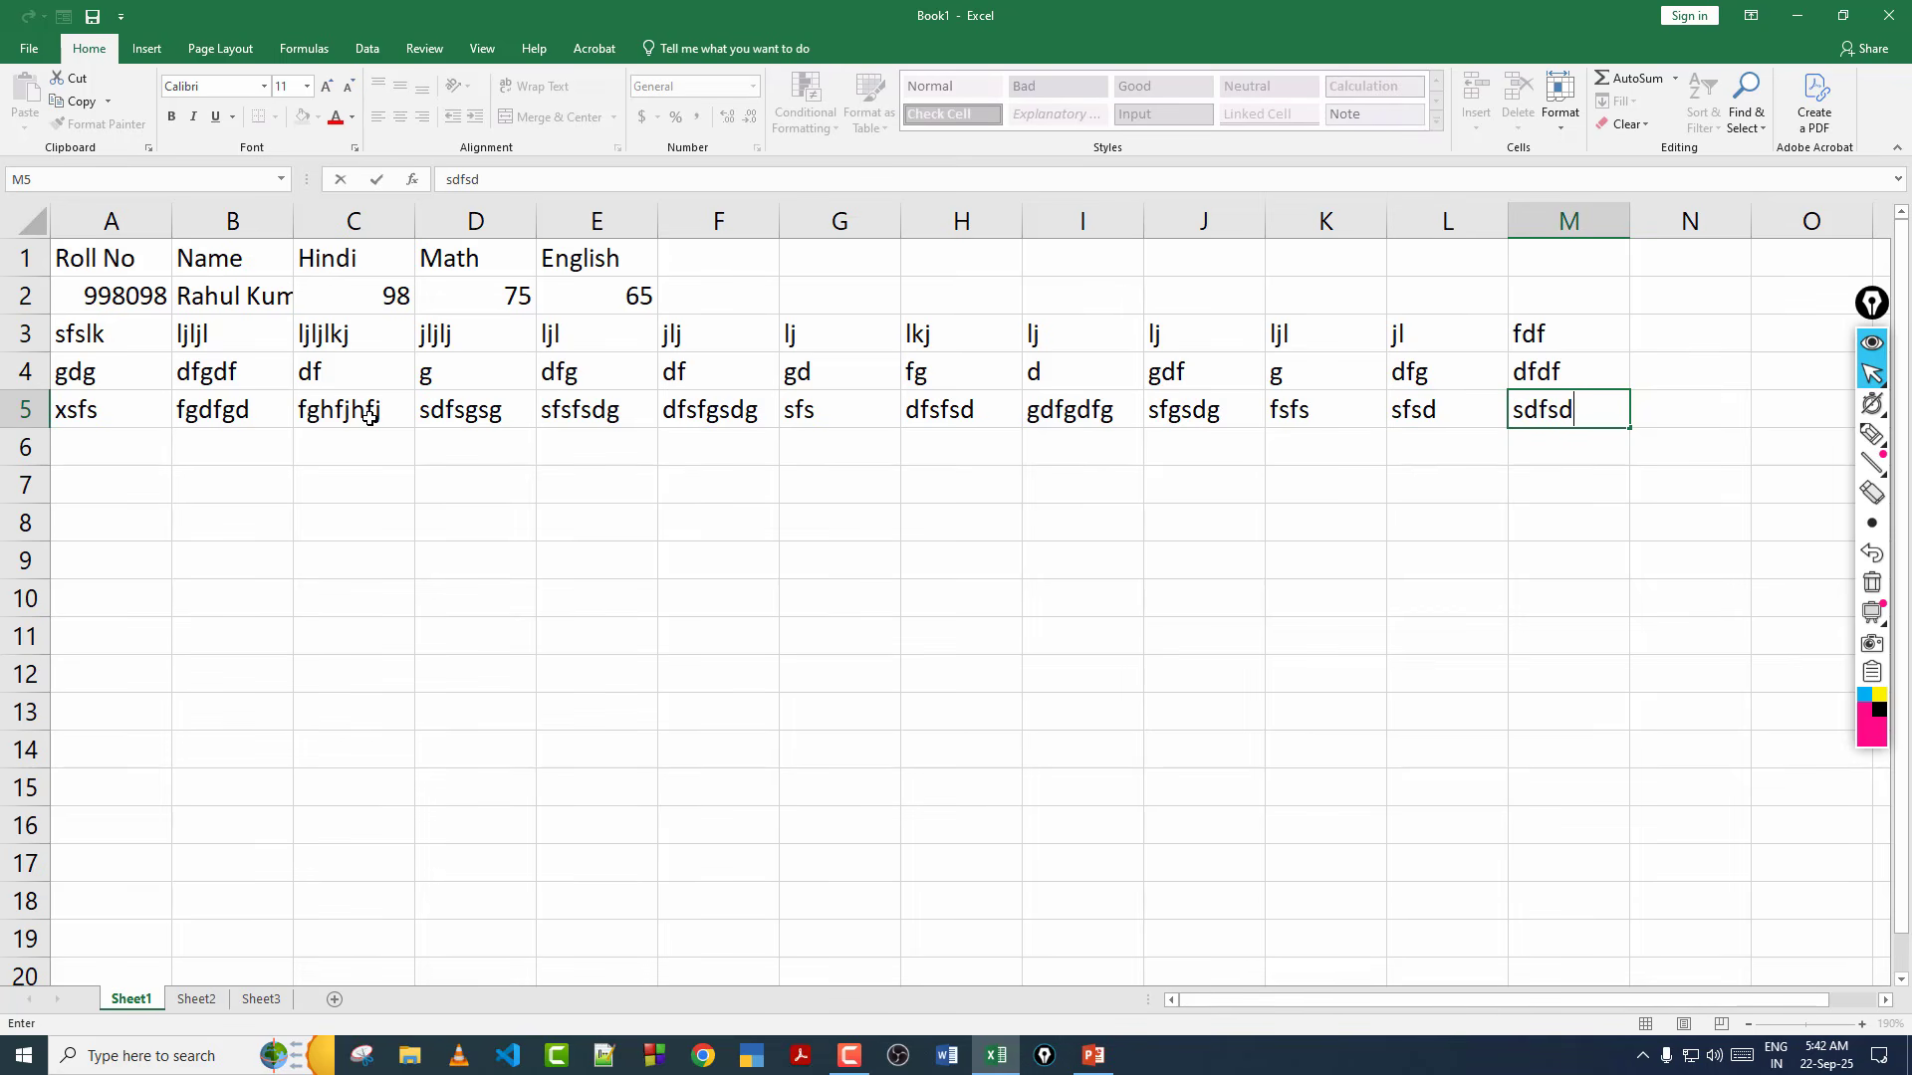
pyautogui.press('Return')
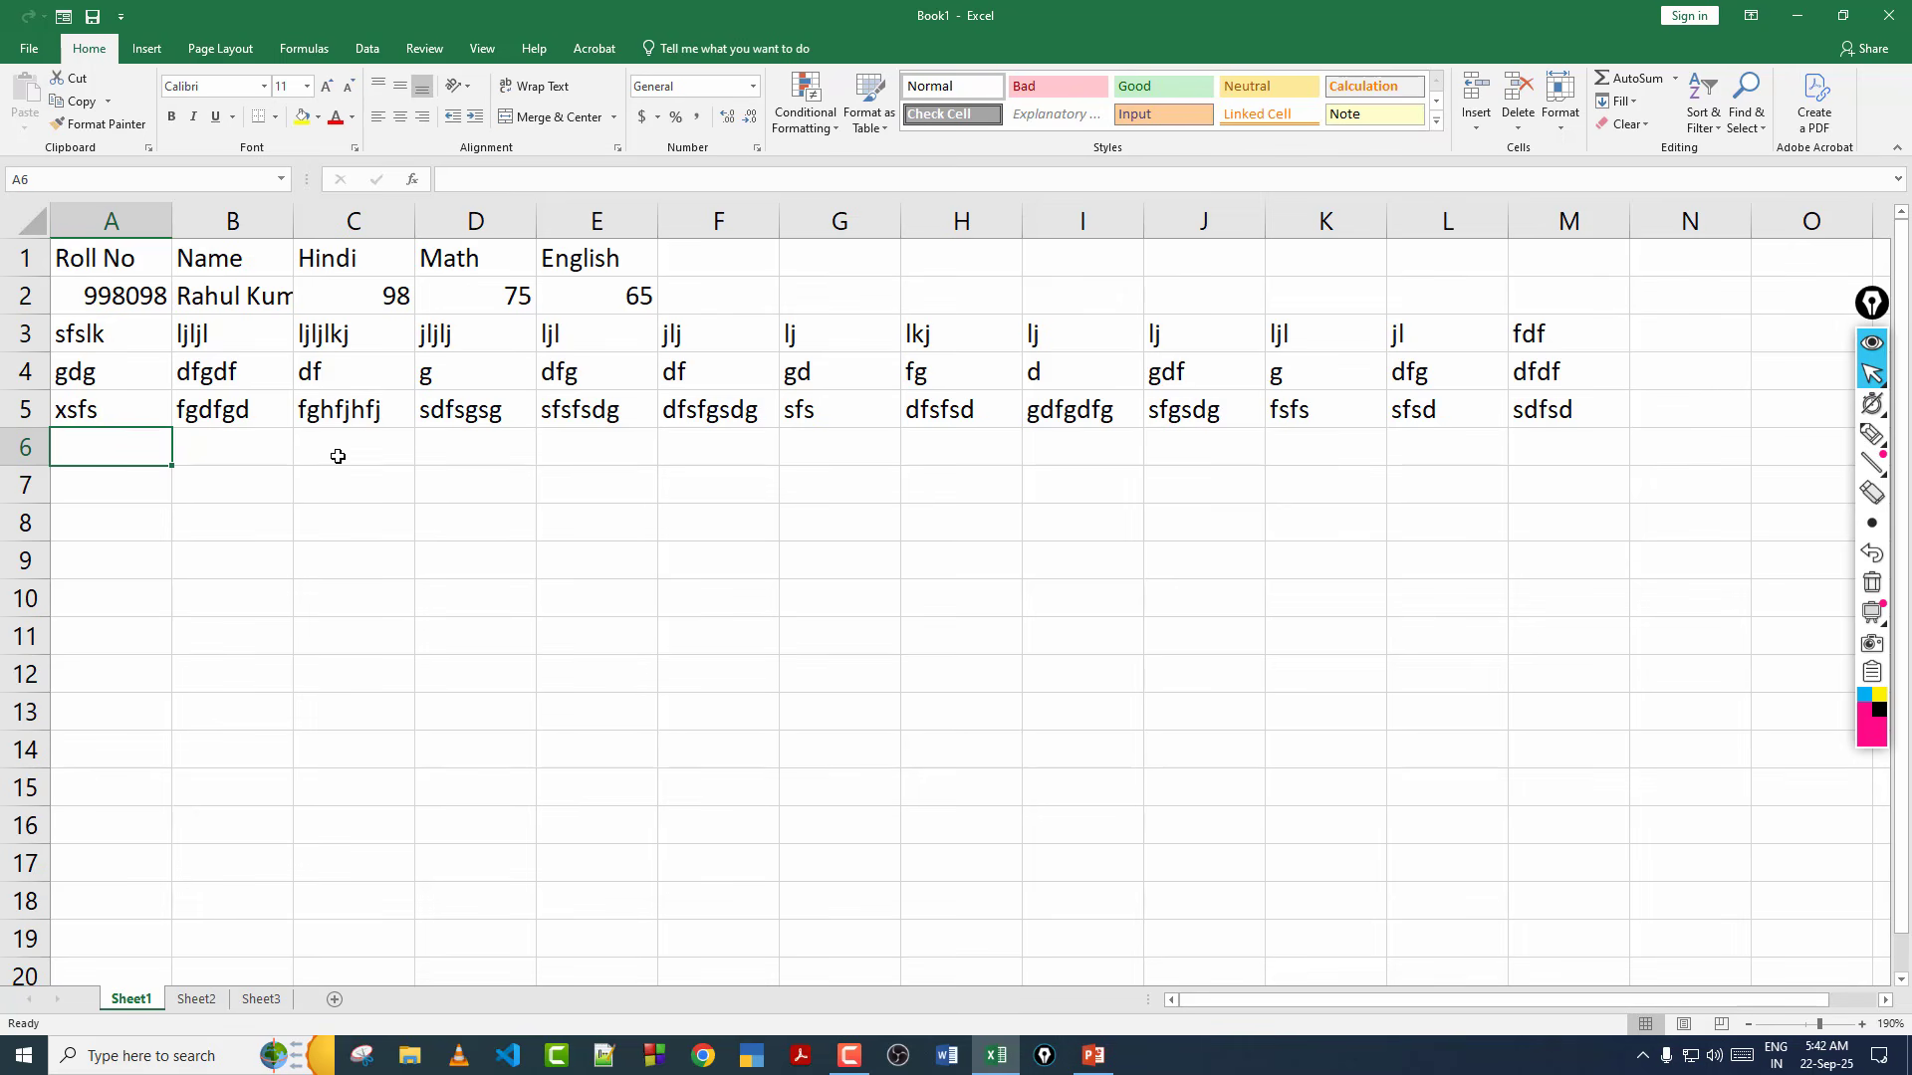
# Clear all the placeholder text from rows 3 to 5, columns A to M.
pyautogui.click(195, 487)
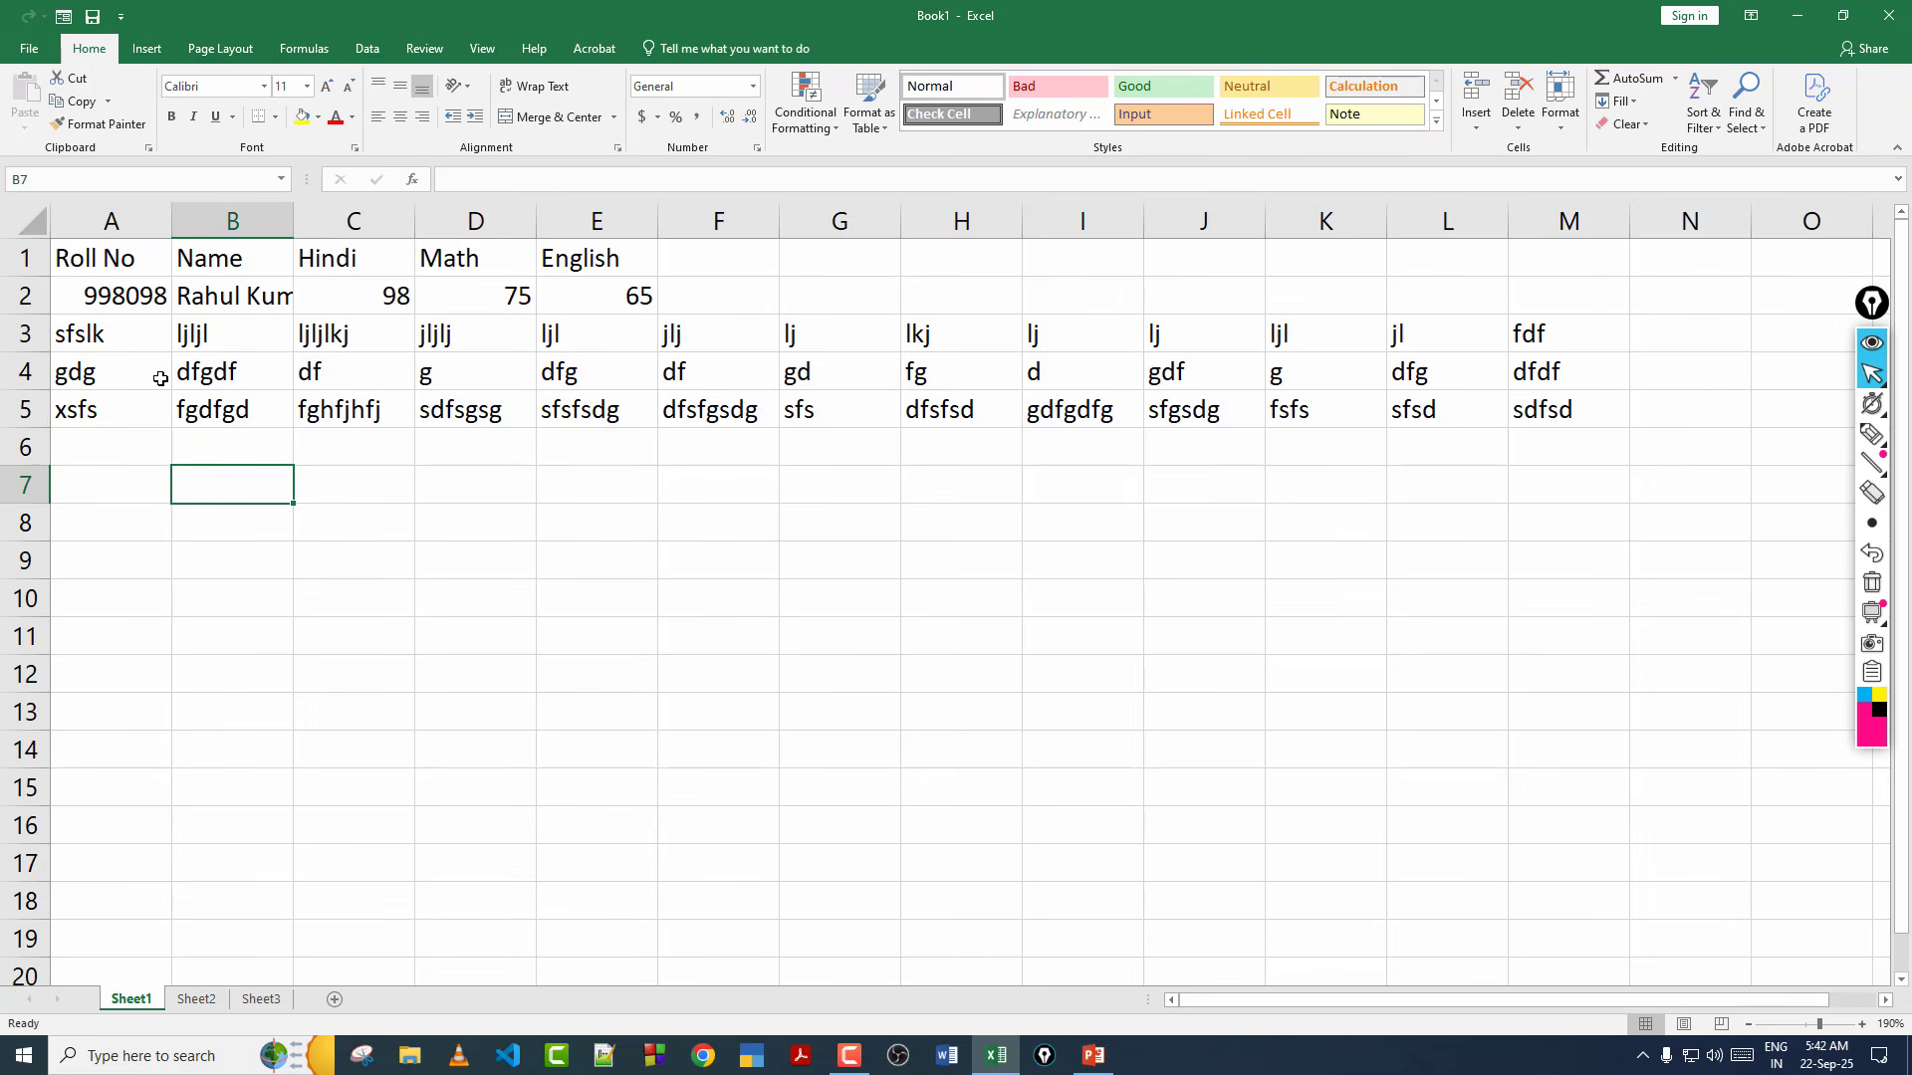
pyautogui.moveTo(82, 348); pyautogui.dragTo(1634, 462)
pyautogui.press('Delete')
pyautogui.click(1070, 564)
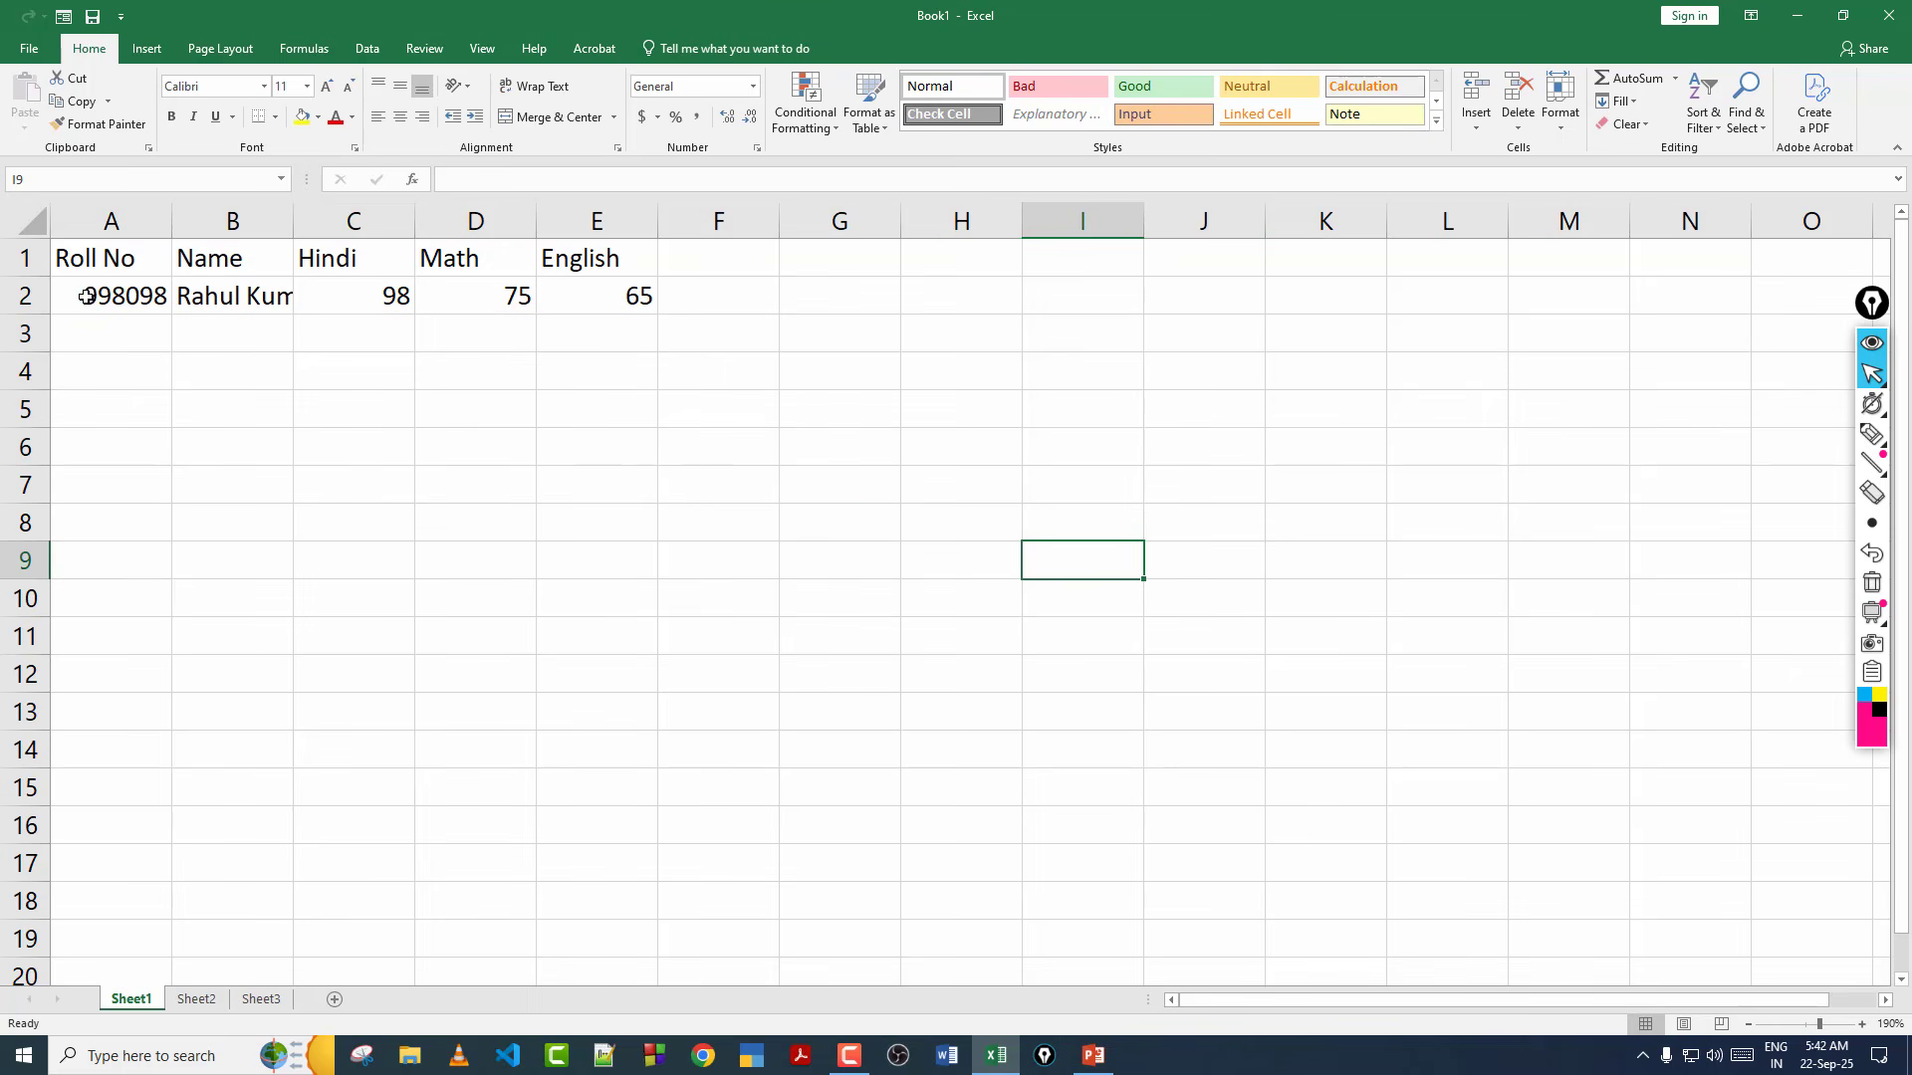
# Fill the roll number in A2 down to A8 as a consecutive series using the Fill Series option.
pyautogui.click(86, 335)
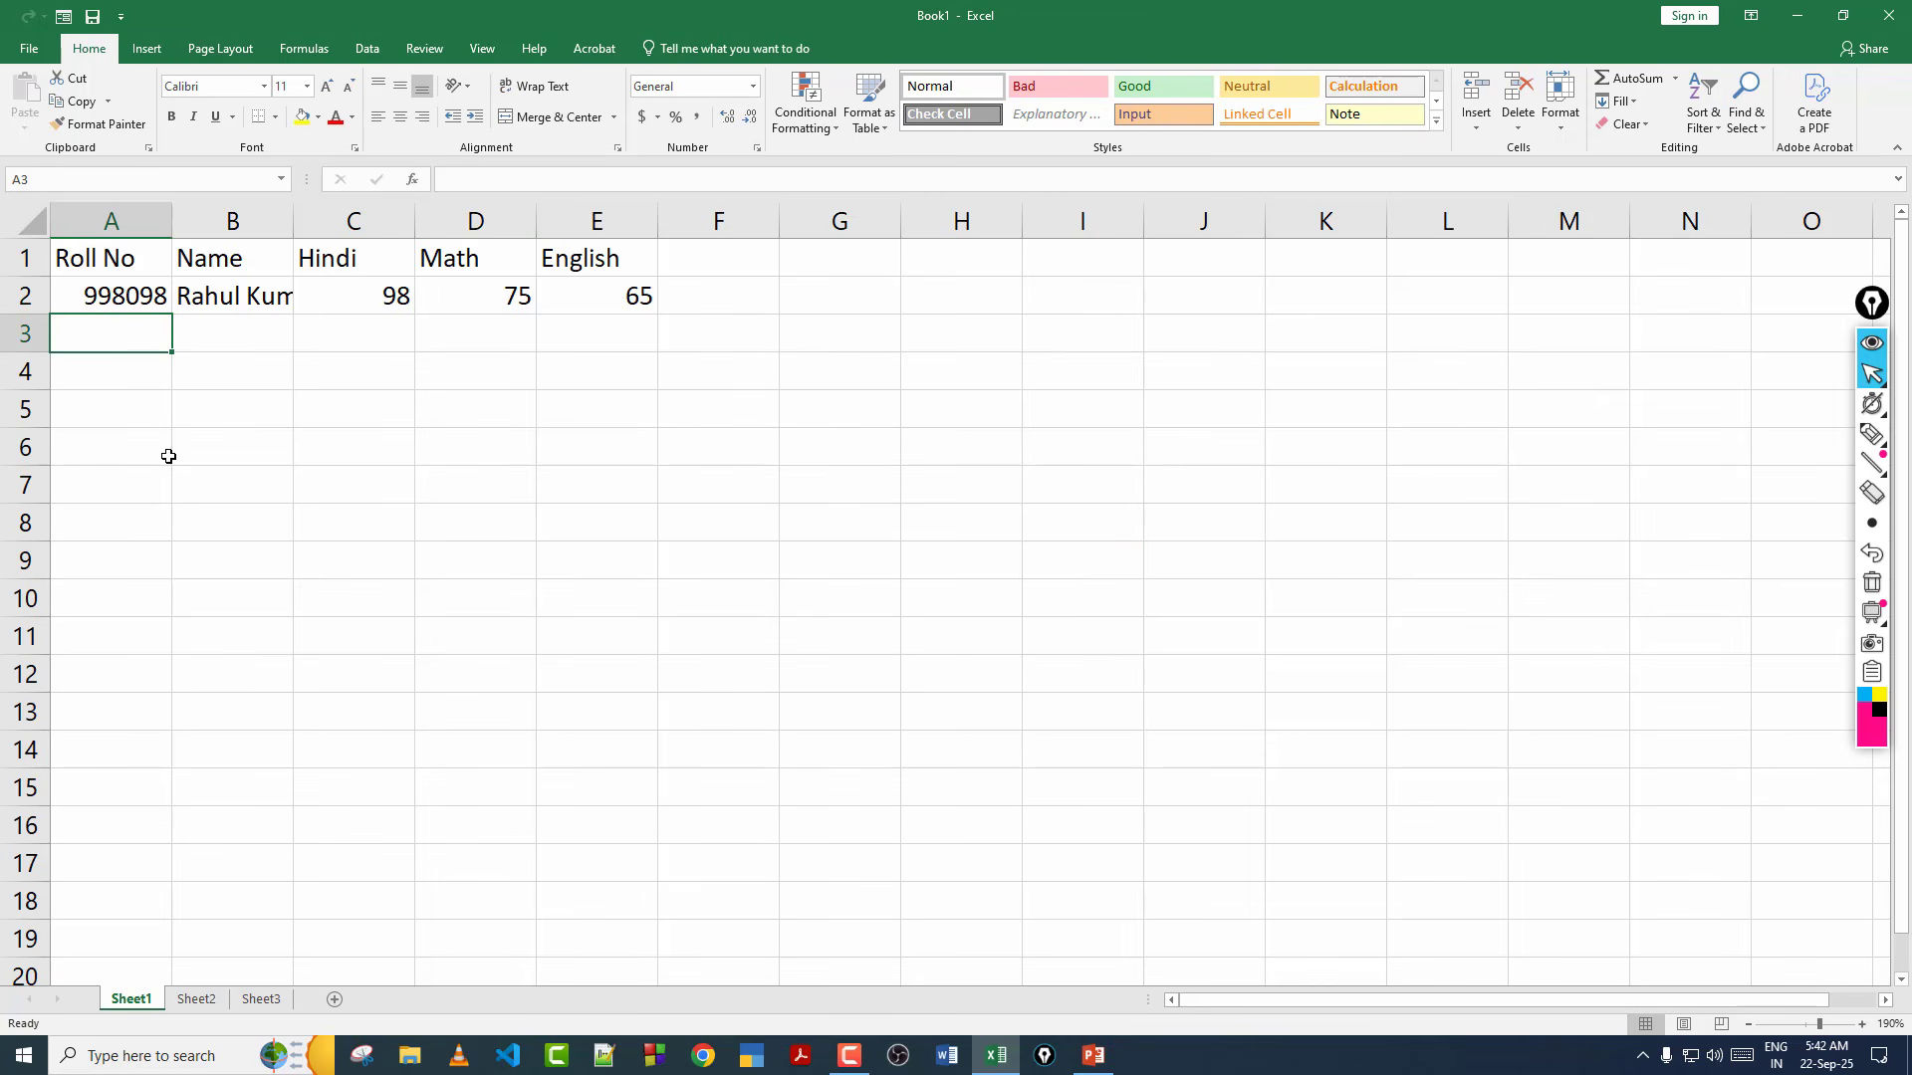
pyautogui.click(148, 296)
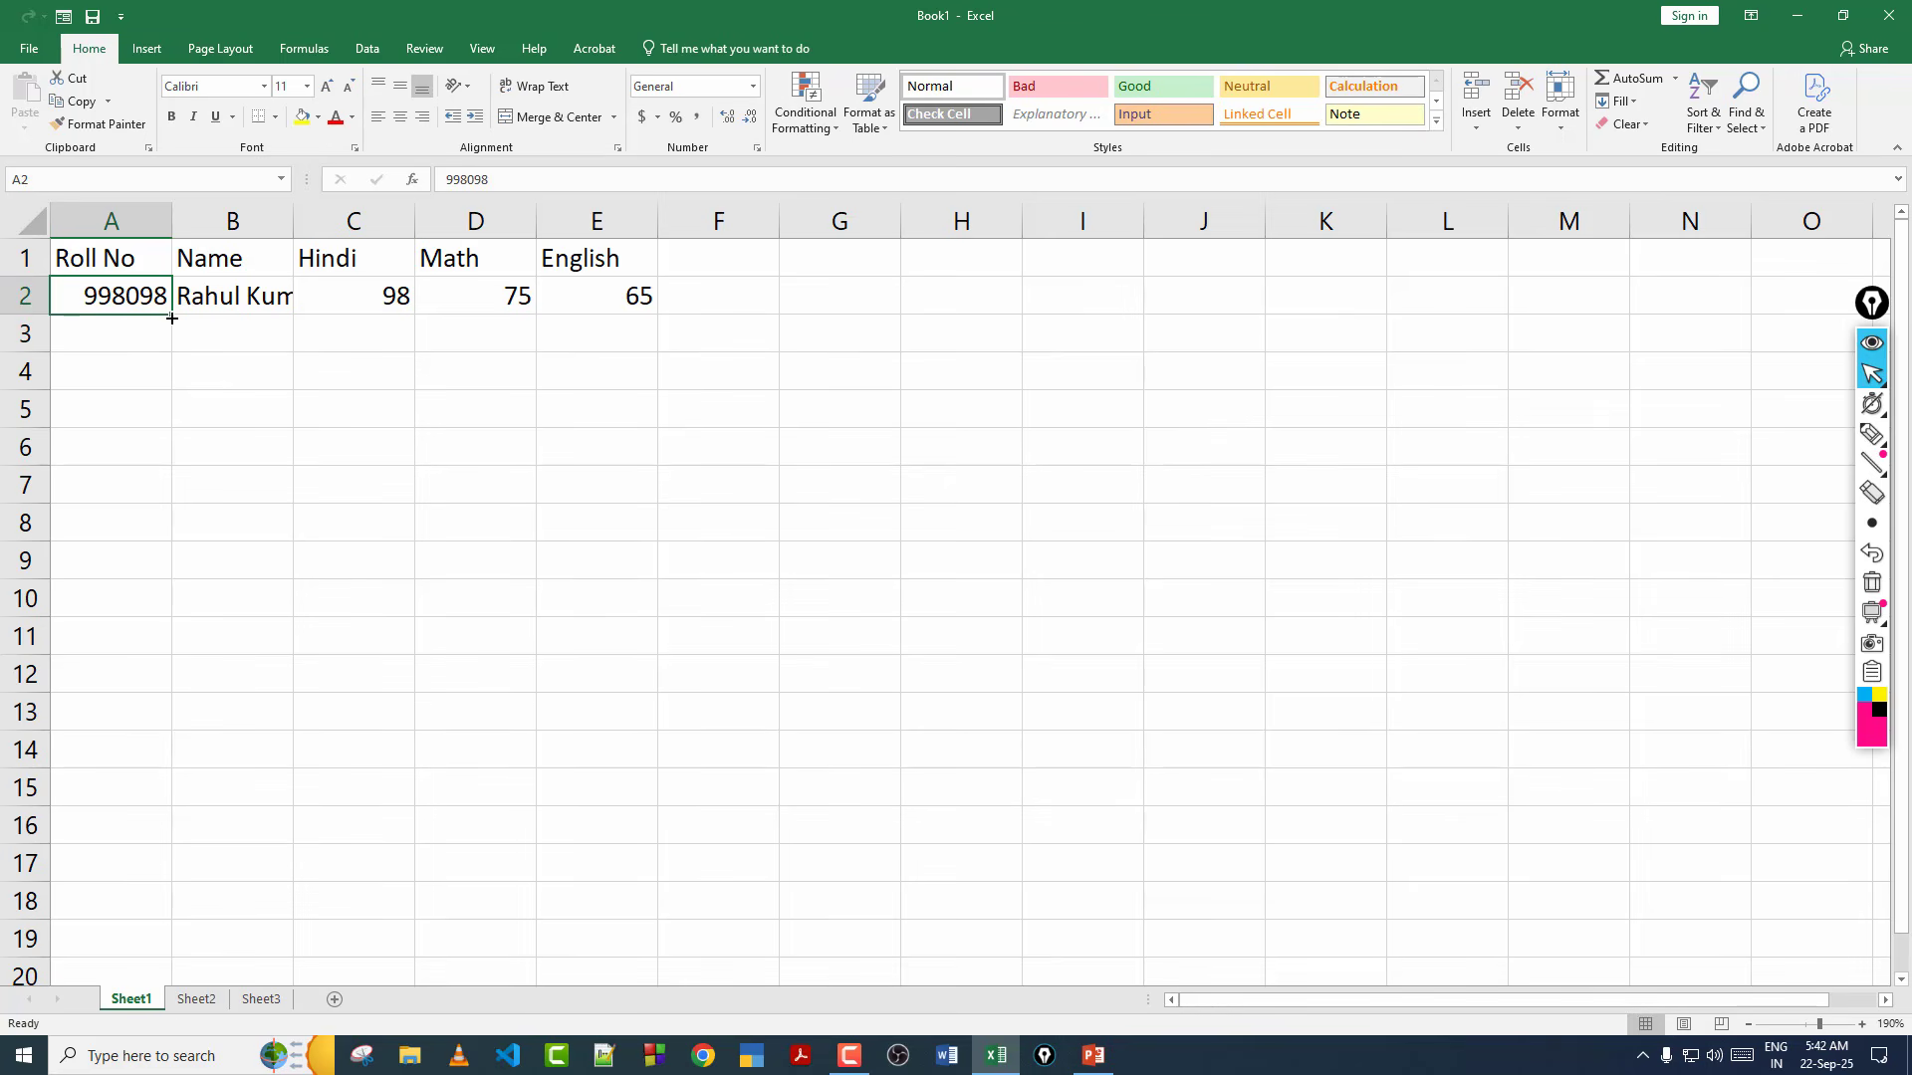
pyautogui.moveTo(172, 317); pyautogui.dragTo(158, 555)
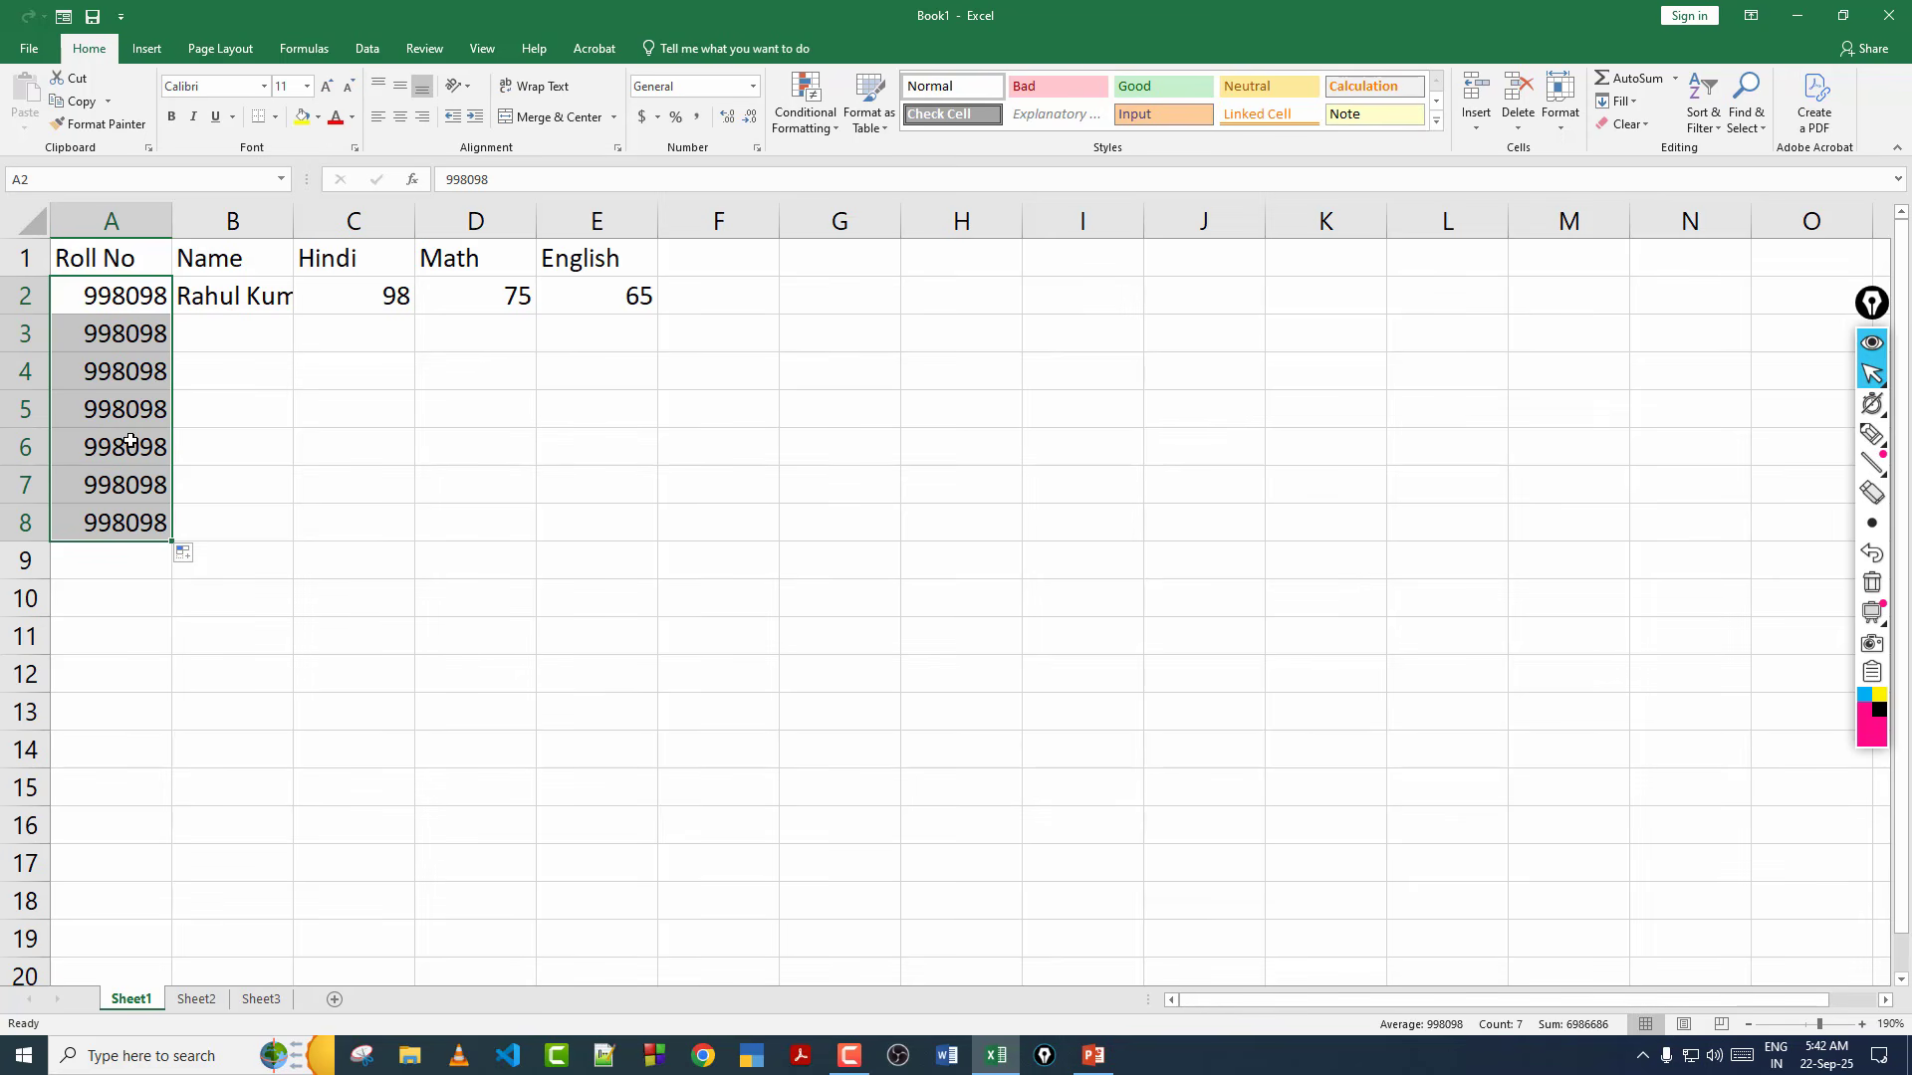
pyautogui.click(185, 554)
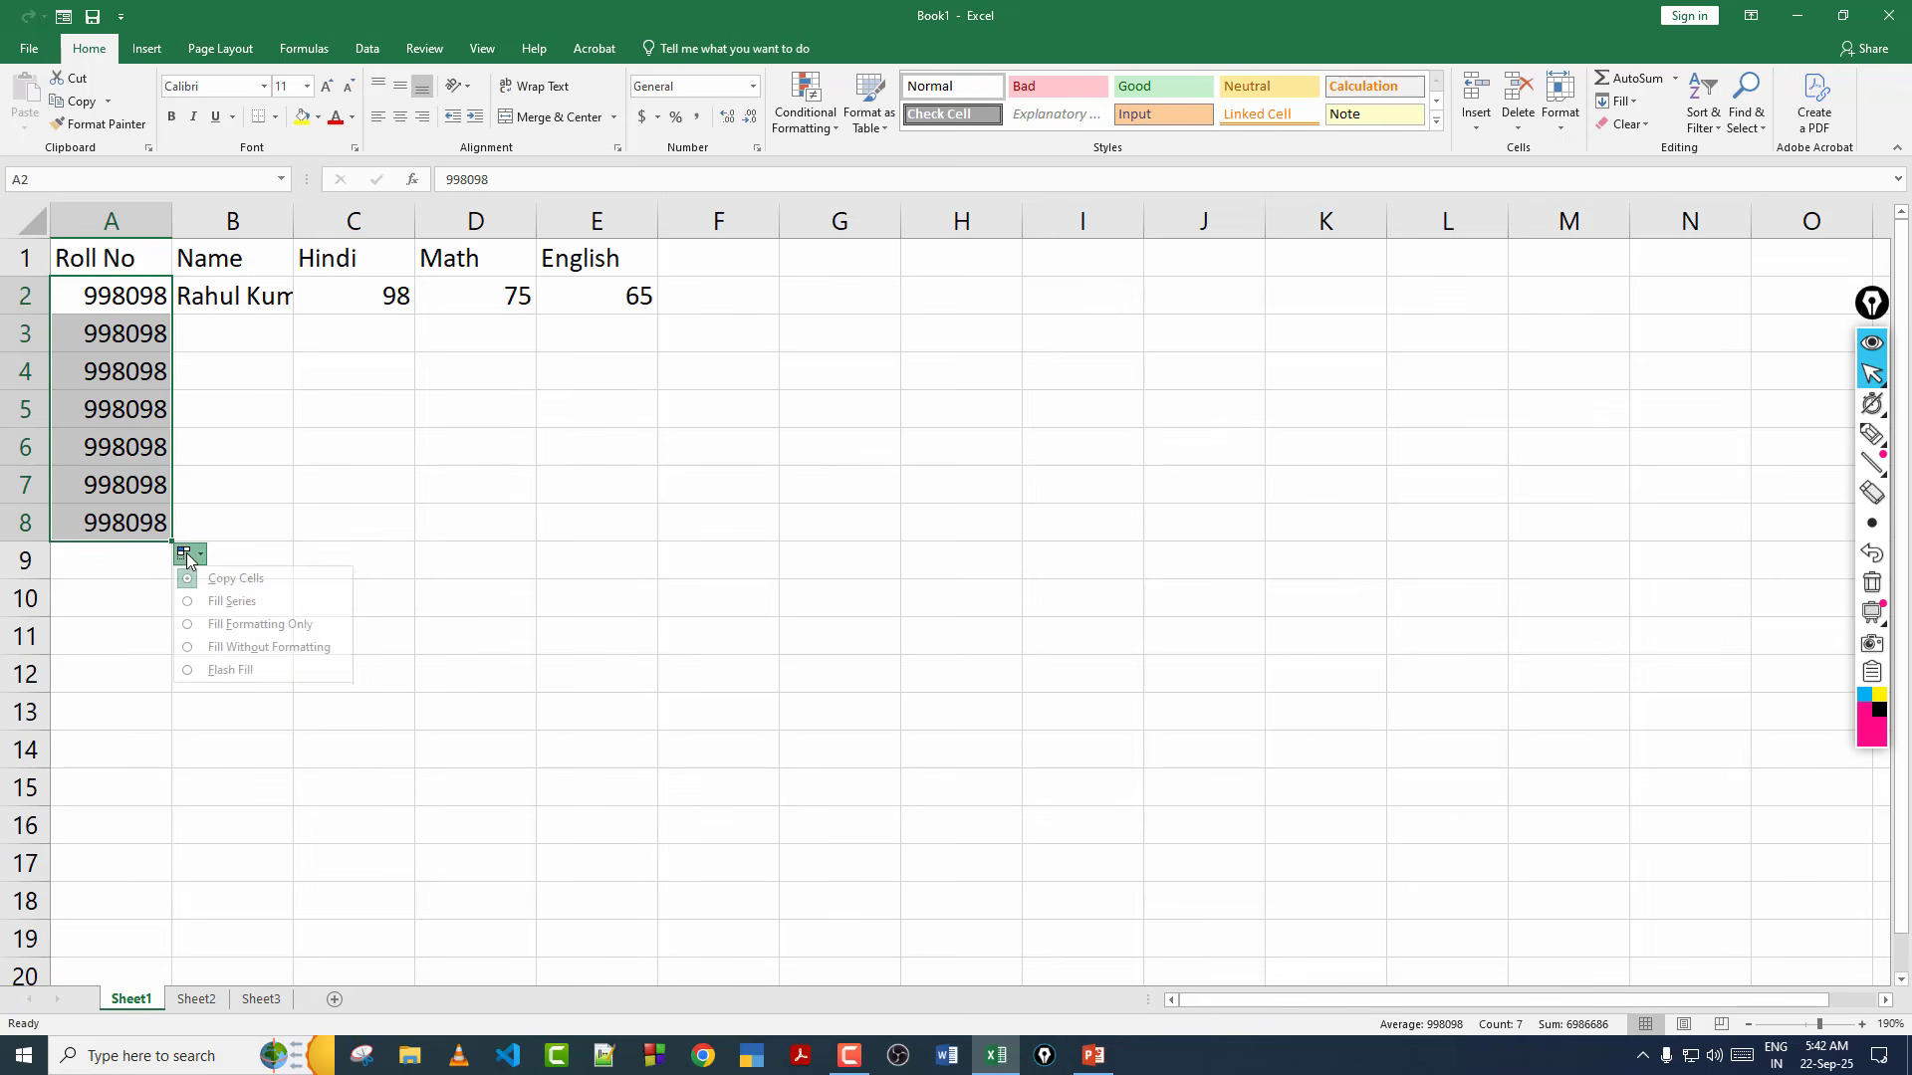
pyautogui.click(227, 600)
pyautogui.click(207, 494)
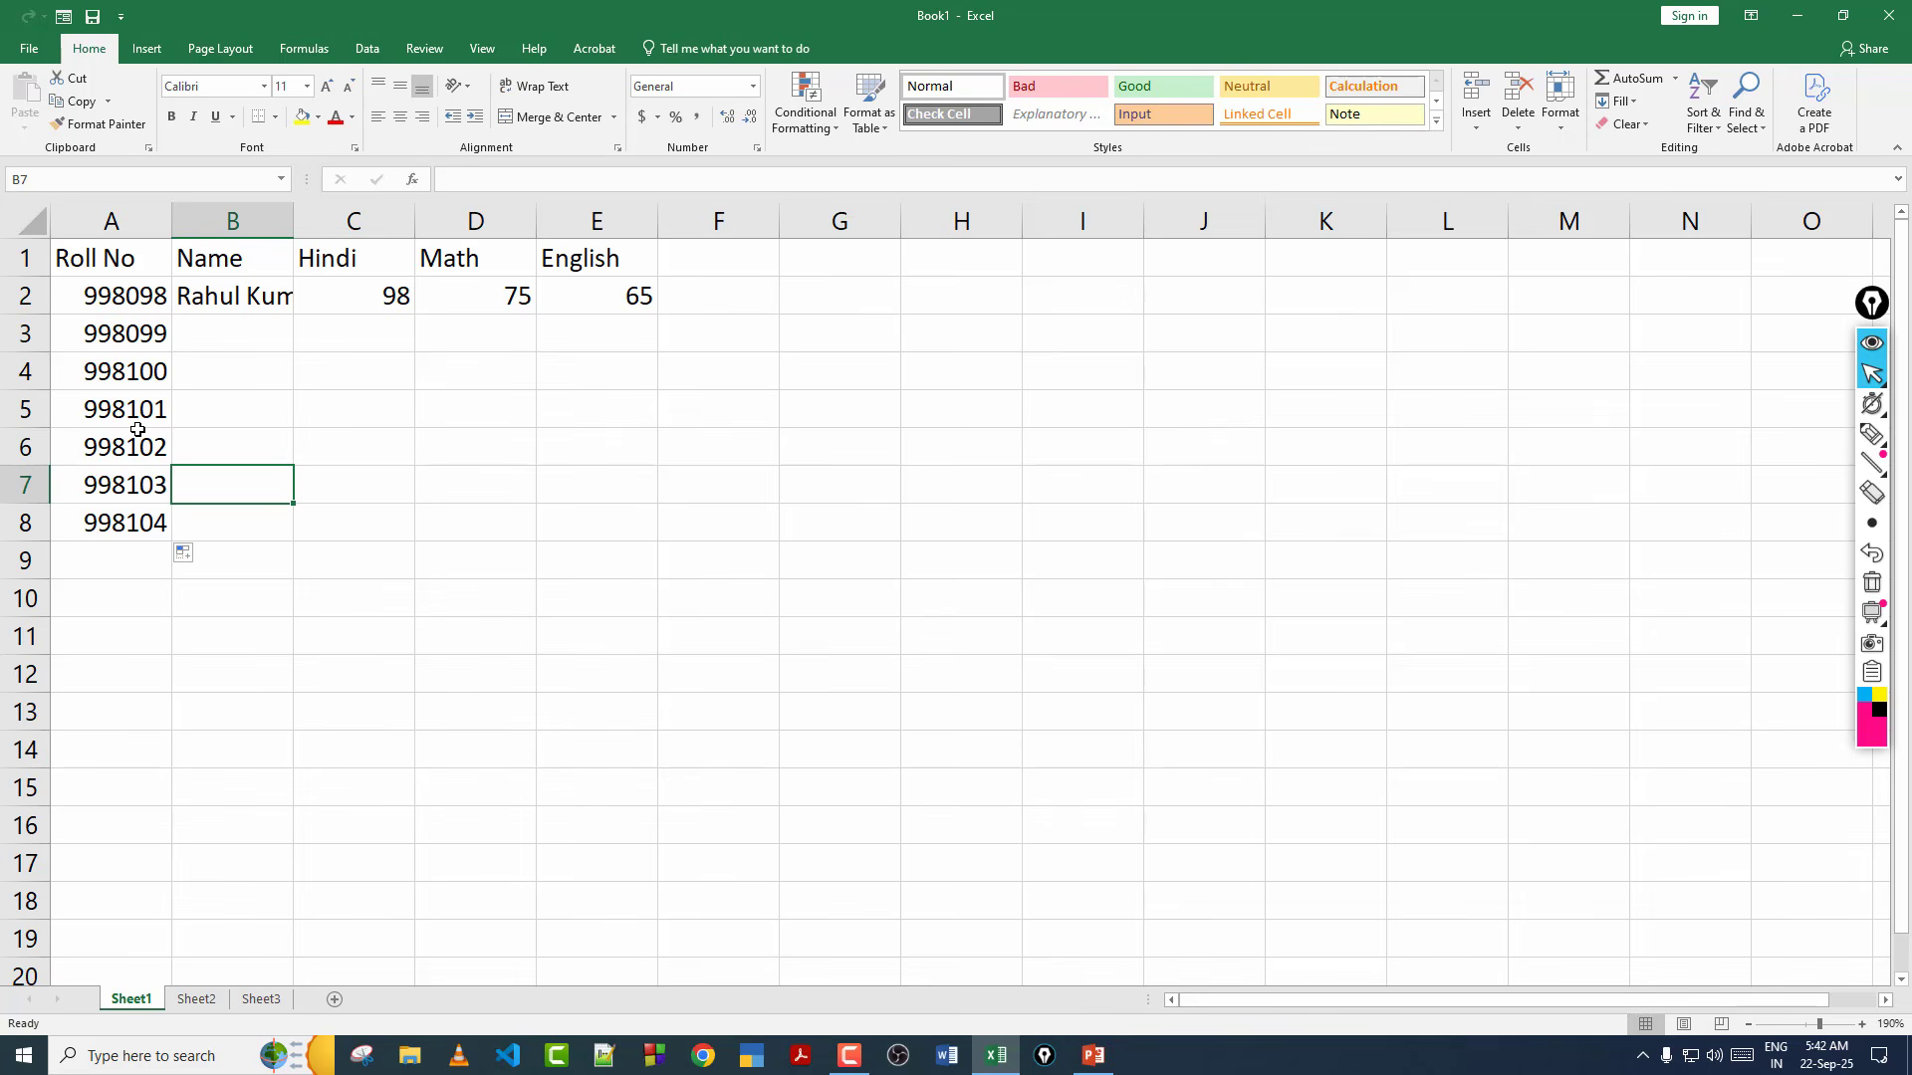
# Enter the second student's name in B3 with the marks 78, 45 and 65 for Hindi, Math and English.
pyautogui.click(219, 340)
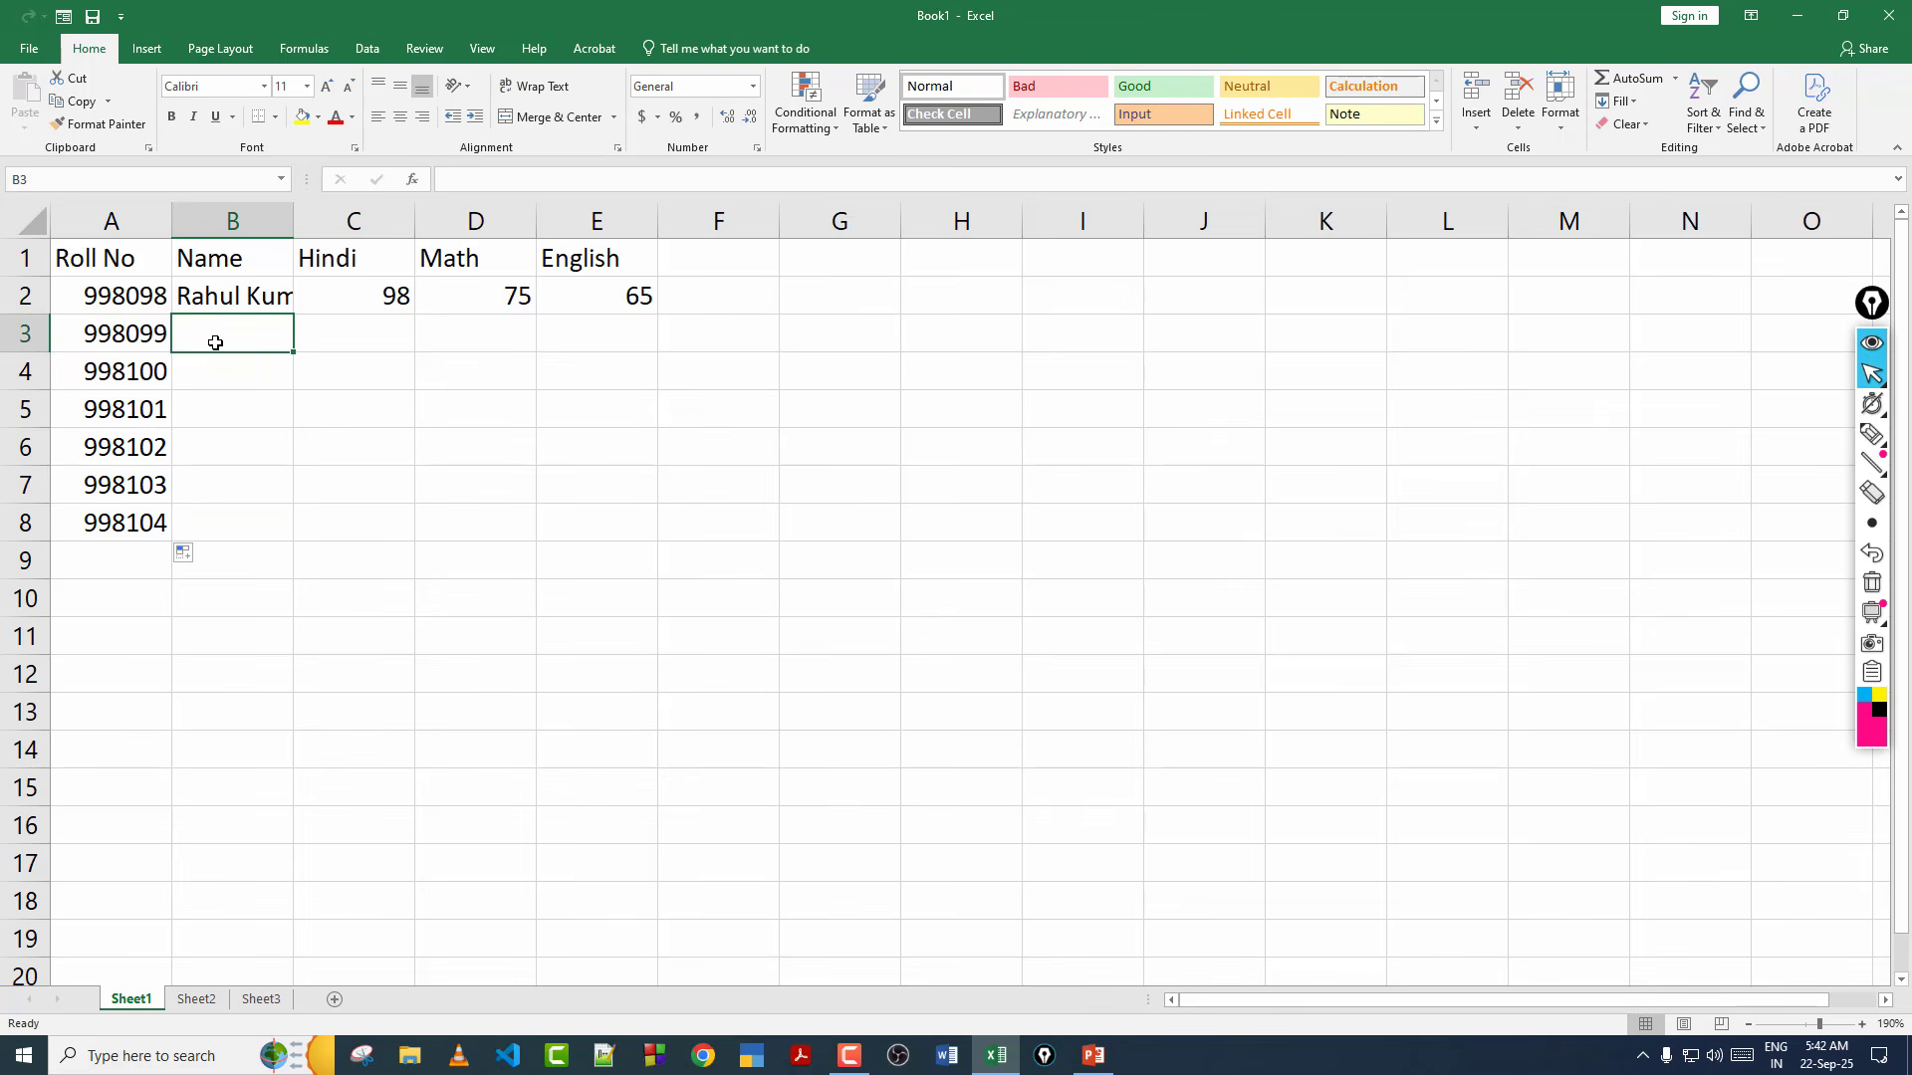
pyautogui.write('Mohn')
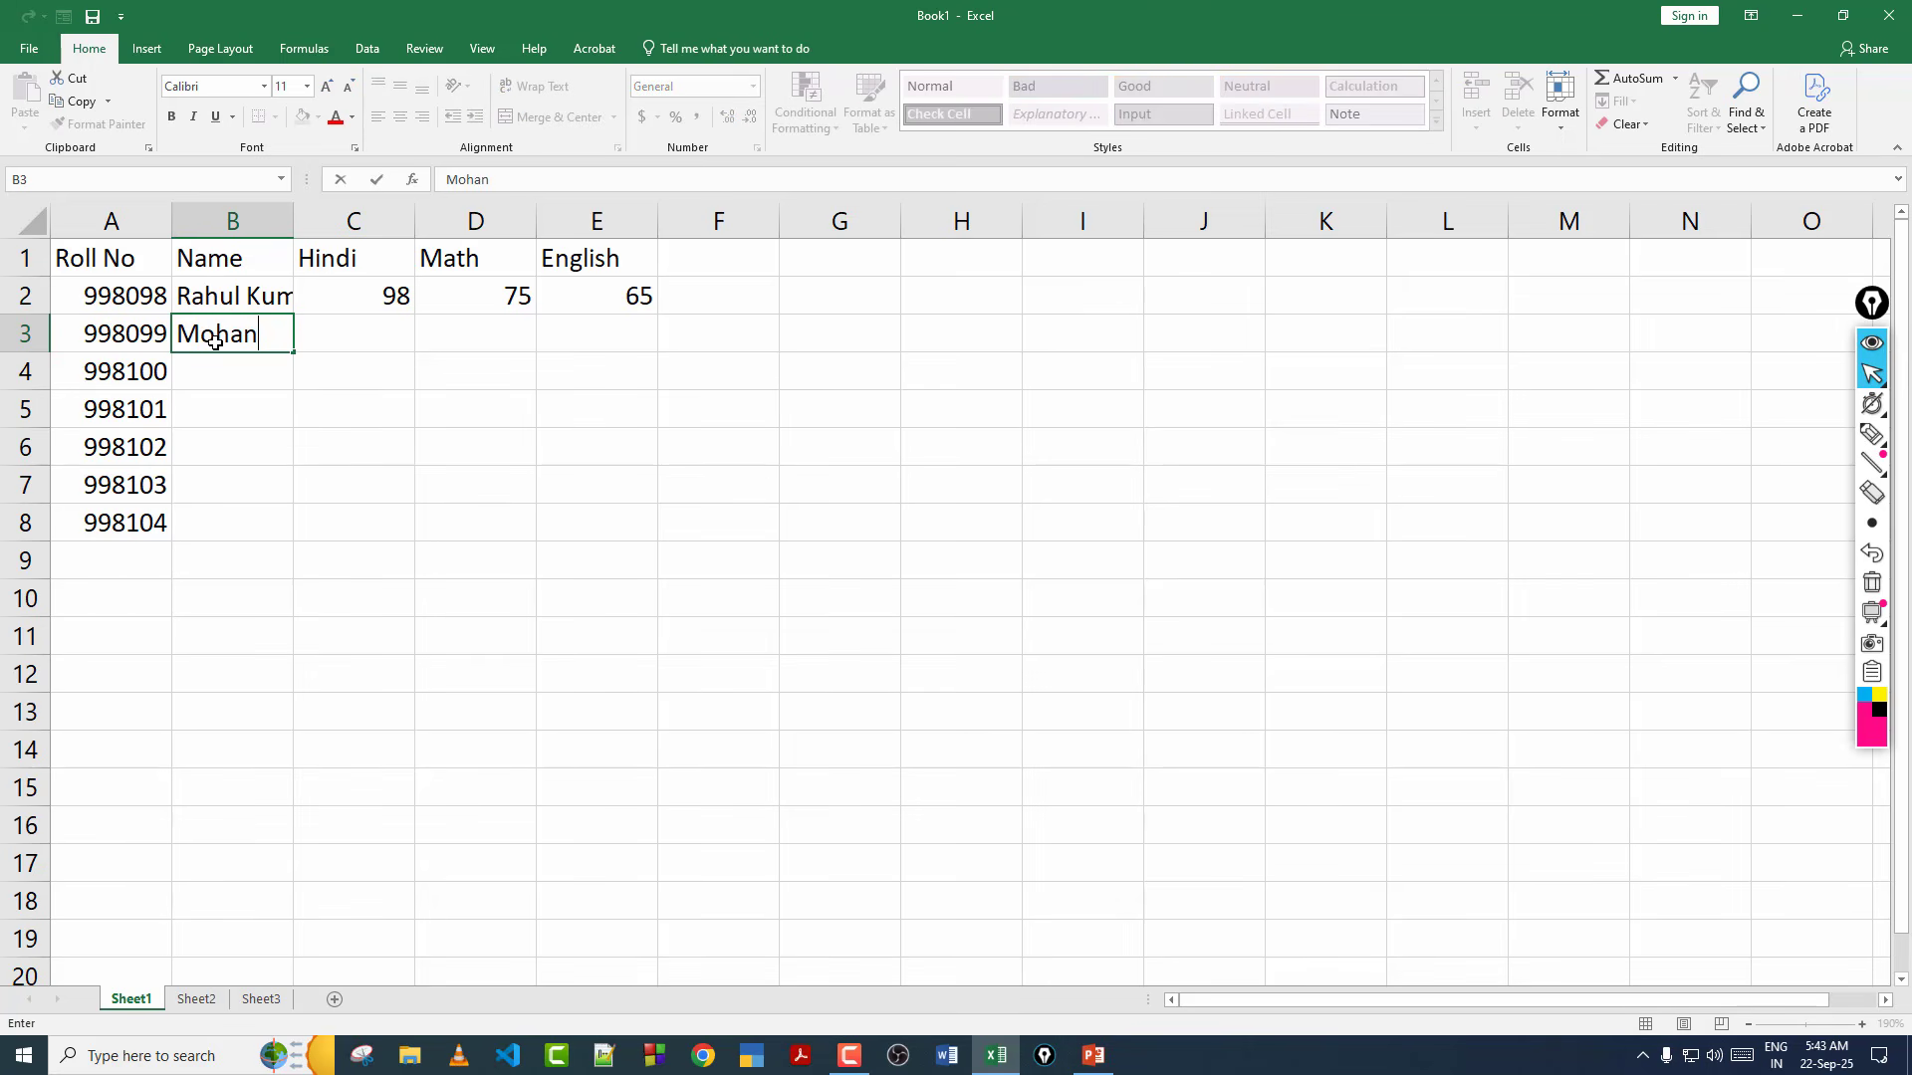
pyautogui.press('Tab')
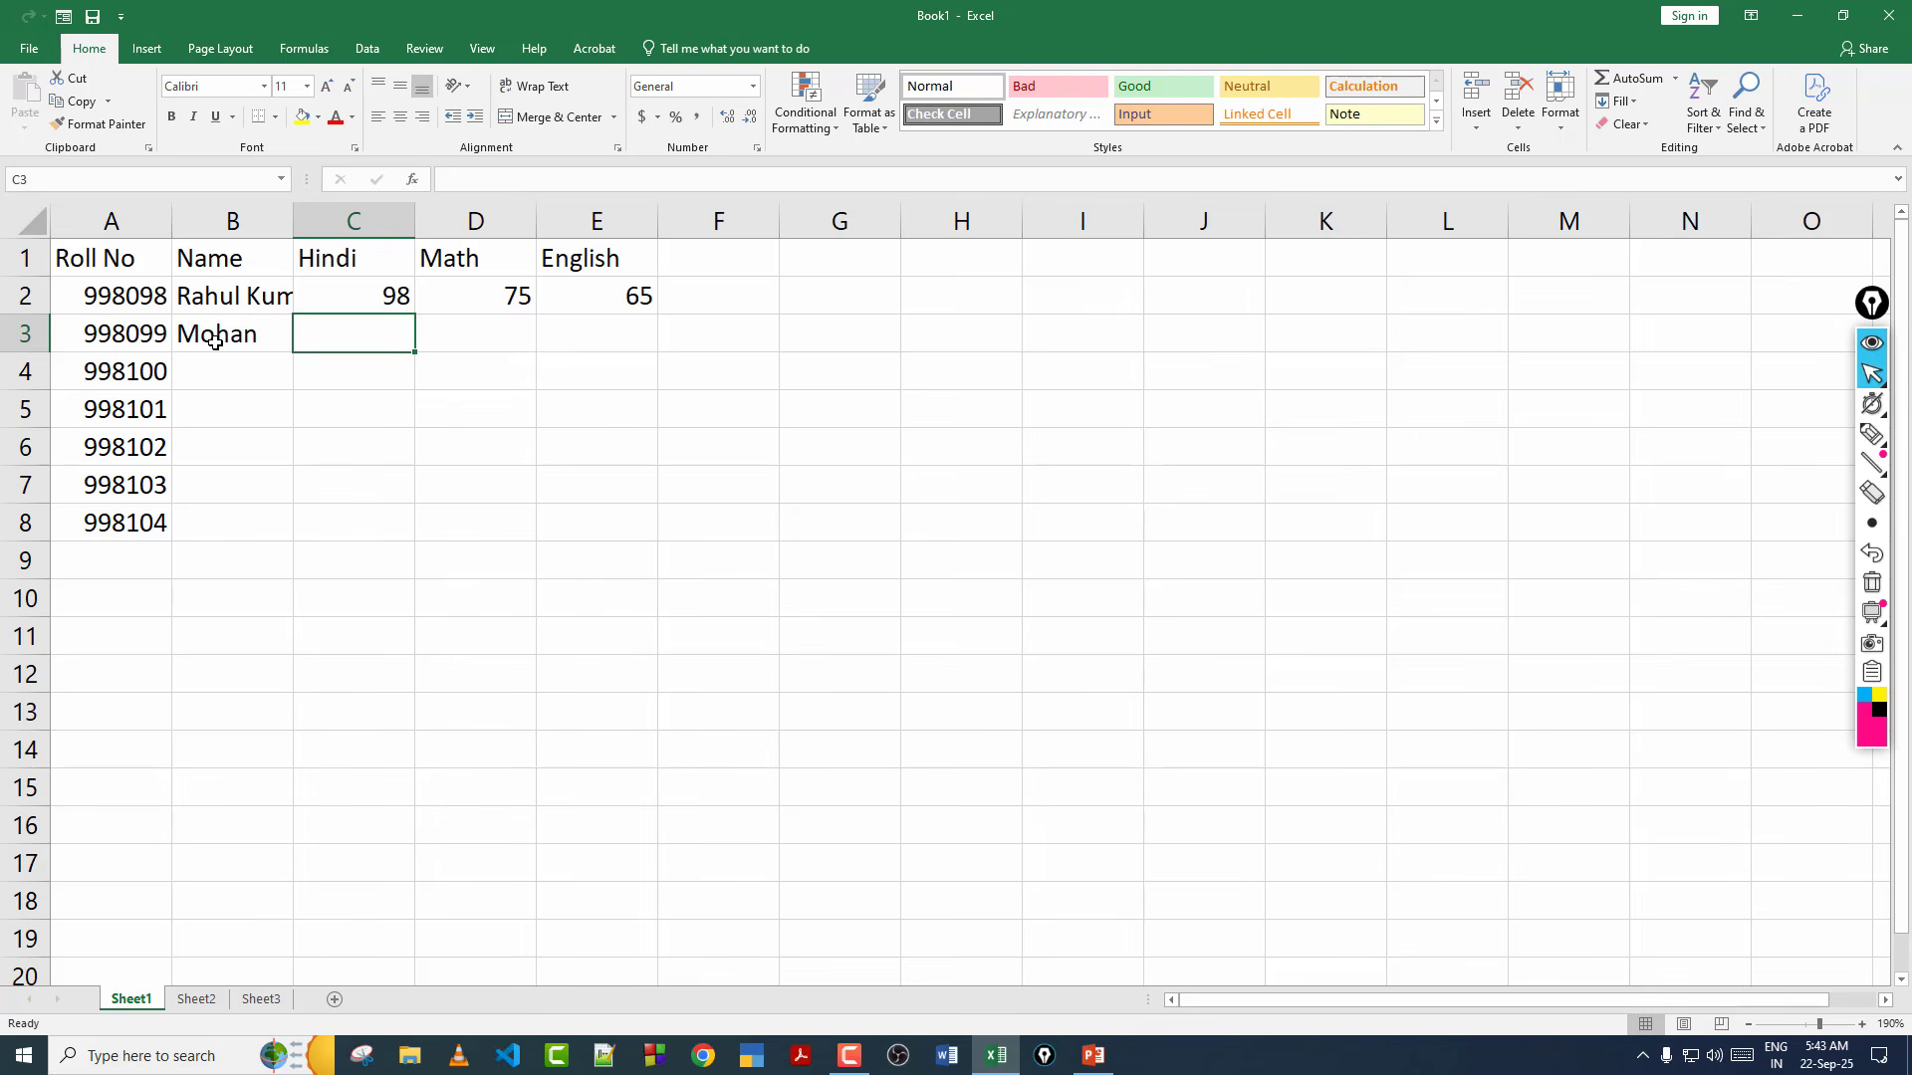
pyautogui.write('78')
pyautogui.press('Tab')
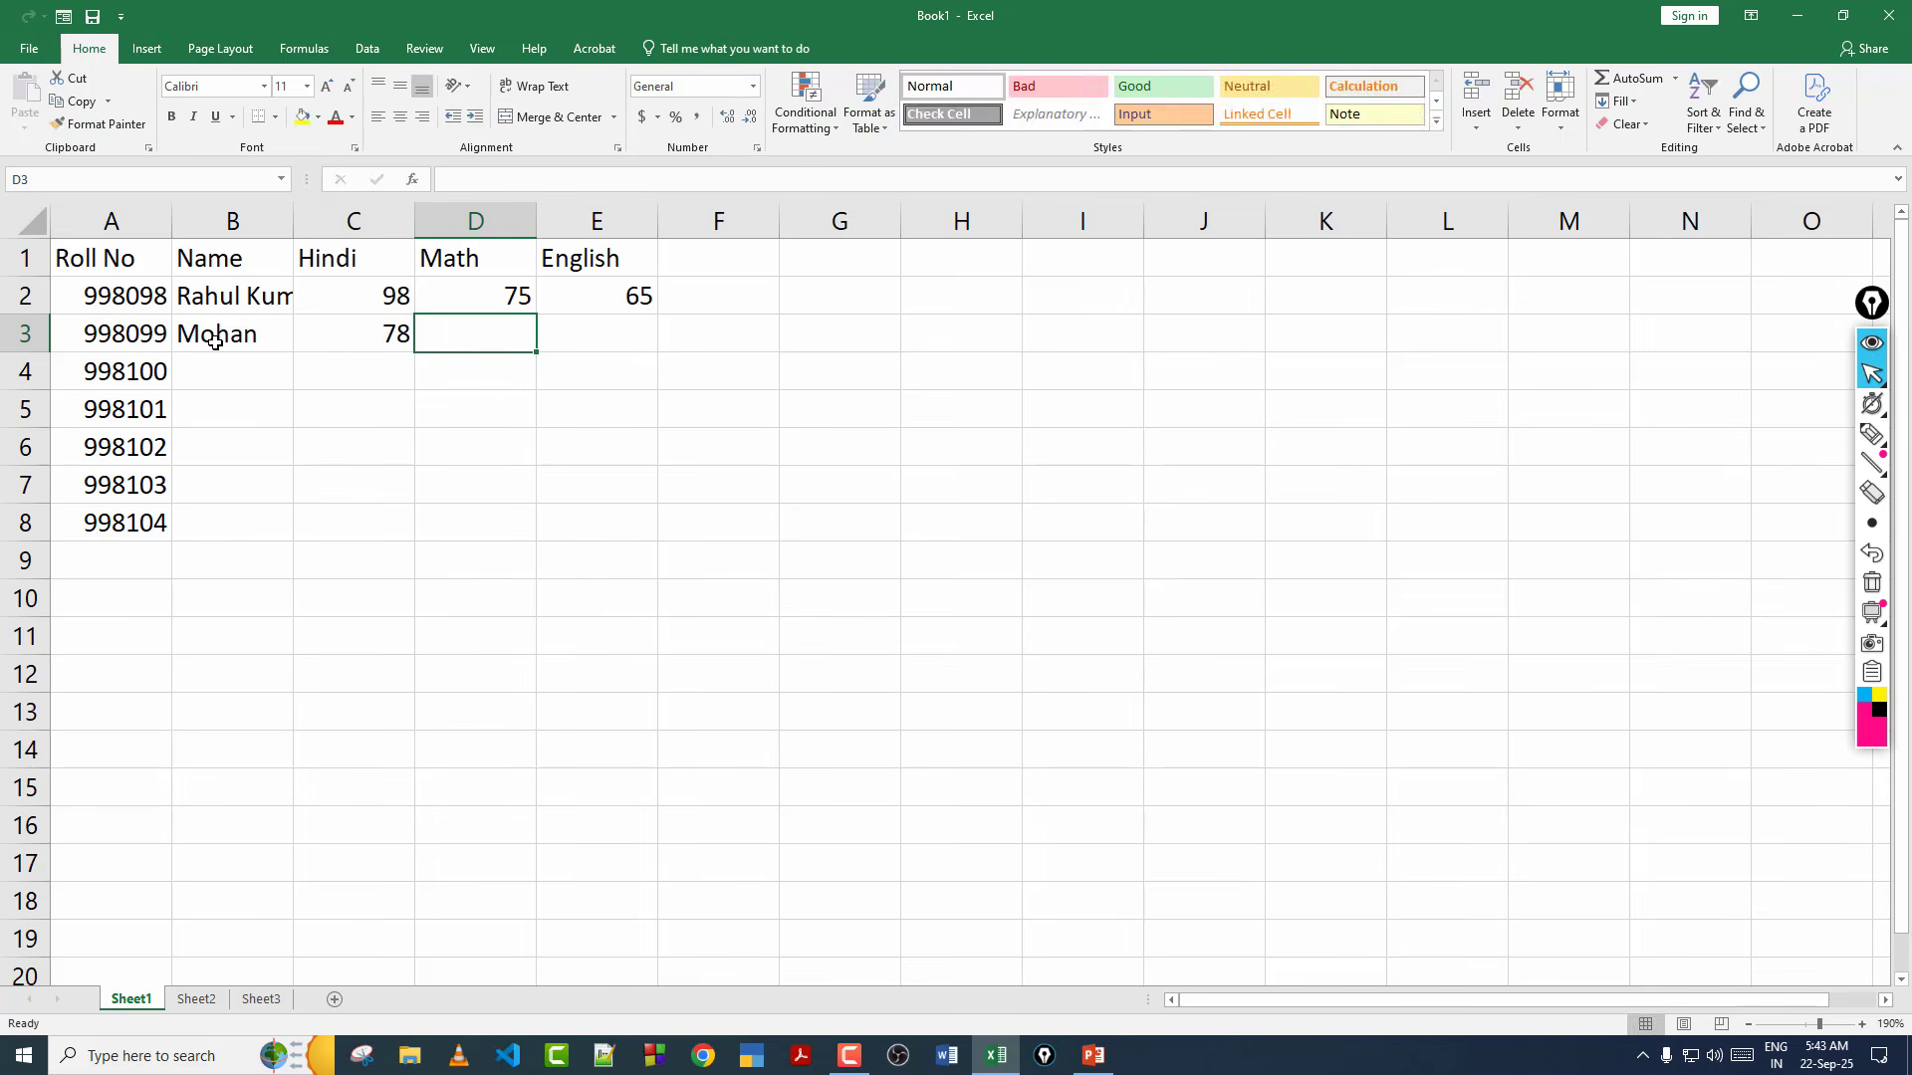
pyautogui.write('45')
pyautogui.press('Tab')
pyautogui.write('65')
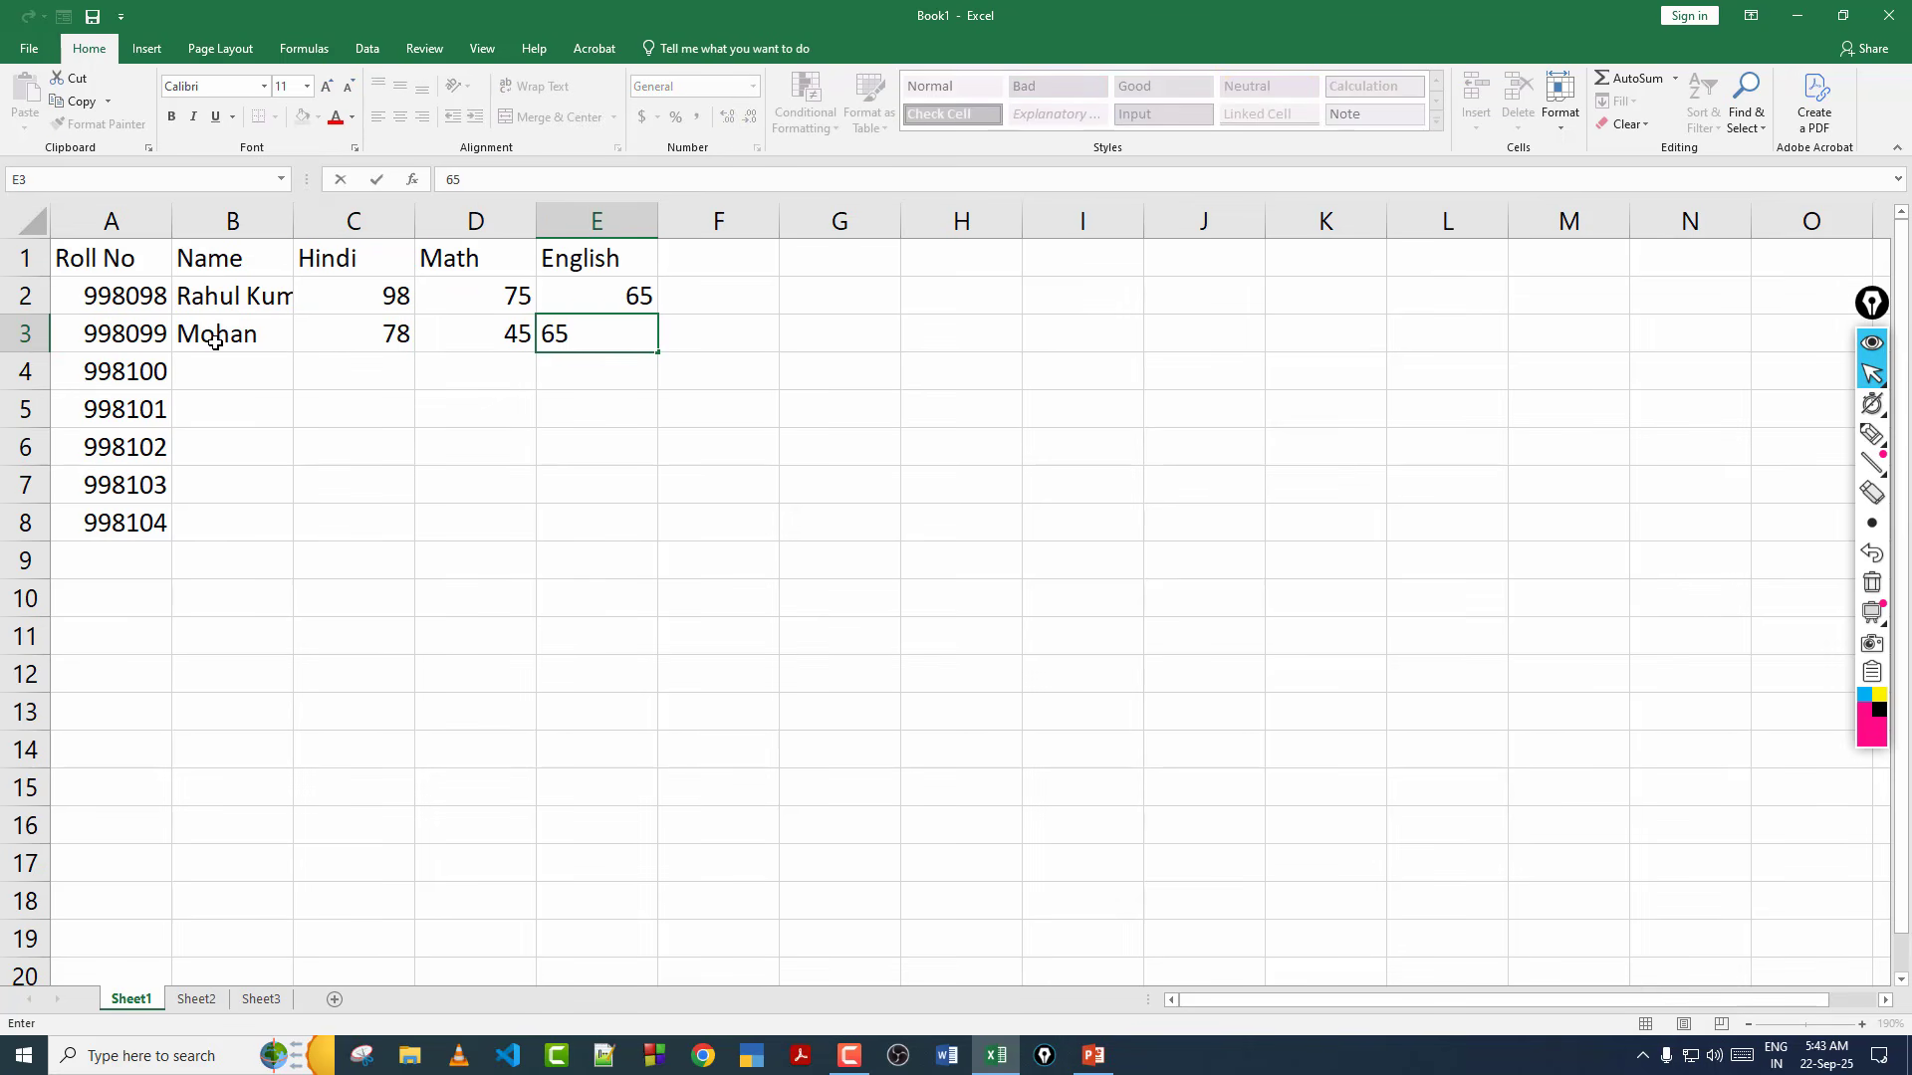
pyautogui.press('Return')
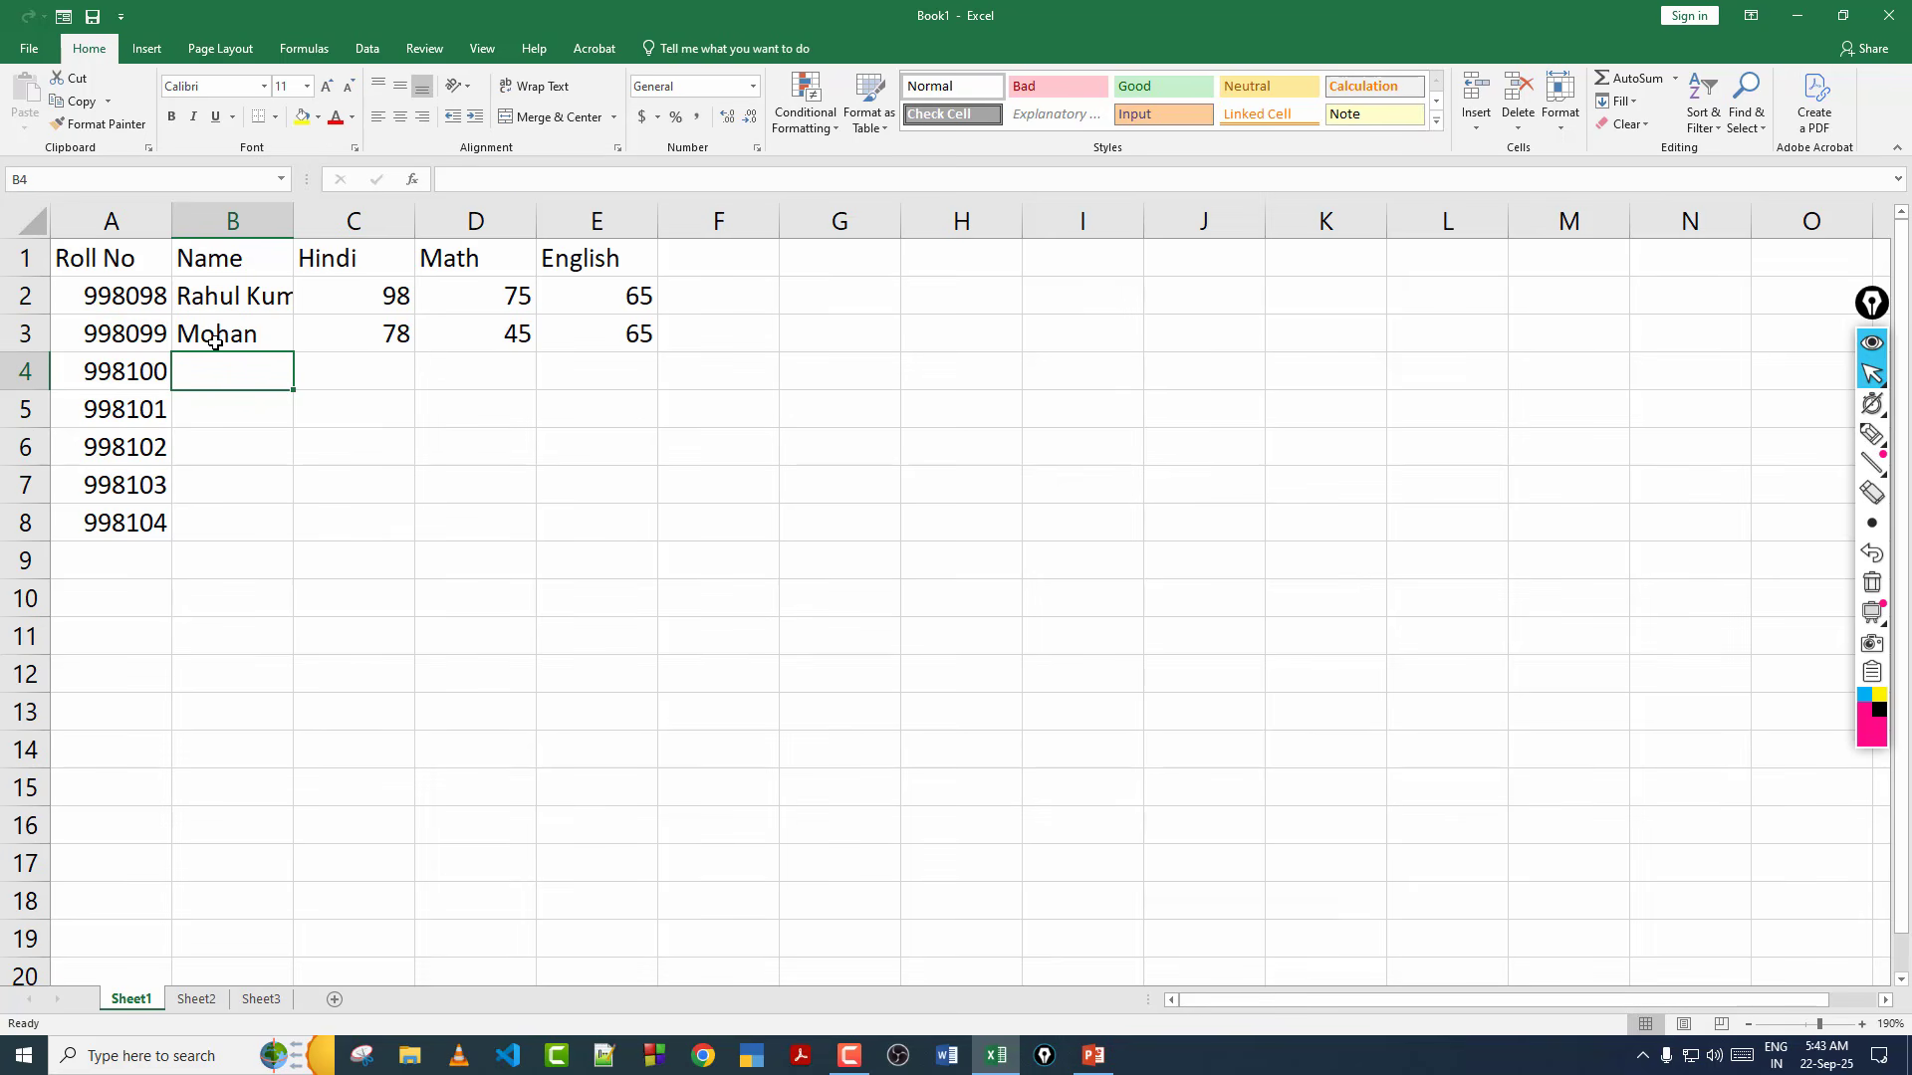
# Enter the third student's name in B4 with the marks 85, 74 and 74 for Hindi, Math and English.
pyautogui.write('Raj Ku')
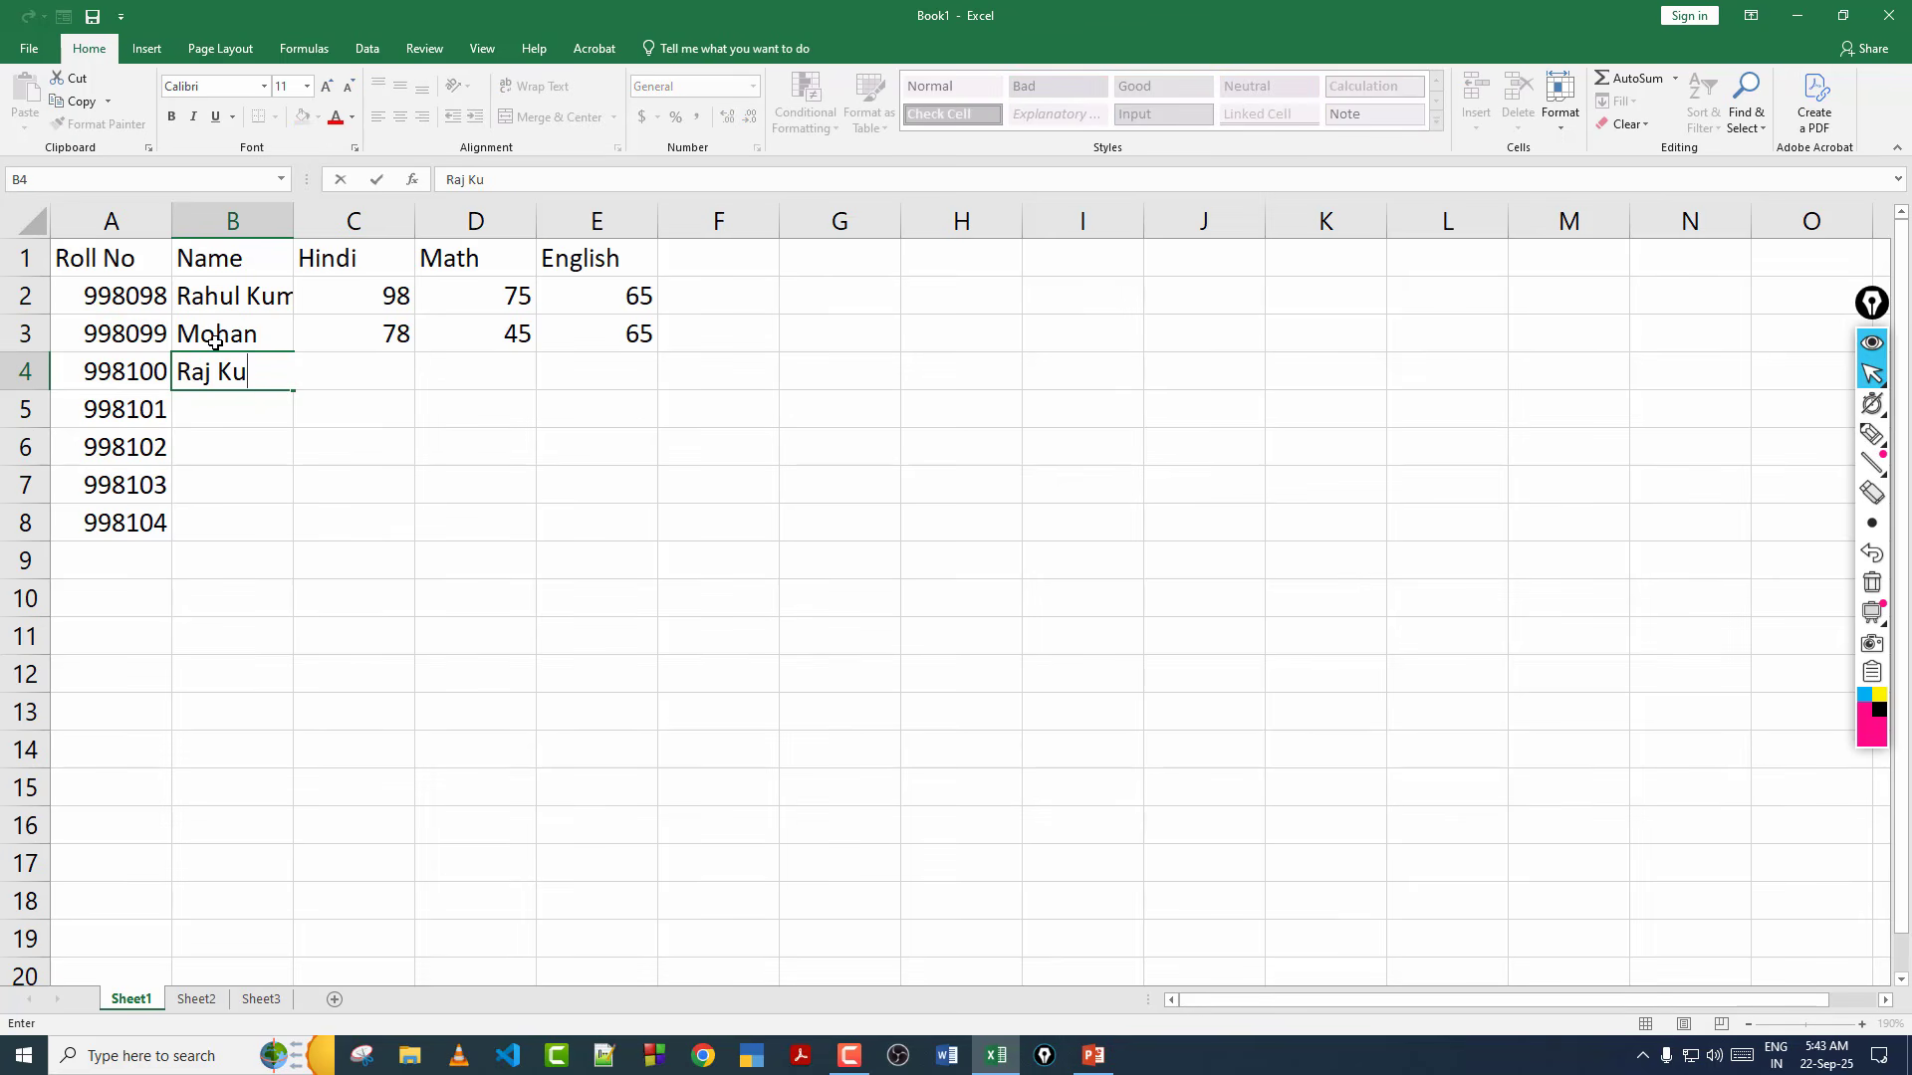
pyautogui.write('mar')
pyautogui.press('Tab')
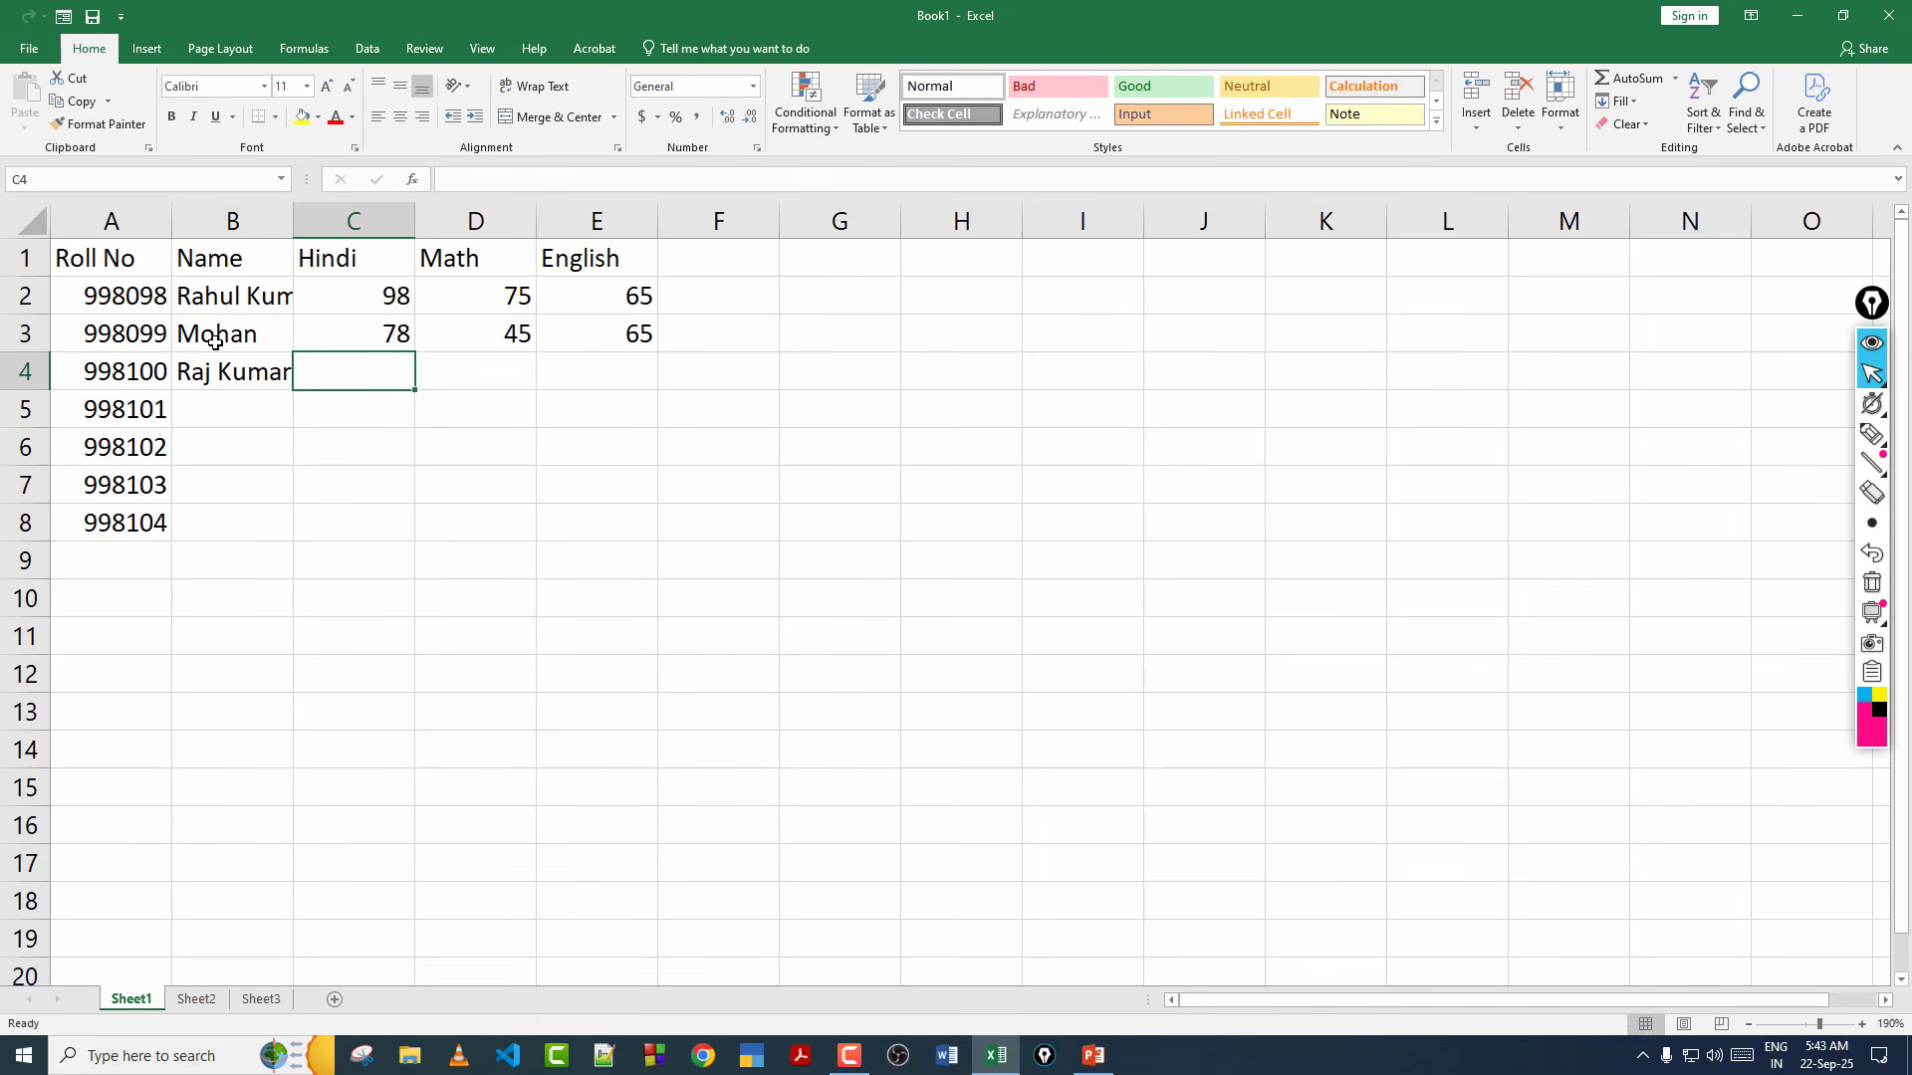
pyautogui.write('85')
pyautogui.press('Tab')
pyautogui.write('74')
pyautogui.press('Tab')
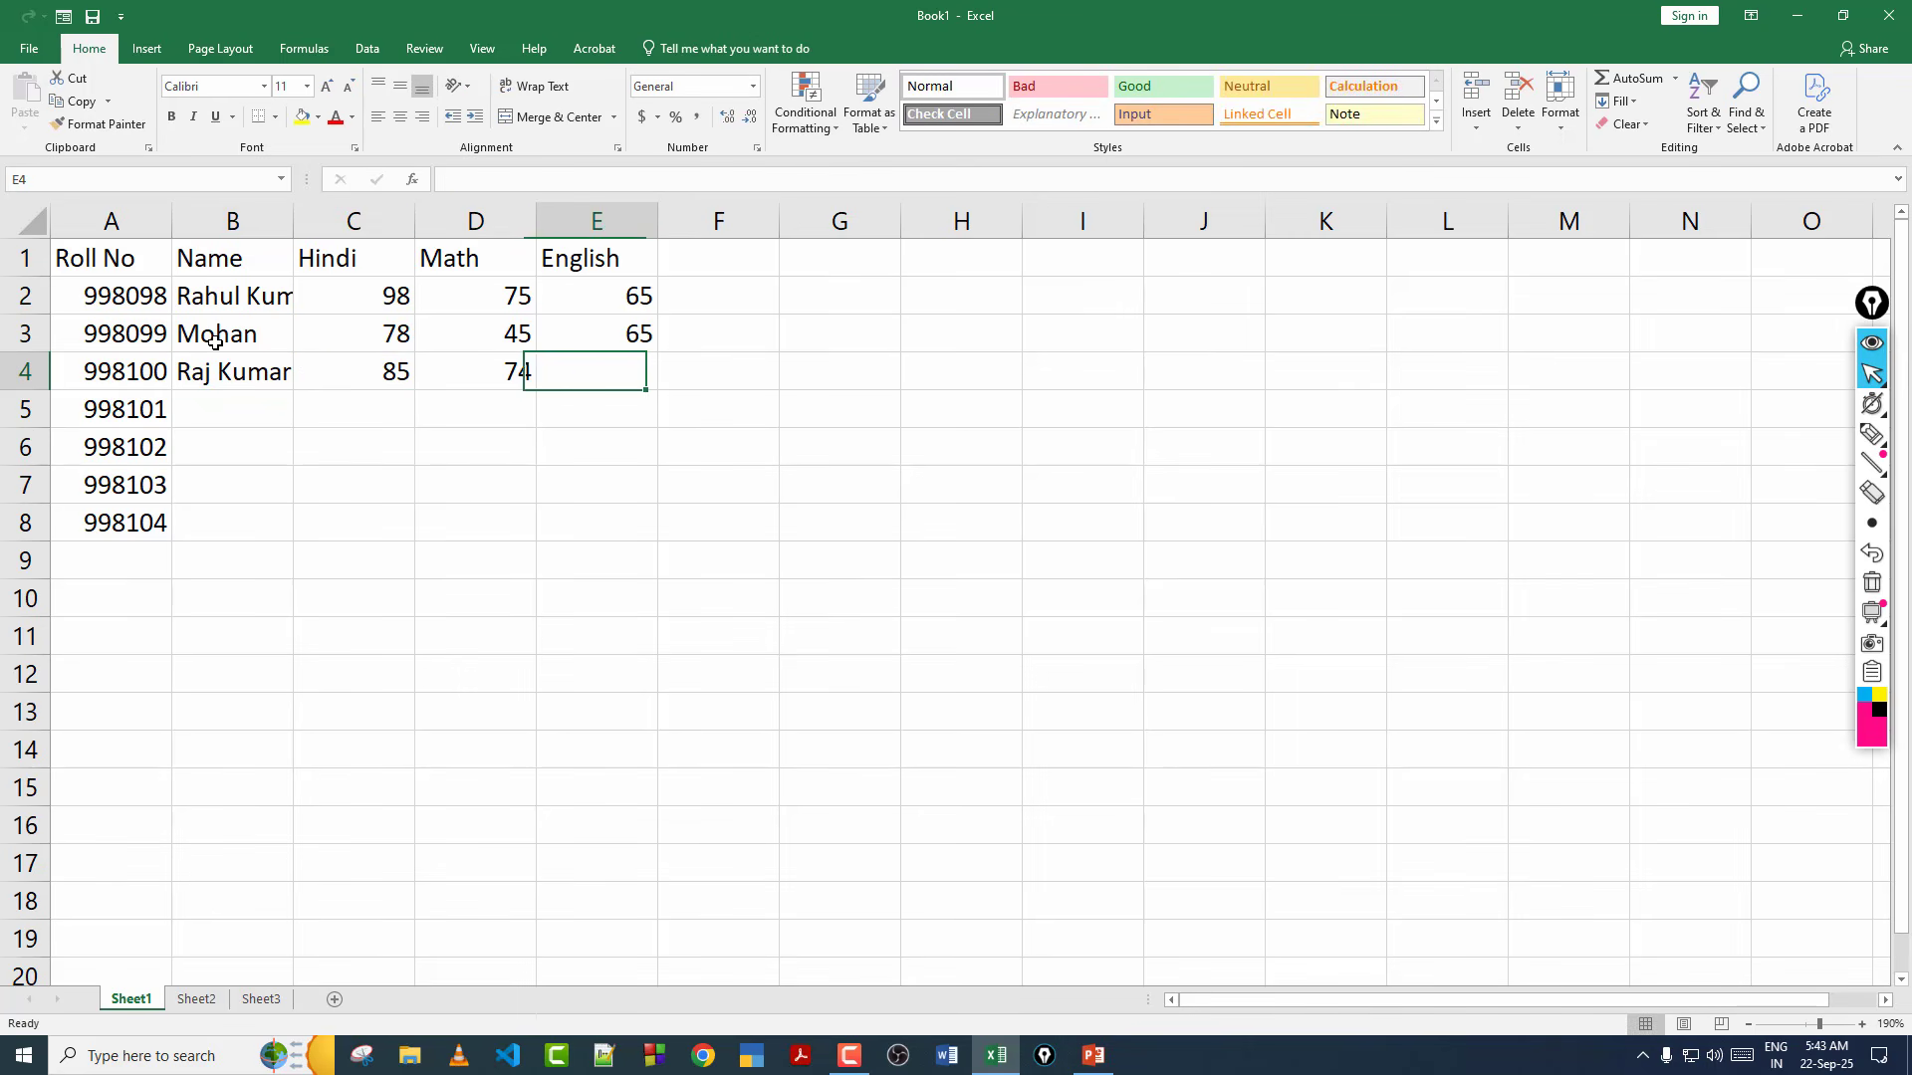
pyautogui.write('74')
pyautogui.press('Return')
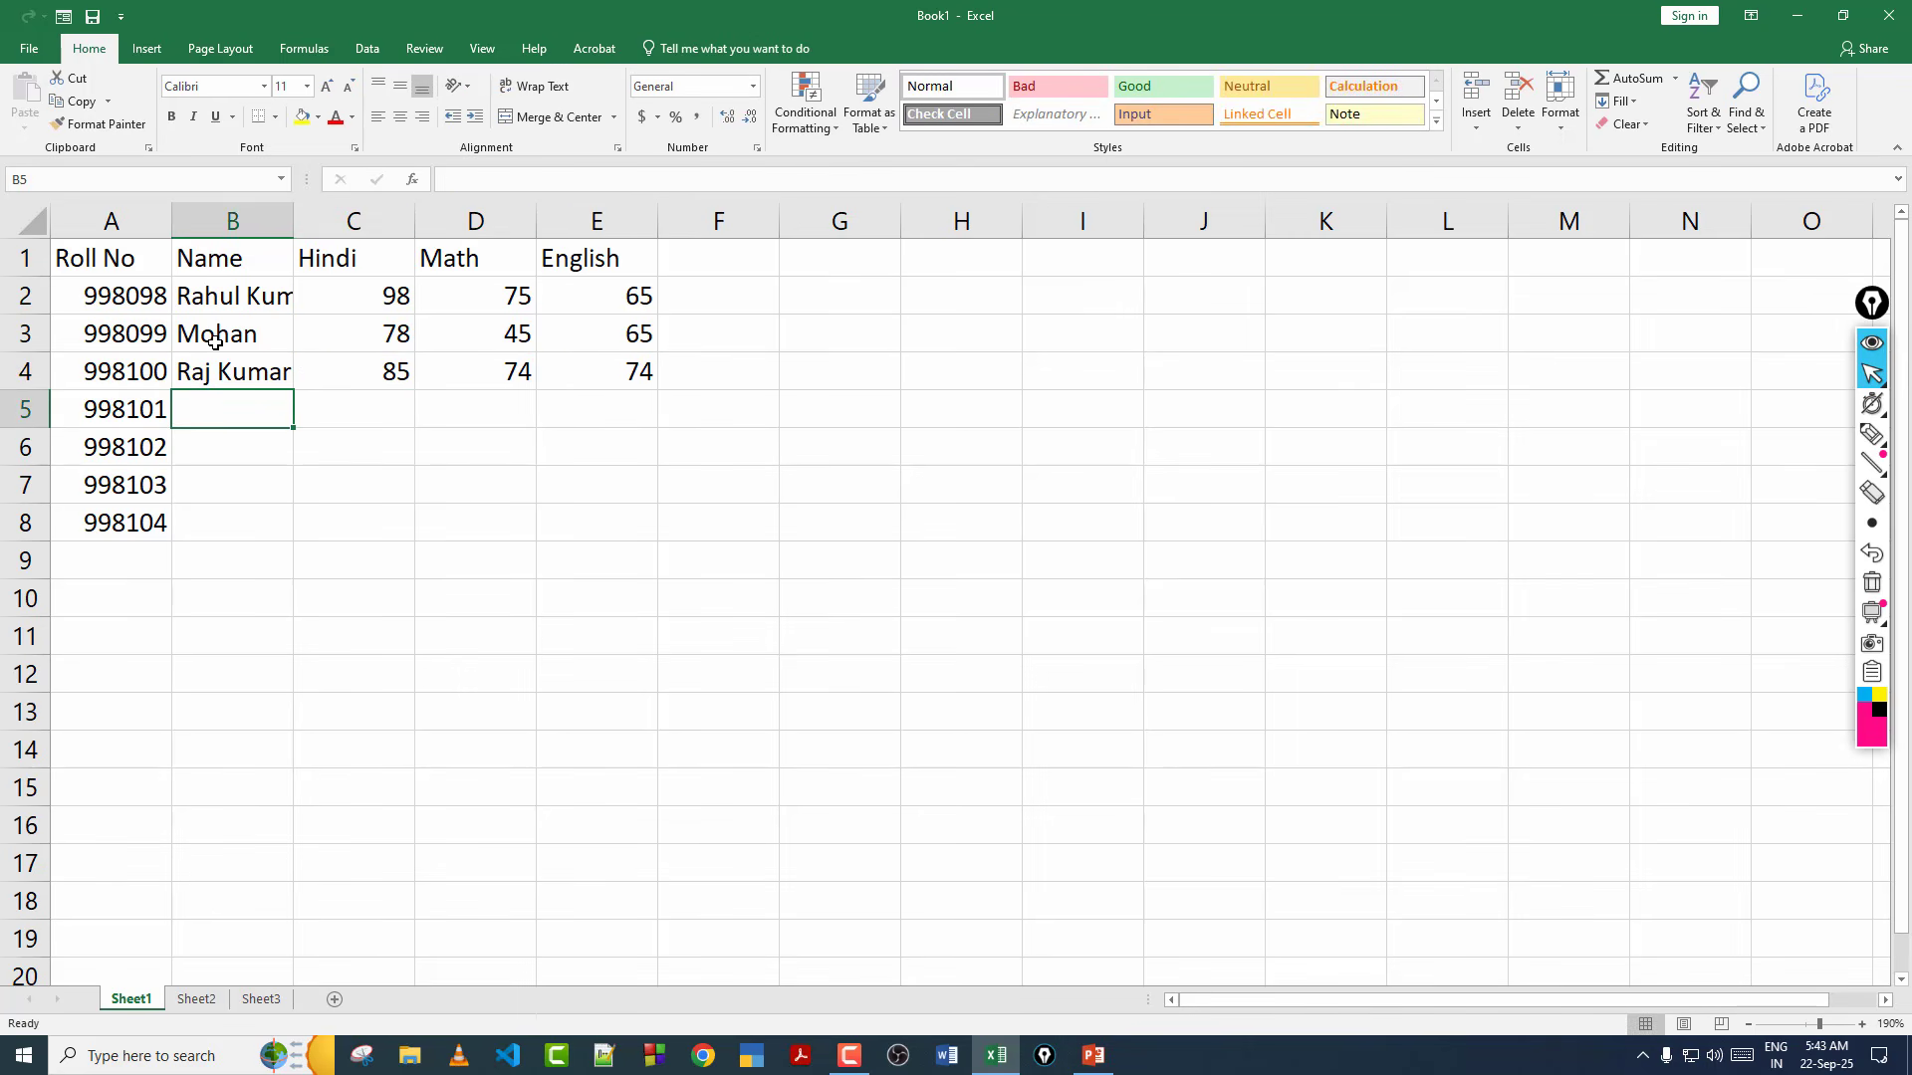
# Enter the fourth student's name in B5 with the marks 98, 78 and 45 for Hindi, Math and English.
pyautogui.write('Neha ')
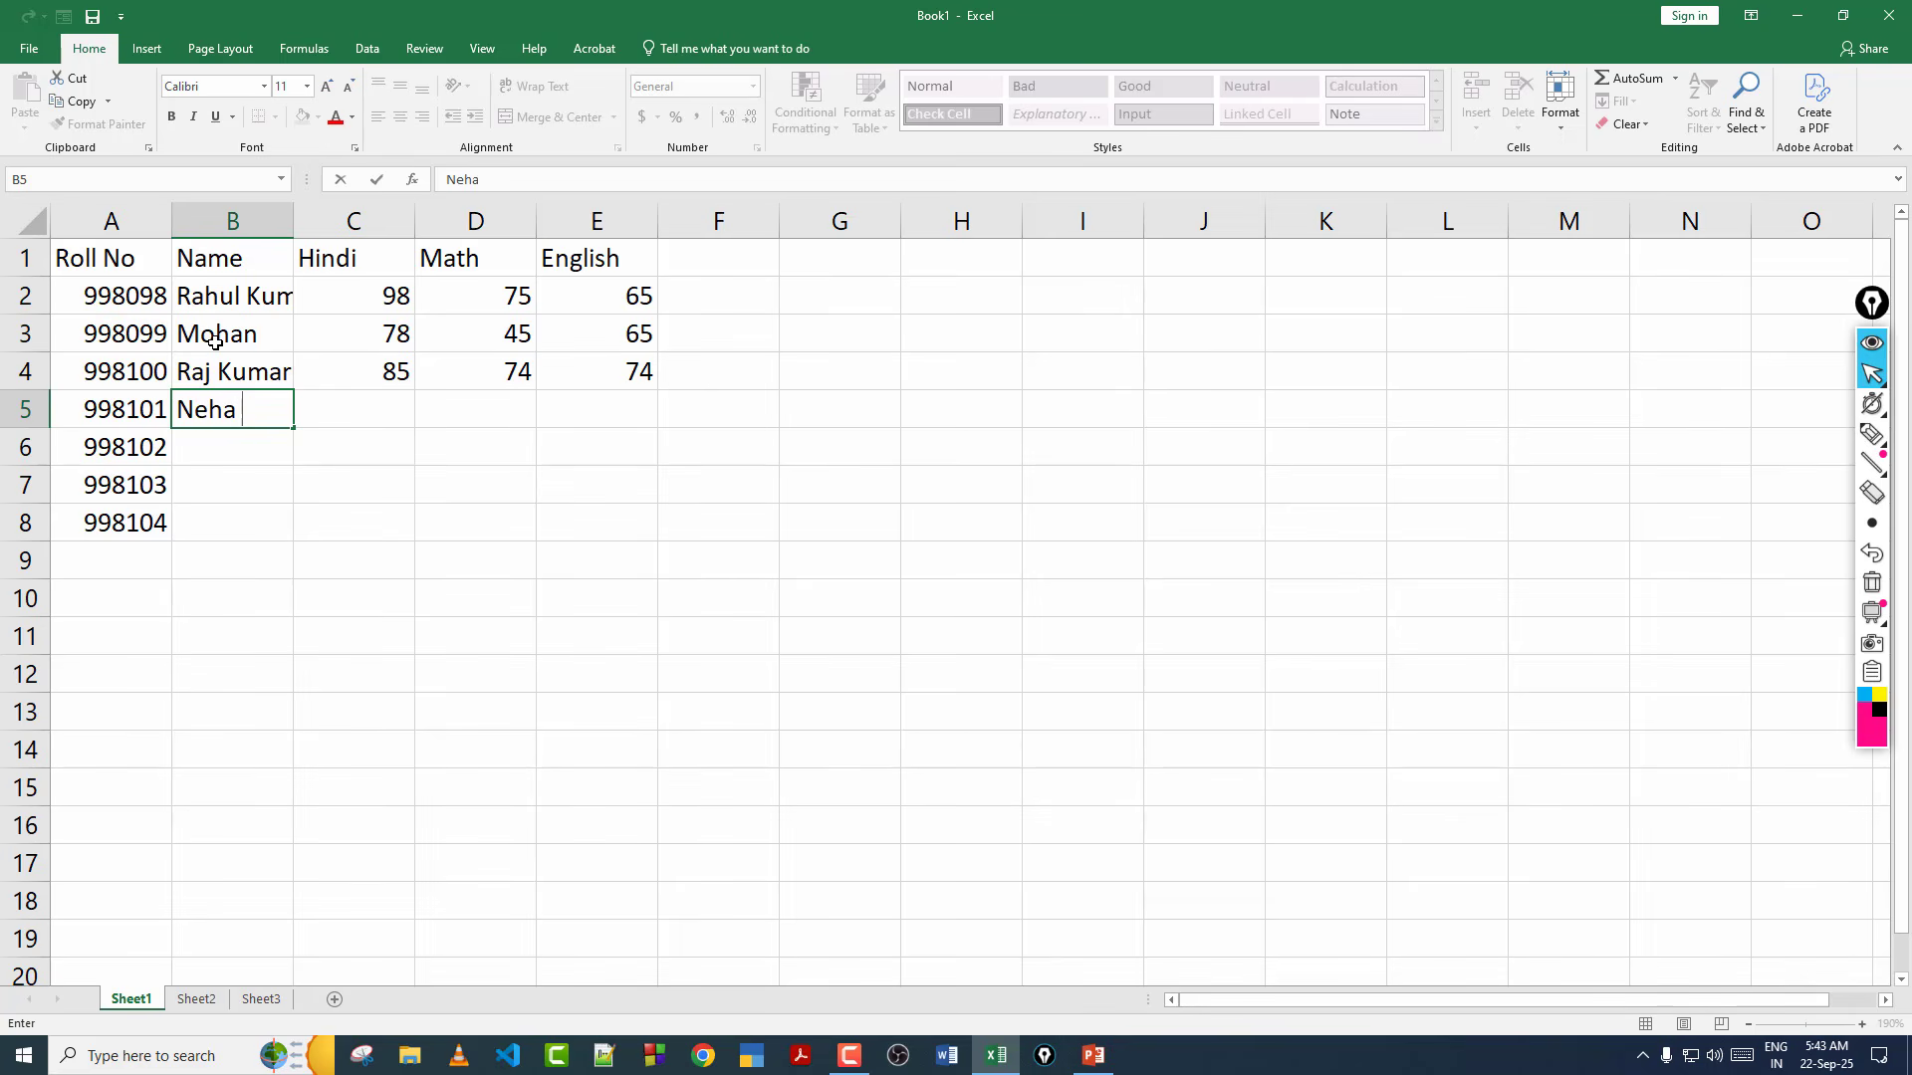
pyautogui.write('Devi')
pyautogui.press('Tab')
pyautogui.write('98')
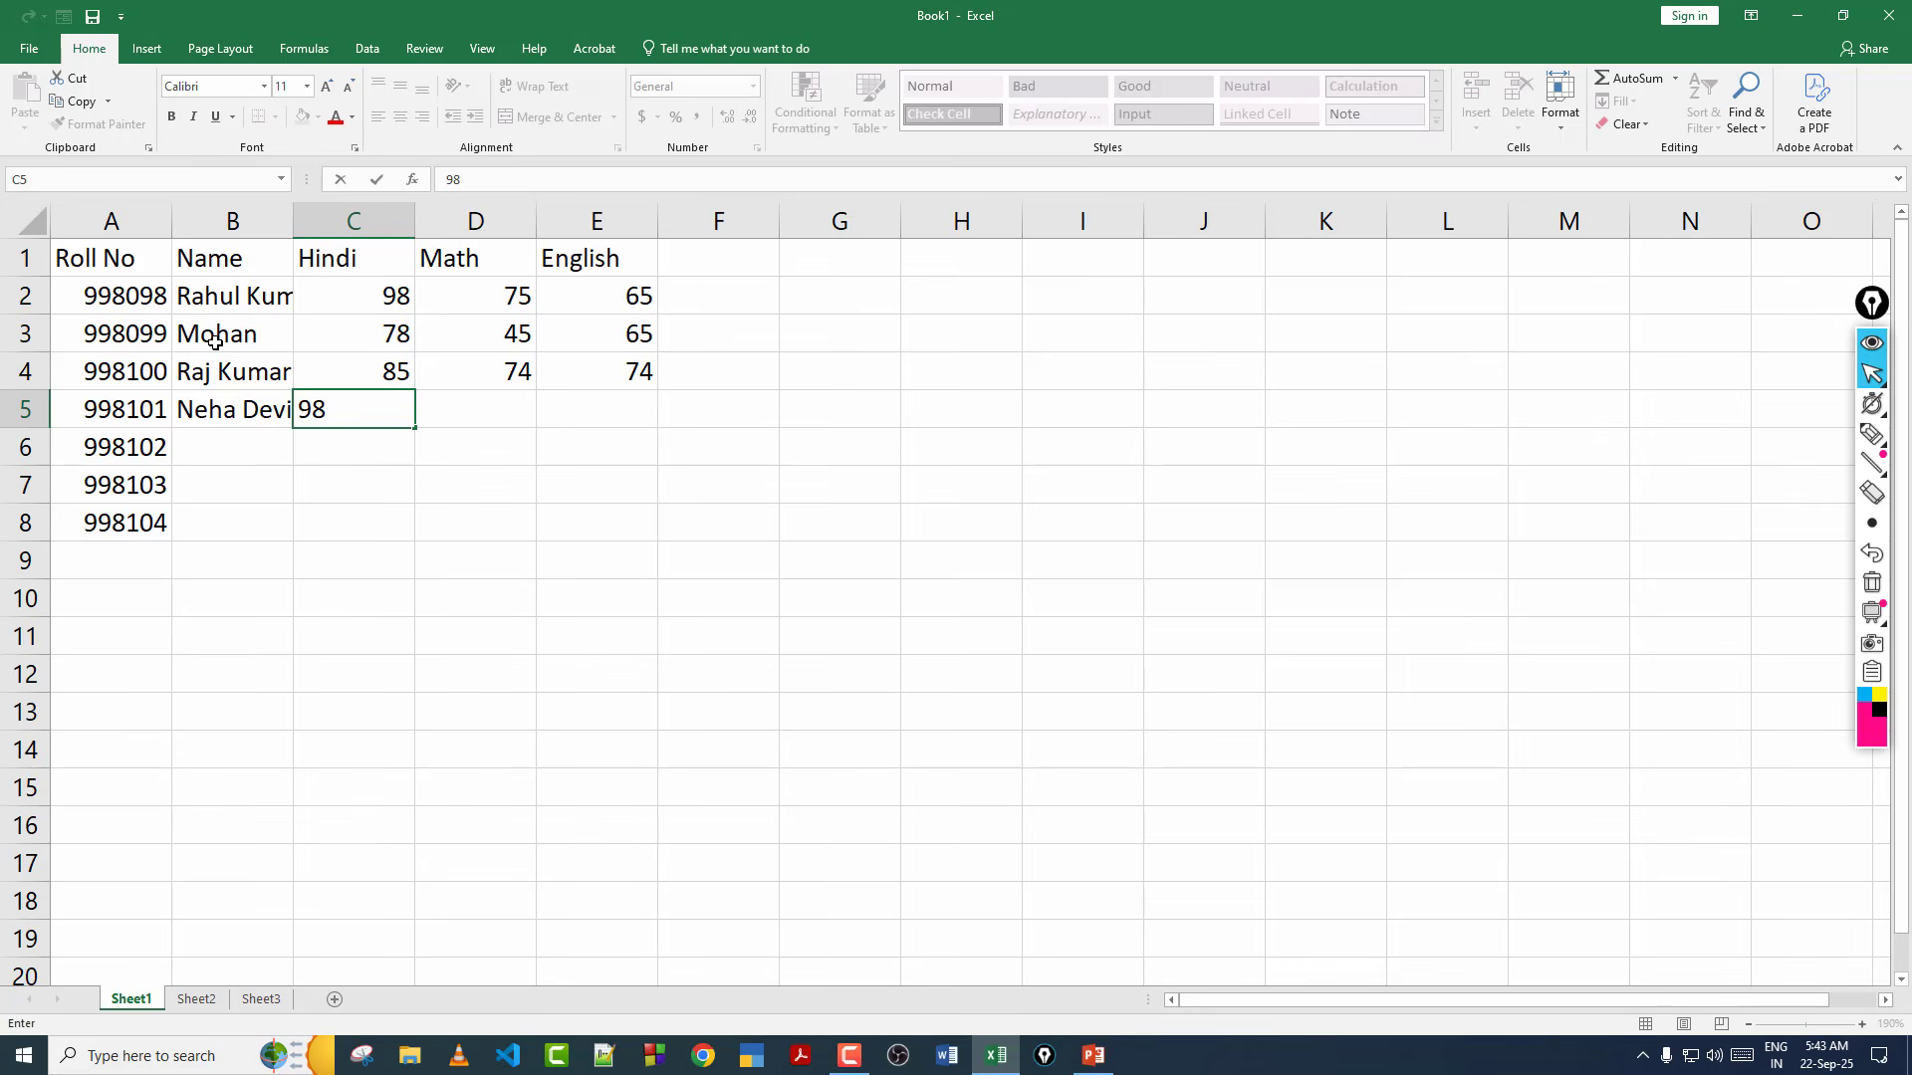
pyautogui.press('Tab')
pyautogui.write('78')
pyautogui.press('Tab')
pyautogui.write('45')
pyautogui.hotkey('ctrl', 'Return')
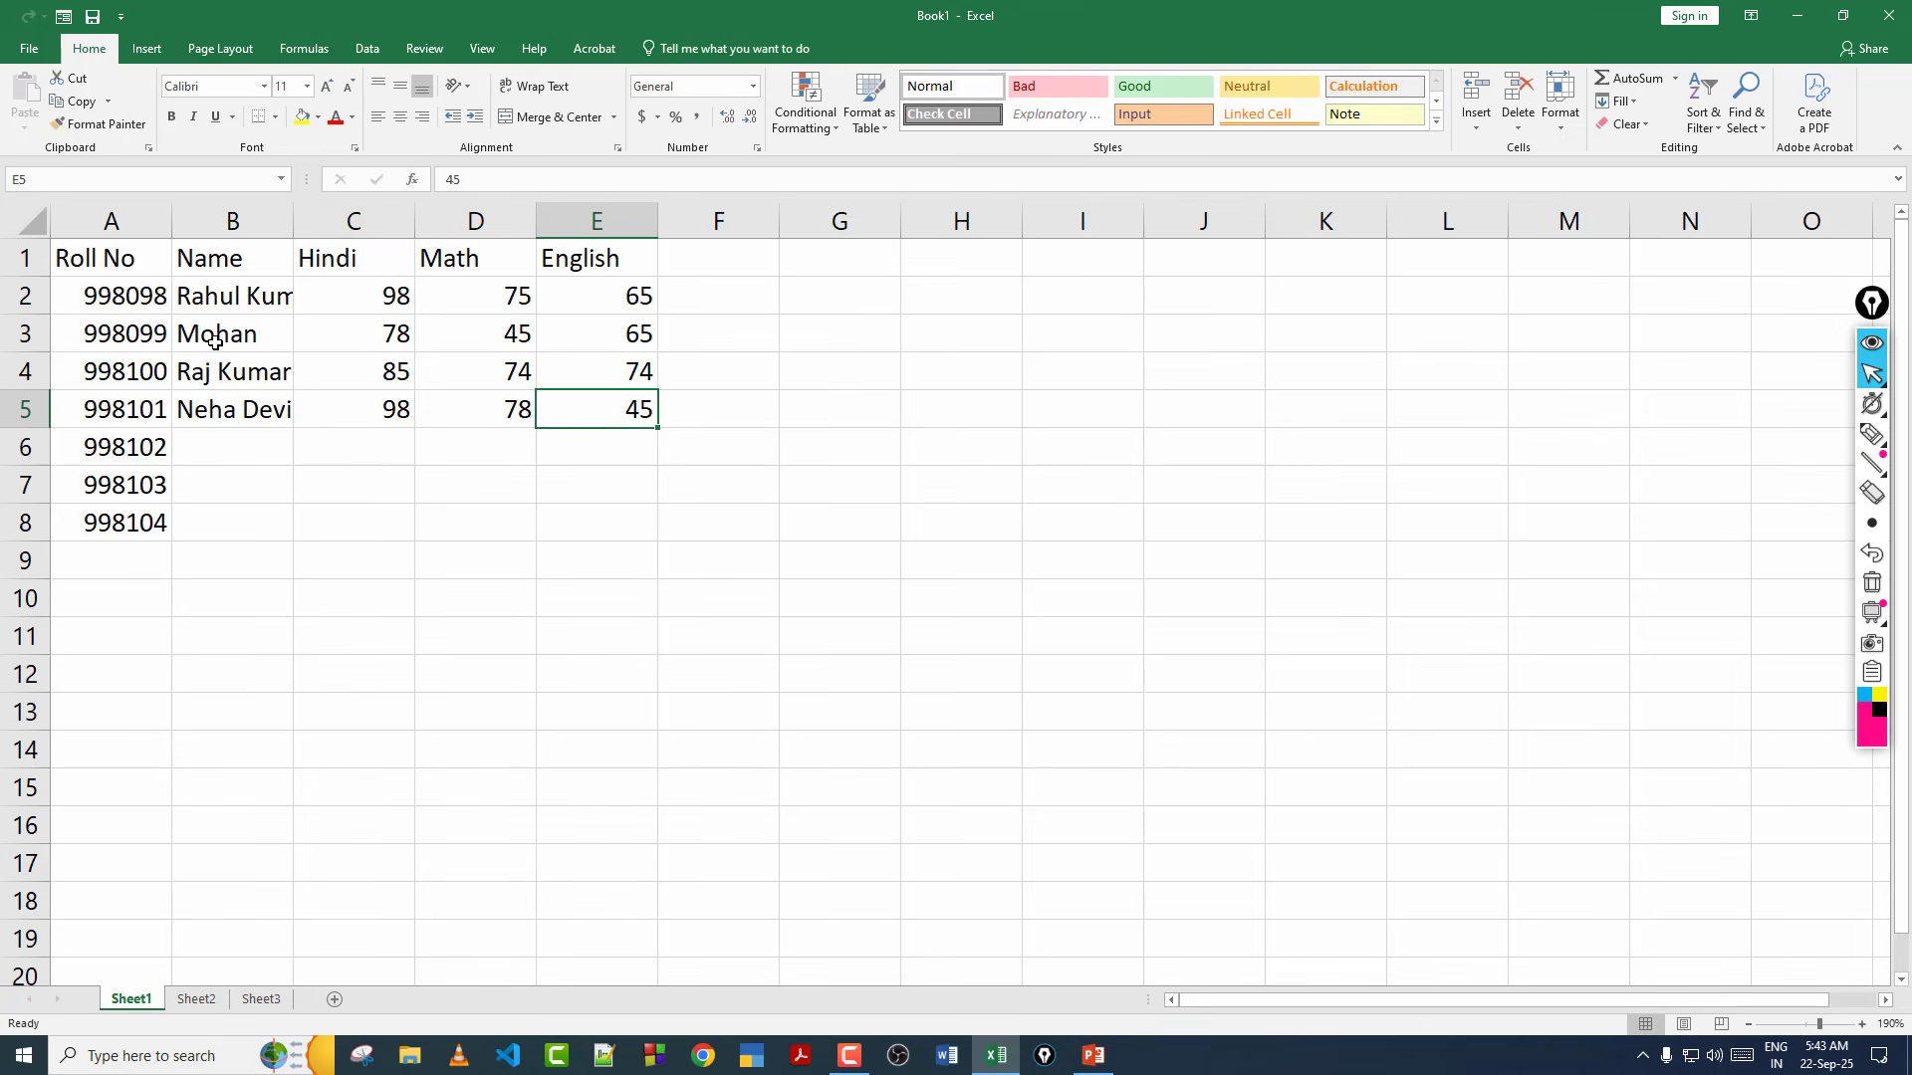
pyautogui.press('Return')
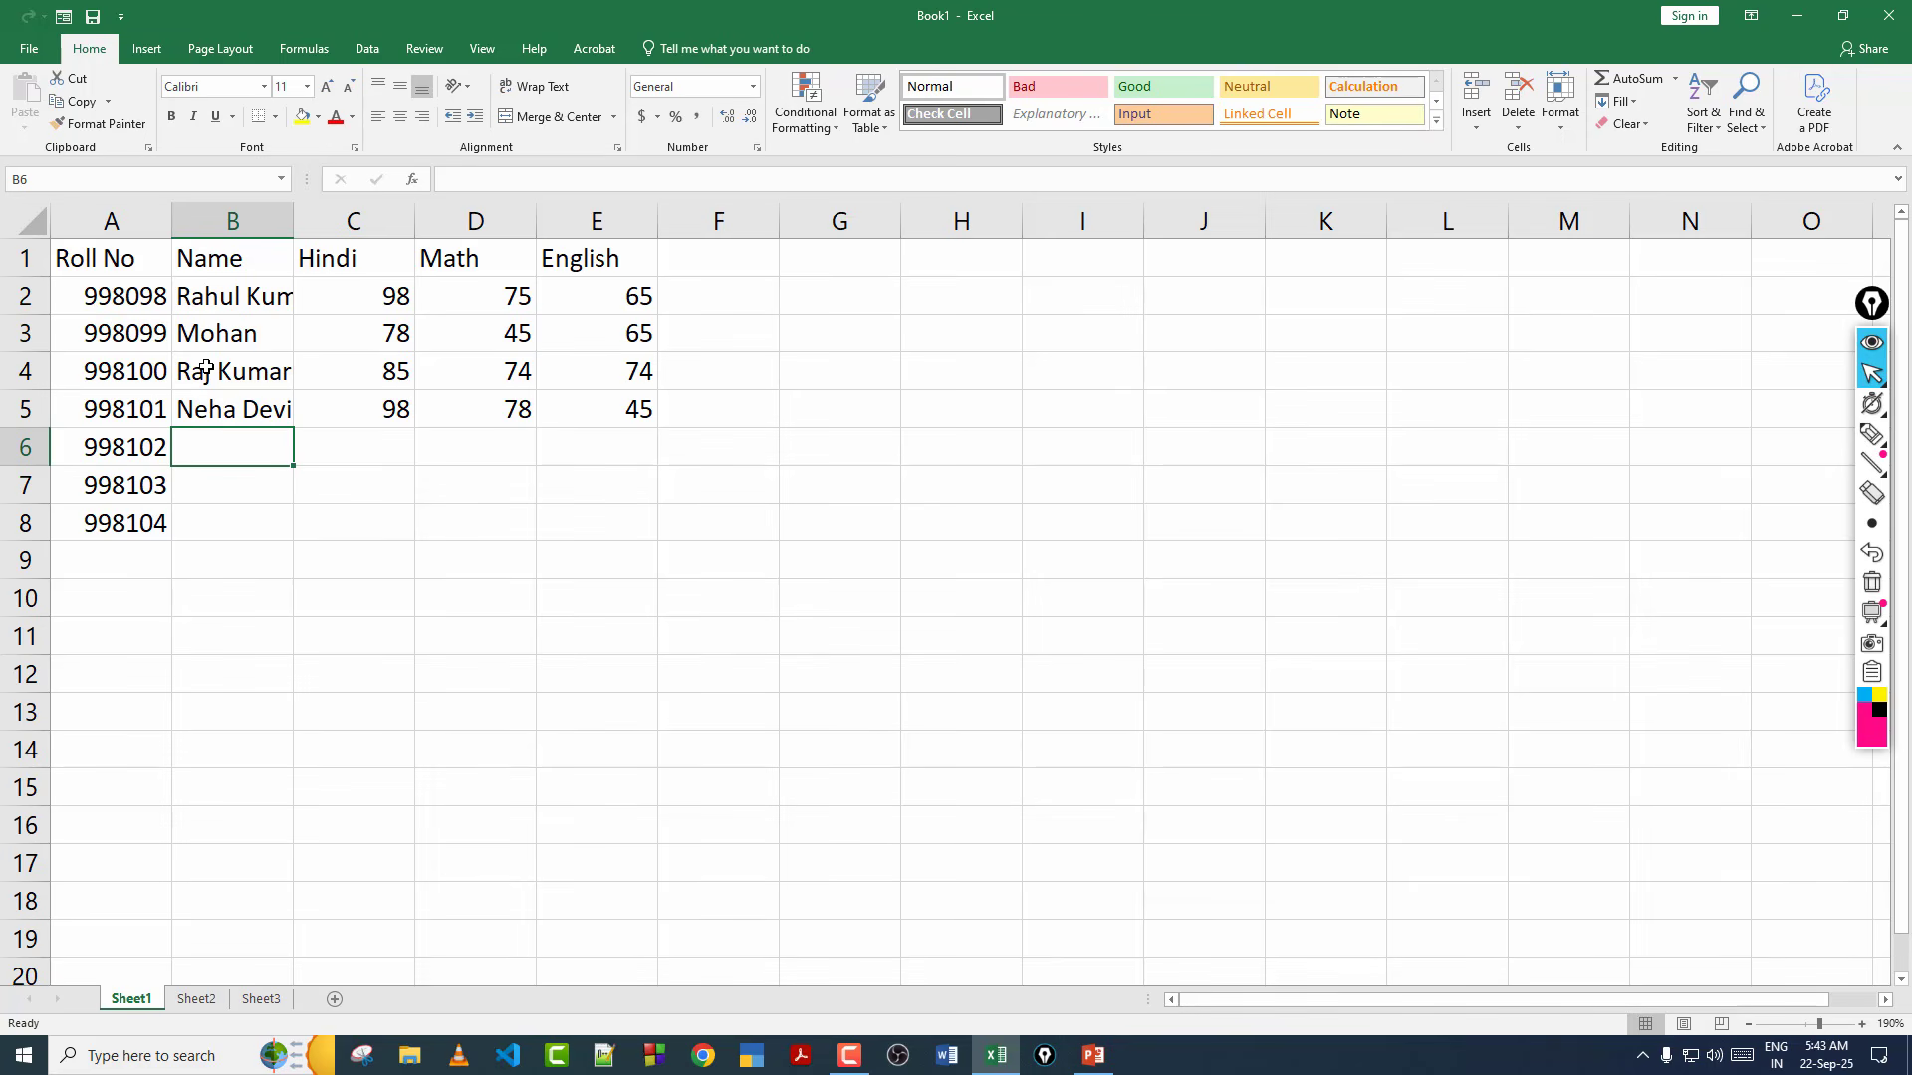
# Delete the unused roll numbers from cells A6:A8.
pyautogui.moveTo(135, 445); pyautogui.dragTo(145, 536)
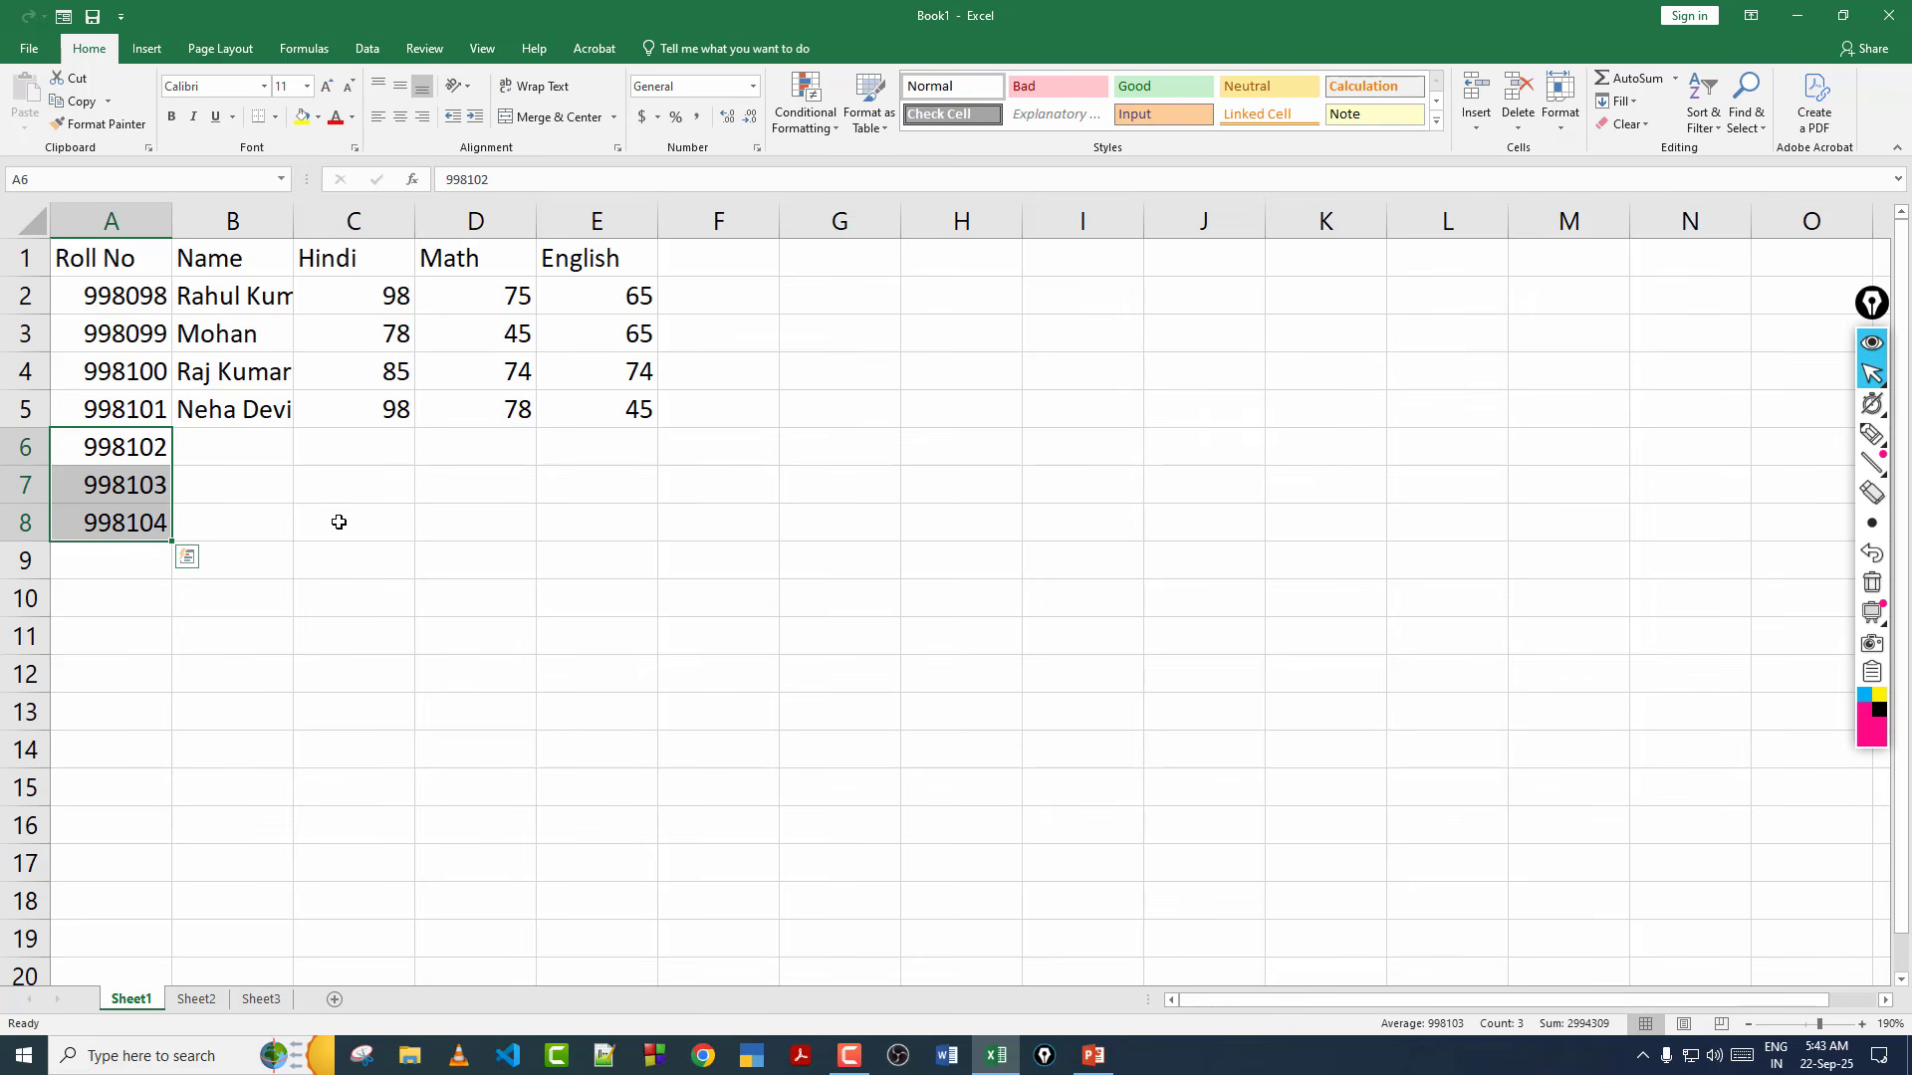
pyautogui.press('Delete')
pyautogui.moveTo(353, 521); pyautogui.dragTo(353, 486)
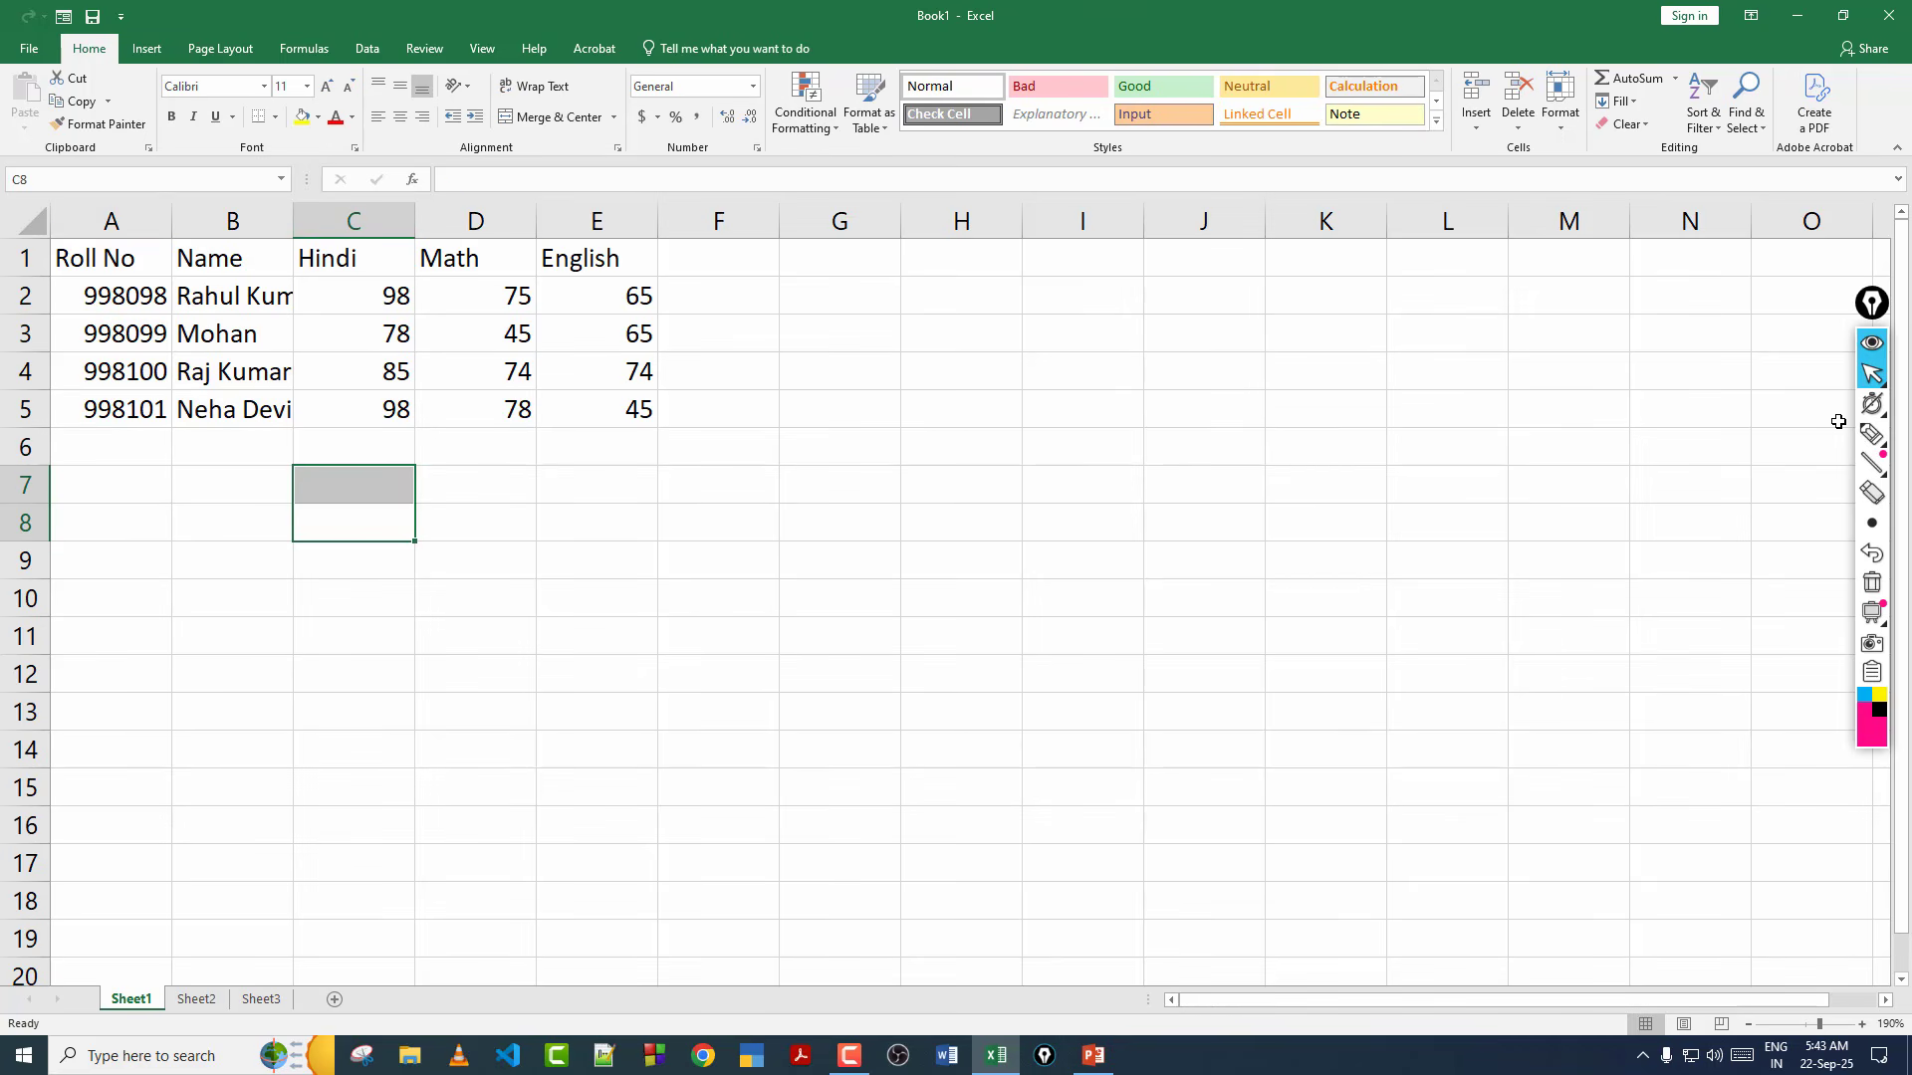
# Mark the cut-off names and the border of column B with the annotation pen, and clear the markings.
pyautogui.click(1872, 434)
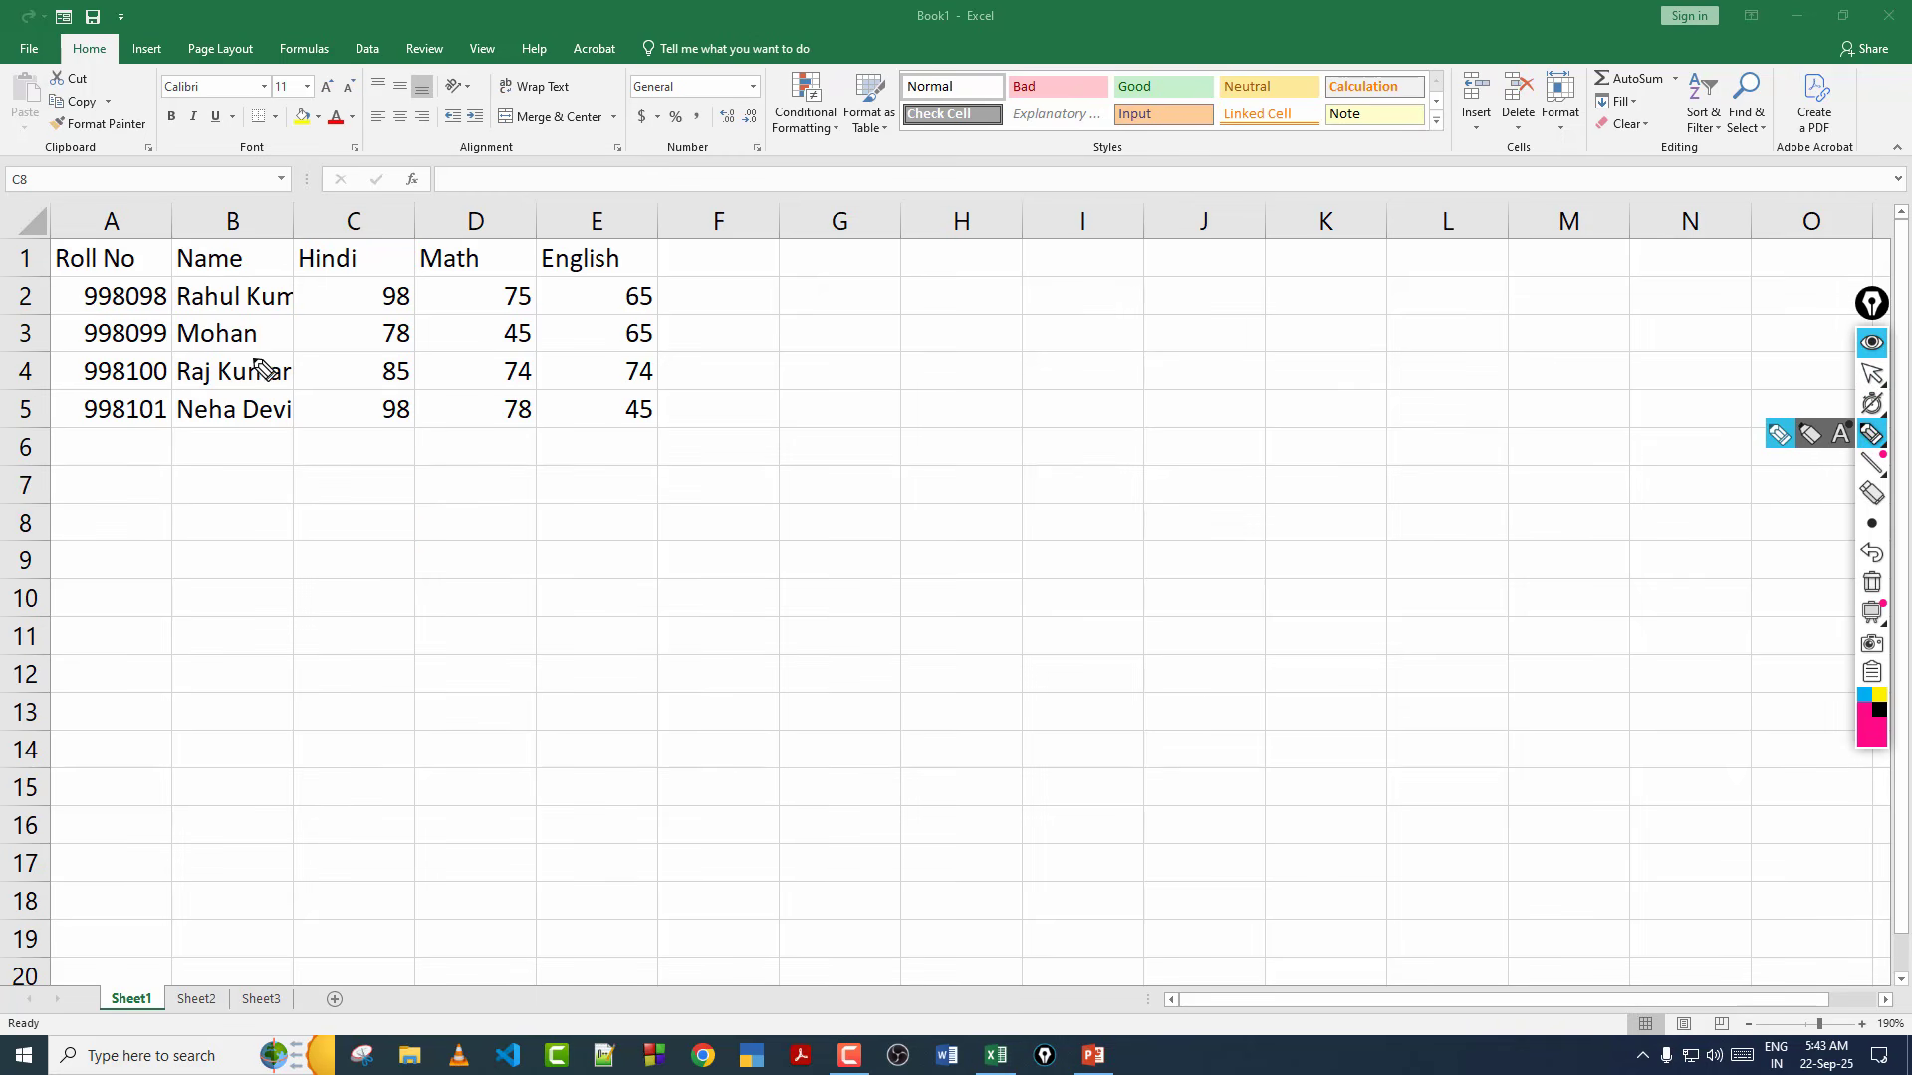
pyautogui.moveTo(243, 294)
pyautogui.mouseDown()
pyautogui.moveTo(250, 426)
pyautogui.moveTo(256, 282)
pyautogui.moveTo(252, 430)
pyautogui.mouseUp()
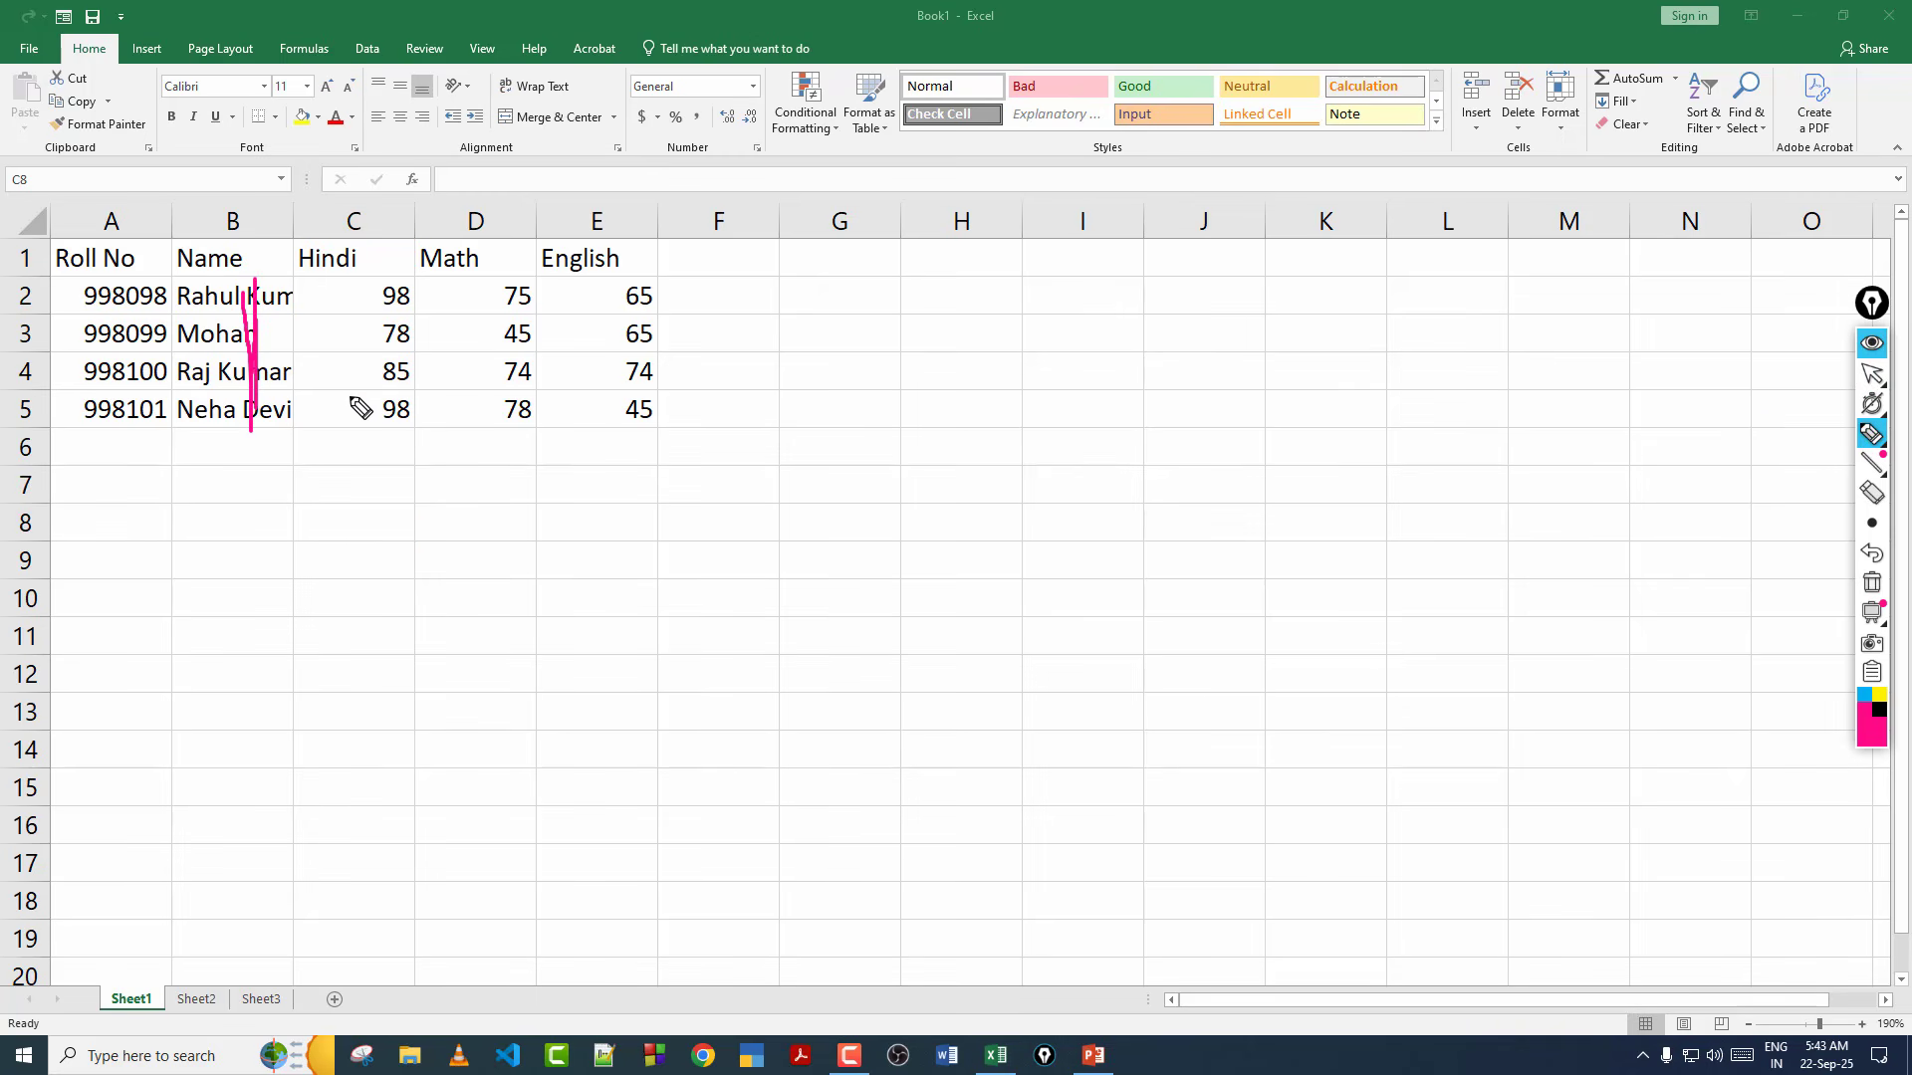
pyautogui.click(1872, 583)
pyautogui.click(1872, 373)
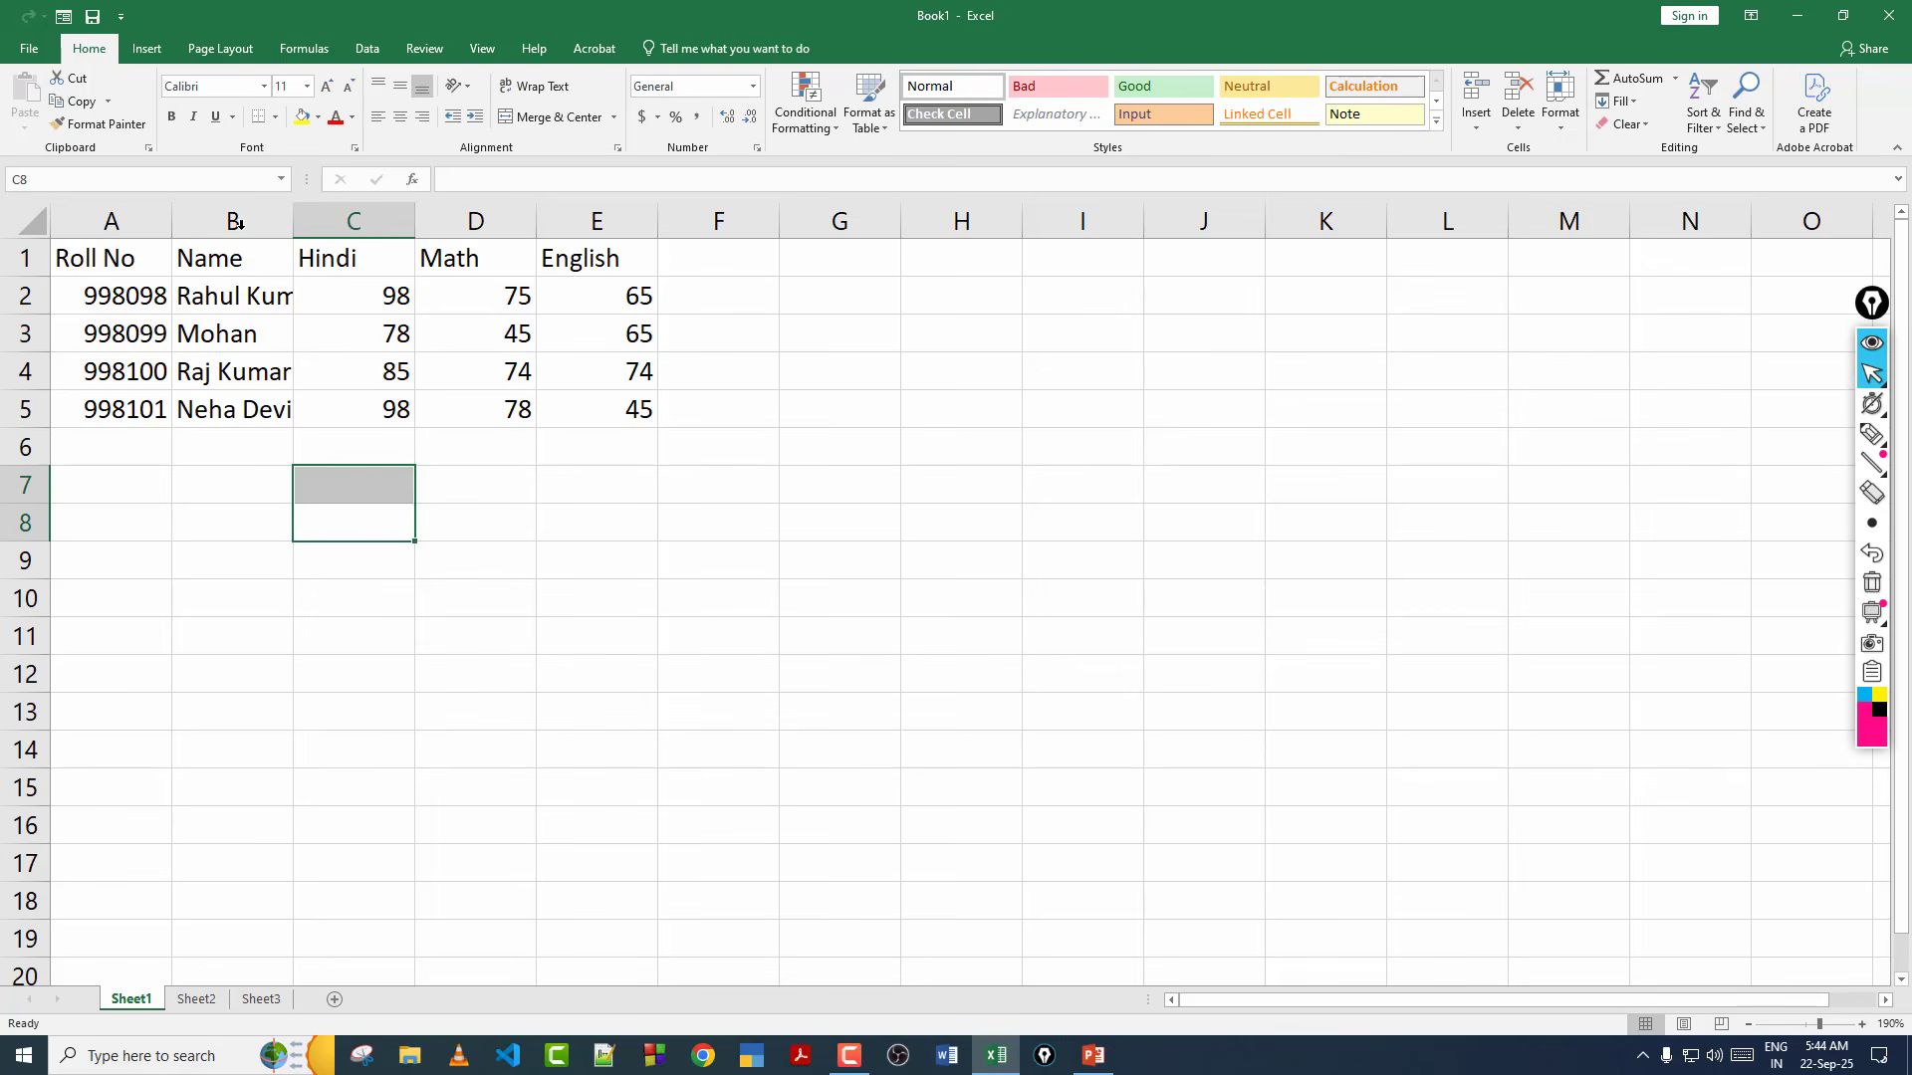
pyautogui.click(235, 289)
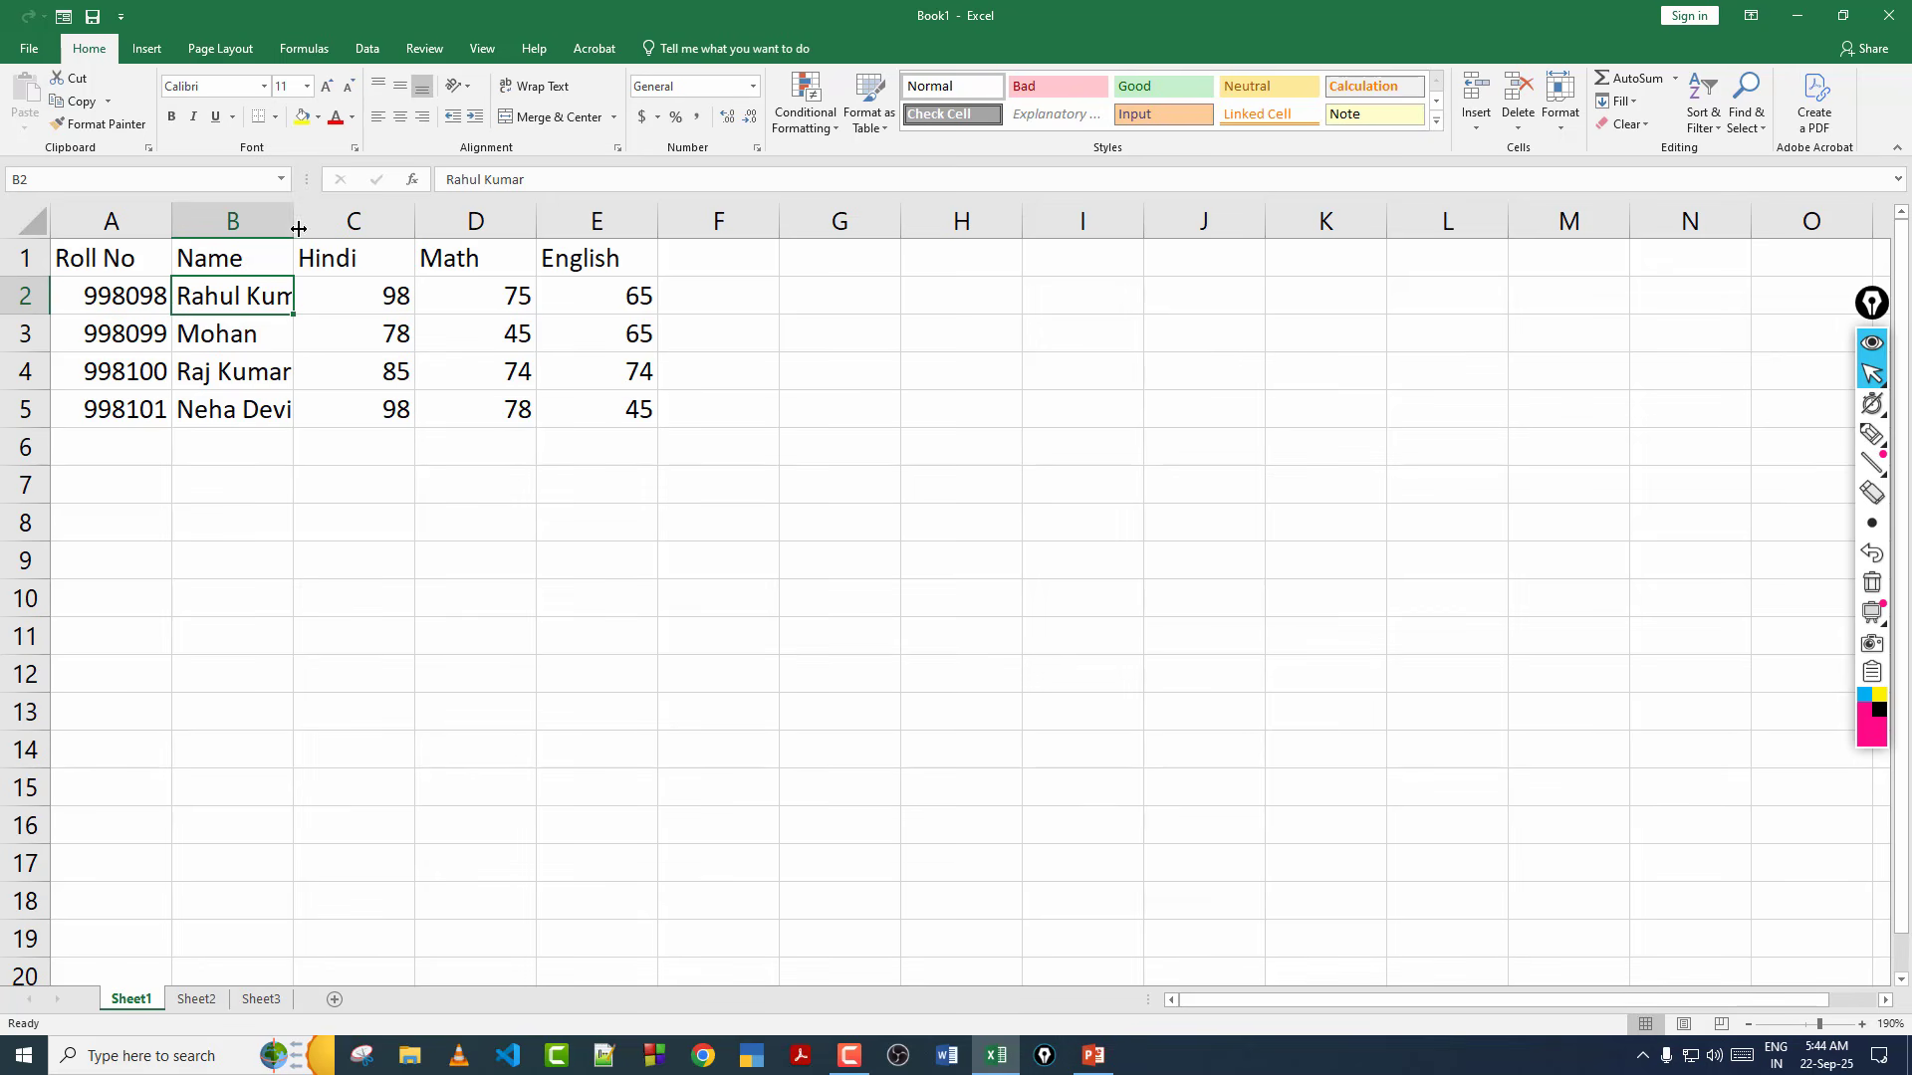
pyautogui.click(1871, 435)
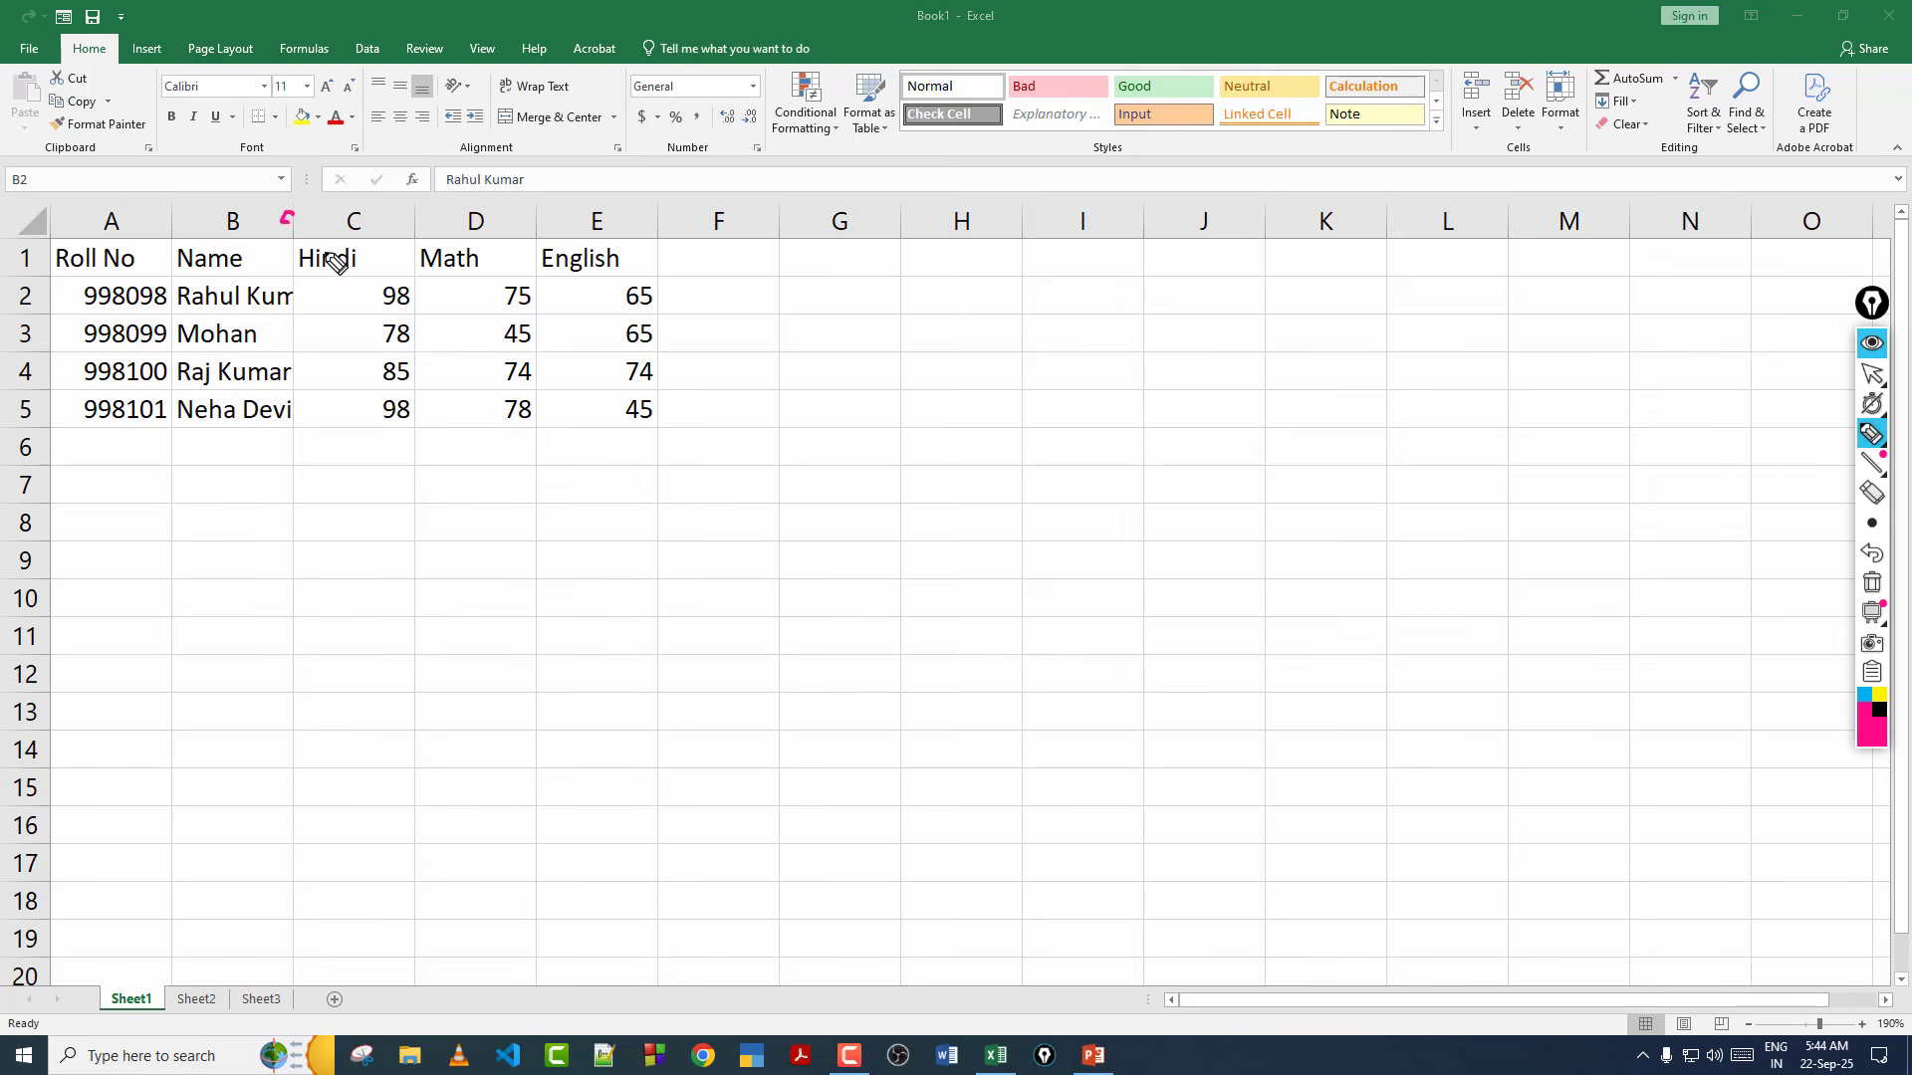
pyautogui.click(1872, 373)
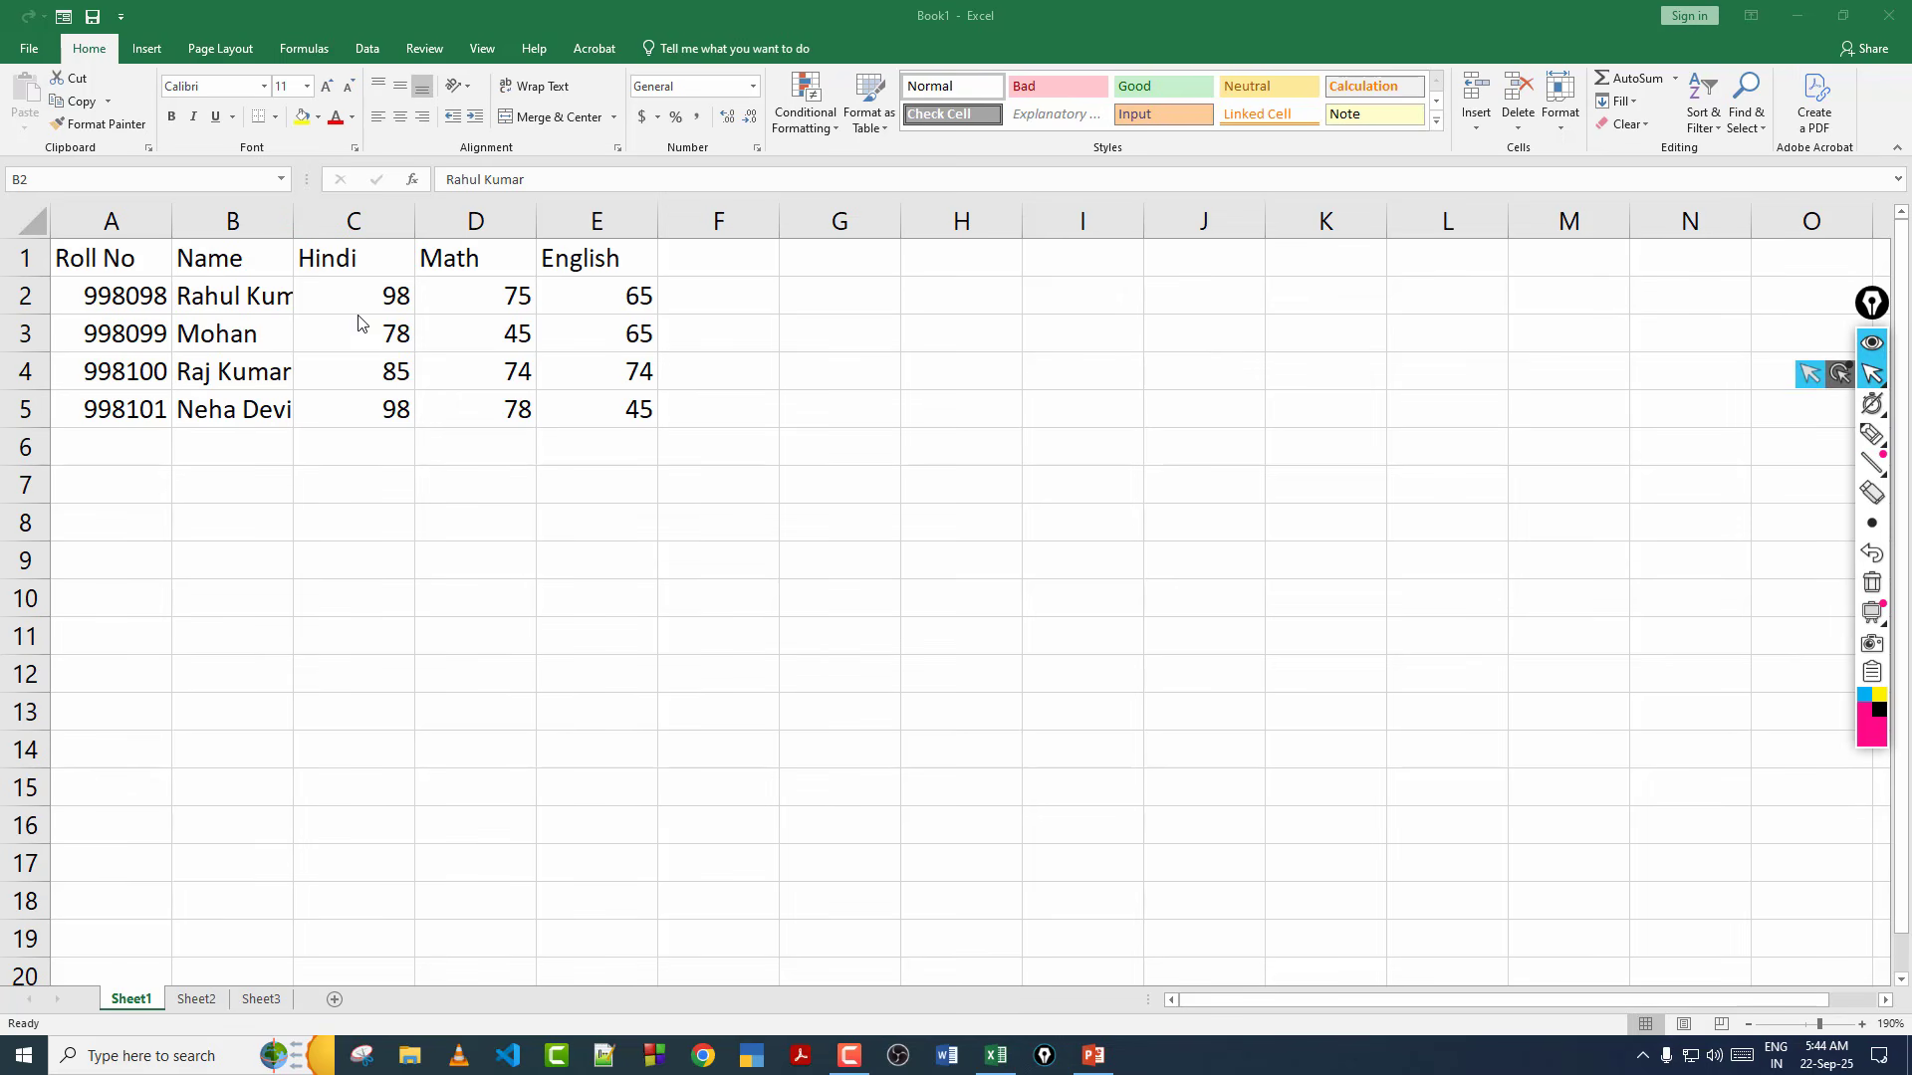
# Autofit column B to the student names and narrow columns C, D and E to suit the marks.
pyautogui.click(289, 213)
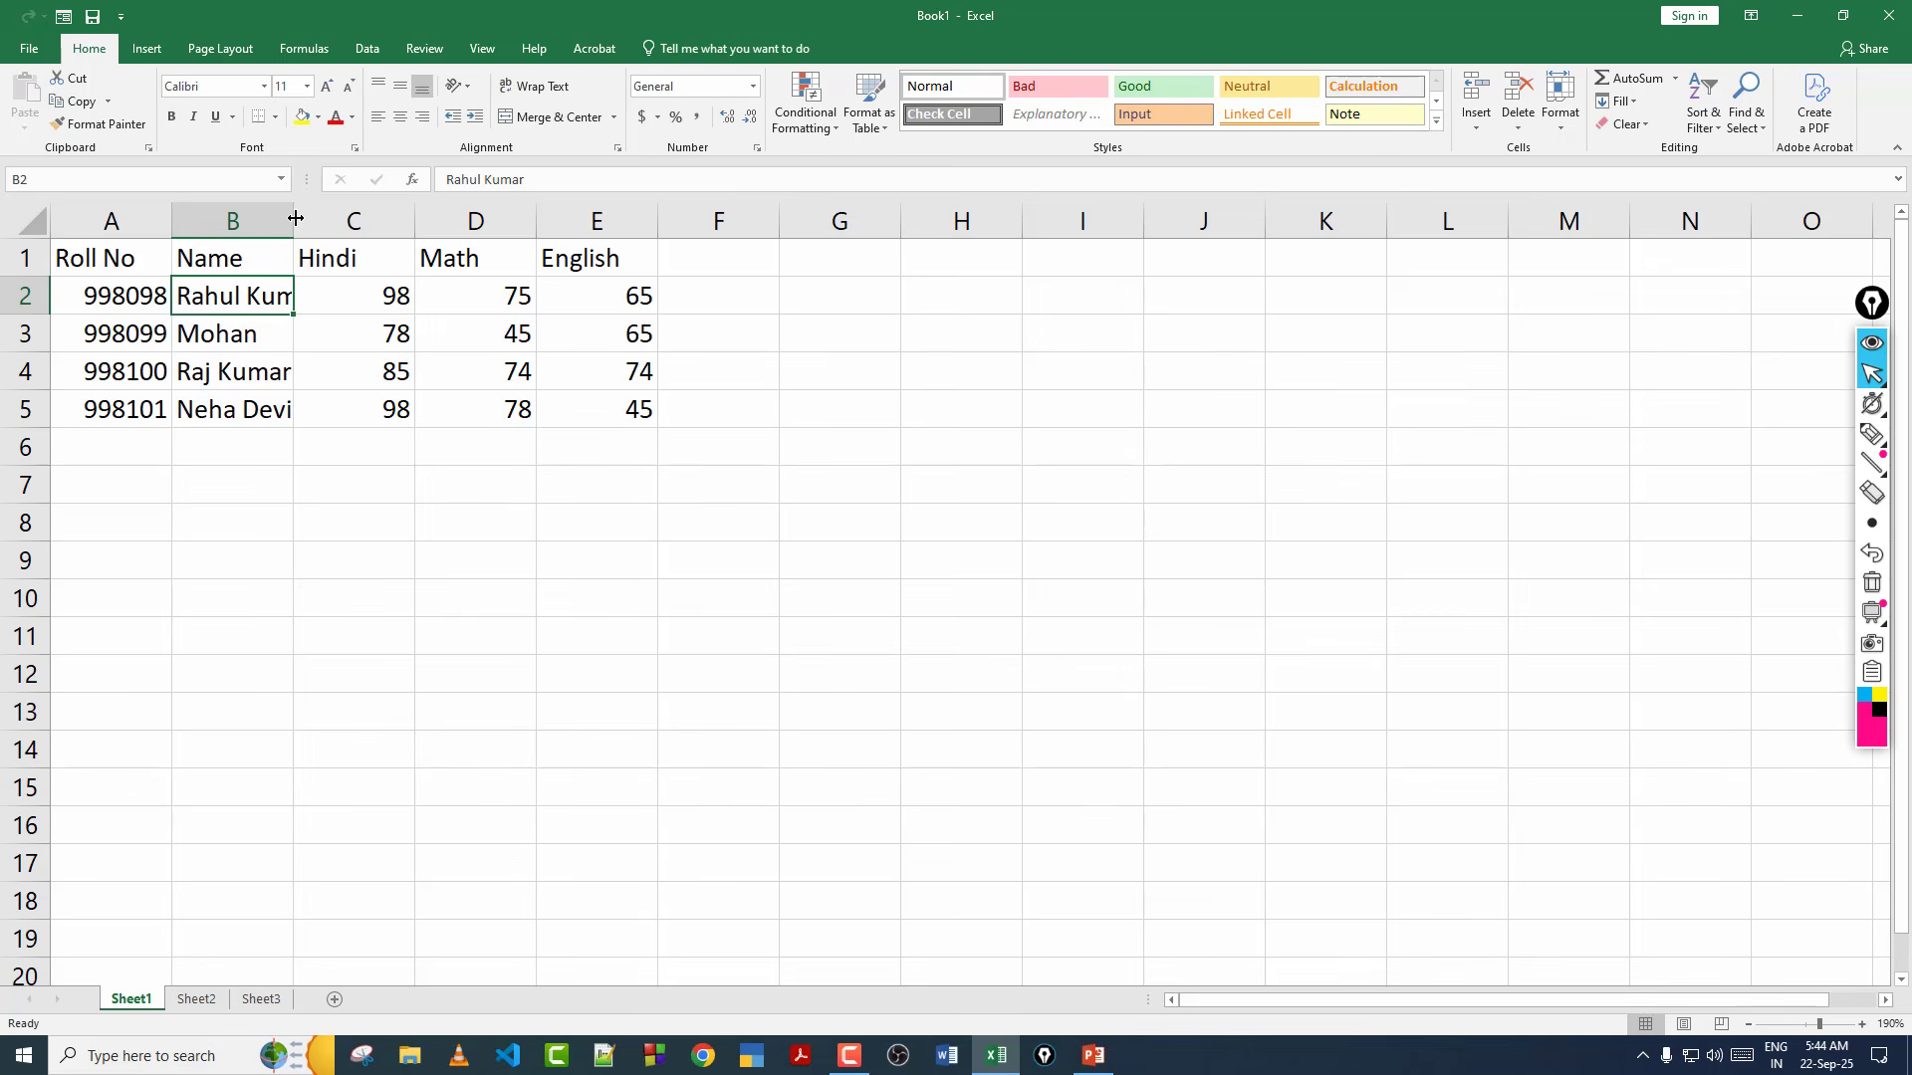
pyautogui.doubleClick(296, 218)
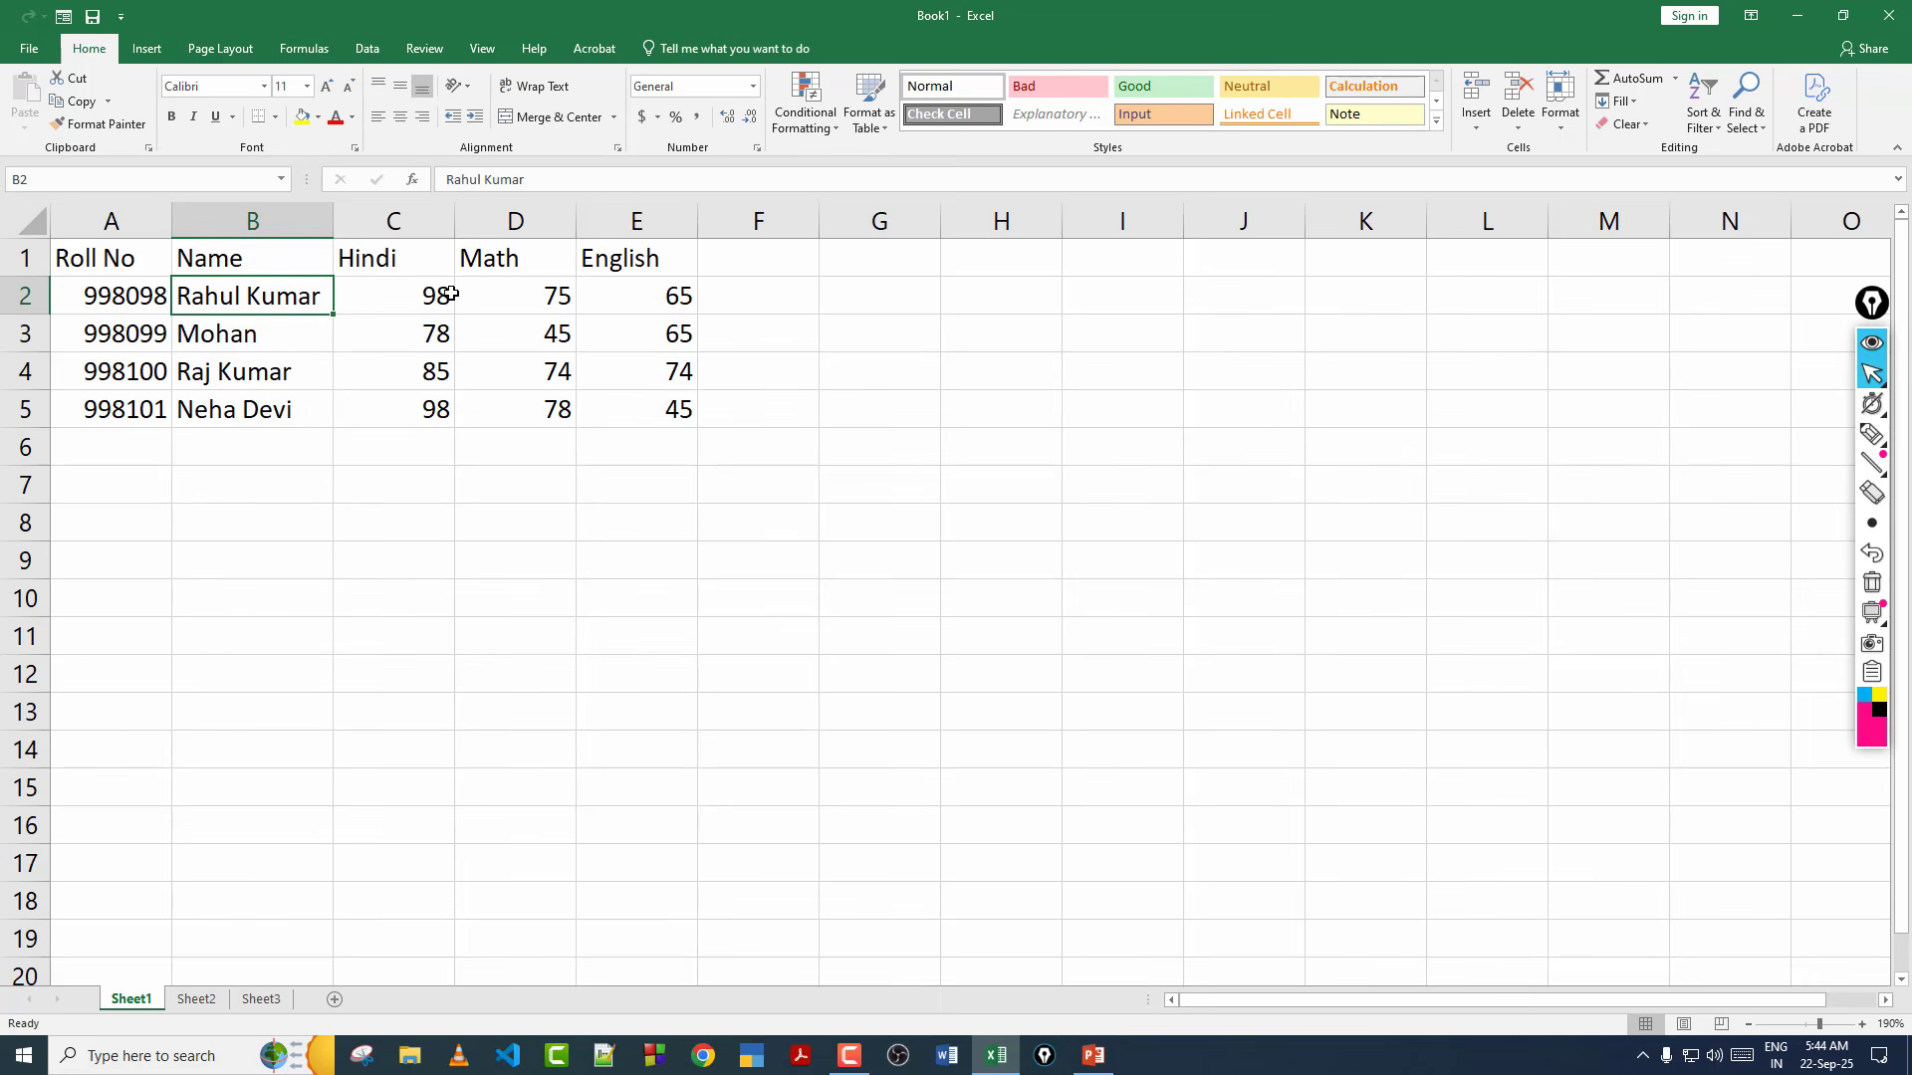
pyautogui.moveTo(457, 213); pyautogui.dragTo(429, 212)
pyautogui.moveTo(548, 218); pyautogui.dragTo(522, 218)
pyautogui.moveTo(651, 220); pyautogui.dragTo(627, 221)
pyautogui.click(659, 344)
pyautogui.click(689, 715)
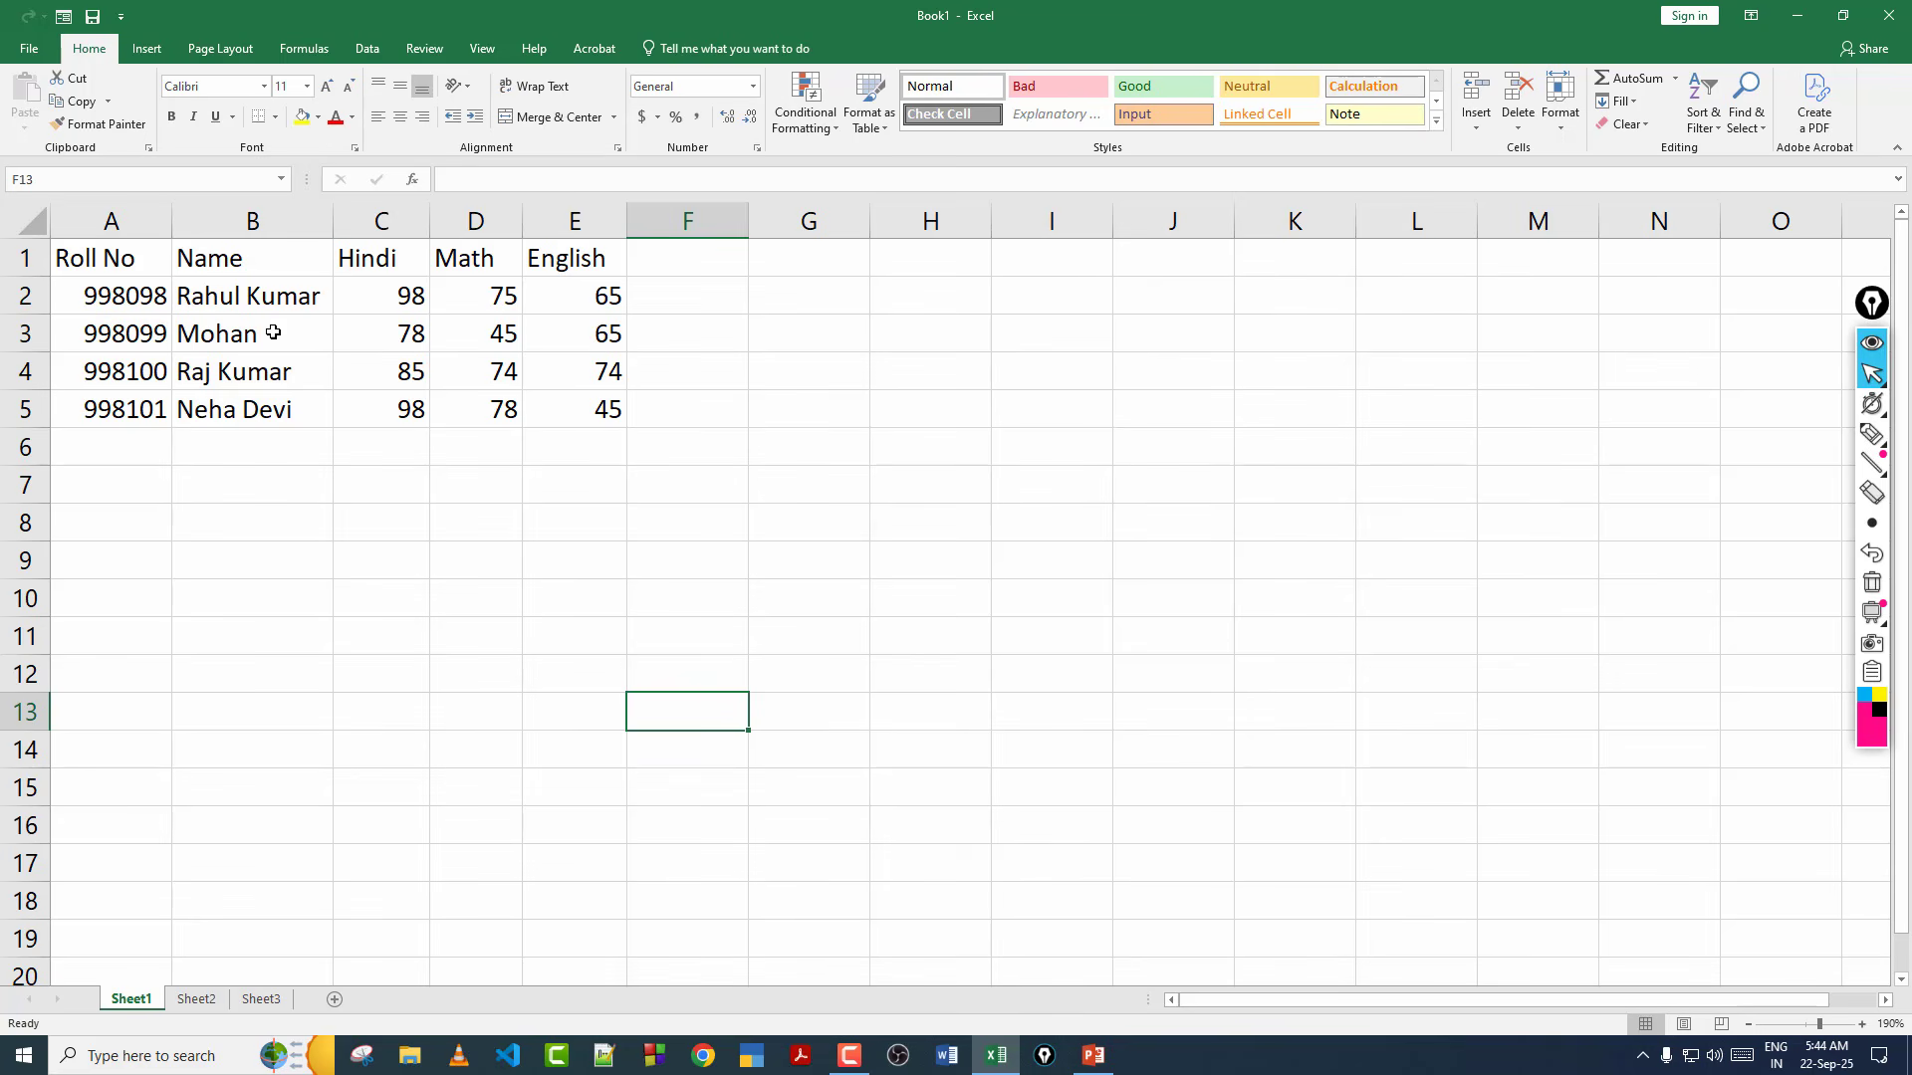
# Center the headings in A1:E1, the roll numbers in A2:A5 and the marks in C2:E5.
pyautogui.moveTo(127, 264); pyautogui.dragTo(622, 261)
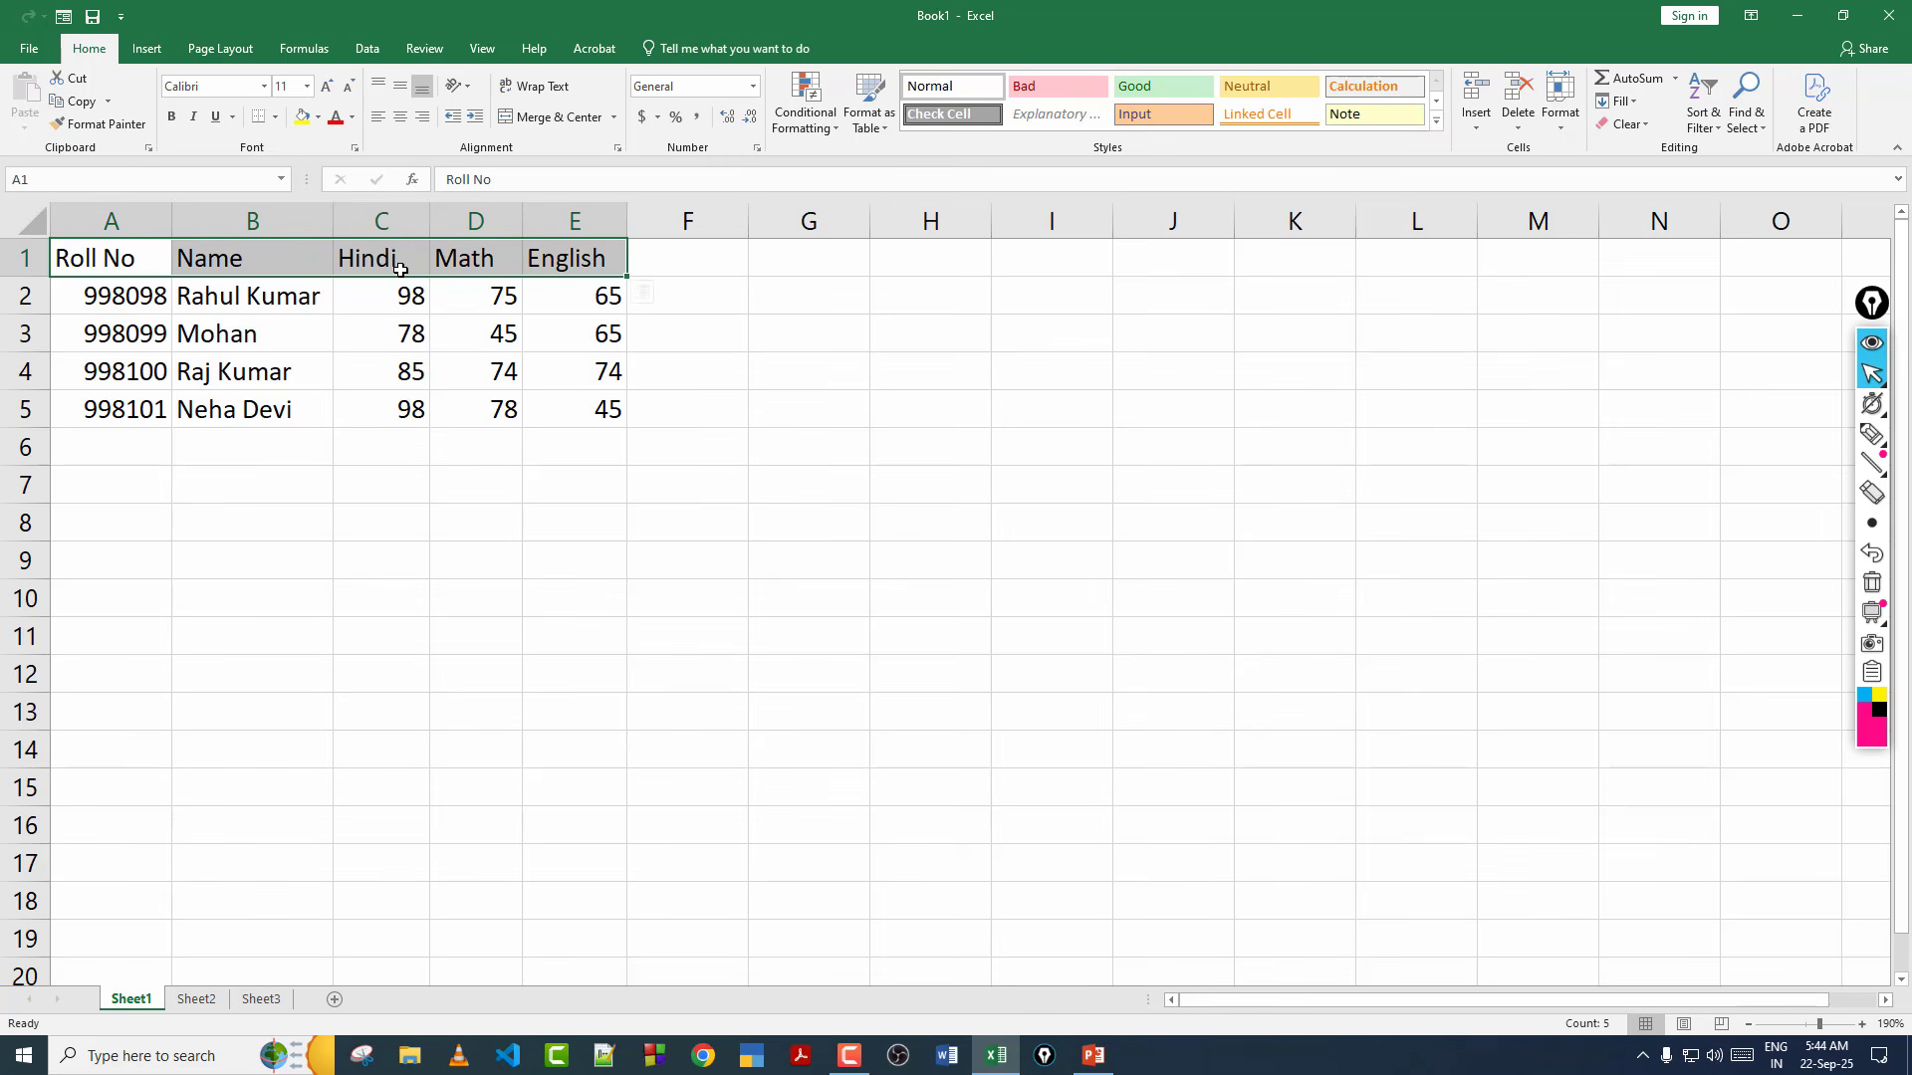
pyautogui.click(399, 120)
pyautogui.click(344, 346)
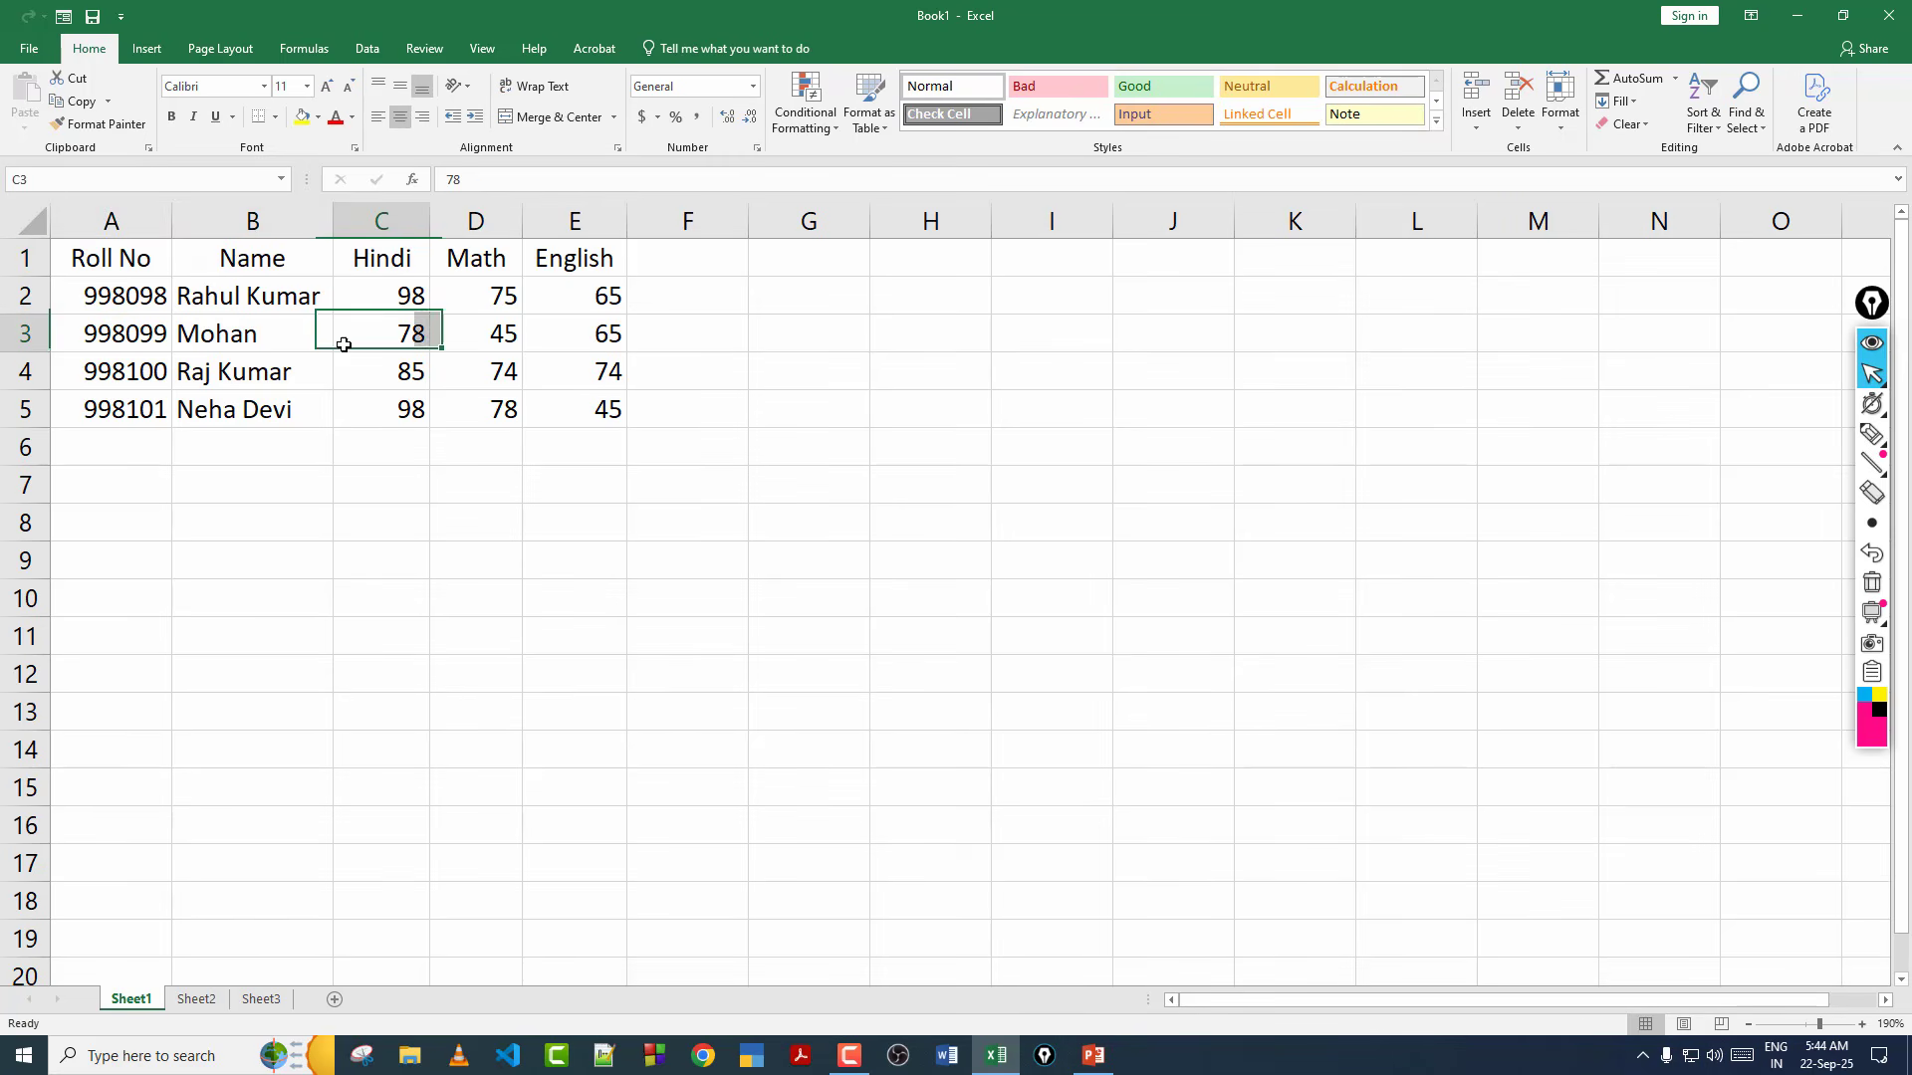
pyautogui.moveTo(133, 298); pyautogui.dragTo(141, 413)
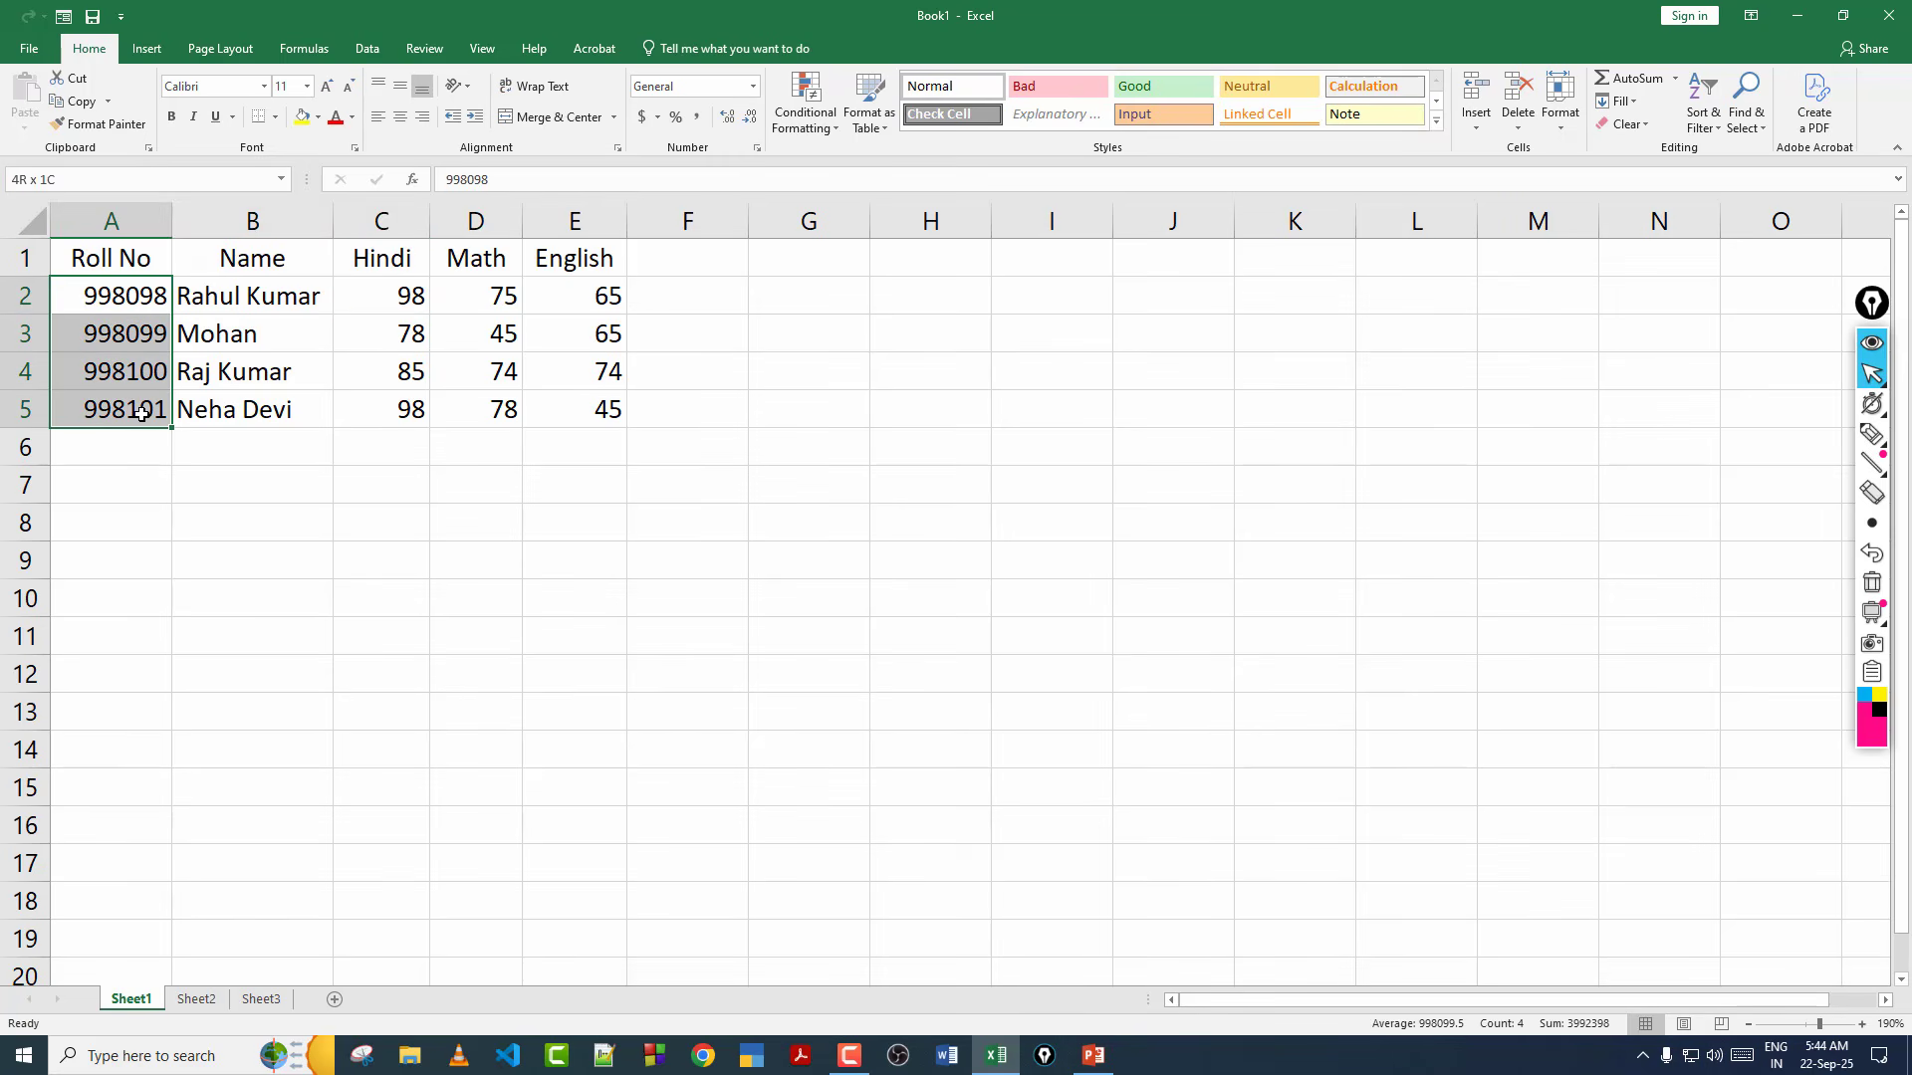
pyautogui.click(399, 117)
pyautogui.moveTo(388, 296); pyautogui.dragTo(597, 409)
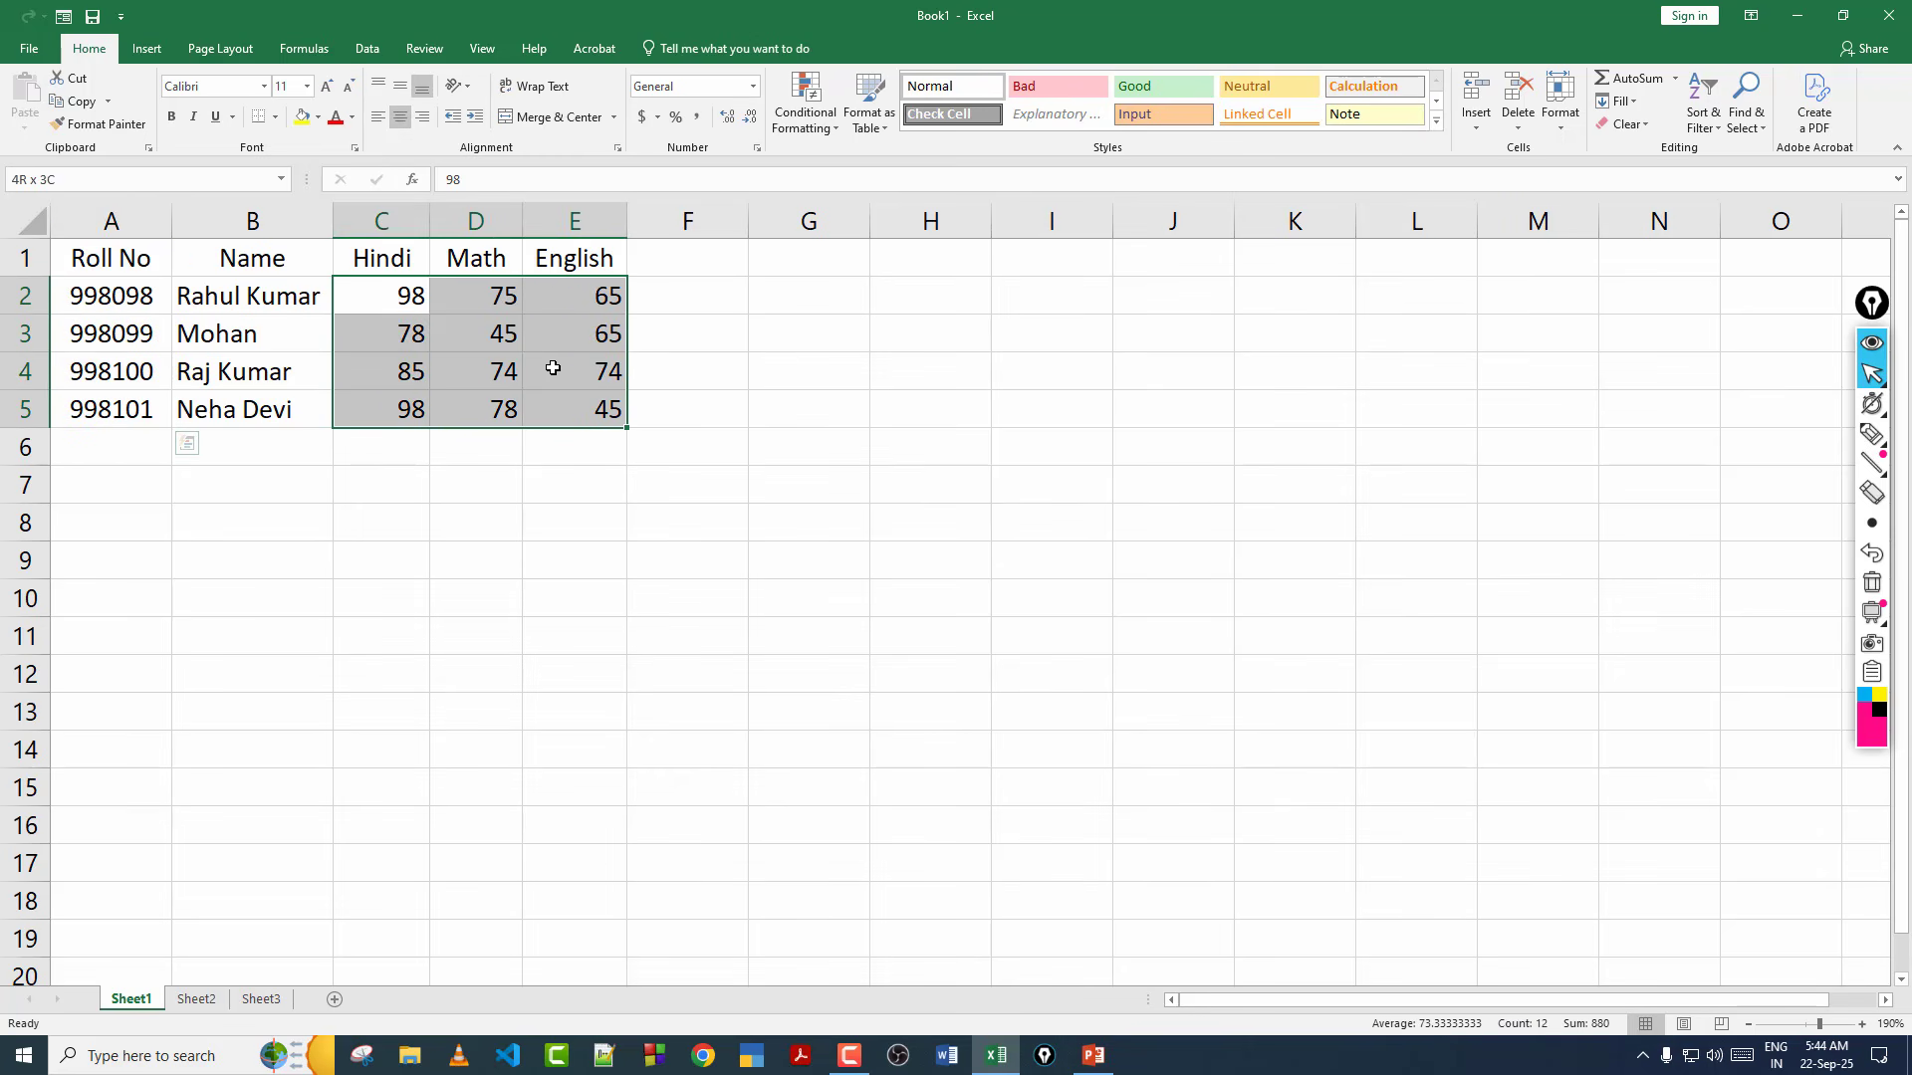
pyautogui.click(399, 117)
pyautogui.click(476, 333)
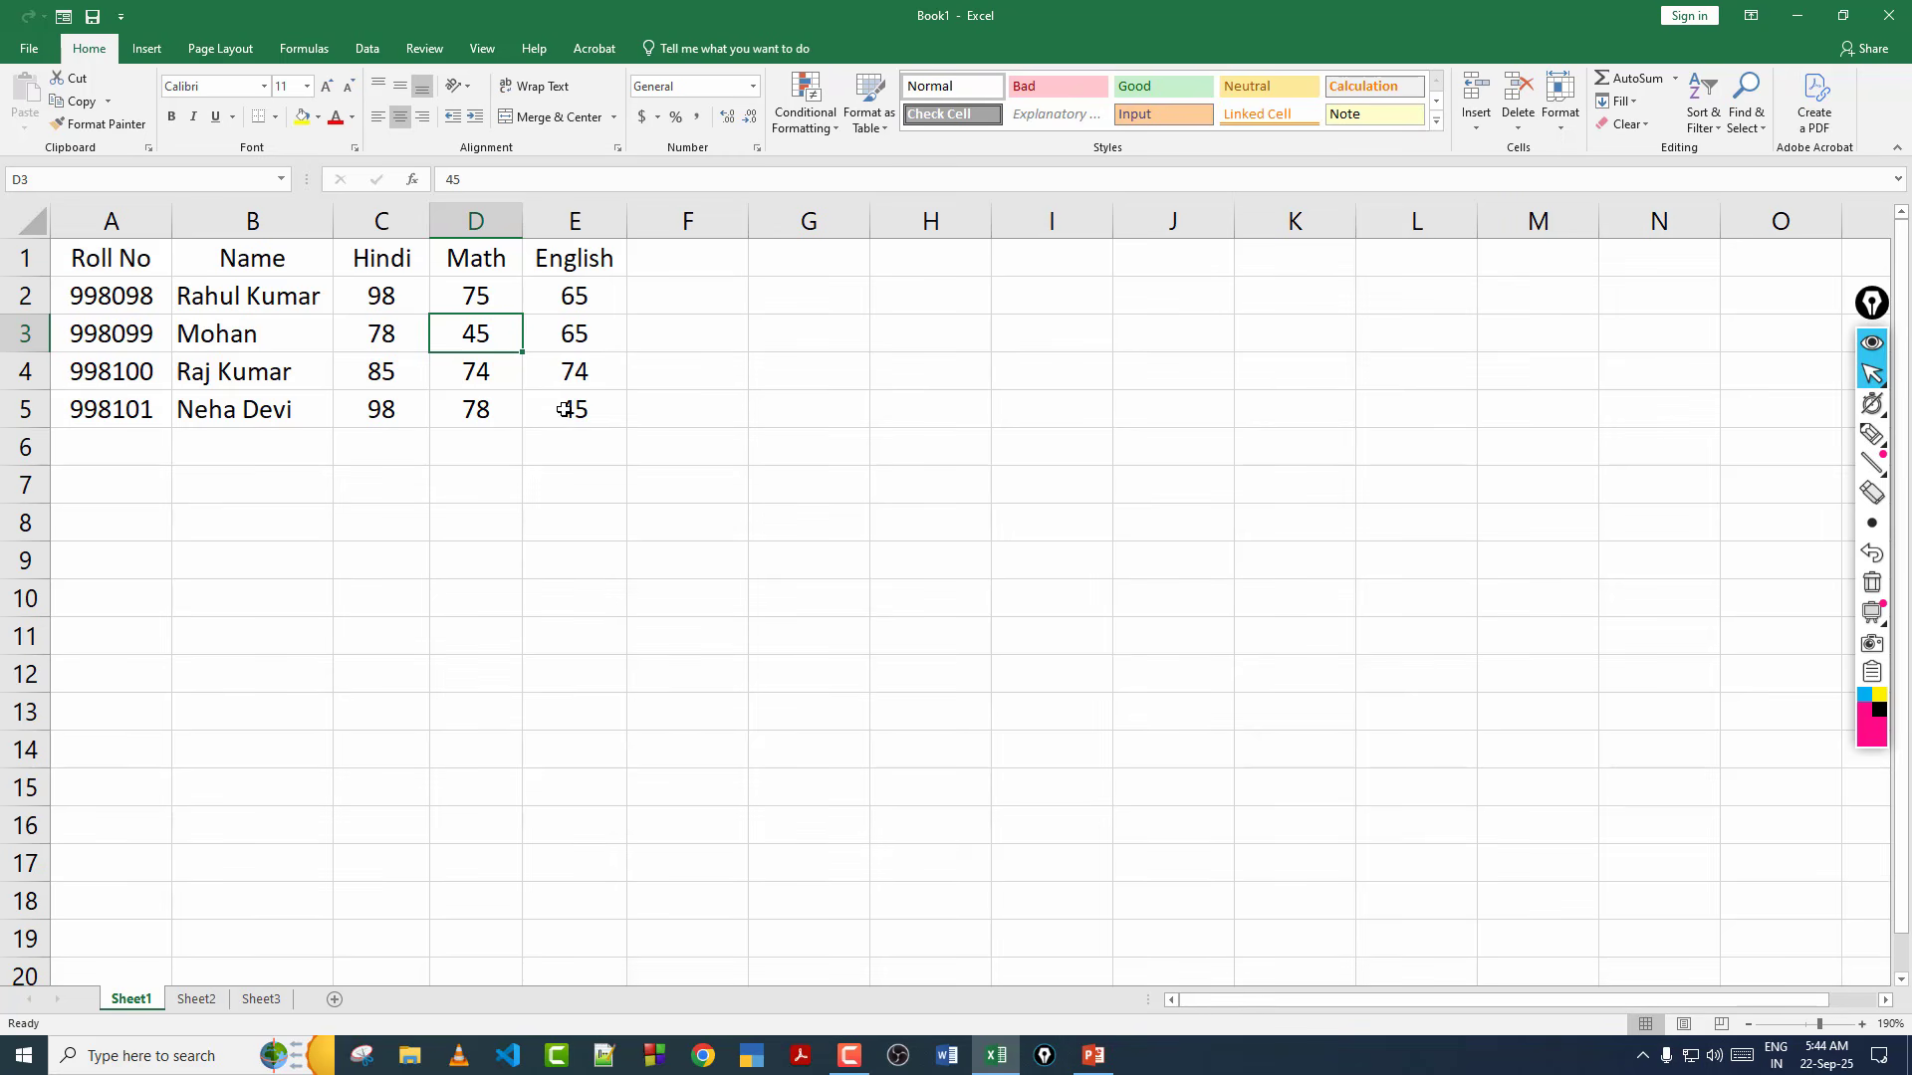
# Add a Total heading in F1 and enter the formula =C2+D2+E2 in F2.
pyautogui.click(689, 258)
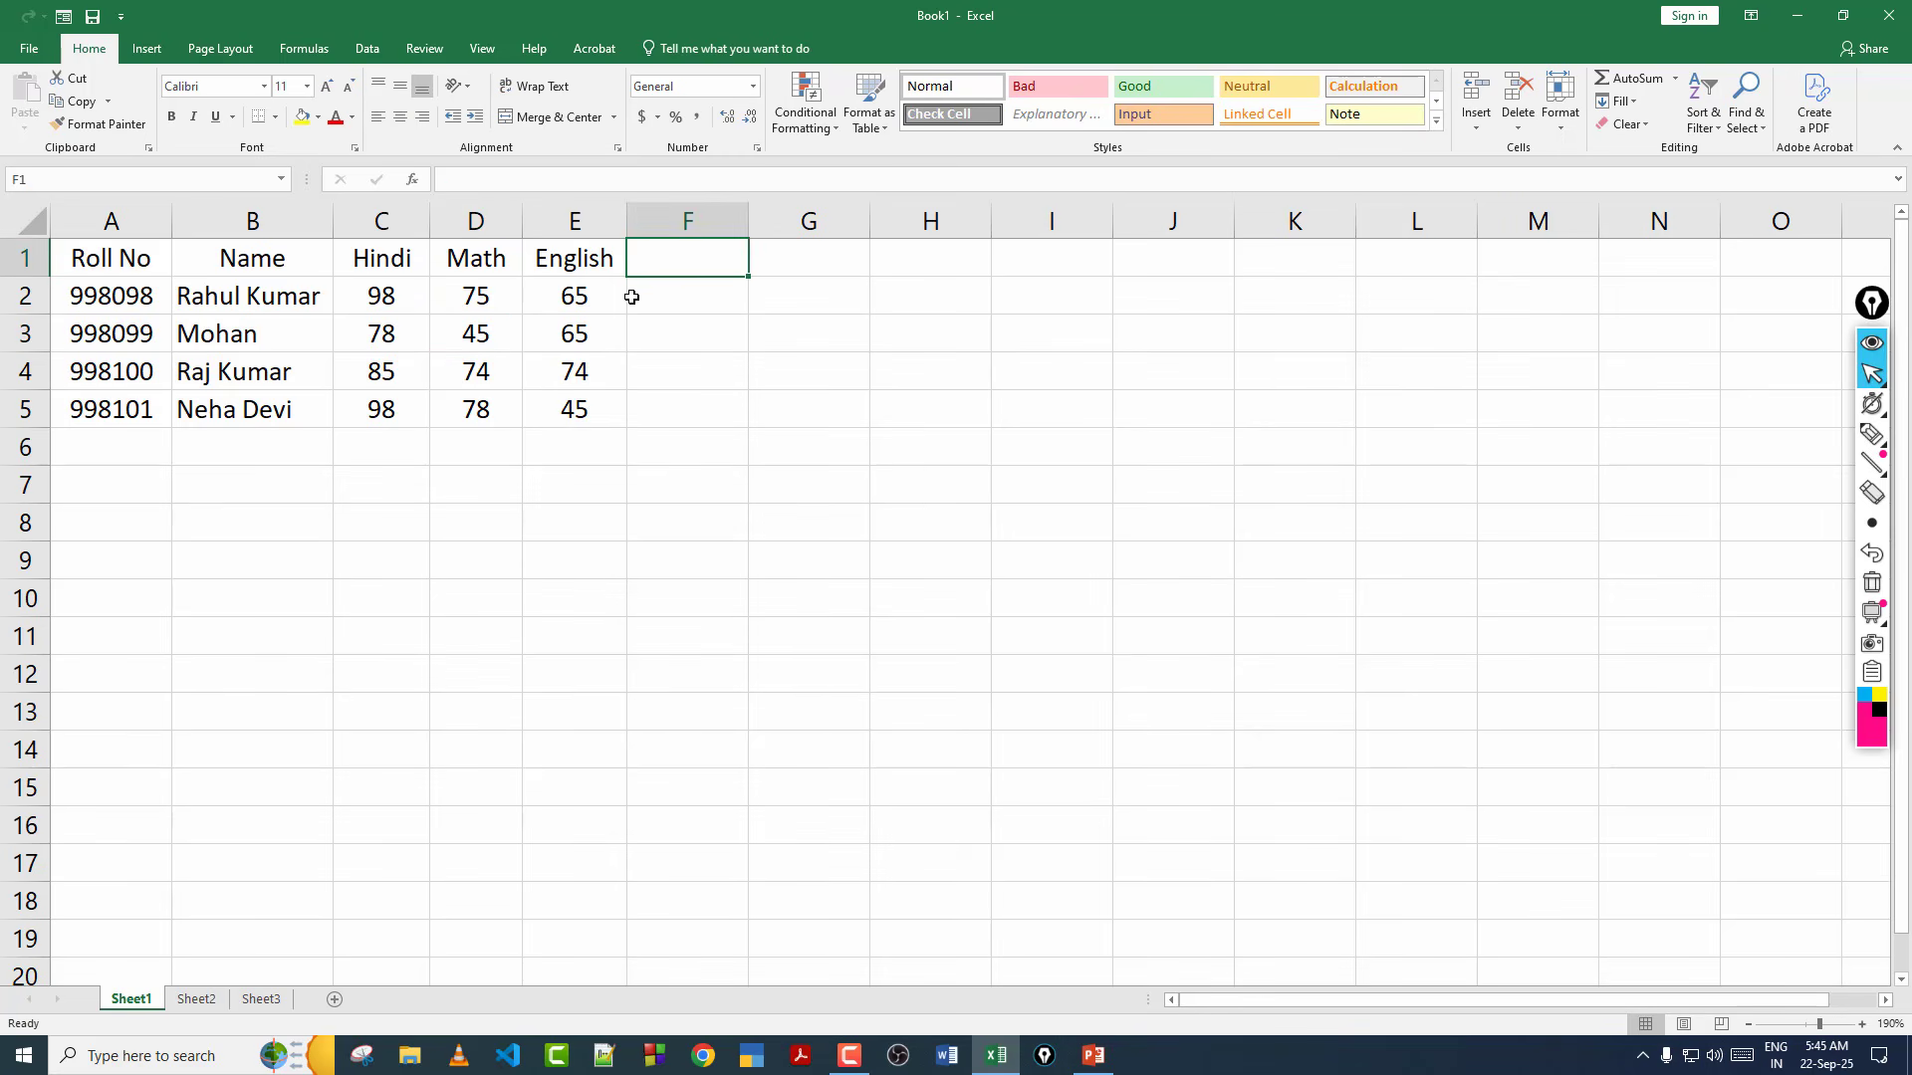
pyautogui.write('Total')
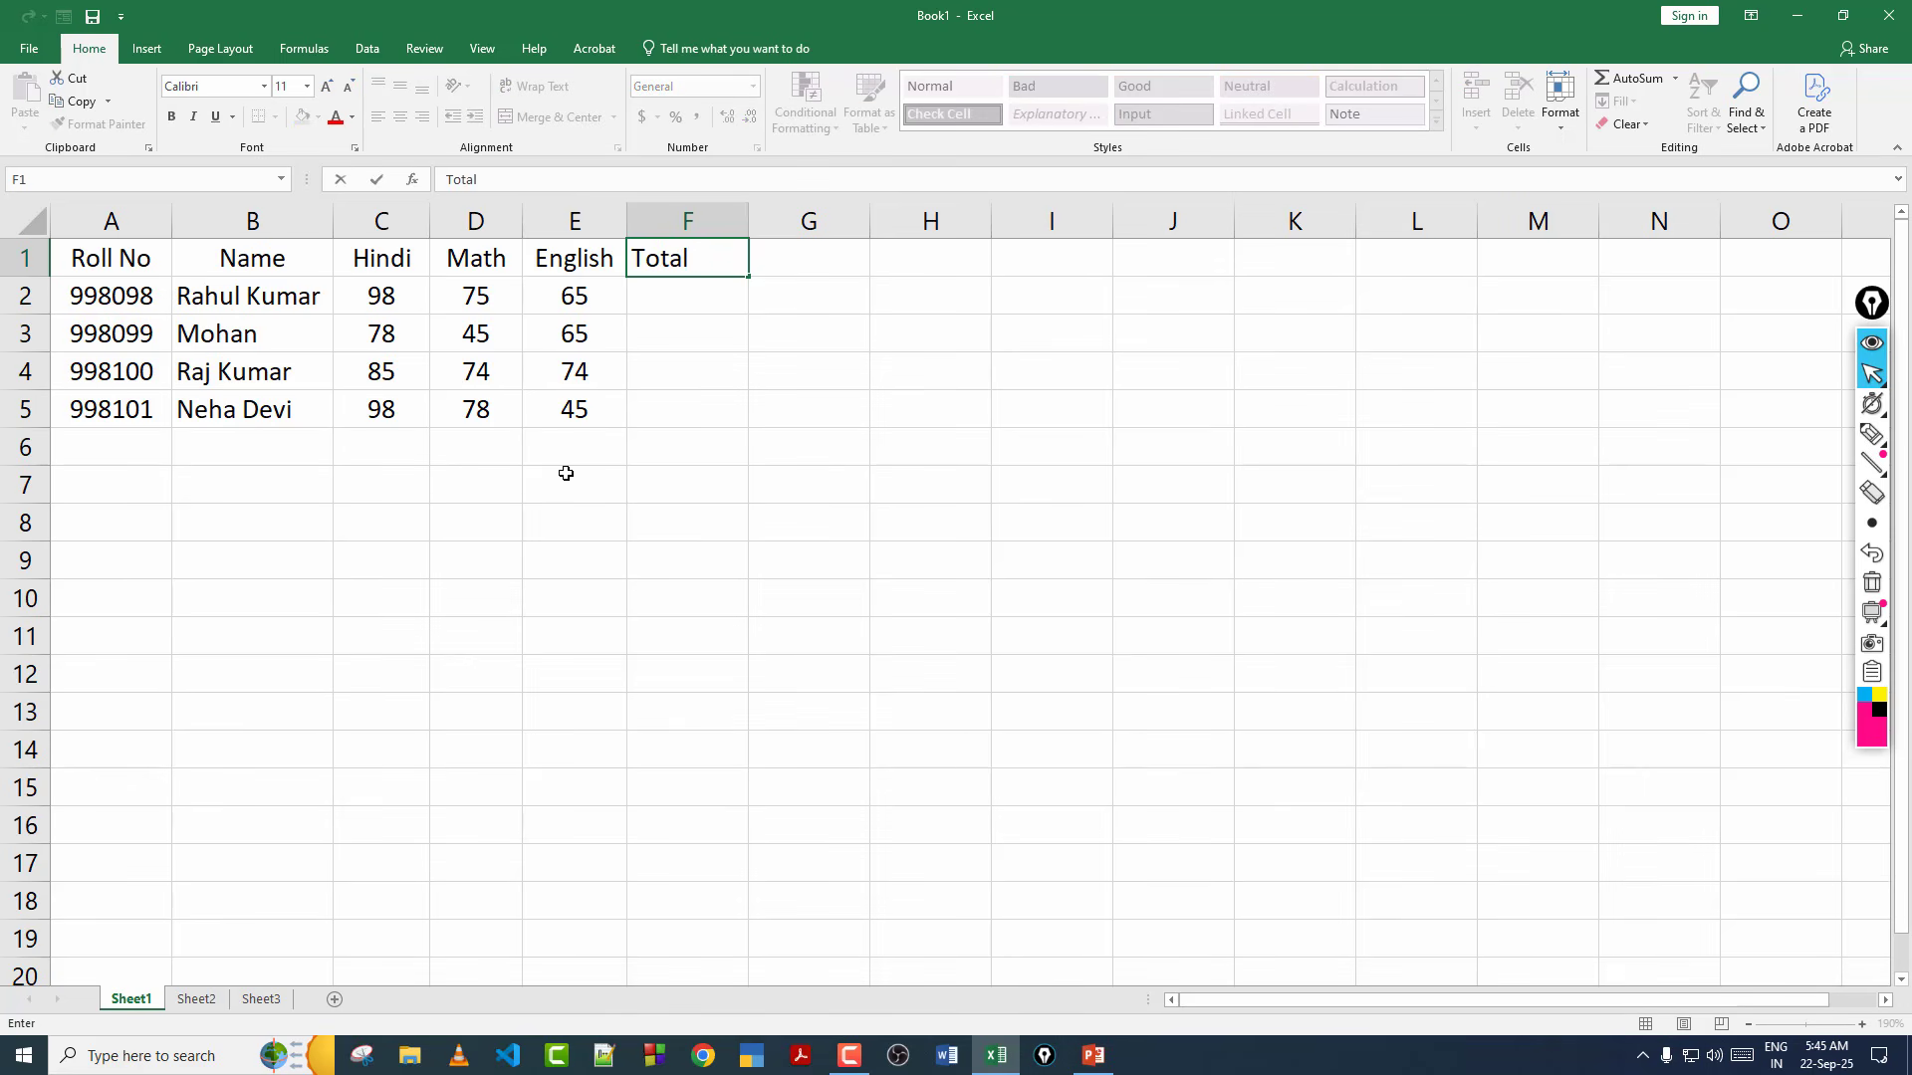
pyautogui.click(696, 291)
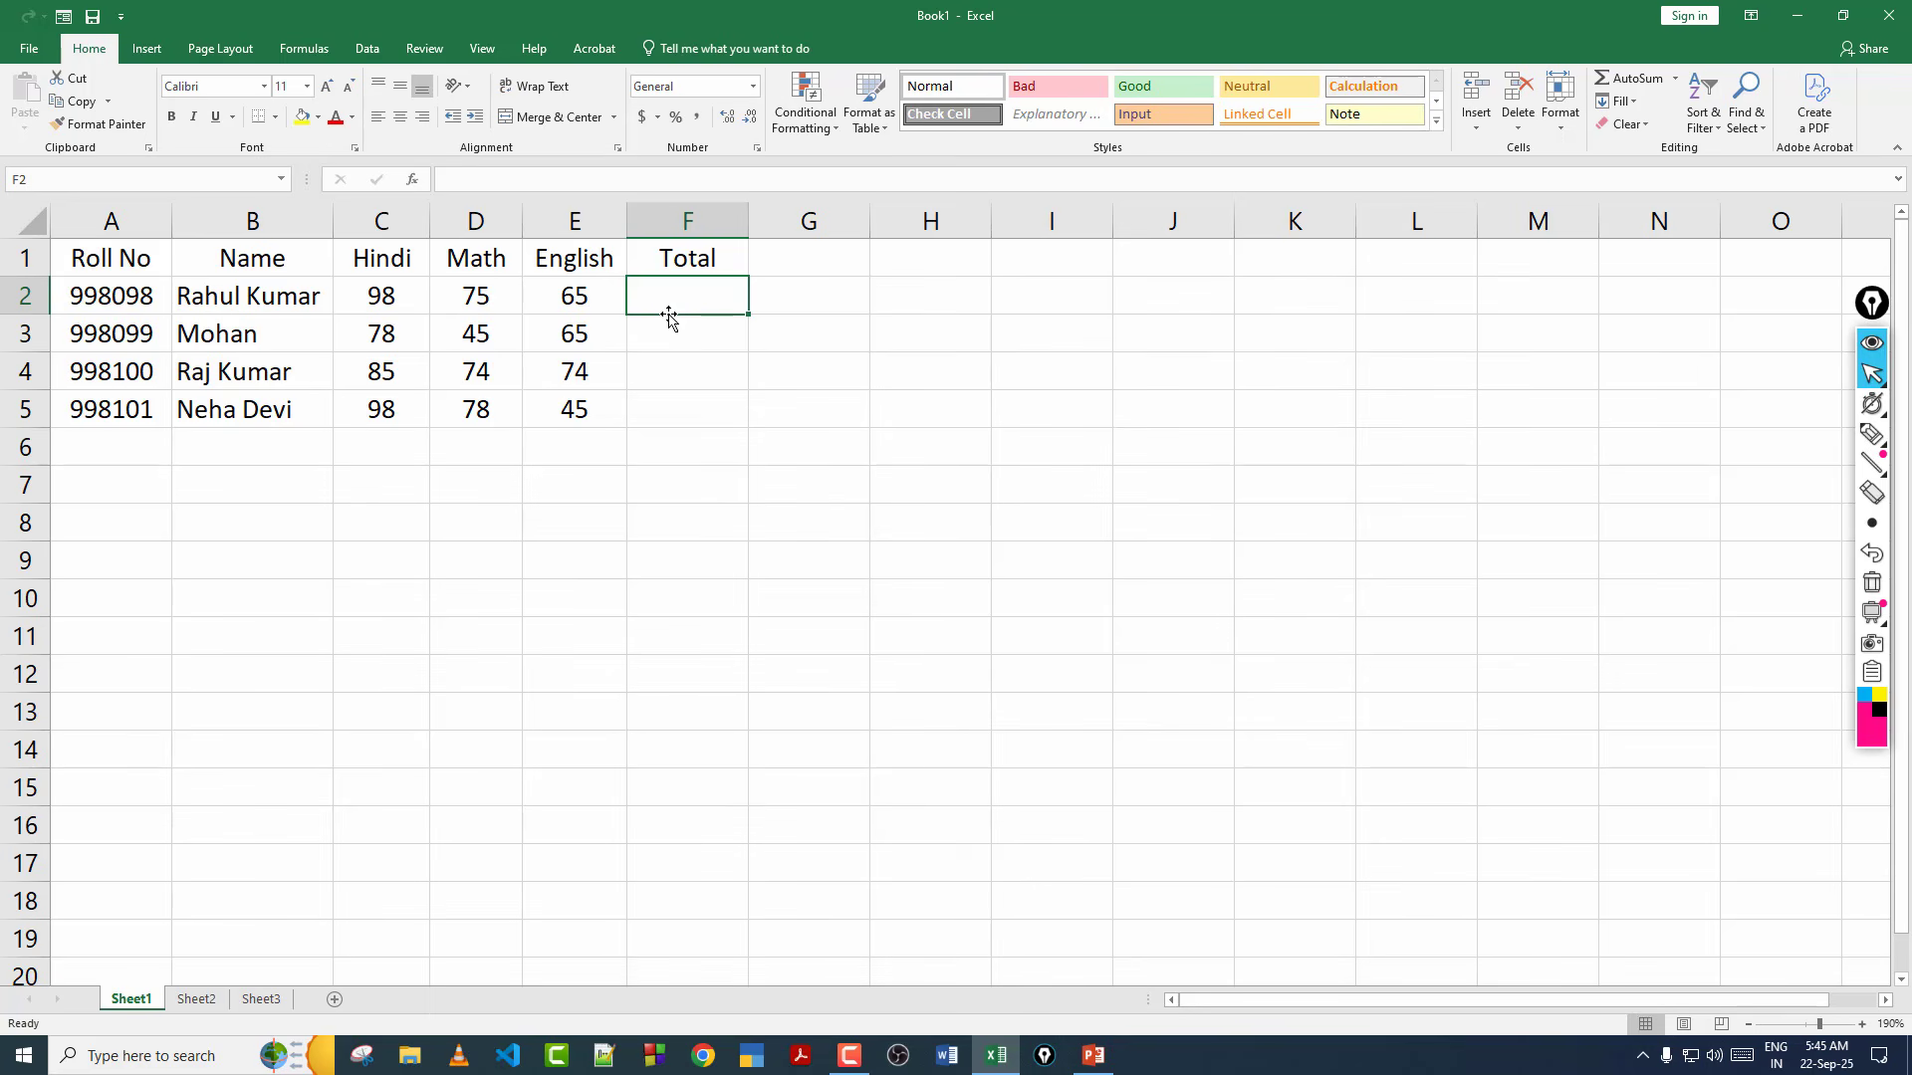
pyautogui.write('=')
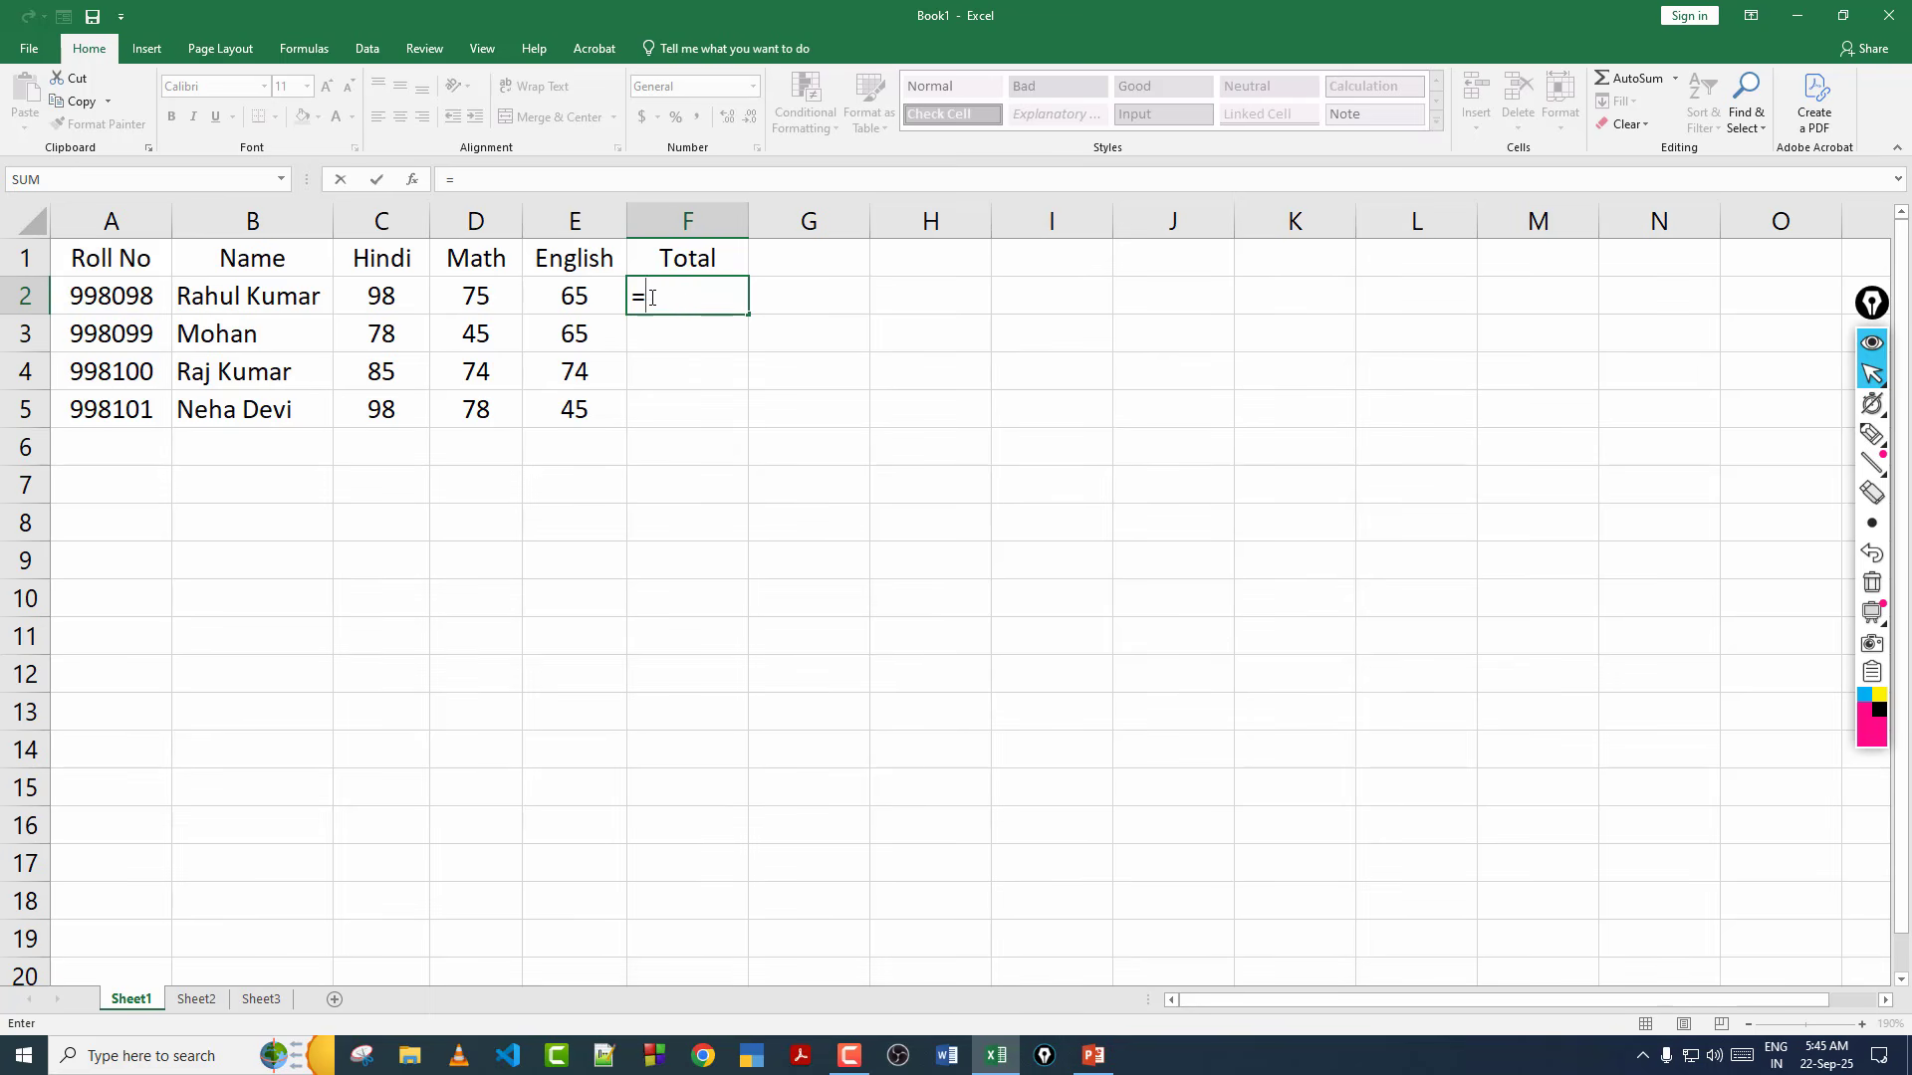
pyautogui.click(405, 294)
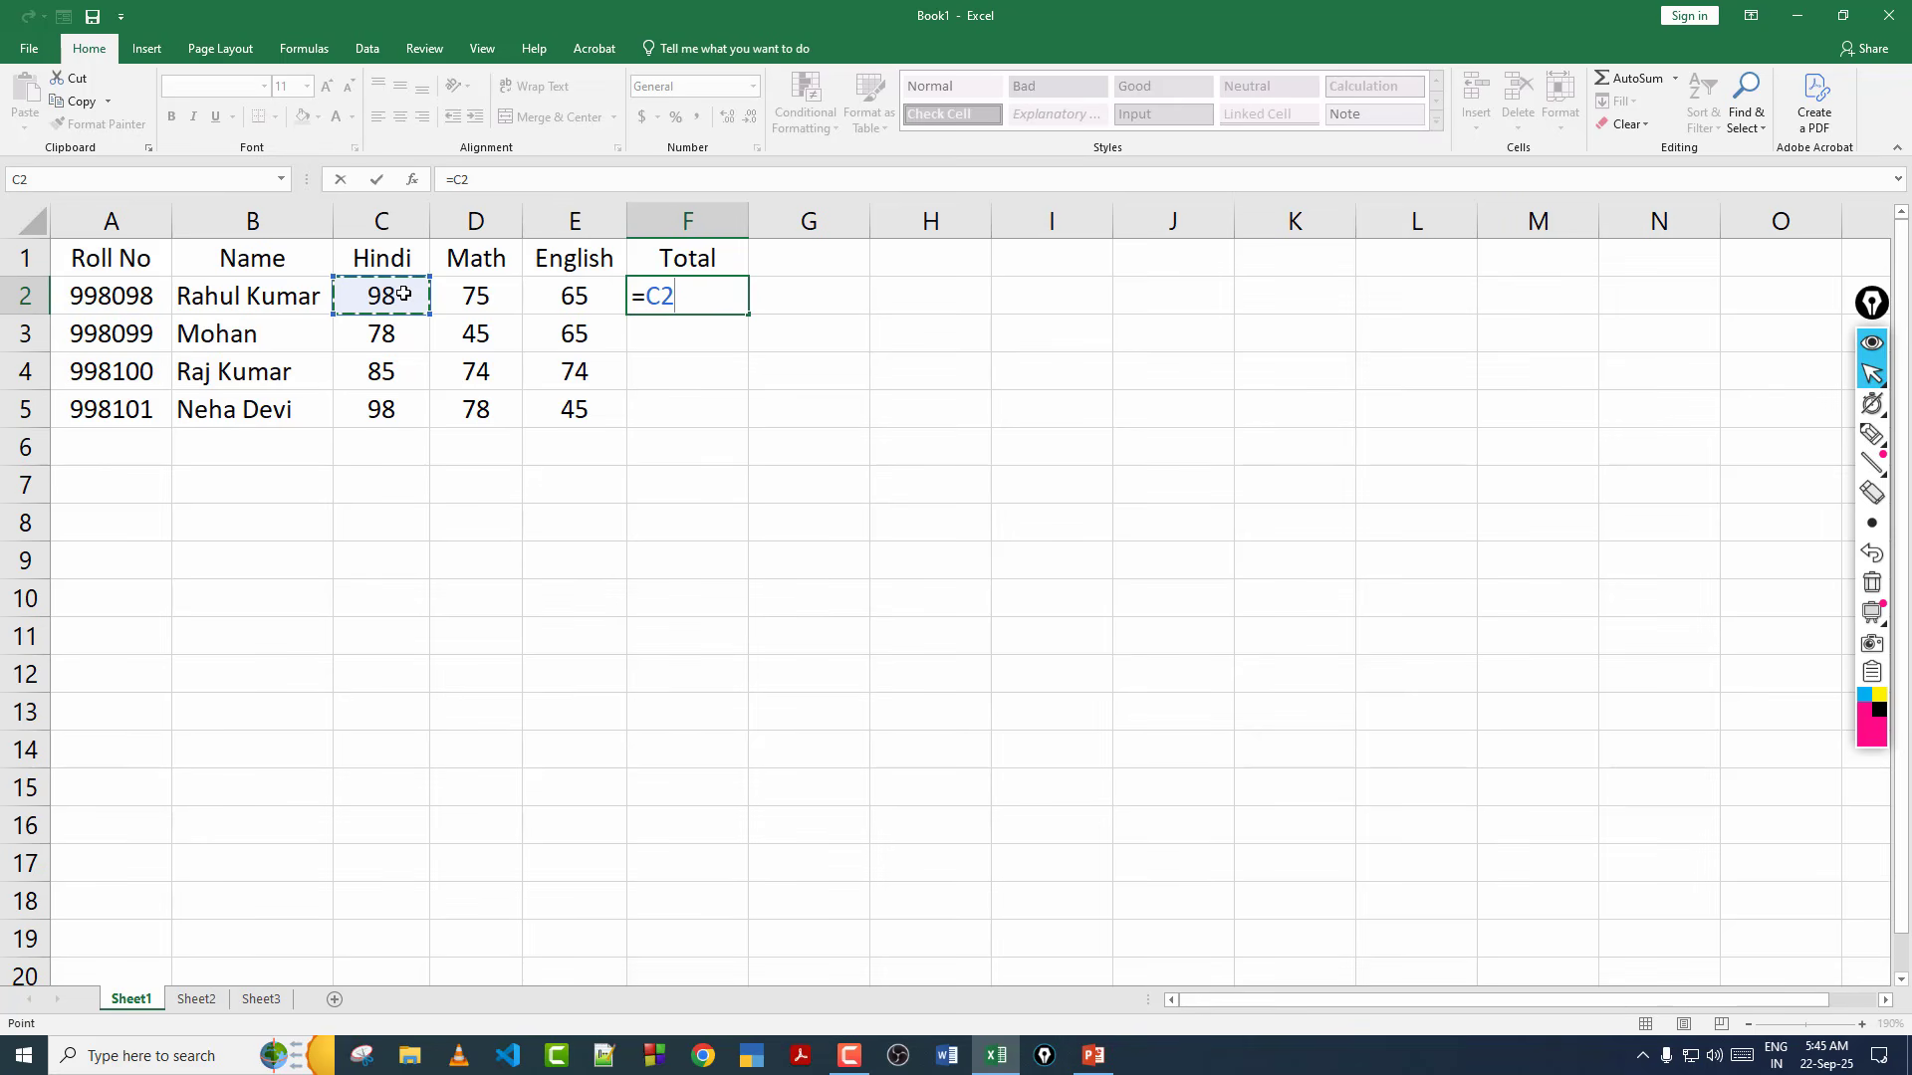
pyautogui.write('+')
pyautogui.click(476, 307)
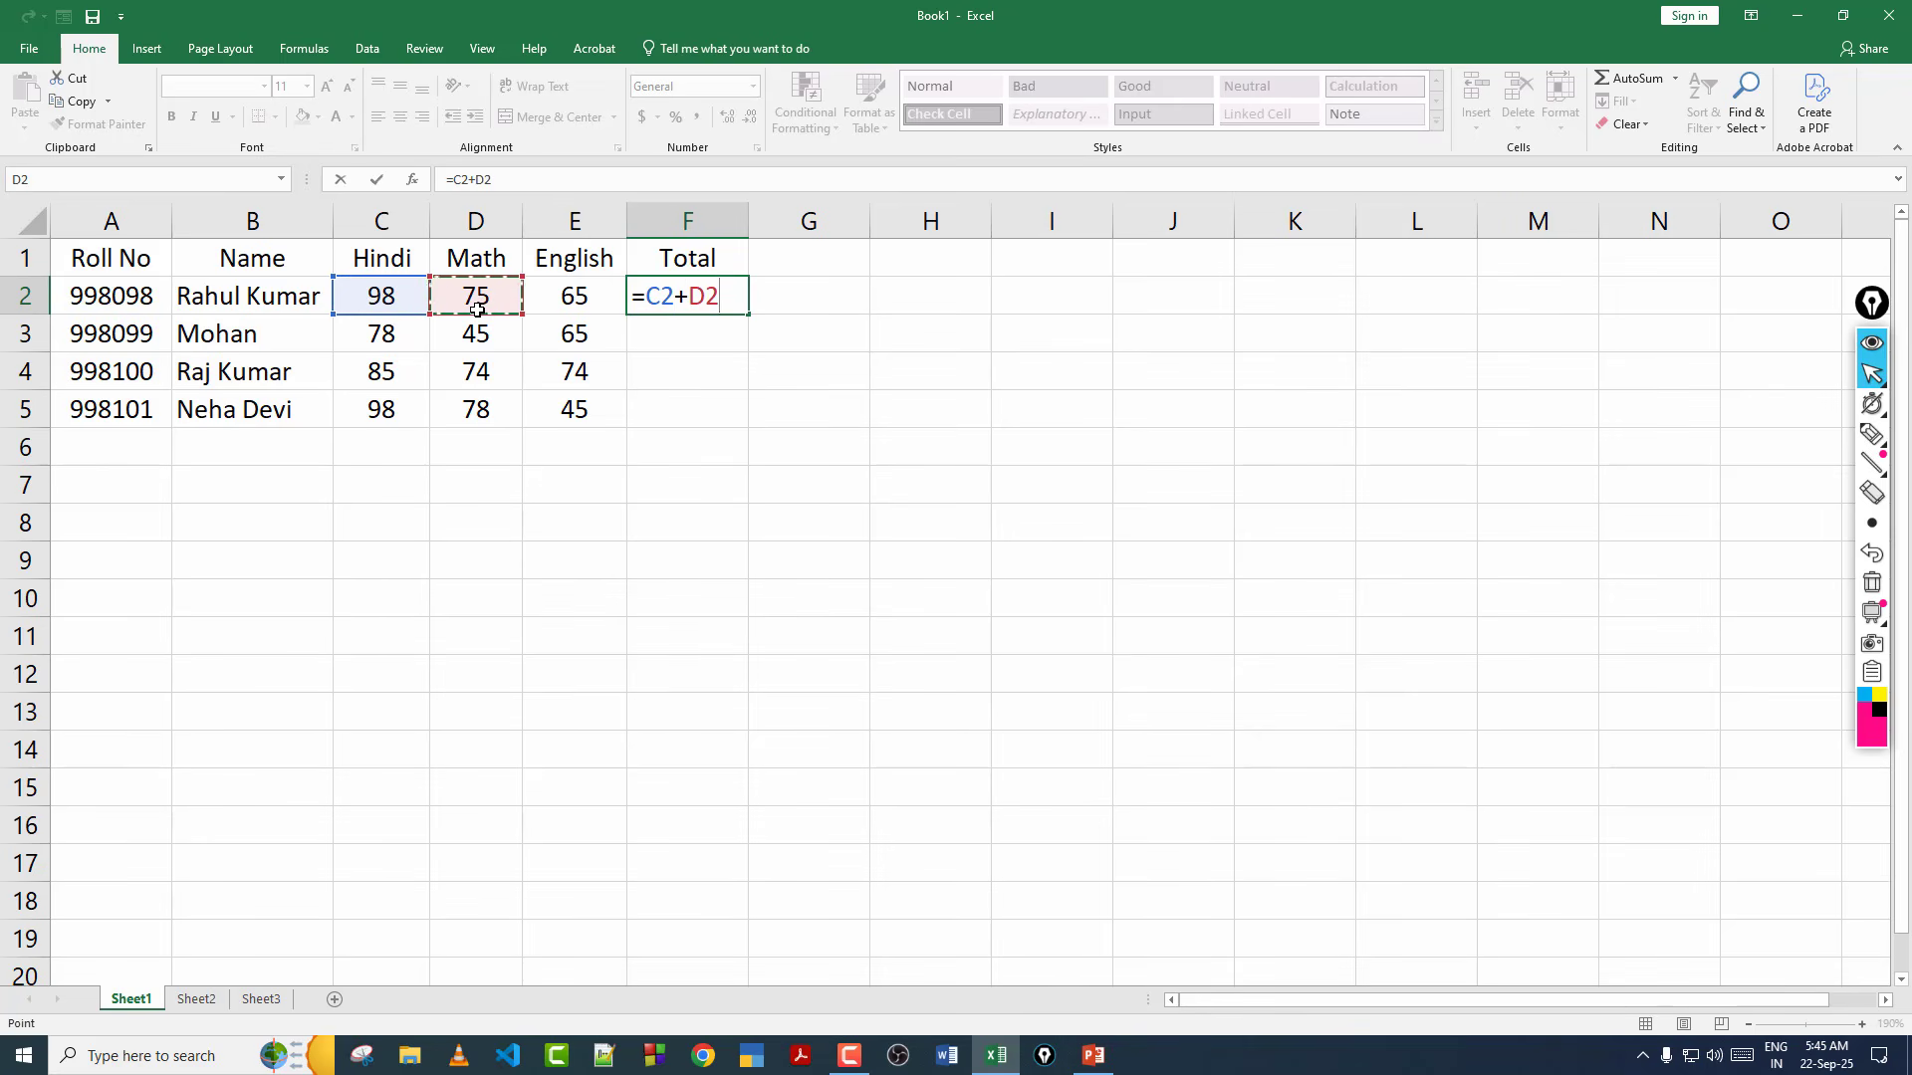
pyautogui.write('+')
pyautogui.click(571, 301)
pyautogui.press('Return')
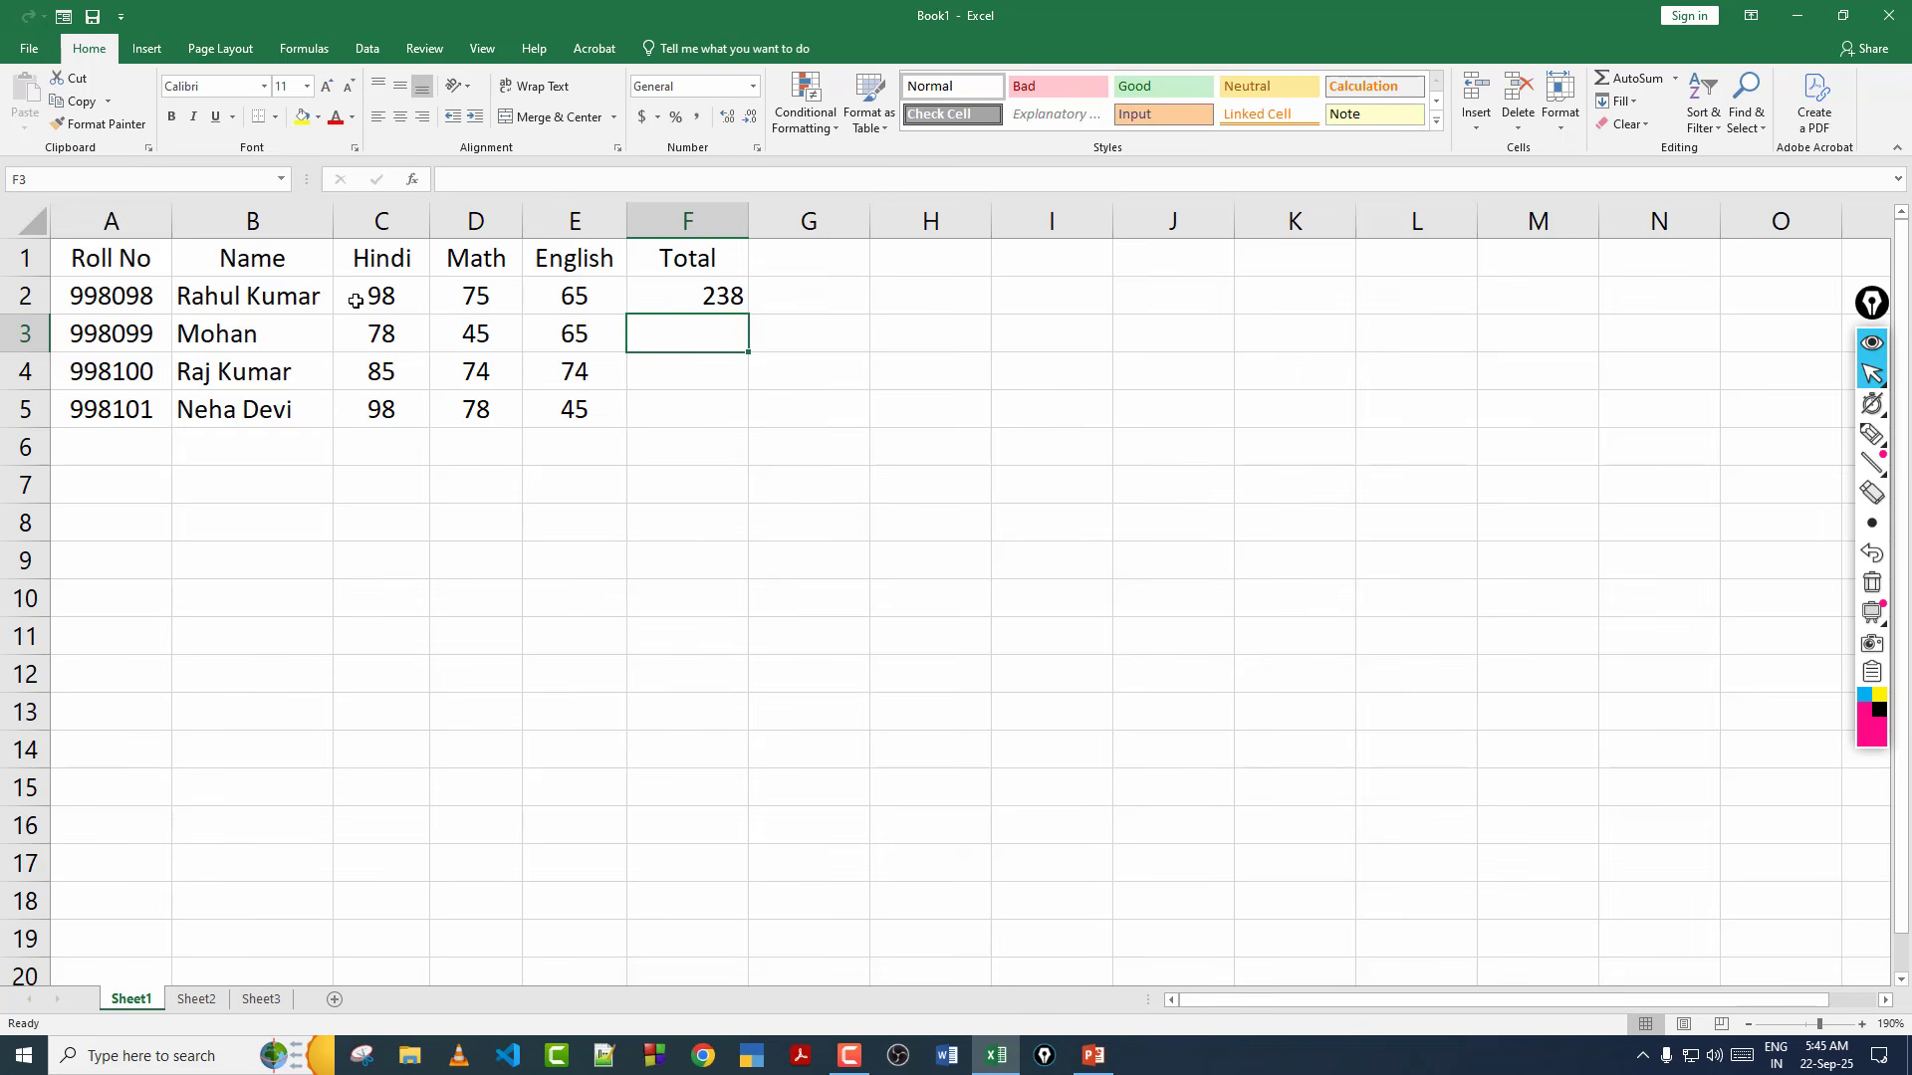
# Fill the total formula from F2 down to F5 for the remaining students.
pyautogui.click(711, 297)
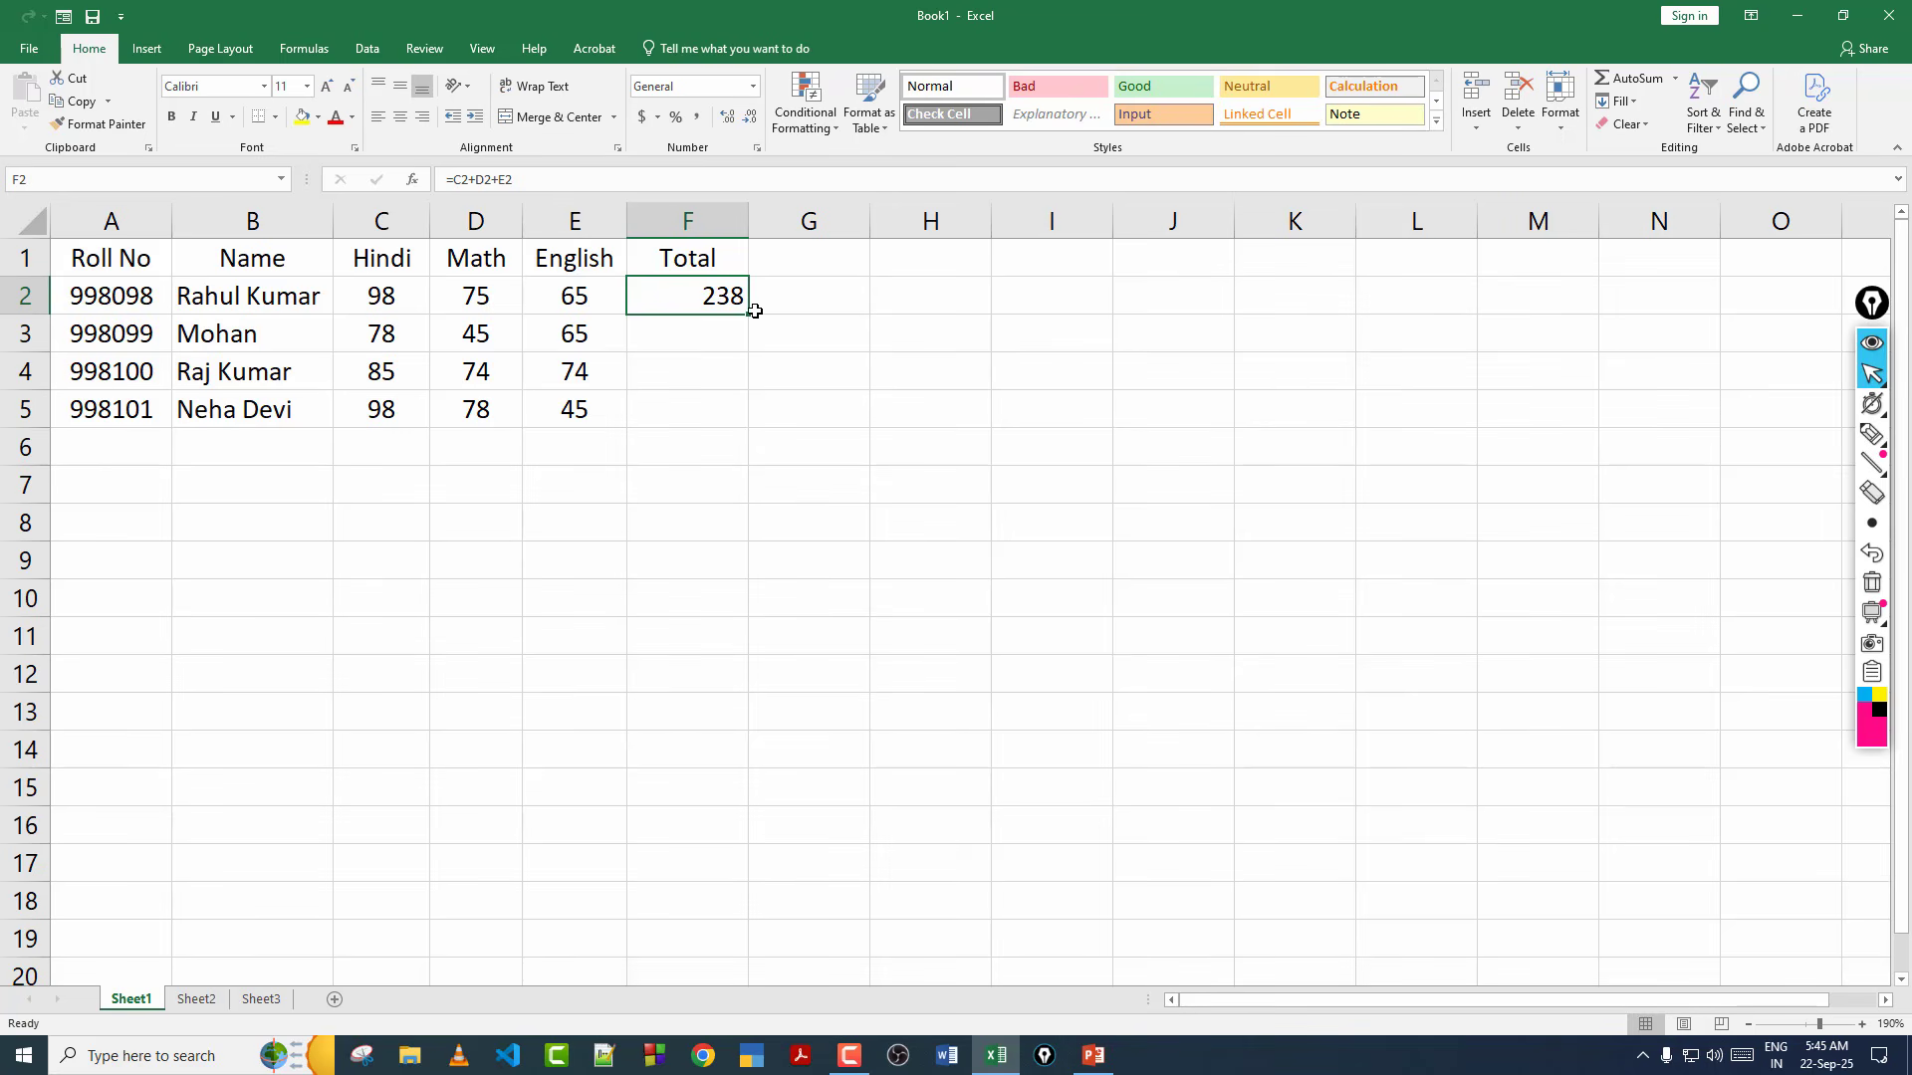
pyautogui.moveTo(749, 315); pyautogui.dragTo(745, 430)
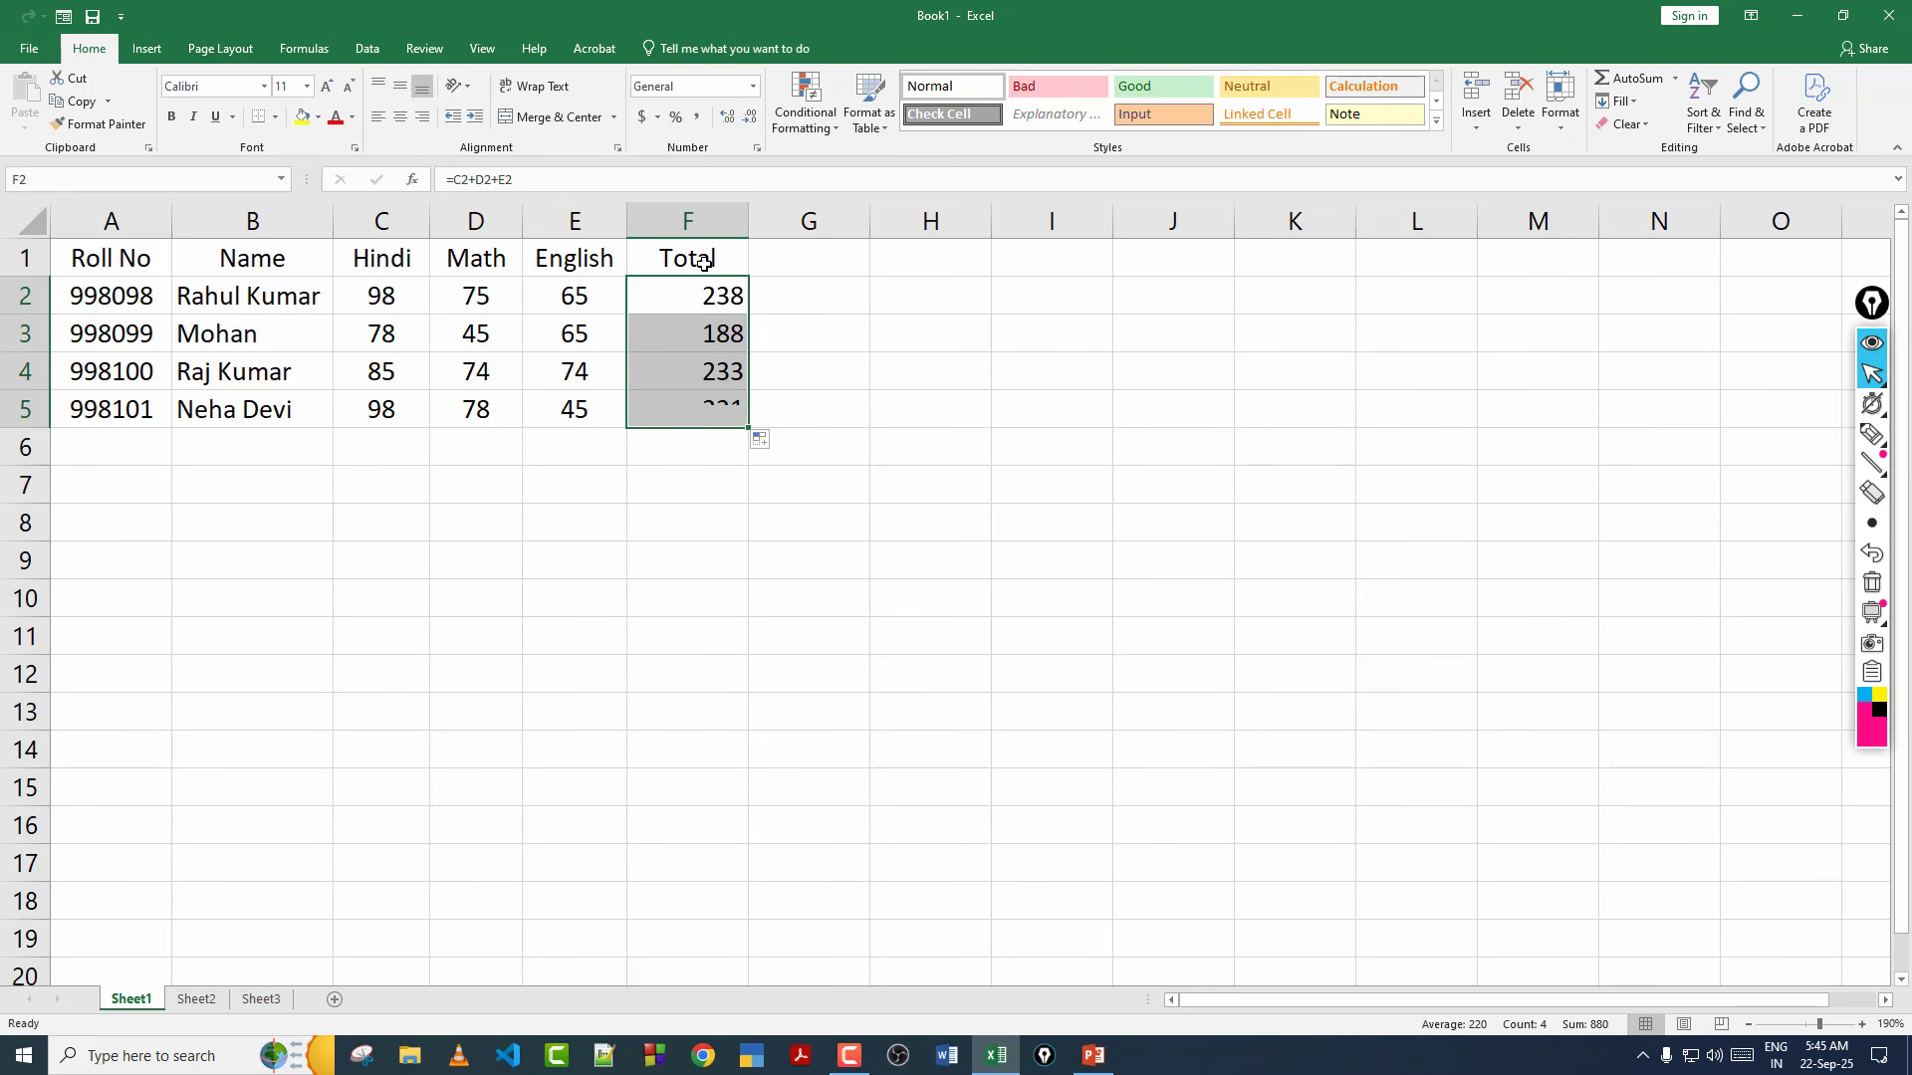
pyautogui.click(733, 375)
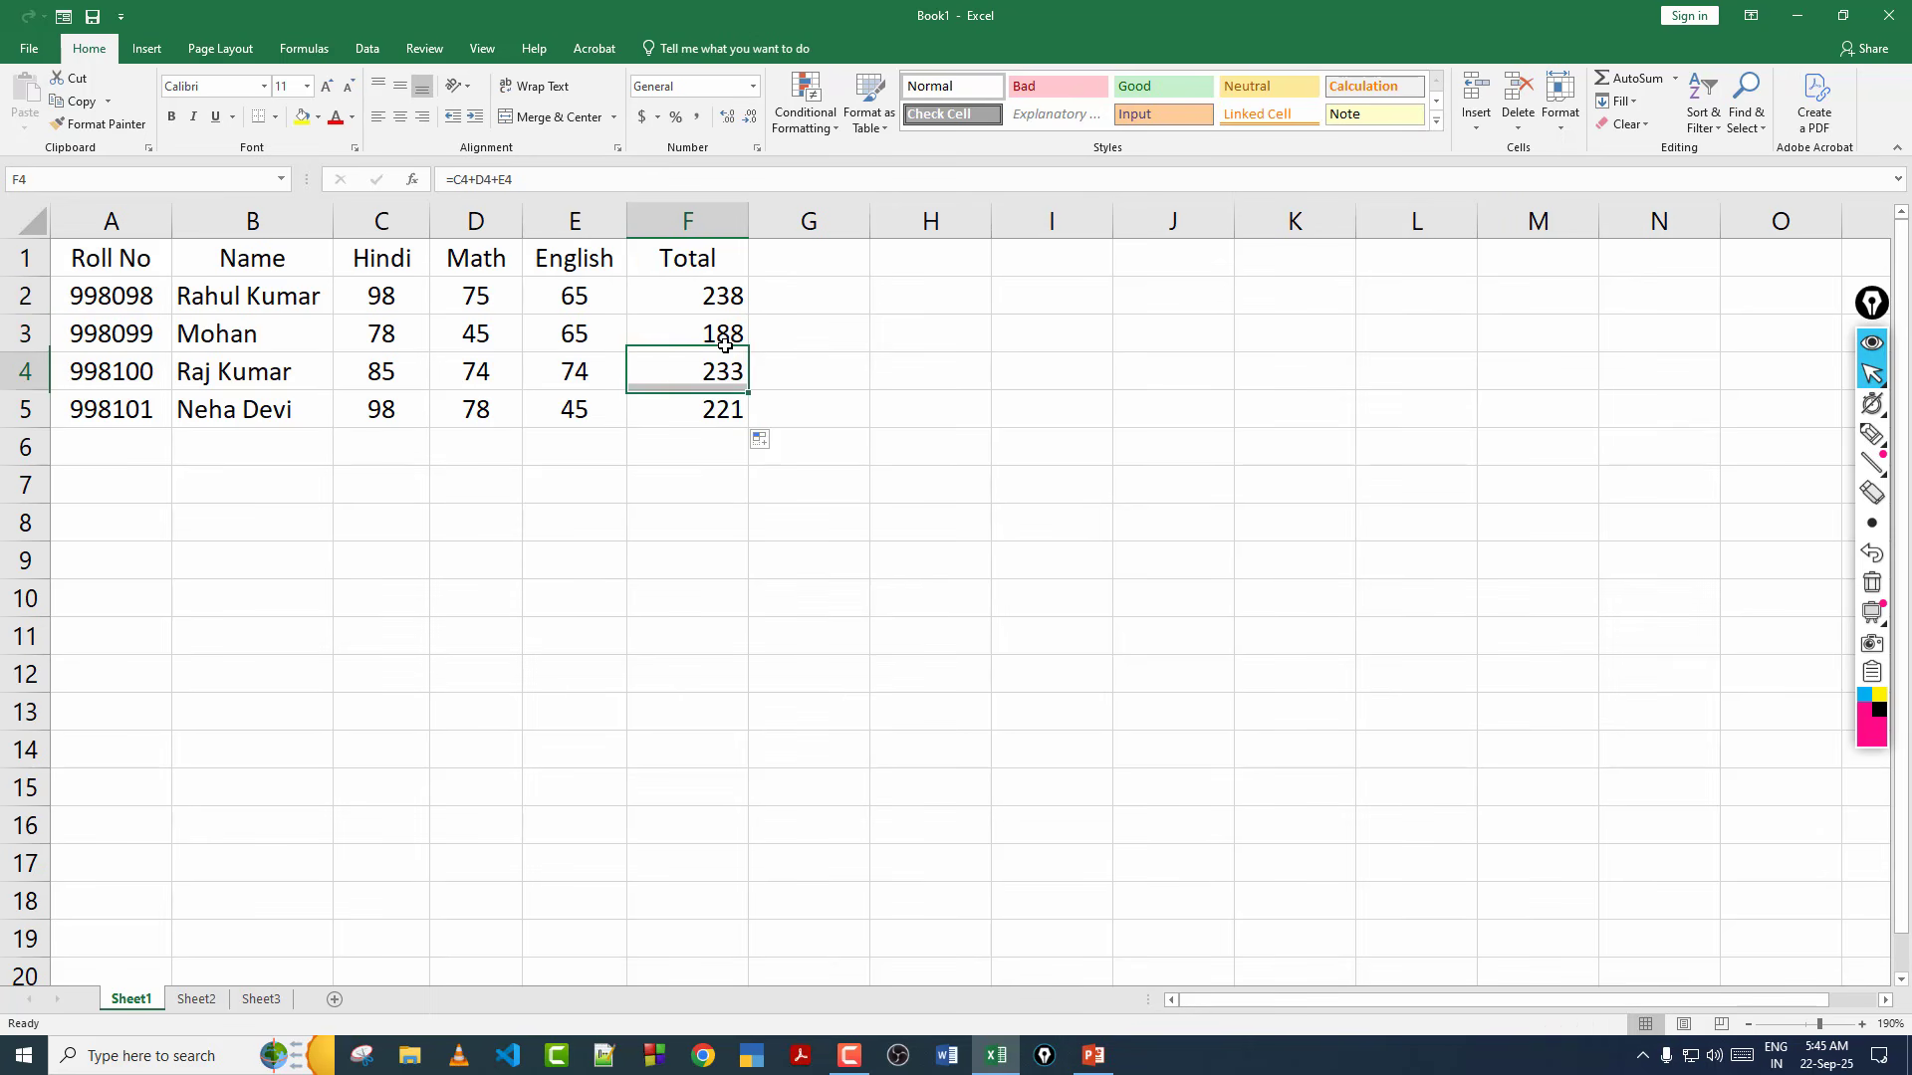
# Examine the formula bar contents for F2, E2 and E1, marking the totals and Name Box with temporary pen strokes.
pyautogui.click(737, 306)
pyautogui.click(1872, 435)
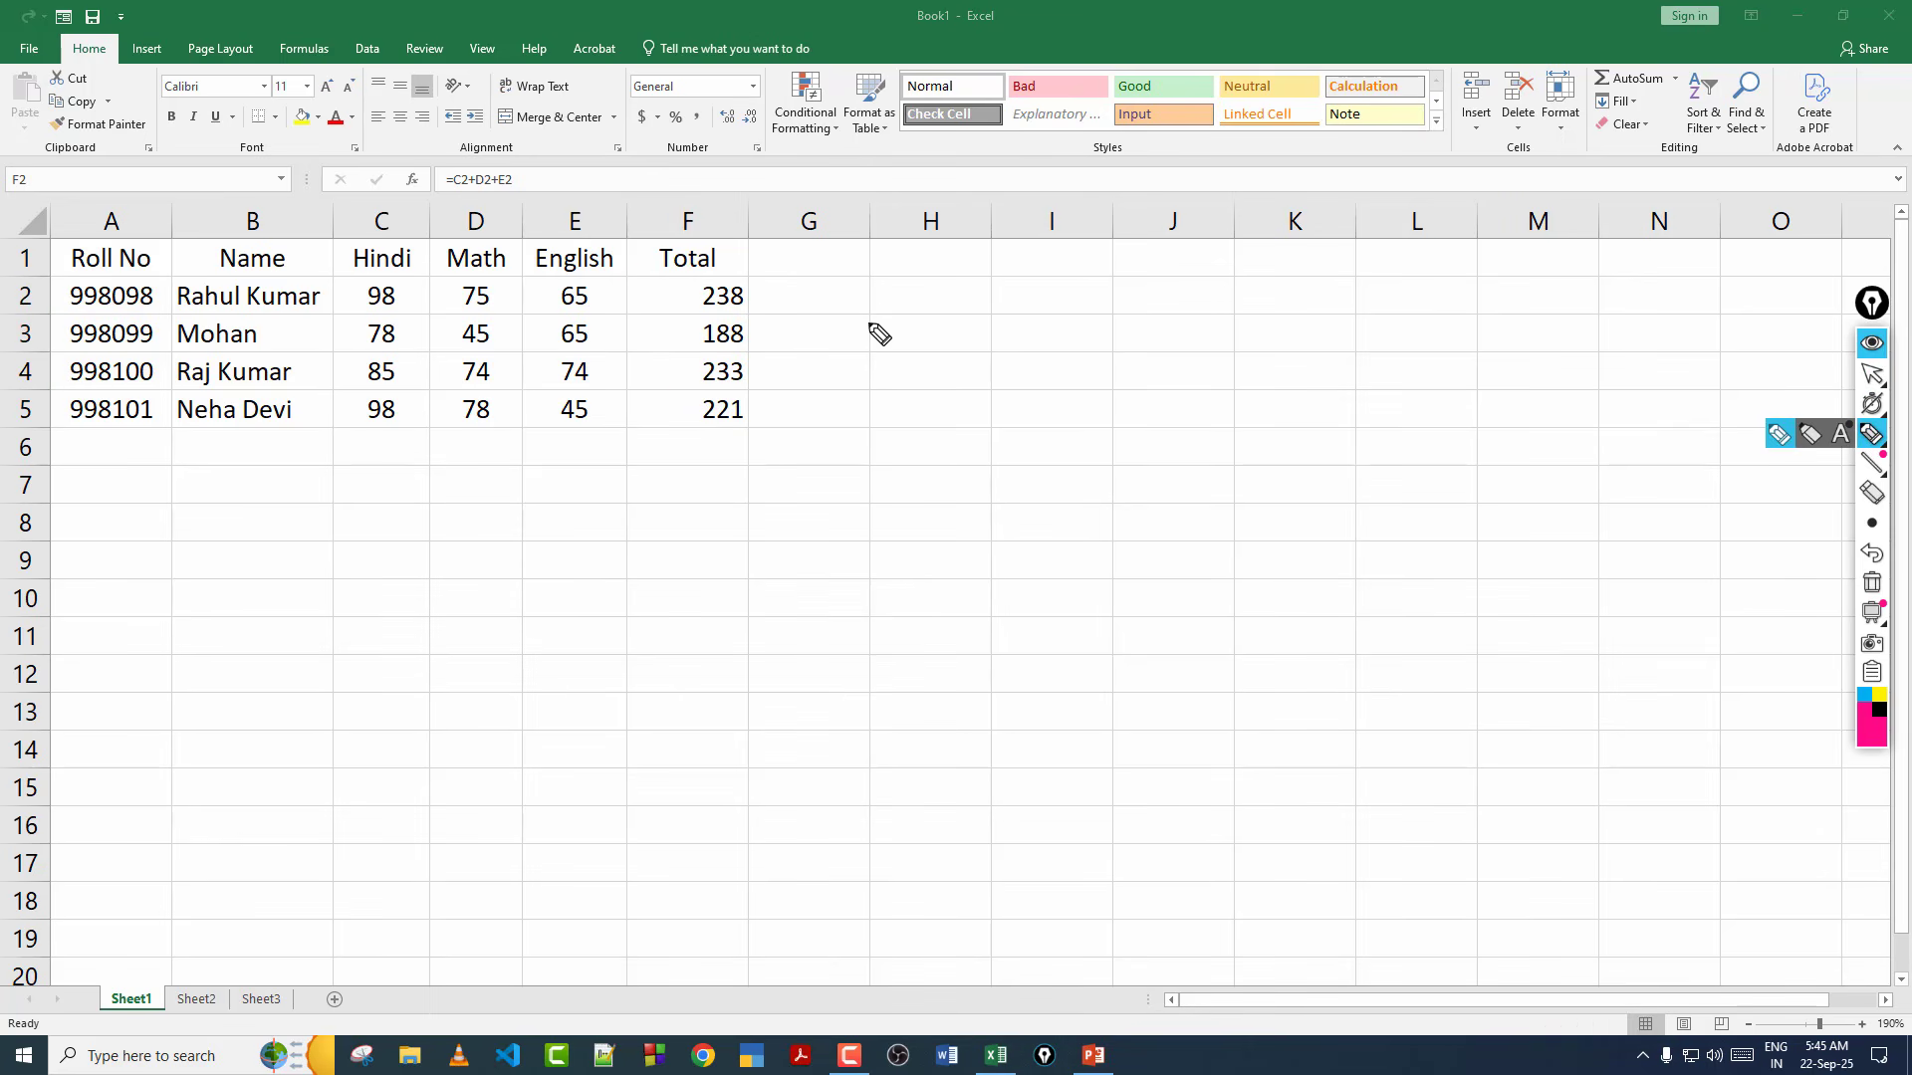
pyautogui.moveTo(765, 273)
pyautogui.mouseDown()
pyautogui.moveTo(836, 504)
pyautogui.moveTo(702, 428)
pyautogui.mouseUp()
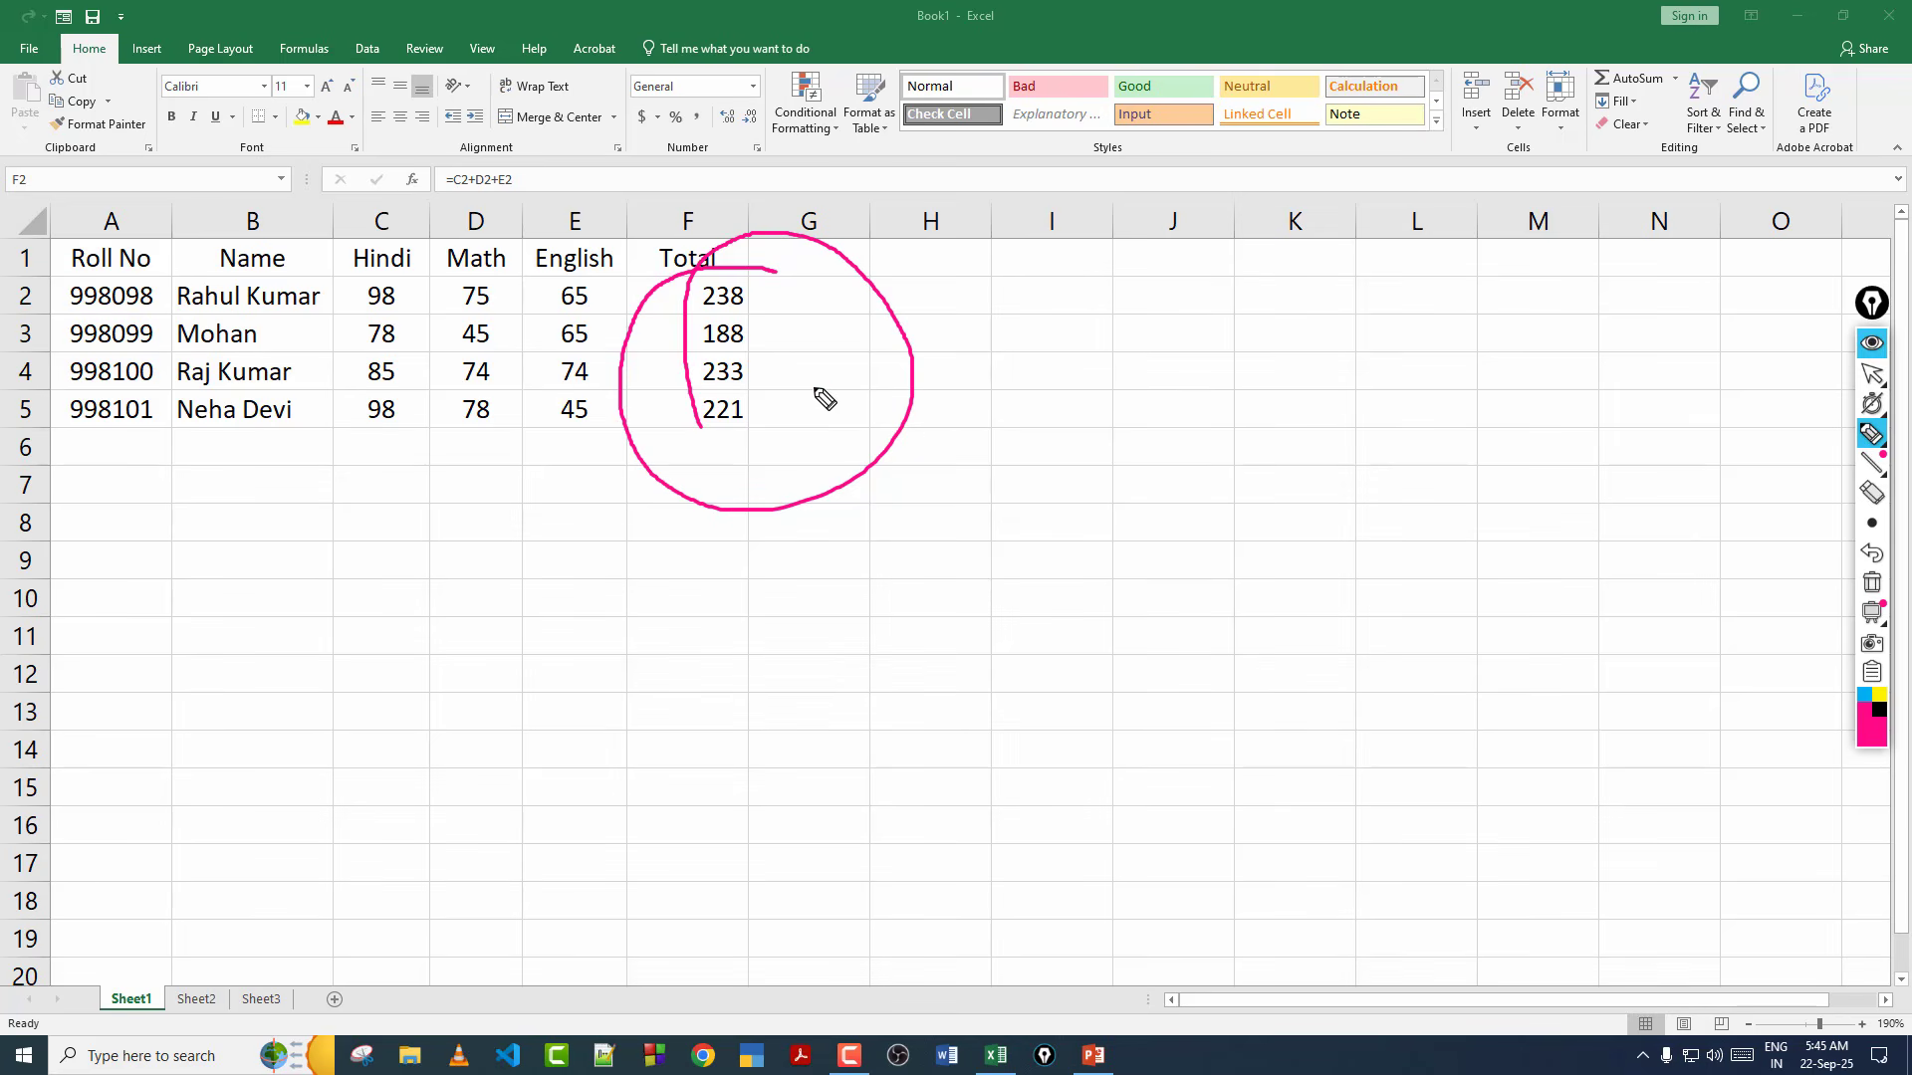
pyautogui.moveTo(312, 182); pyautogui.dragTo(417, 176)
pyautogui.moveTo(12, 187); pyautogui.dragTo(111, 176)
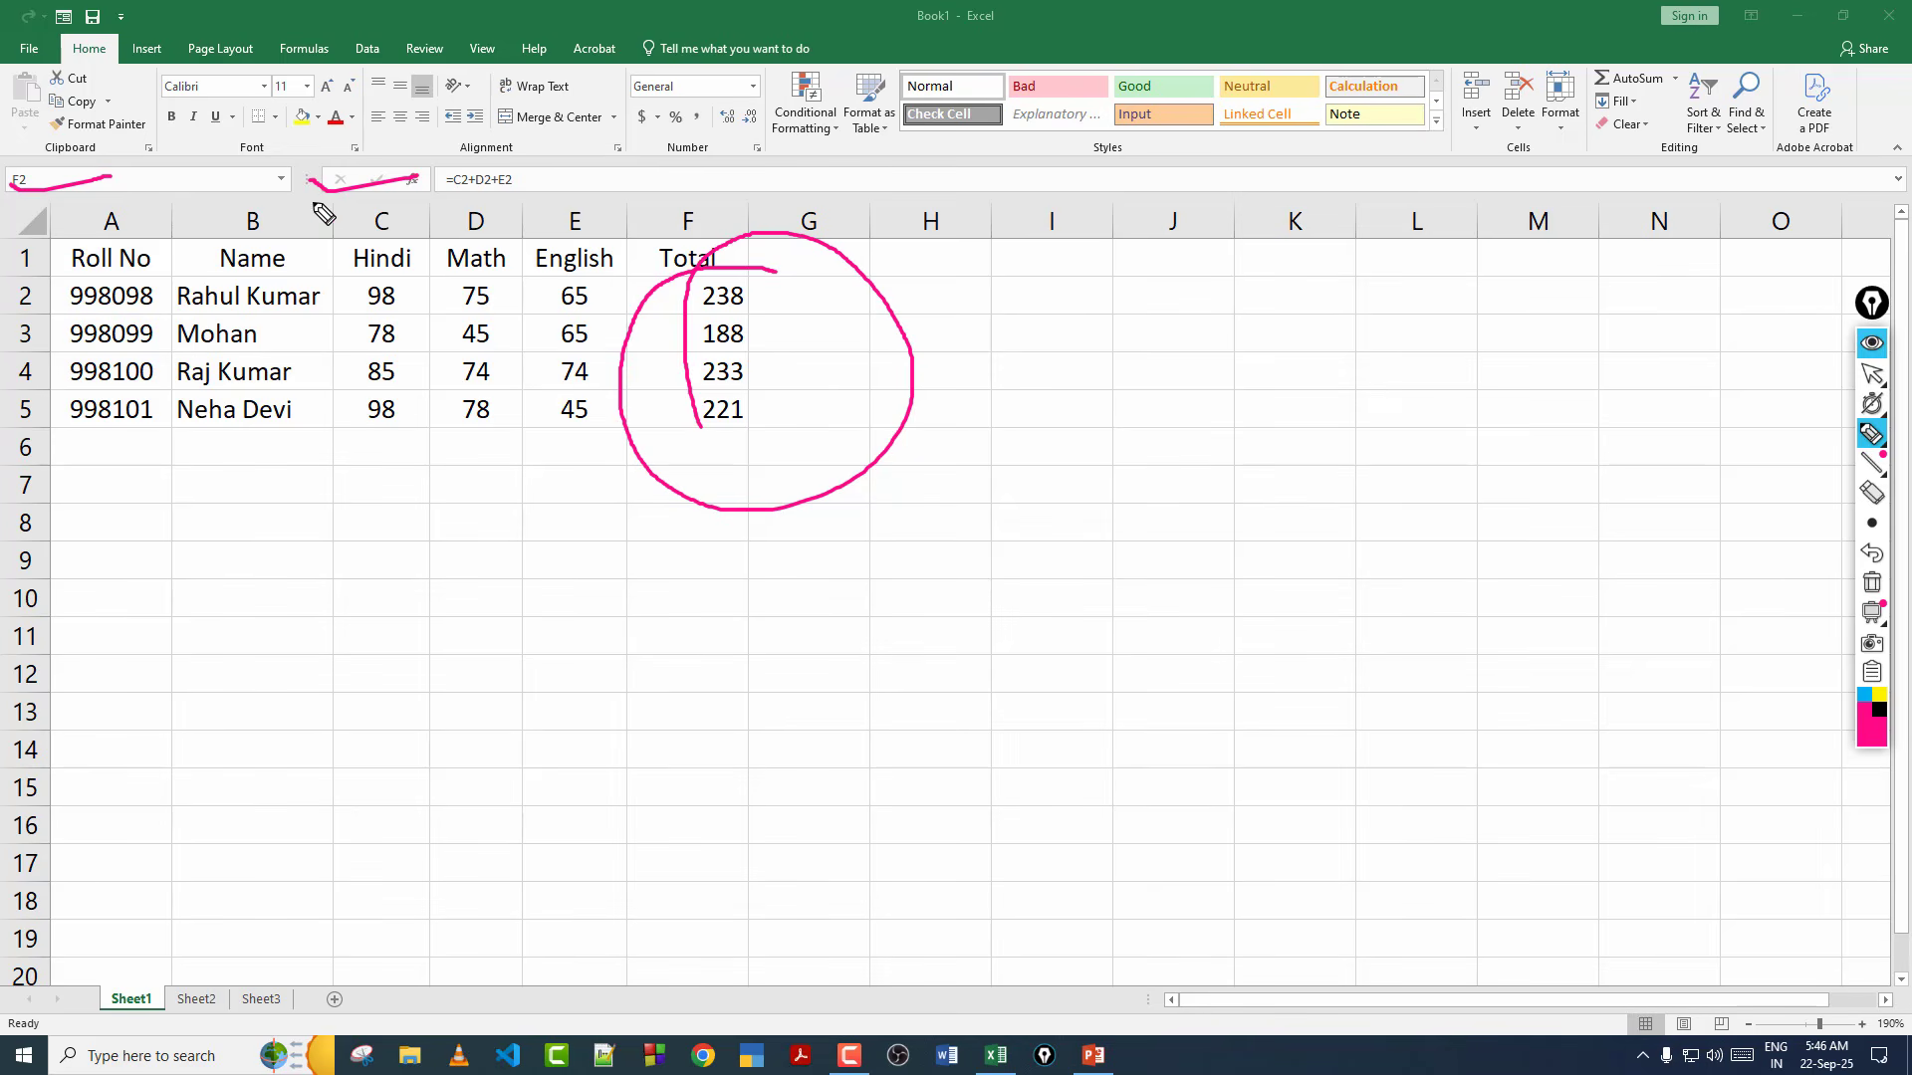
pyautogui.moveTo(308, 176); pyautogui.dragTo(327, 190)
pyautogui.click(1871, 583)
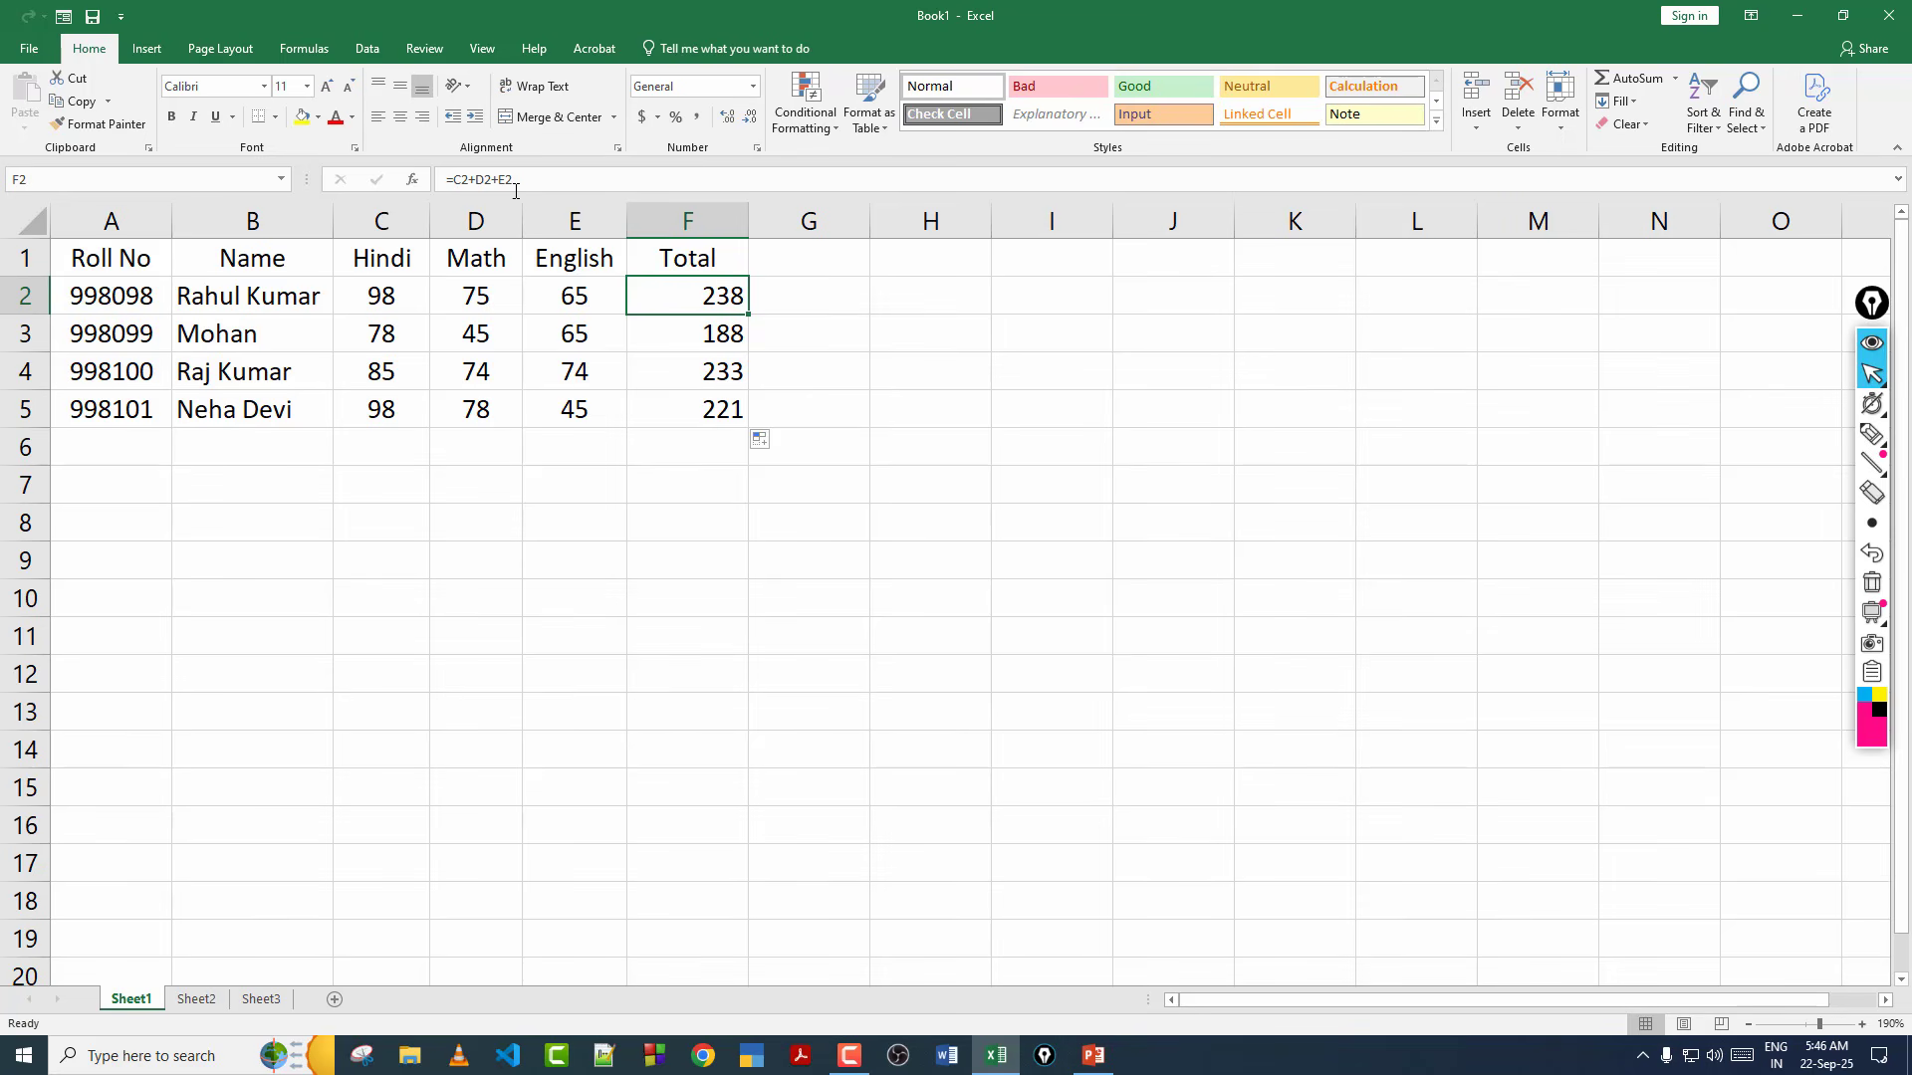
pyautogui.click(583, 299)
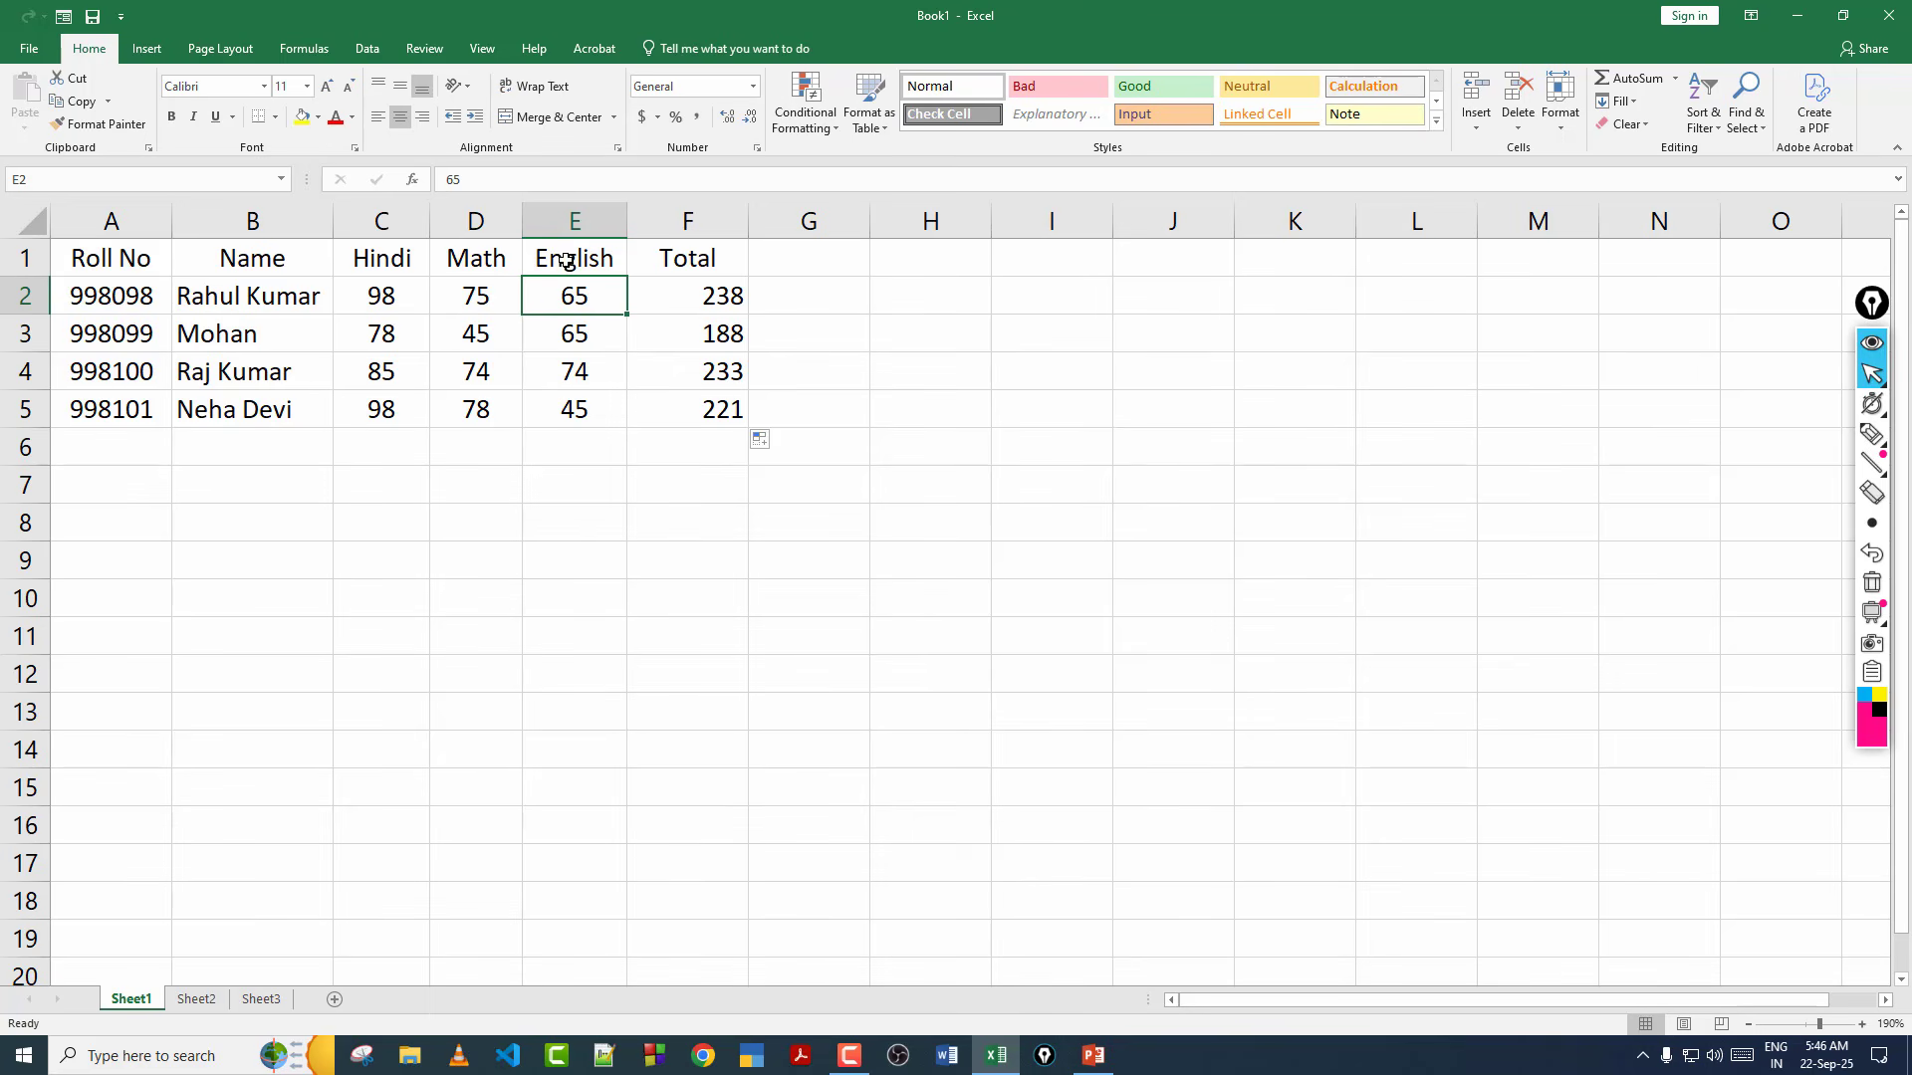
pyautogui.click(566, 262)
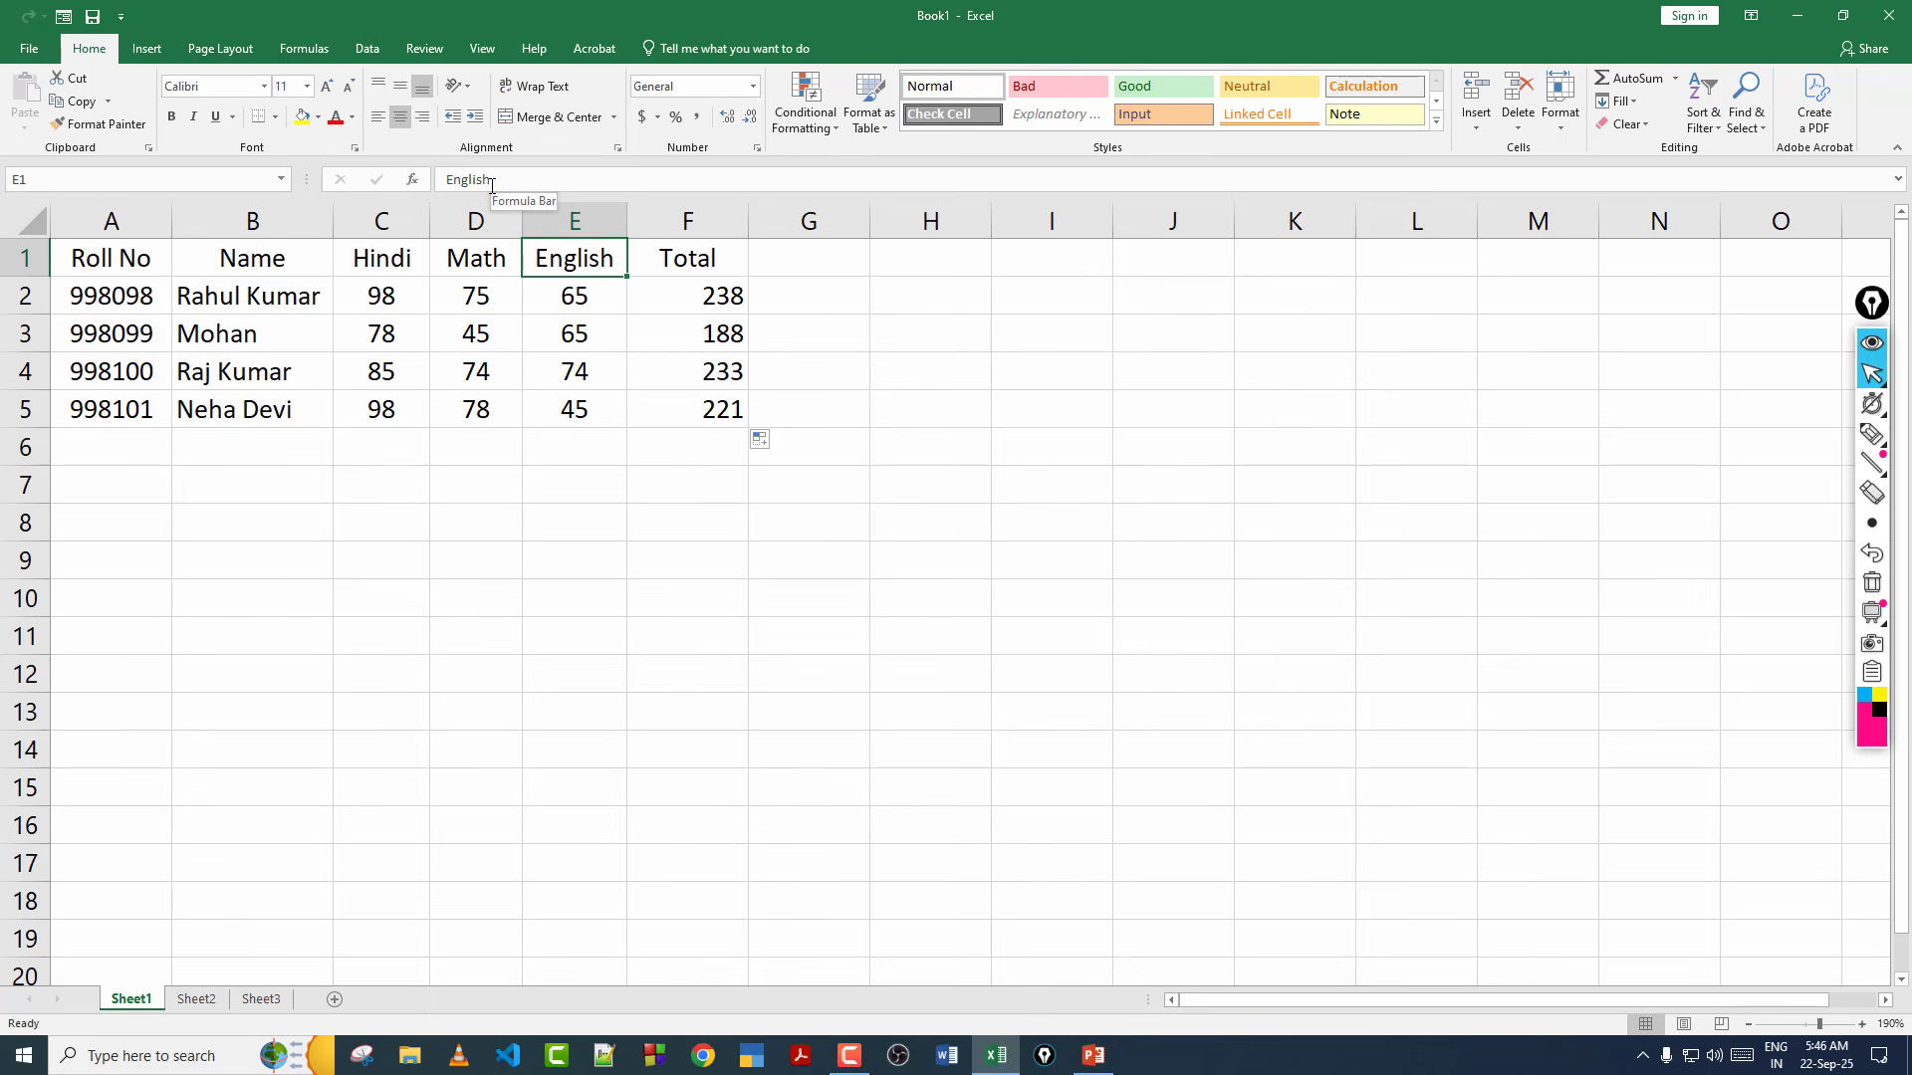
pyautogui.click(721, 299)
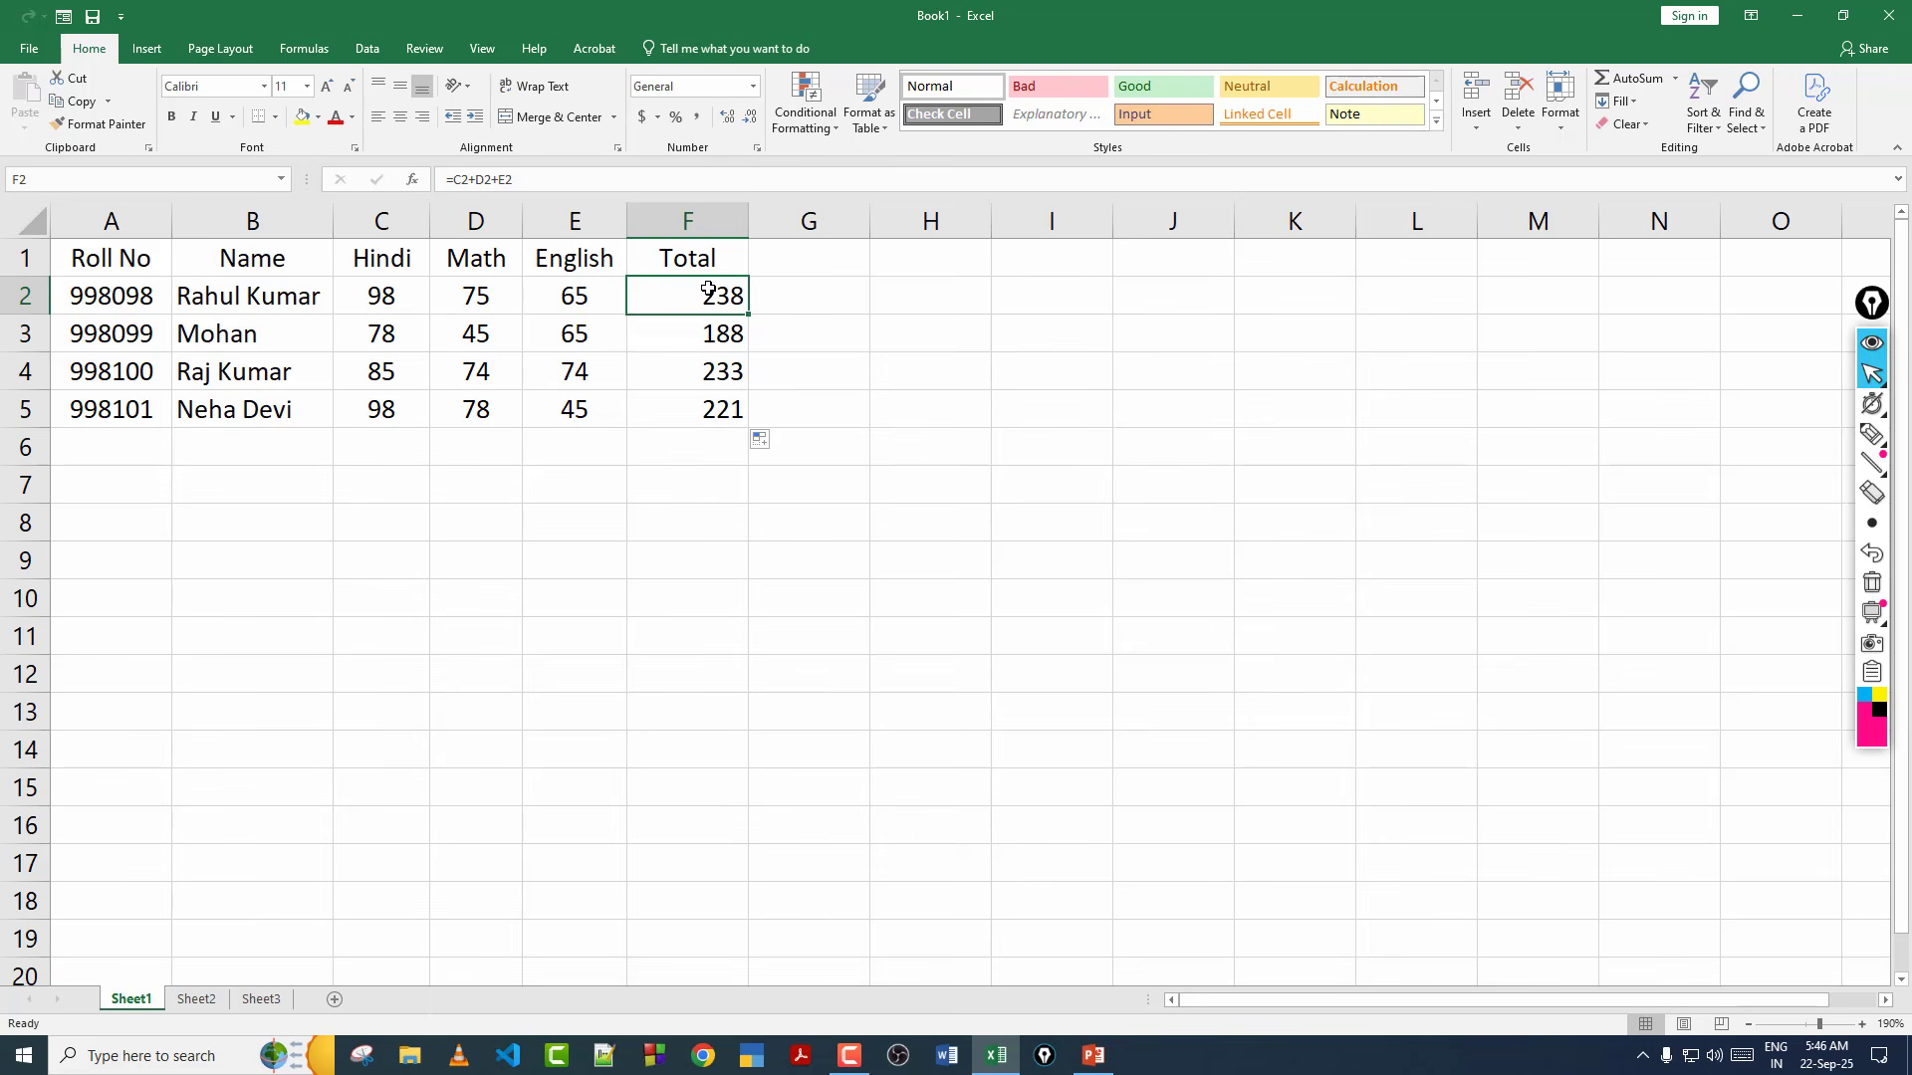
# Delete the addition formulas from the Total cells F2:F5.
pyautogui.moveTo(717, 290); pyautogui.dragTo(722, 438)
pyautogui.press('Delete')
pyautogui.click(844, 336)
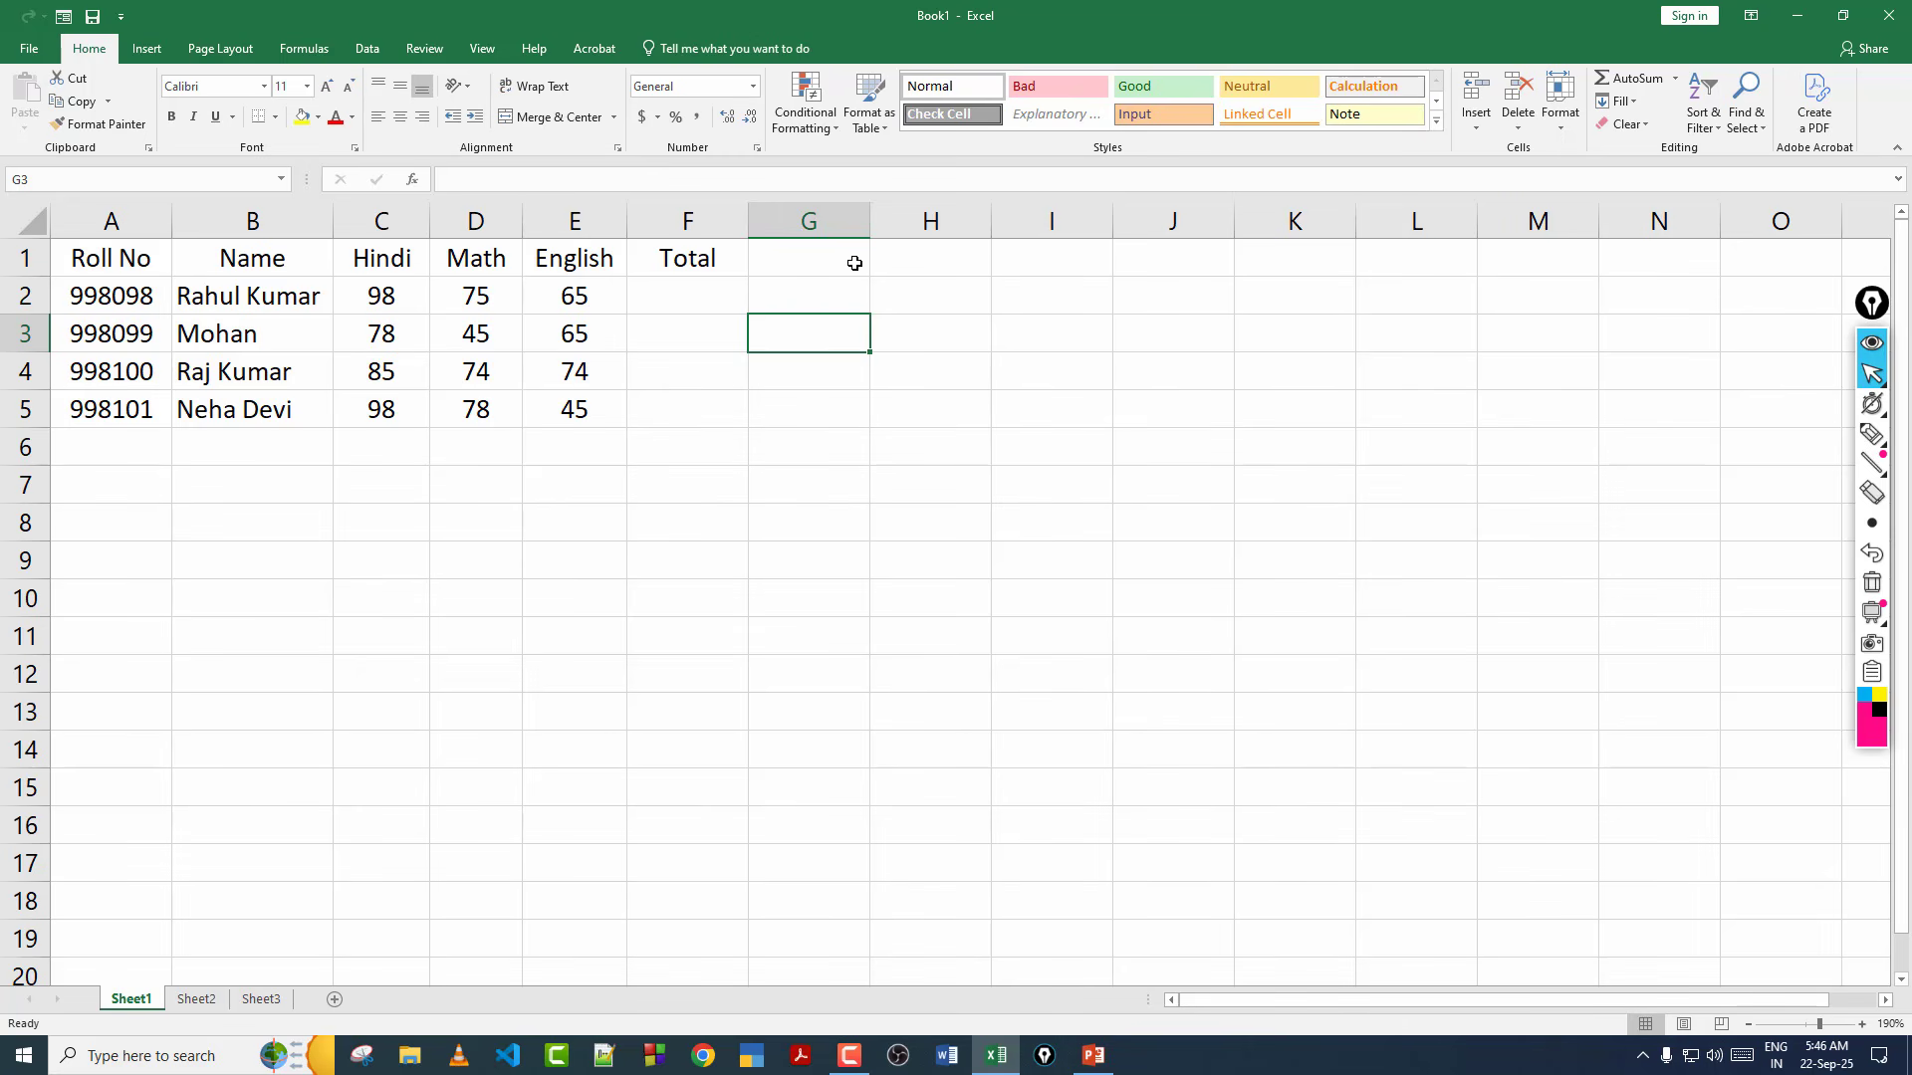
# Enter =SUM(C2:E2) in F2 and fill it down to F5.
pyautogui.click(729, 296)
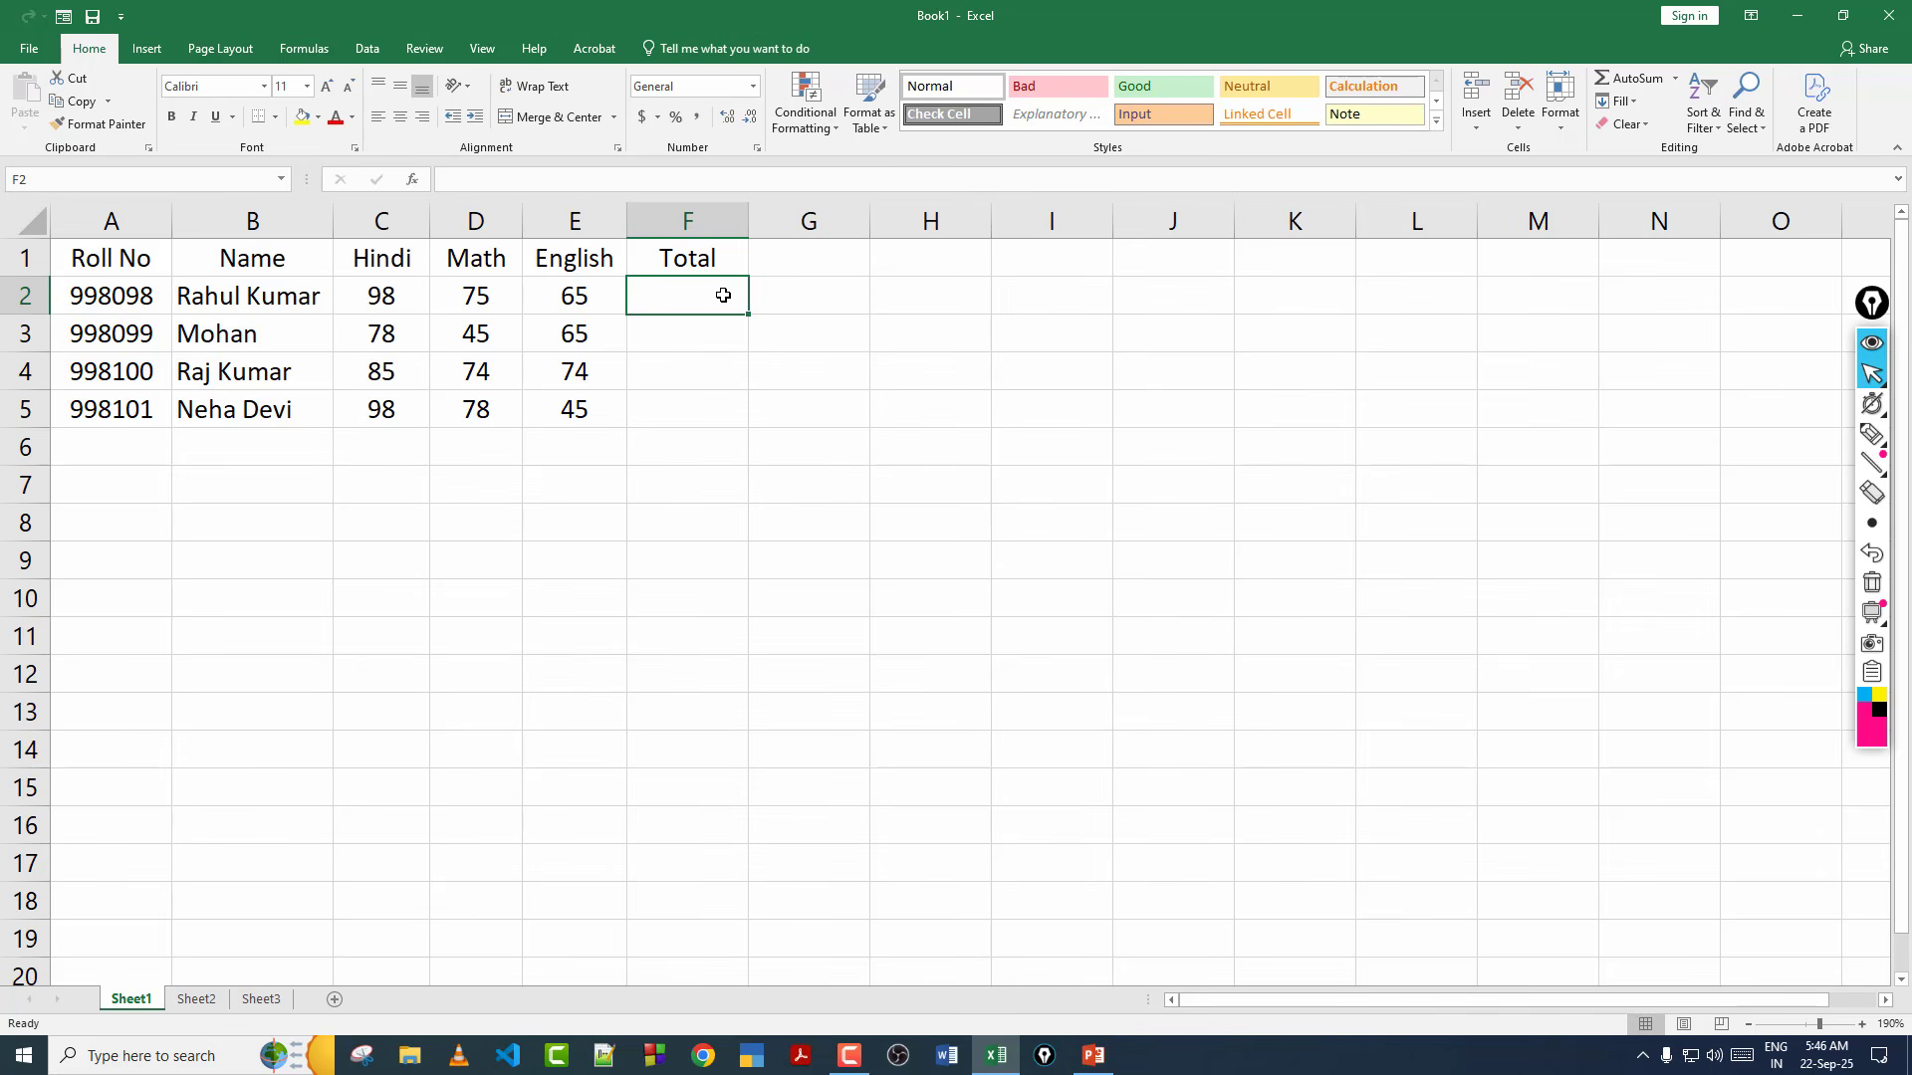
pyautogui.write('=')
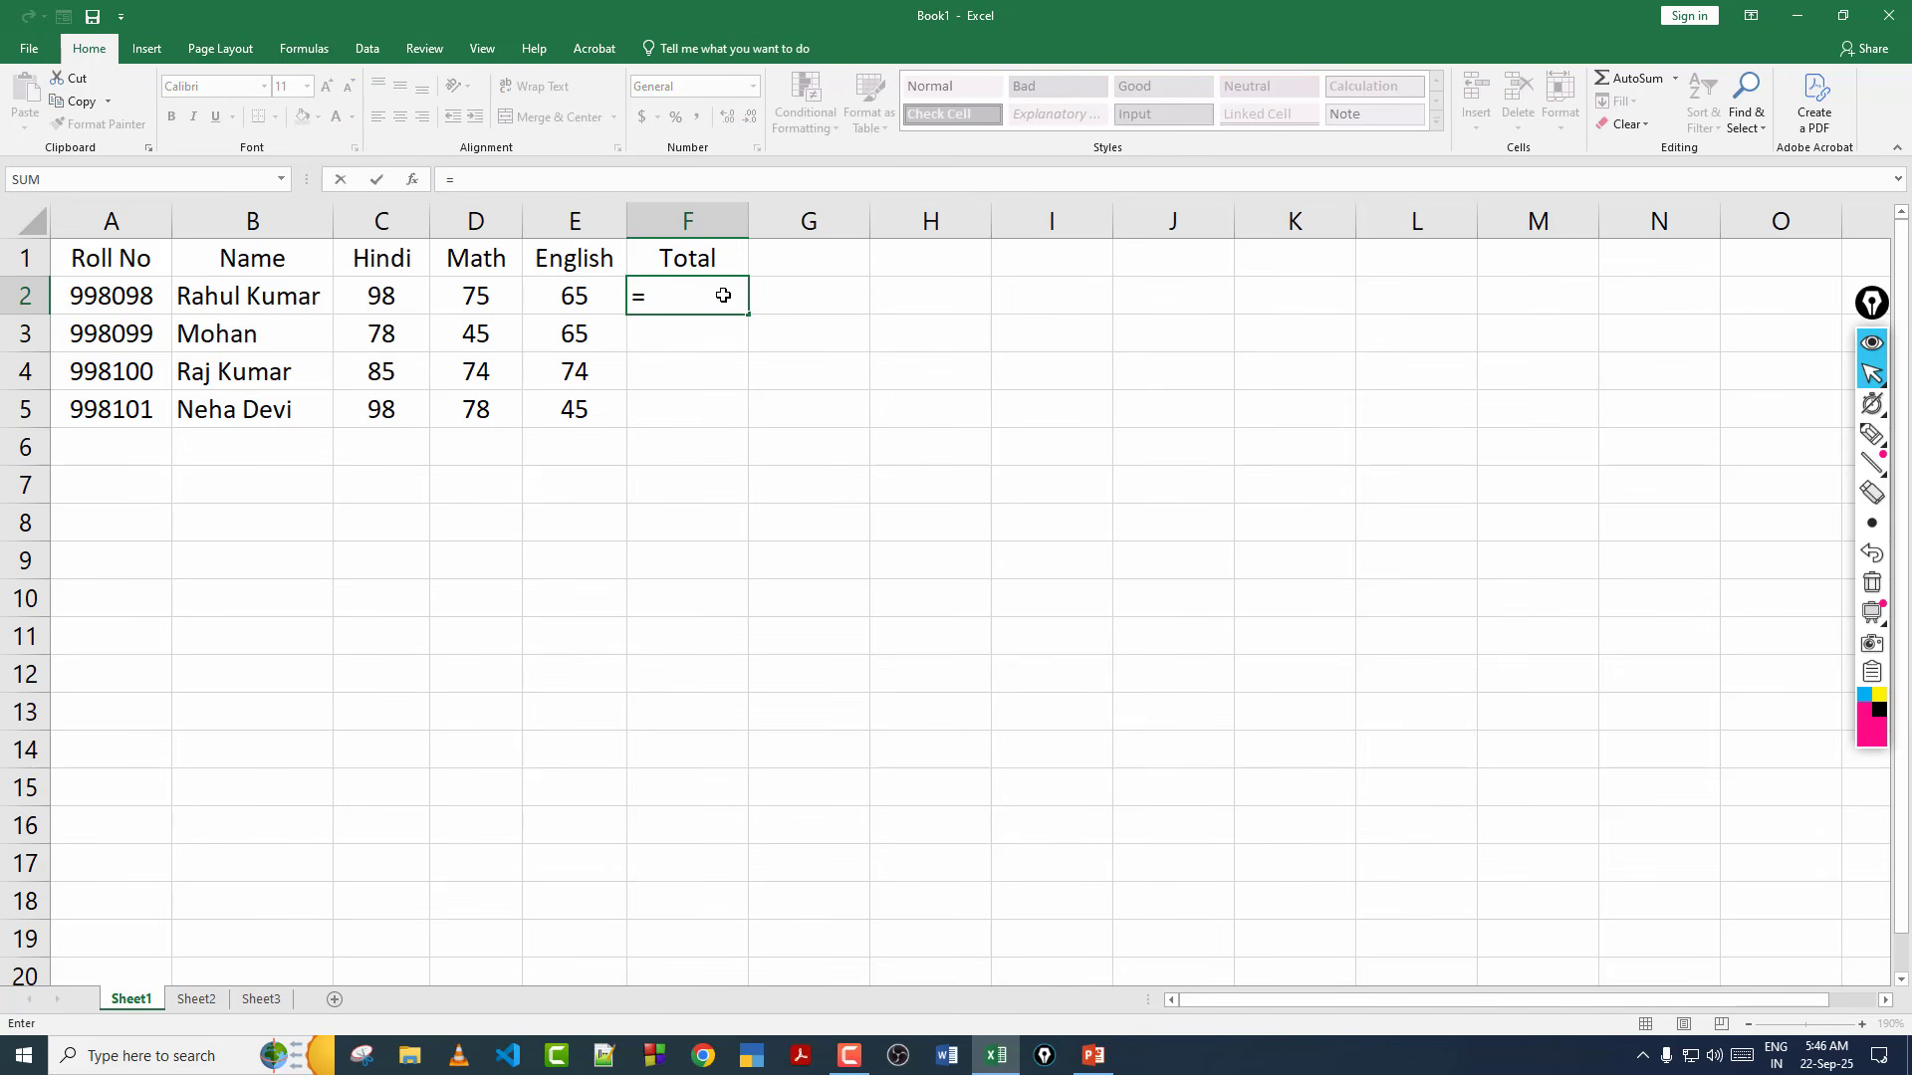
pyautogui.write('sum')
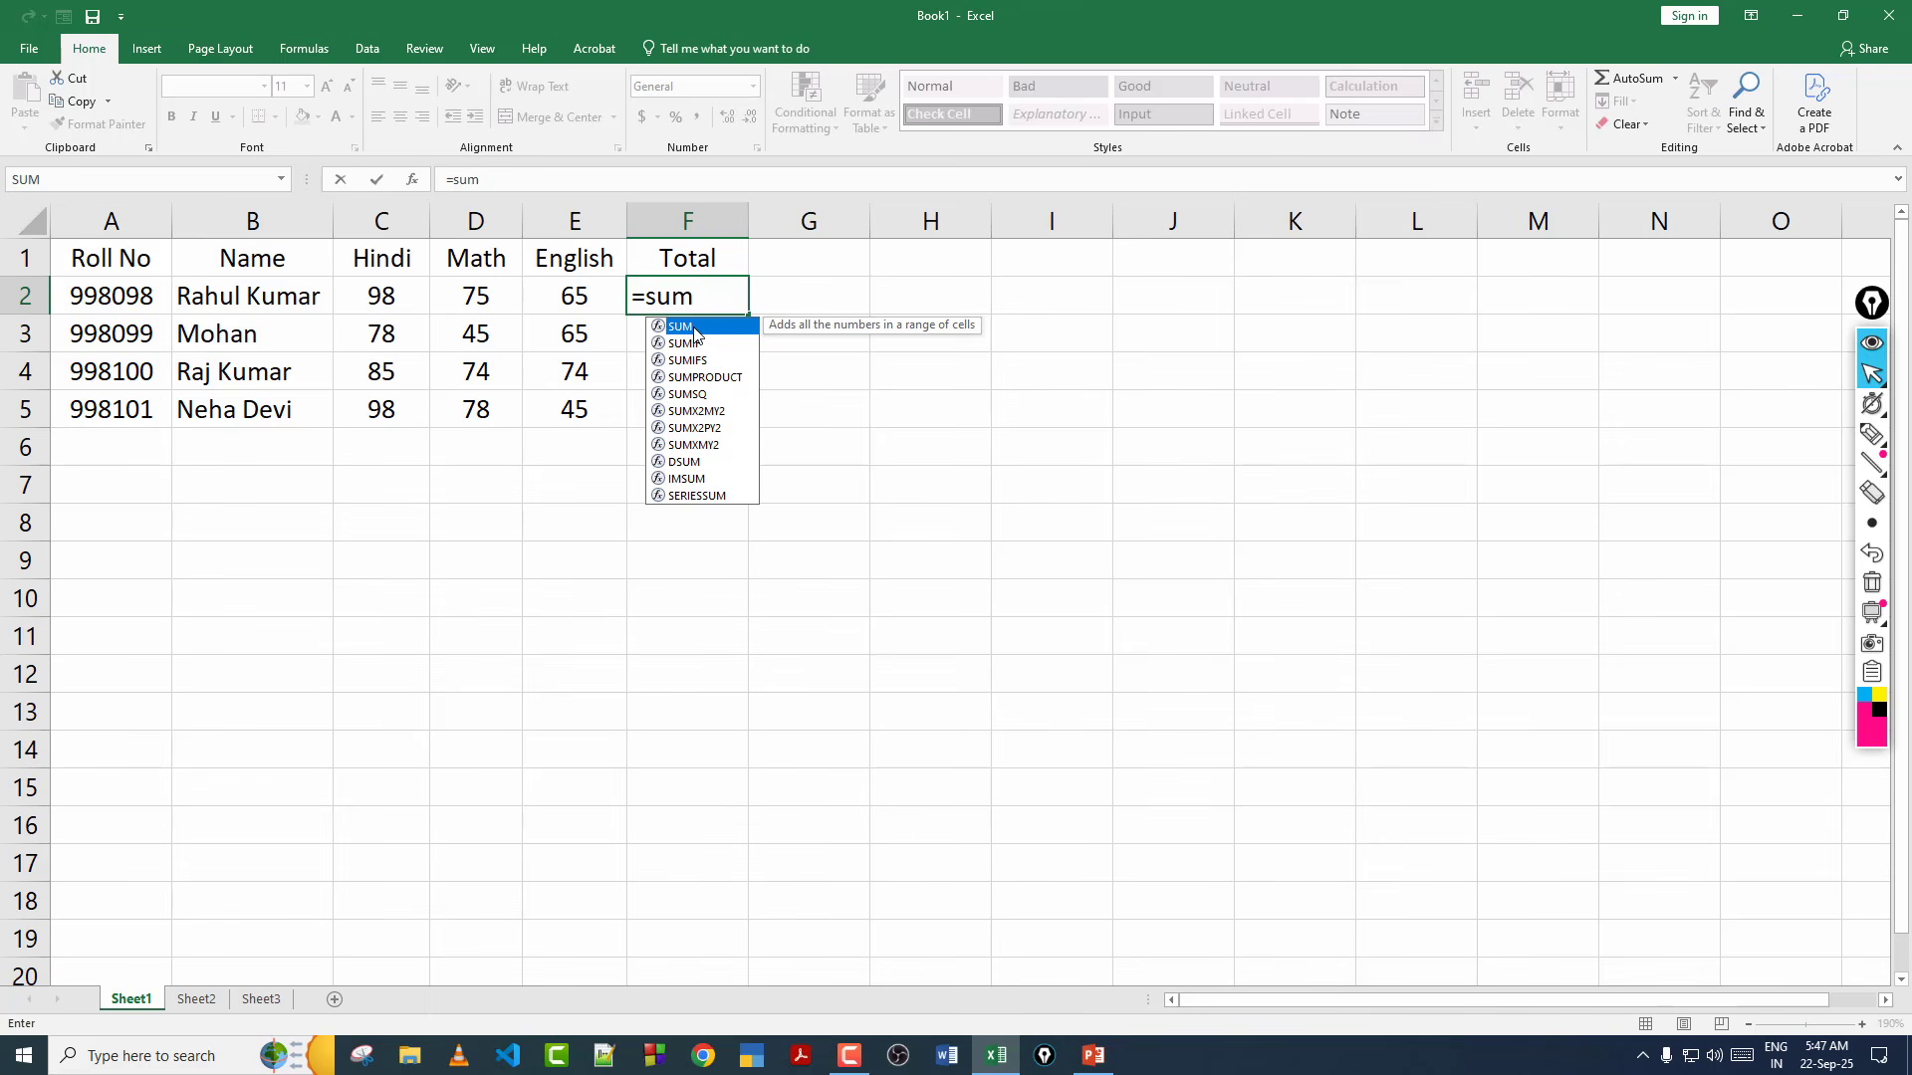
pyautogui.doubleClick(694, 328)
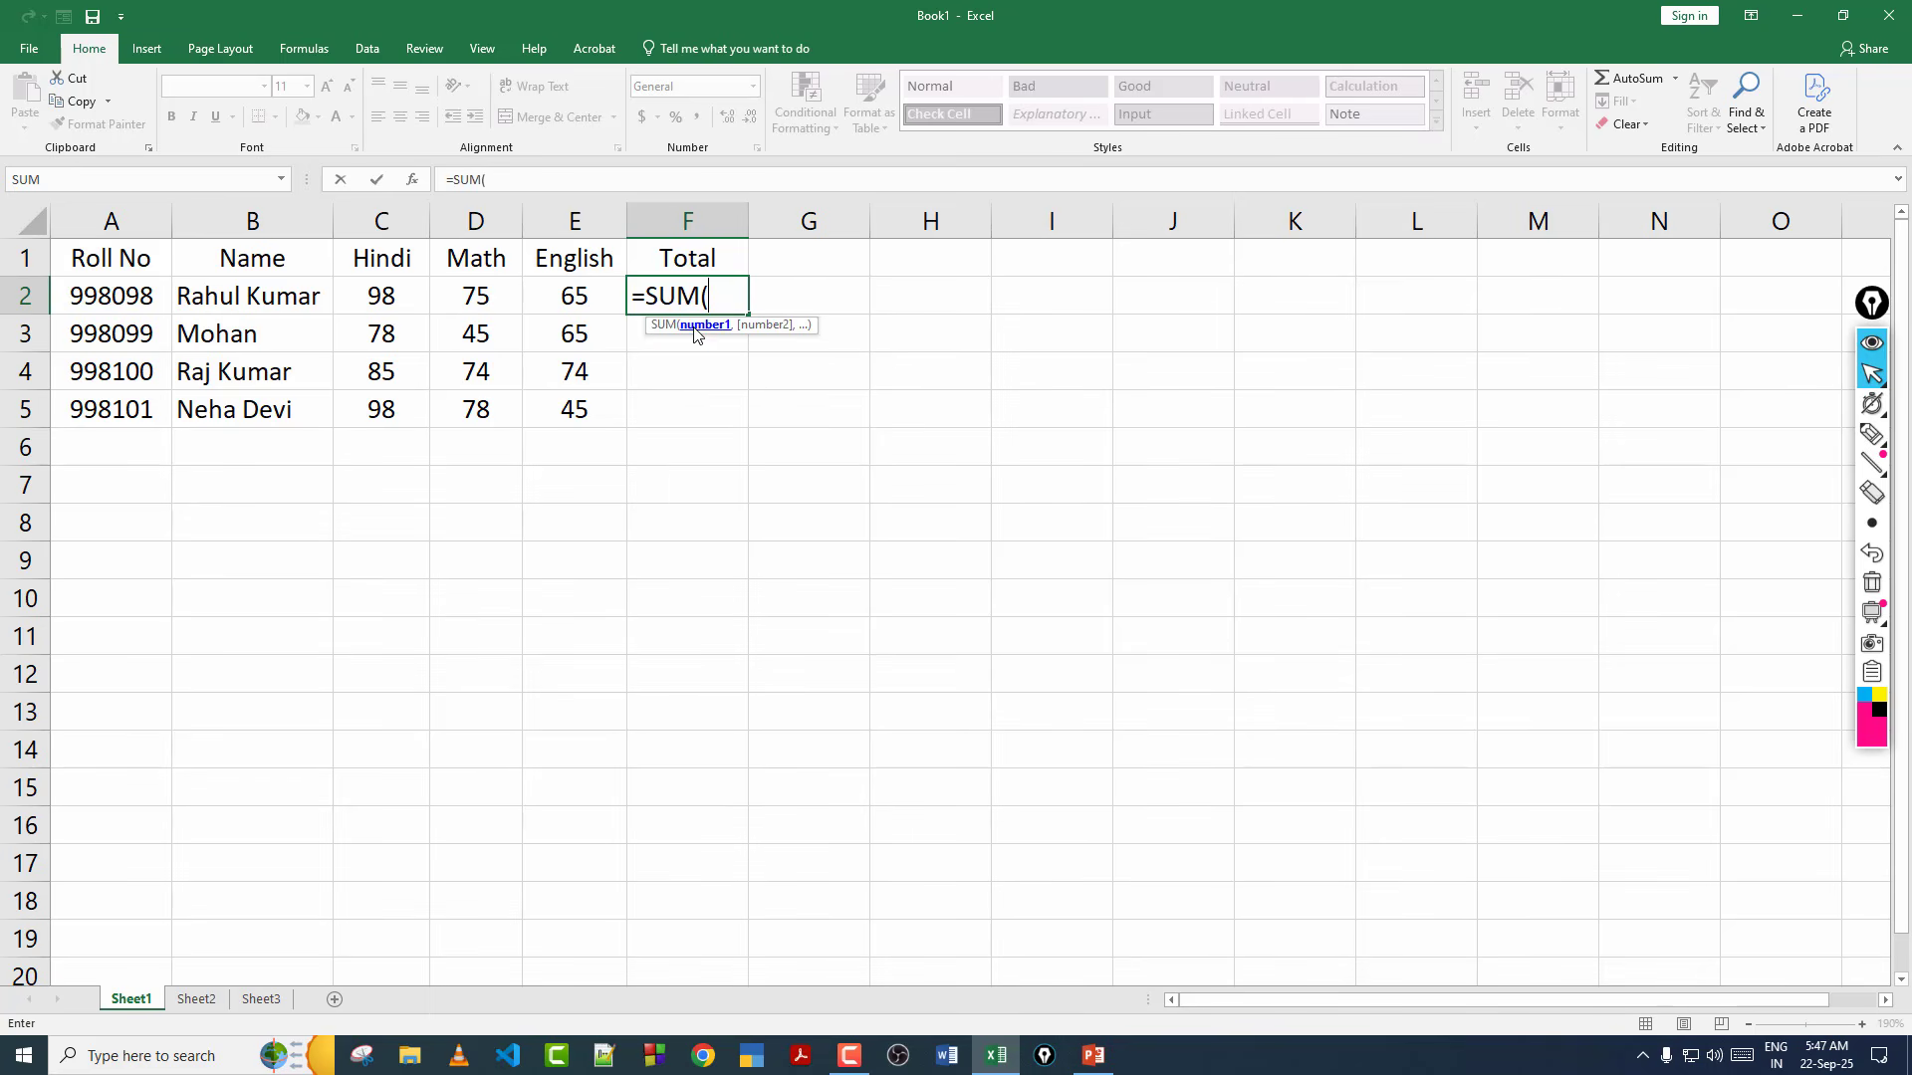
pyautogui.click(374, 295)
pyautogui.moveTo(375, 296); pyautogui.dragTo(578, 308)
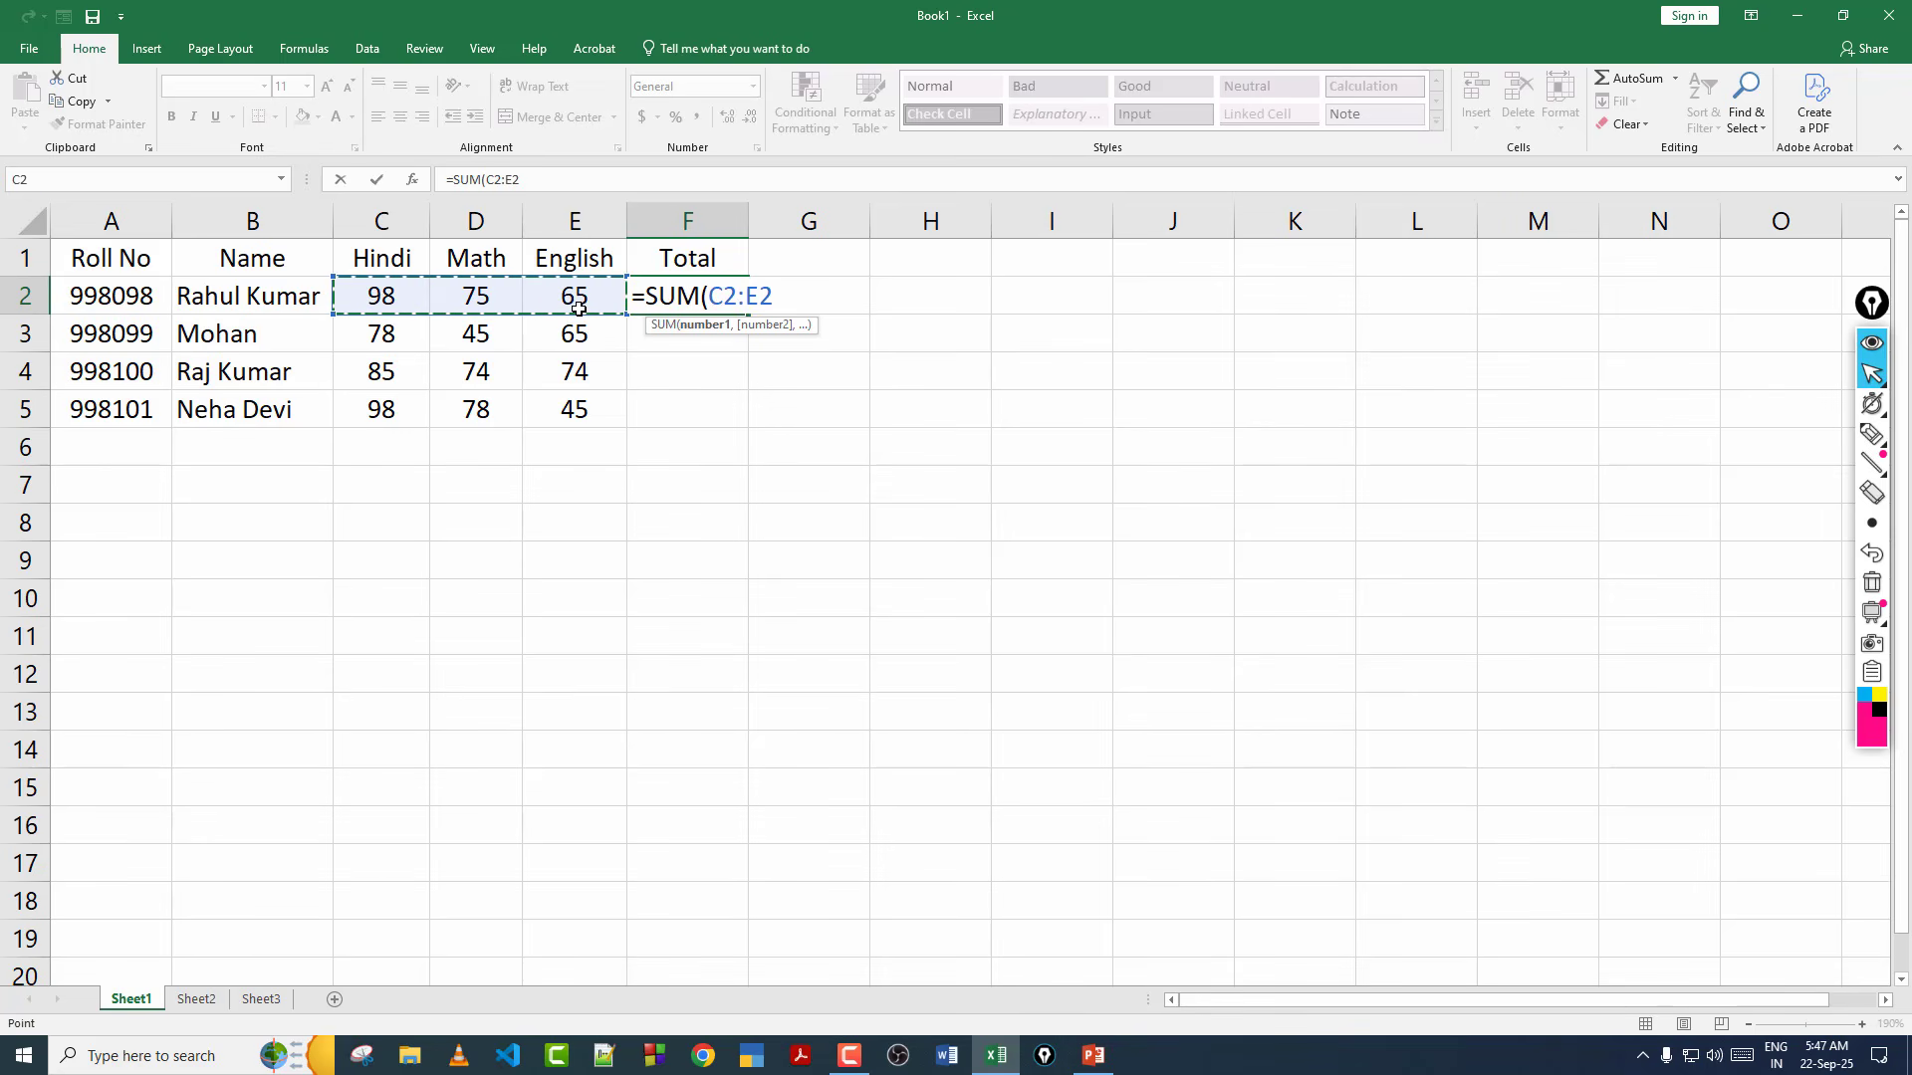
pyautogui.write(')')
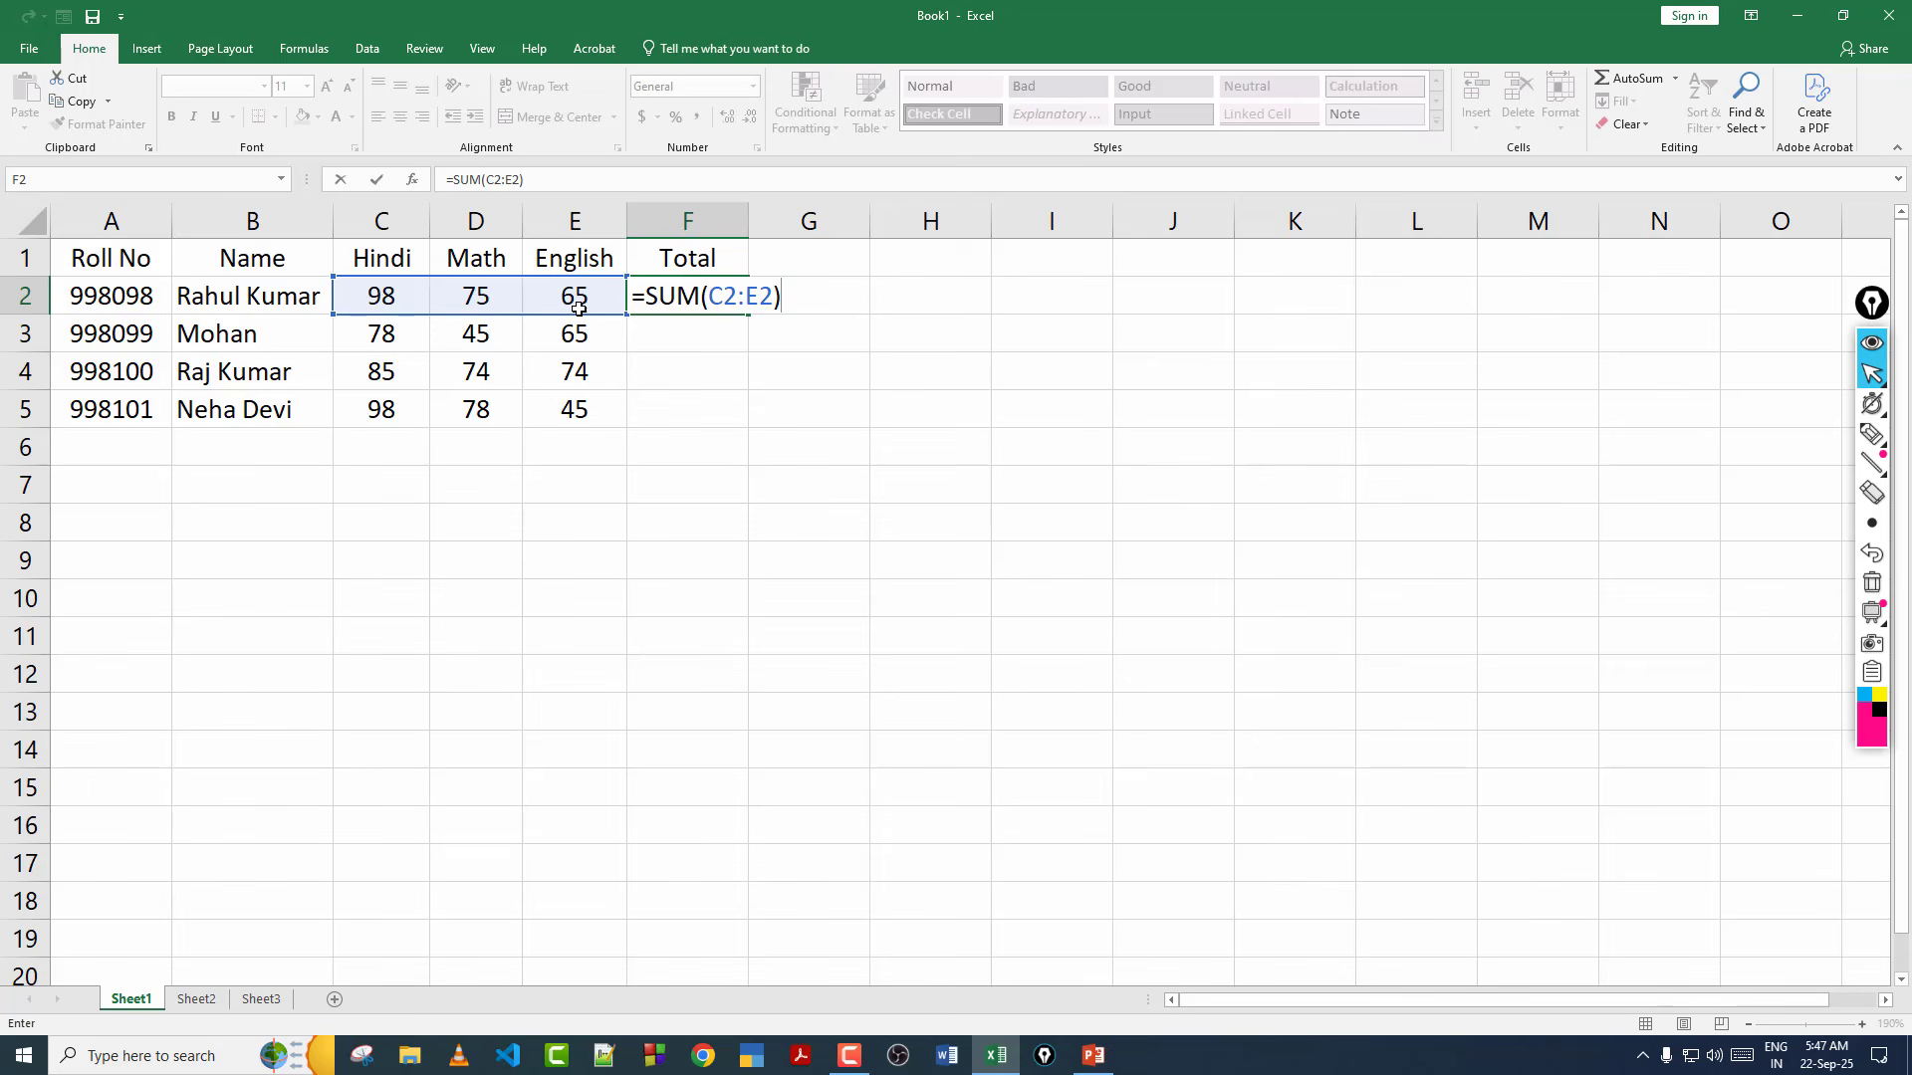
pyautogui.press('Return')
pyautogui.click(689, 301)
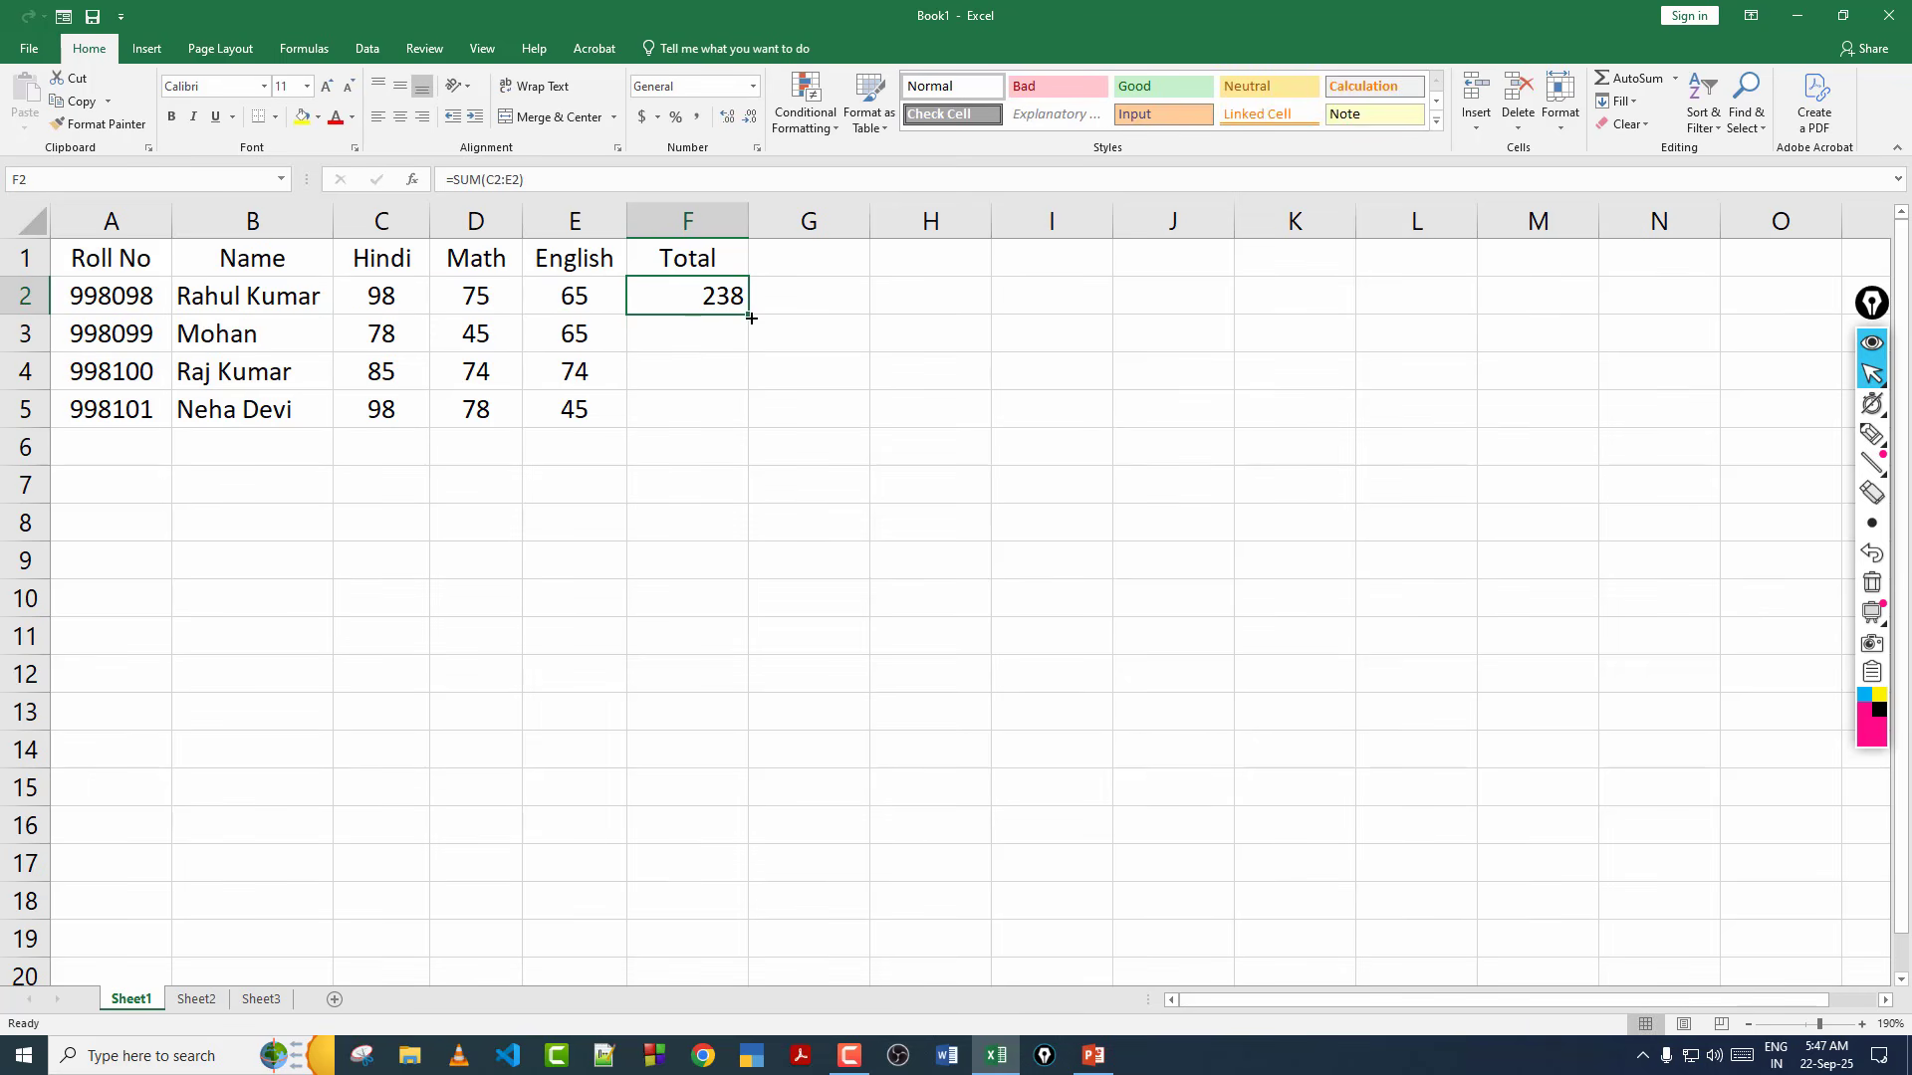
pyautogui.moveTo(751, 315); pyautogui.dragTo(750, 429)
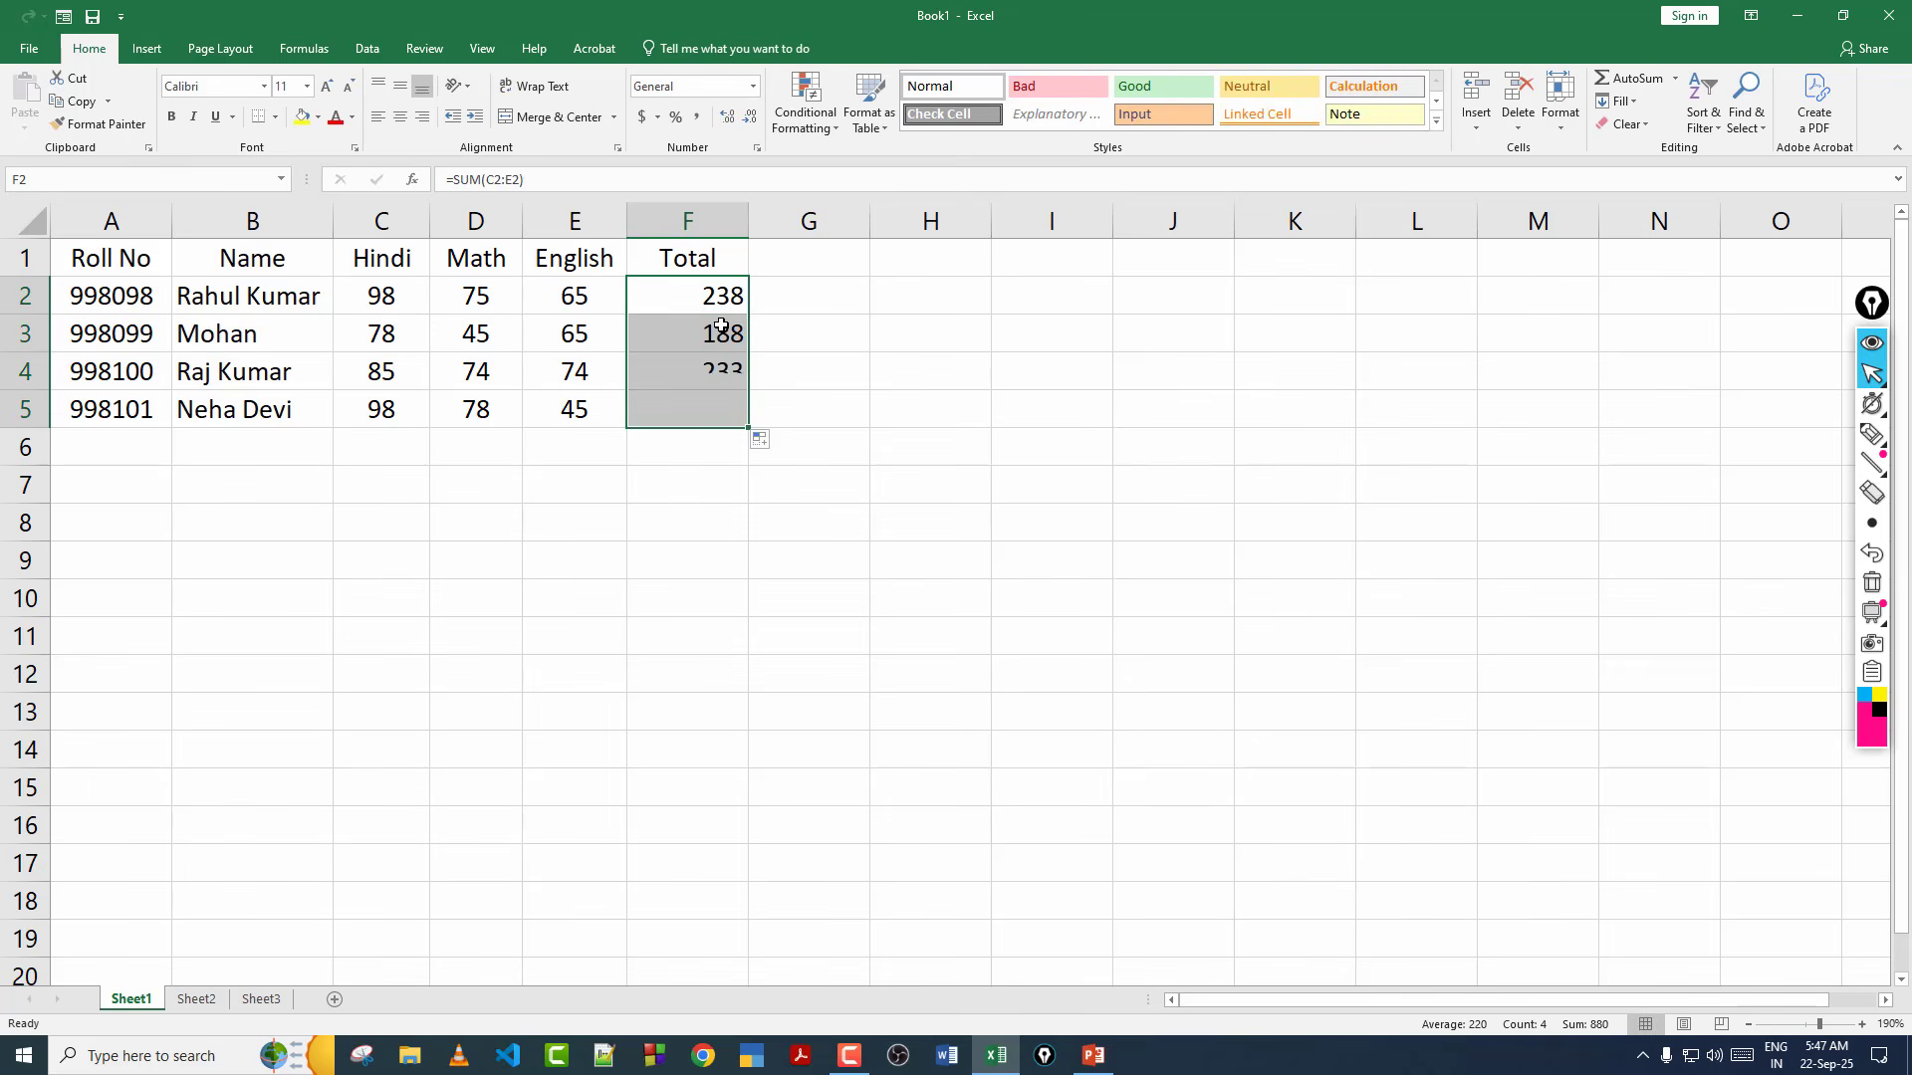
pyautogui.click(786, 377)
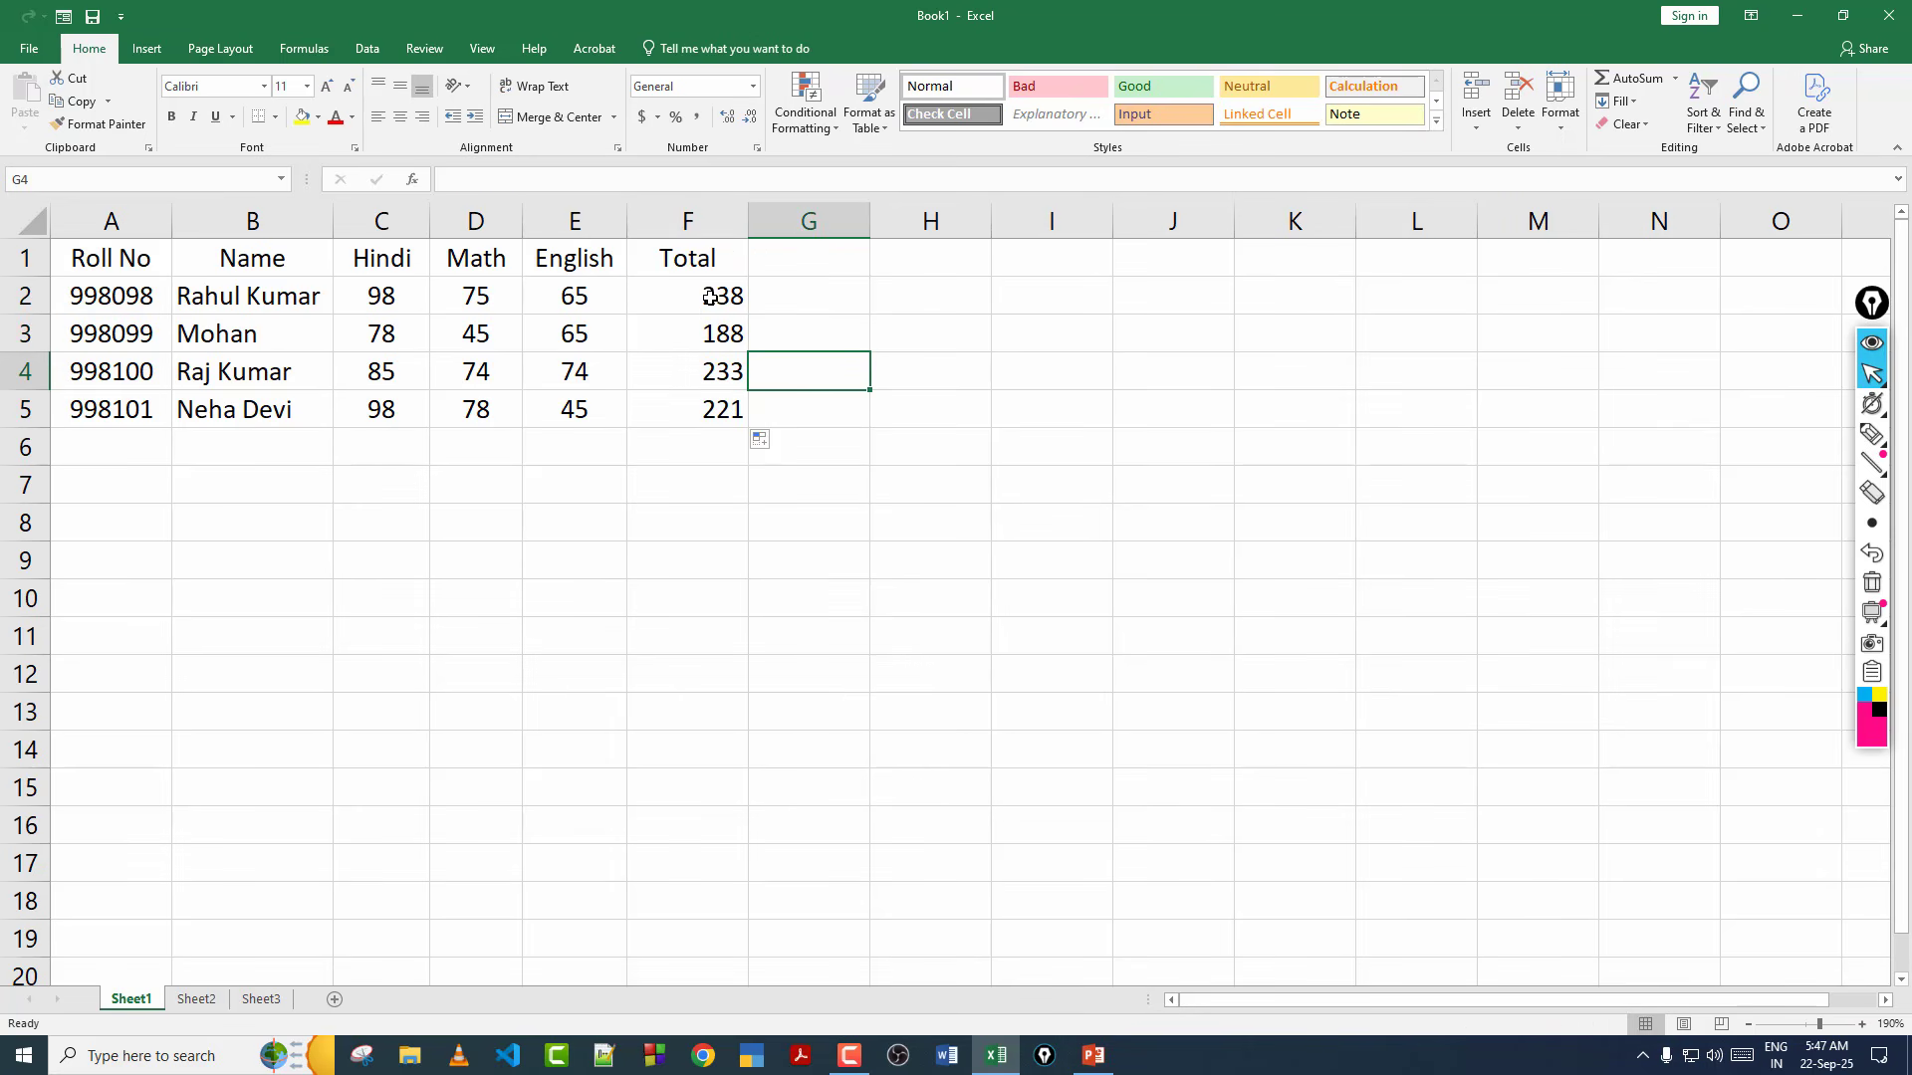
# Clear the totals in F2:F5 and enter =sum(C2:E2) again in F2.
pyautogui.moveTo(712, 299); pyautogui.dragTo(718, 431)
pyautogui.press('Delete')
pyautogui.click(704, 307)
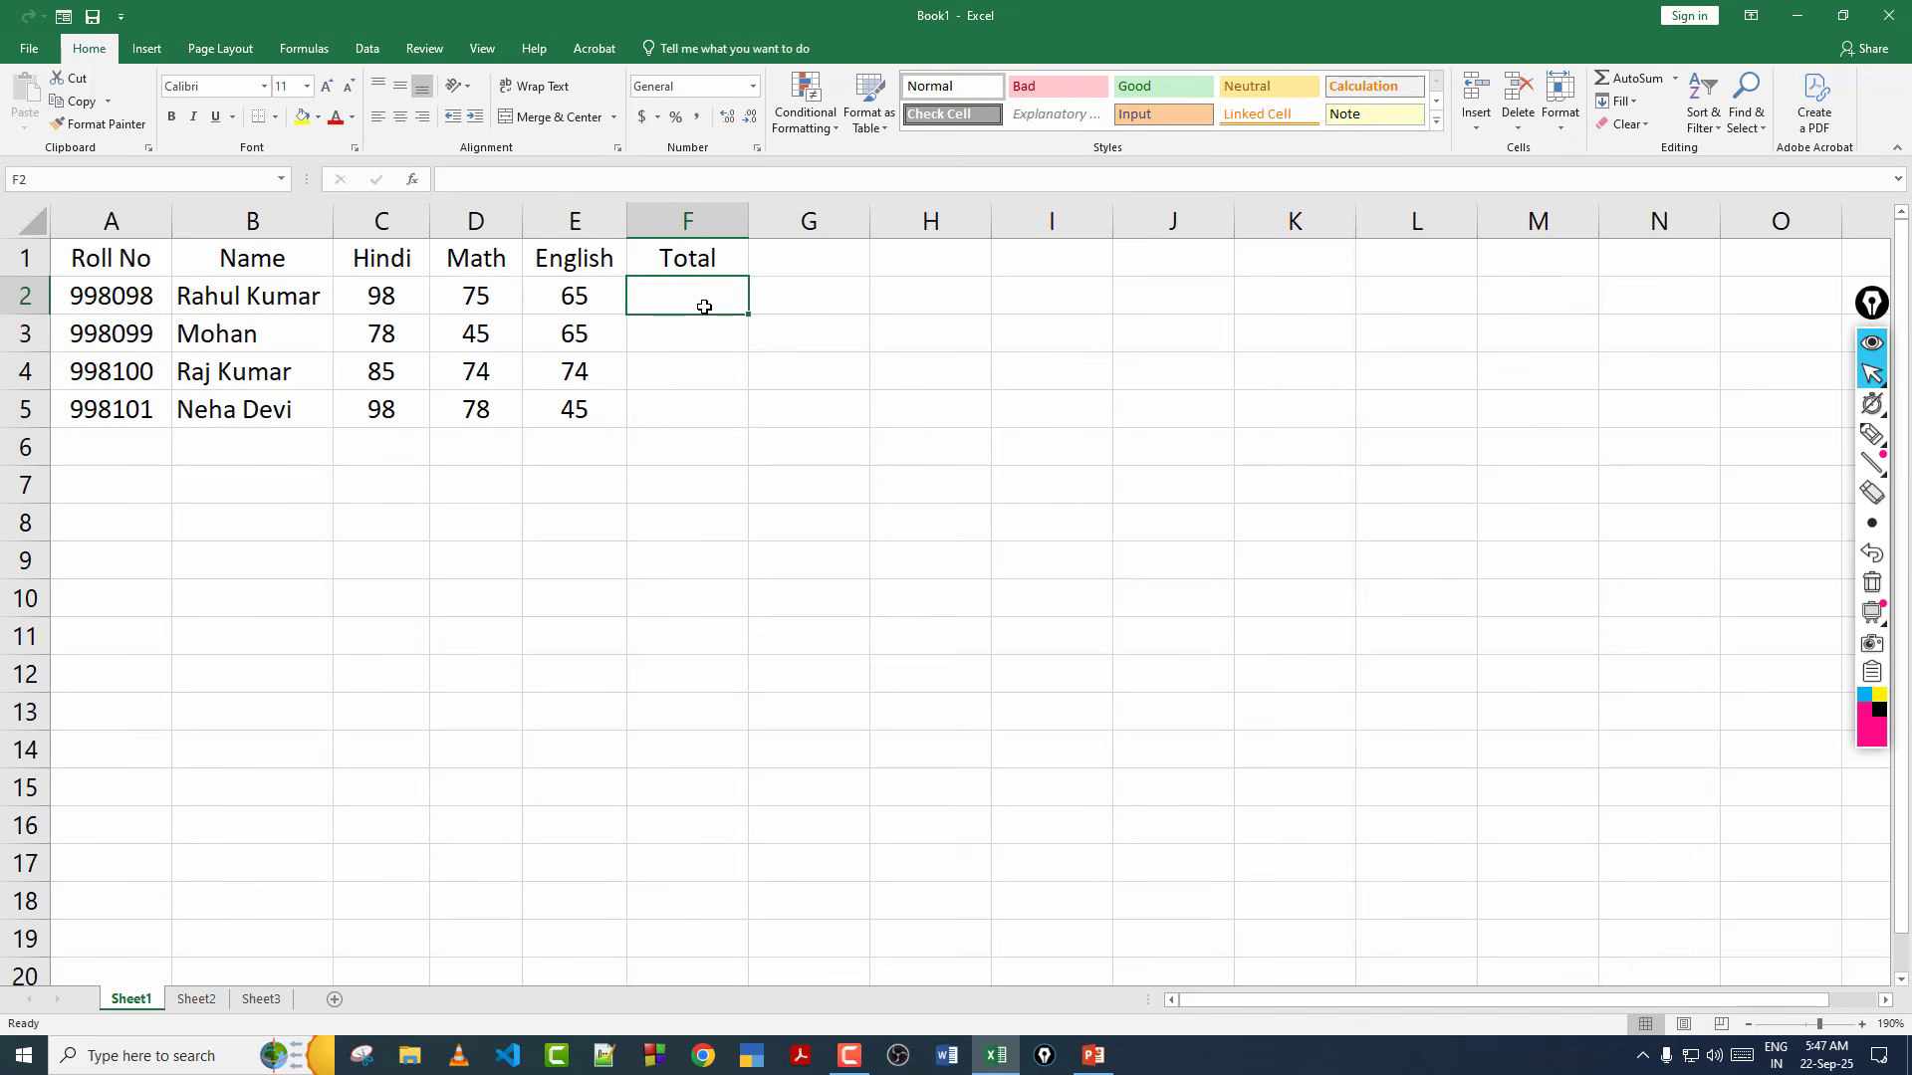
pyautogui.write('=')
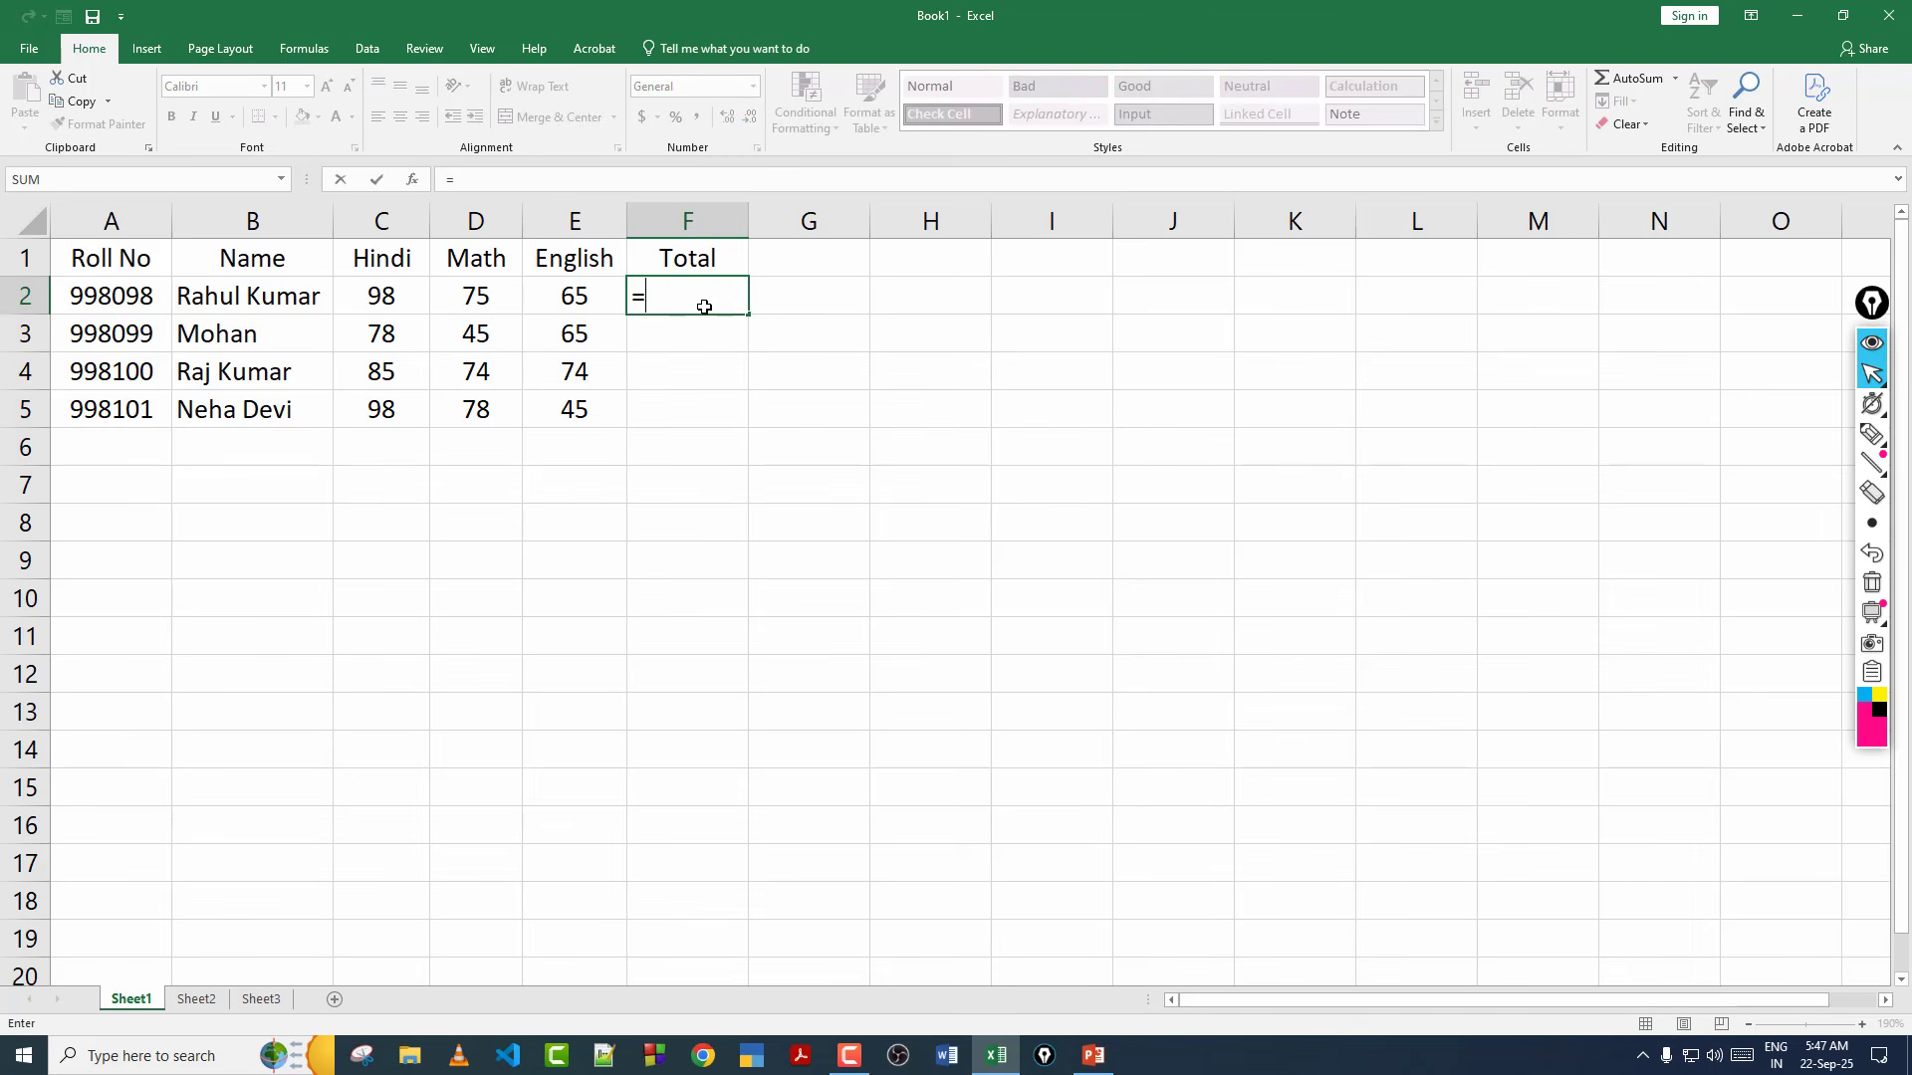
pyautogui.write('sum')
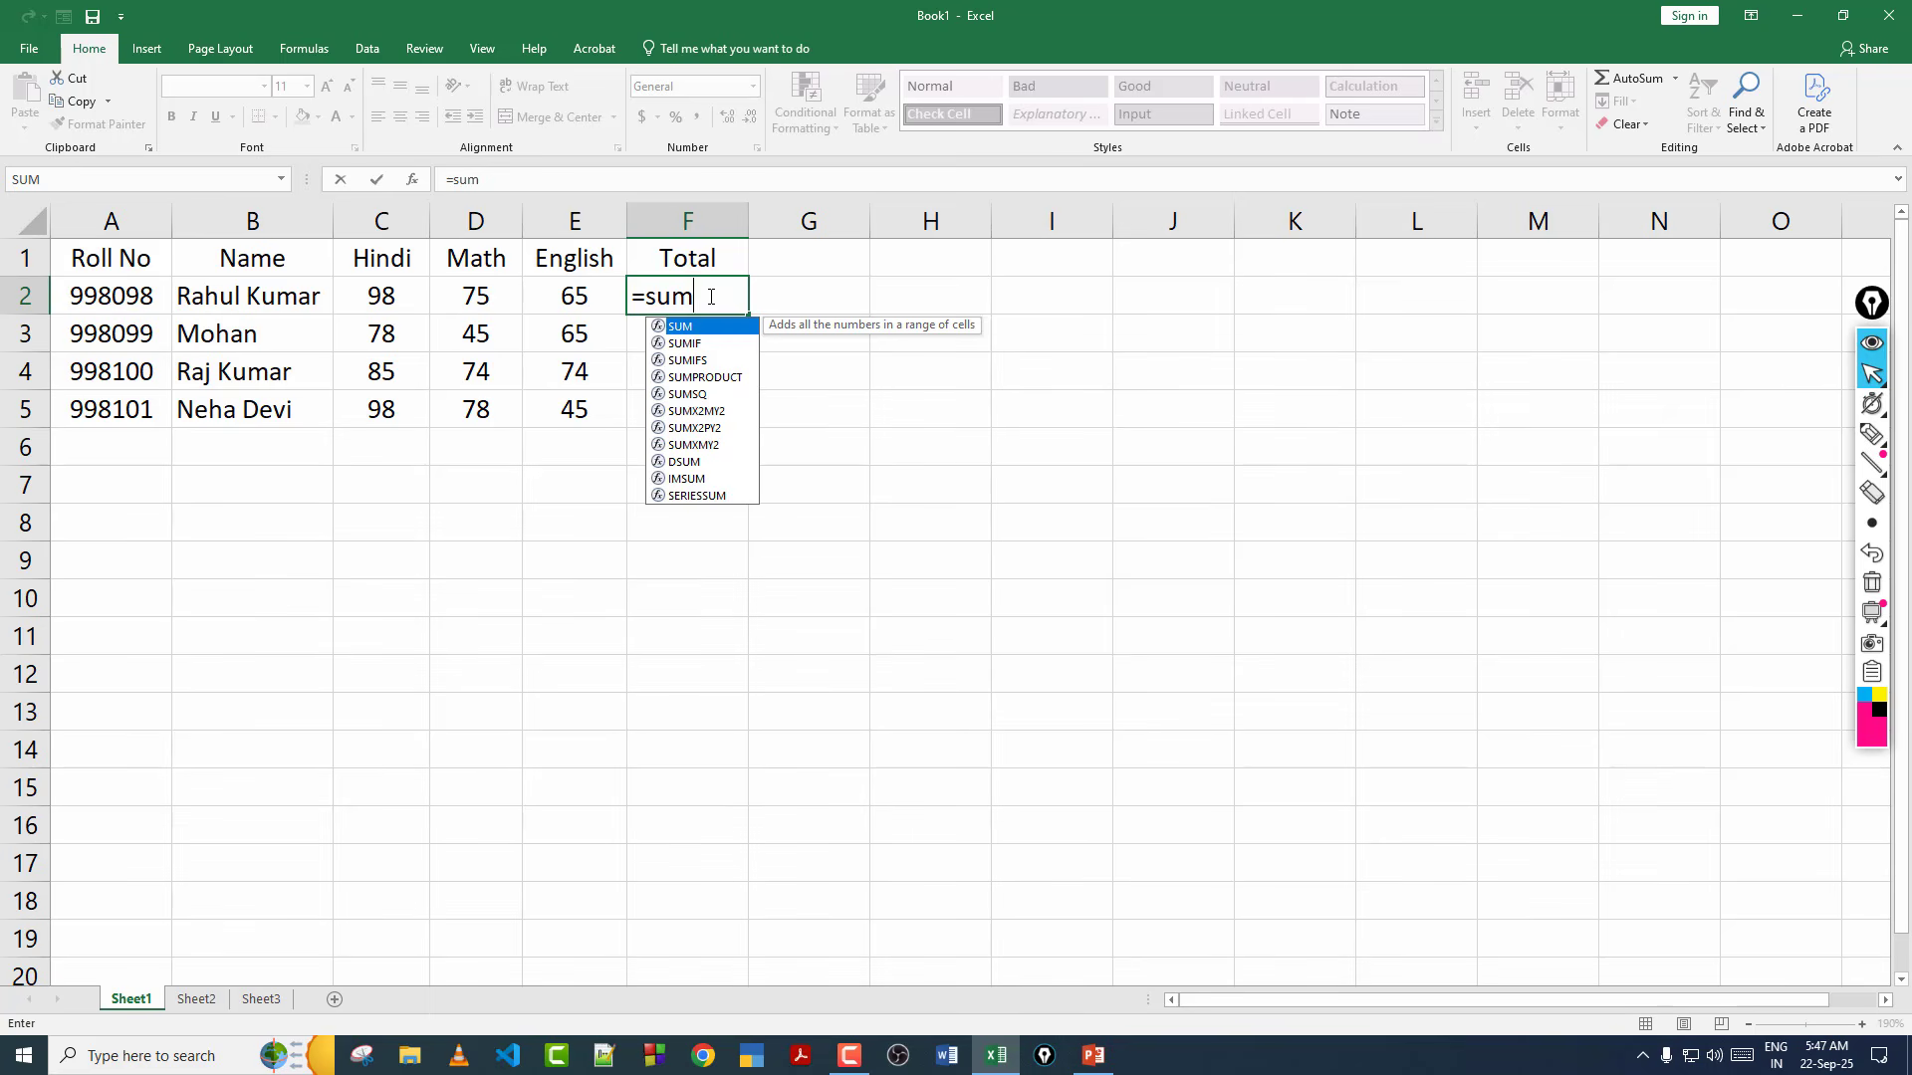
pyautogui.write('(')
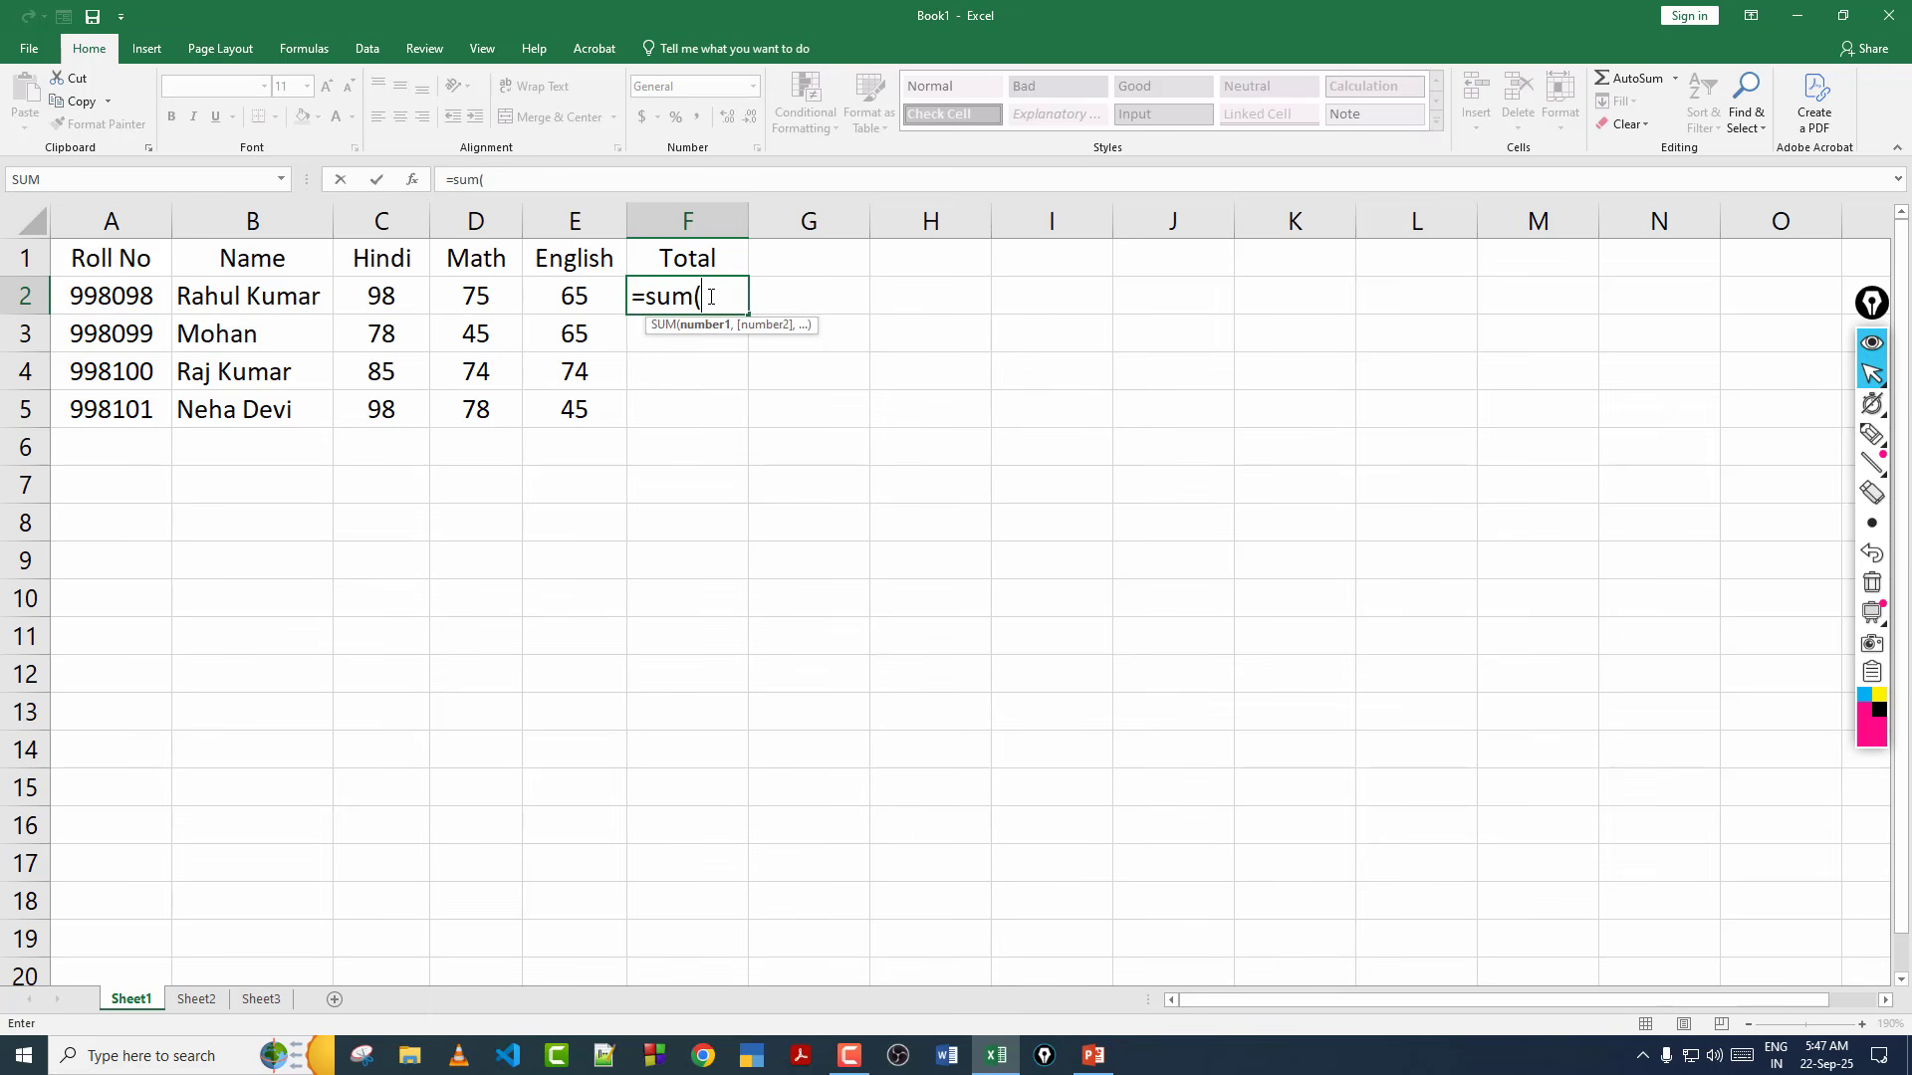
pyautogui.moveTo(380, 295); pyautogui.dragTo(566, 296)
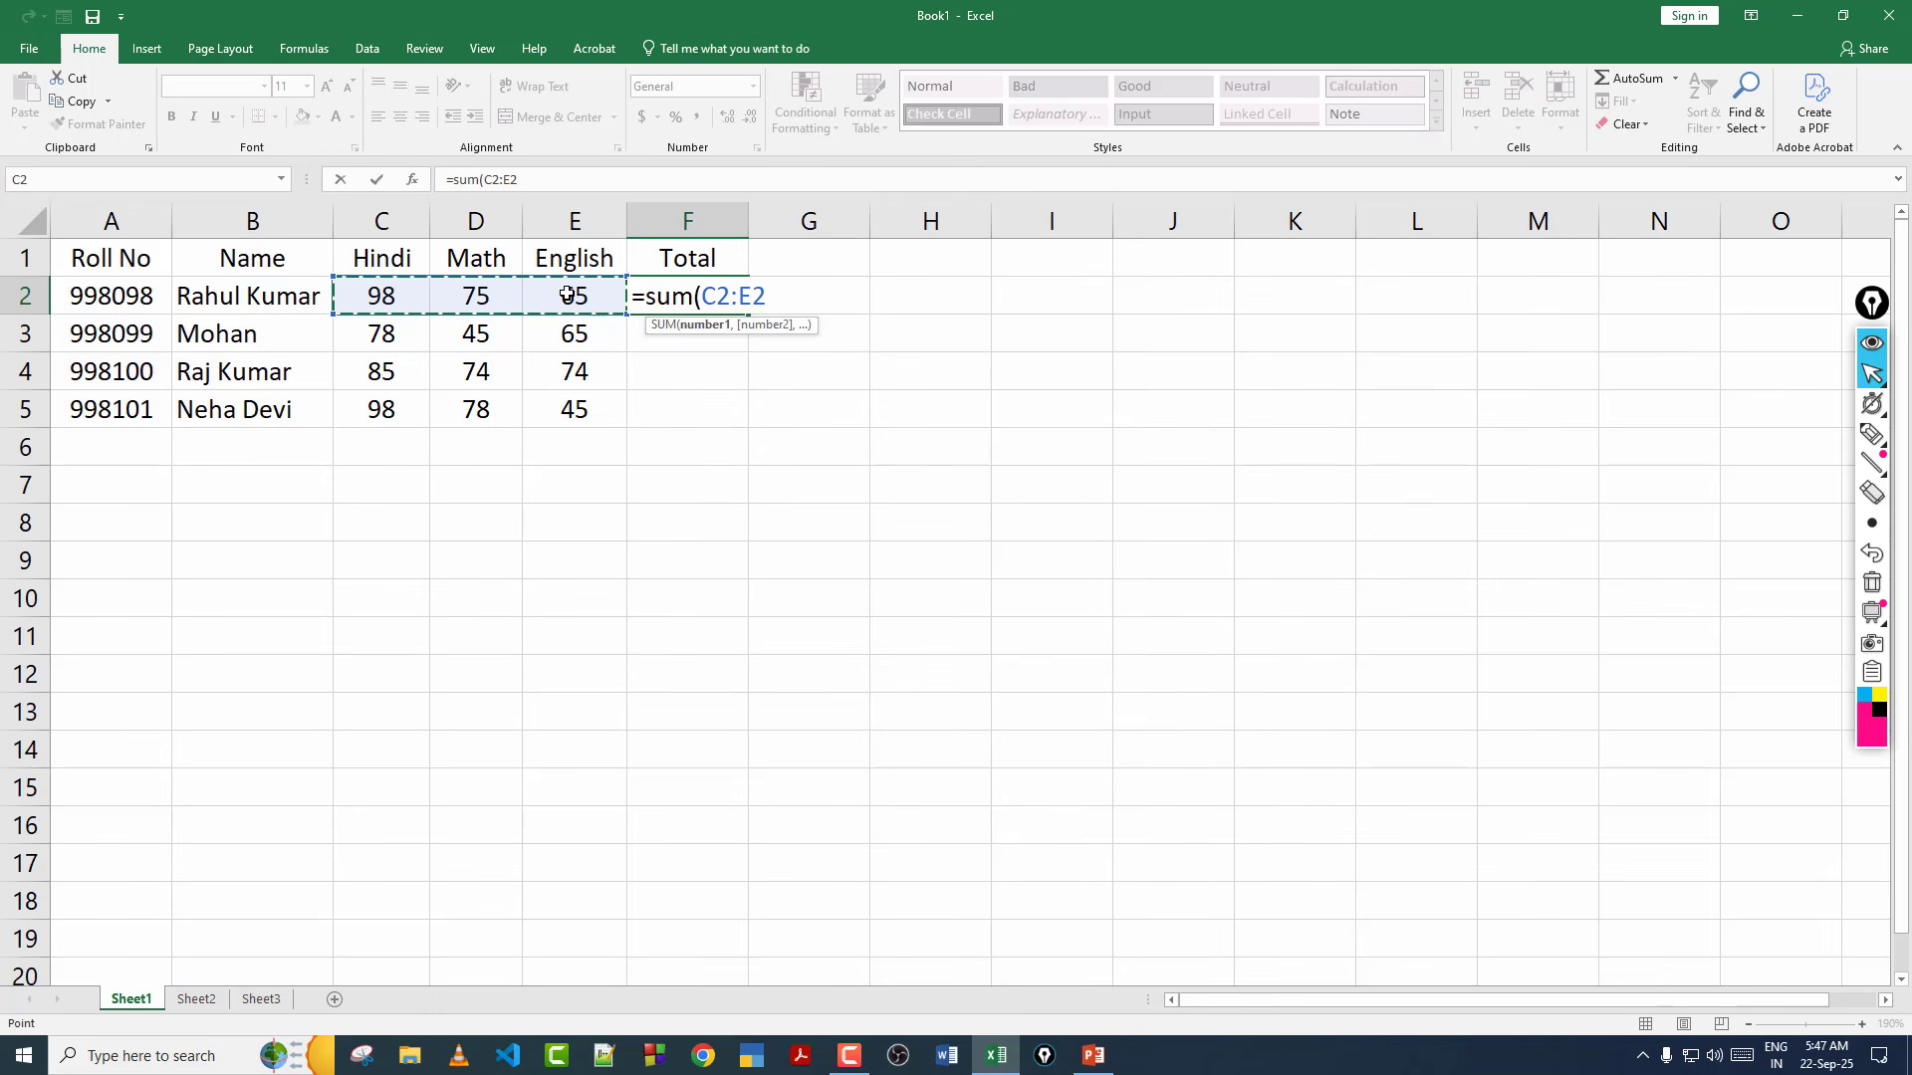
pyautogui.write(')')
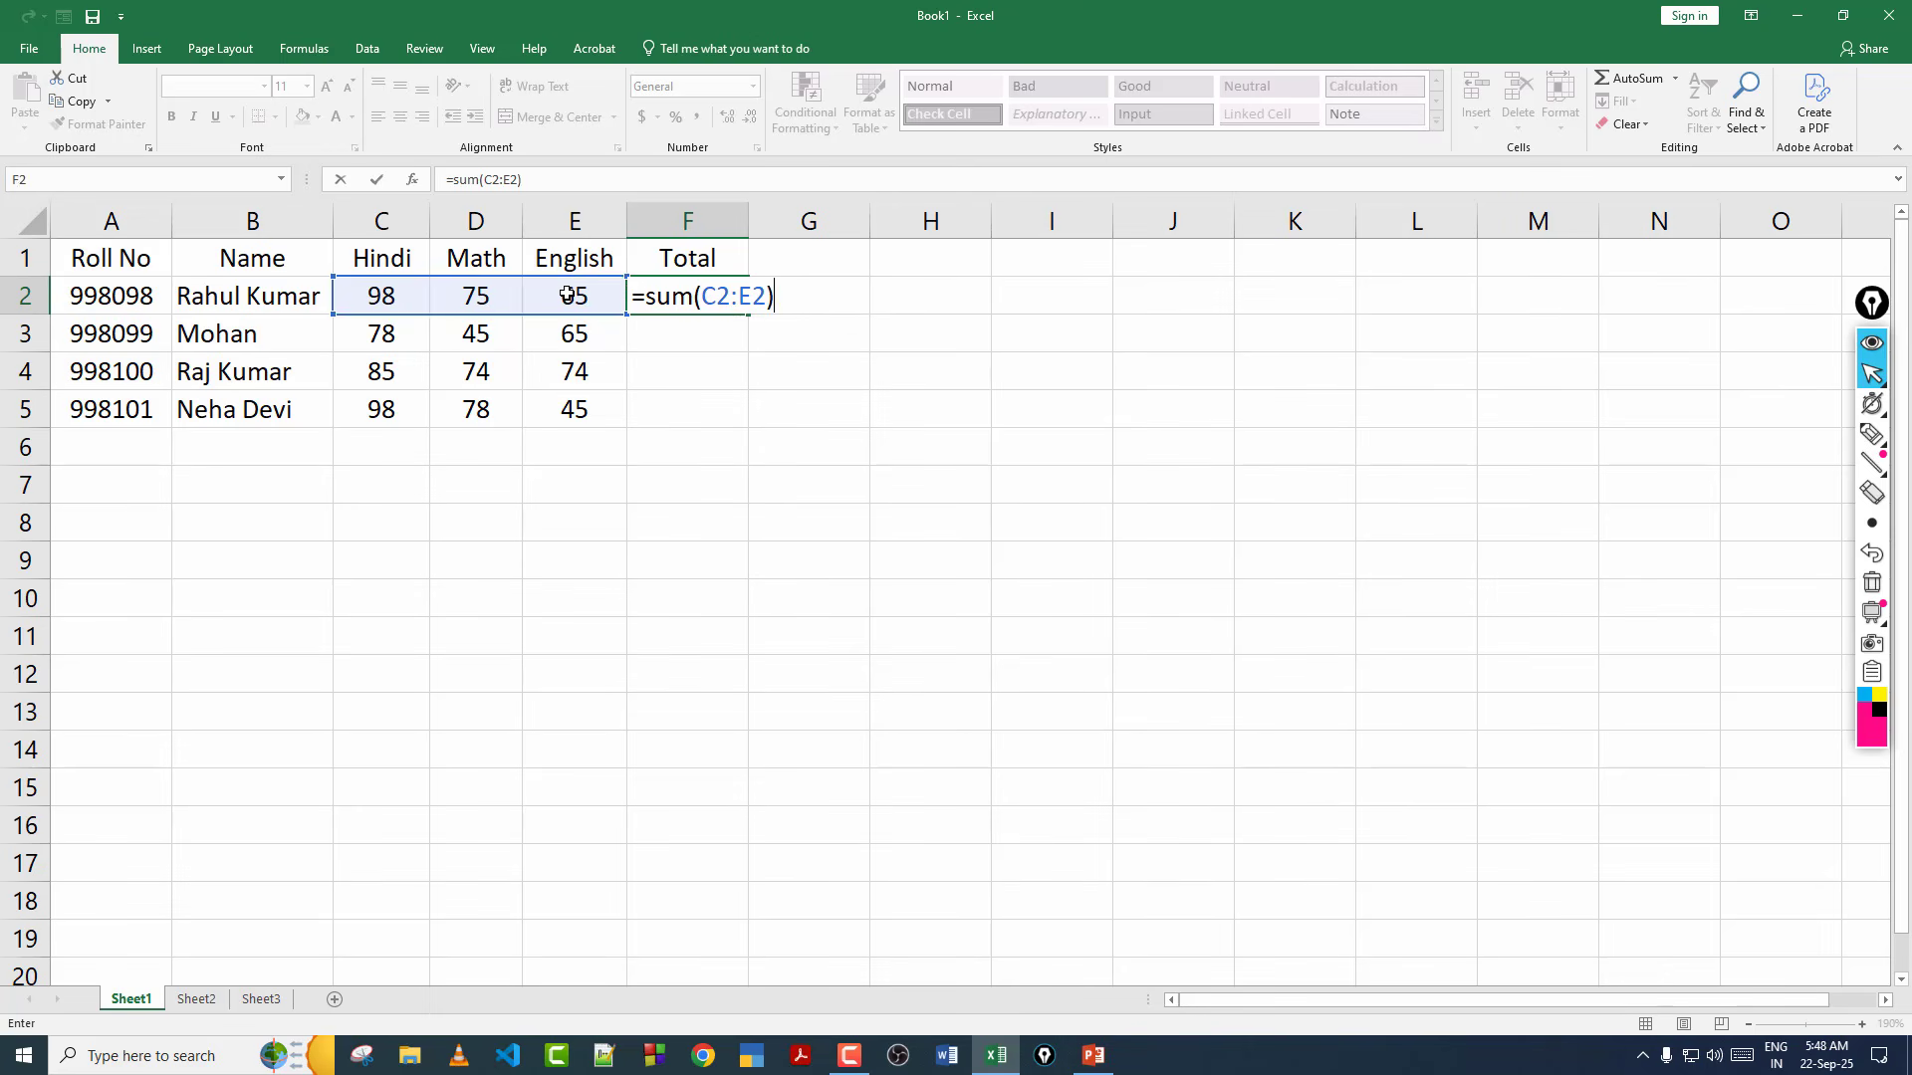
pyautogui.press('Return')
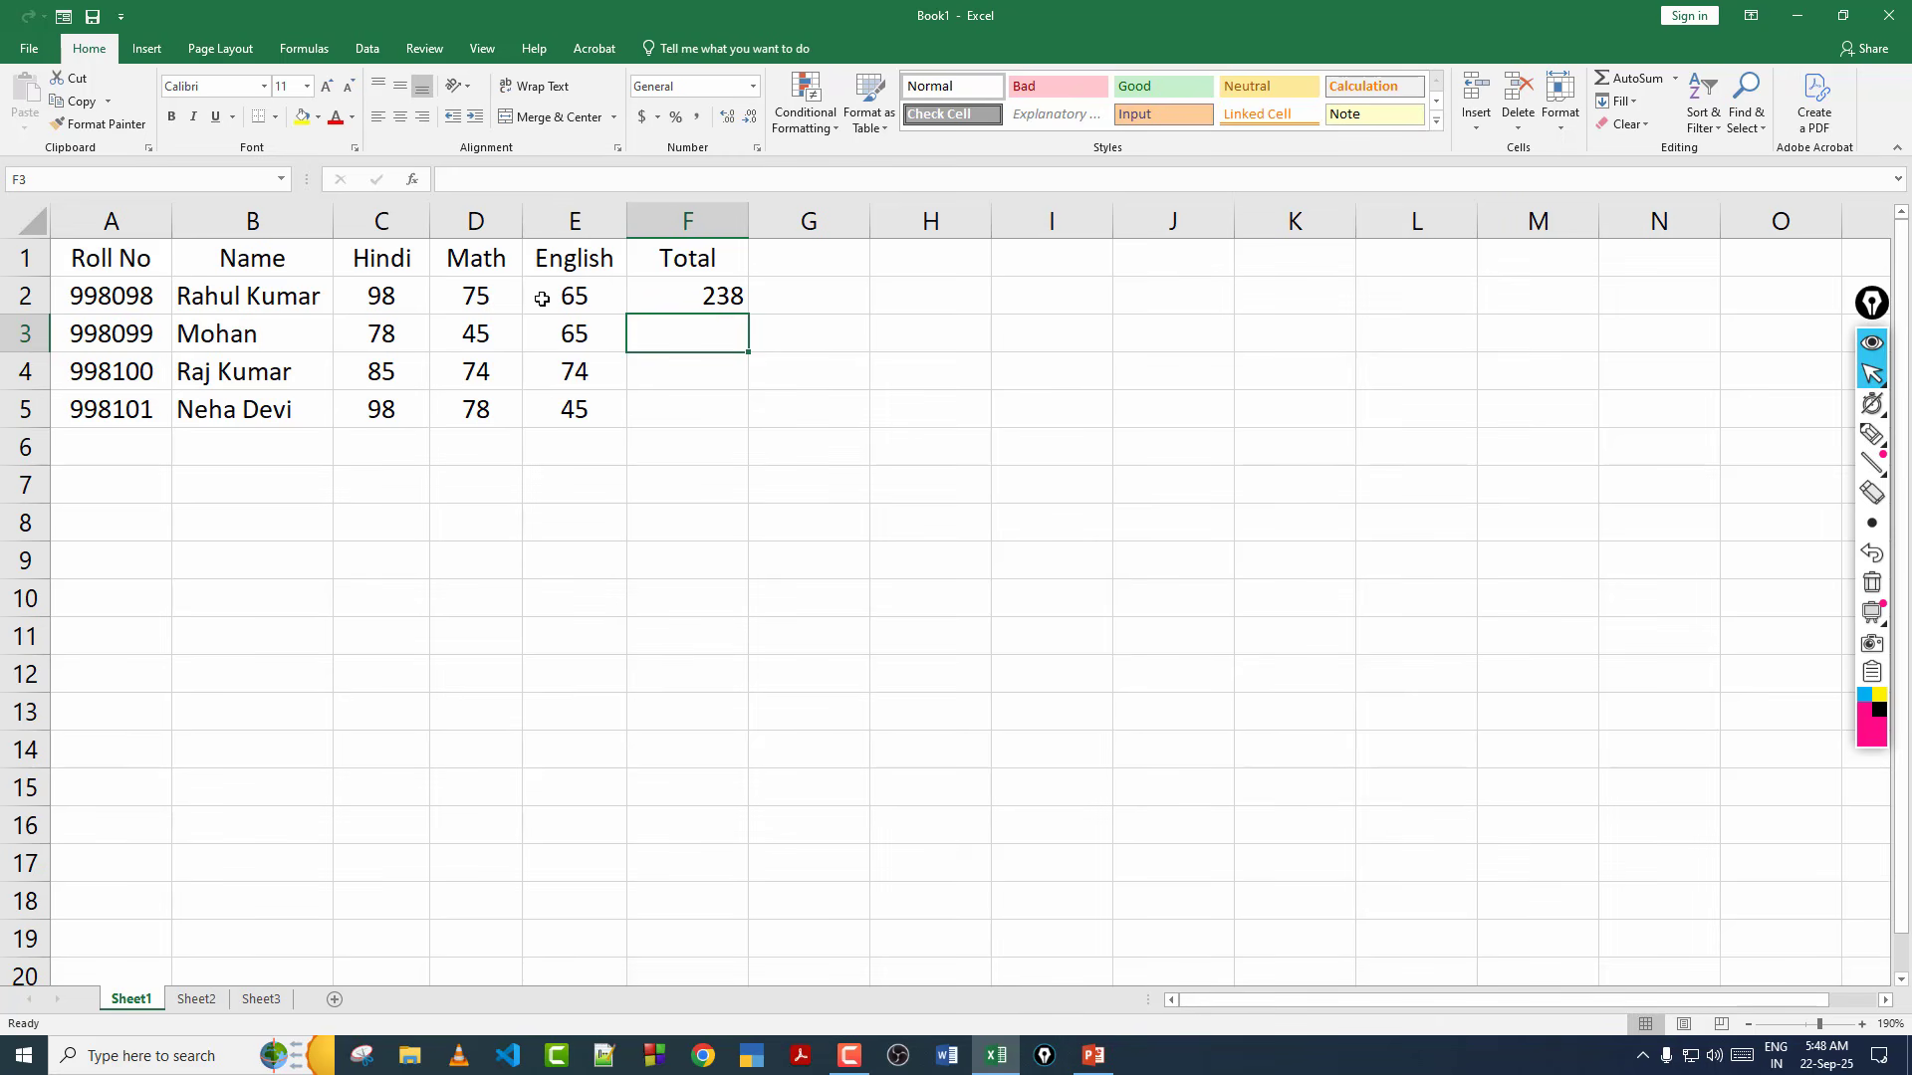
# Fill the SUM formula from F2 down to F5 for the remaining students.
pyautogui.click(687, 297)
pyautogui.moveTo(747, 314); pyautogui.dragTo(743, 439)
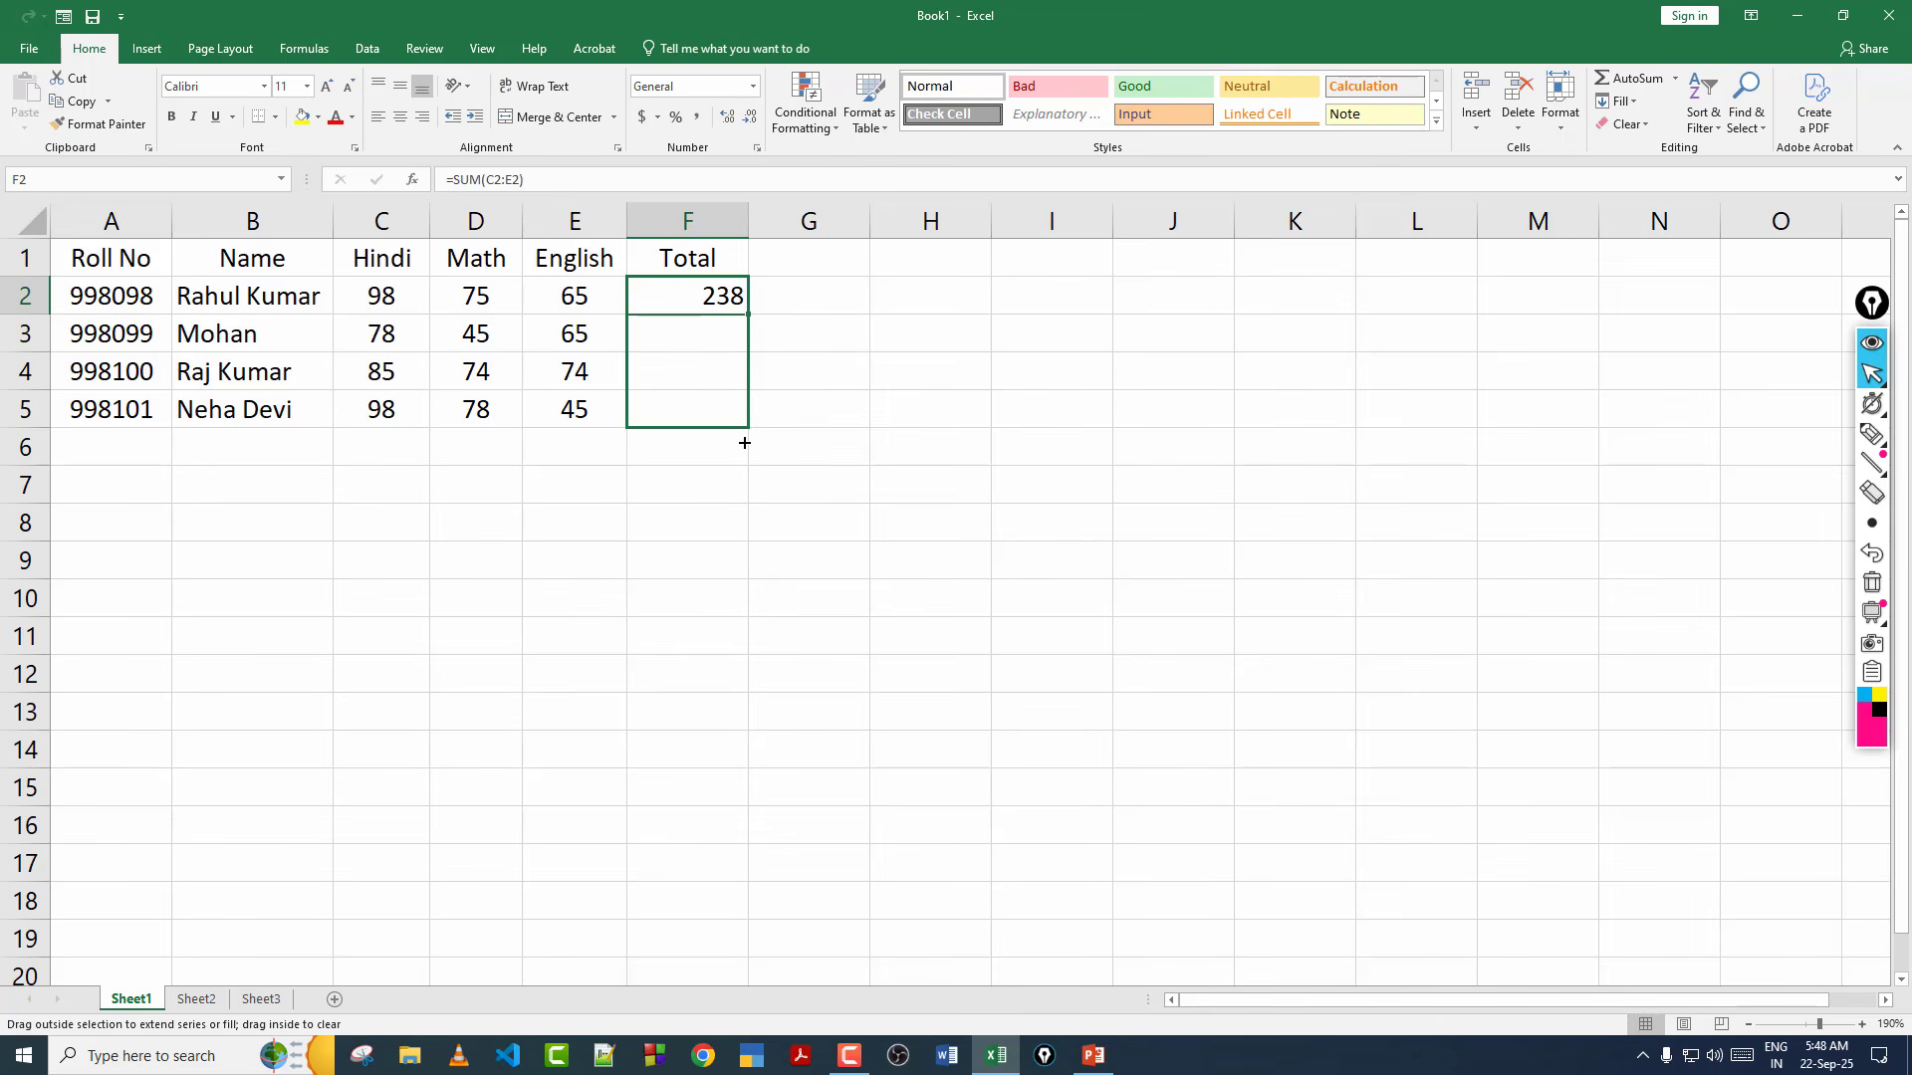
pyautogui.click(713, 371)
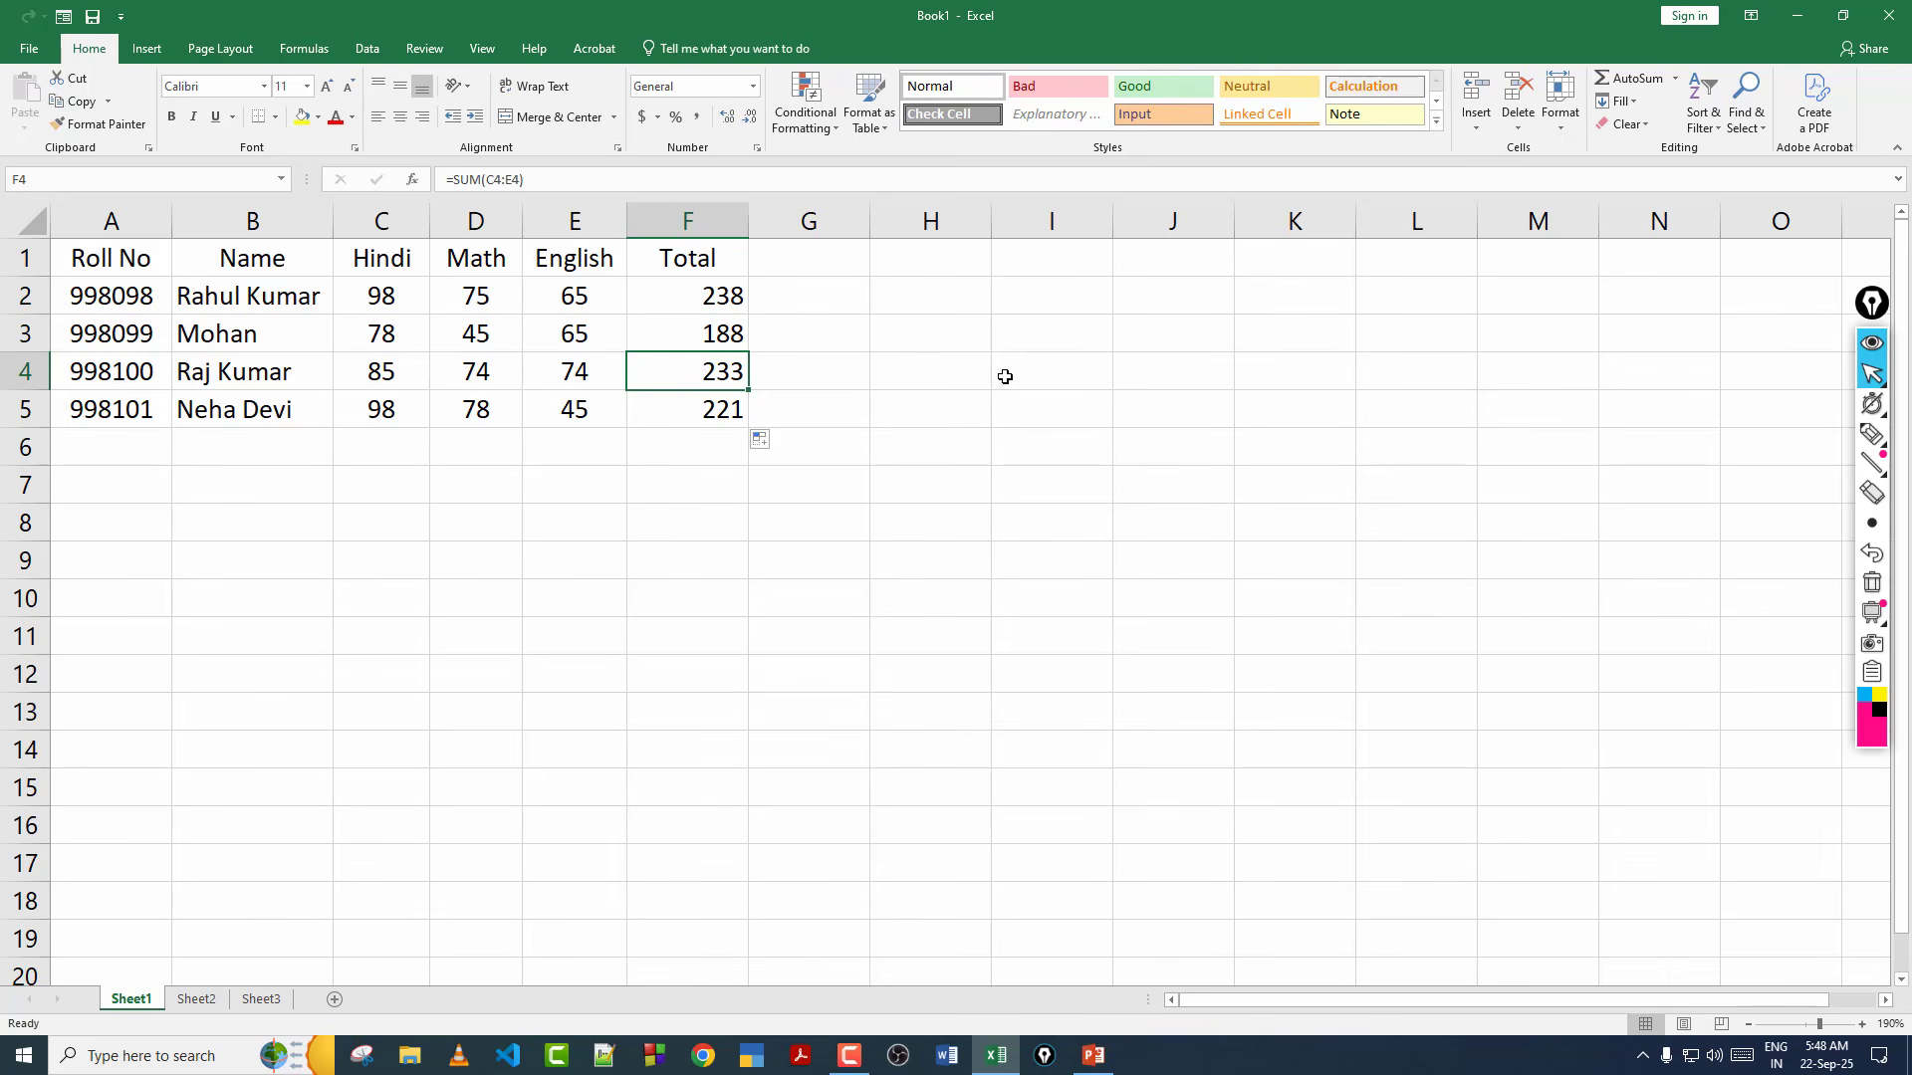
pyautogui.click(298, 49)
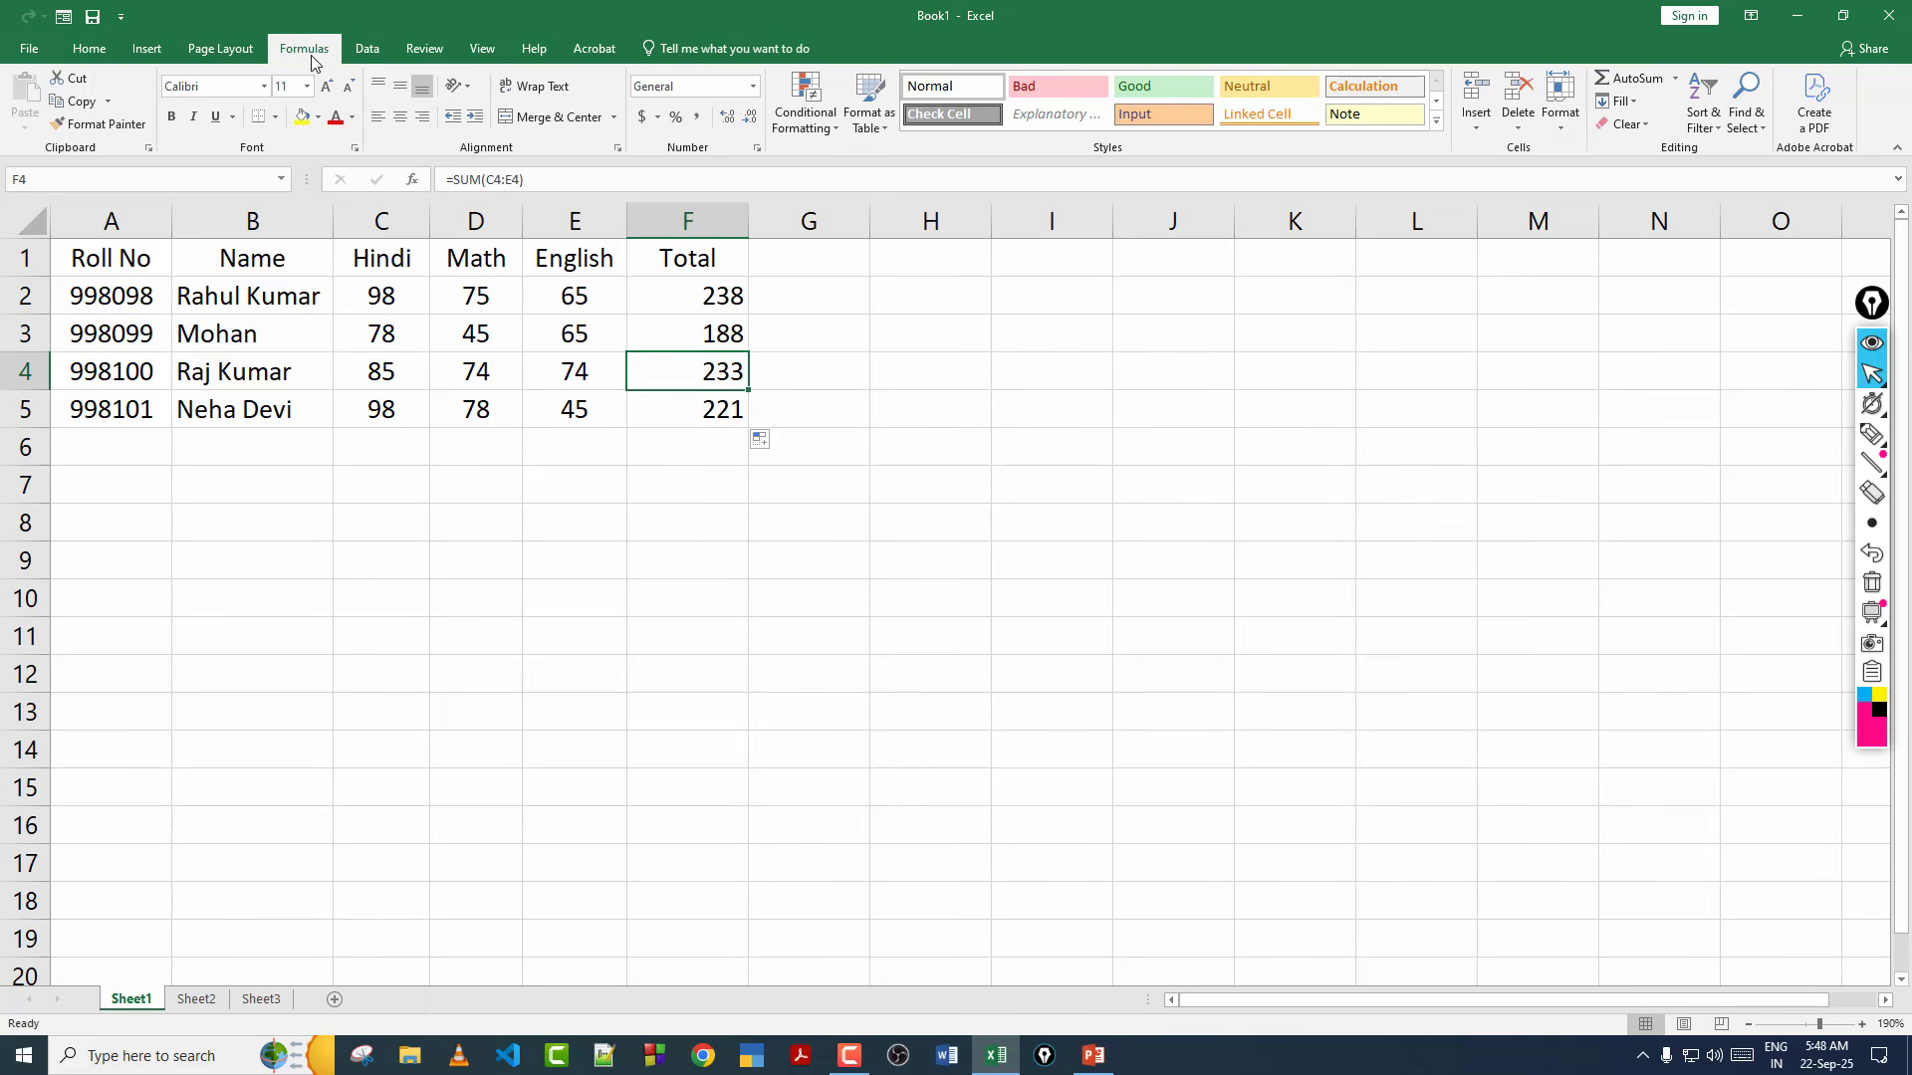
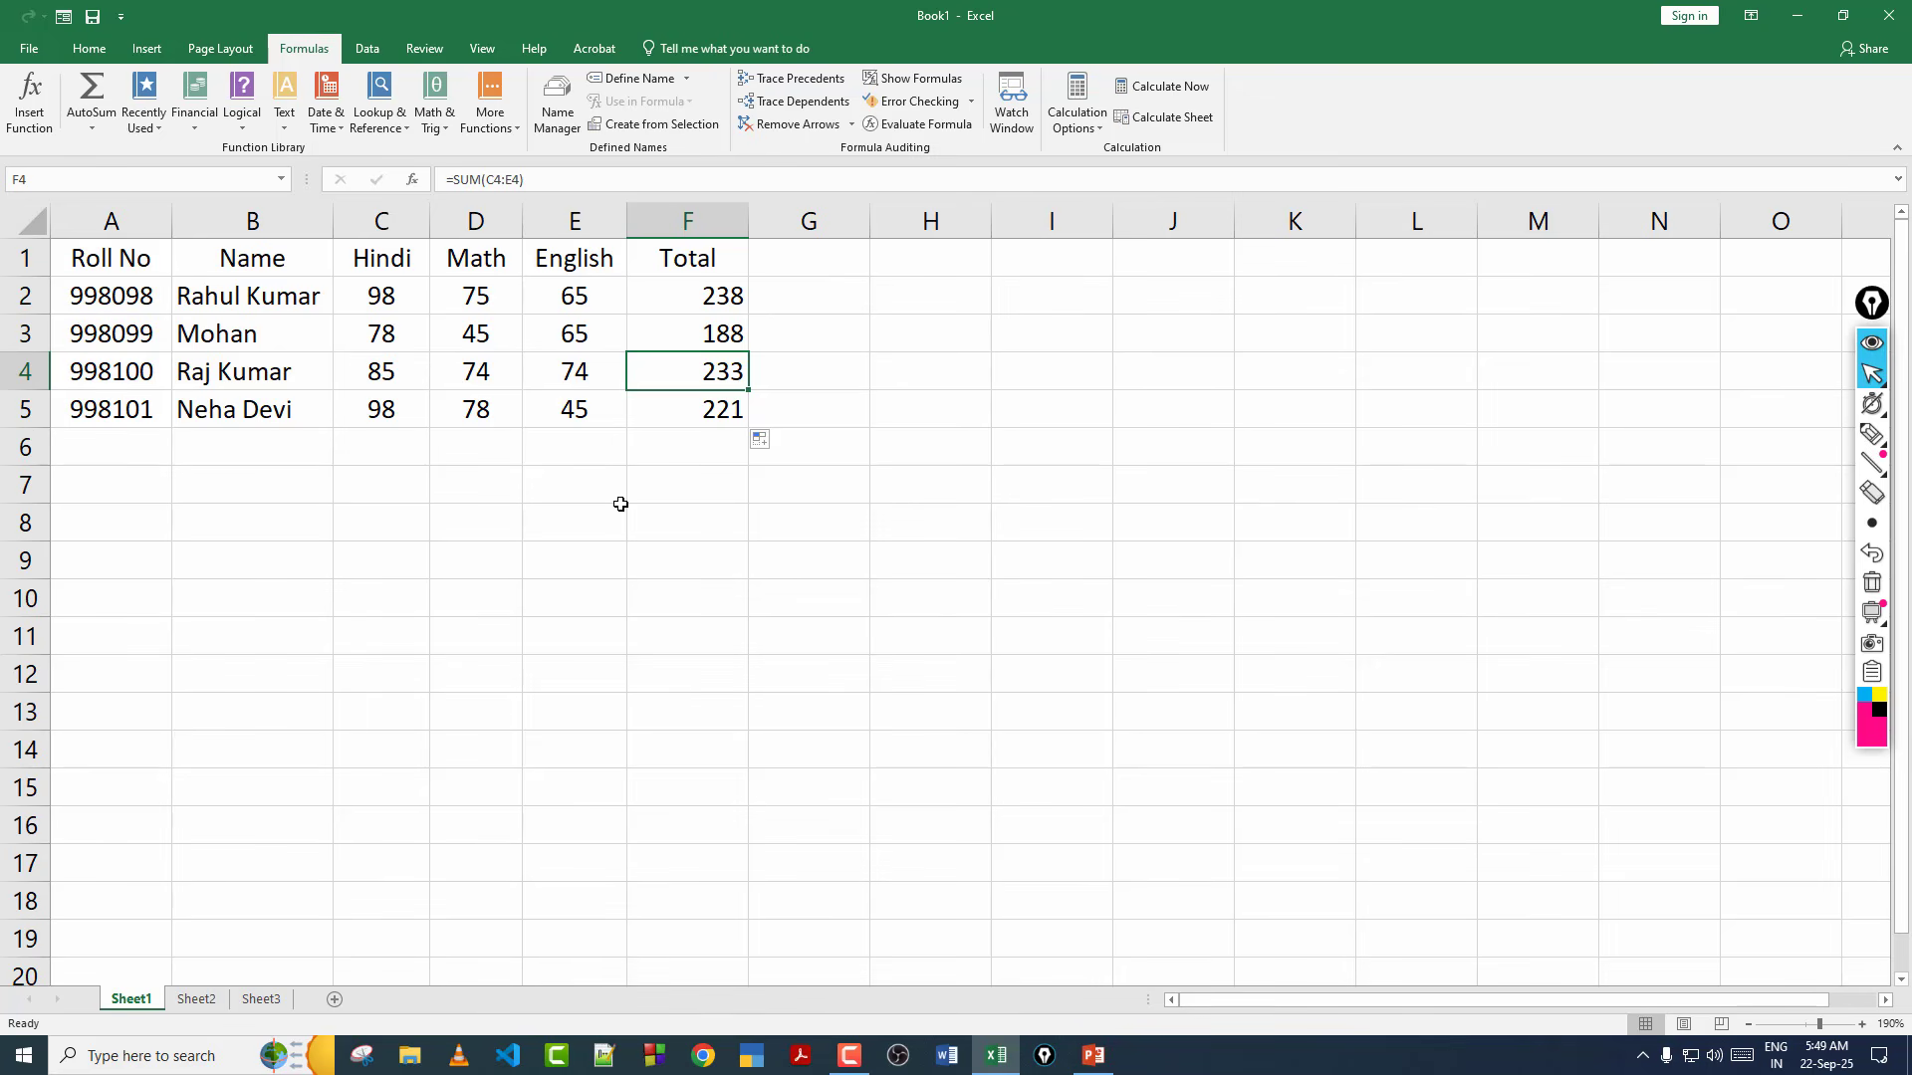
pyautogui.moveTo(436, 448); pyautogui.dragTo(443, 486)
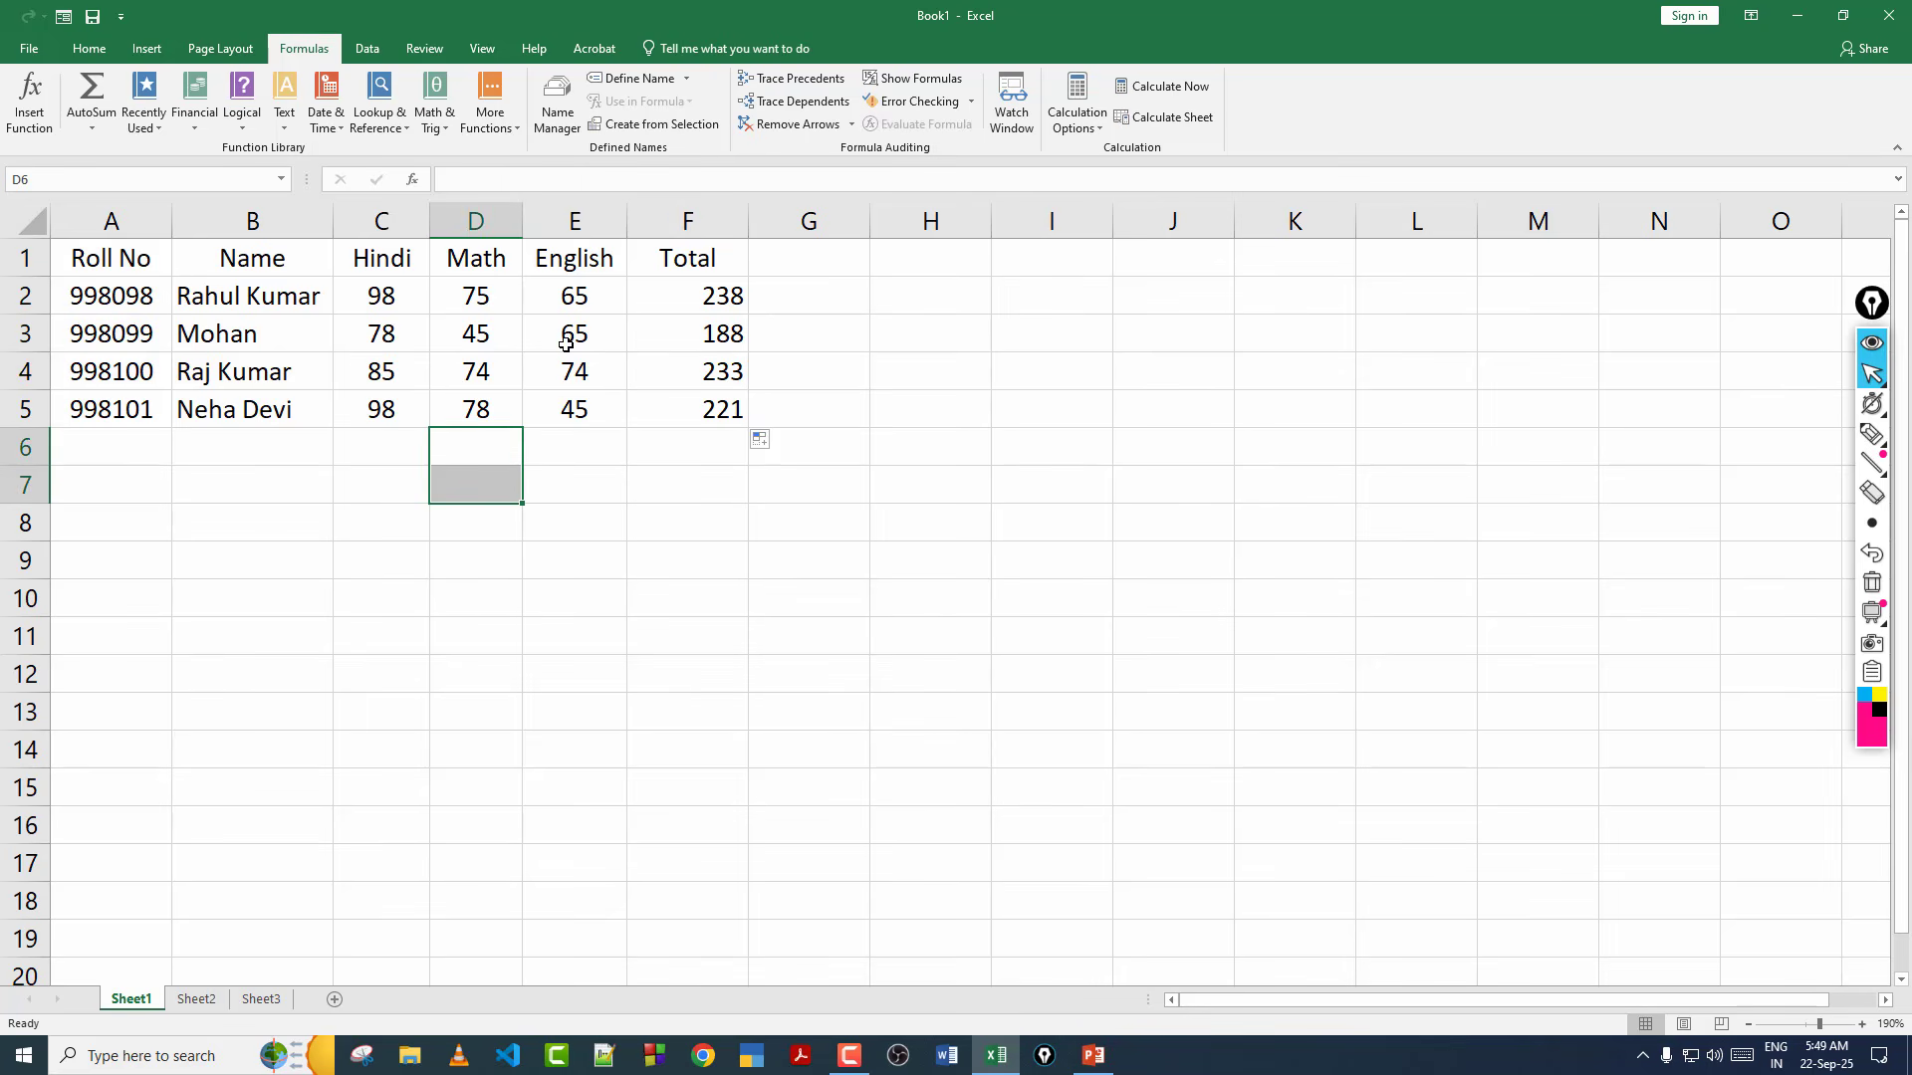
pyautogui.click(634, 398)
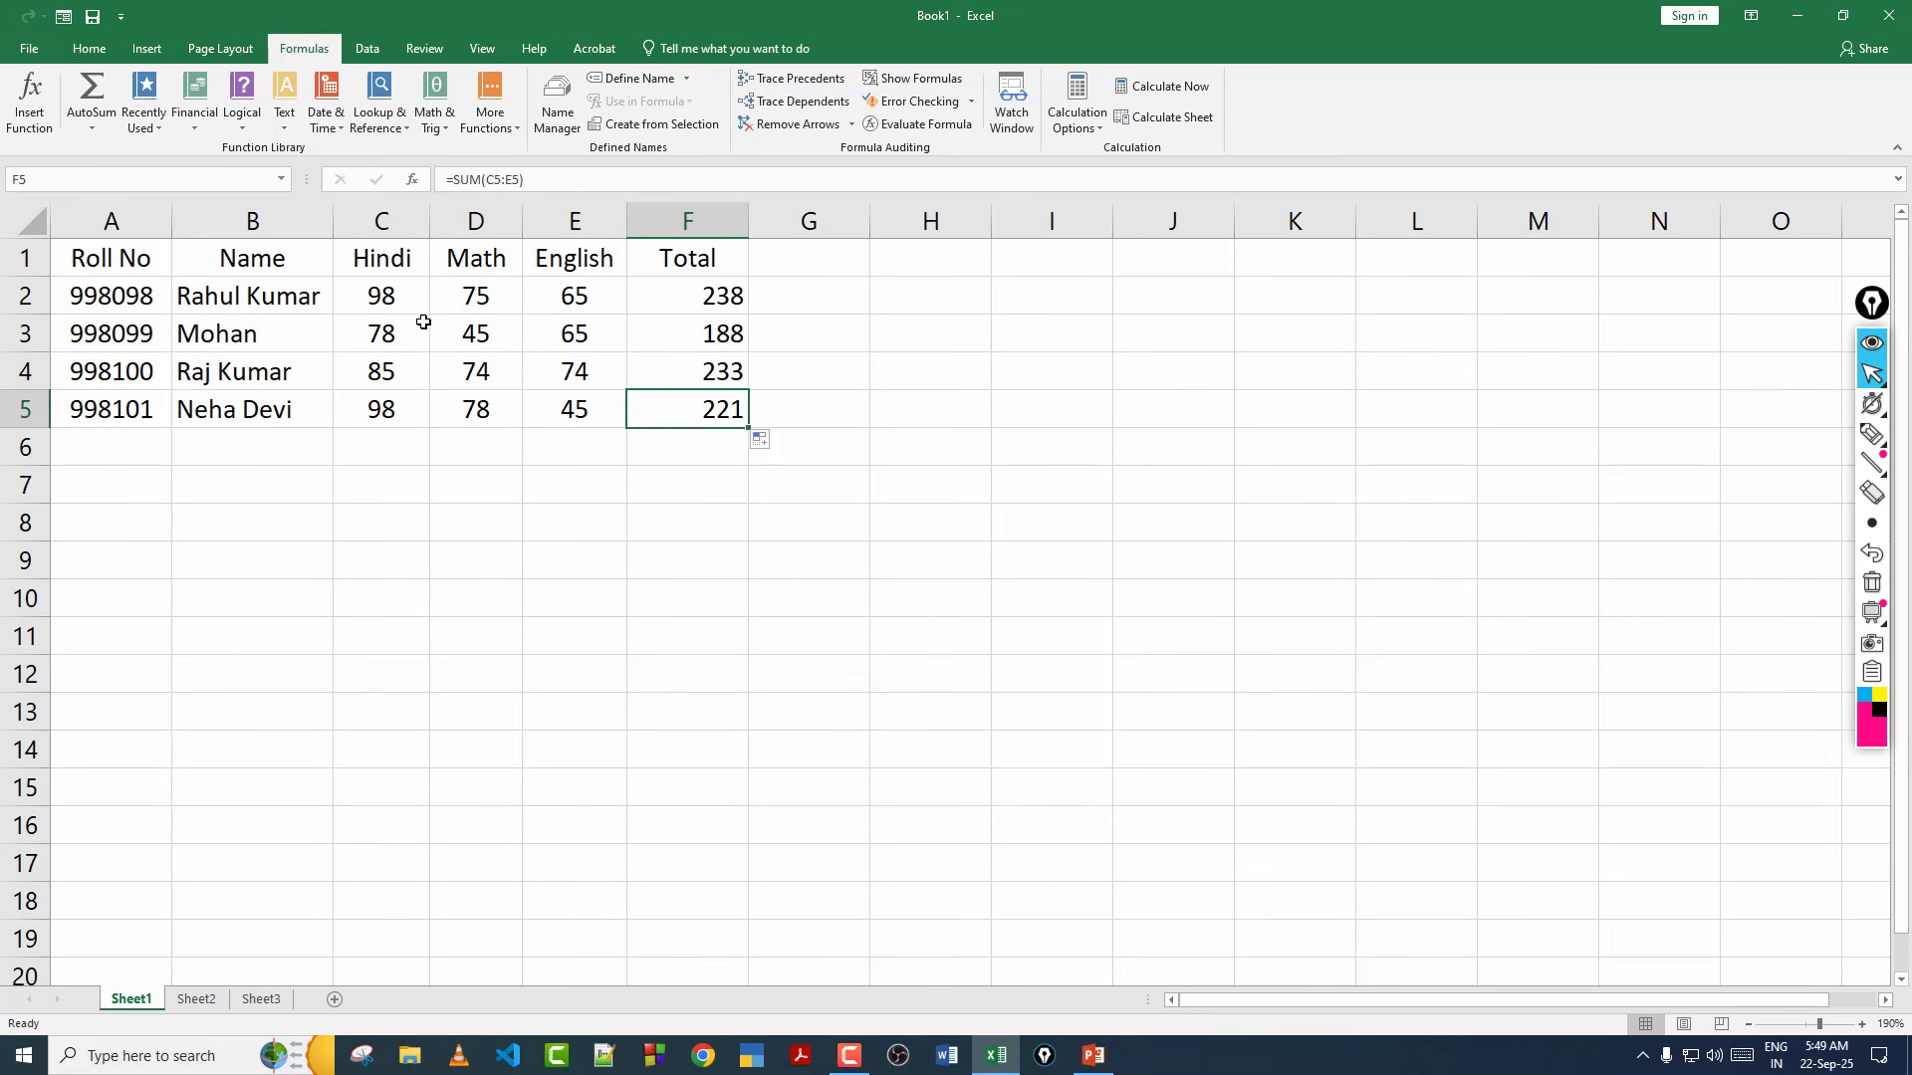
pyautogui.click(88, 48)
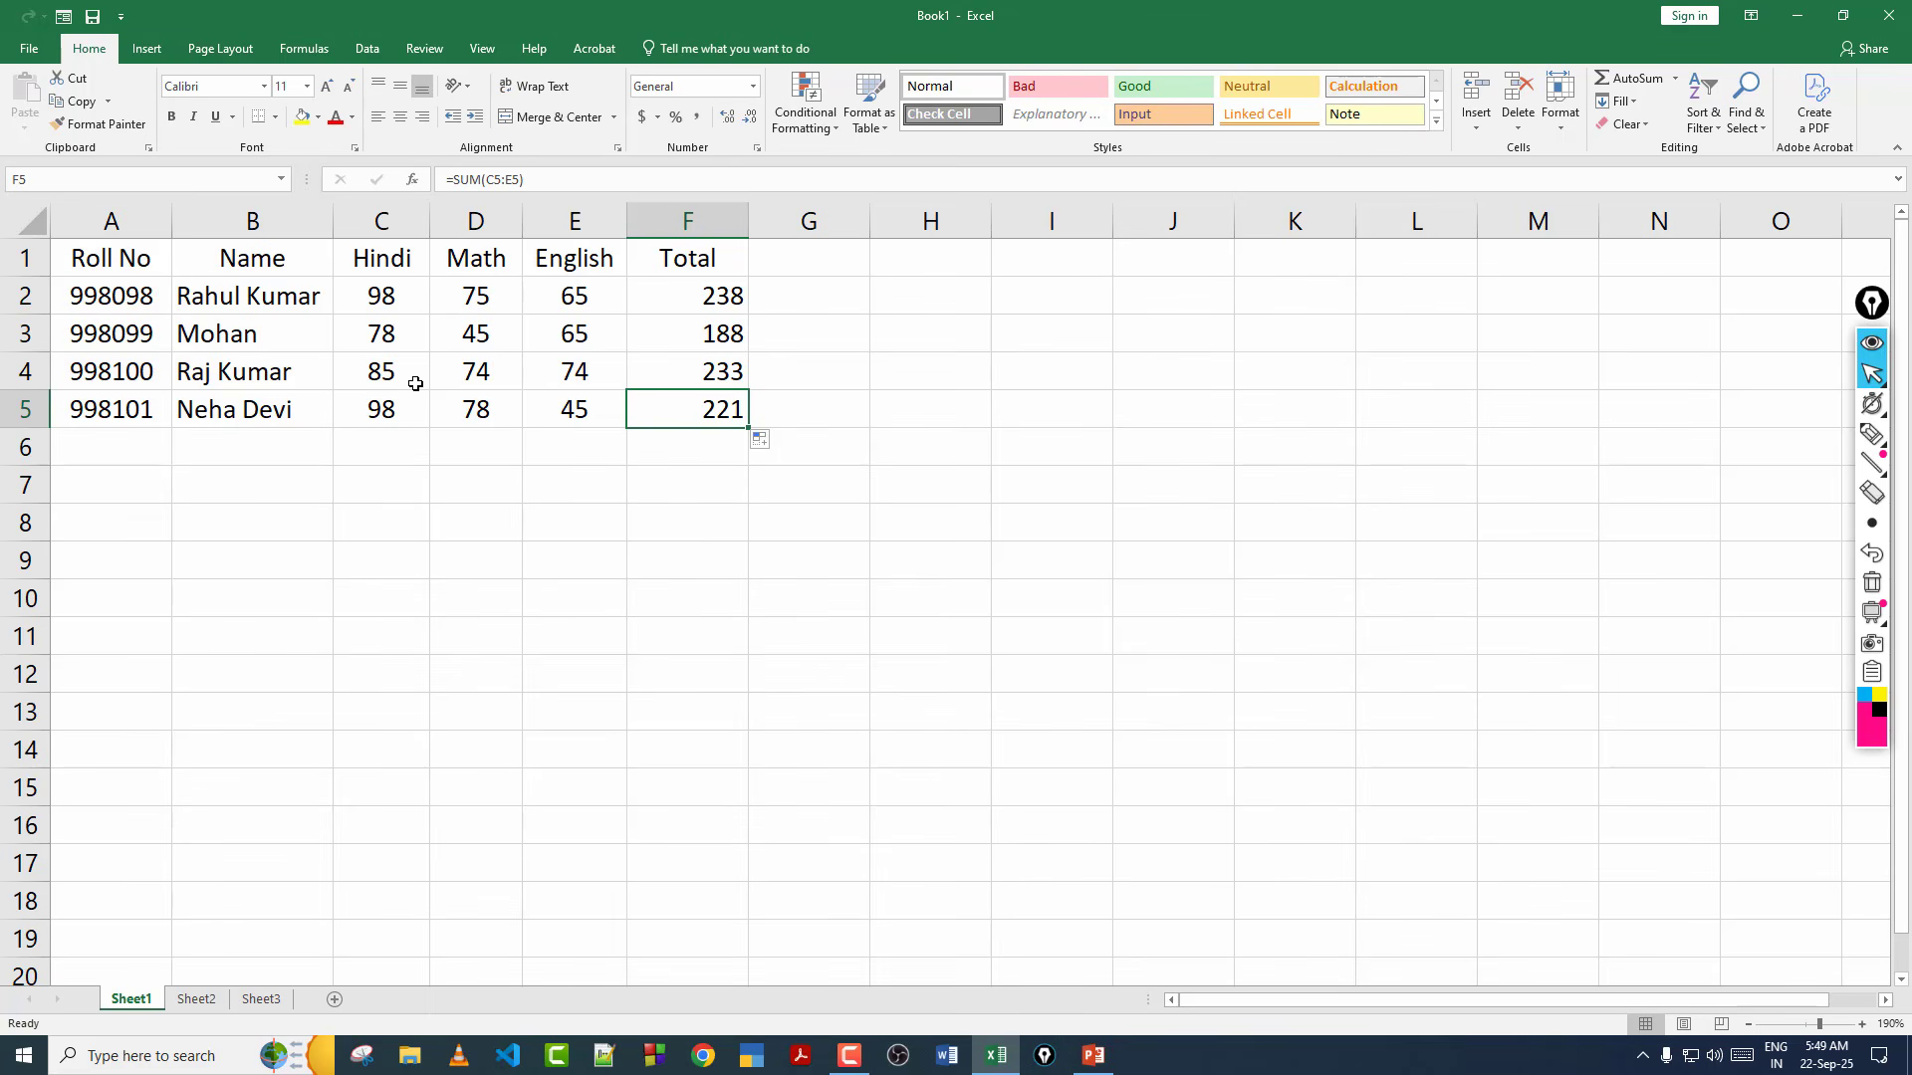
pyautogui.click(645, 536)
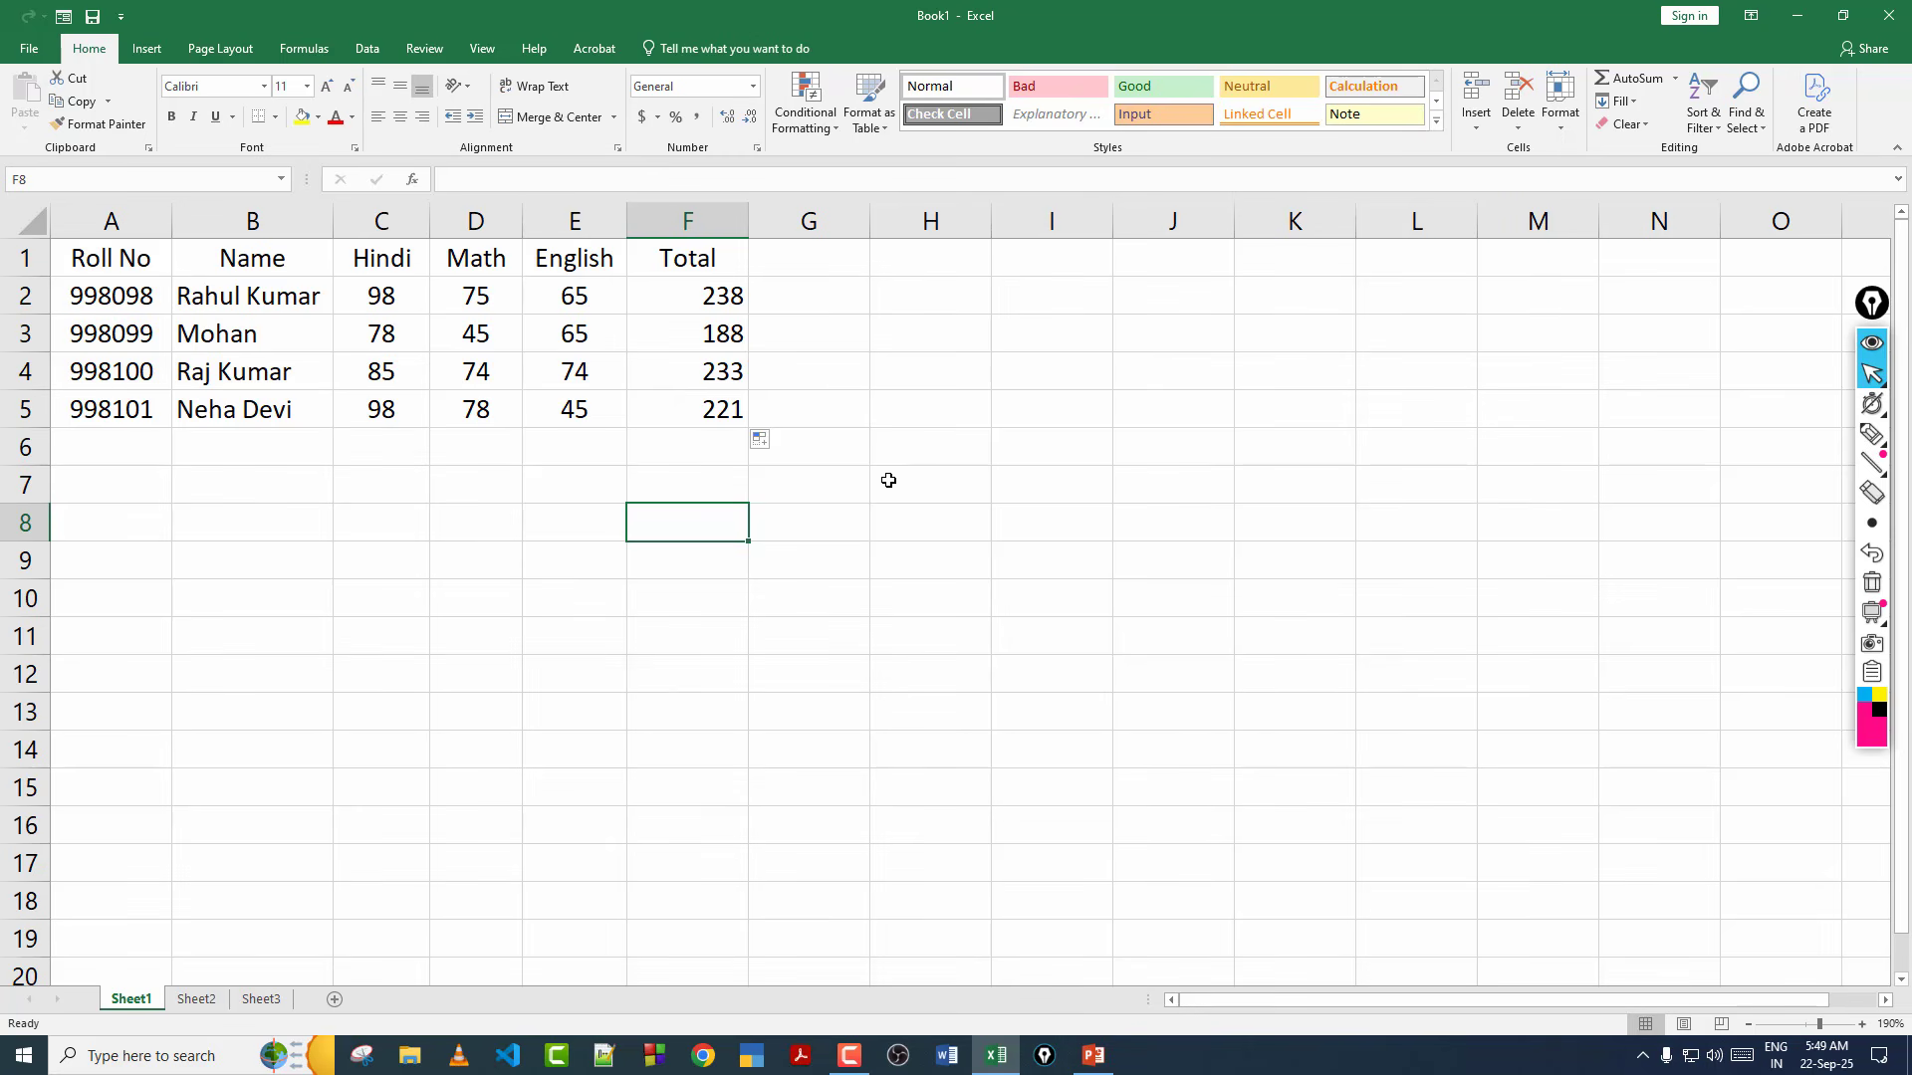
# Enter the text upciss in cell H4.
pyautogui.click(958, 385)
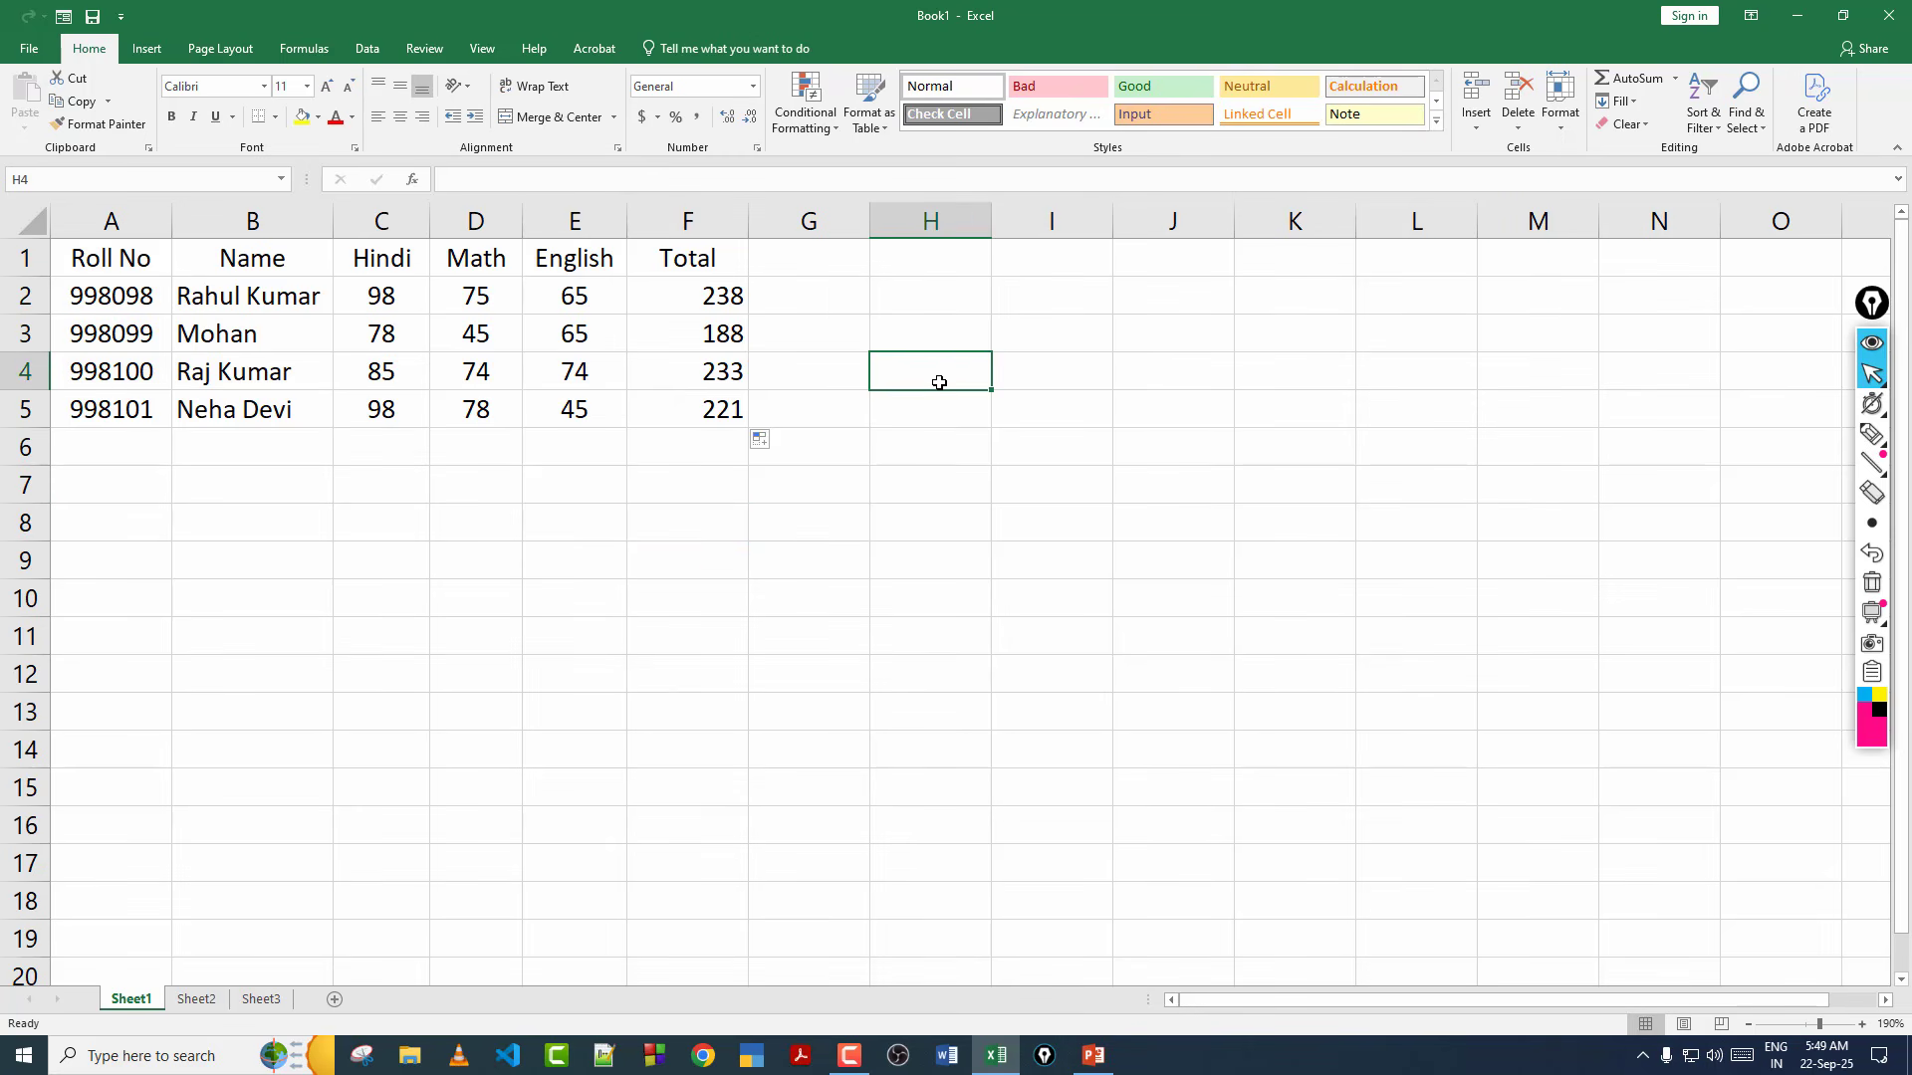
pyautogui.write('upciss')
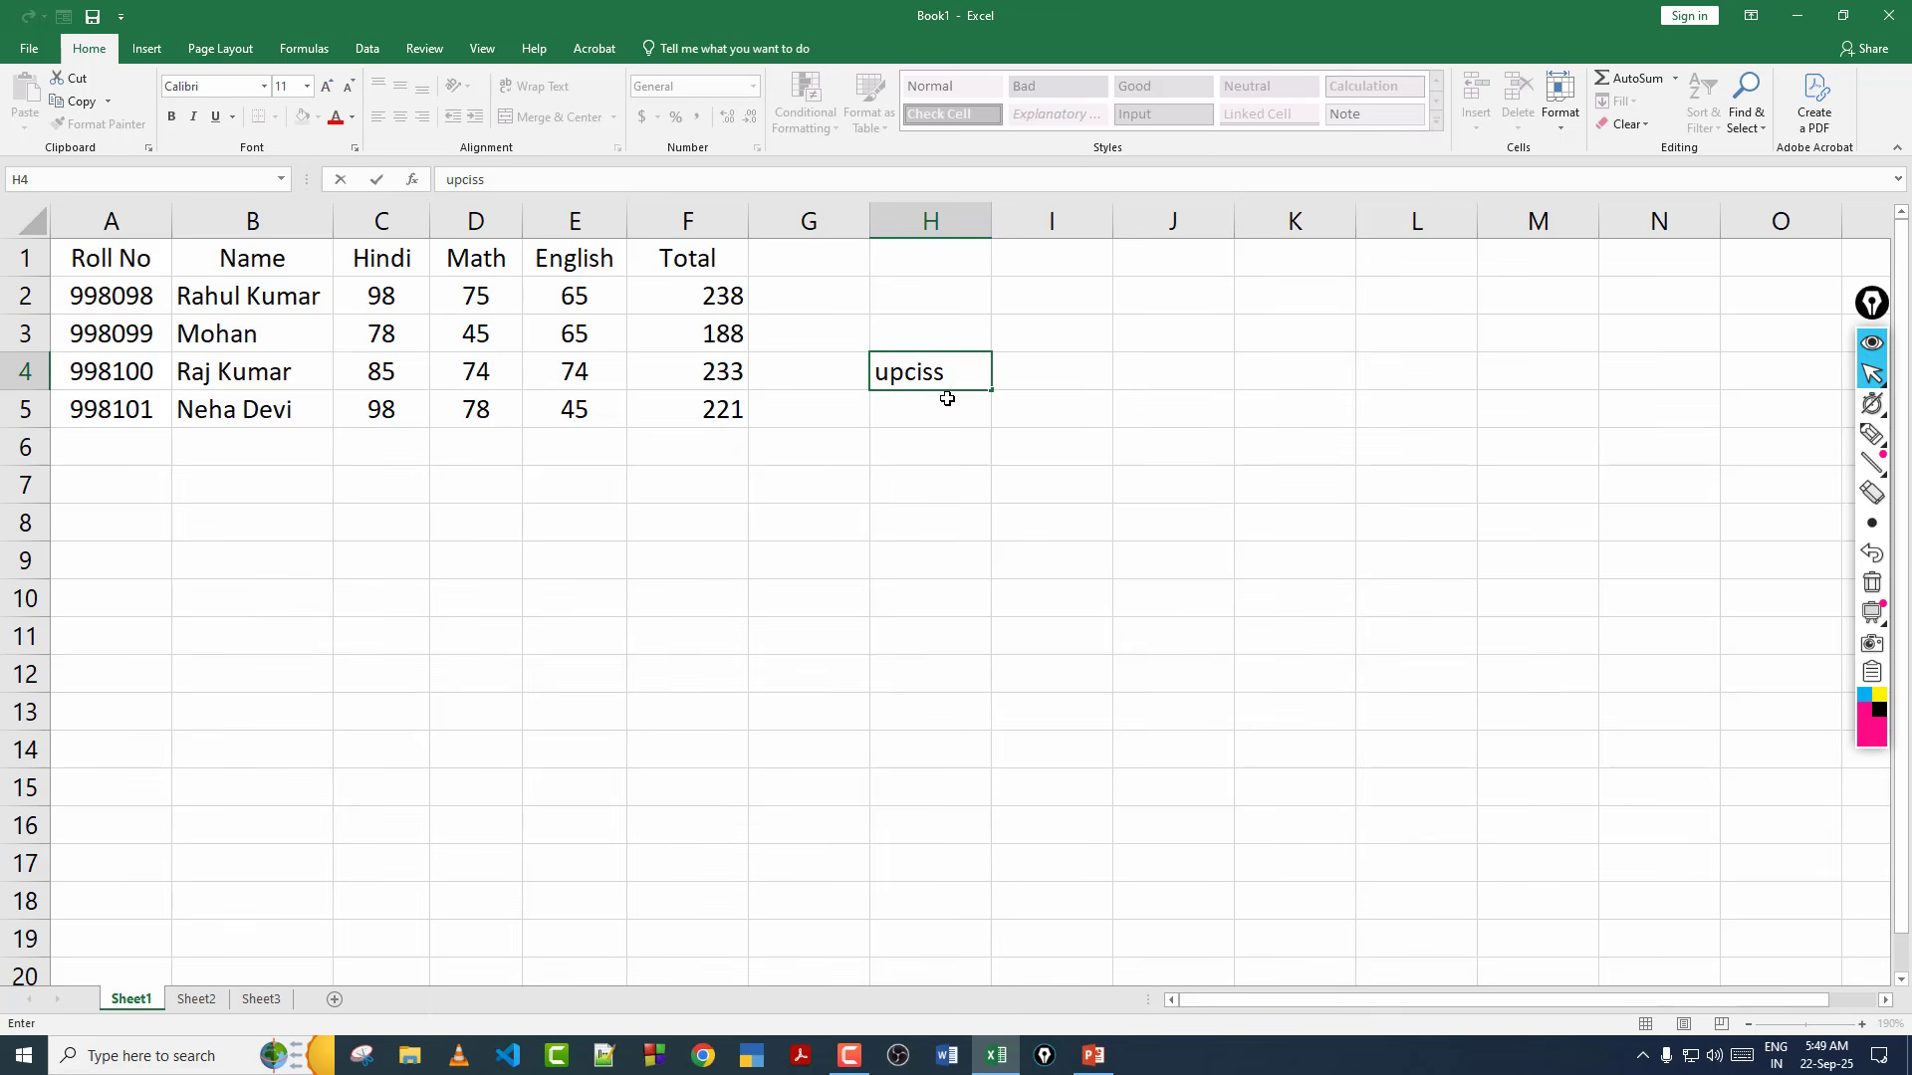
pyautogui.press('Return')
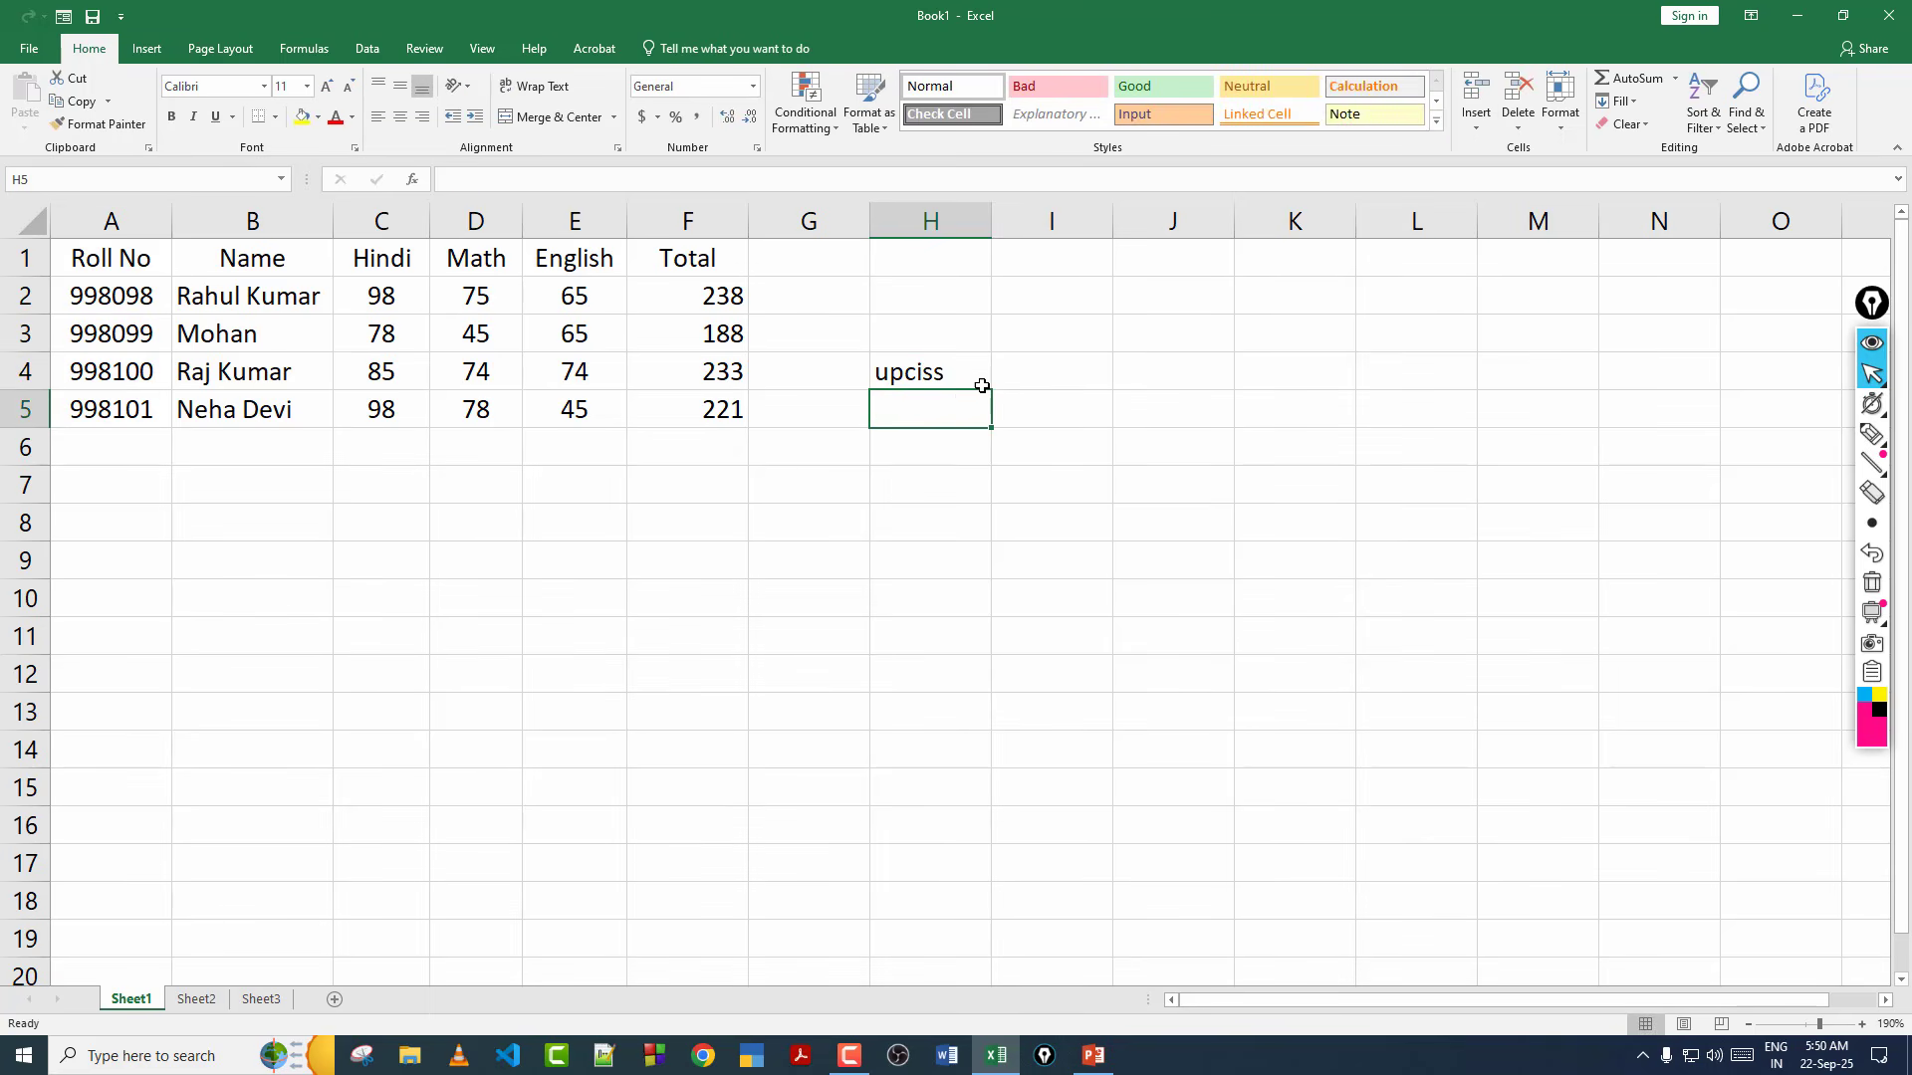
# Enter class in I4 and address in J4, beside the text in H4.
pyautogui.click(977, 377)
pyautogui.click(1103, 385)
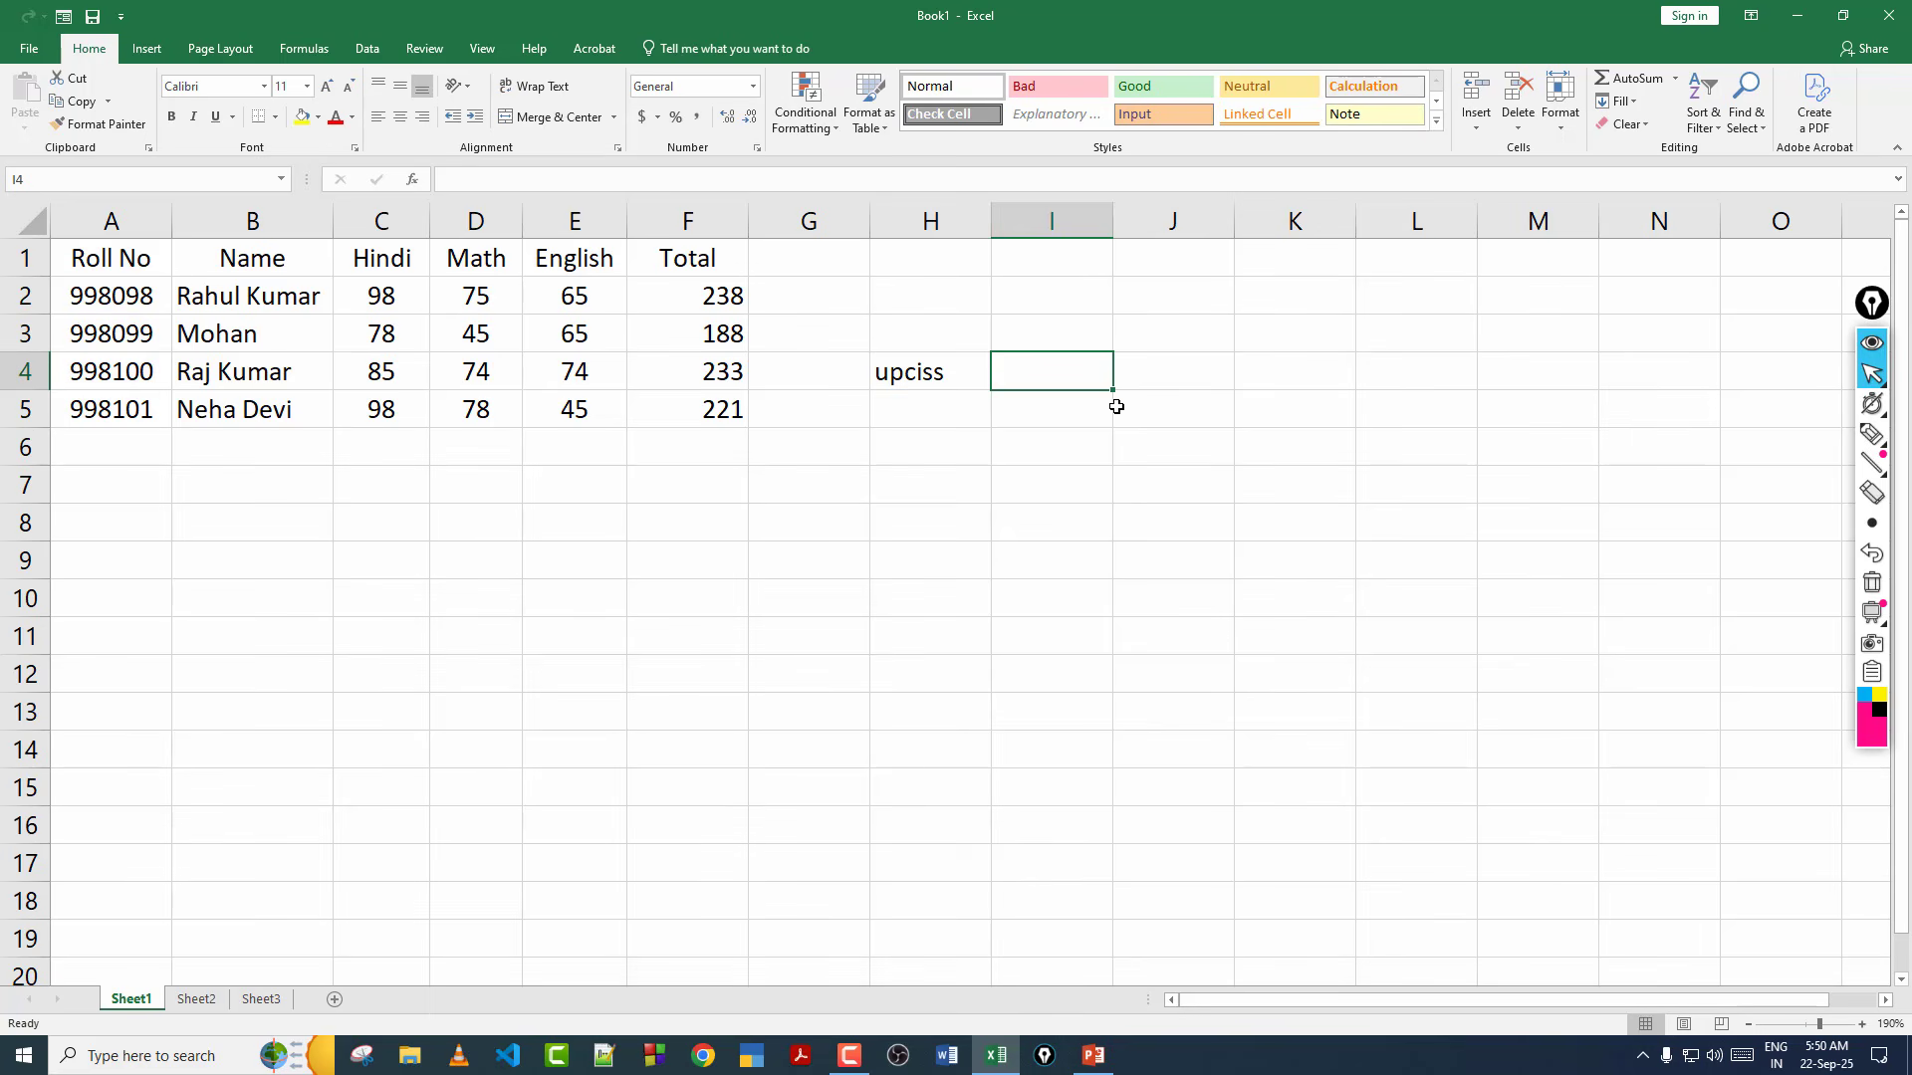
pyautogui.click(936, 392)
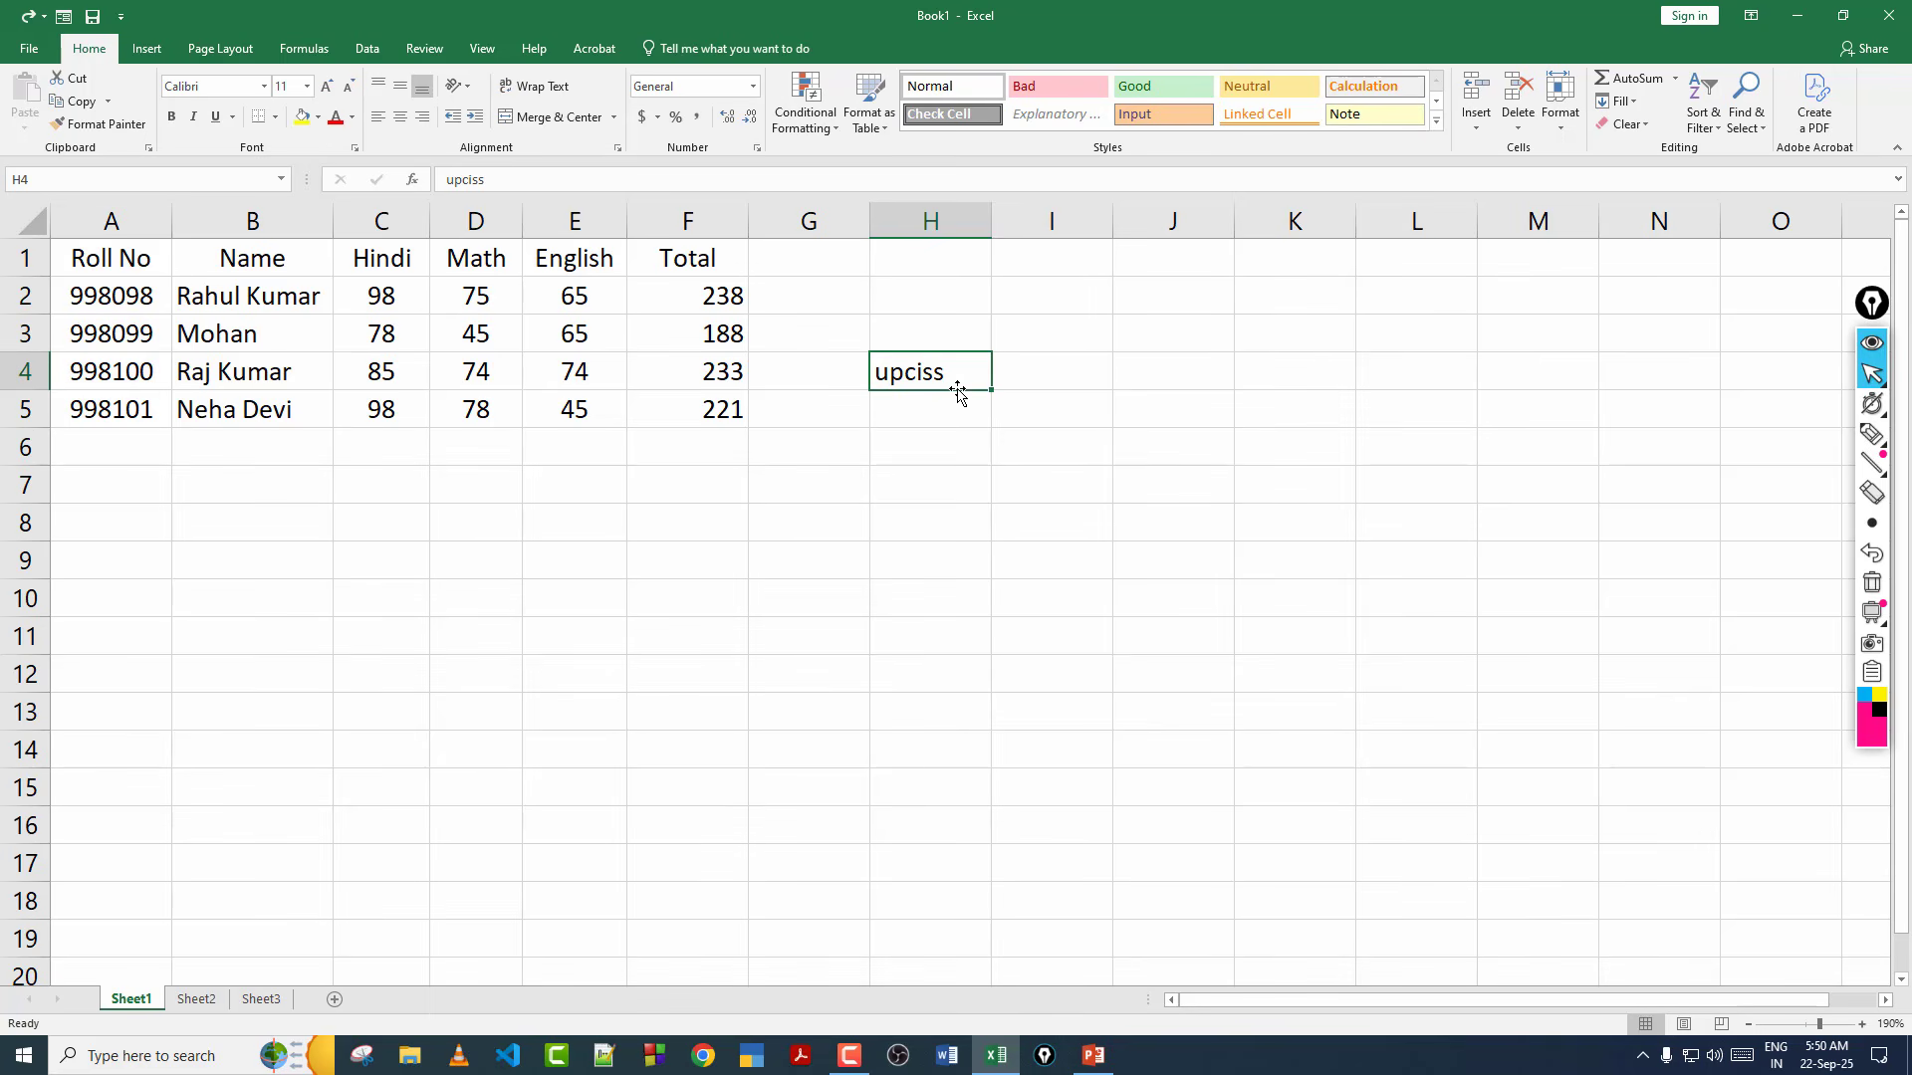
pyautogui.press('Right')
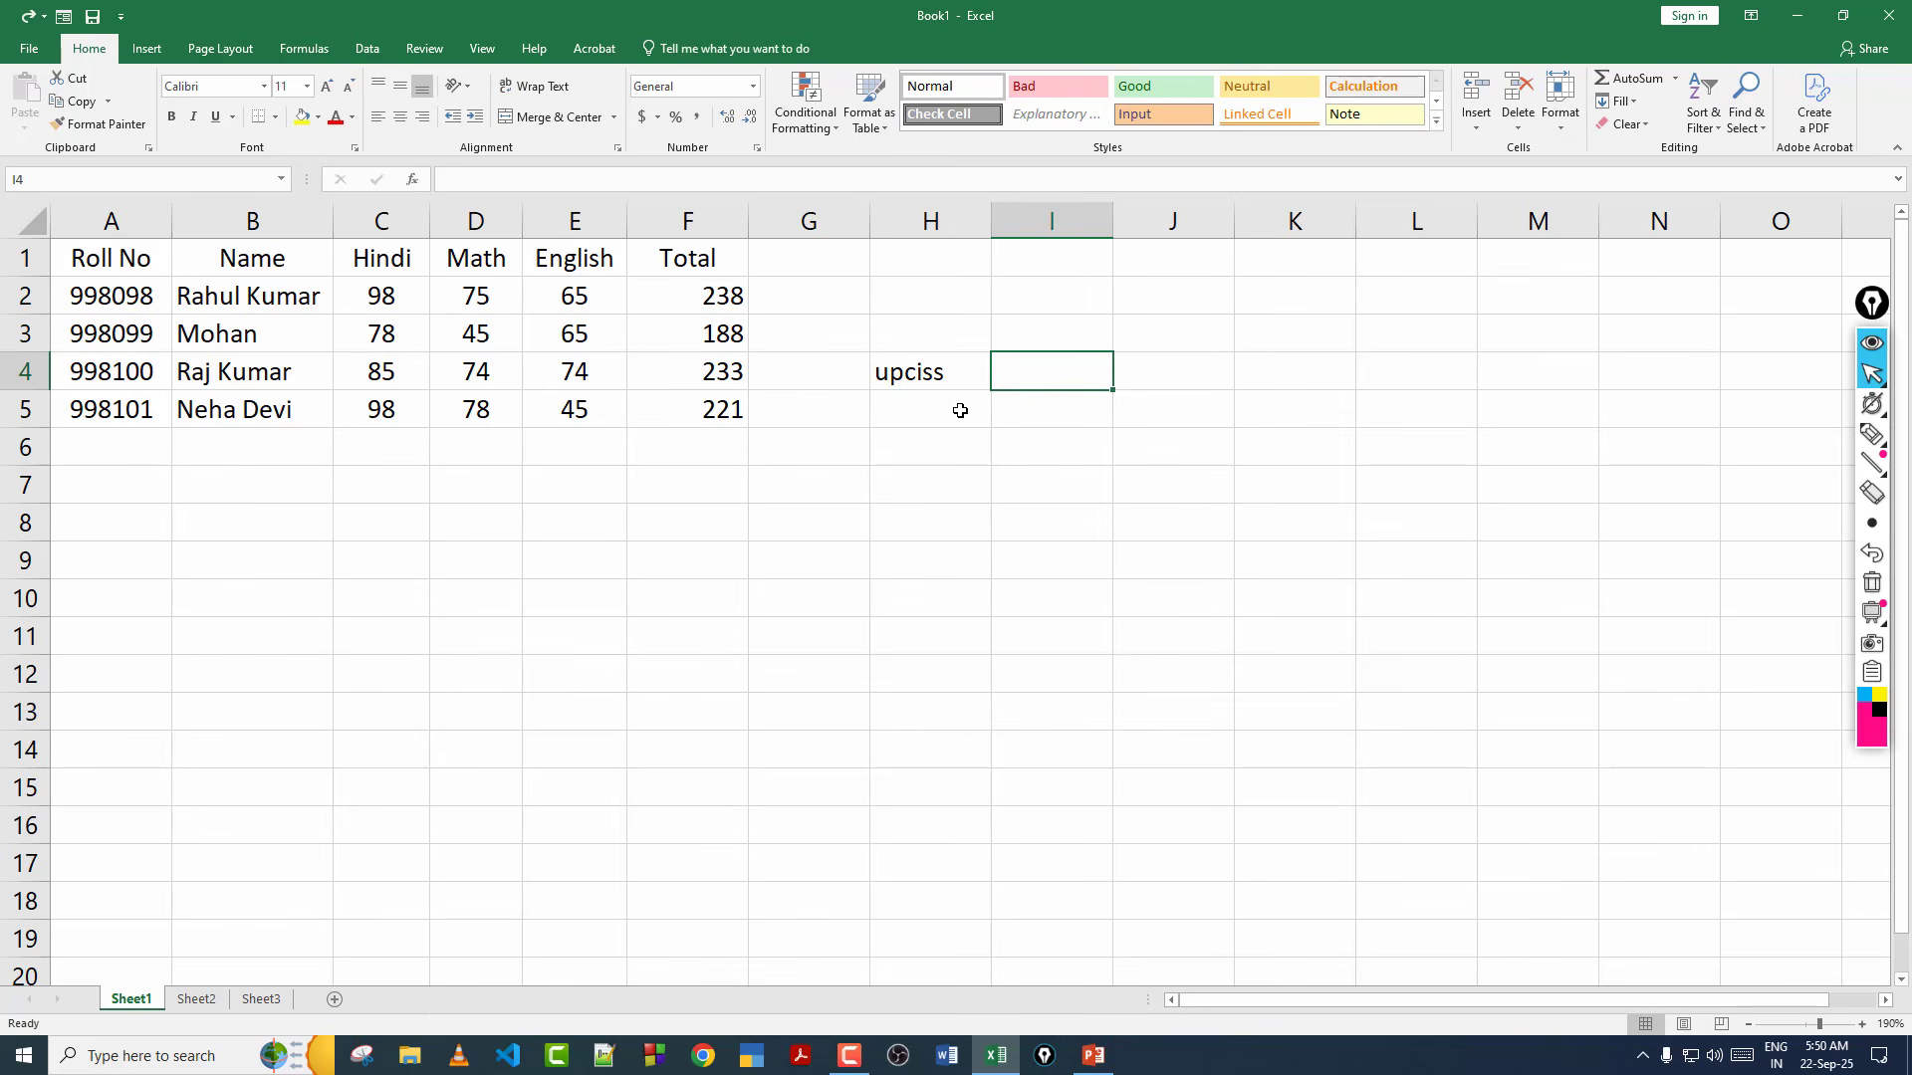
pyautogui.write('class')
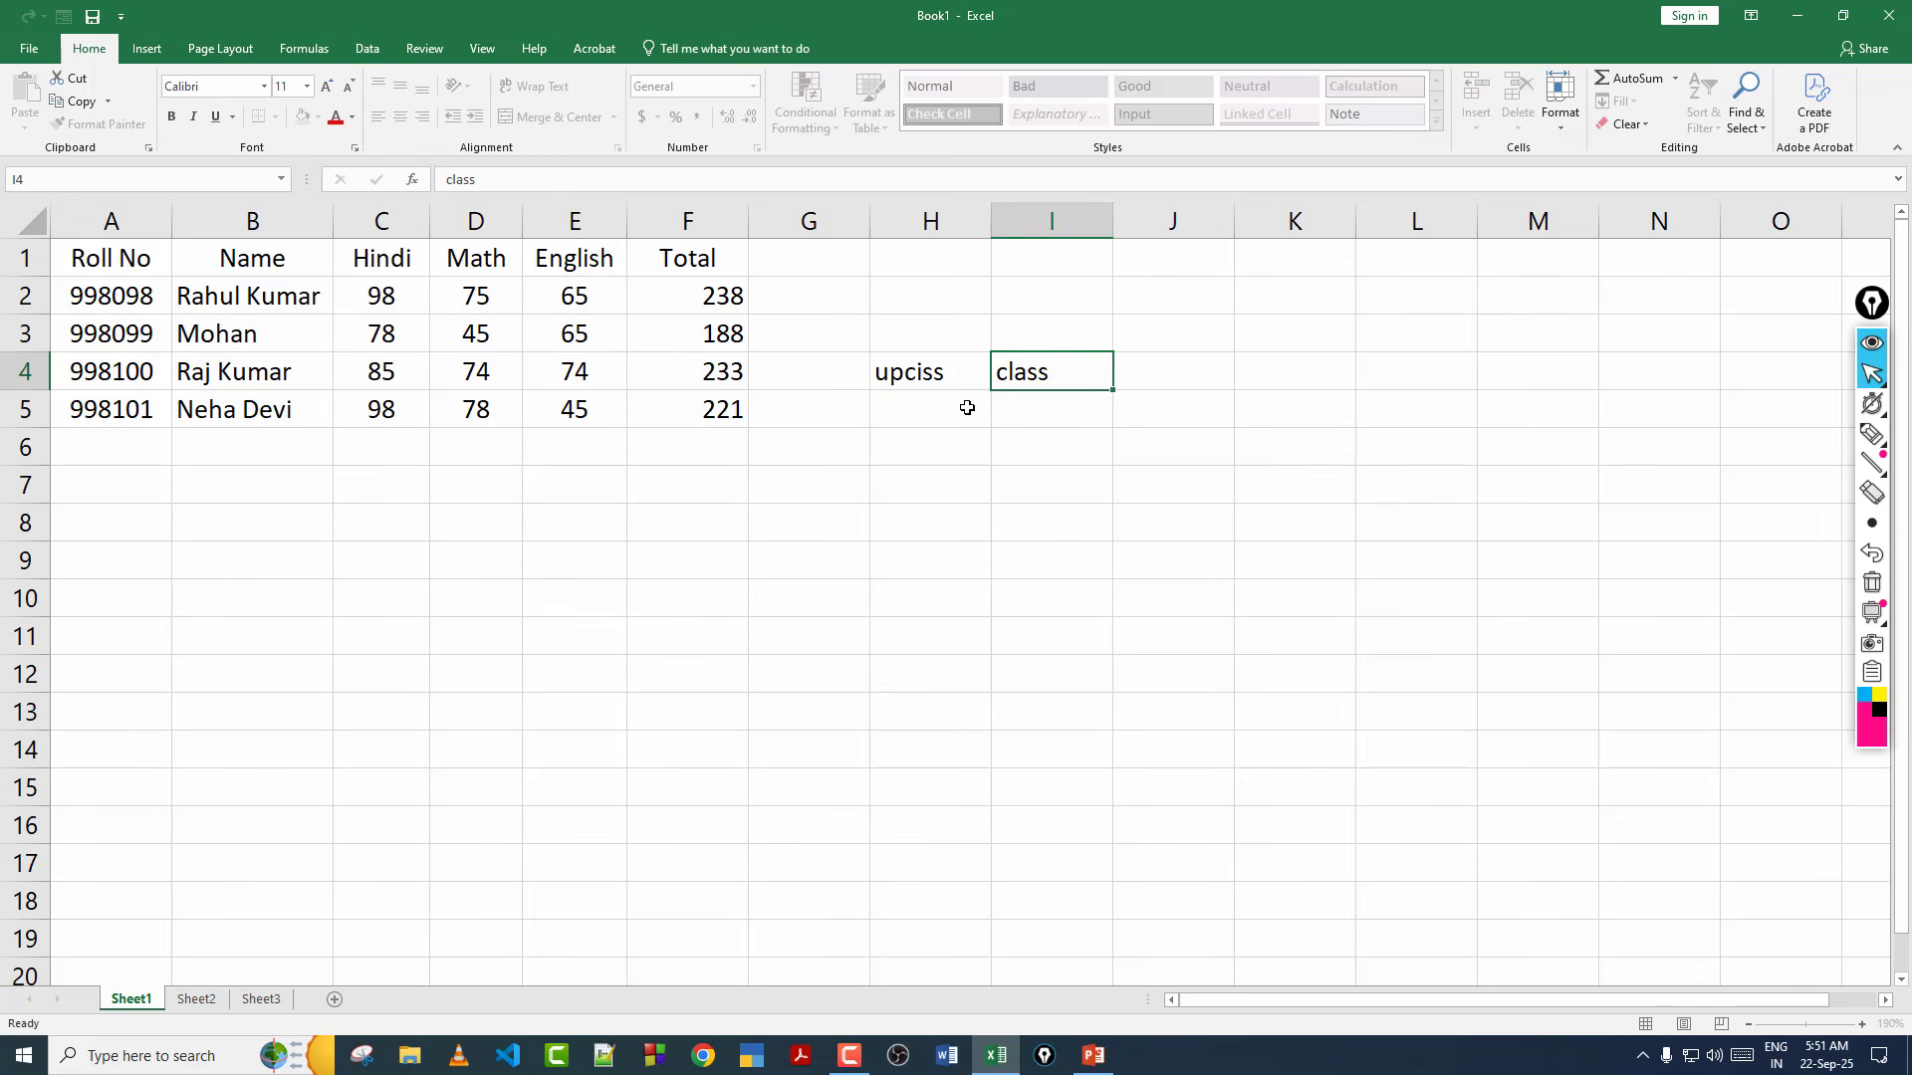
pyautogui.press('Right')
pyautogui.write('address')
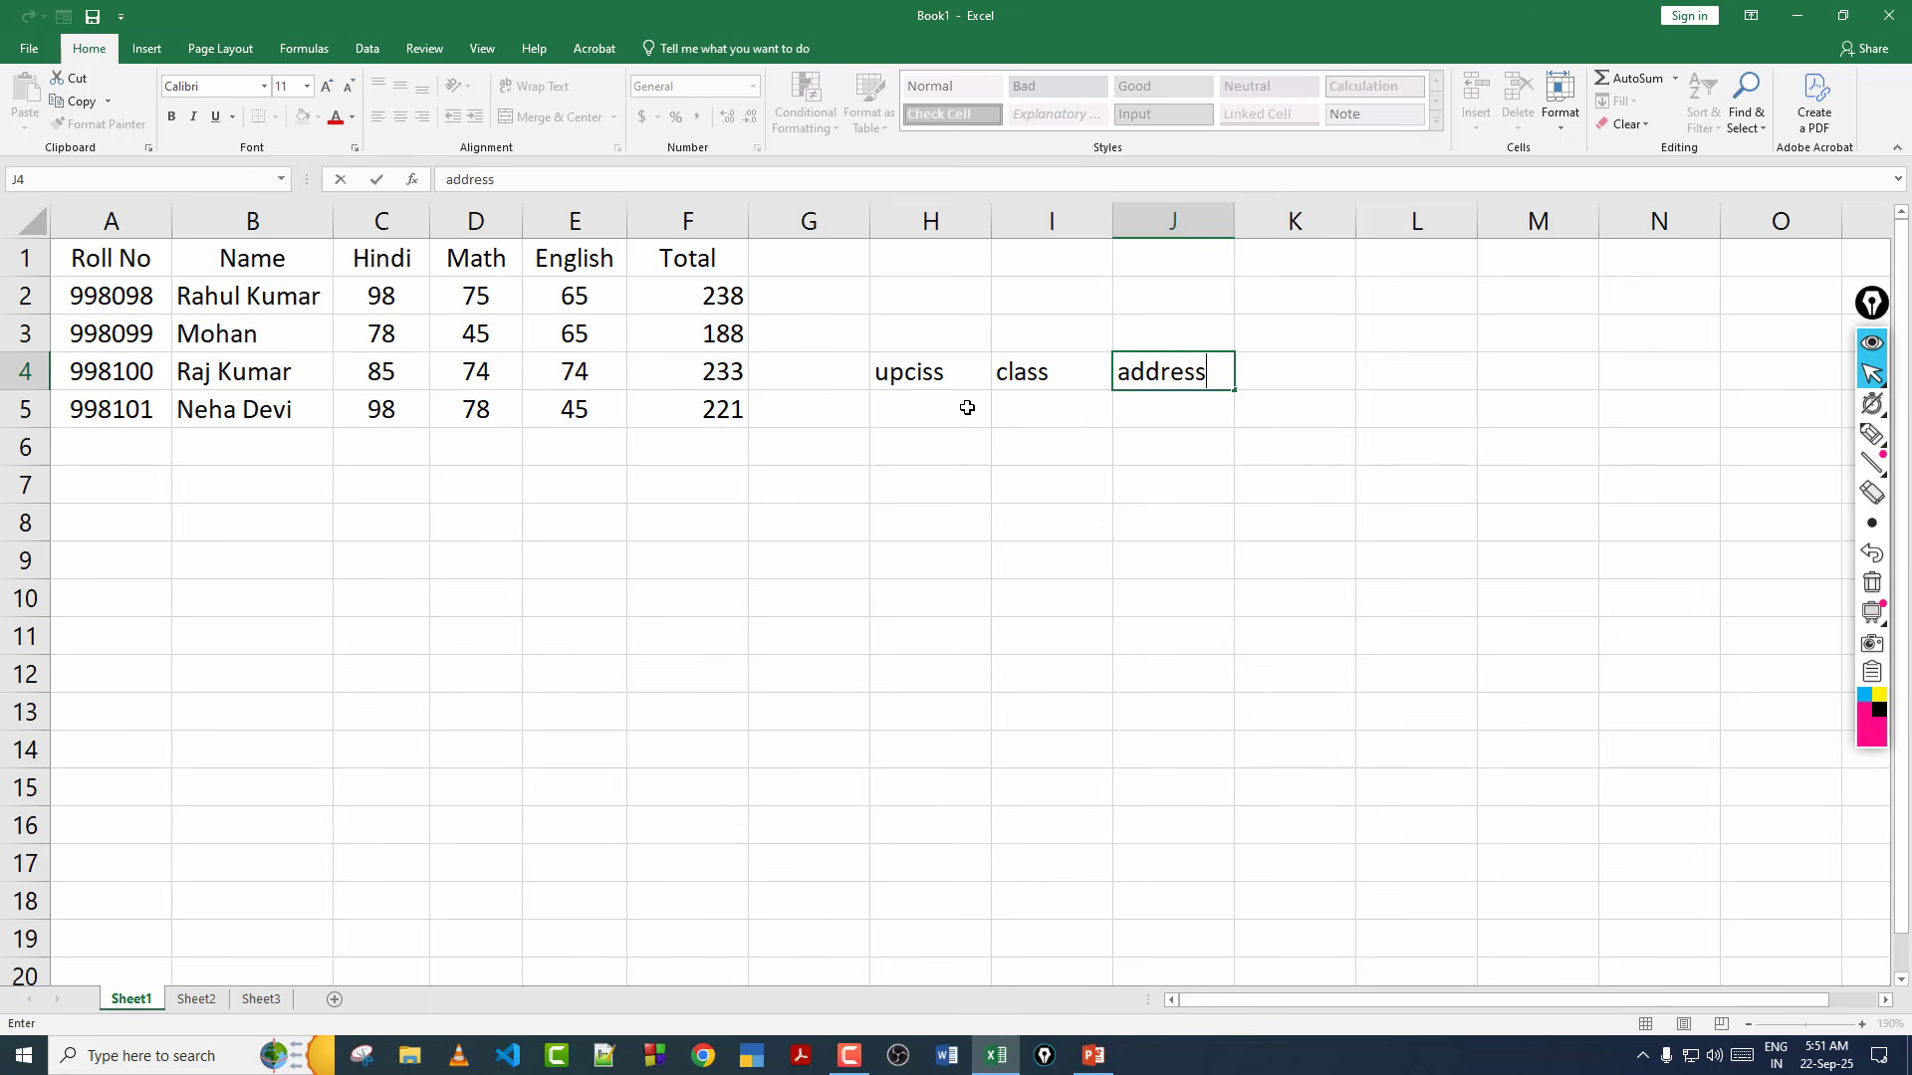
# Replace the content of H4 with prime by overwriting the cell.
pyautogui.press('Left')
pyautogui.press('Left')
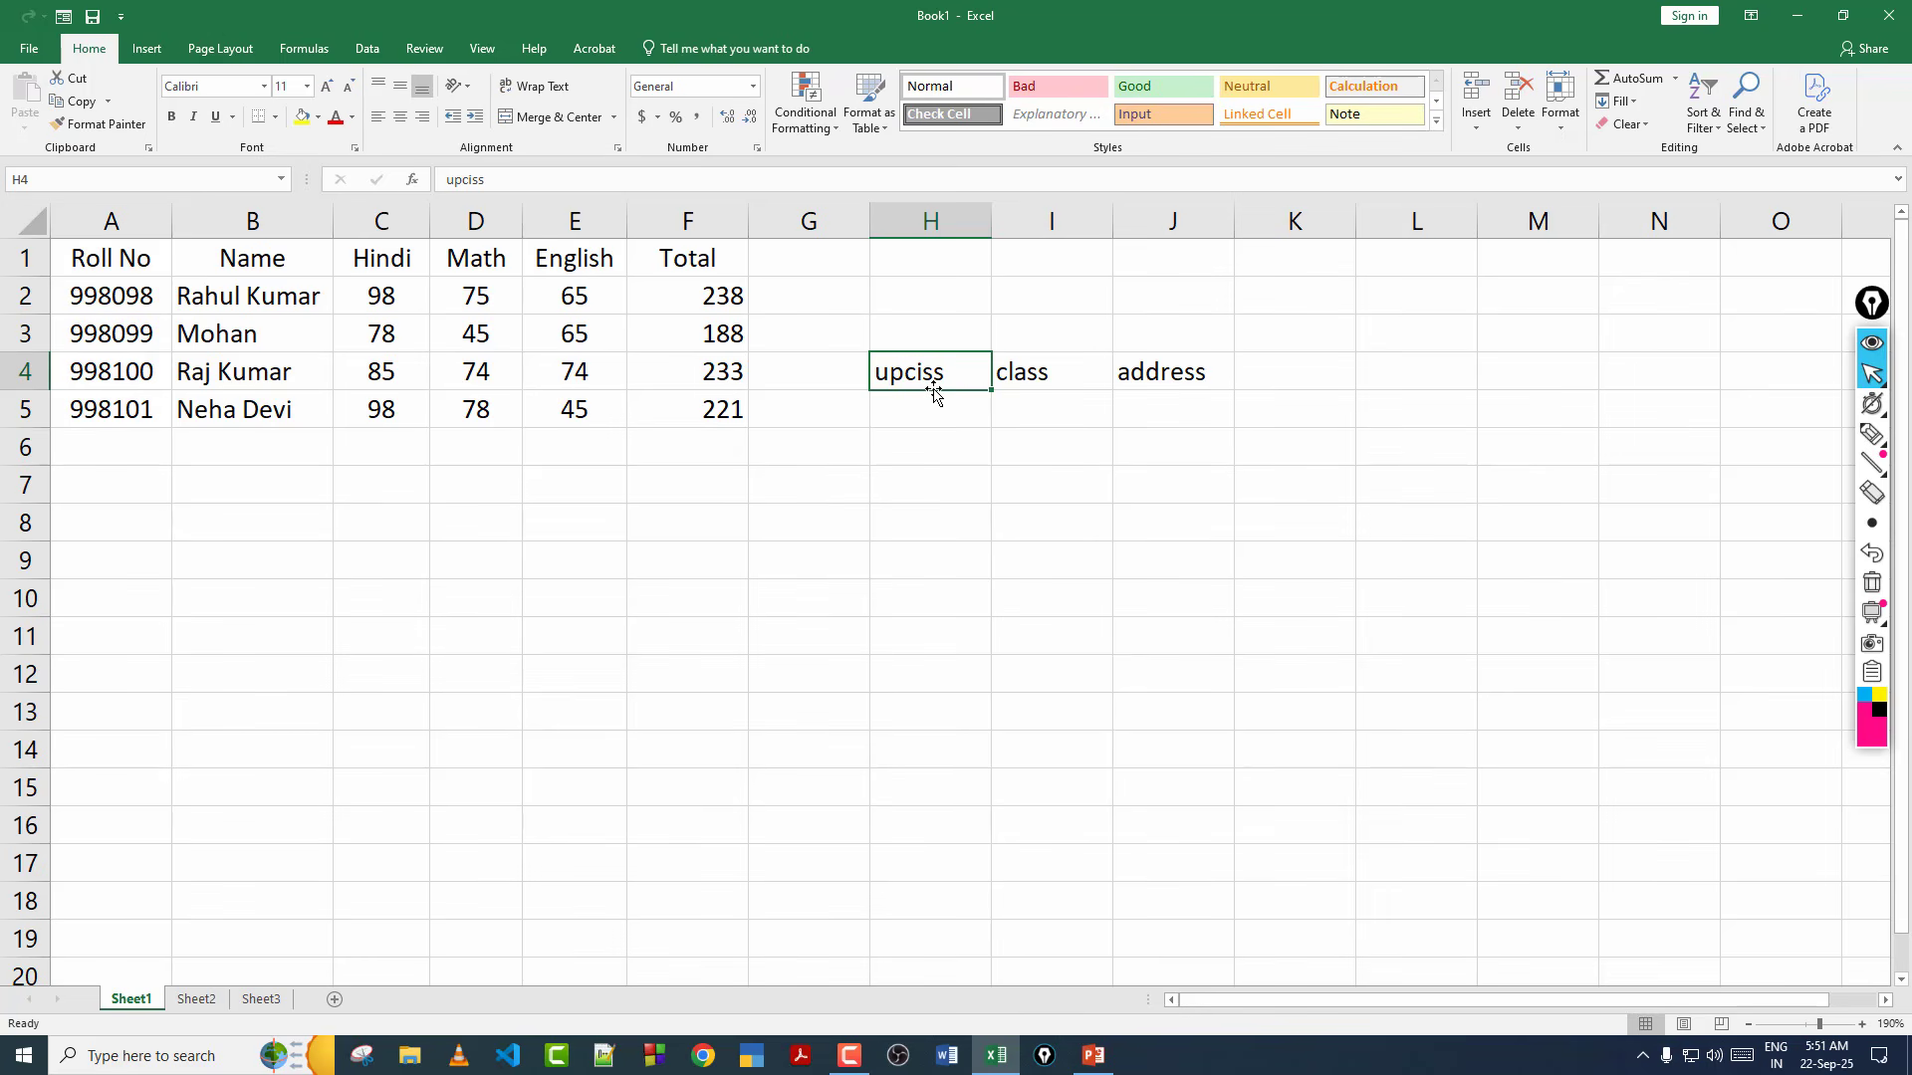
pyautogui.write('prime')
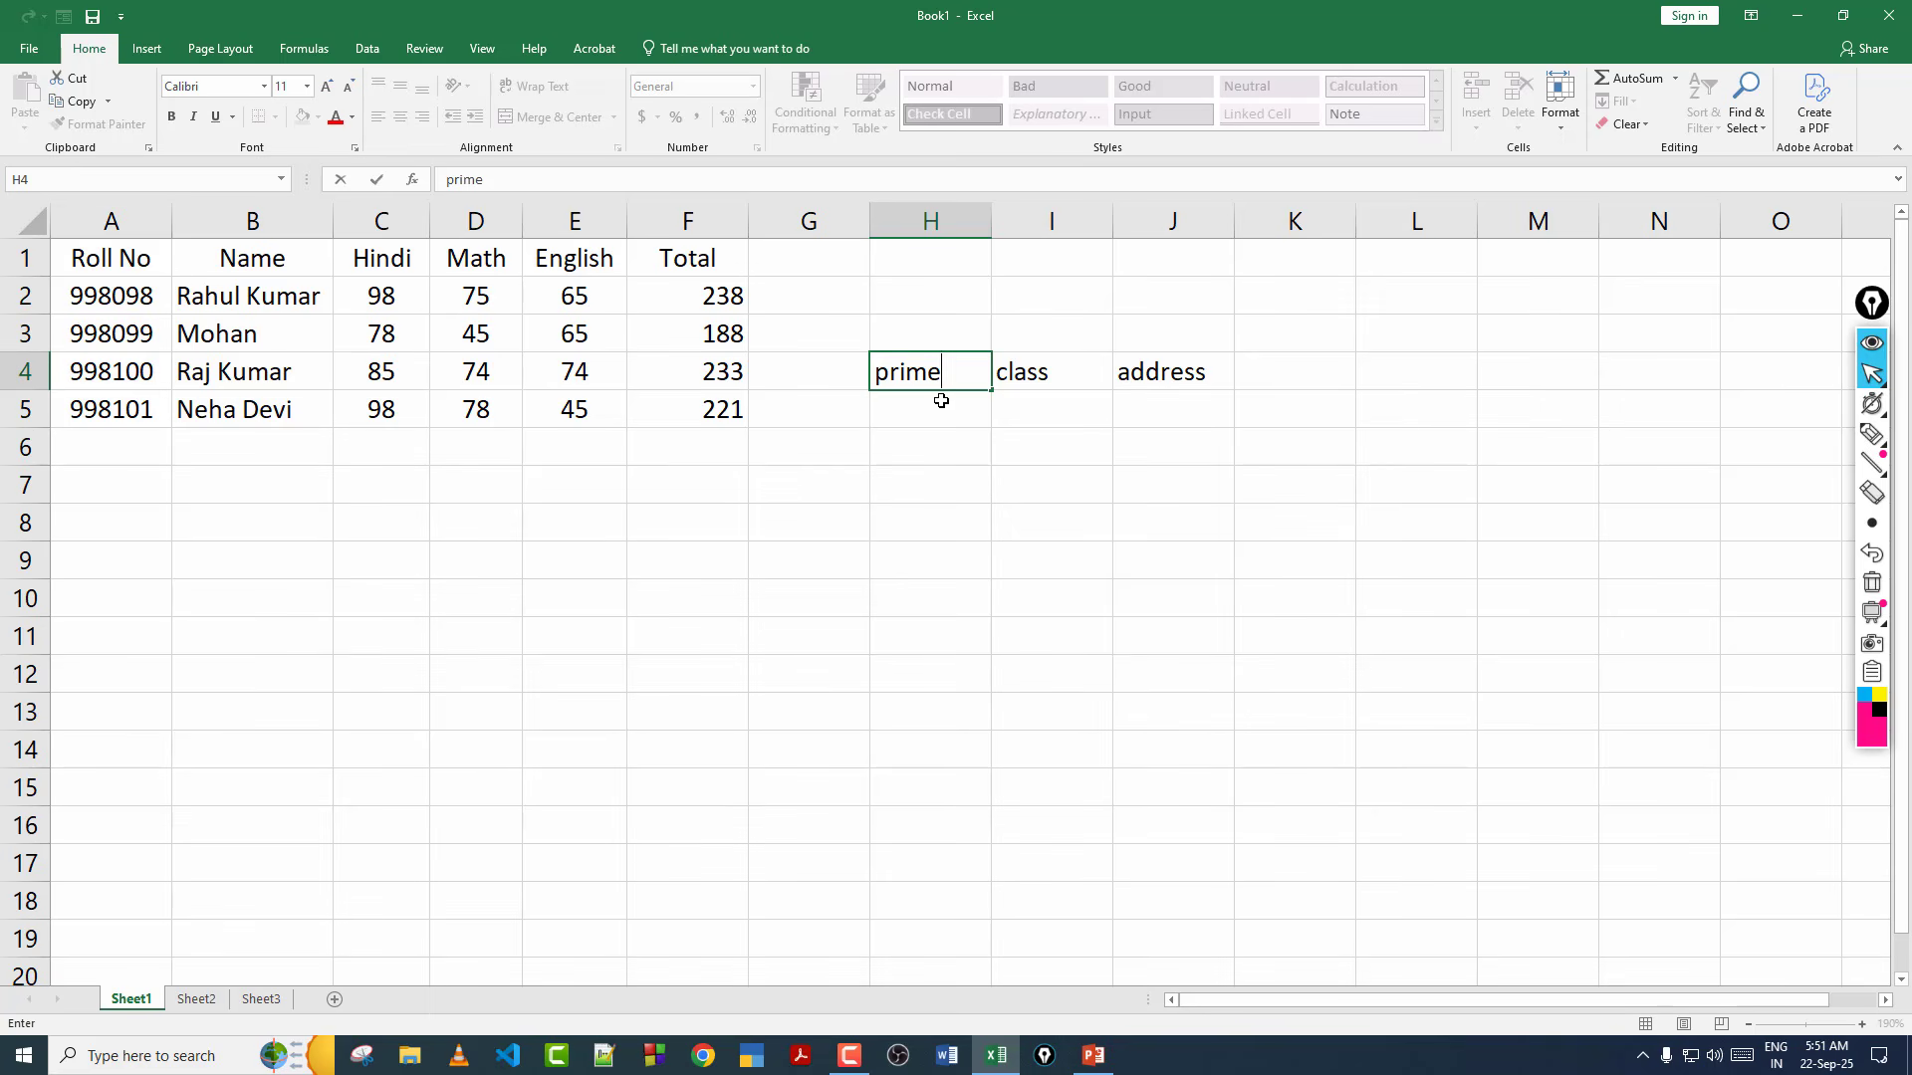
pyautogui.press('Tab')
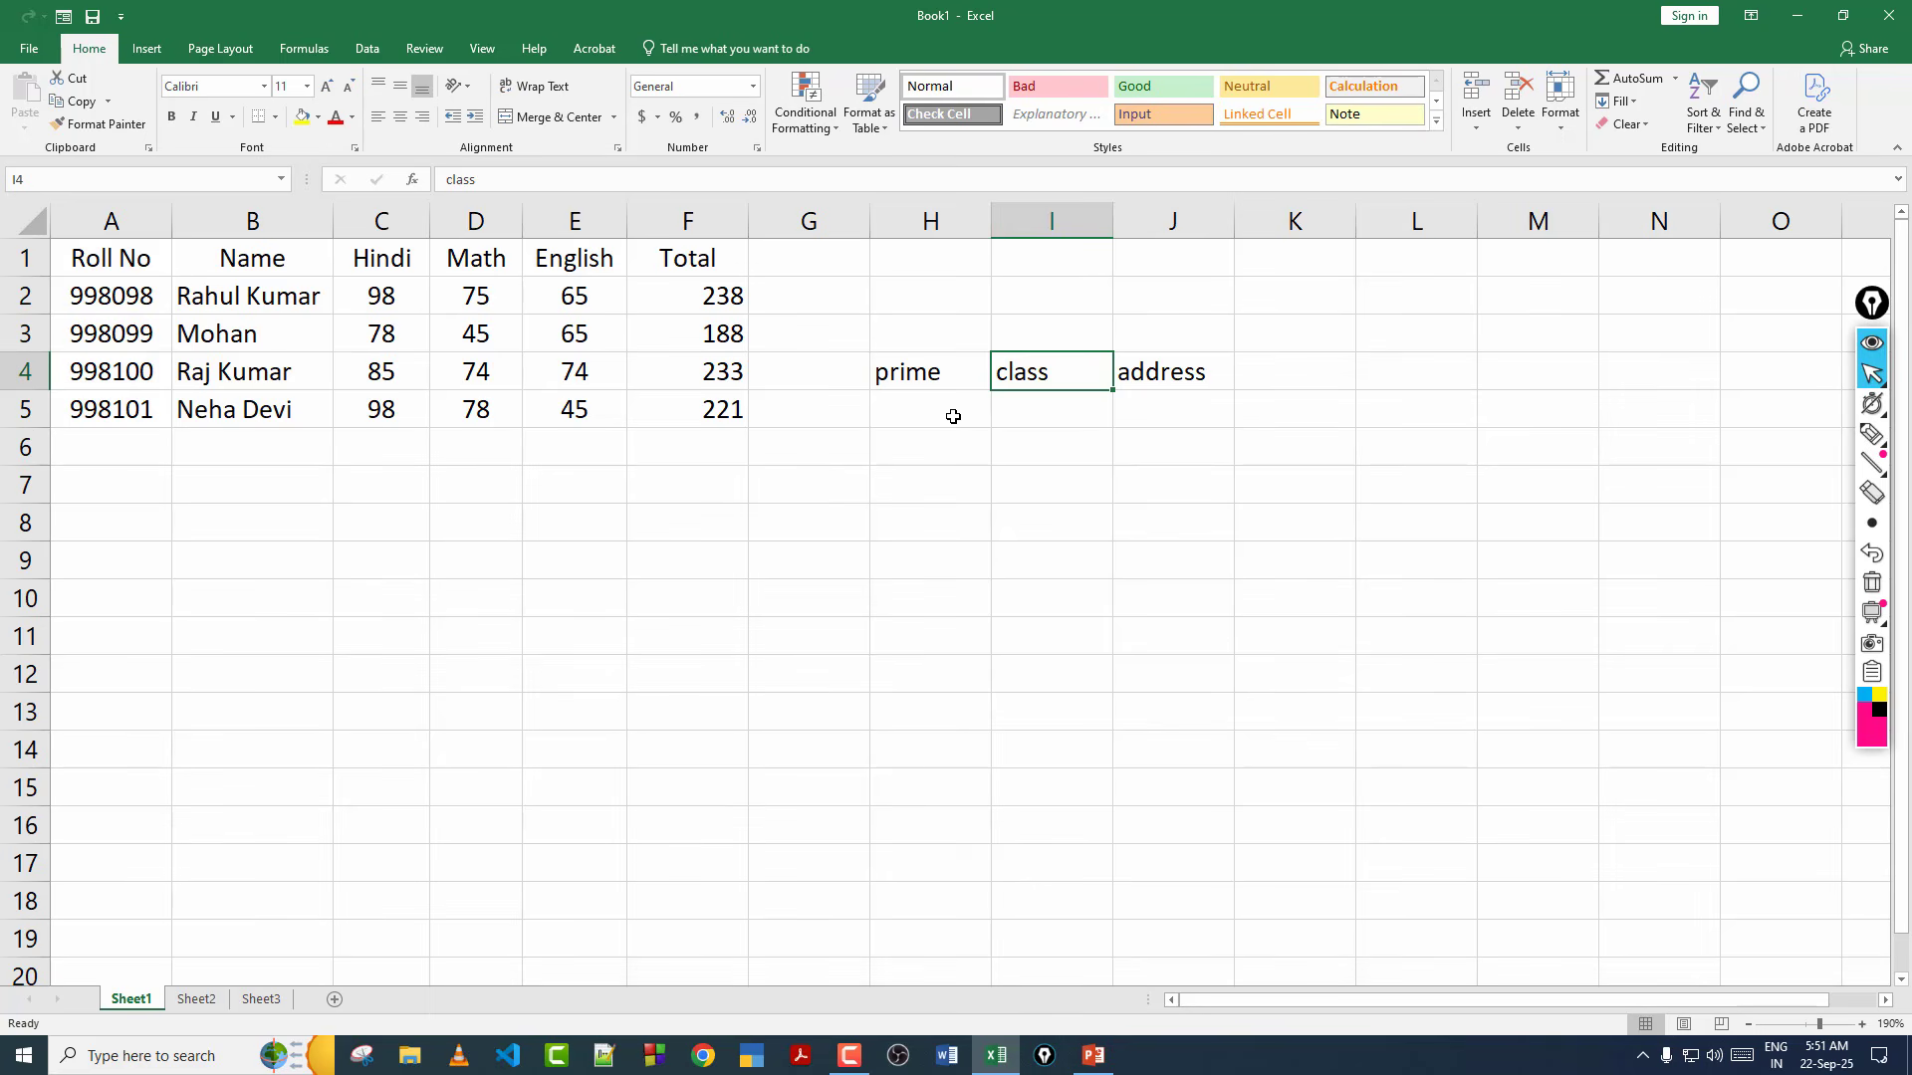
pyautogui.press('Left')
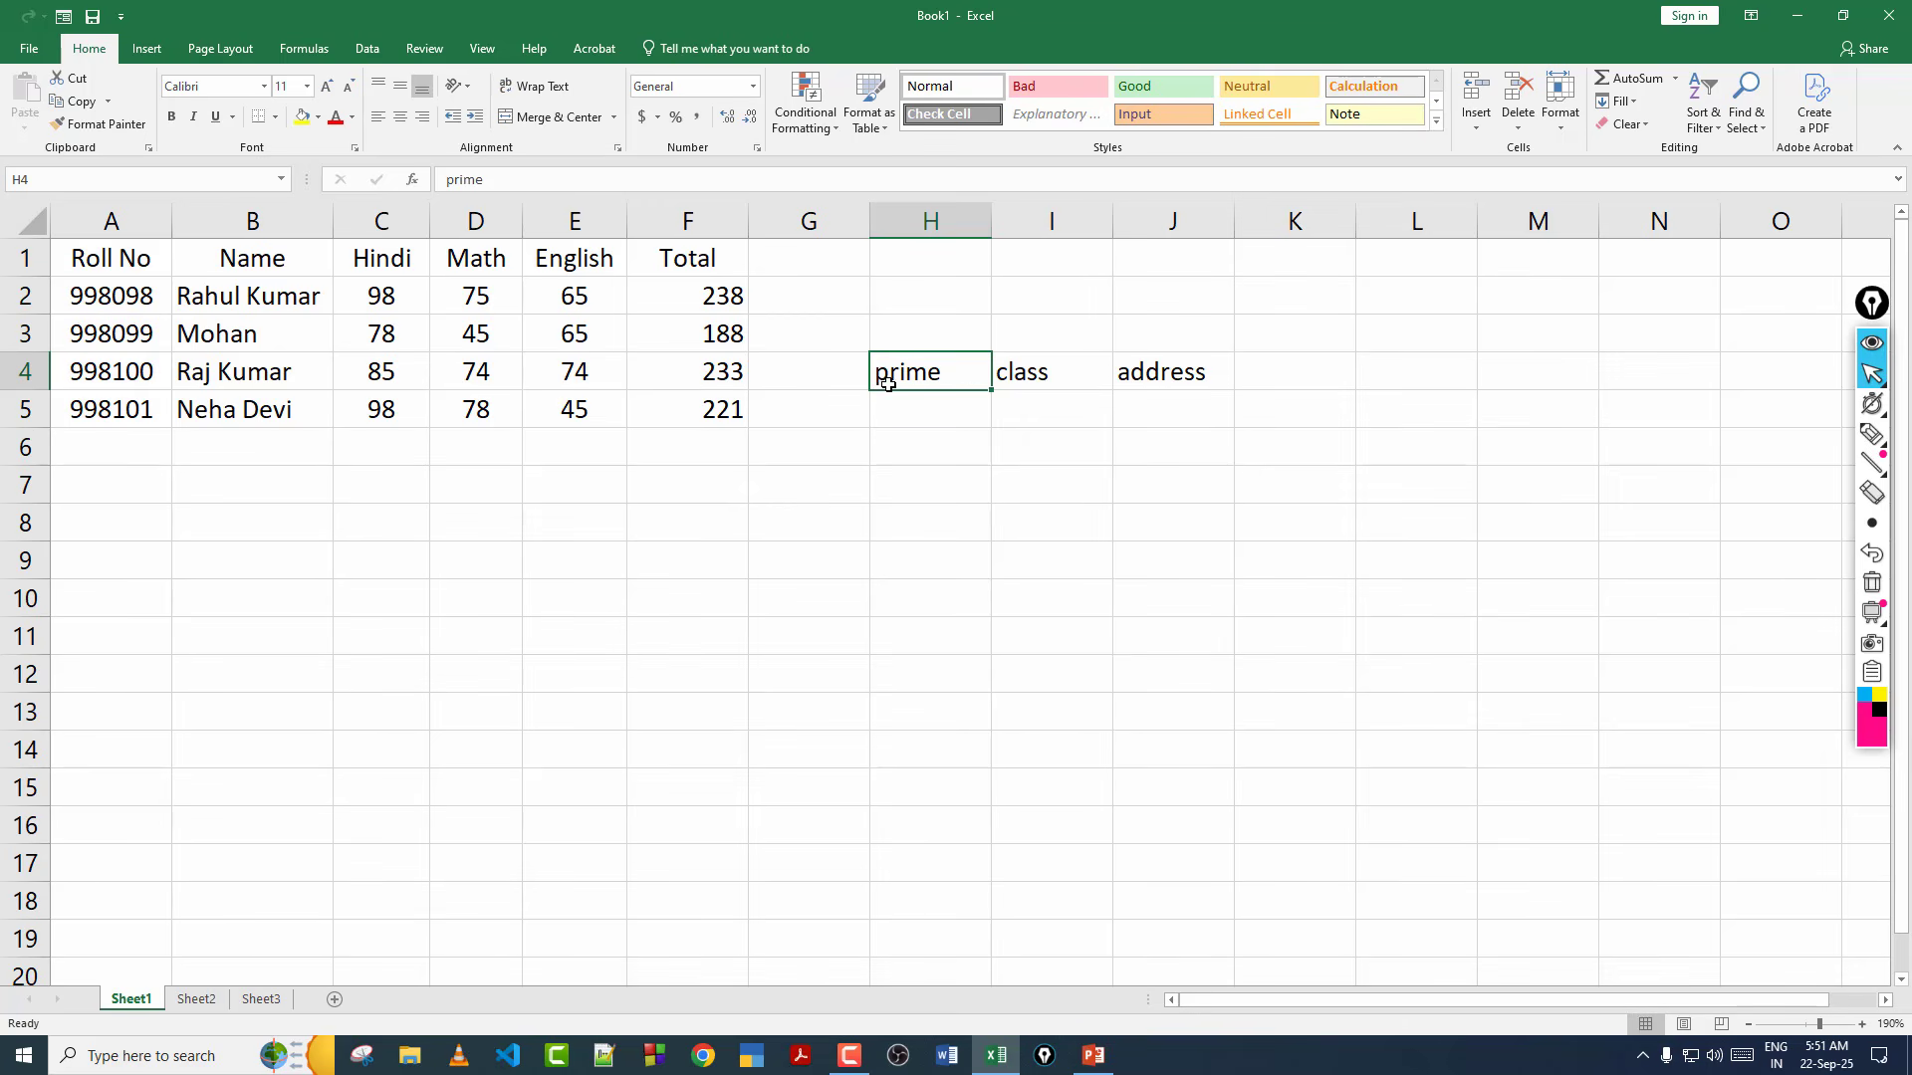
pyautogui.doubleClick(959, 376)
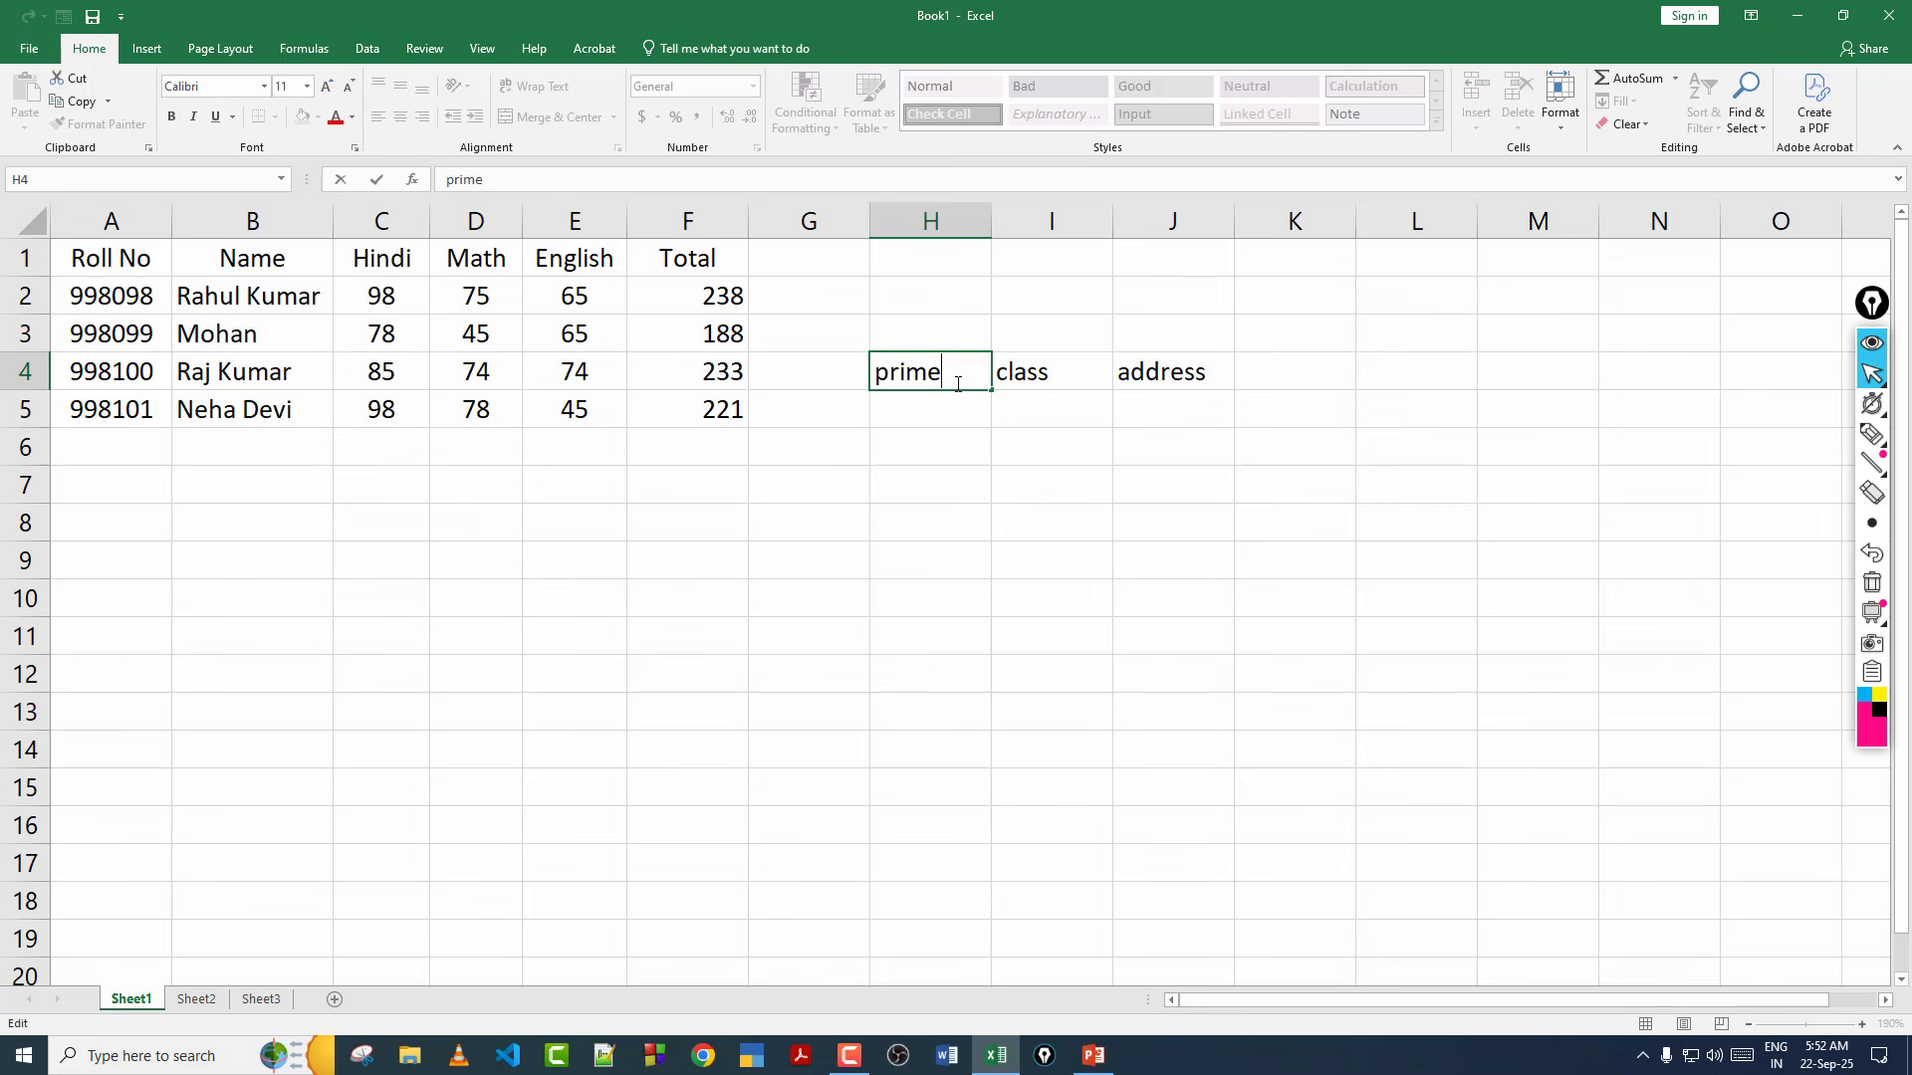
pyautogui.press('Escape')
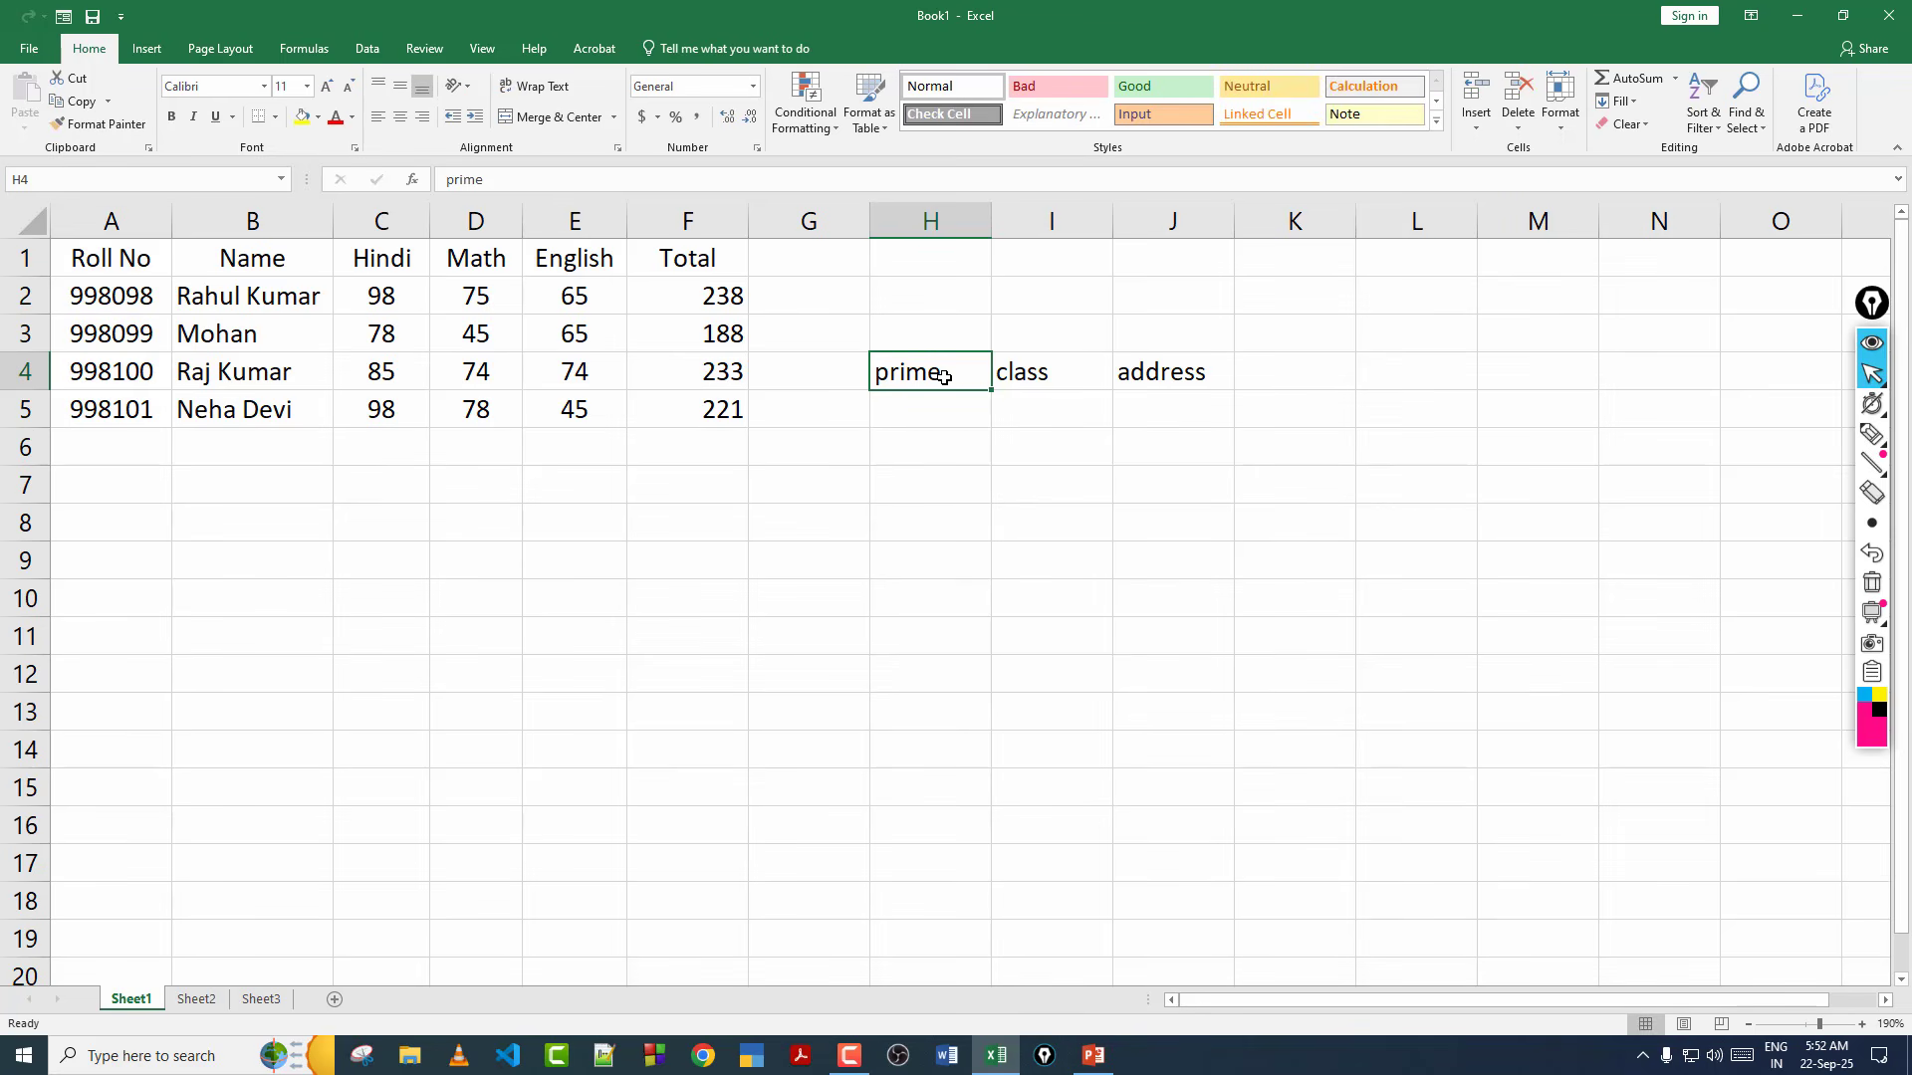
pyautogui.click(959, 409)
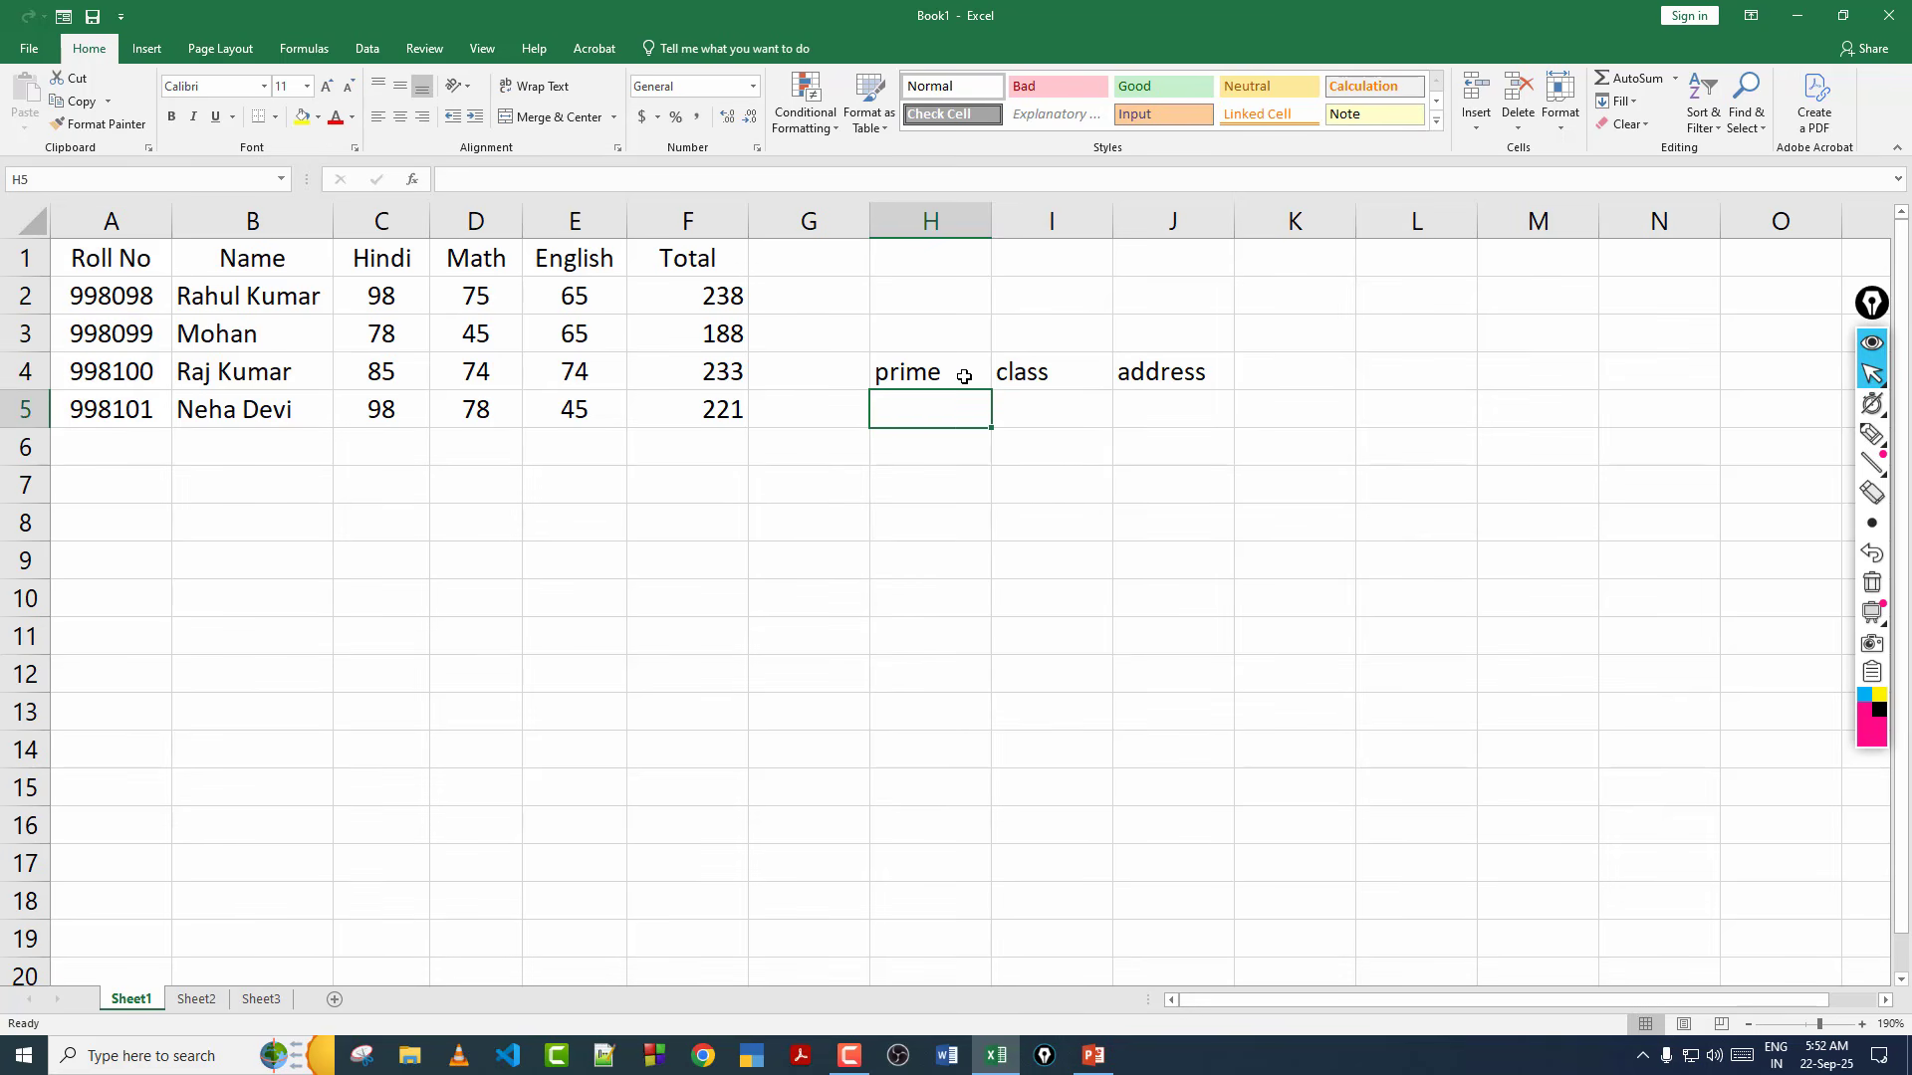
# Edit the existing text in H4, inserting upciss before it so the cell reads upciss prime.
pyautogui.click(964, 377)
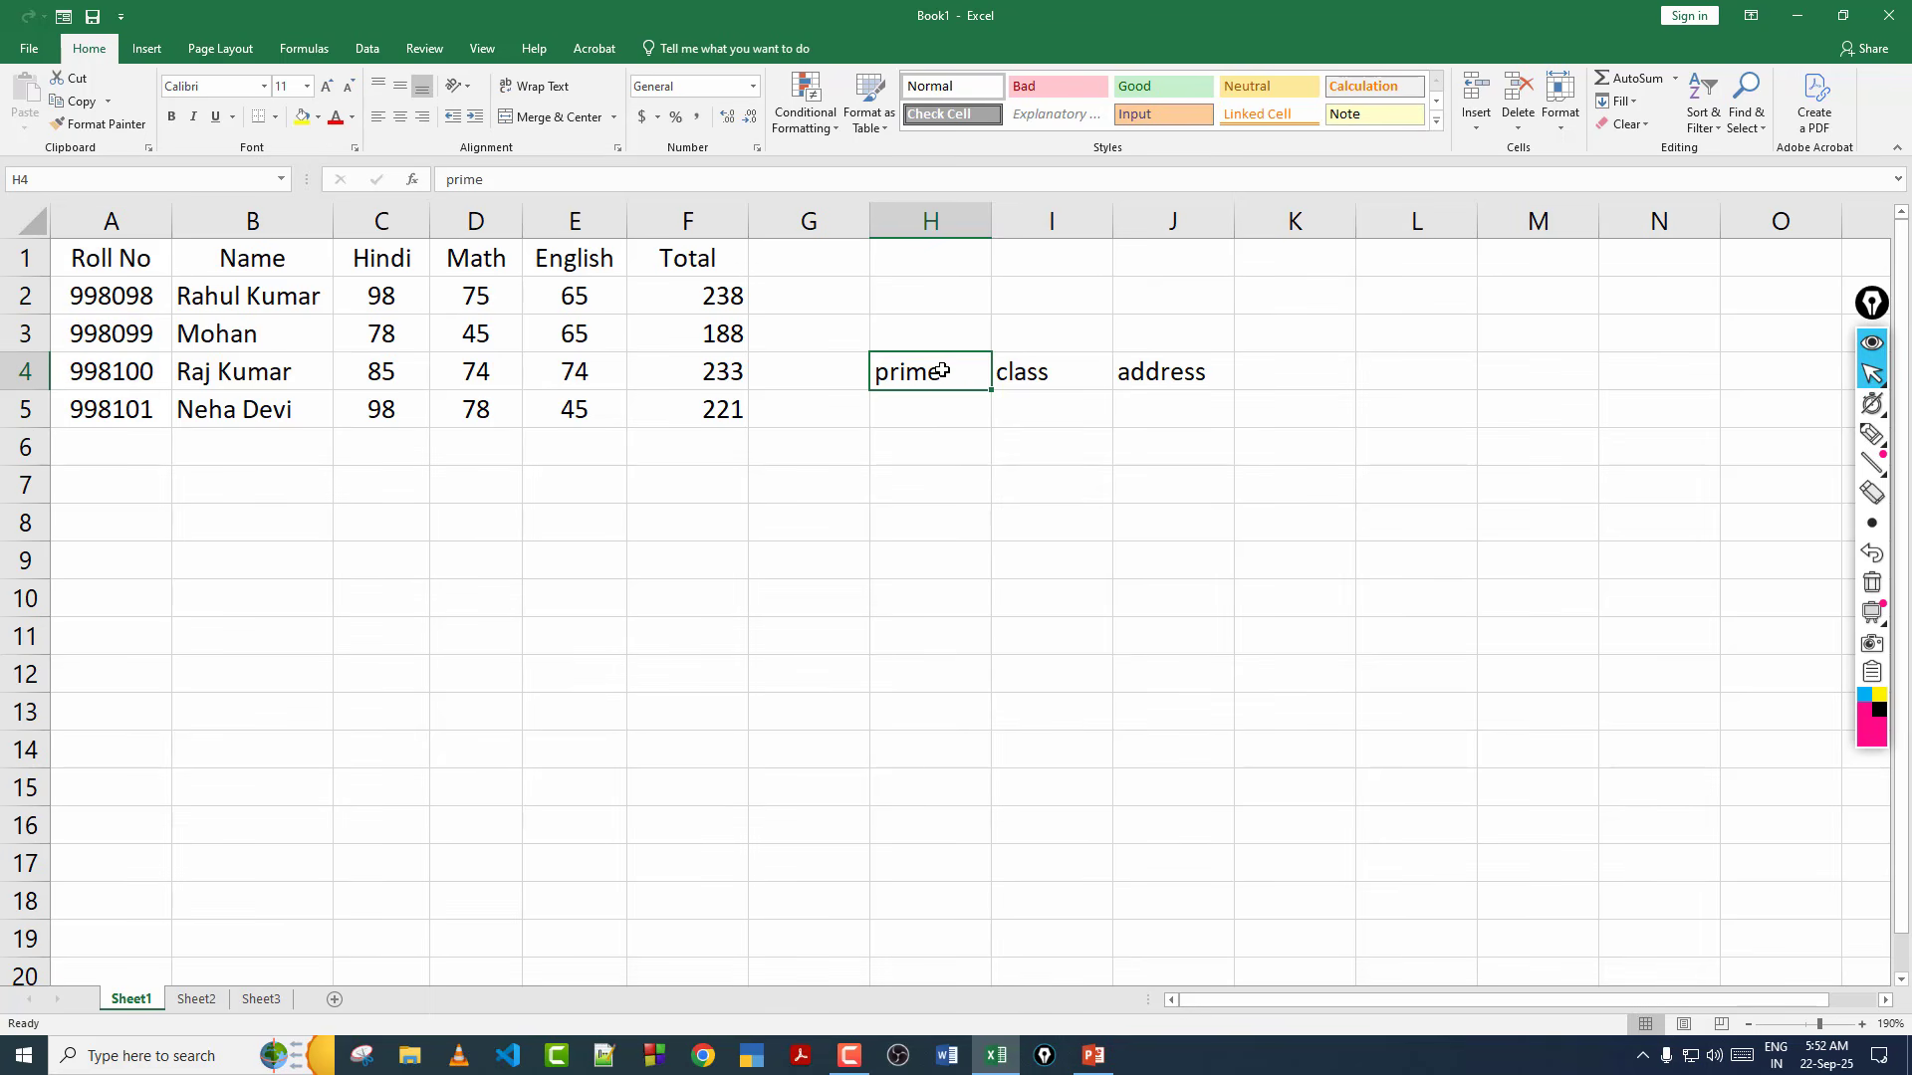
pyautogui.doubleClick(942, 371)
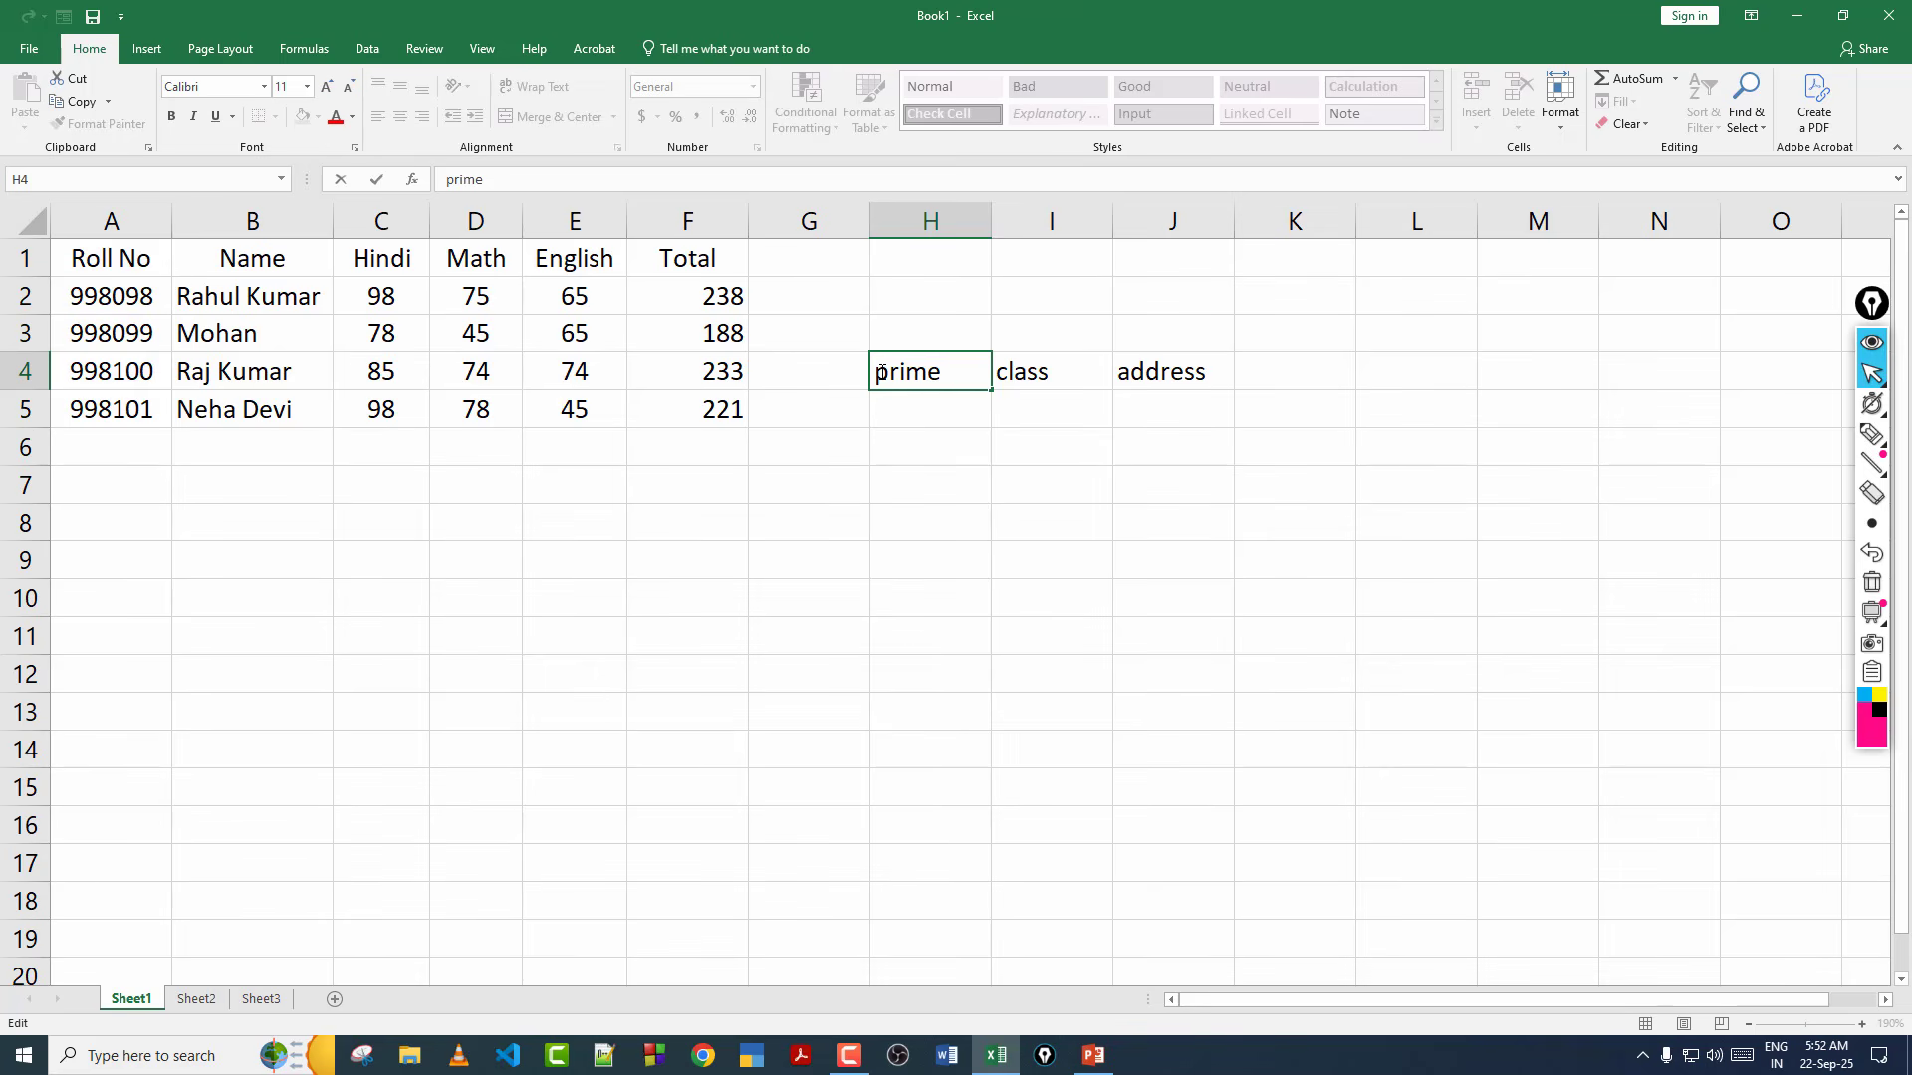
pyautogui.click(881, 372)
pyautogui.write('upciss')
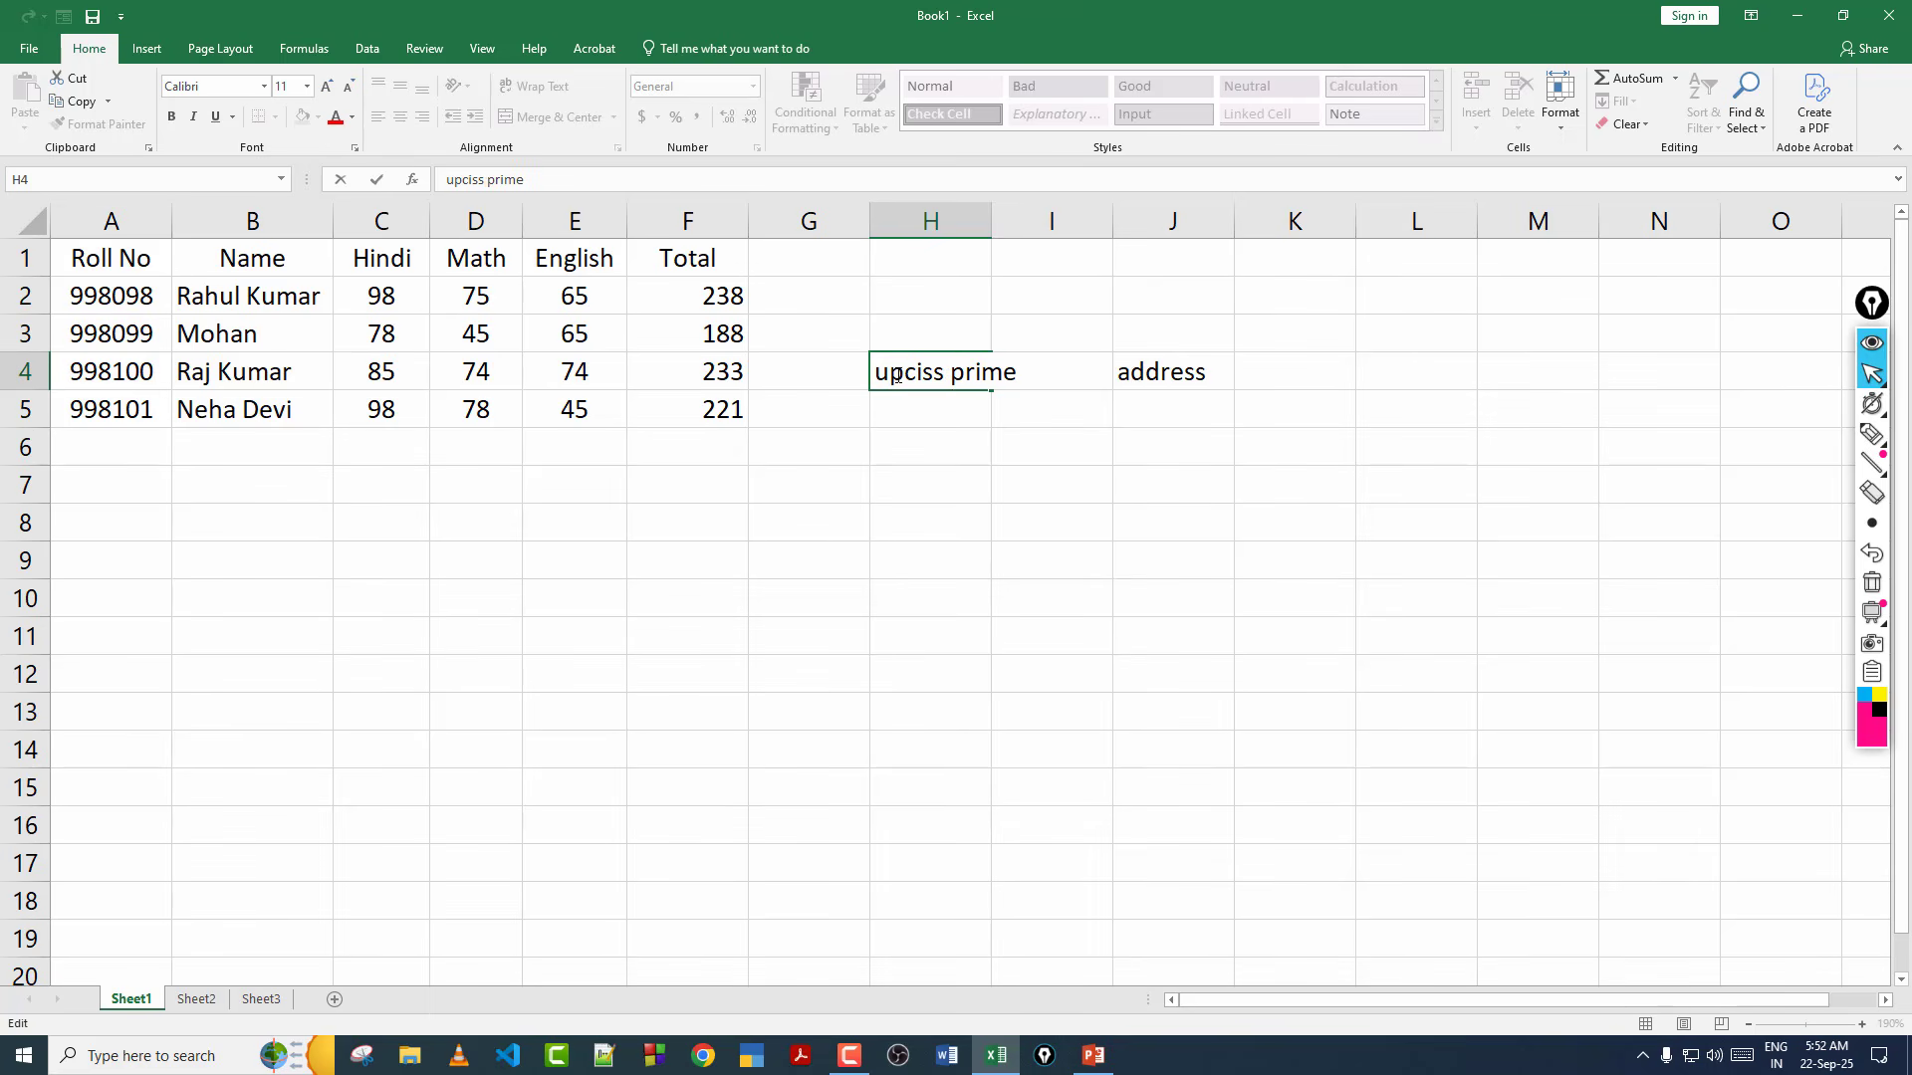
pyautogui.click(1008, 386)
pyautogui.click(965, 412)
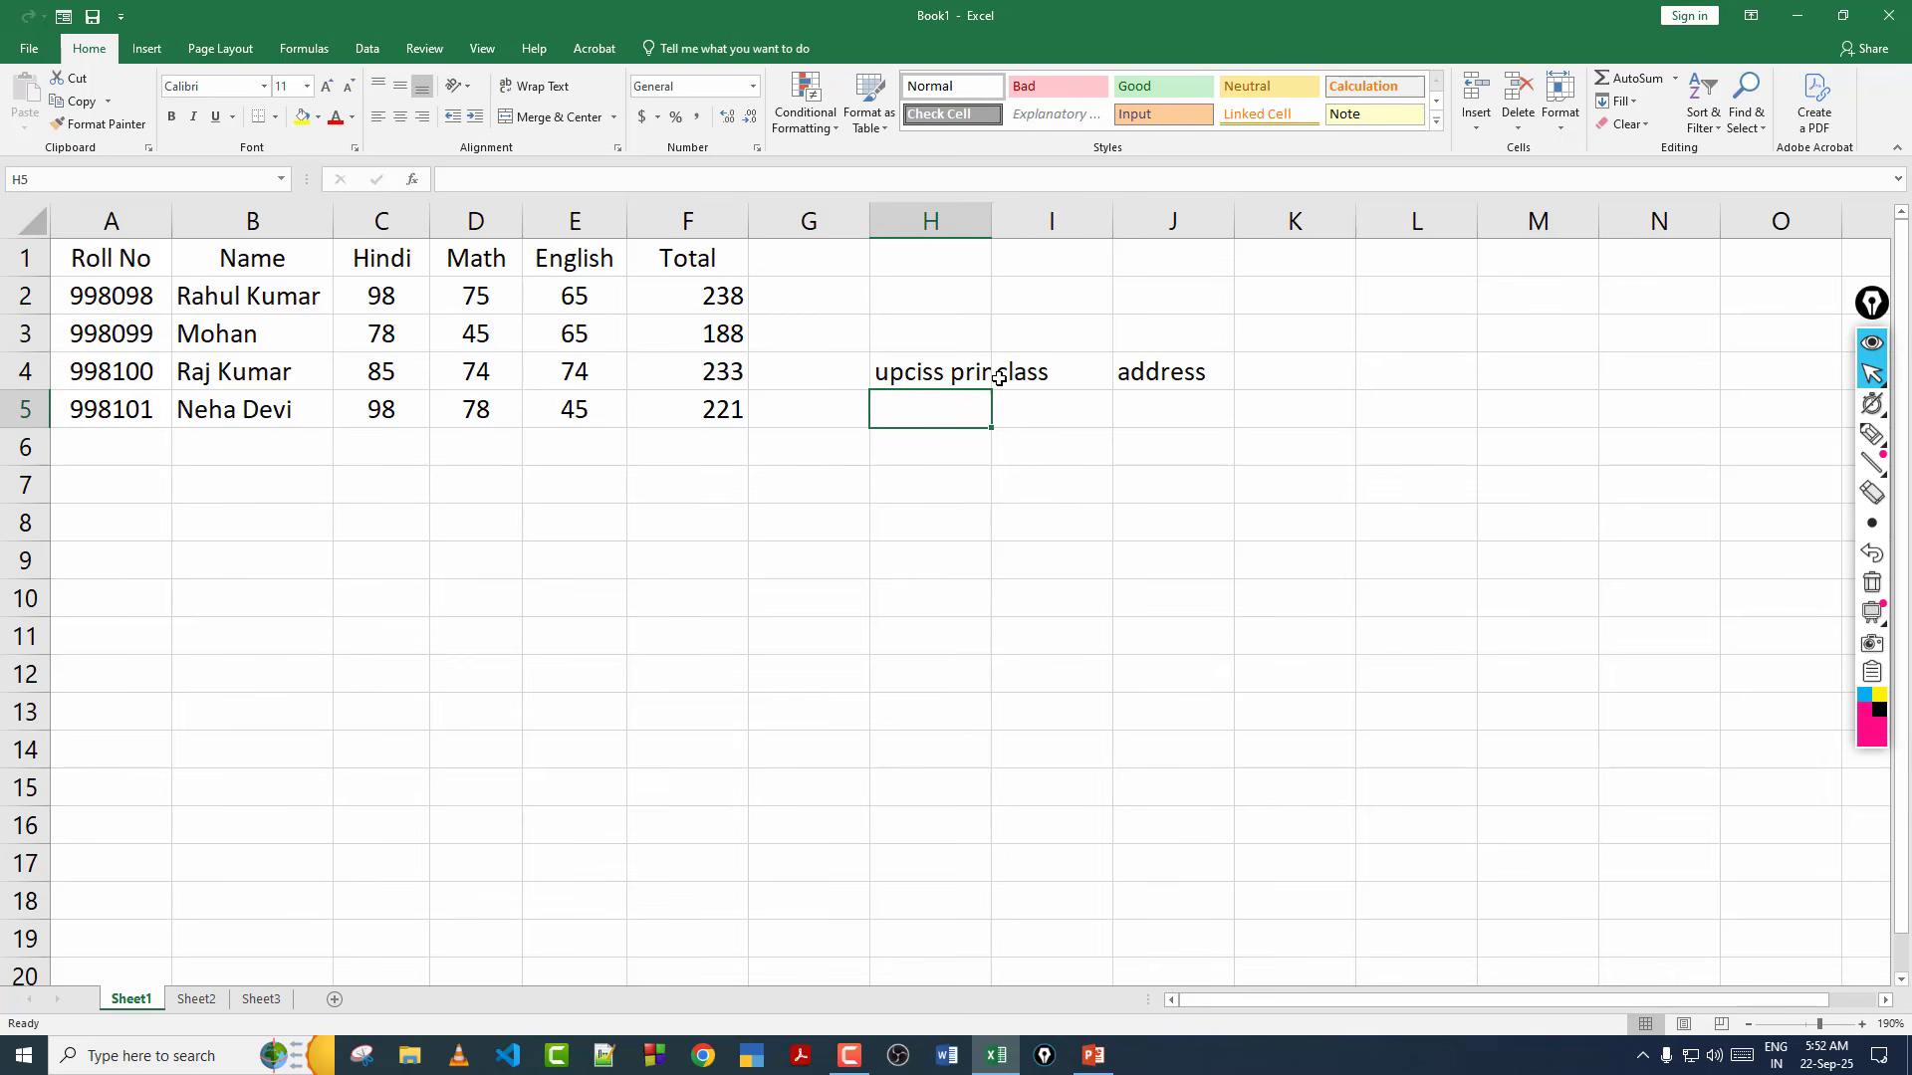
# Auto-fit the width of column H to the text in H4.
pyautogui.click(1000, 385)
pyautogui.click(914, 402)
pyautogui.doubleClick(994, 217)
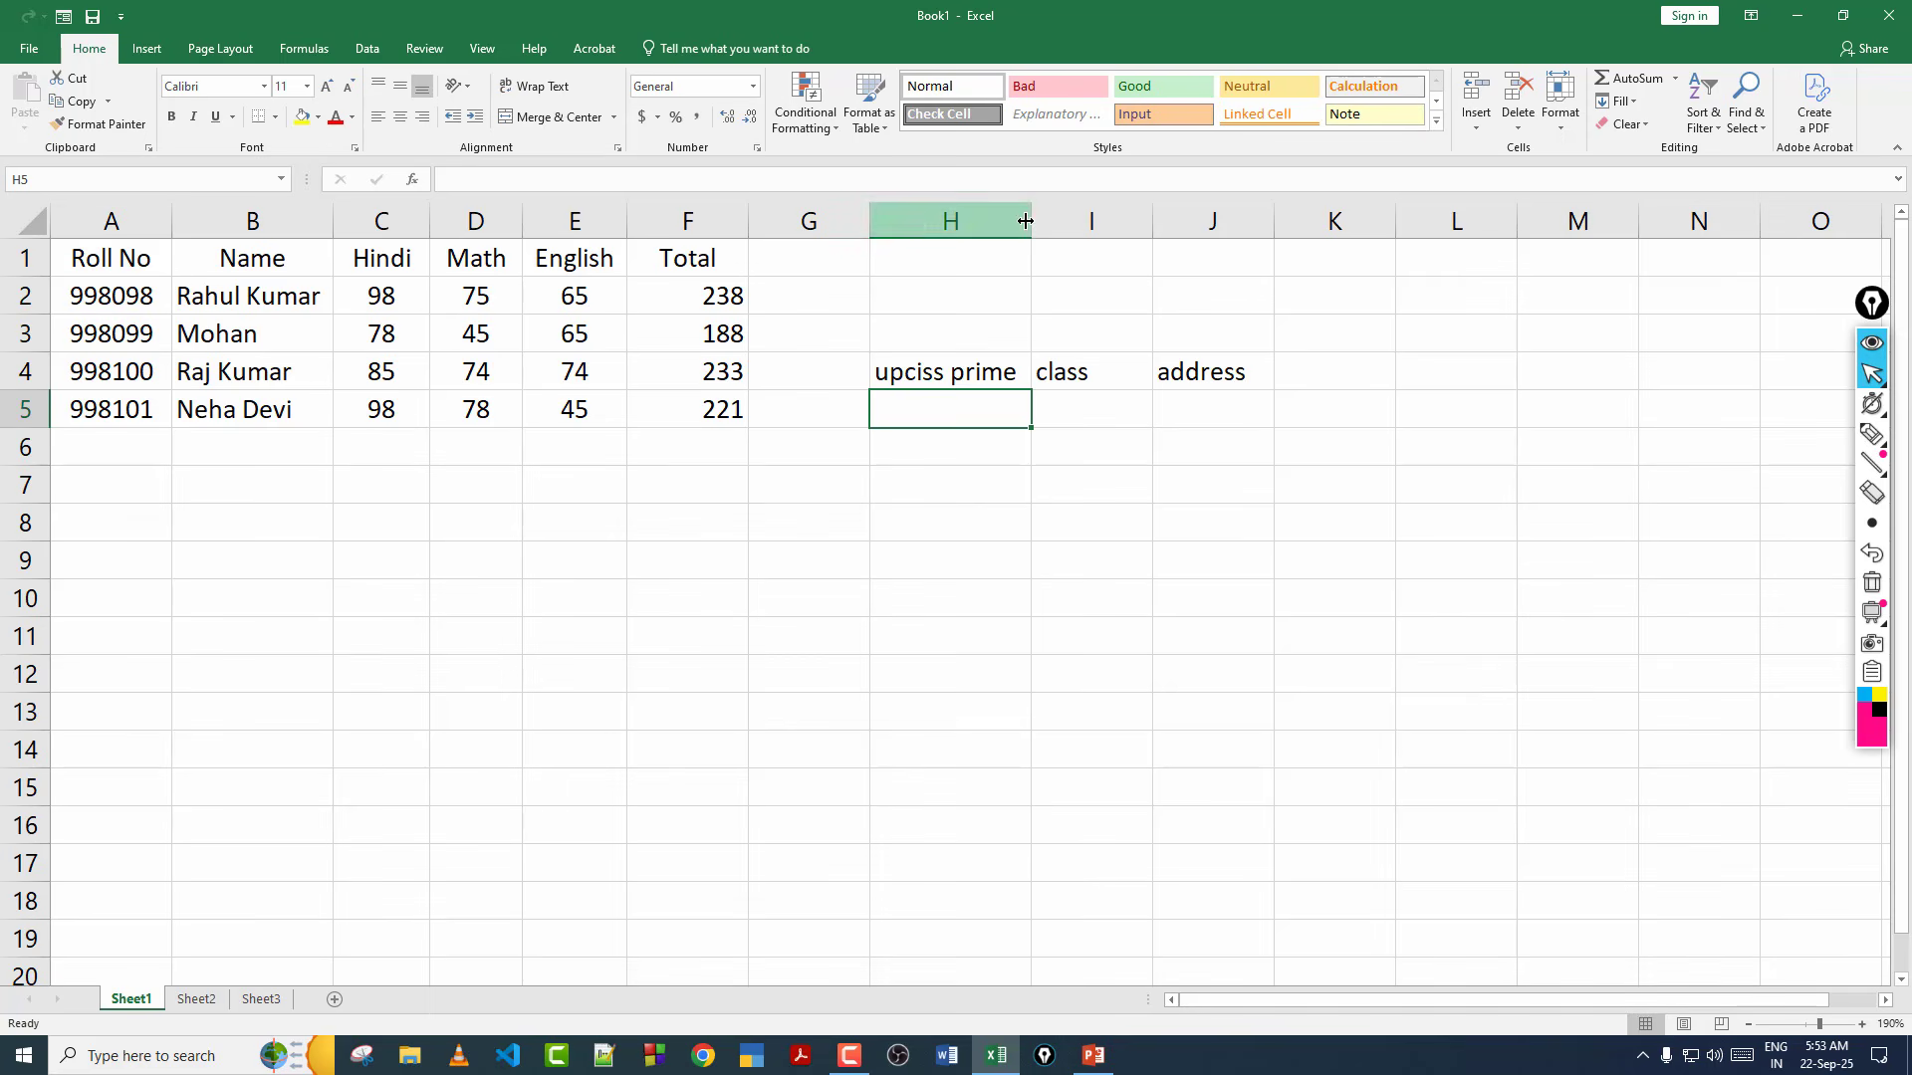
pyautogui.click(1000, 378)
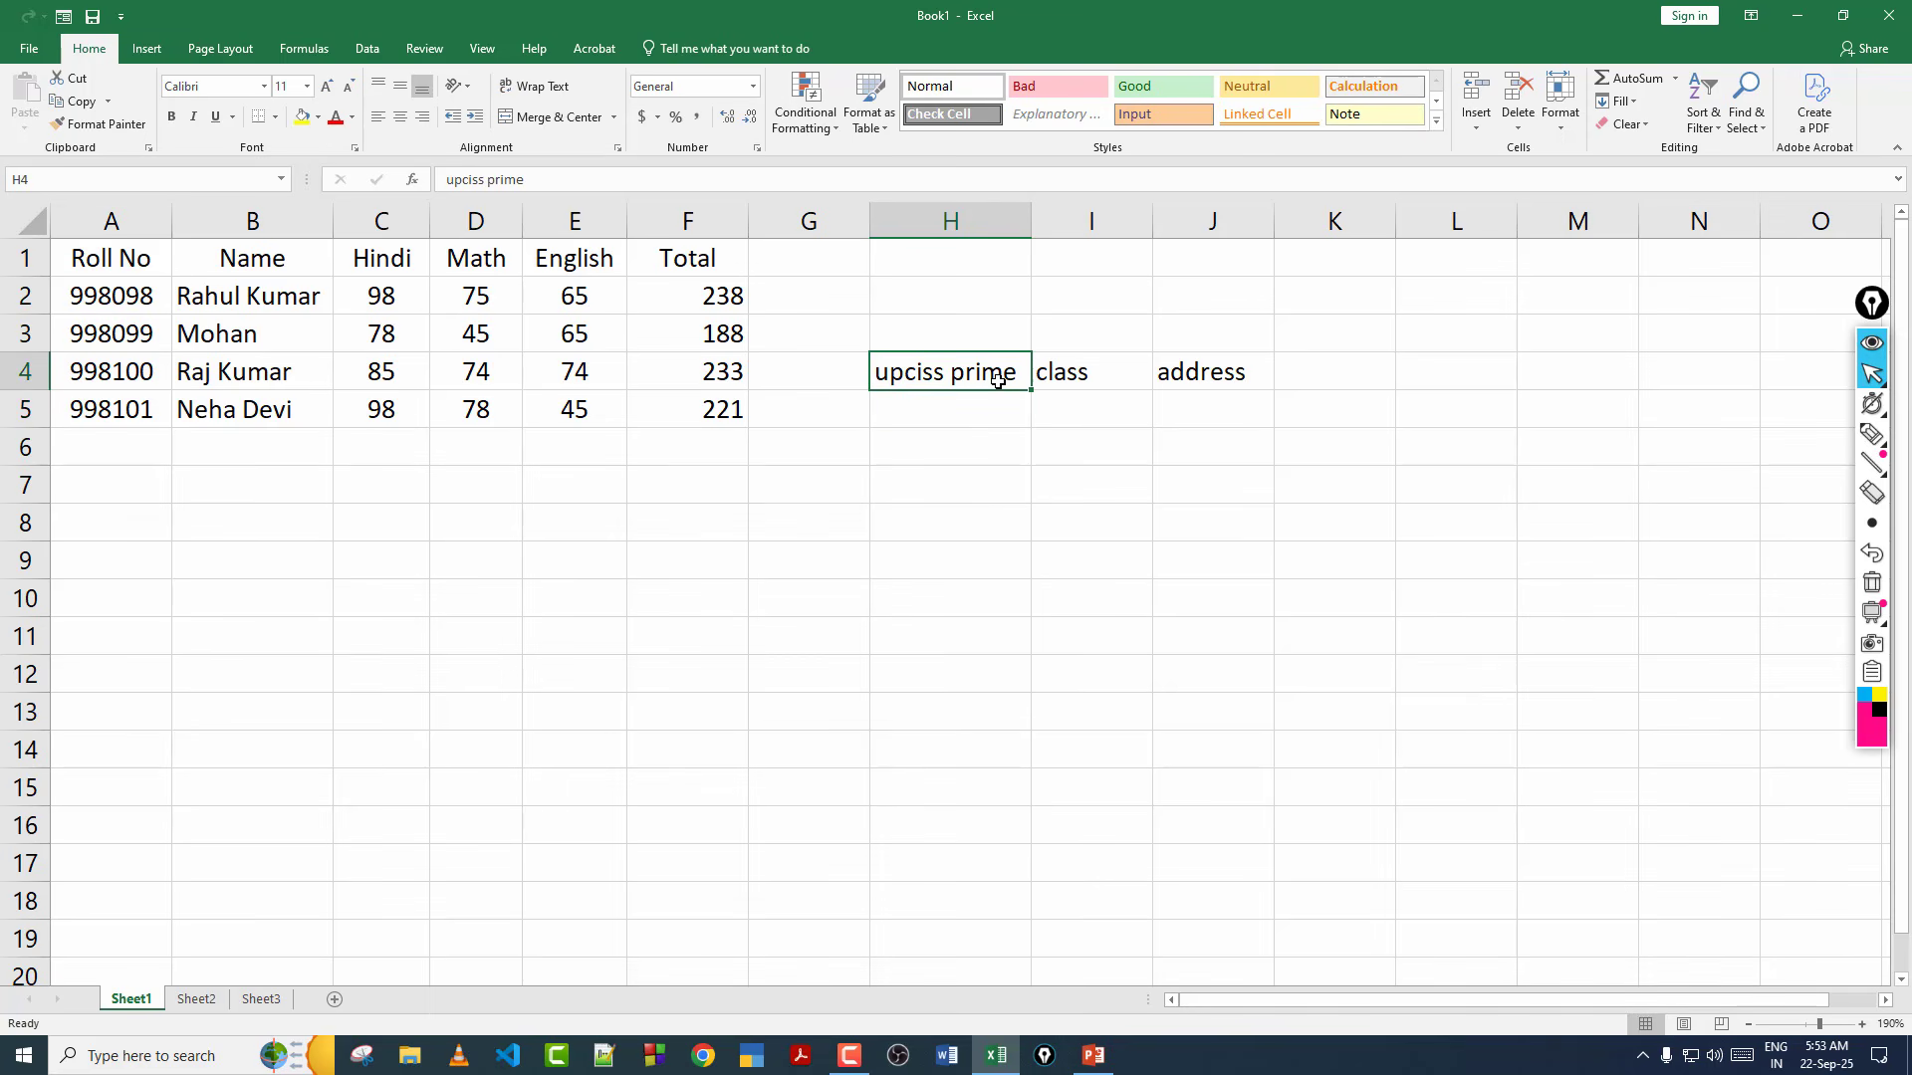
pyautogui.click(993, 422)
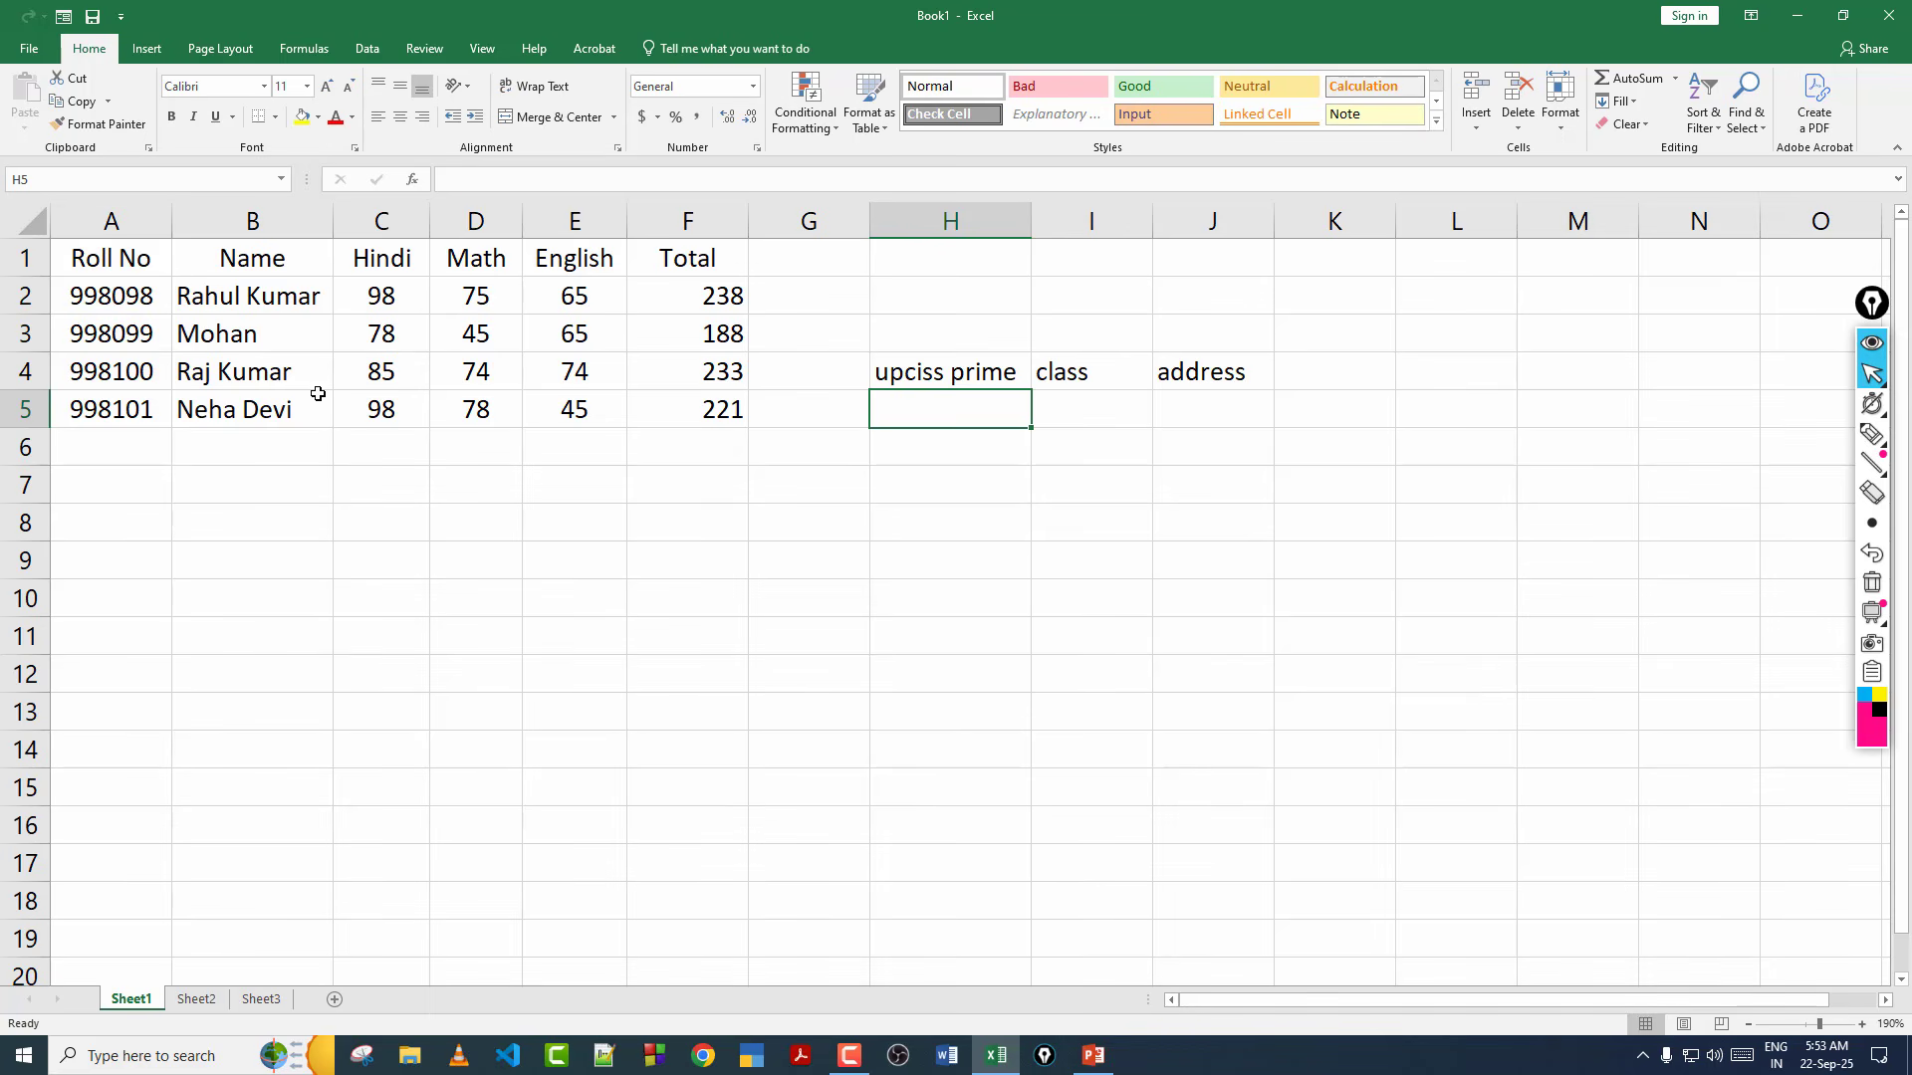
# Fill the text of H4 down through H13 and undo the fill.
pyautogui.click(275, 337)
pyautogui.click(1023, 461)
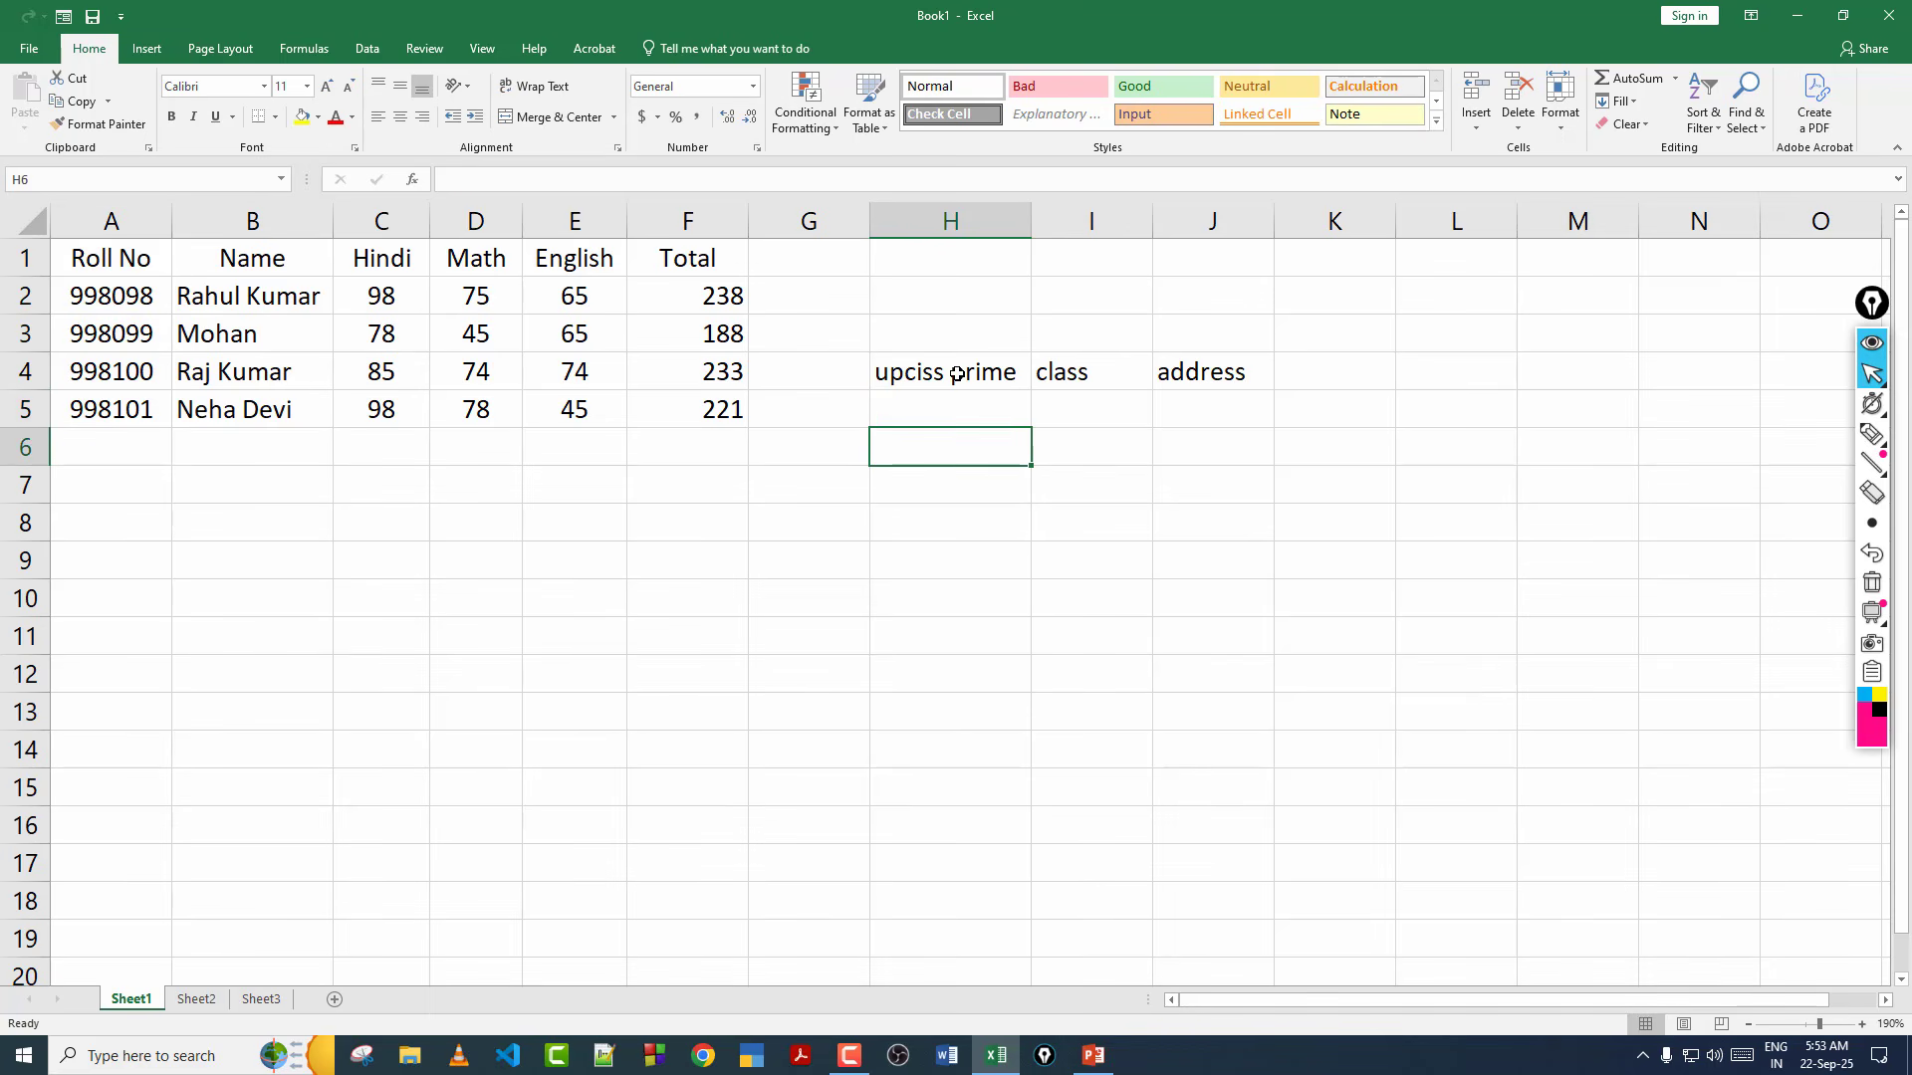
pyautogui.click(956, 374)
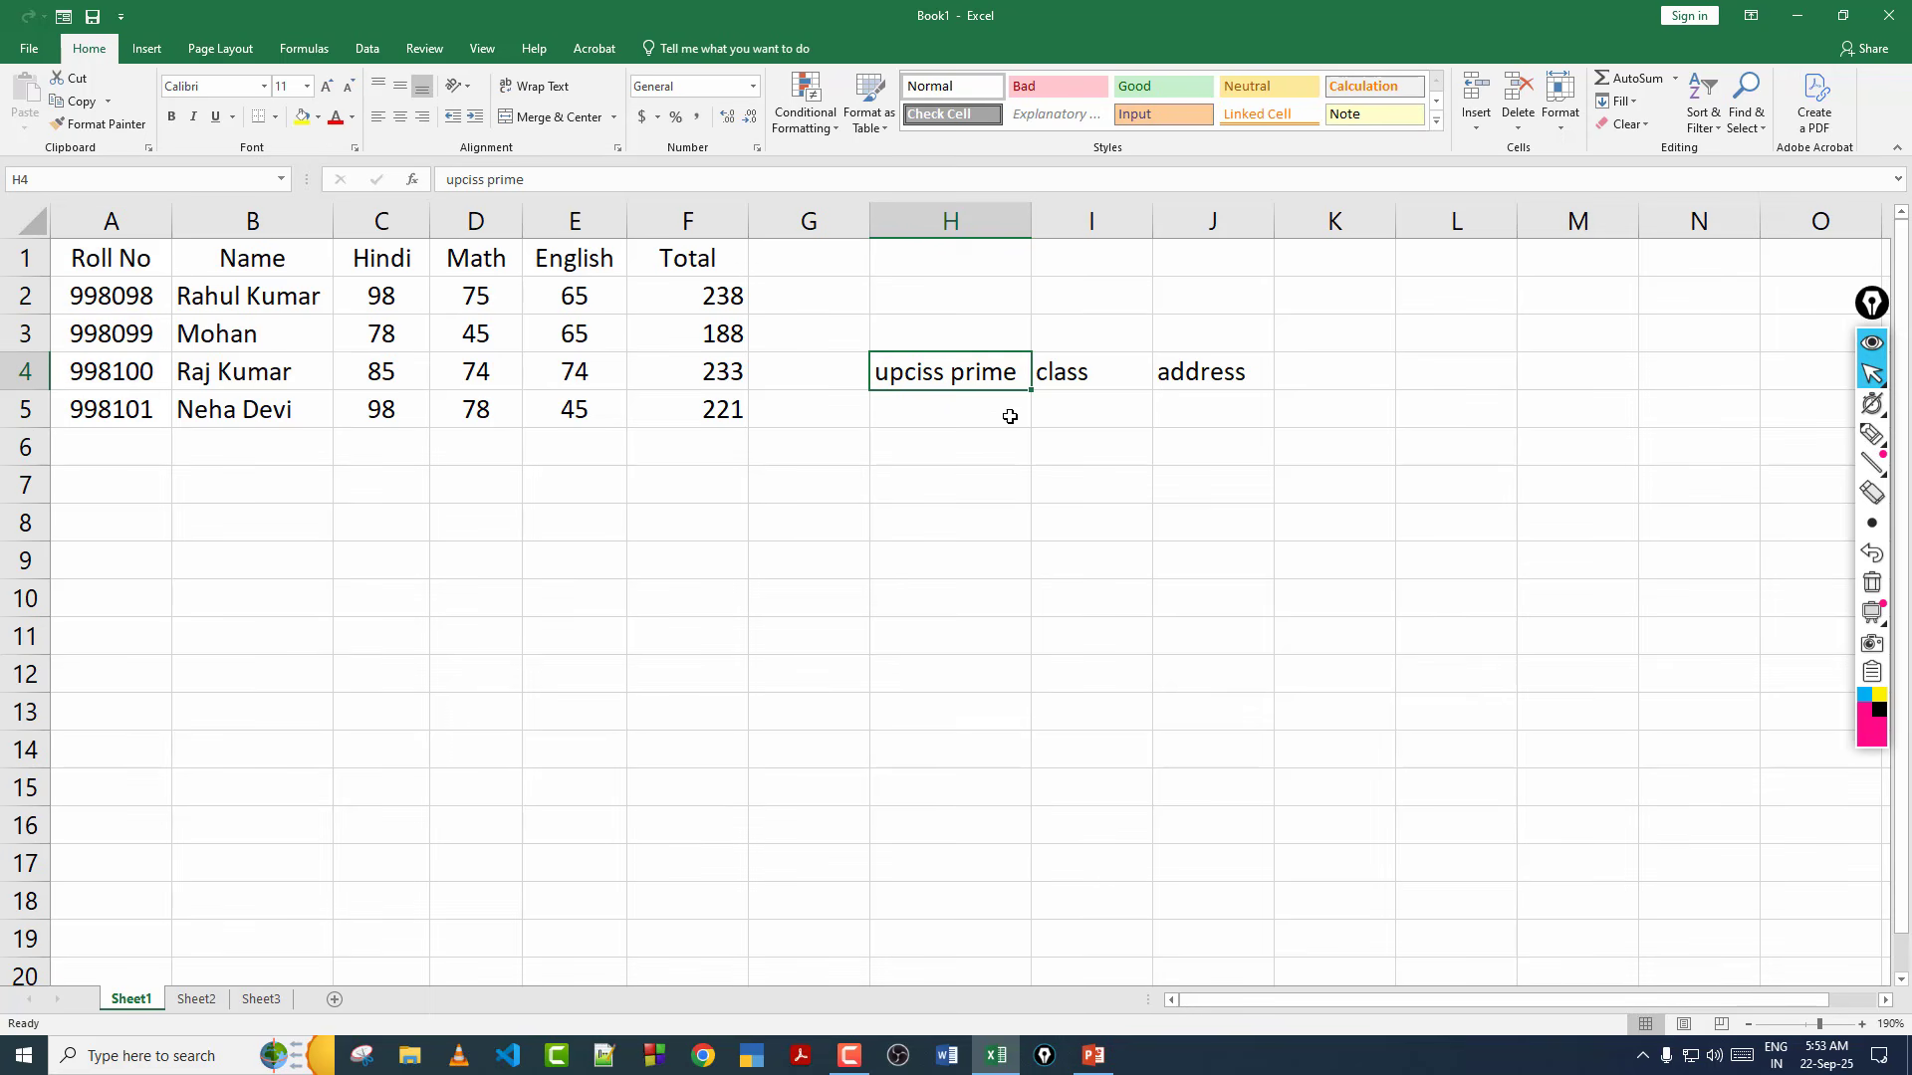
pyautogui.moveTo(1032, 388); pyautogui.dragTo(1101, 618)
pyautogui.click(1110, 553)
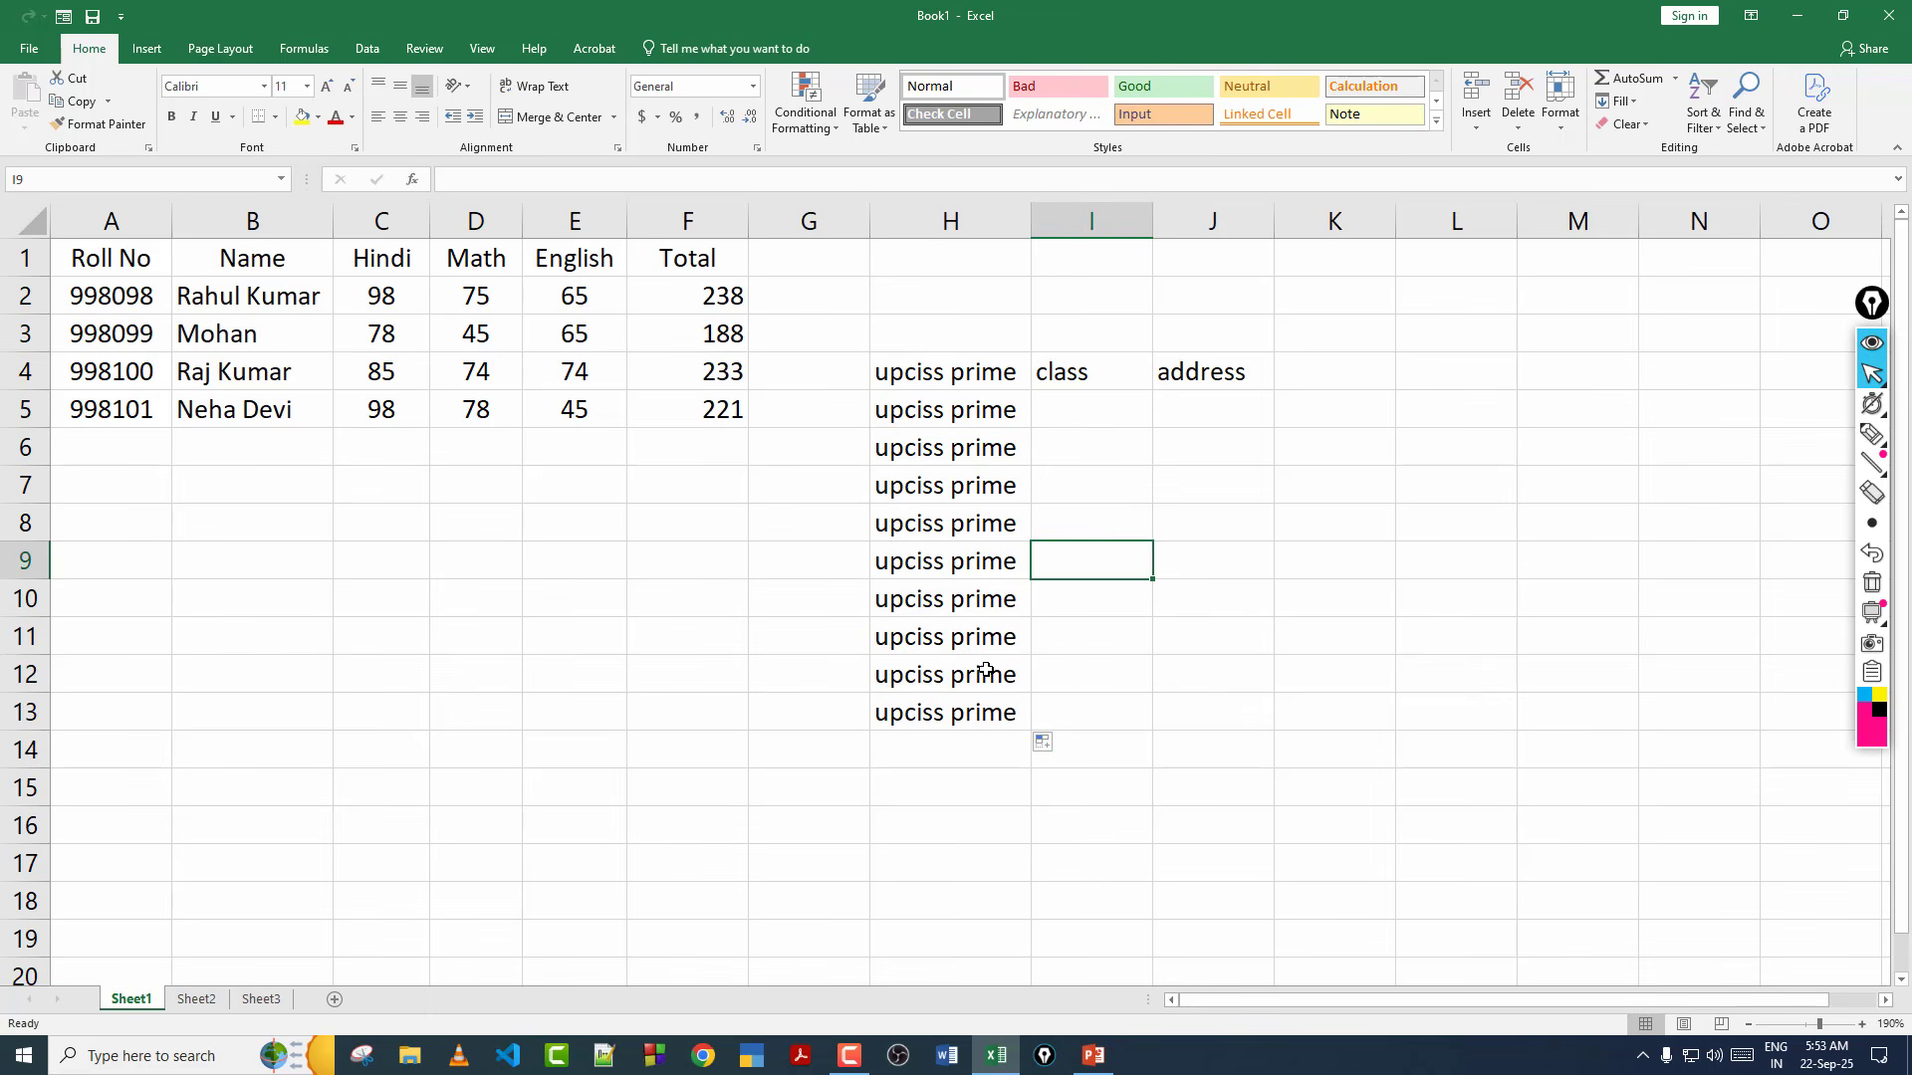
pyautogui.hotkey('ctrl', 'z')
pyautogui.click(1007, 409)
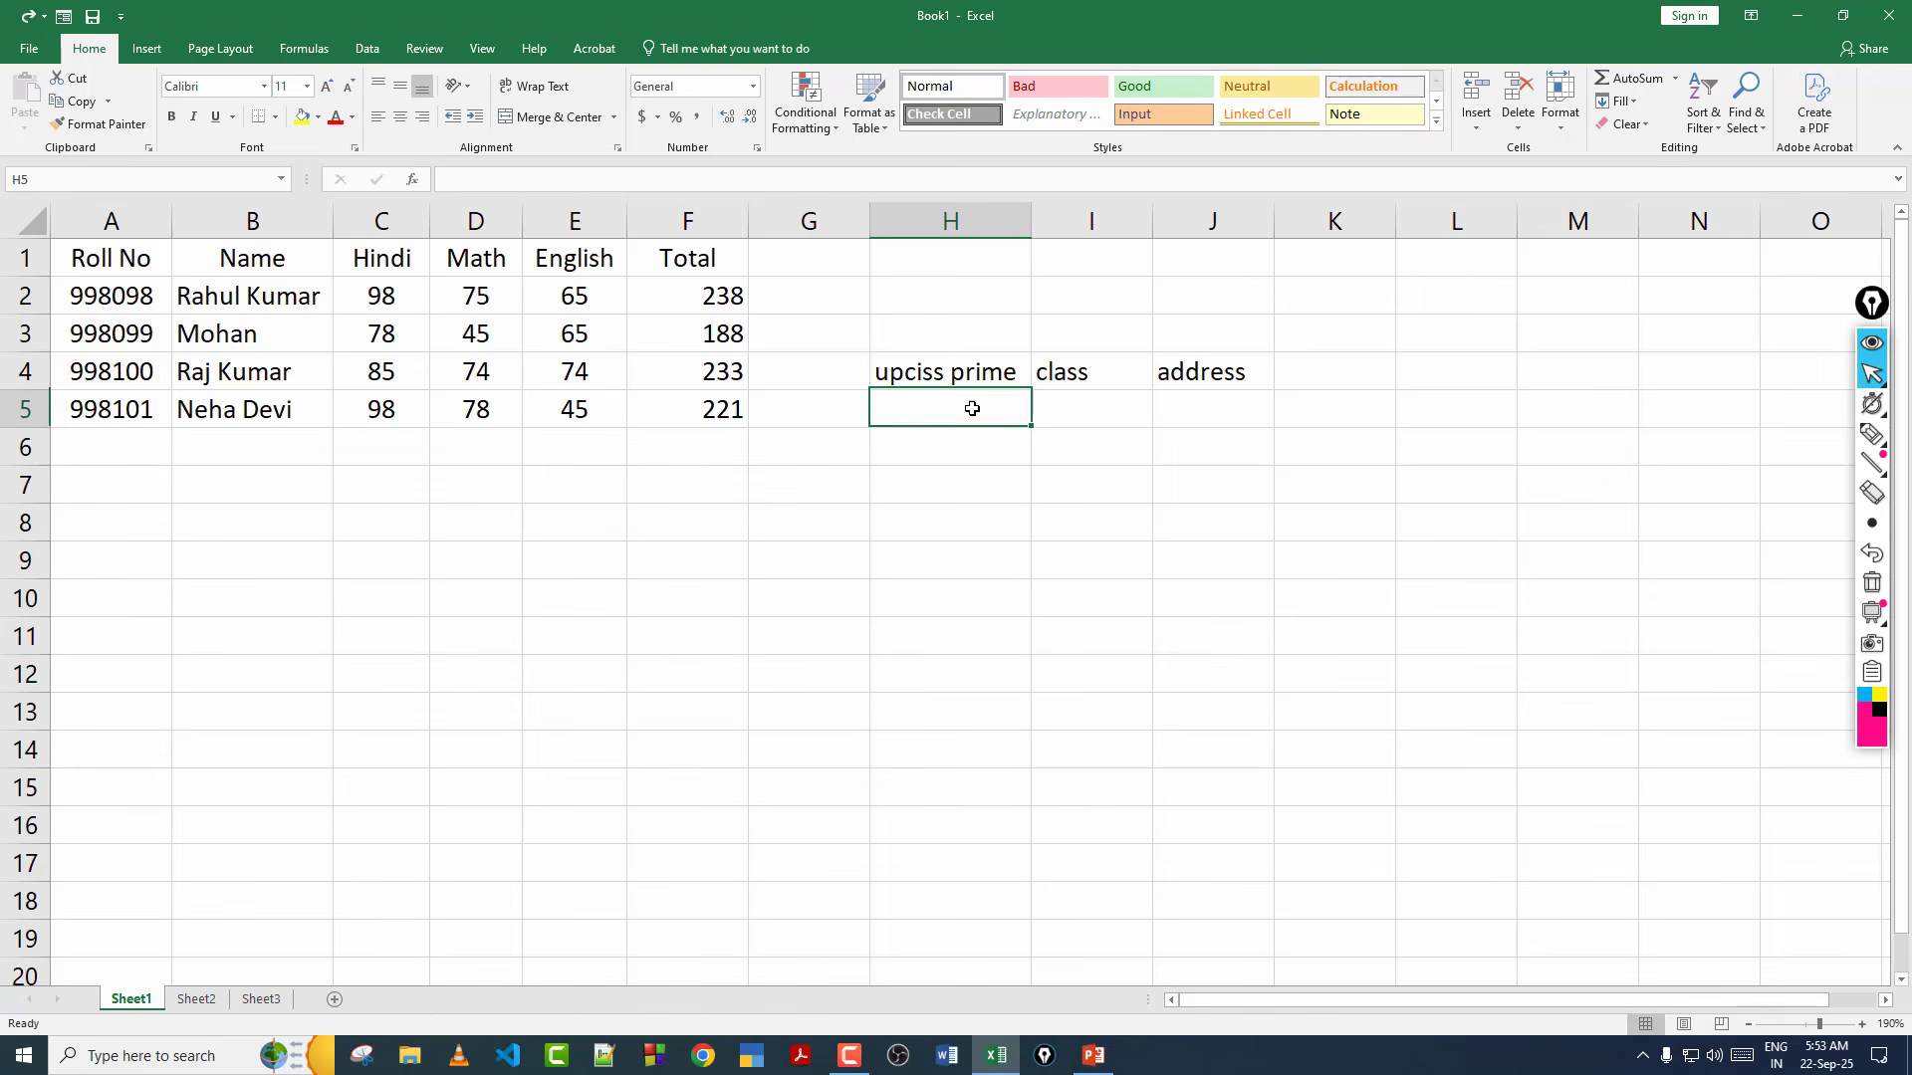
# Move the content of cell H4 to cell A7.
pyautogui.click(879, 373)
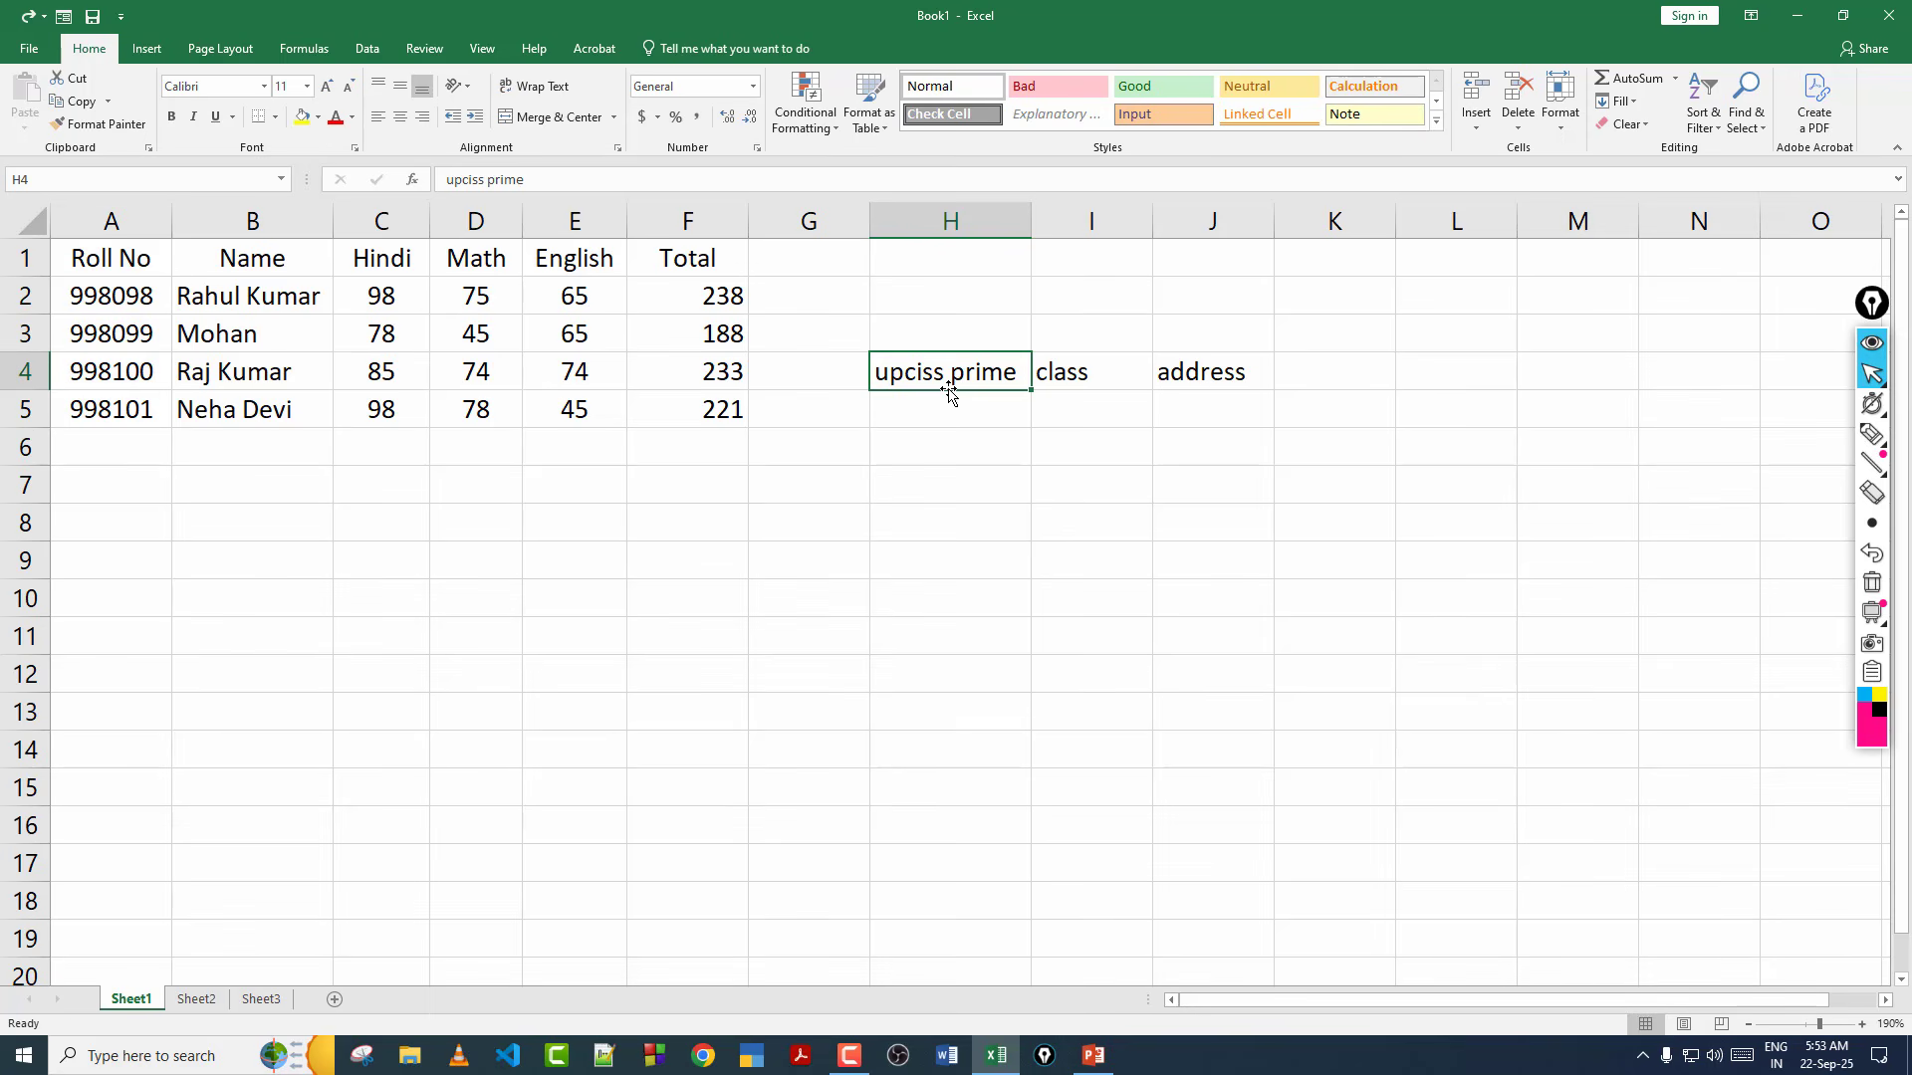
pyautogui.moveTo(949, 393); pyautogui.dragTo(135, 487)
pyautogui.click(1337, 479)
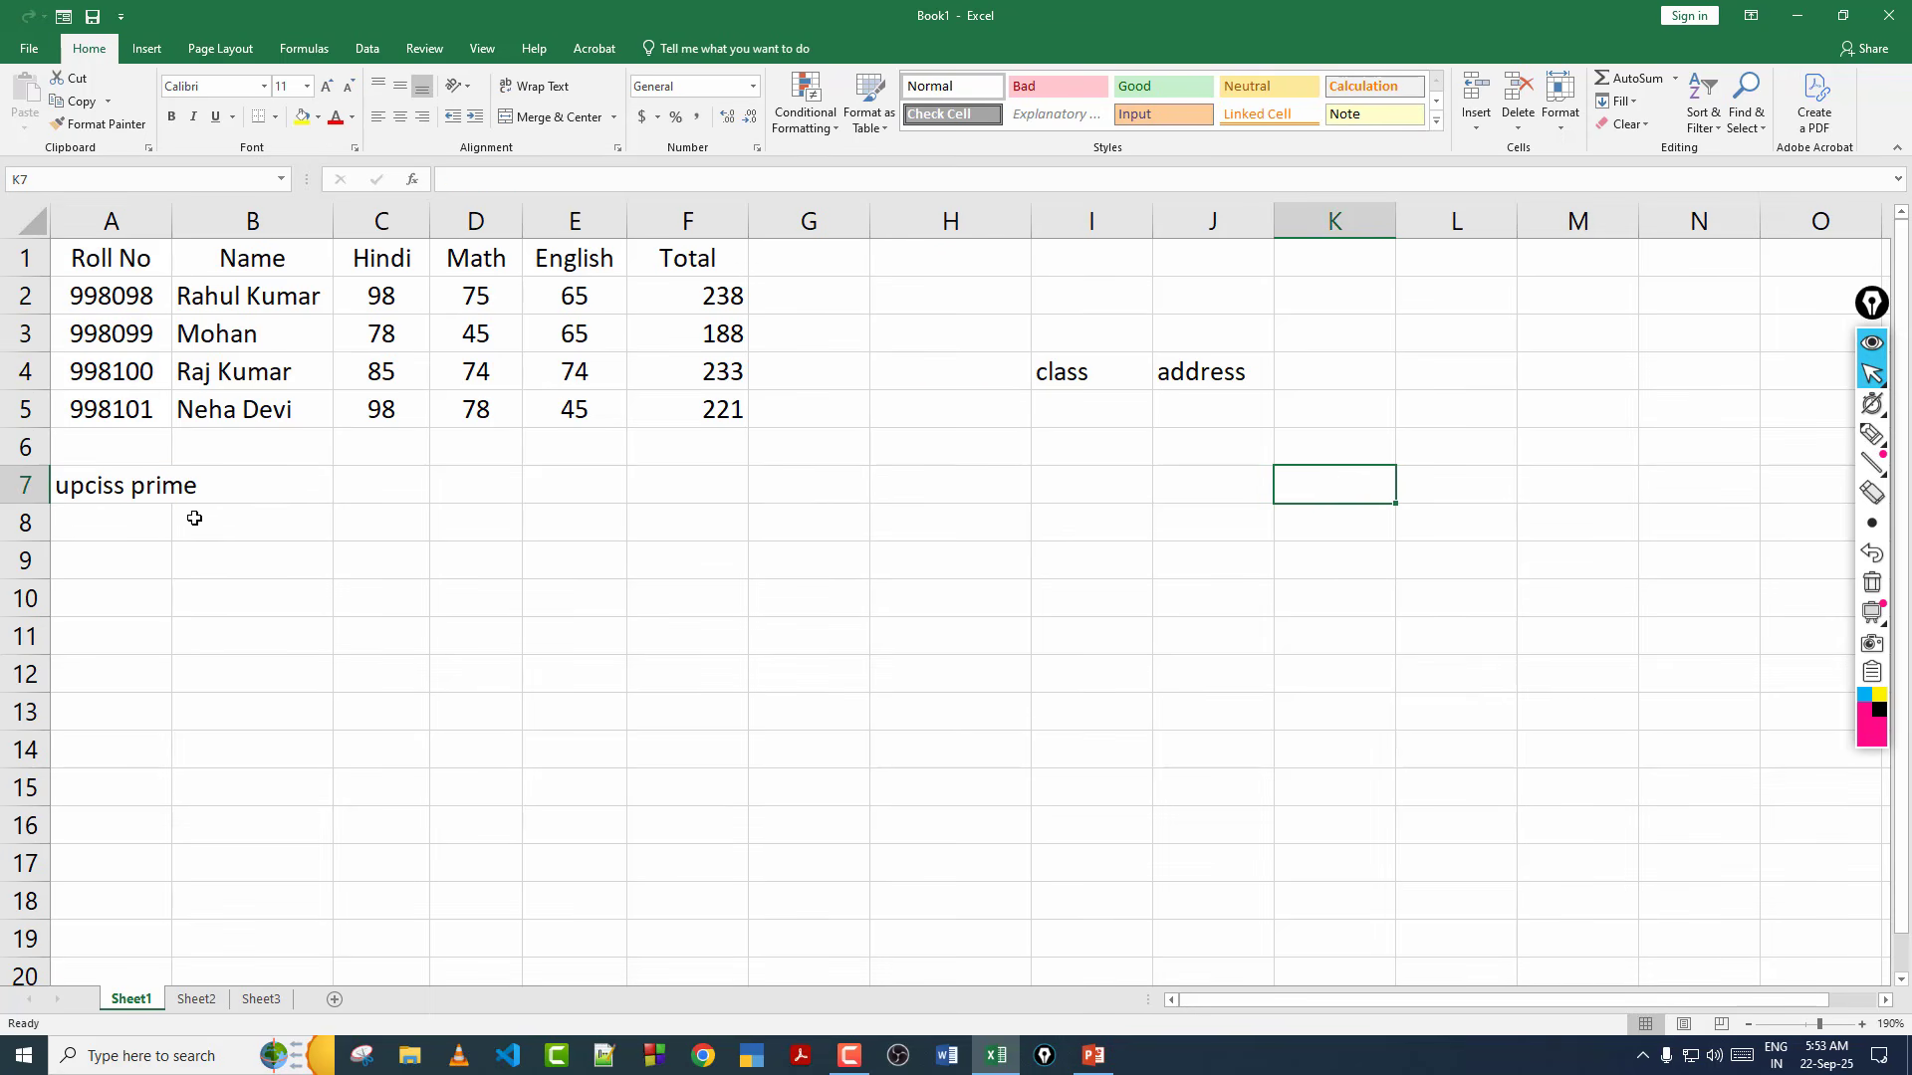
# Move the whole marks table from A1:F5 to D8:I12 and auto-fit column E to the student names.
pyautogui.moveTo(128, 256); pyautogui.dragTo(692, 401)
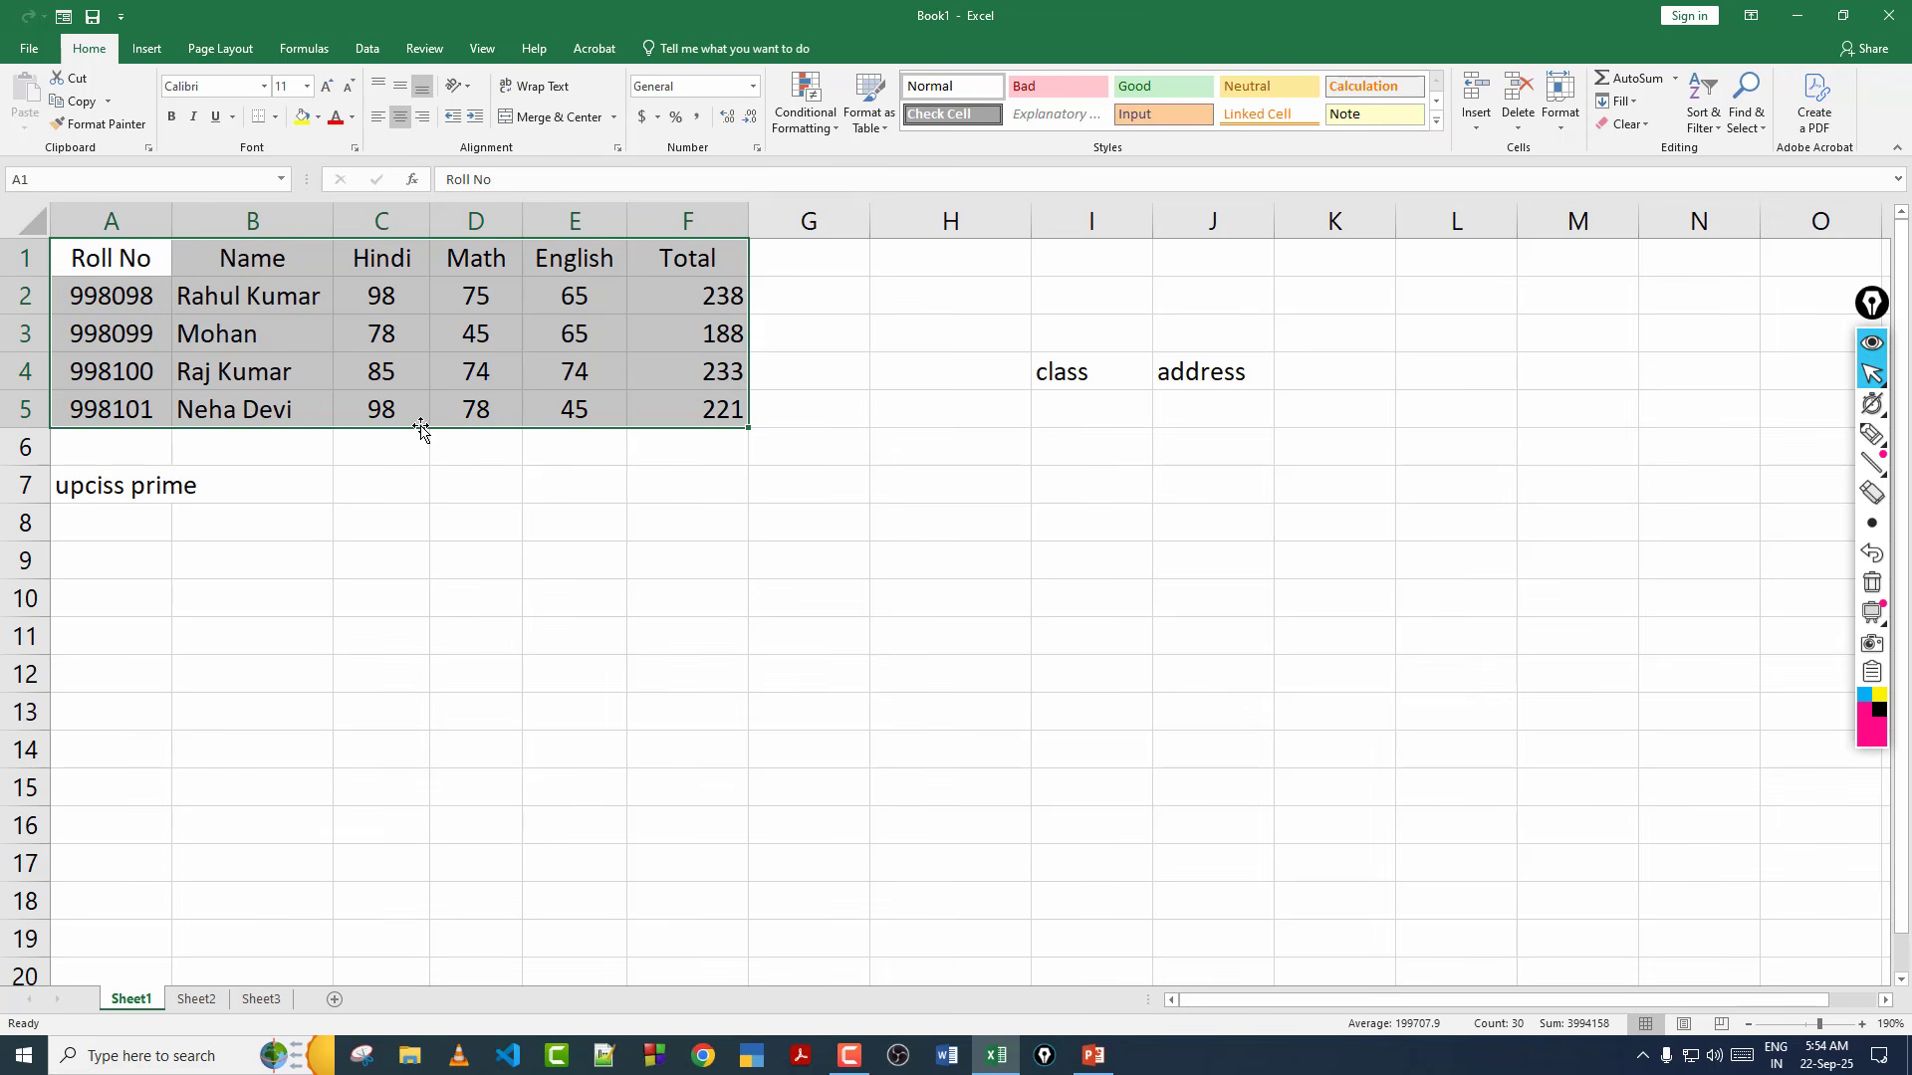
pyautogui.moveTo(420, 428); pyautogui.dragTo(679, 678)
pyautogui.click(694, 640)
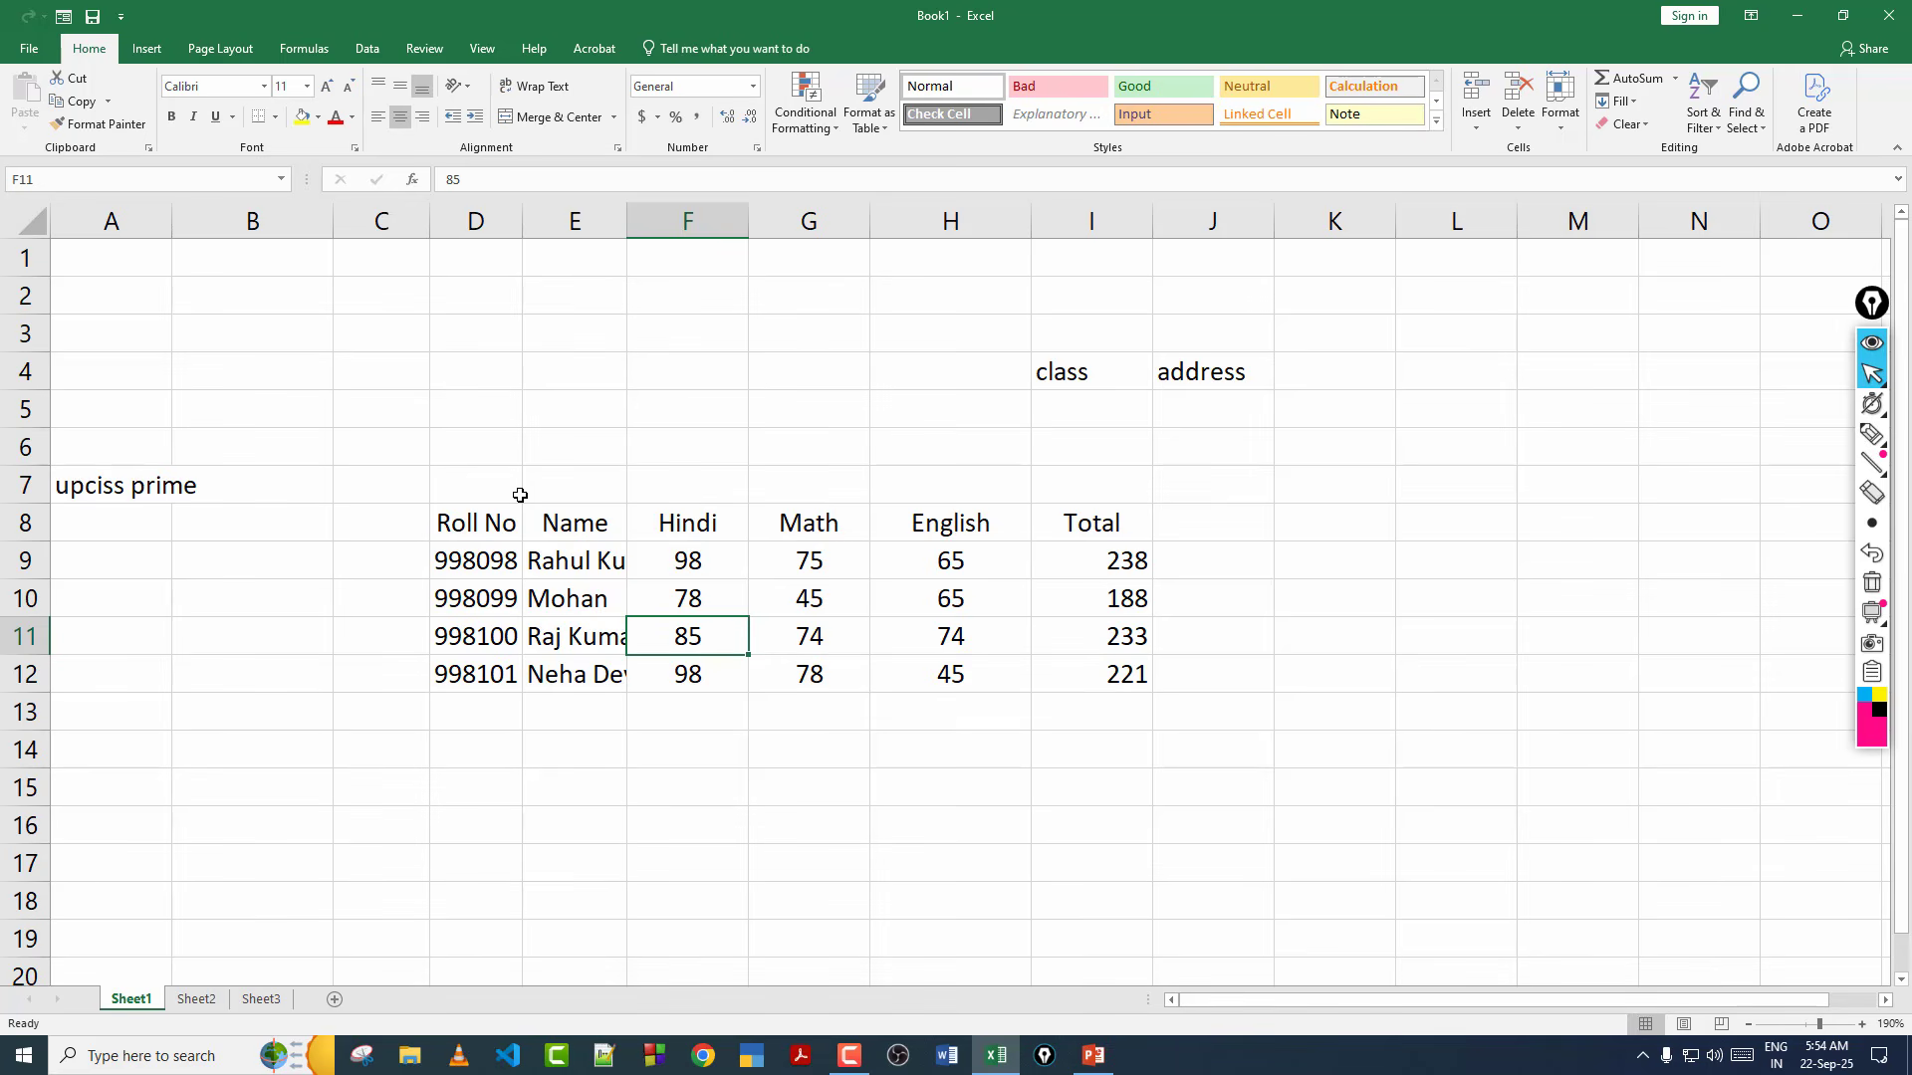
pyautogui.doubleClick(629, 224)
pyautogui.press('Up')
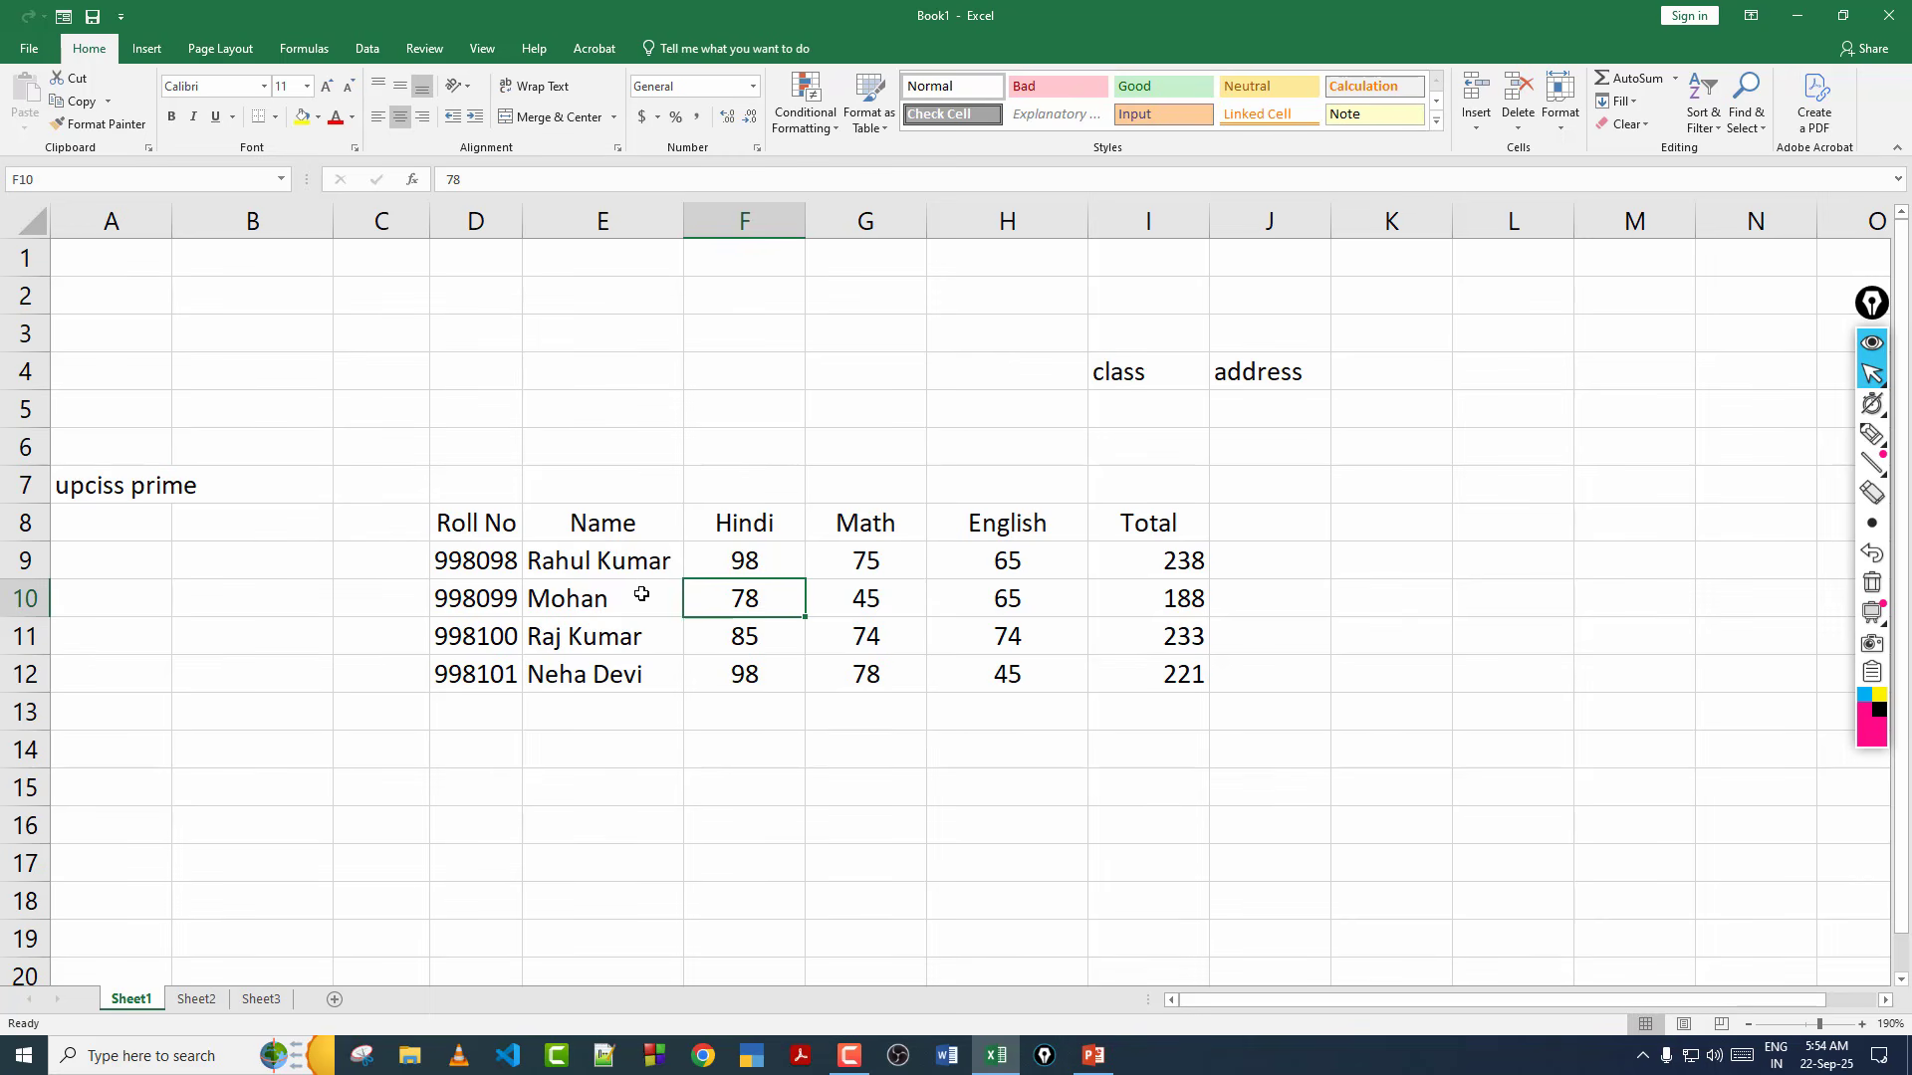
pyautogui.click(734, 496)
pyautogui.click(728, 666)
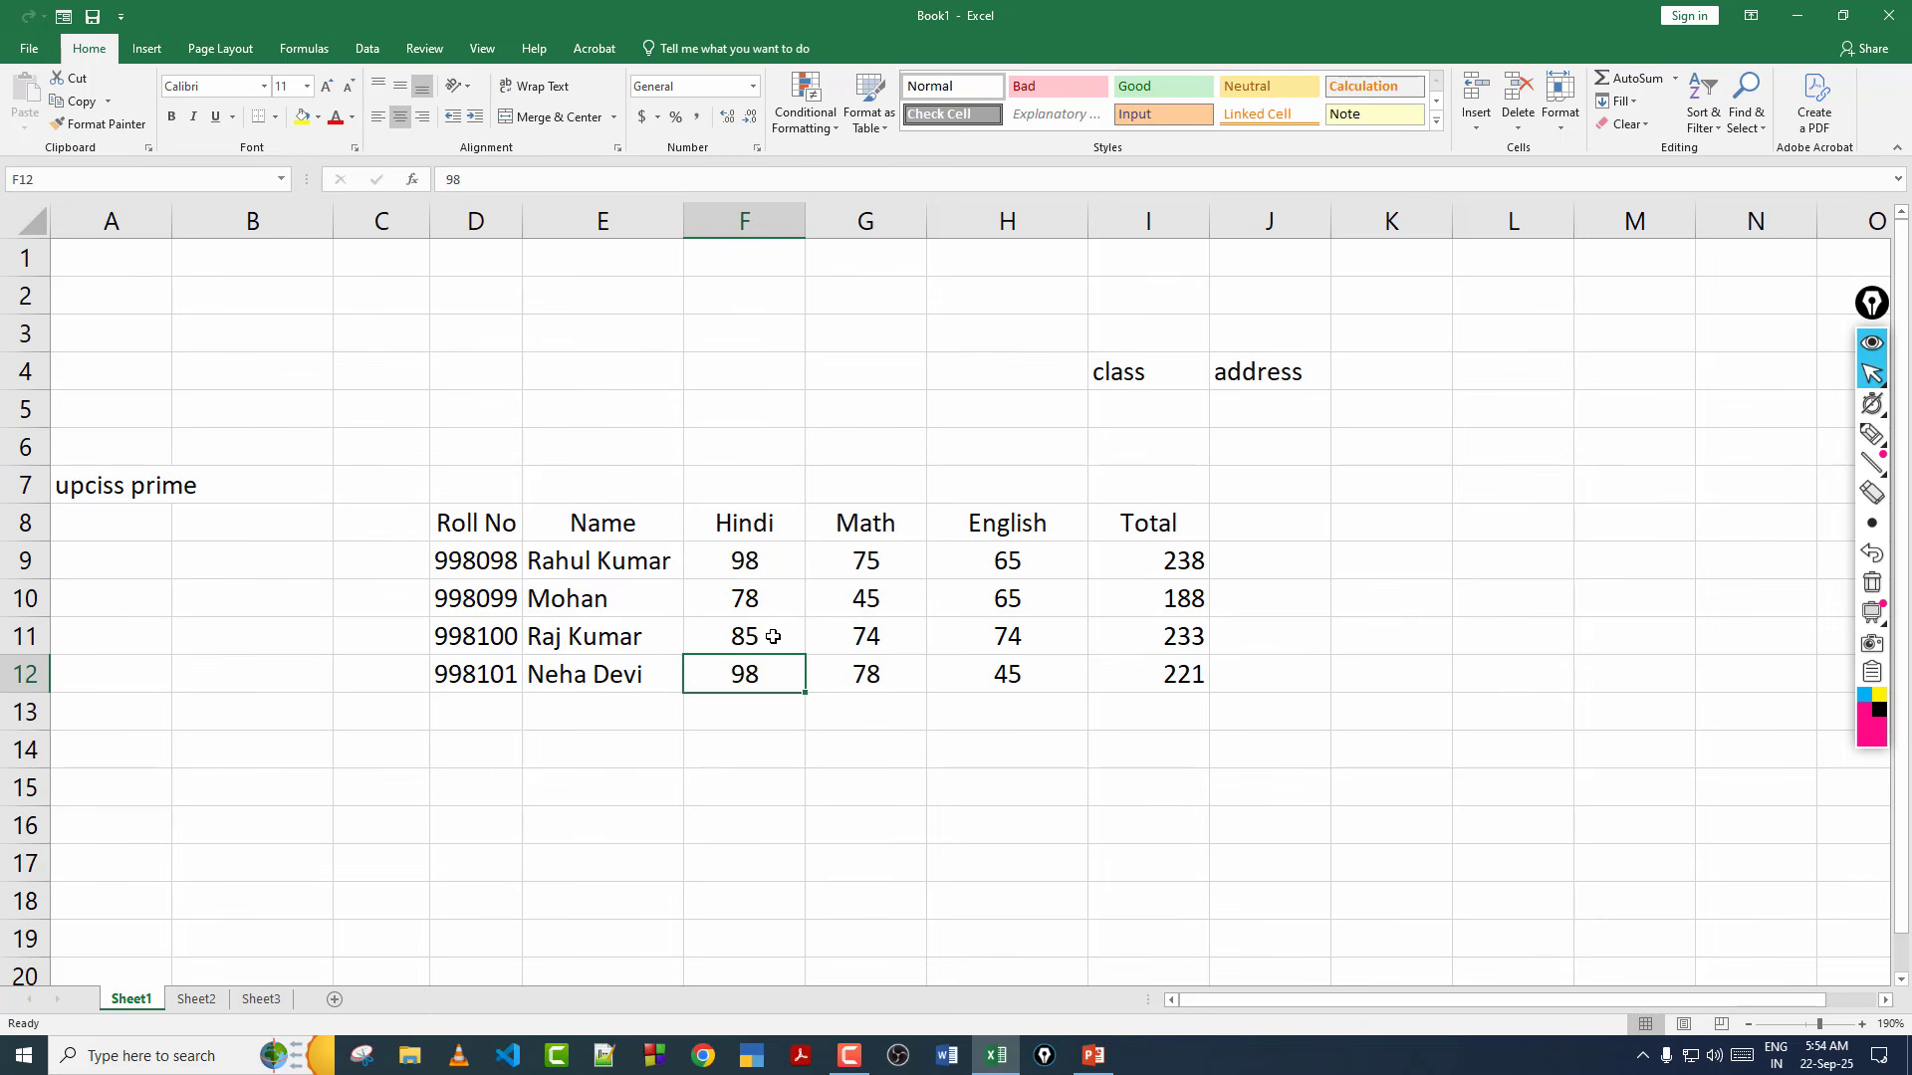
pyautogui.click(849, 440)
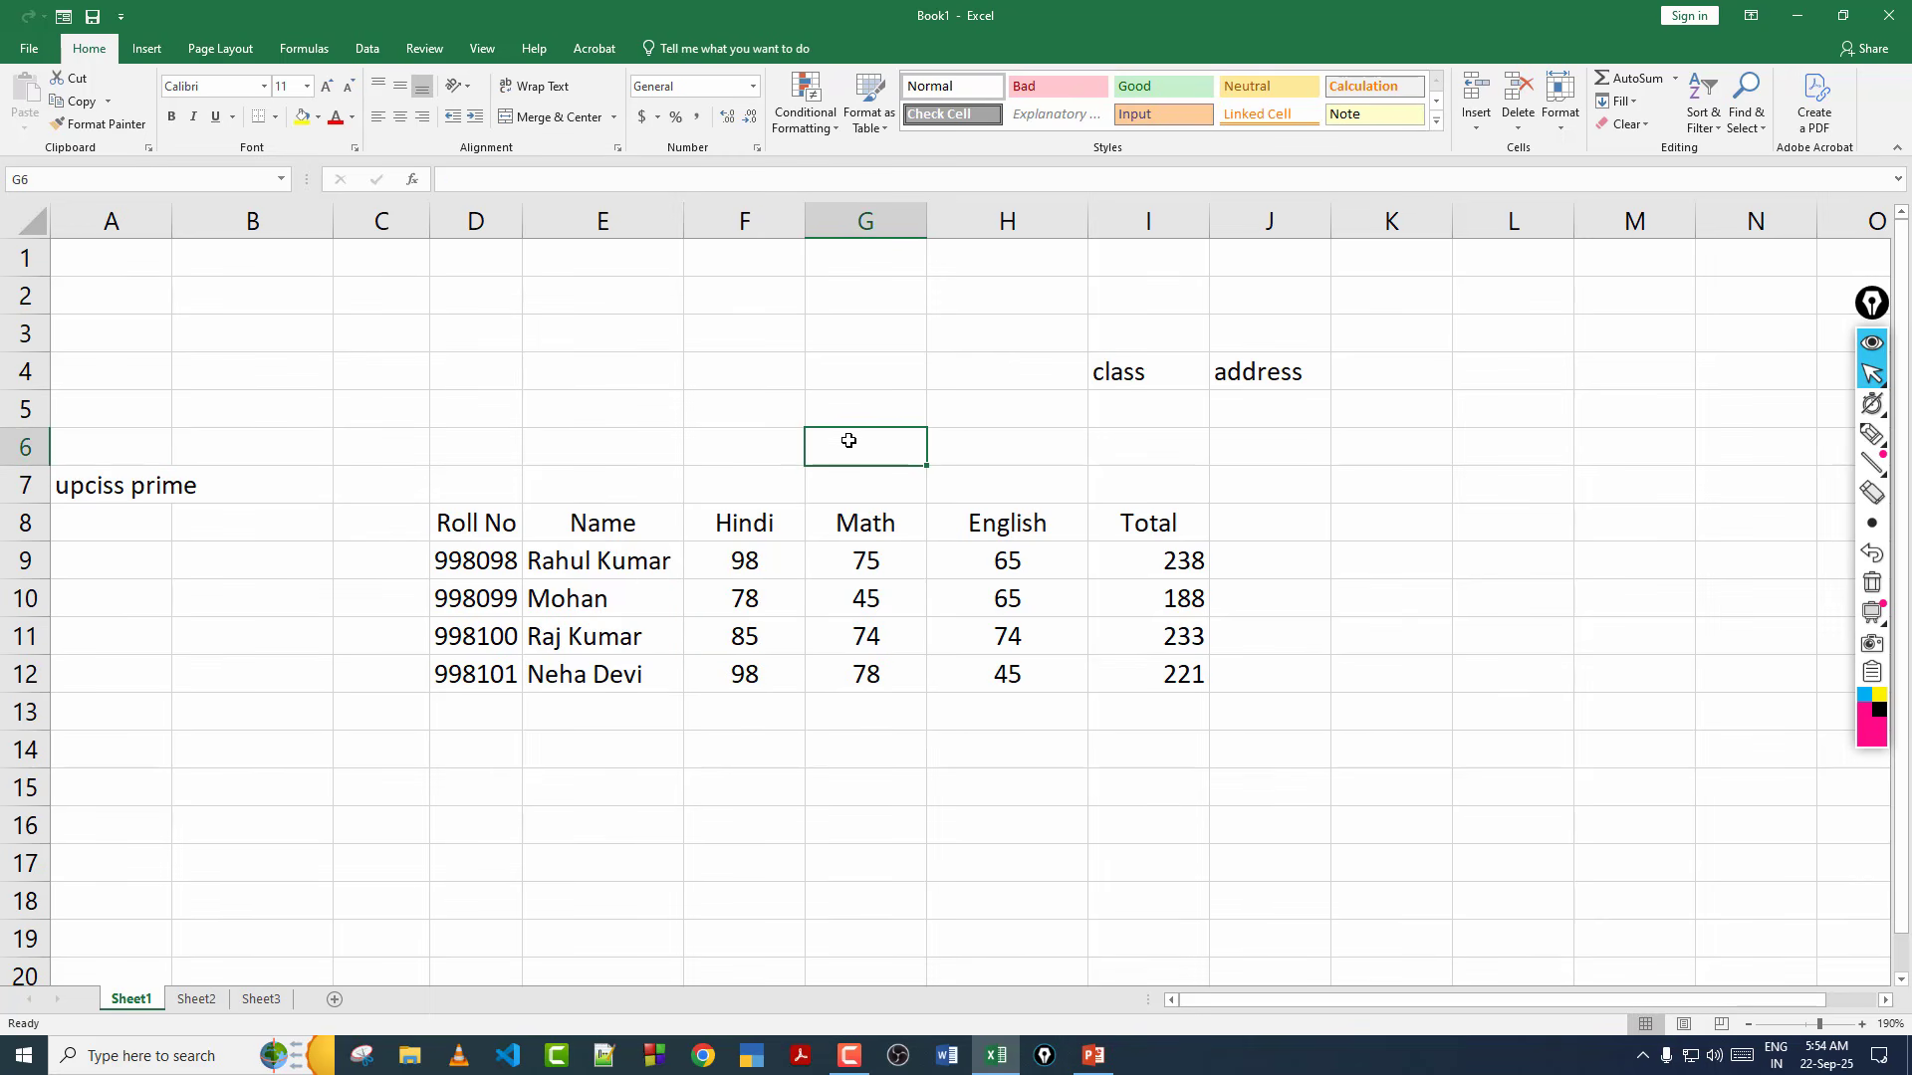
pyautogui.click(473, 383)
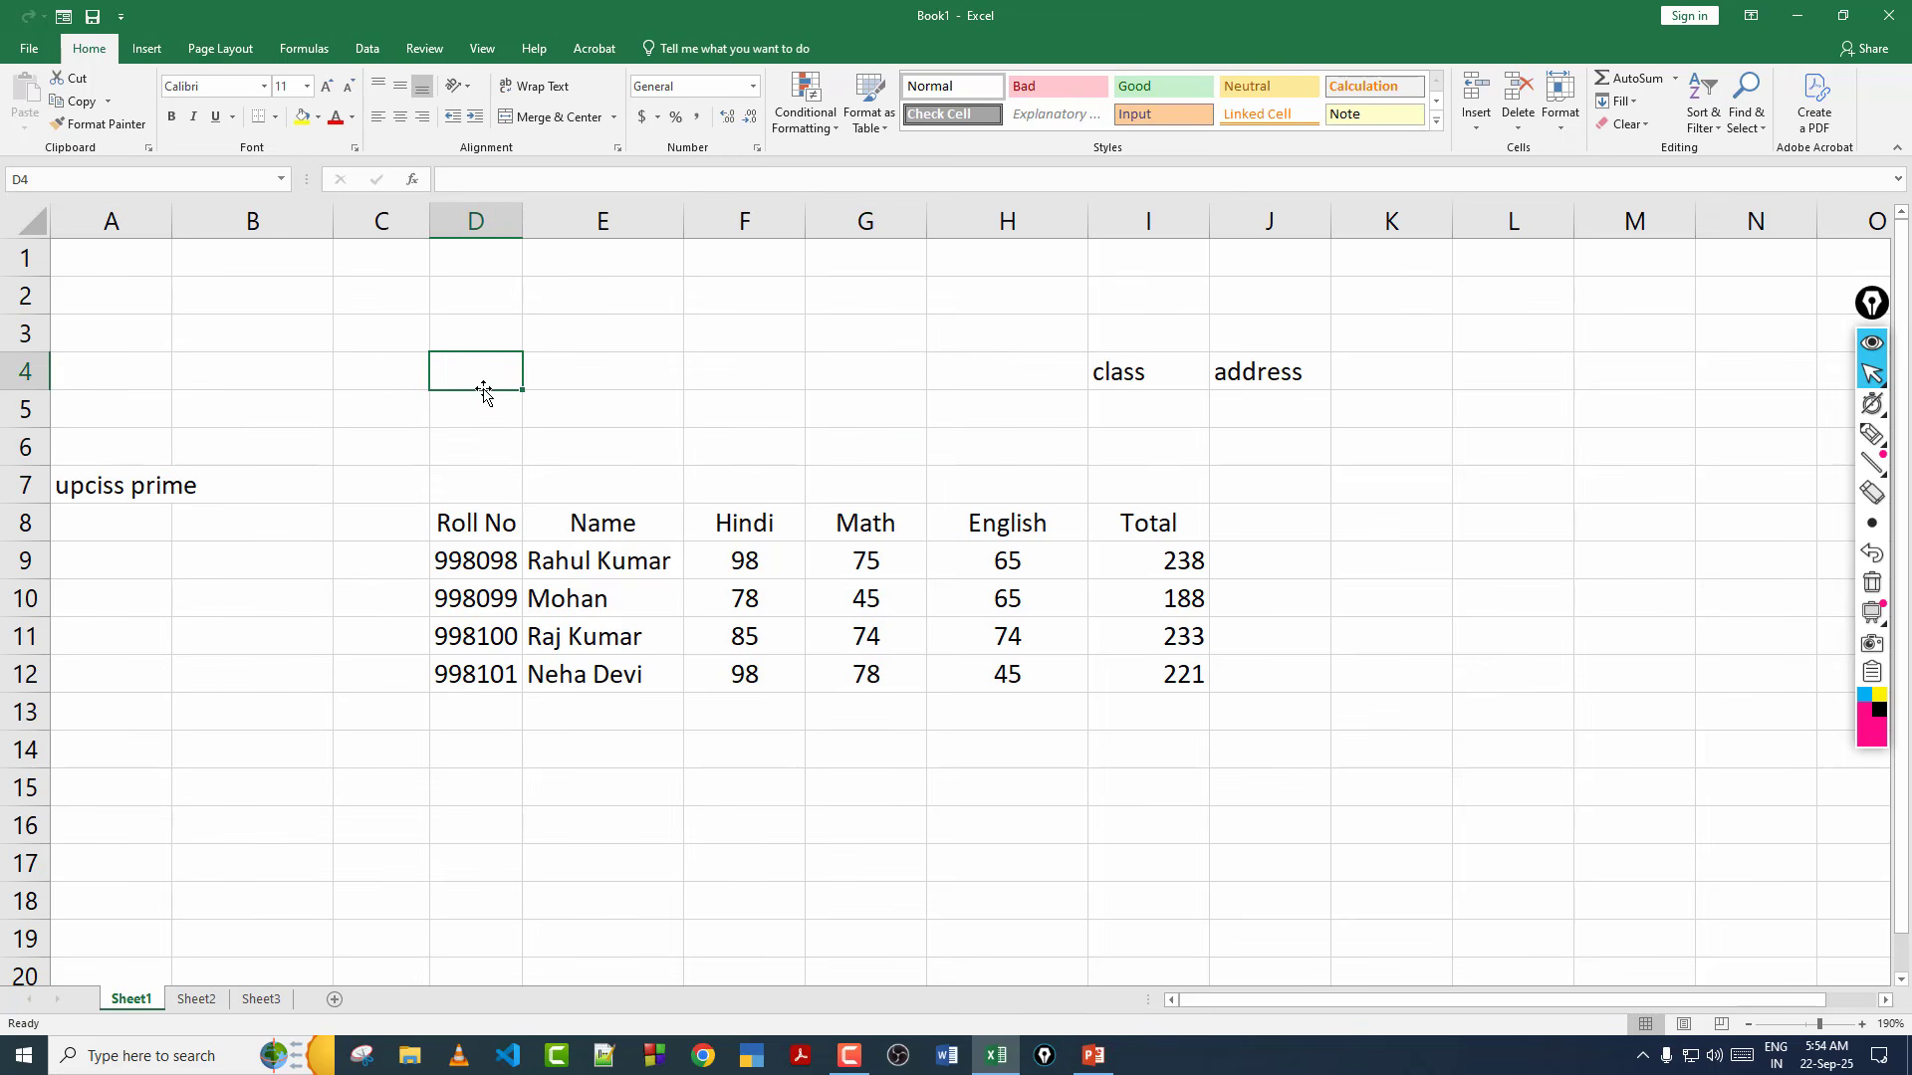
pyautogui.click(799, 411)
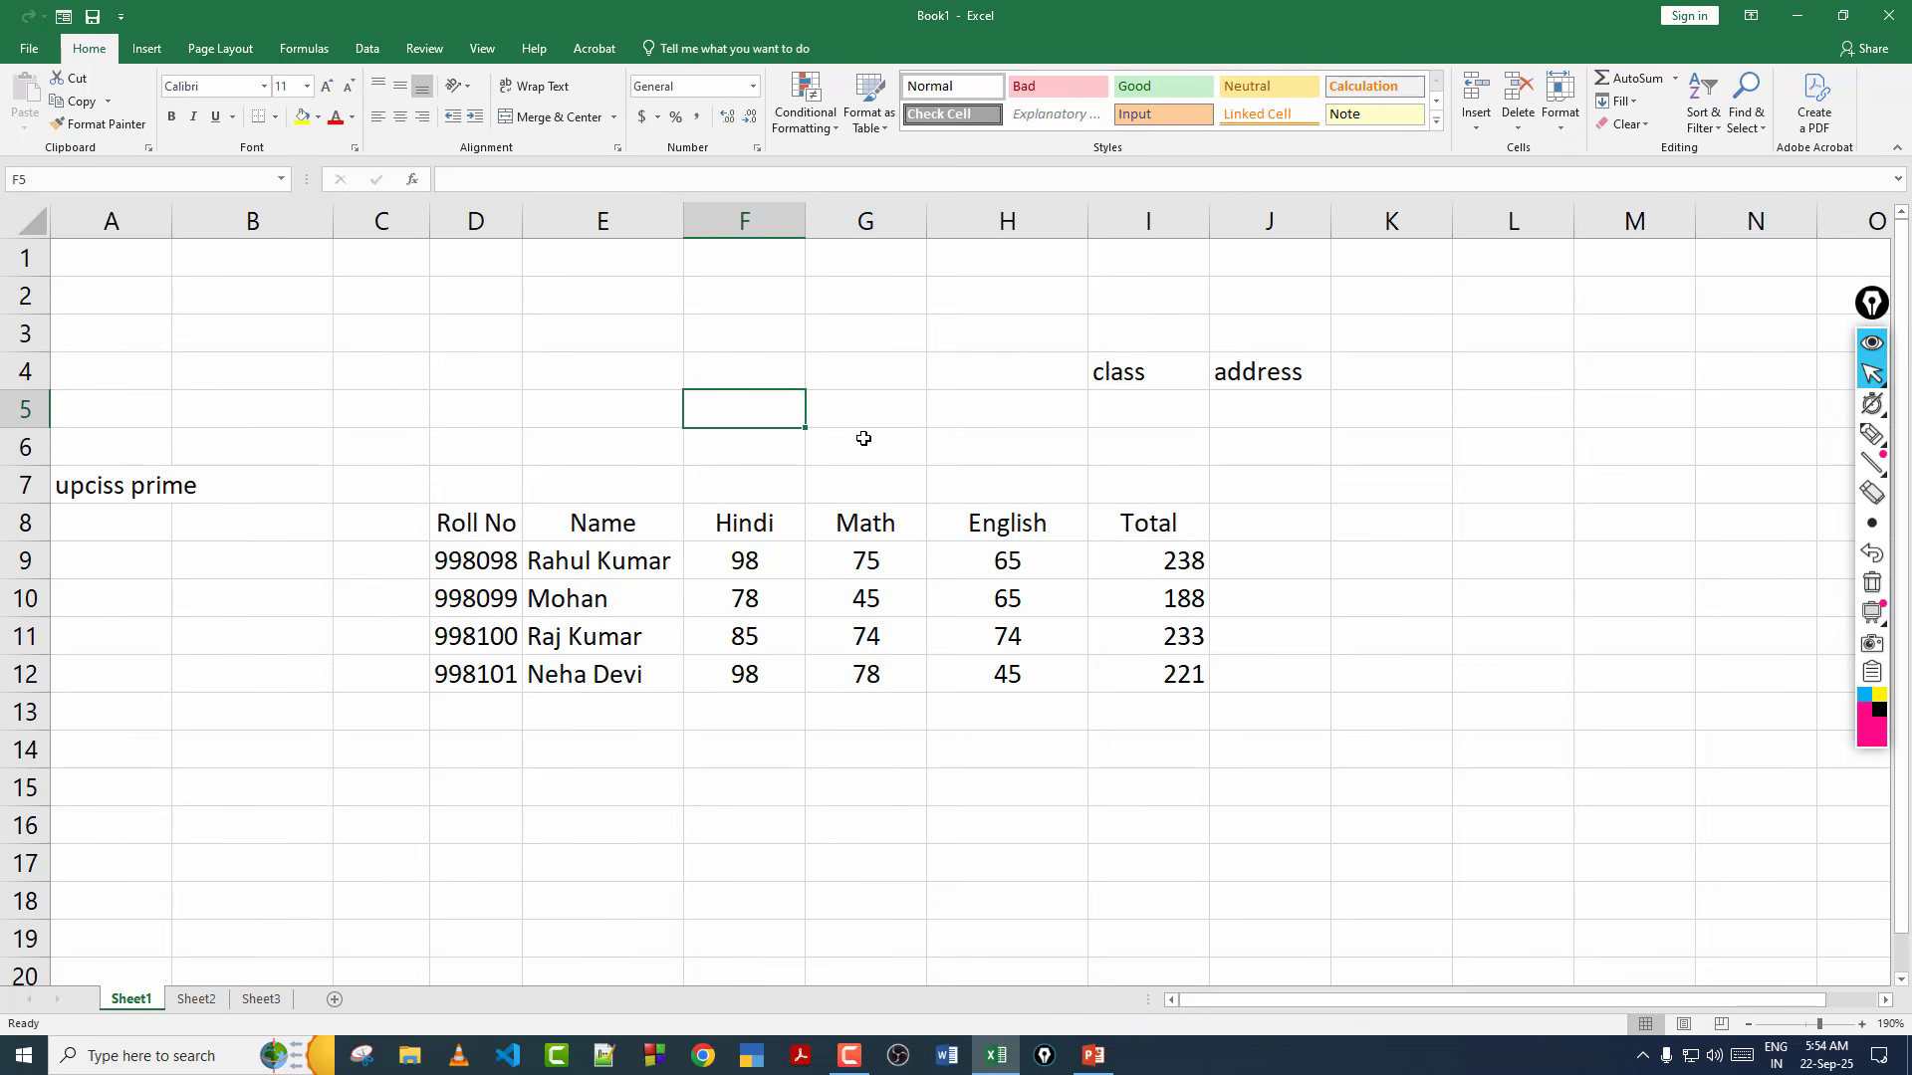
pyautogui.click(801, 385)
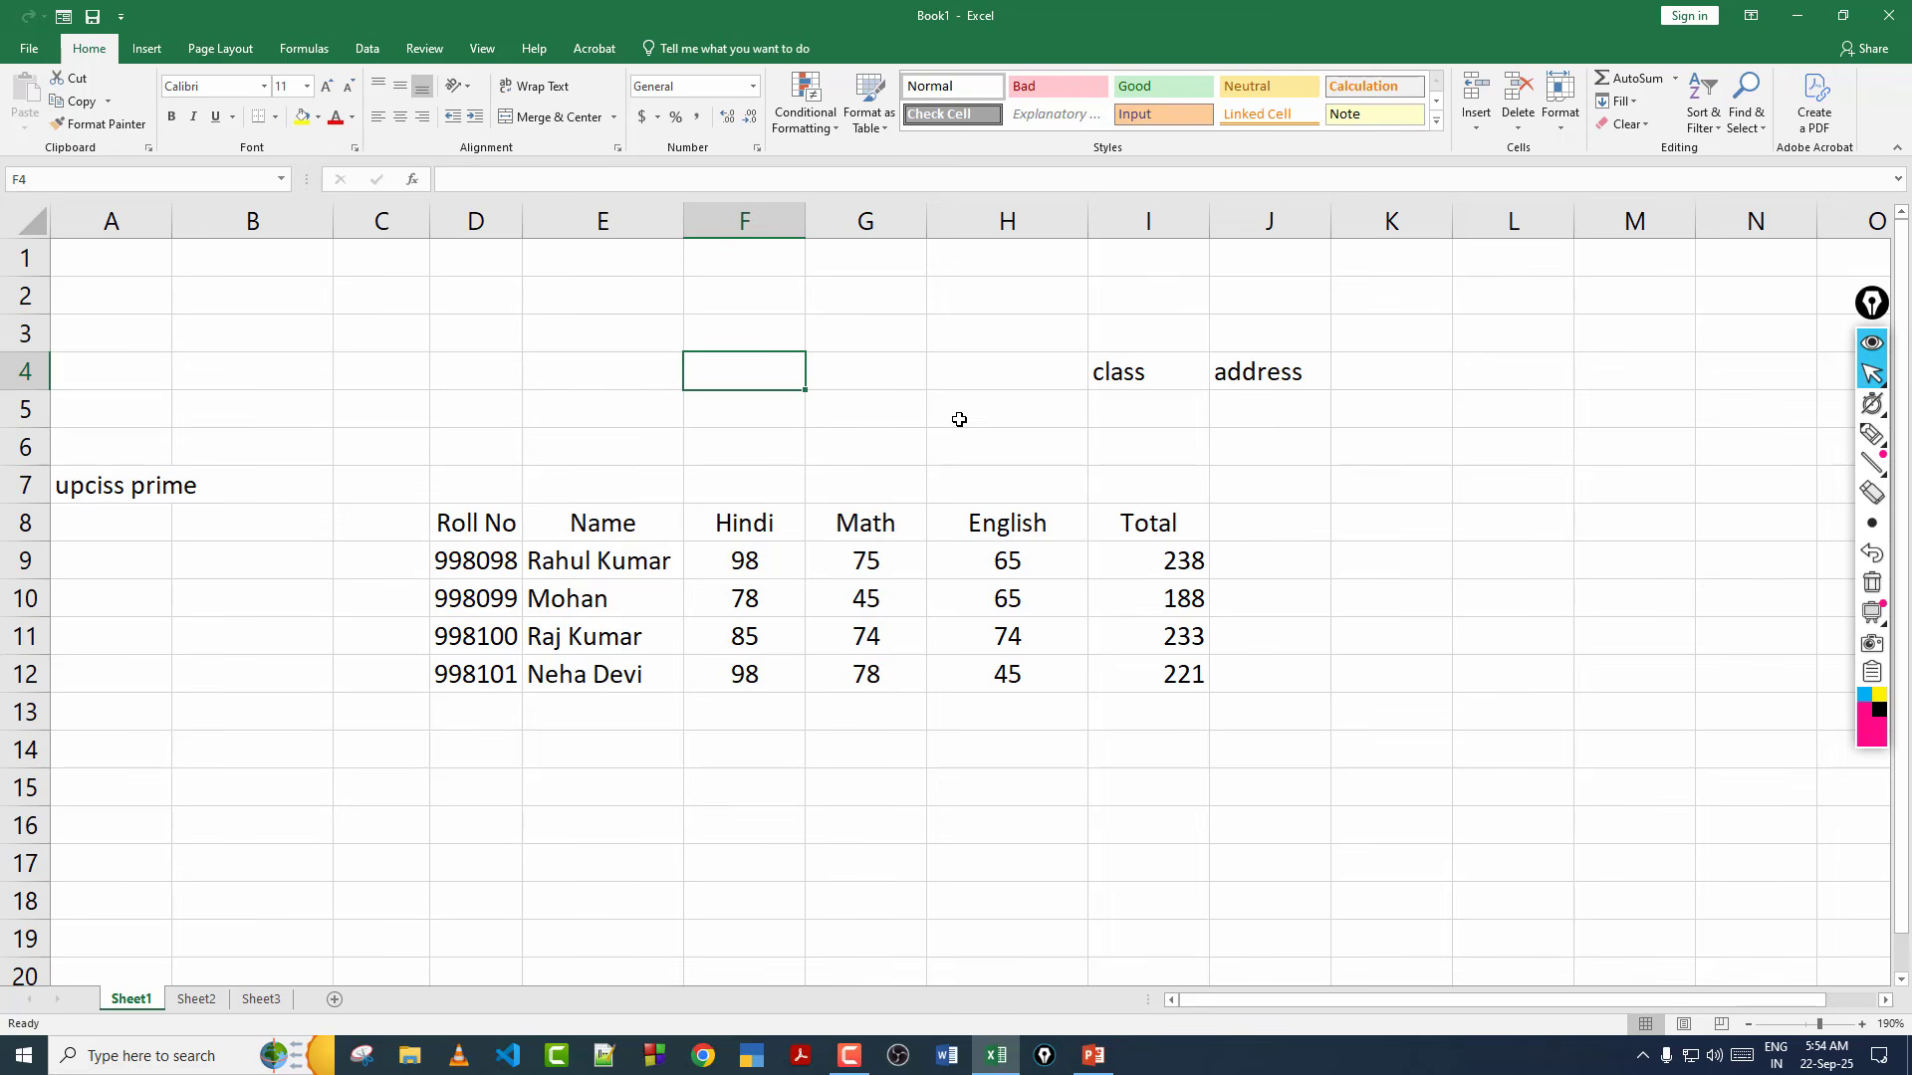
pyautogui.click(1027, 389)
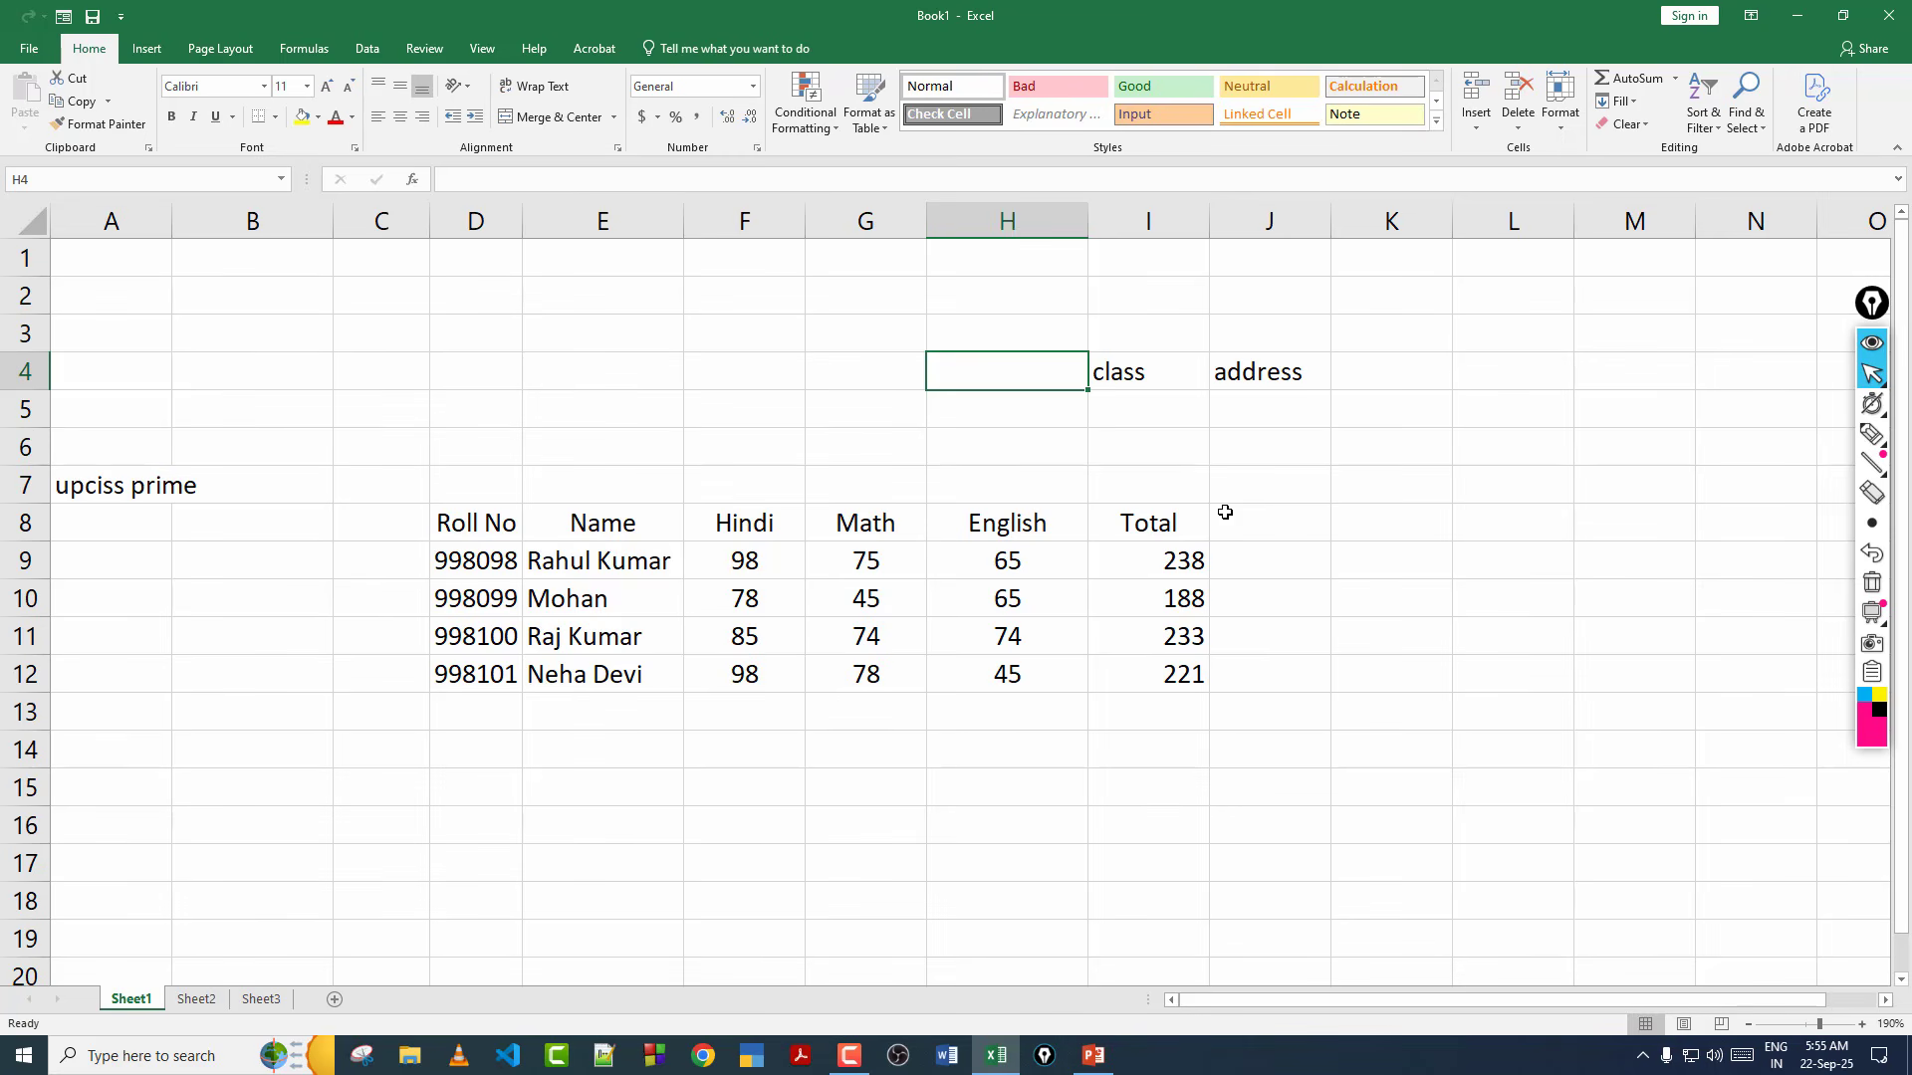
# Switch to PowerPoint.
pyautogui.click(1093, 1055)
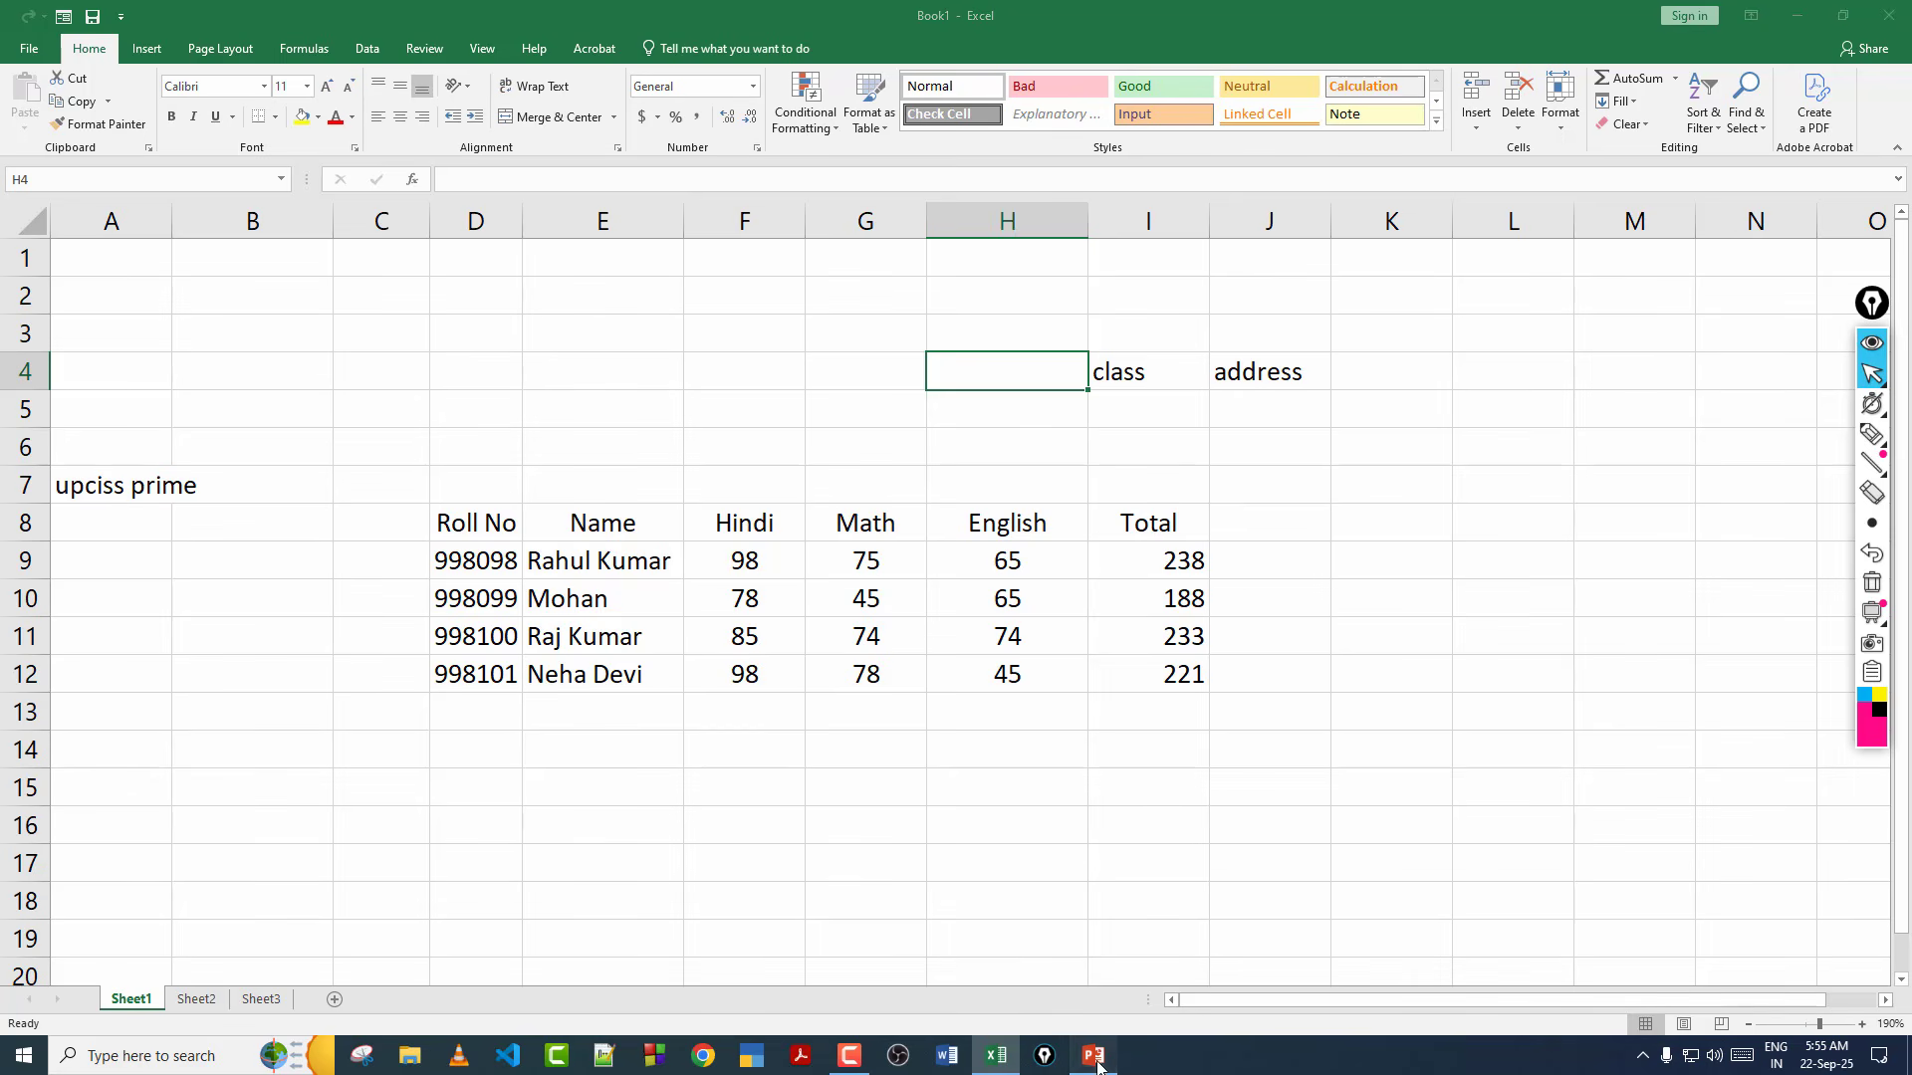